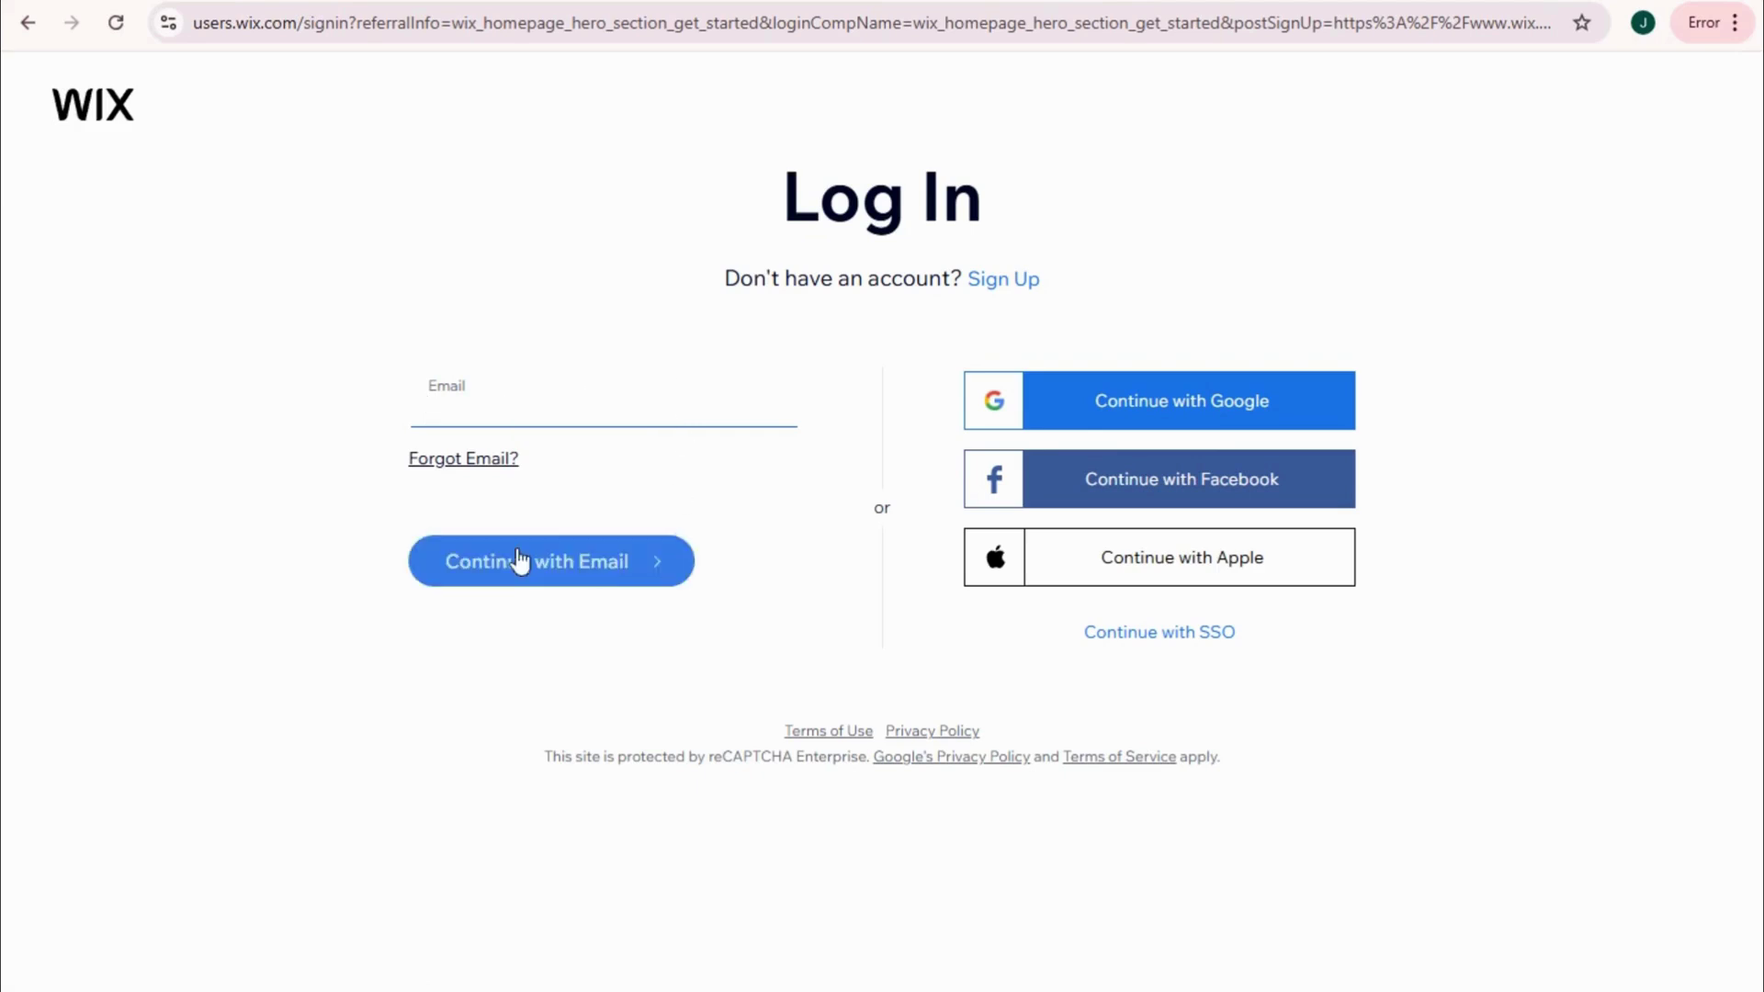
Step: Log in with Google and set up an Online Store website for myself, my business or a friend
{"action": "left_click", "coordinate": [1196, 404]}
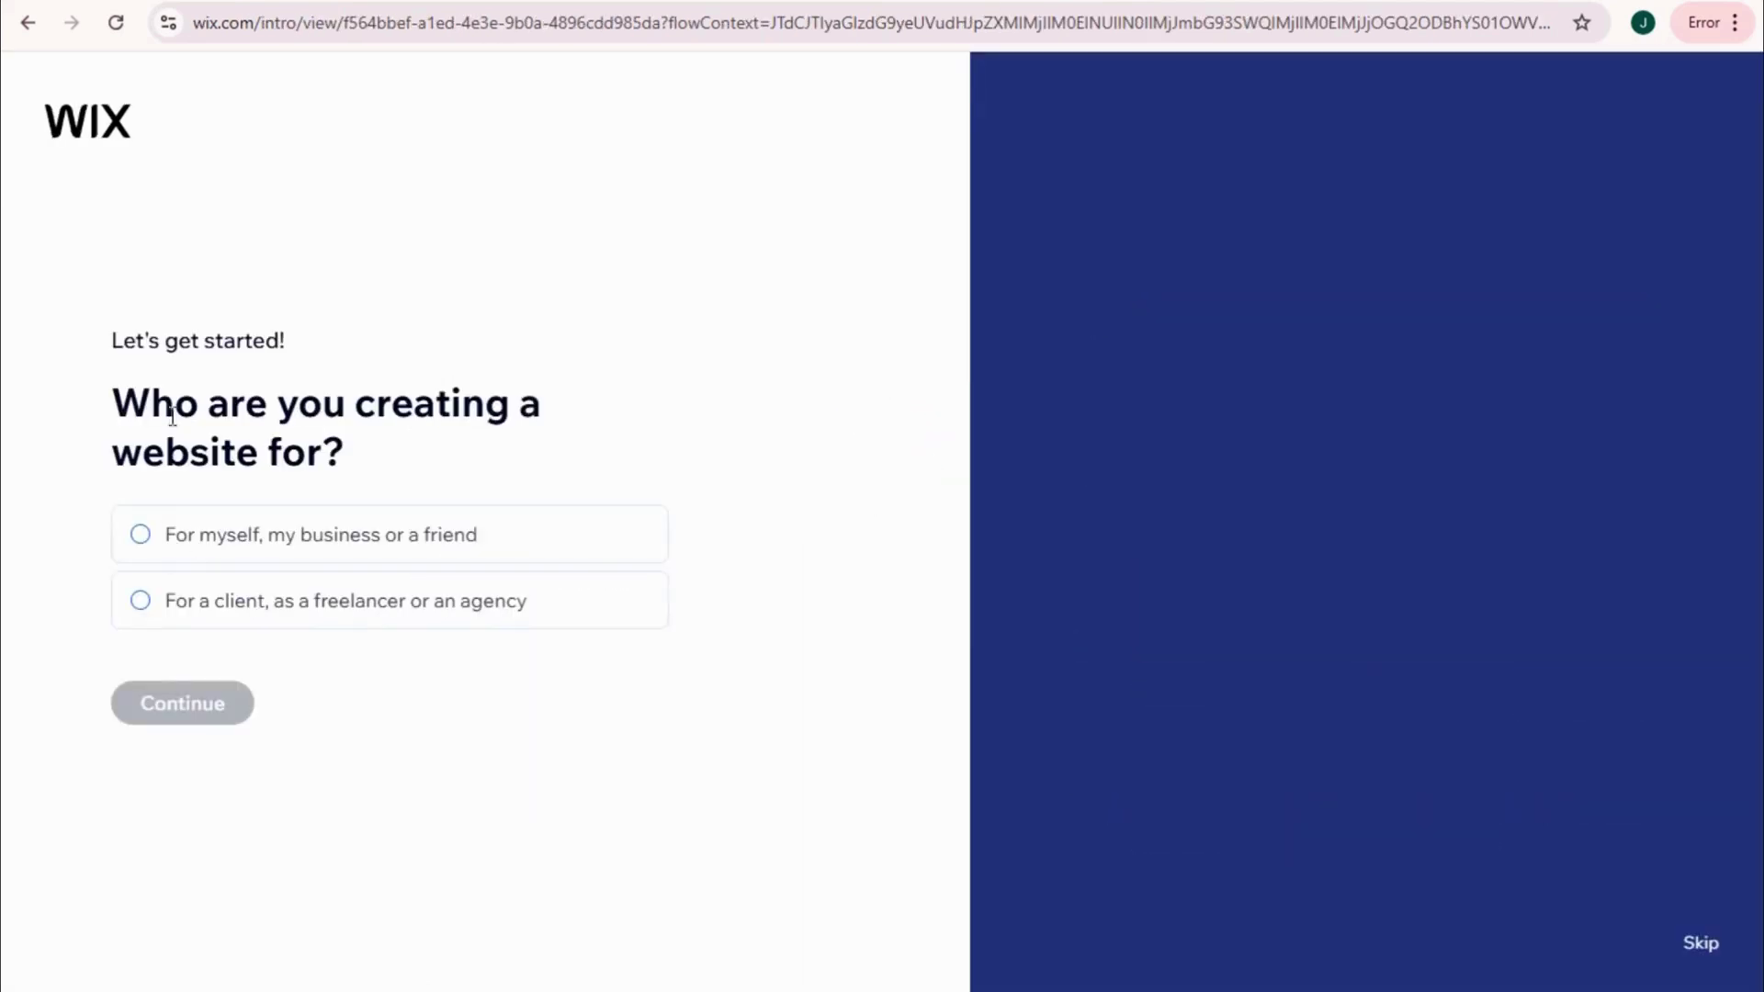
{"action": "left_click", "coordinate": [142, 536]}
{"action": "left_click", "coordinate": [189, 705]}
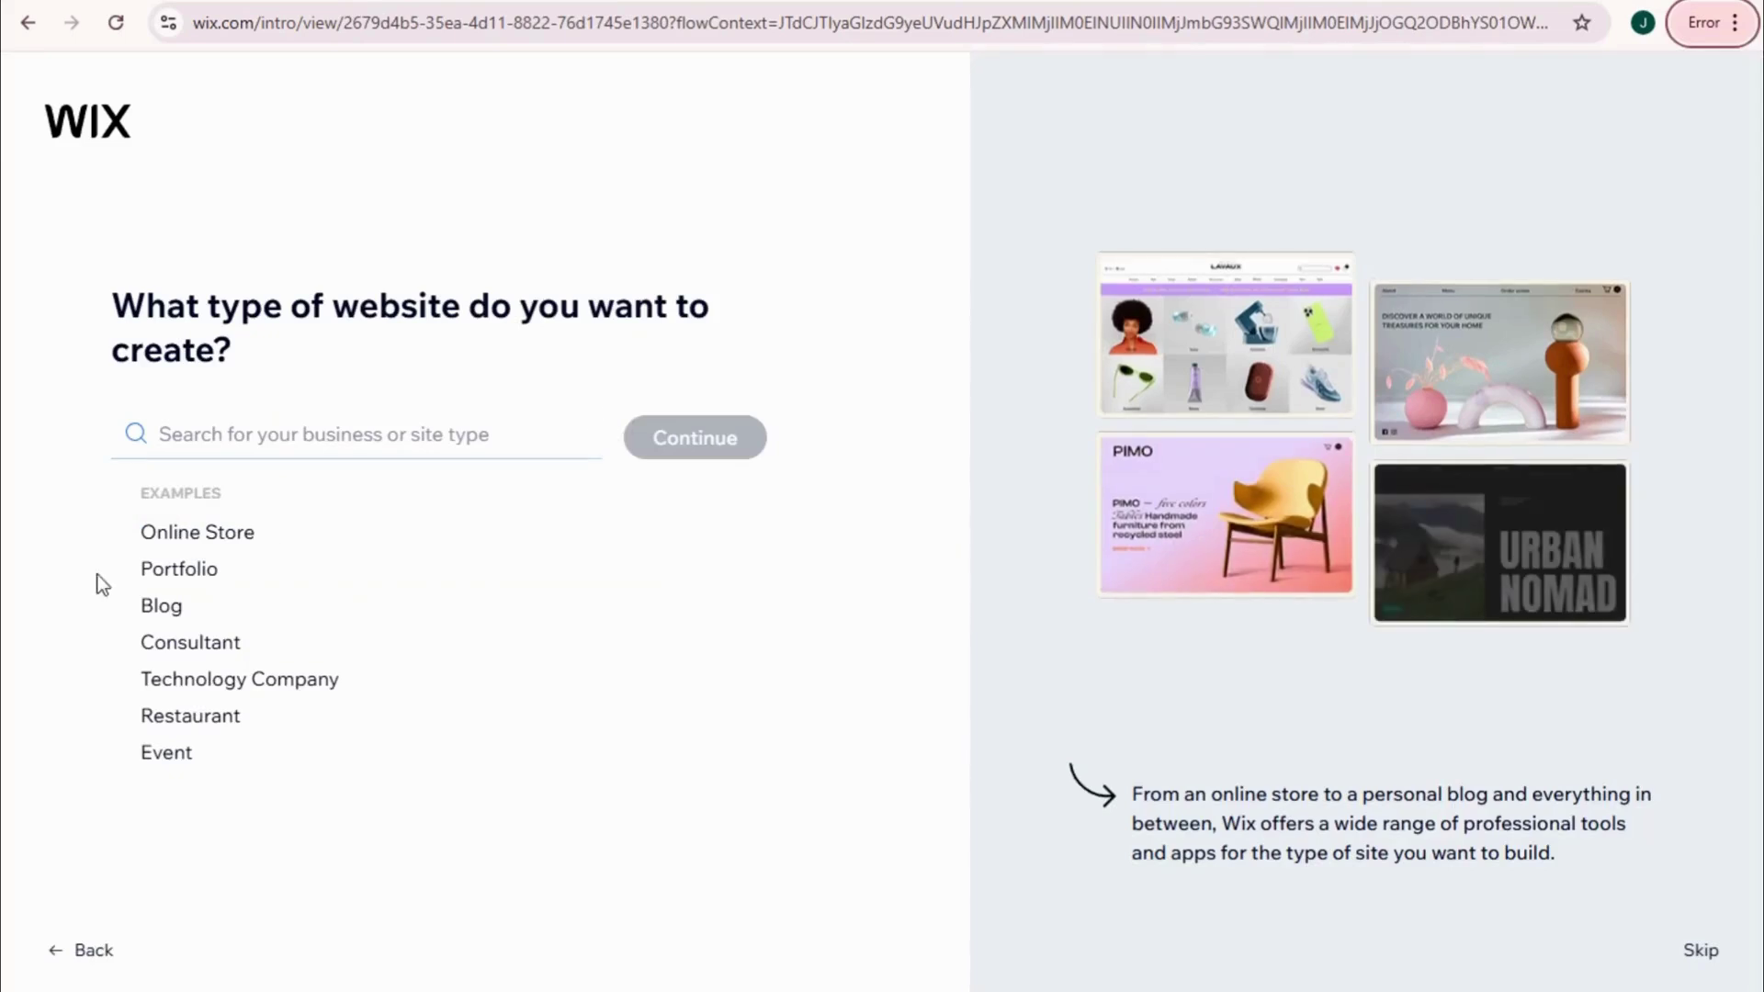
{"action": "left_click", "coordinate": [167, 534]}
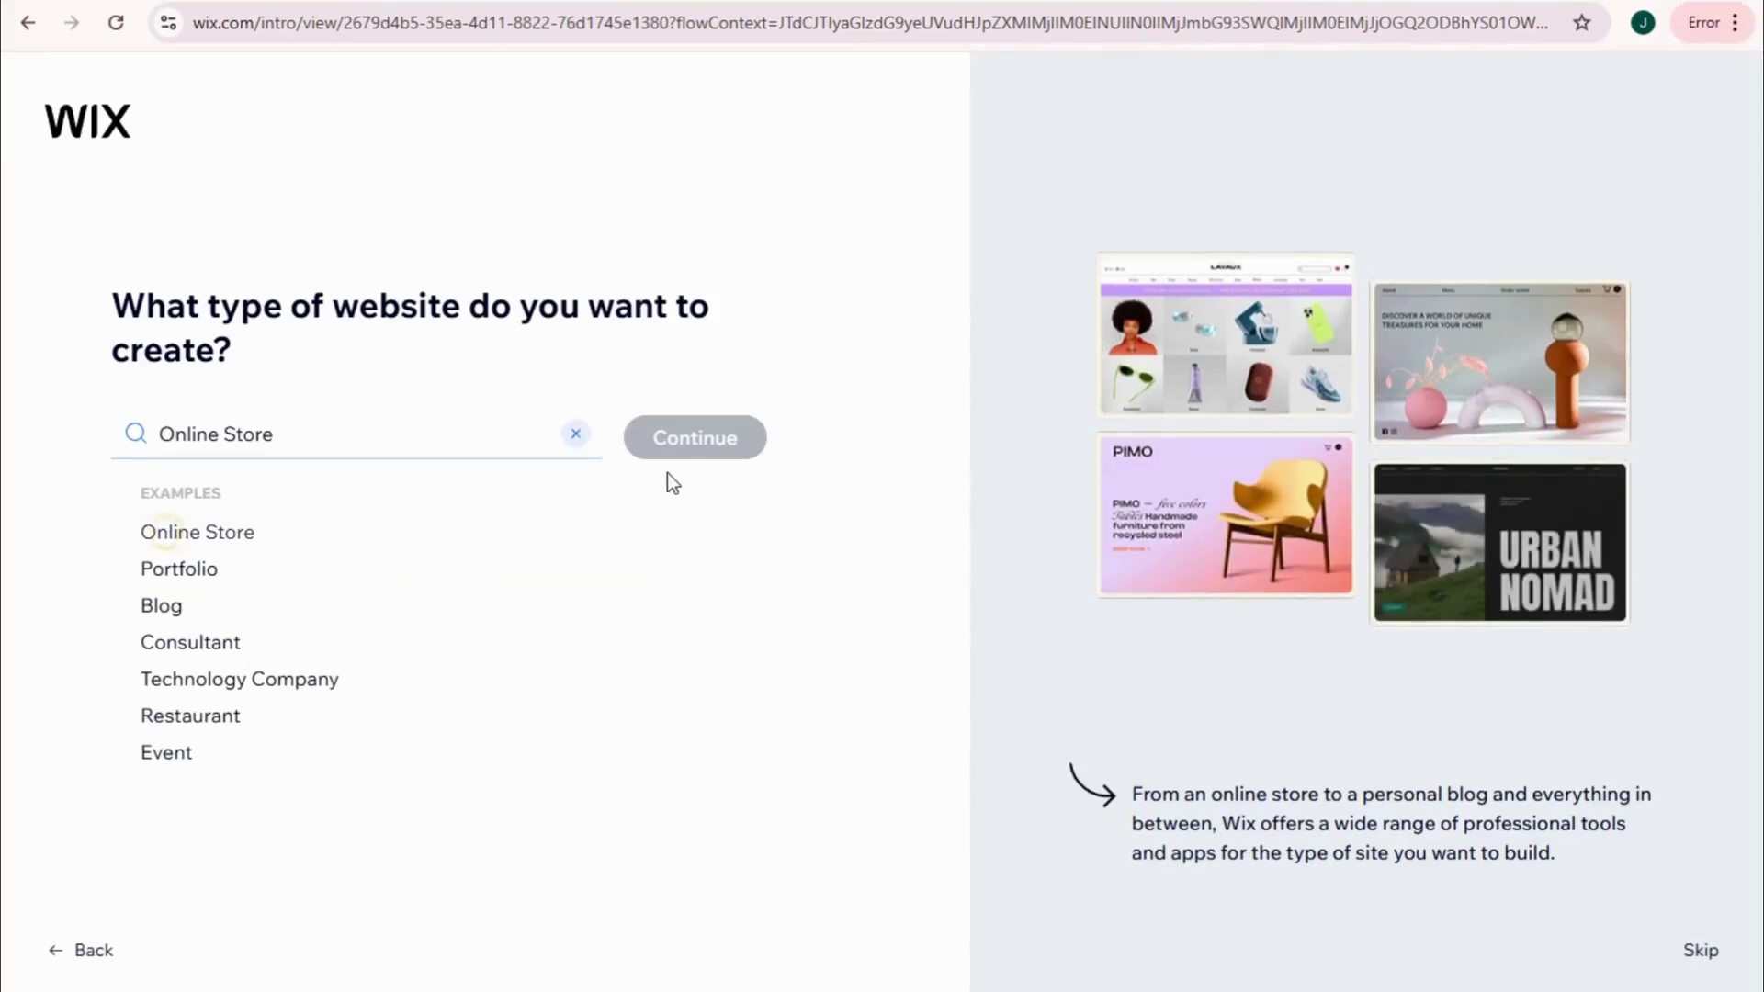
{"action": "left_click", "coordinate": [717, 445]}
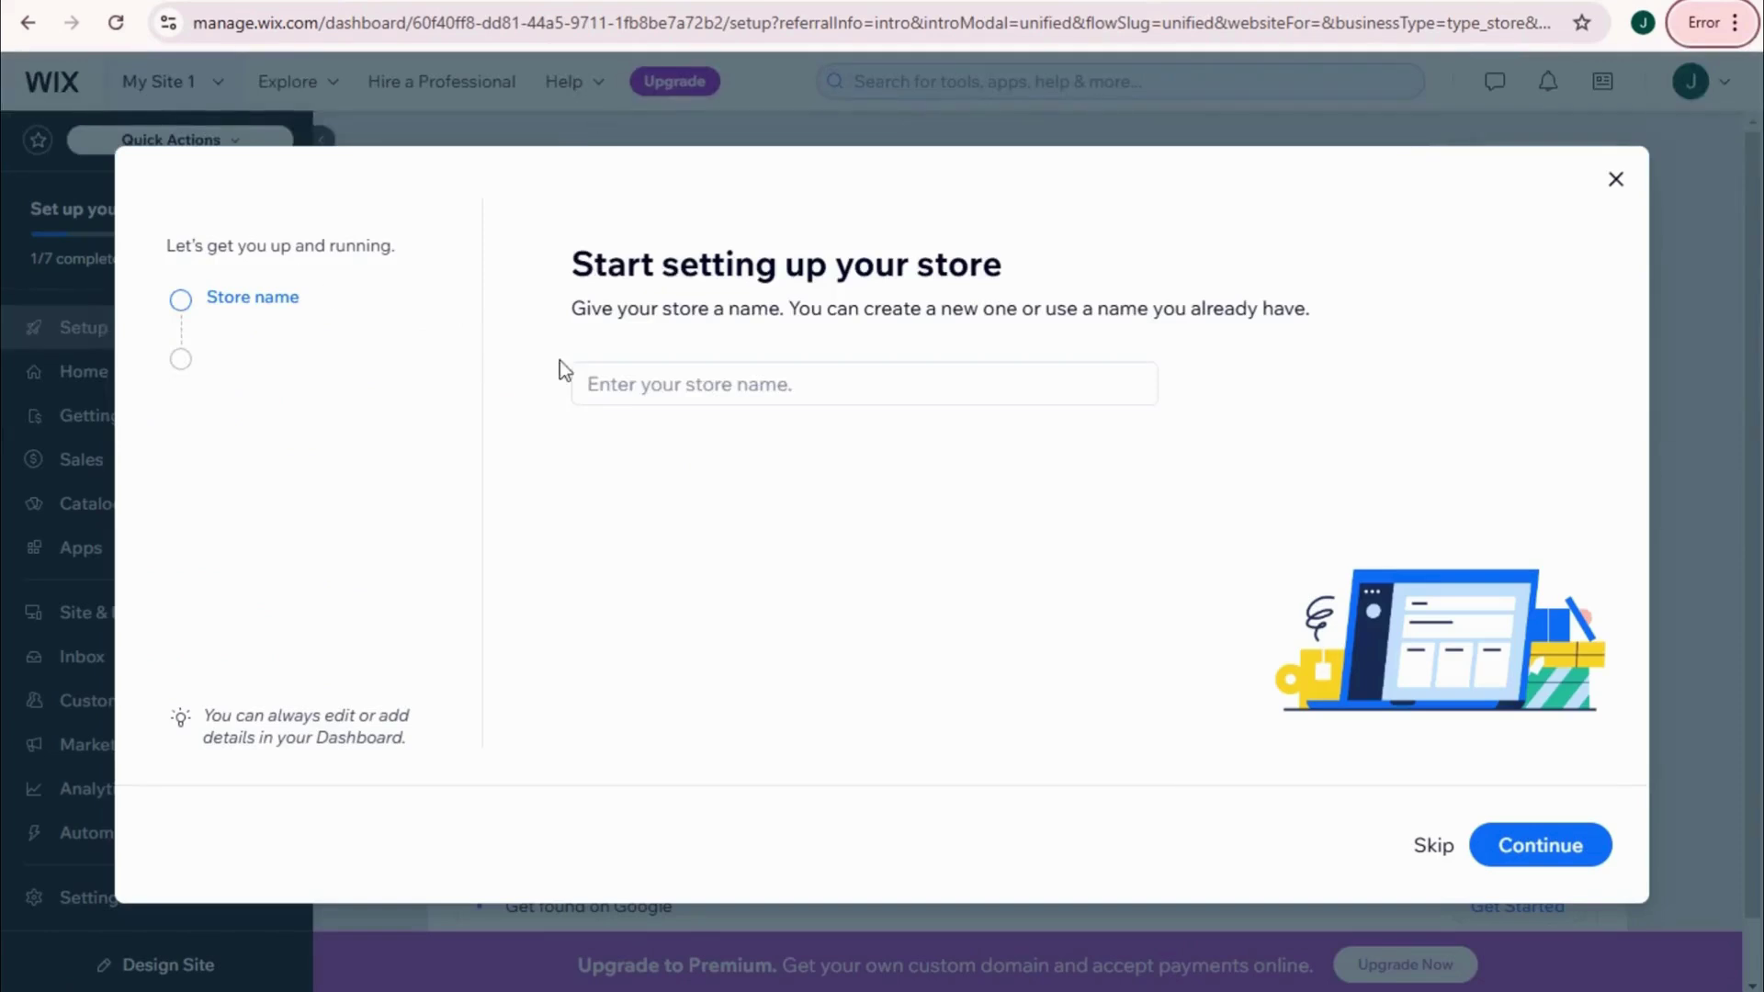
Step: Complete the store questionnaire without a store name, answering just starting out and physical products, and continue to the dashboard
{"action": "left_click", "coordinate": [1438, 847]}
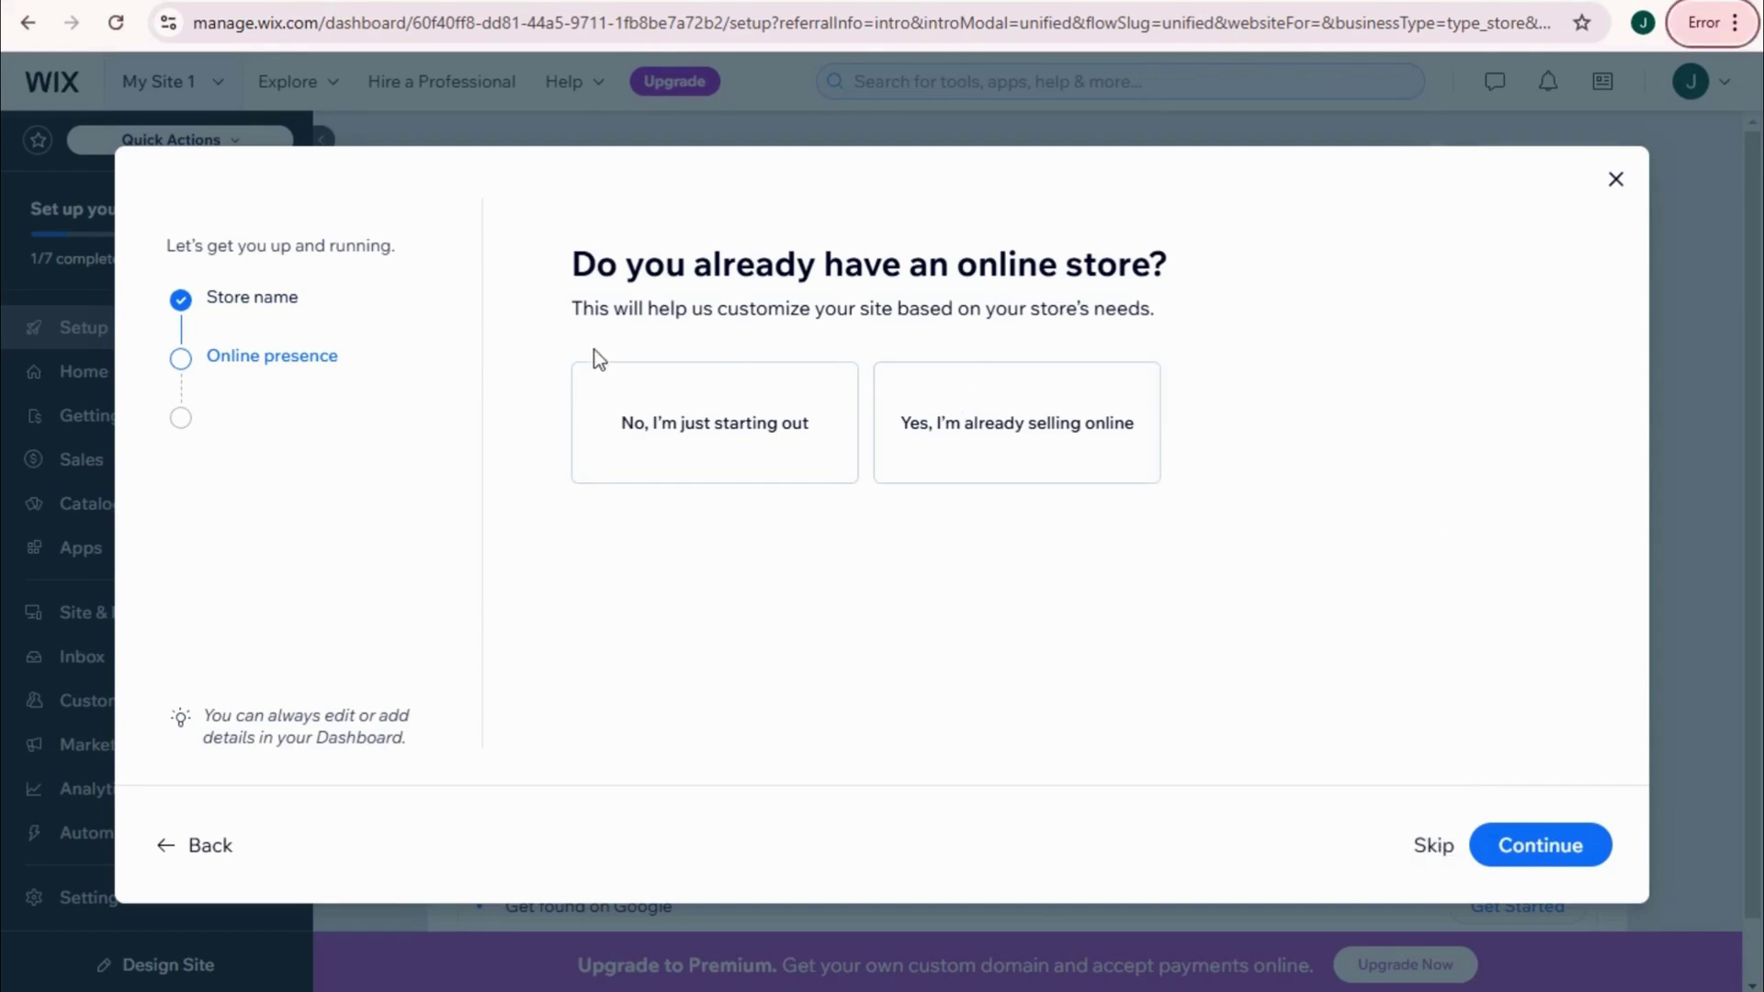
{"action": "left_click", "coordinate": [650, 452]}
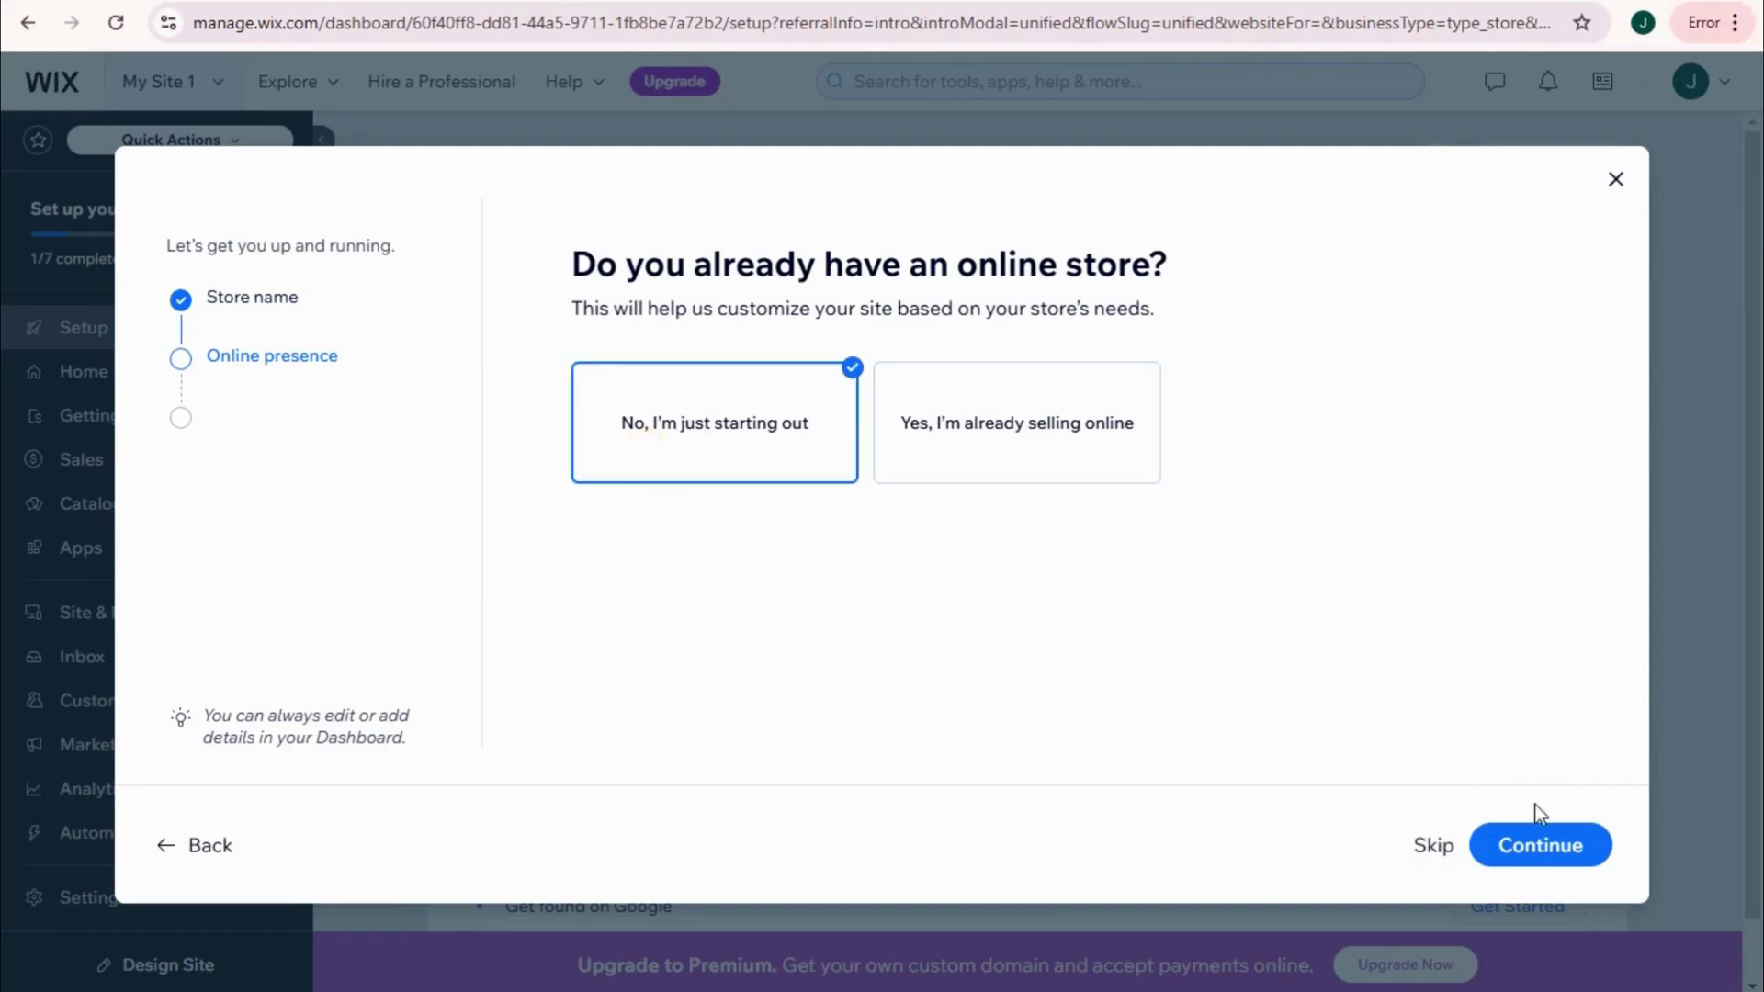
{"action": "left_click", "coordinate": [1540, 853]}
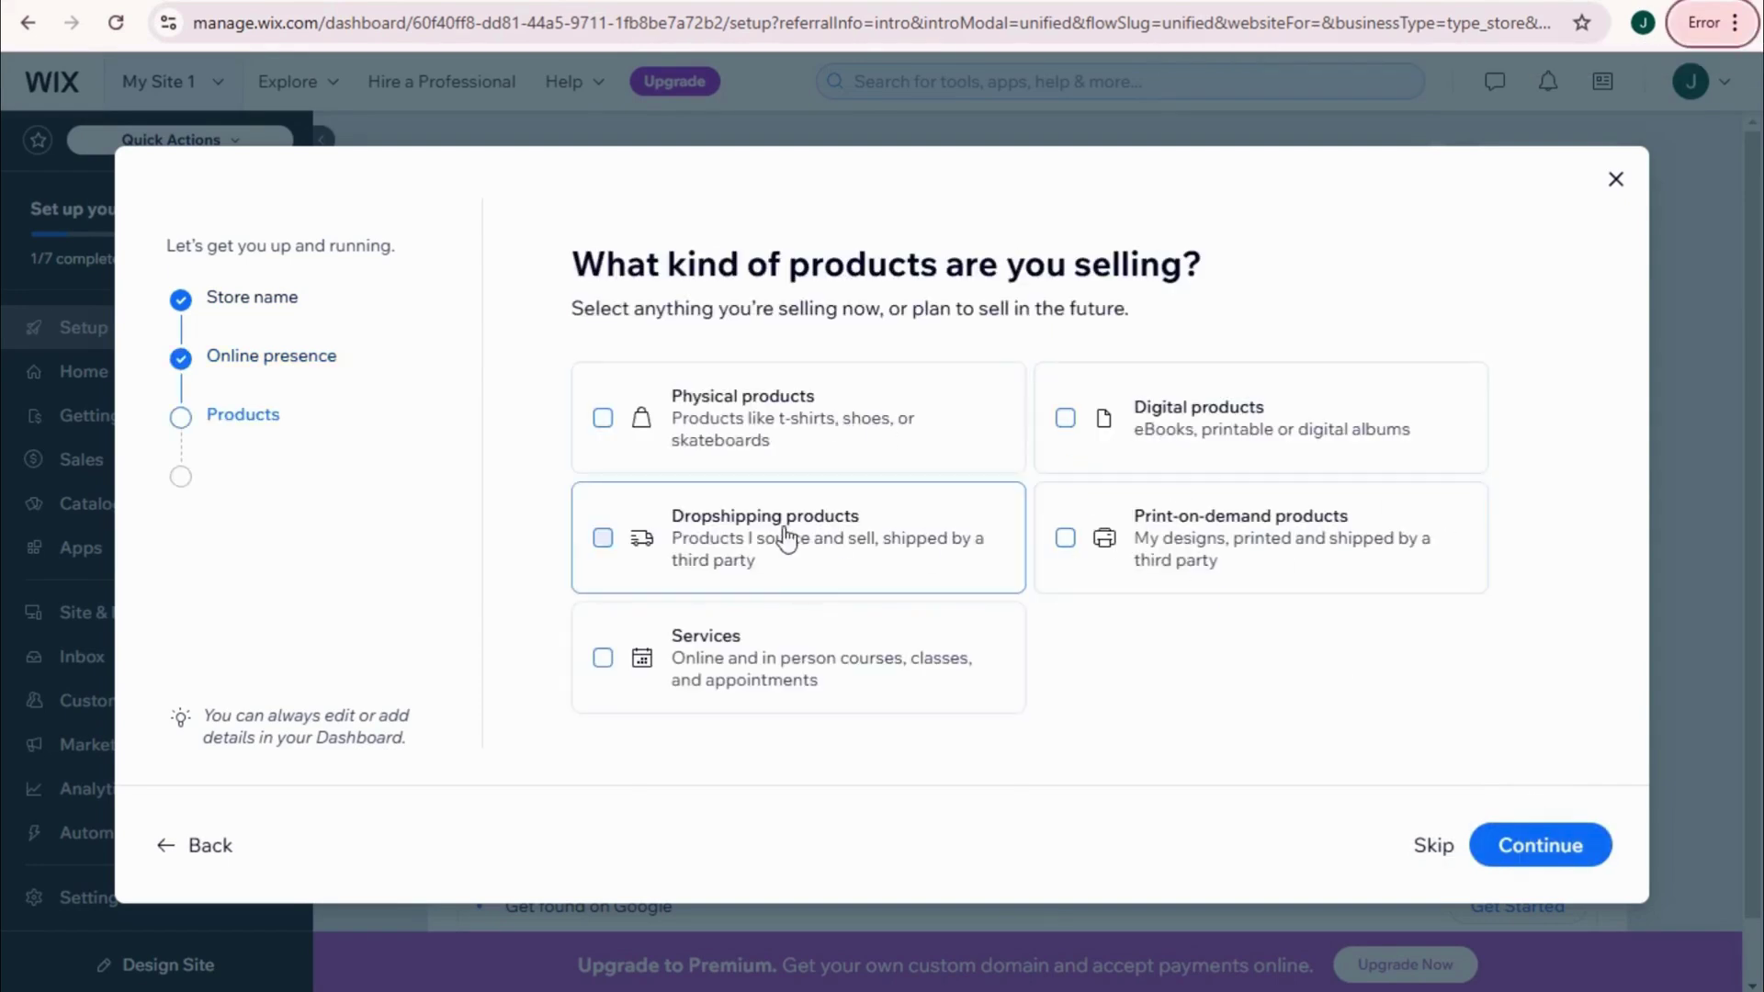
{"action": "left_click", "coordinate": [787, 423]}
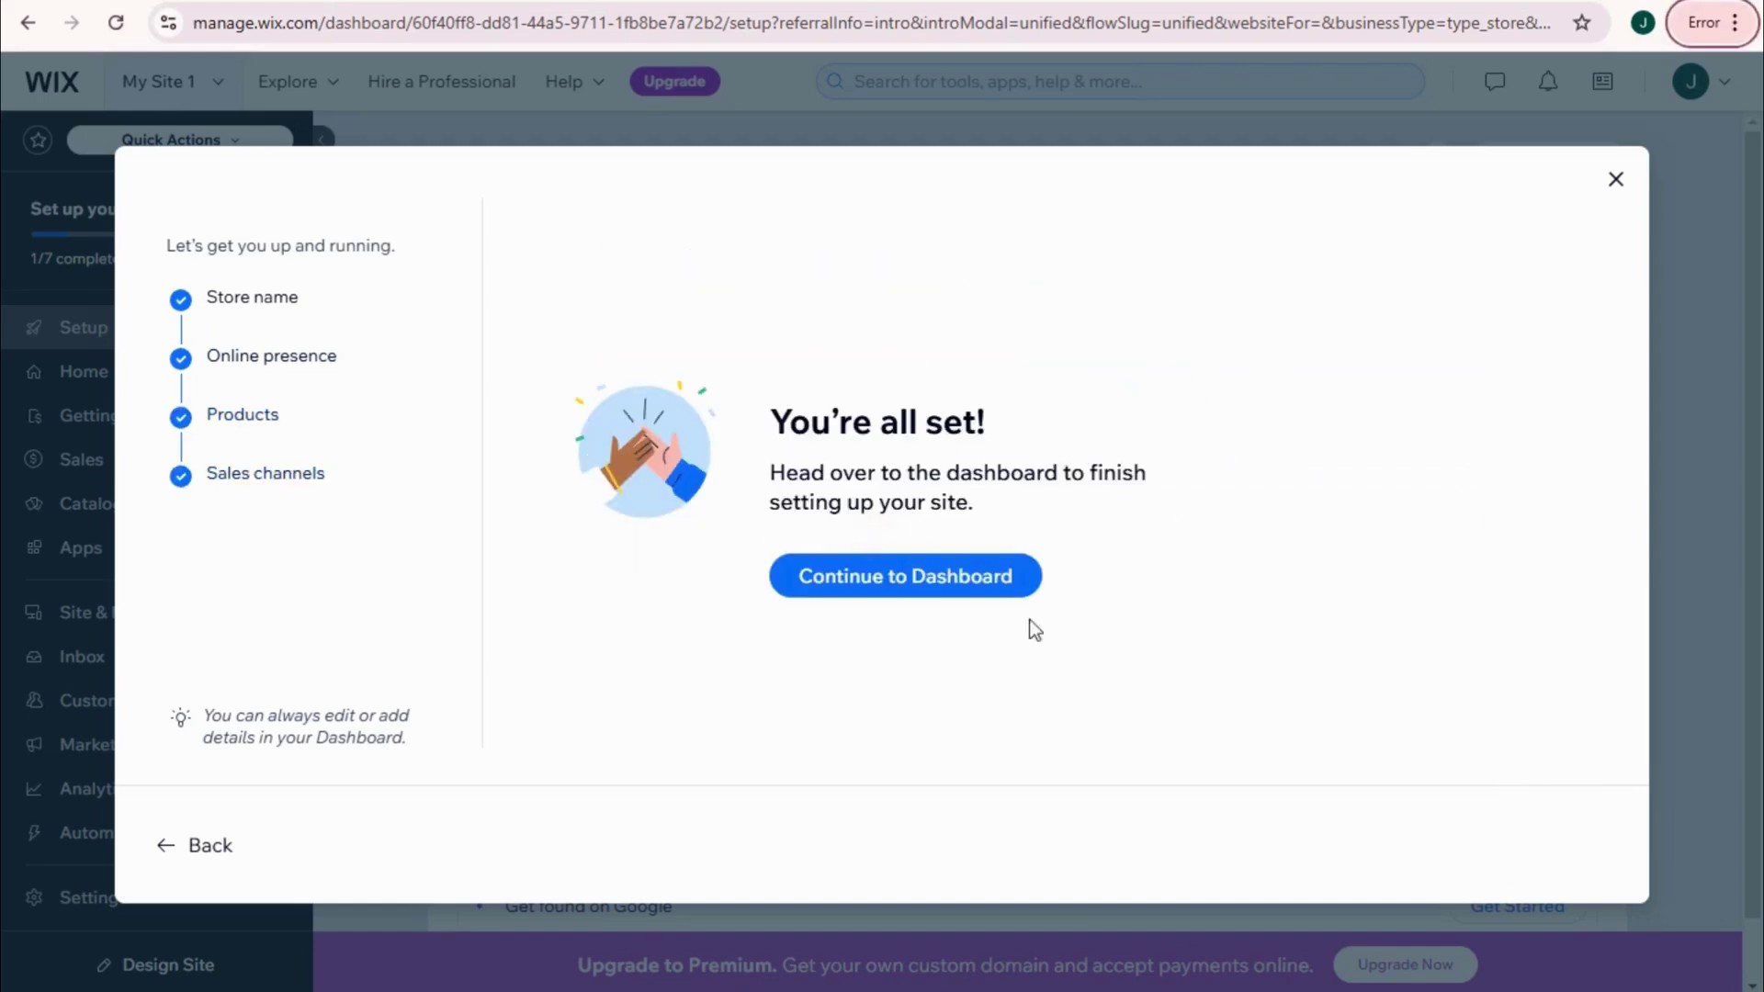
{"action": "left_click", "coordinate": [986, 590]}
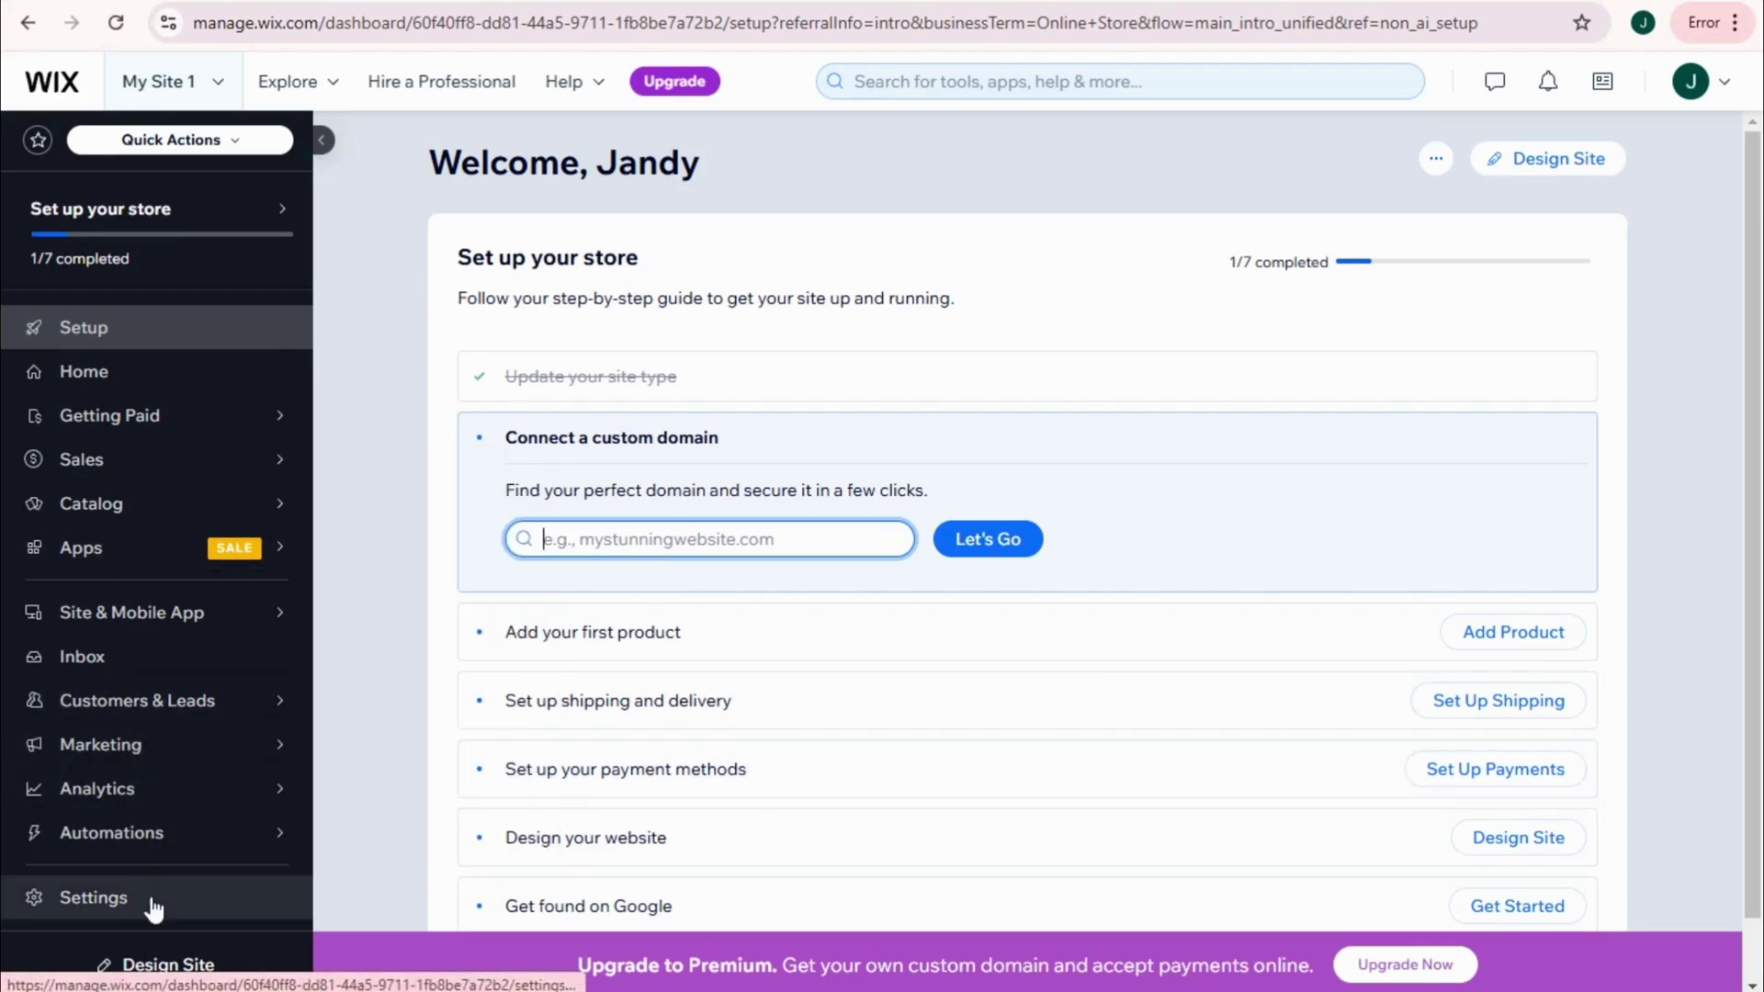
Step: Start designing the site from the dashboard and choose to customize a template
{"action": "scroll", "coordinate": [1590, 790], "scroll_direction": "down", "scroll_amount": 1}
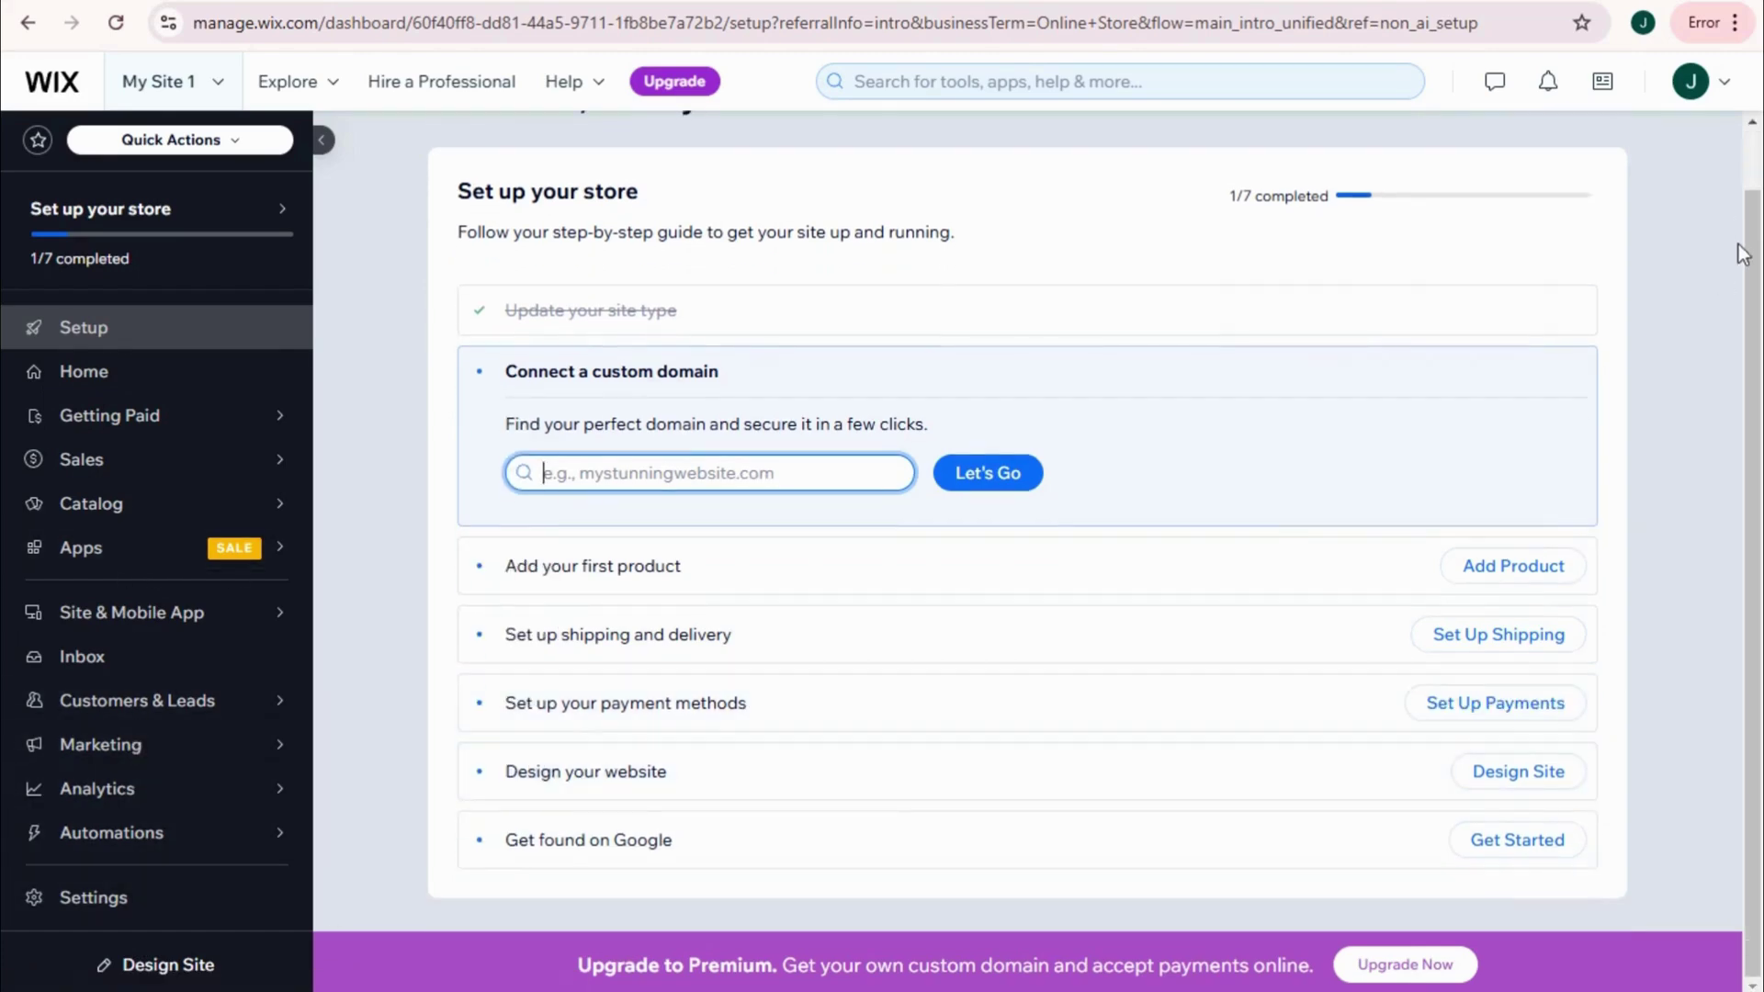
{"action": "scroll", "coordinate": [1727, 247], "scroll_direction": "up", "scroll_amount": 1}
{"action": "left_click", "coordinate": [1580, 171]}
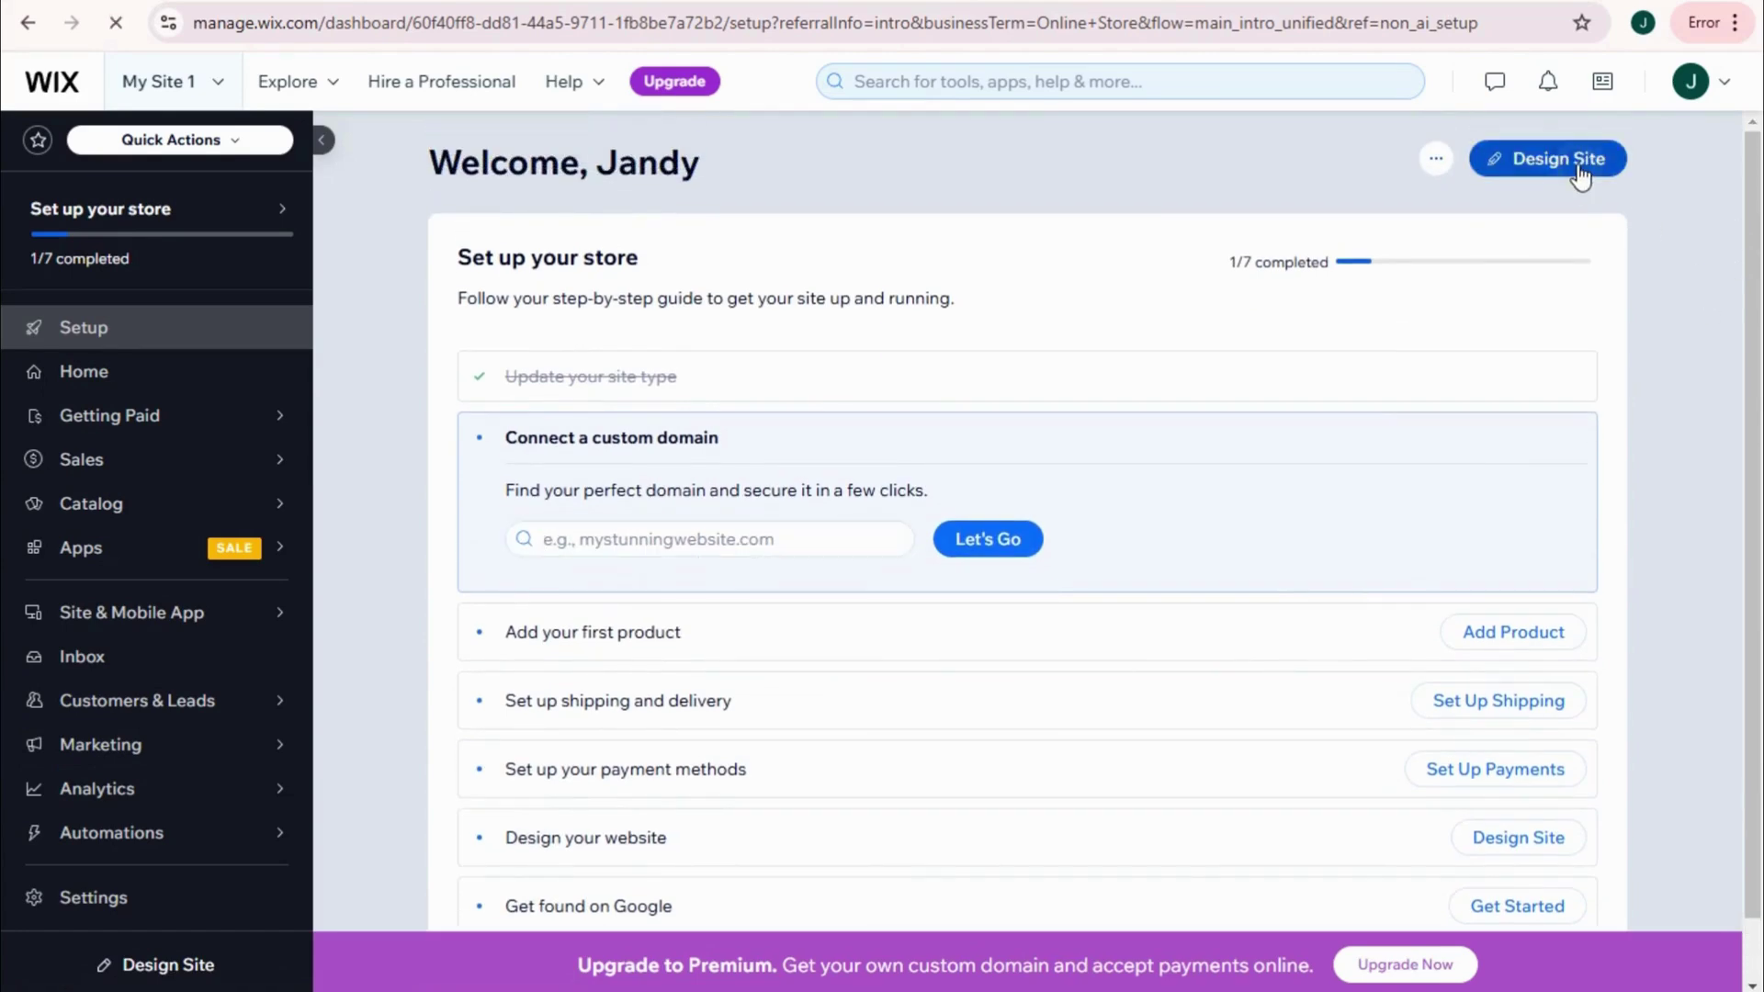
{"action": "left_click_drag", "start_coordinate": [424, 317], "coordinate": [1295, 315]}
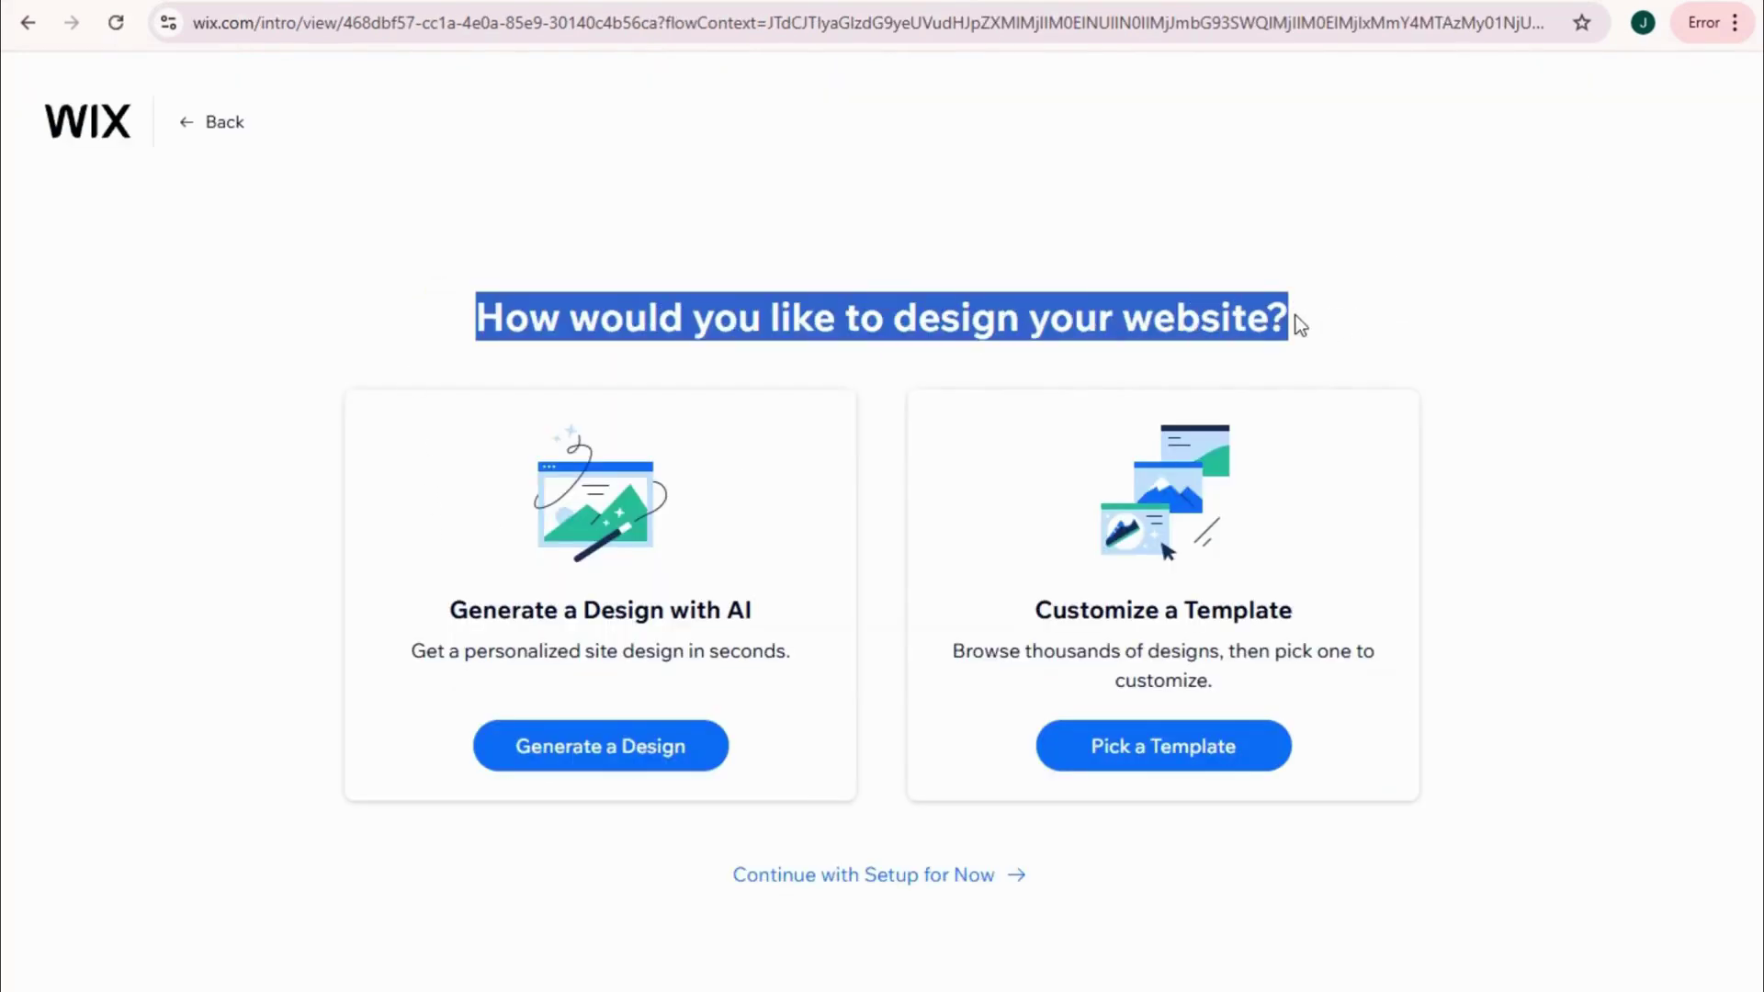
{"action": "left_click_drag", "start_coordinate": [437, 333], "coordinate": [1295, 333]}
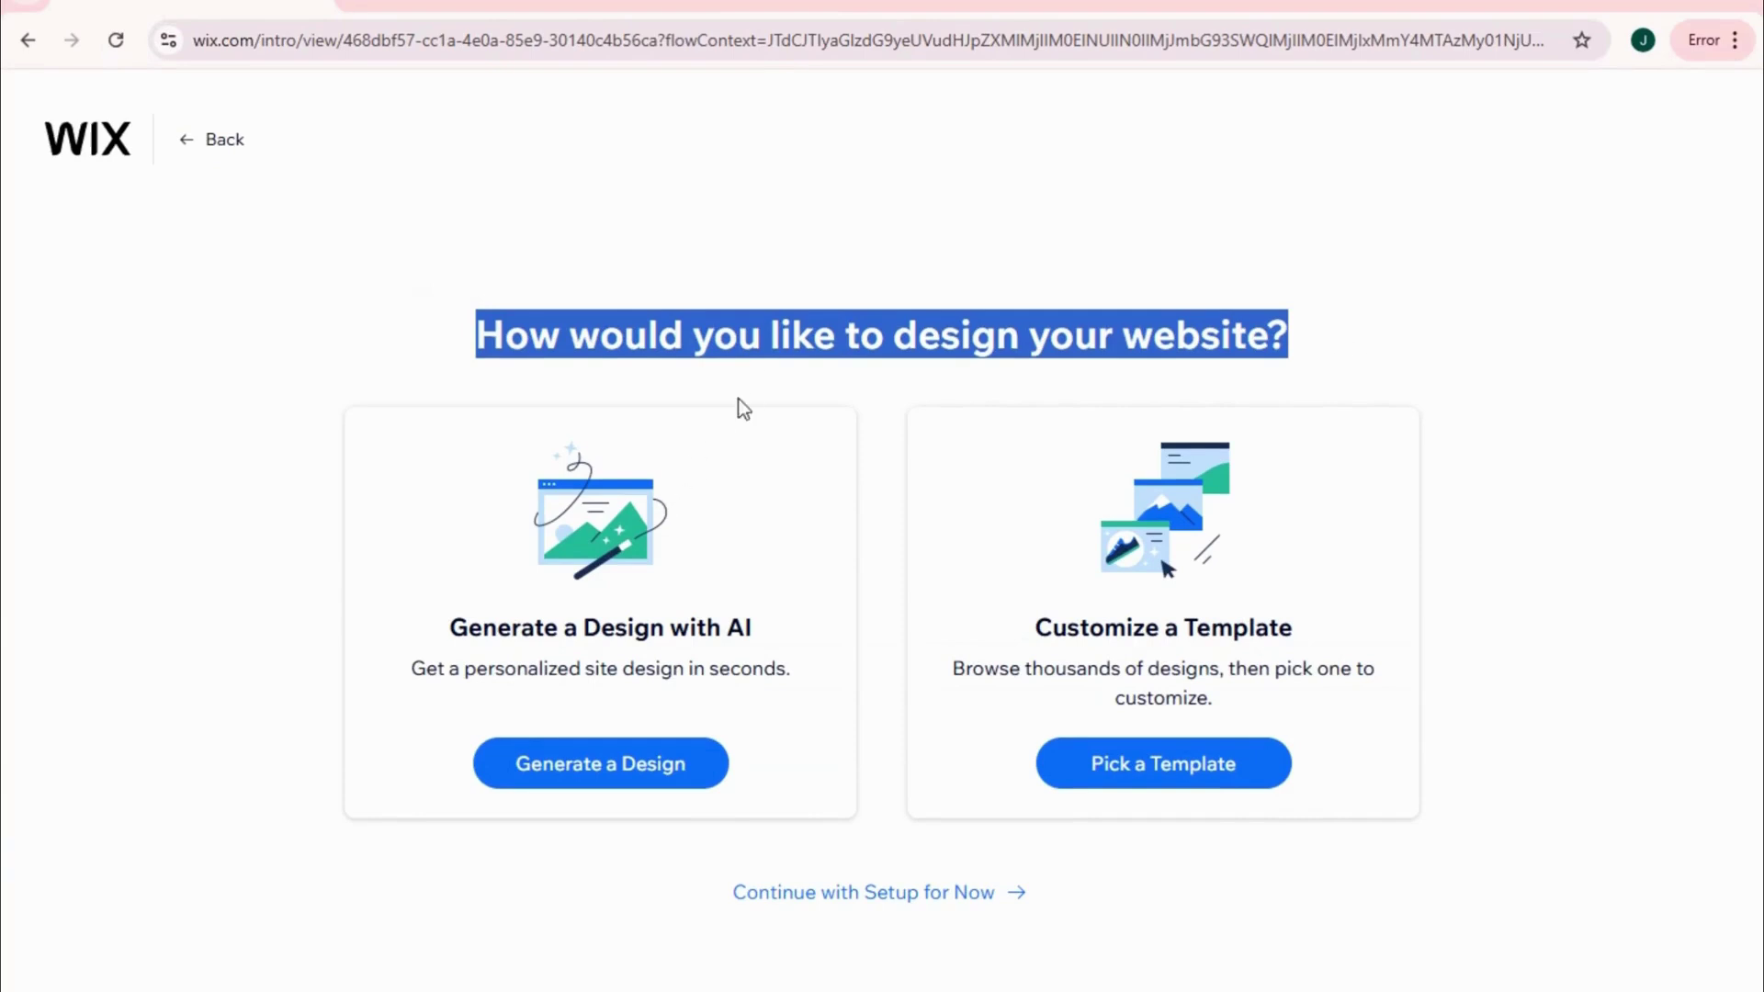
{"action": "left_click", "coordinate": [581, 775]}
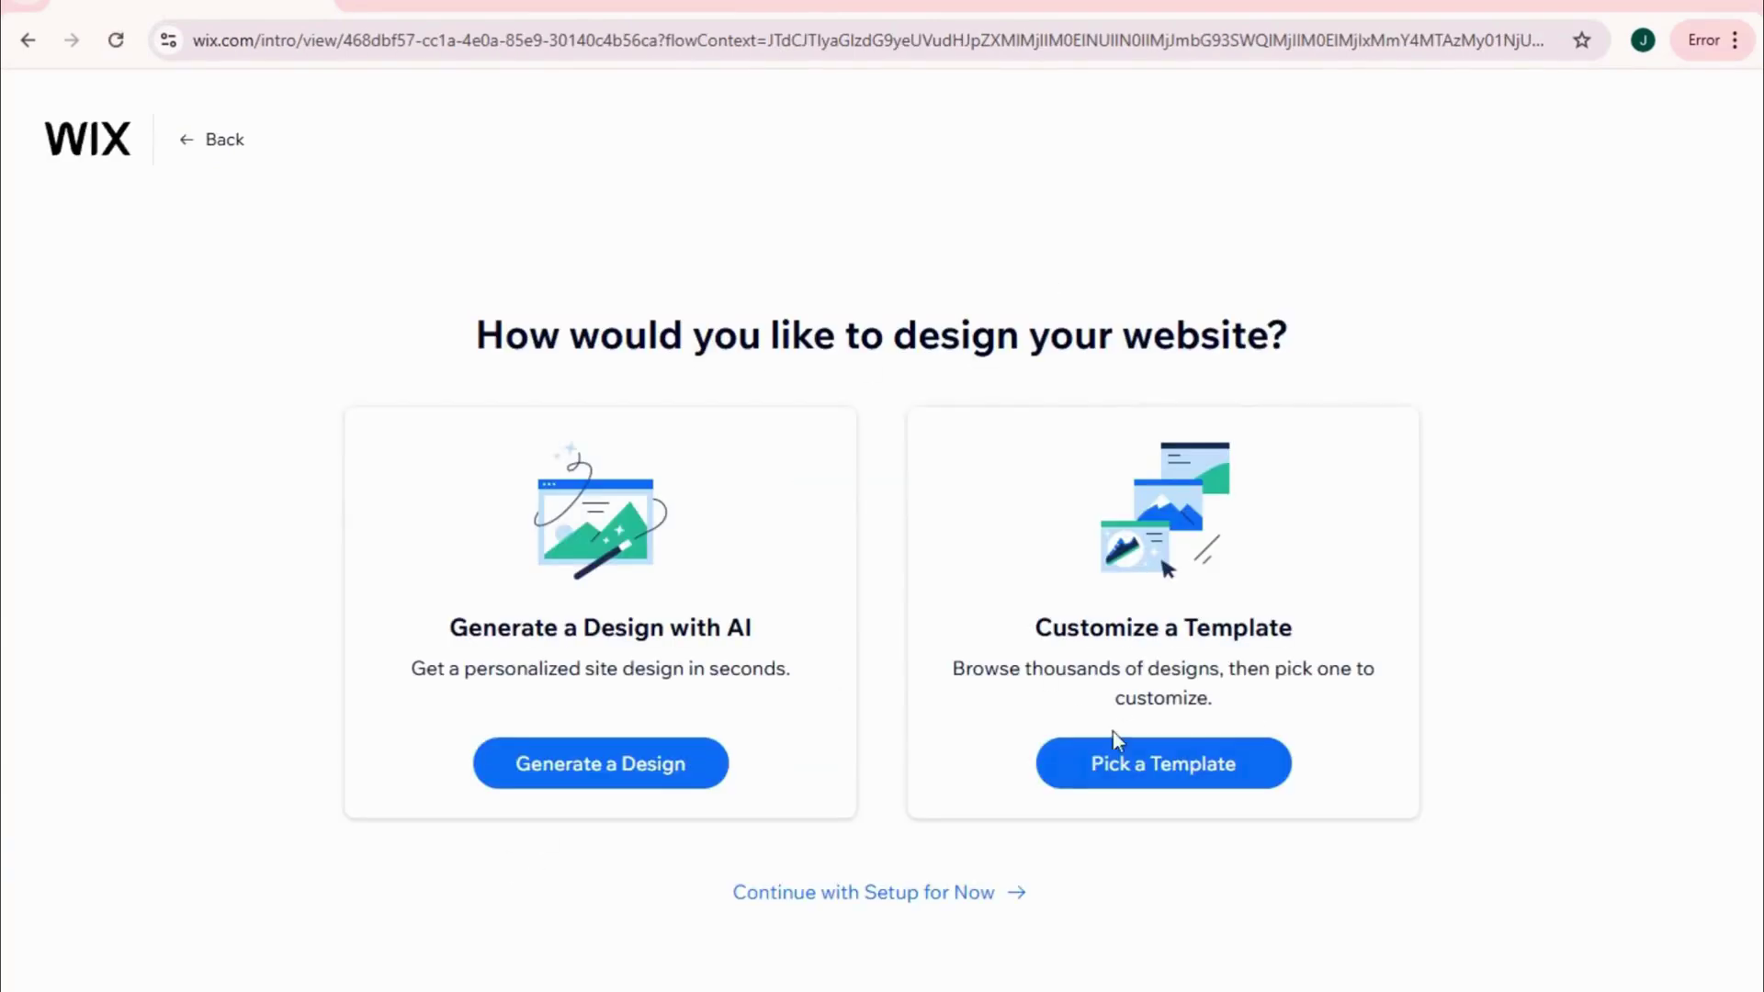
{"action": "left_click", "coordinate": [1147, 774]}
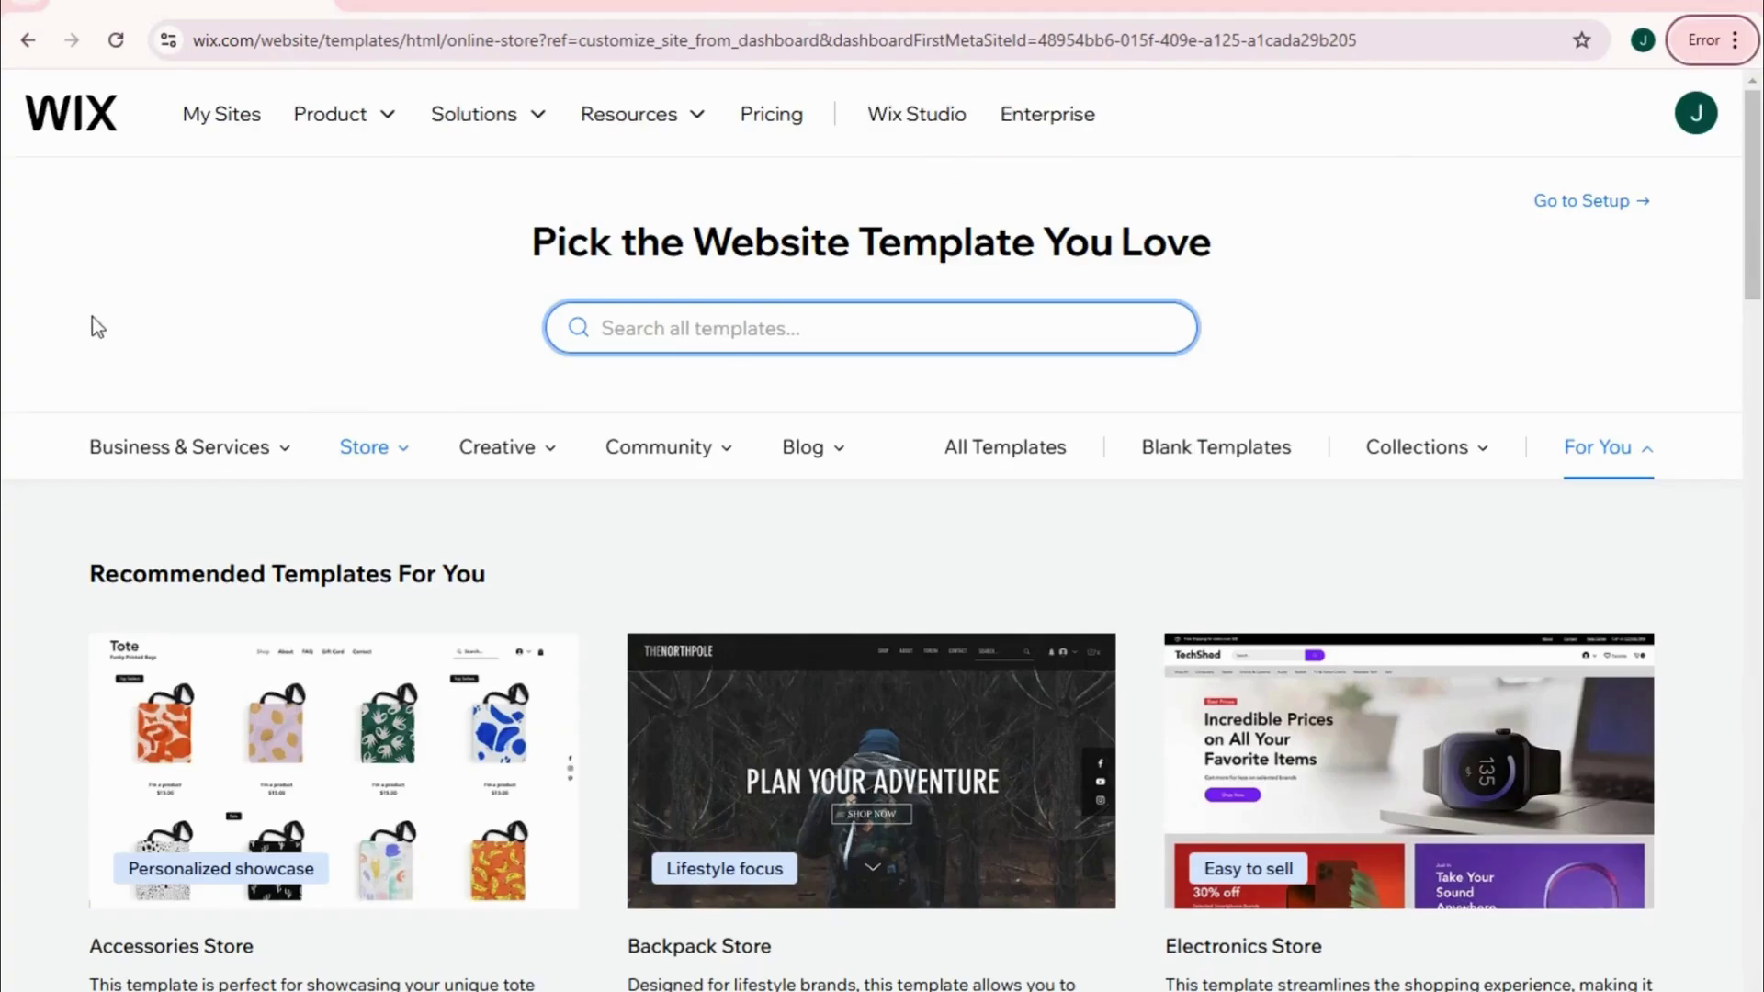
Step: Browse the eCommerce website templates and open the recommended Backpack Store template for editing
{"action": "scroll", "coordinate": [555, 702], "scroll_direction": "down", "scroll_amount": 8}
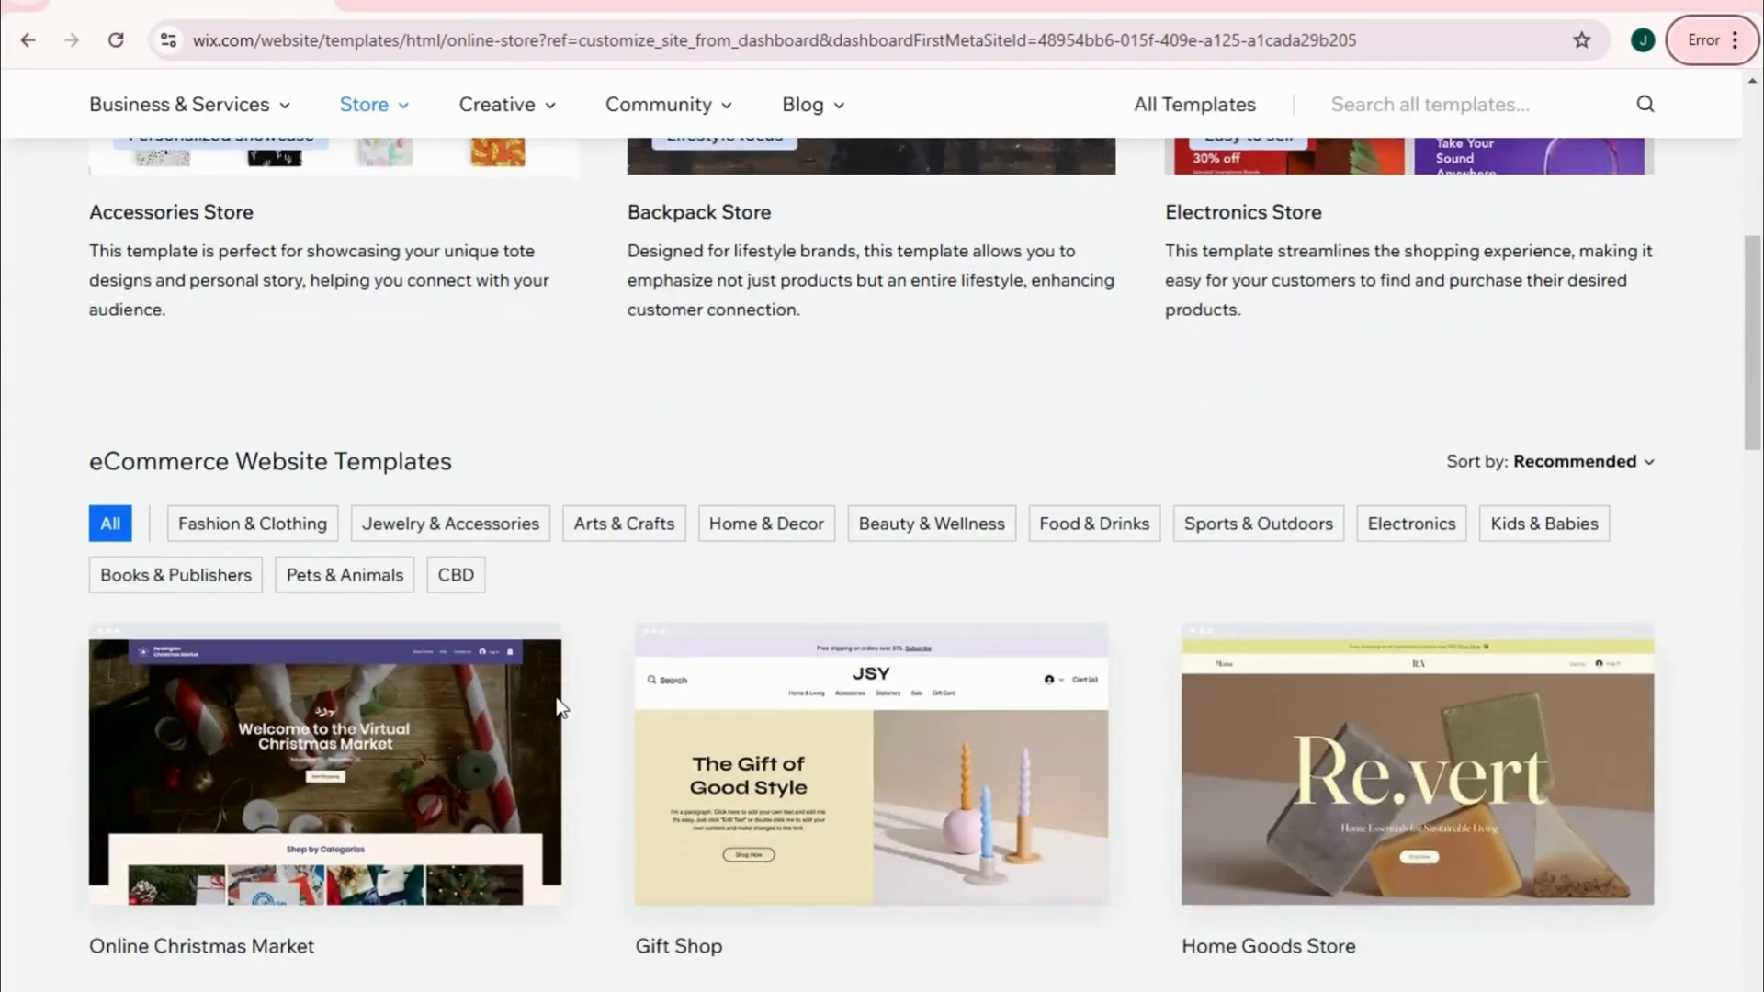
{"action": "scroll", "coordinate": [1557, 665], "scroll_direction": "down", "scroll_amount": 9}
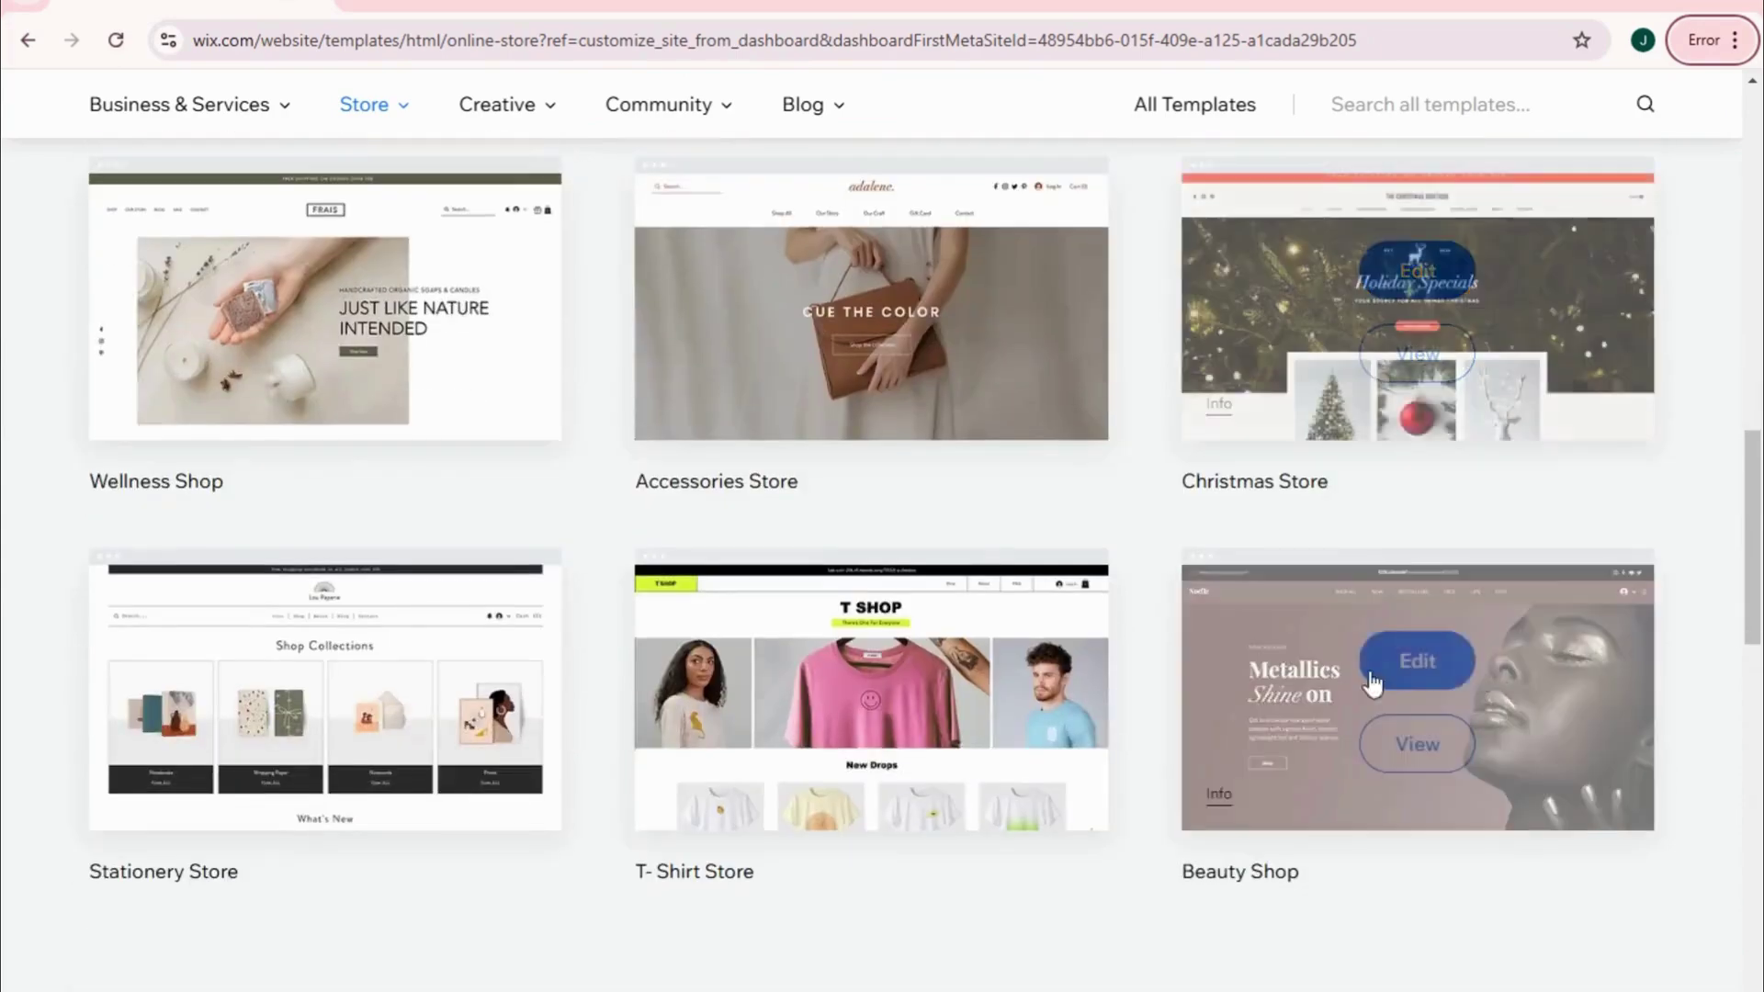
{"action": "scroll", "coordinate": [1347, 680], "scroll_direction": "up", "scroll_amount": 1}
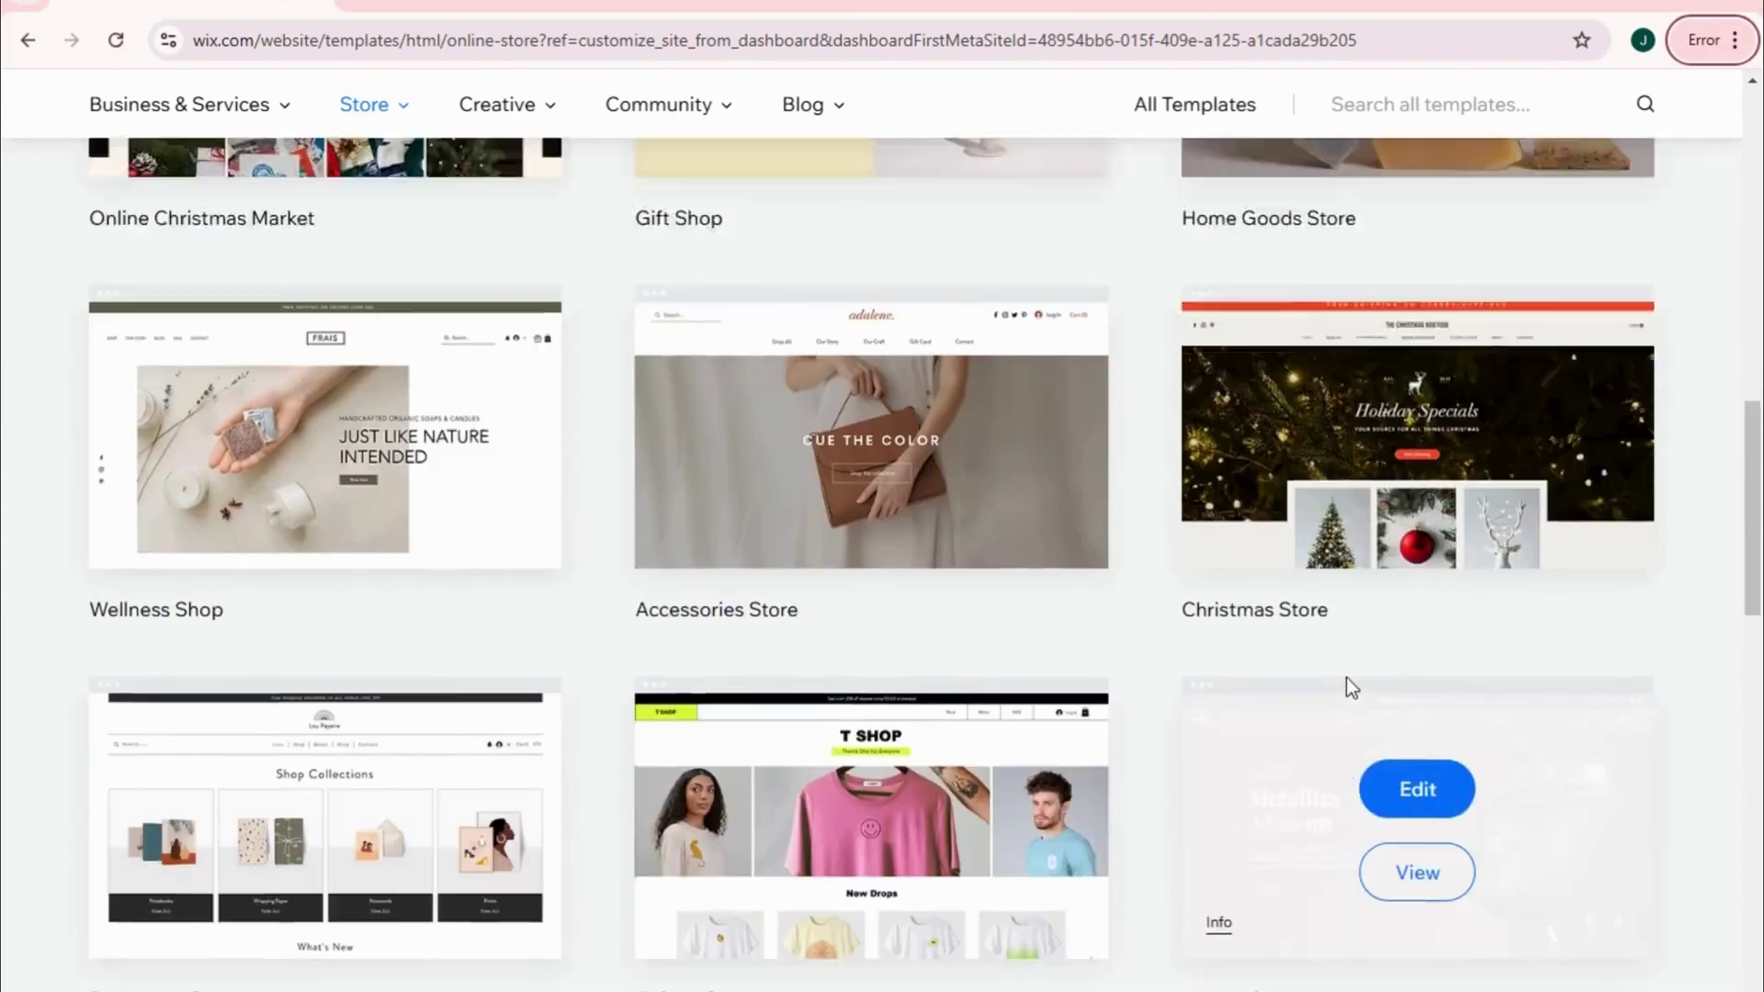
{"action": "scroll", "coordinate": [1347, 678], "scroll_direction": "up", "scroll_amount": 10}
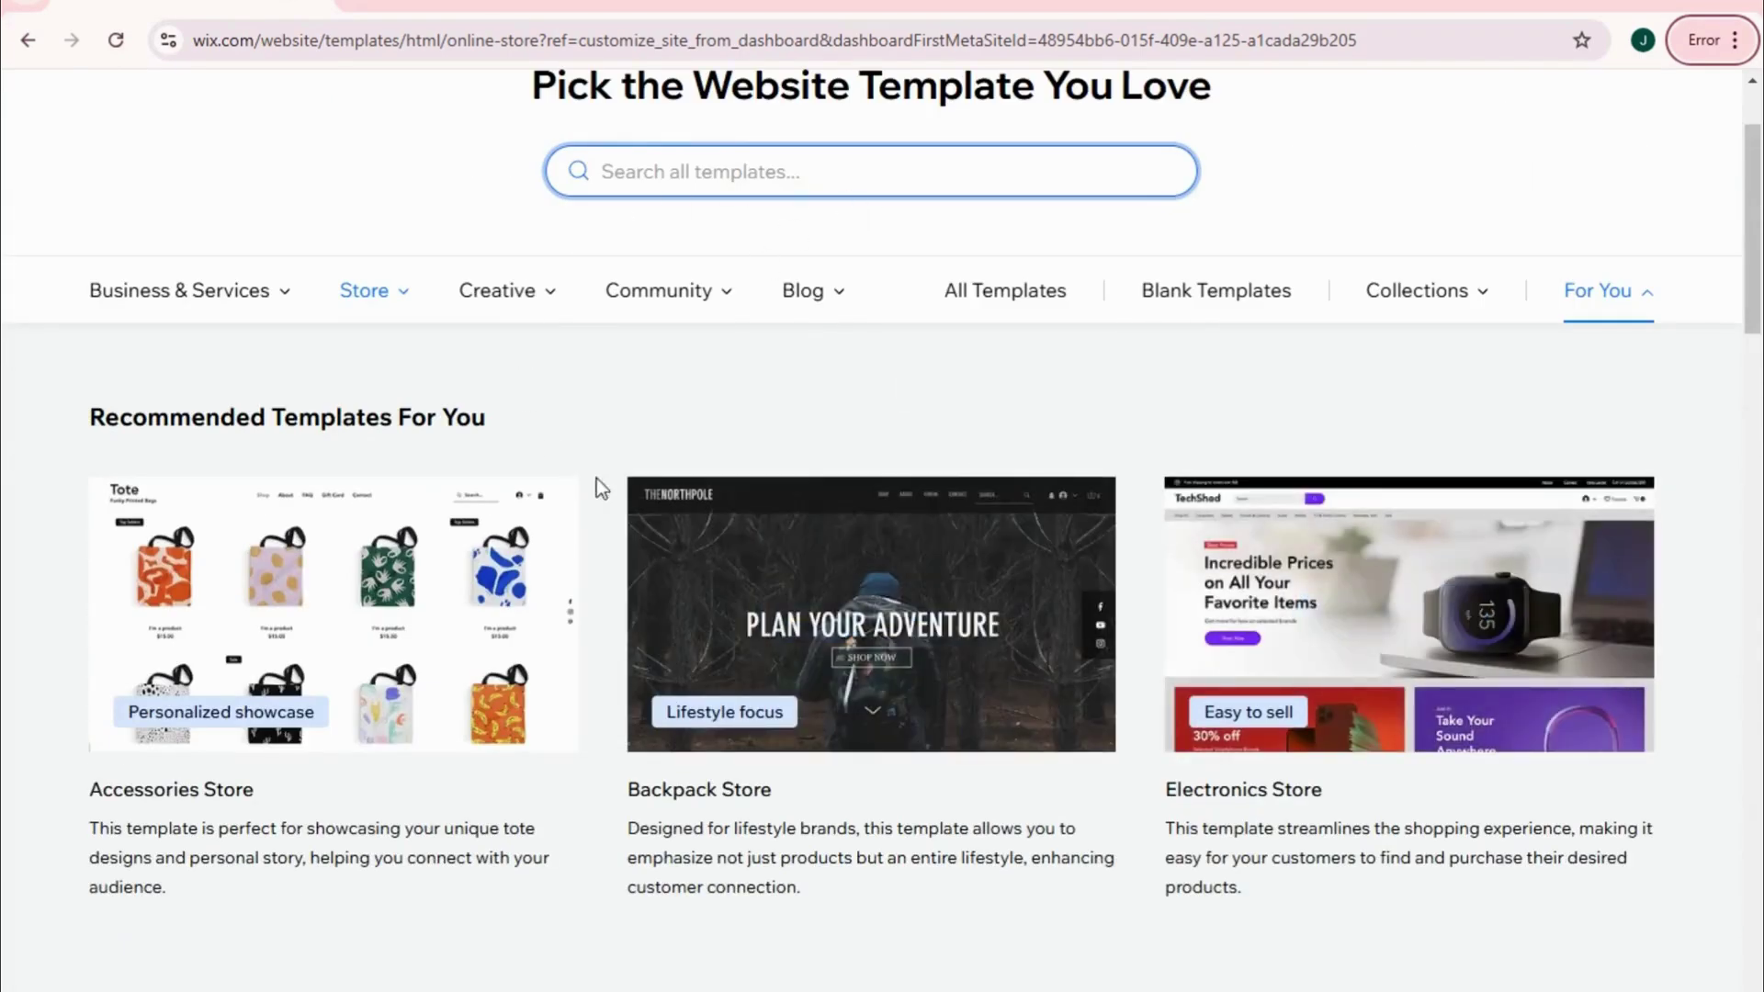
{"action": "mouse_move", "coordinate": [882, 613]}
{"action": "mouse_move", "coordinate": [927, 671]}
{"action": "left_click", "coordinate": [804, 614]}
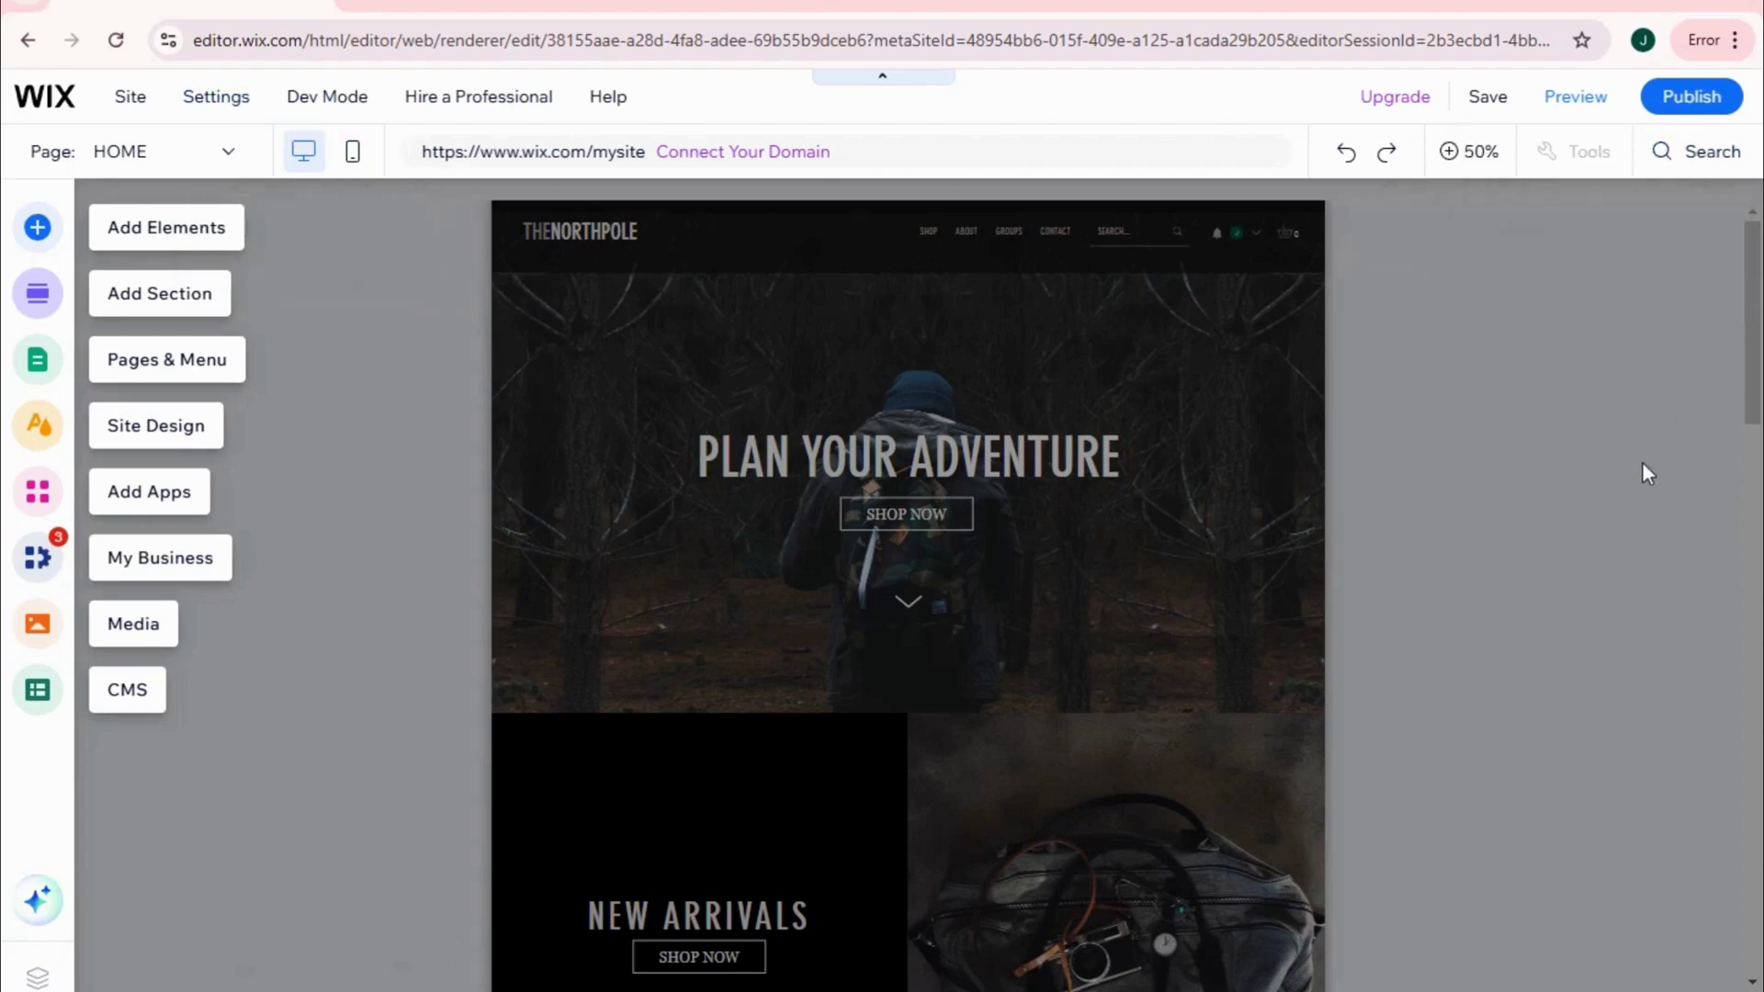
Step: Bring the editor canvas to 100% zoom and inspect the home page's header and Welcome section
{"action": "left_click", "coordinate": [1451, 158]}
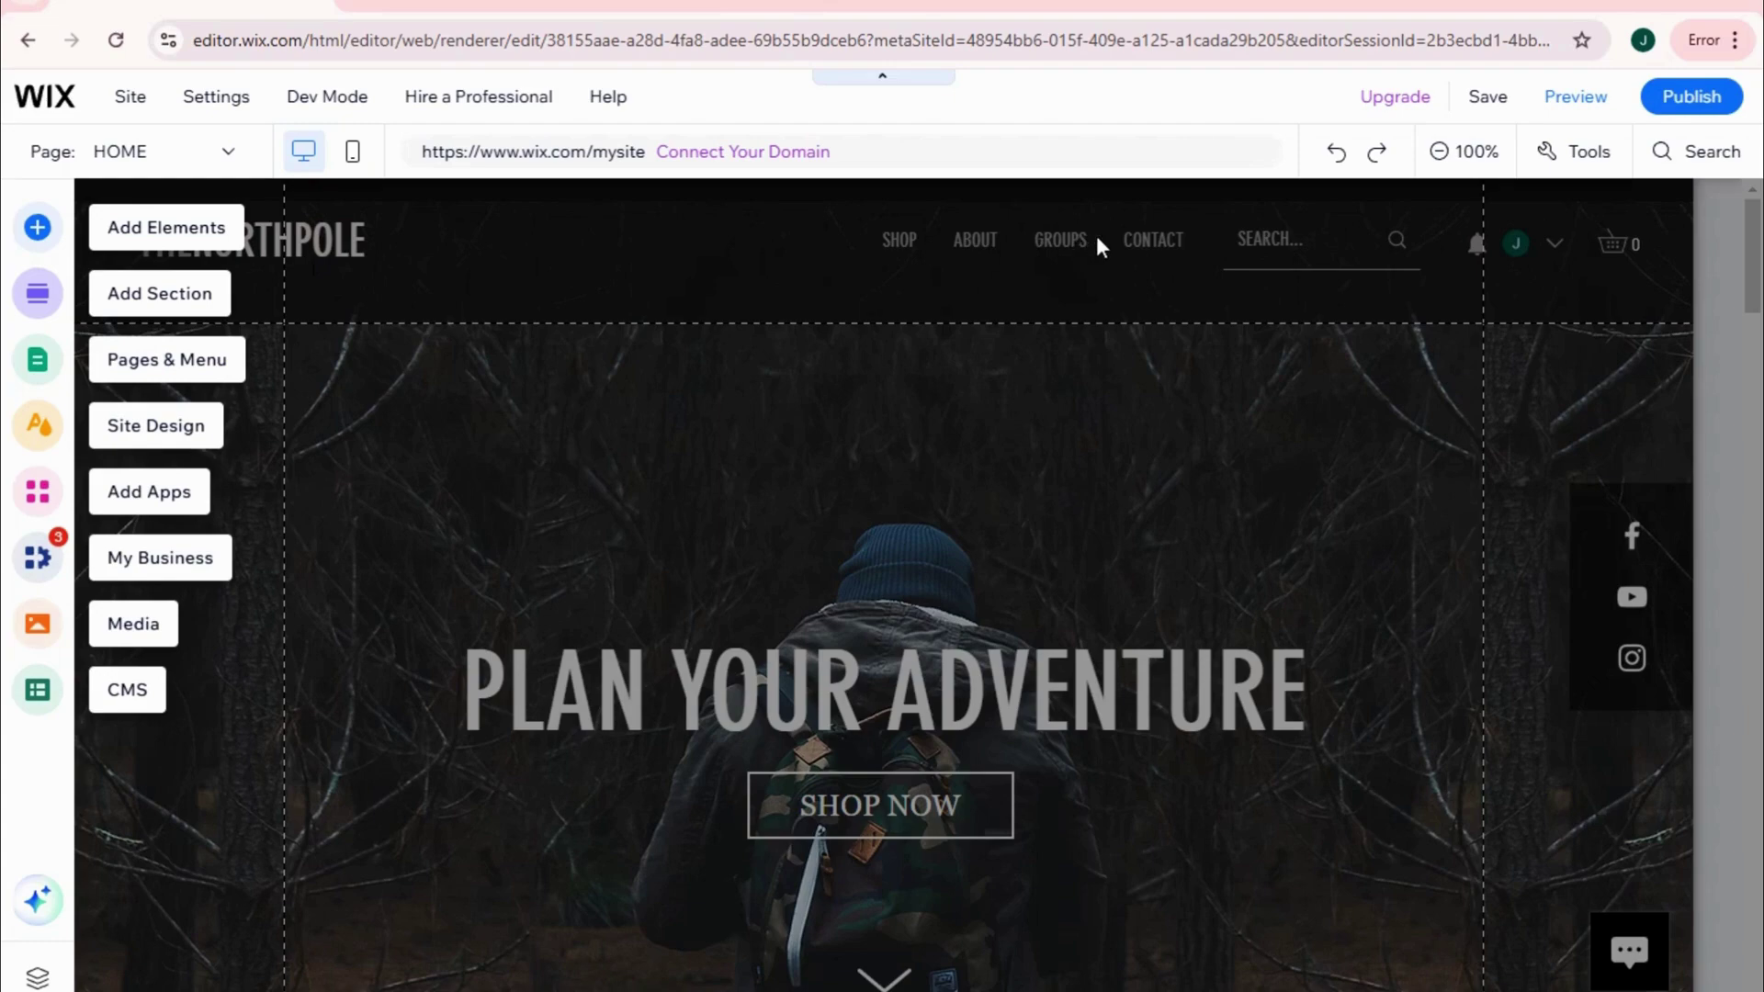
{"action": "left_click", "coordinate": [1614, 283]}
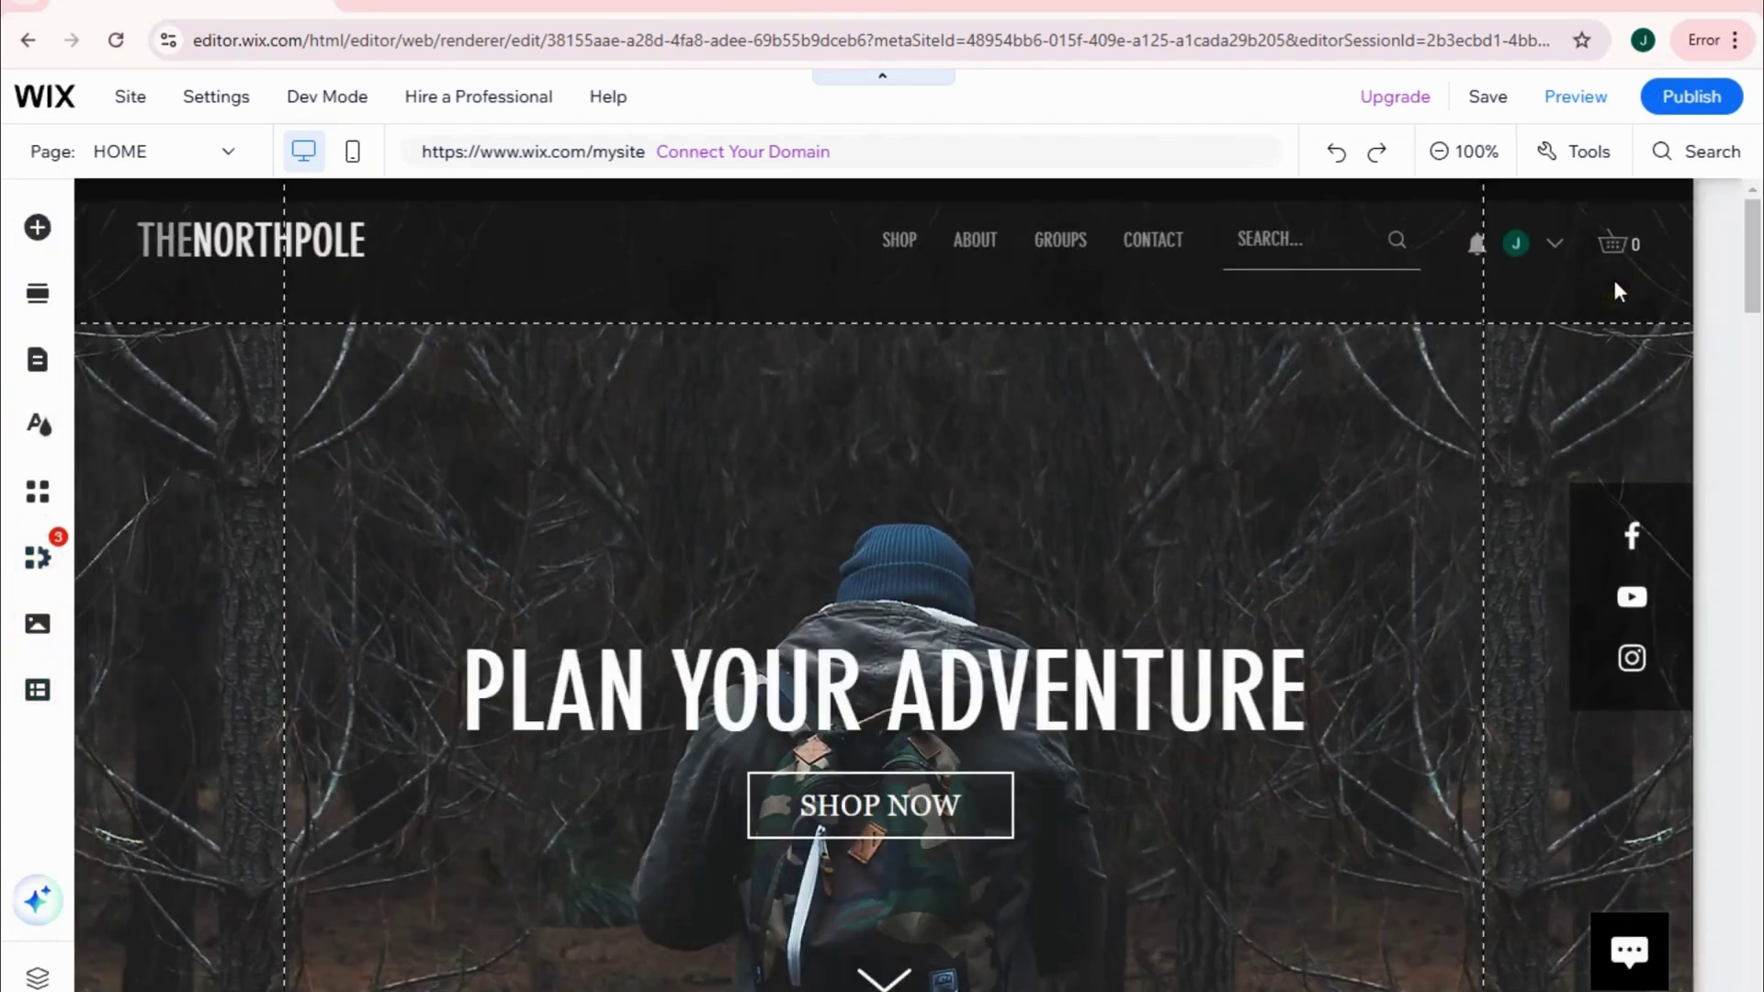
{"action": "left_click", "coordinate": [1614, 211]}
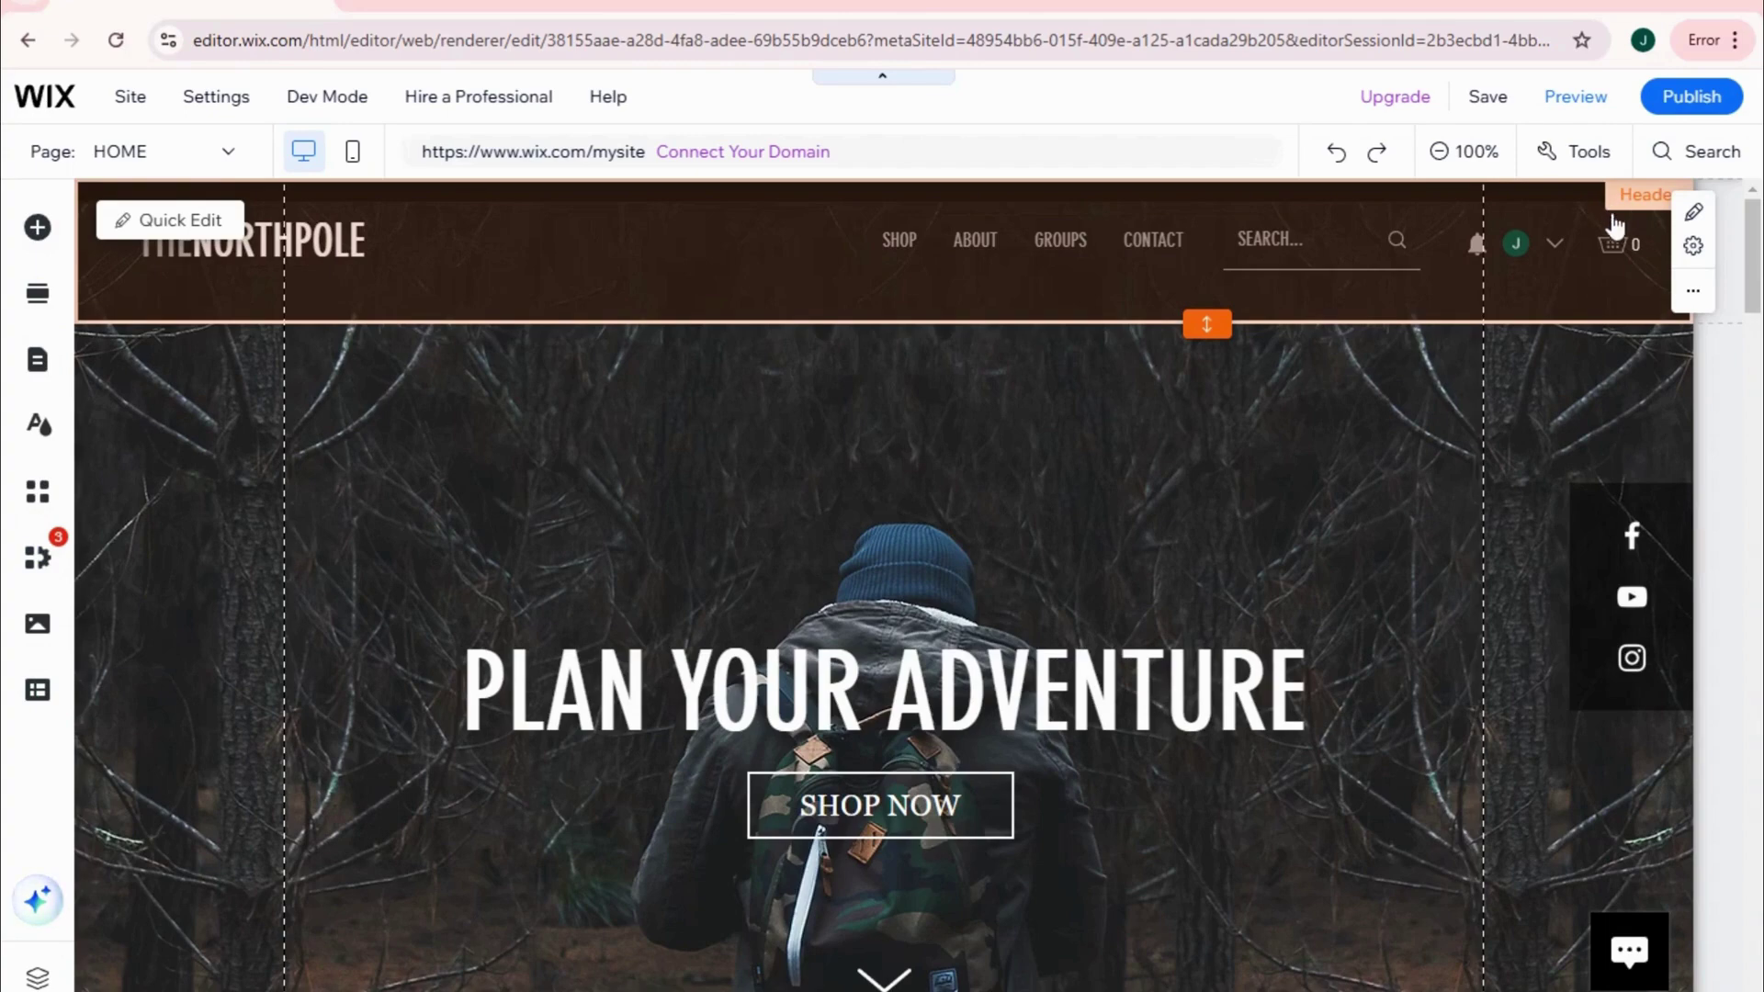
{"action": "left_click", "coordinate": [1617, 327]}
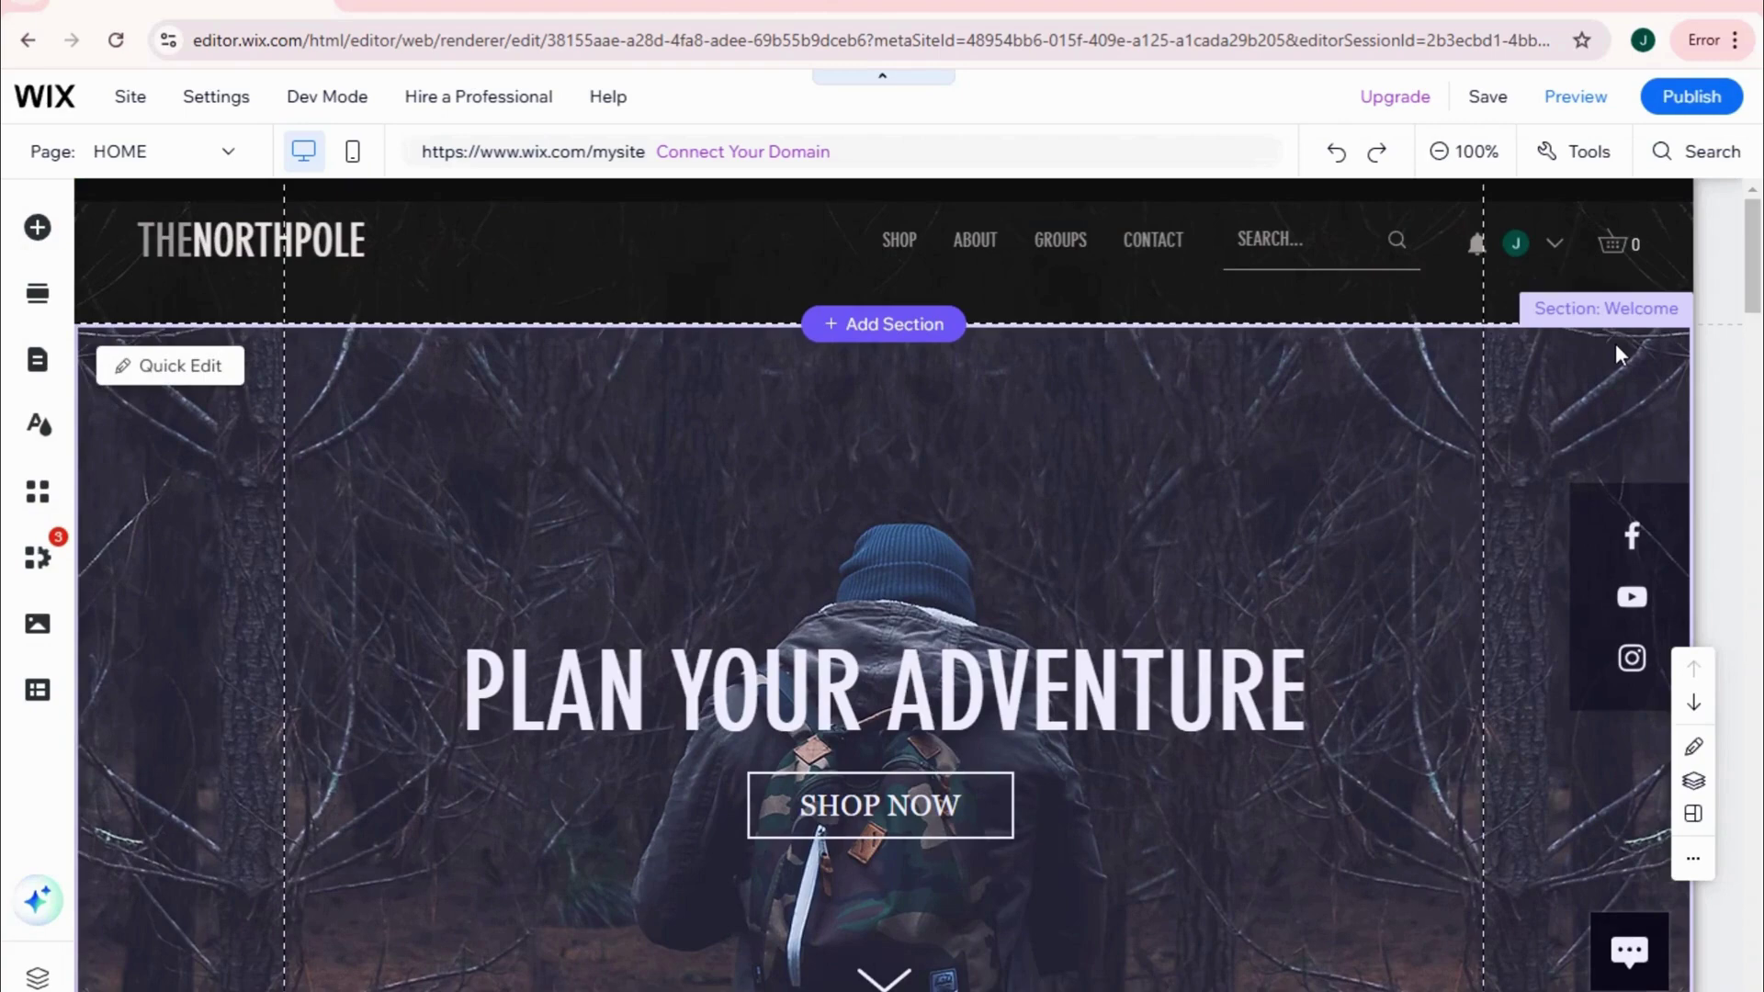
{"action": "scroll", "coordinate": [1615, 343], "scroll_direction": "down", "scroll_amount": 1}
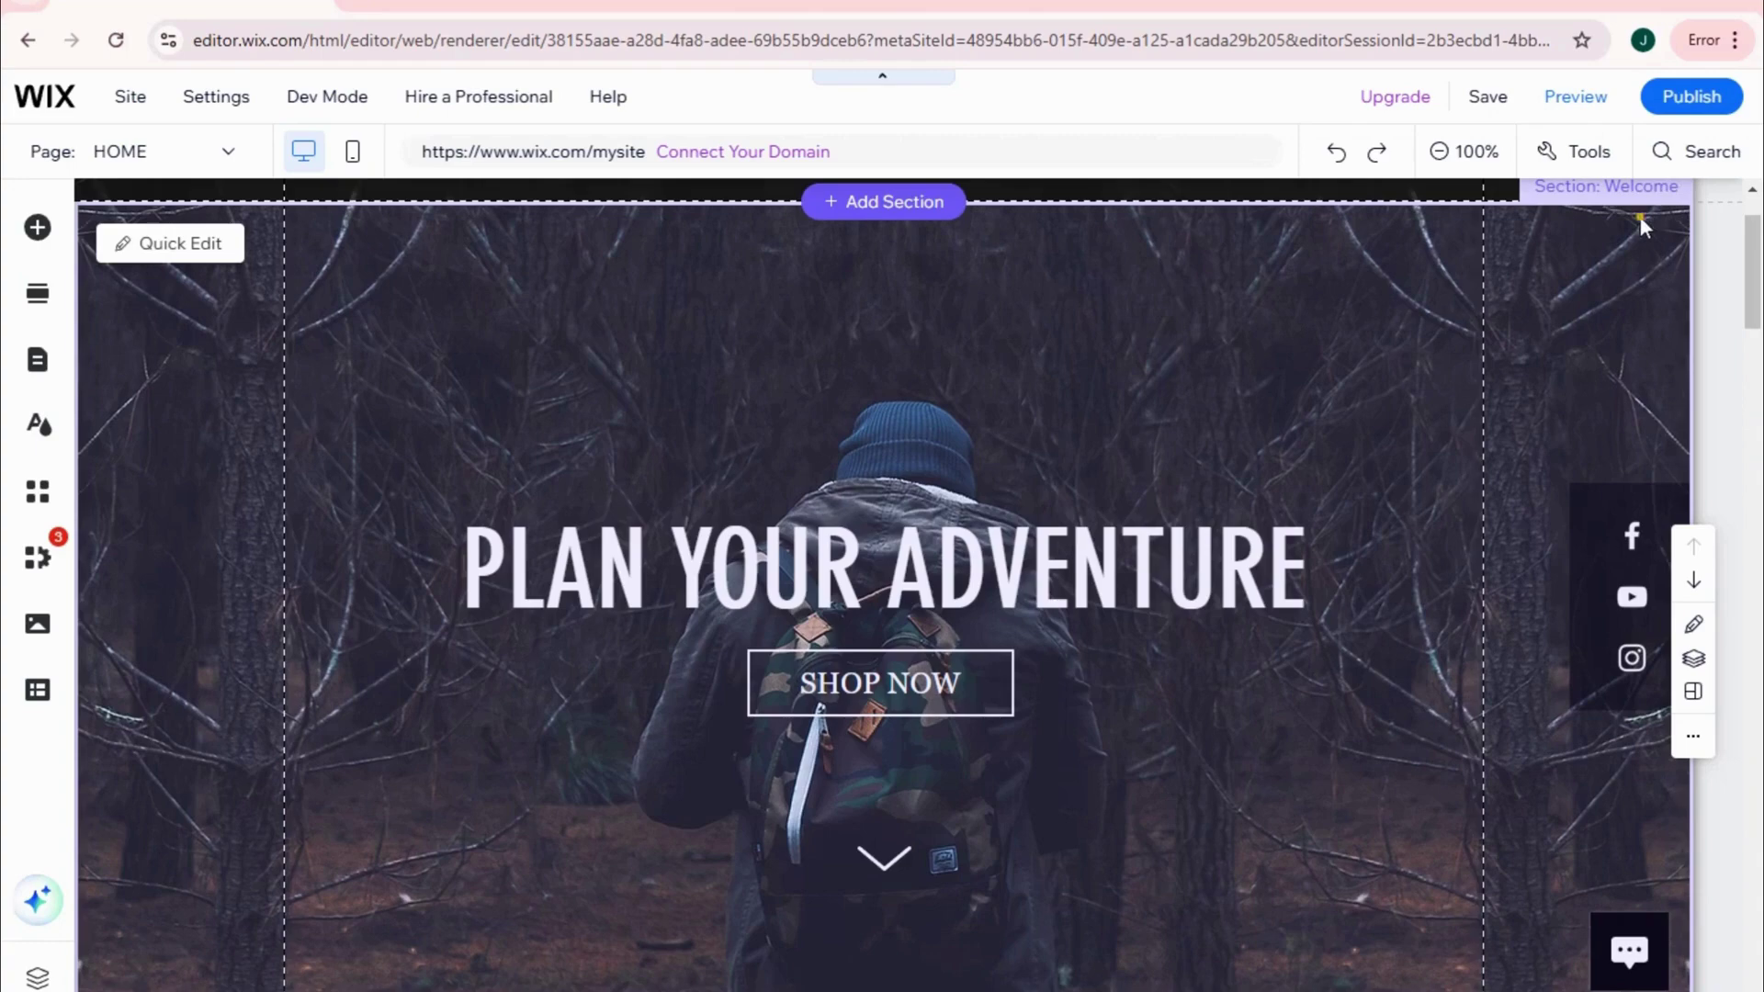
{"action": "left_click", "coordinate": [1640, 217]}
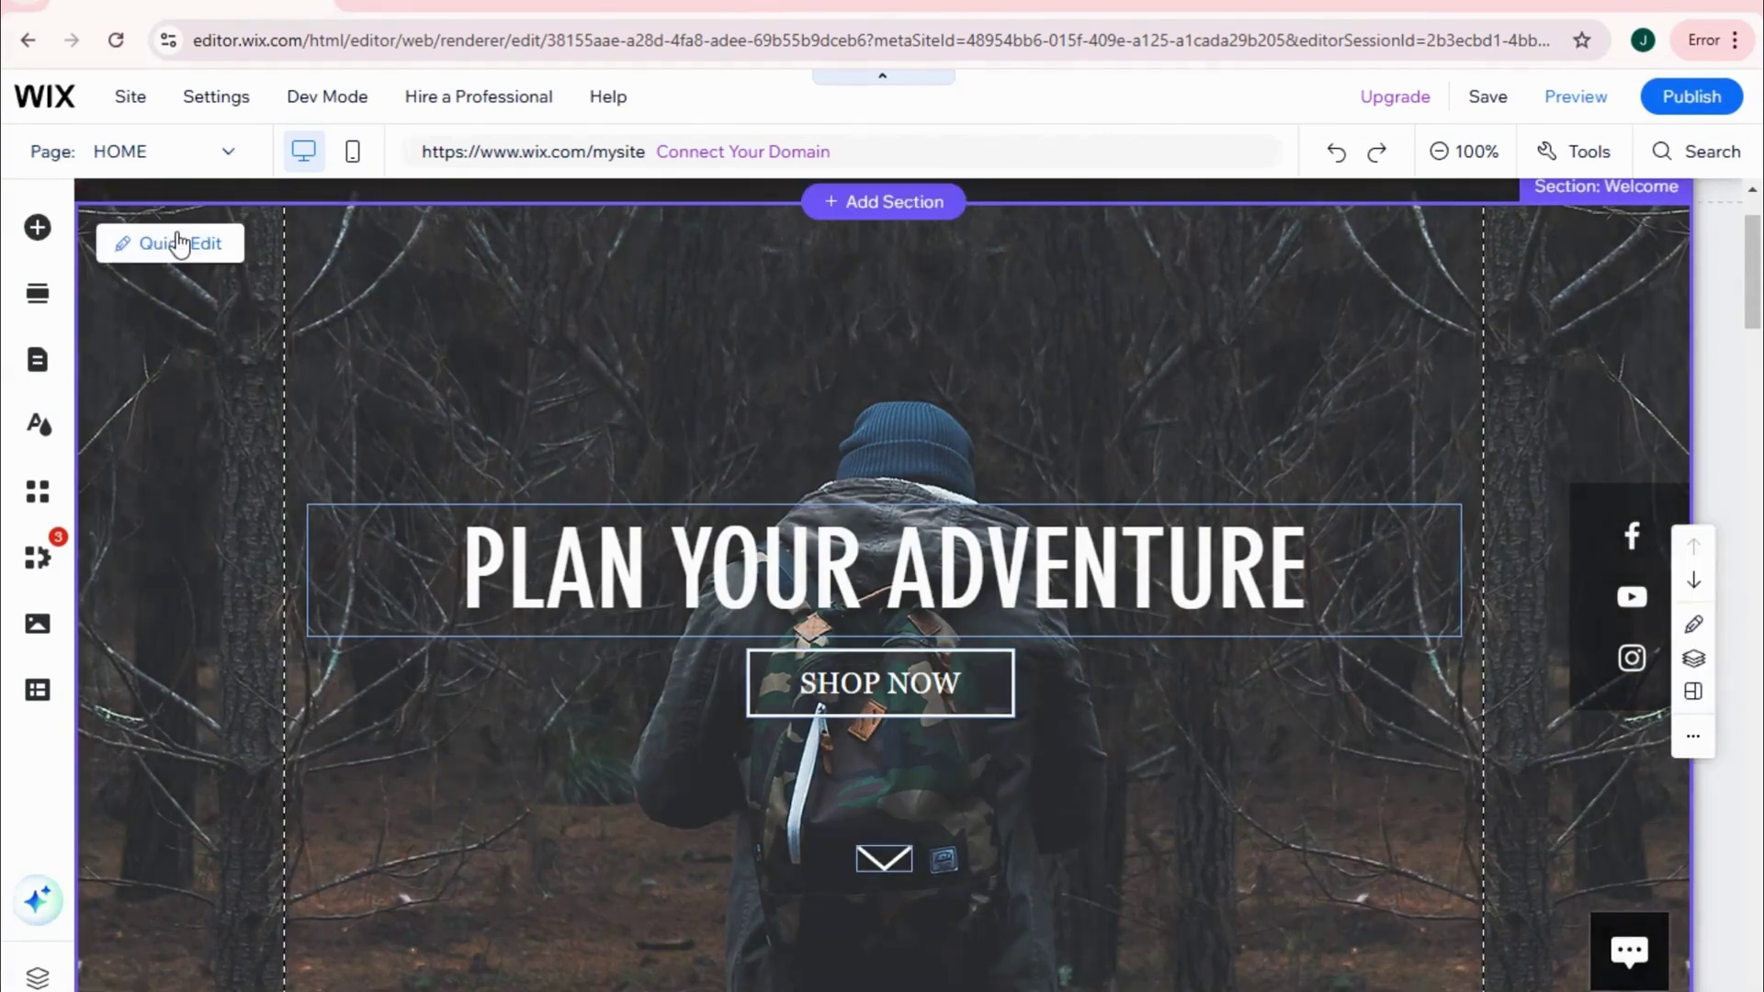
Step: Examine the store categories section and select the black New Arrivals column of its strip
{"action": "scroll", "coordinate": [1415, 446], "scroll_direction": "down", "scroll_amount": 5}
{"action": "scroll", "coordinate": [1412, 459], "scroll_direction": "down", "scroll_amount": 2}
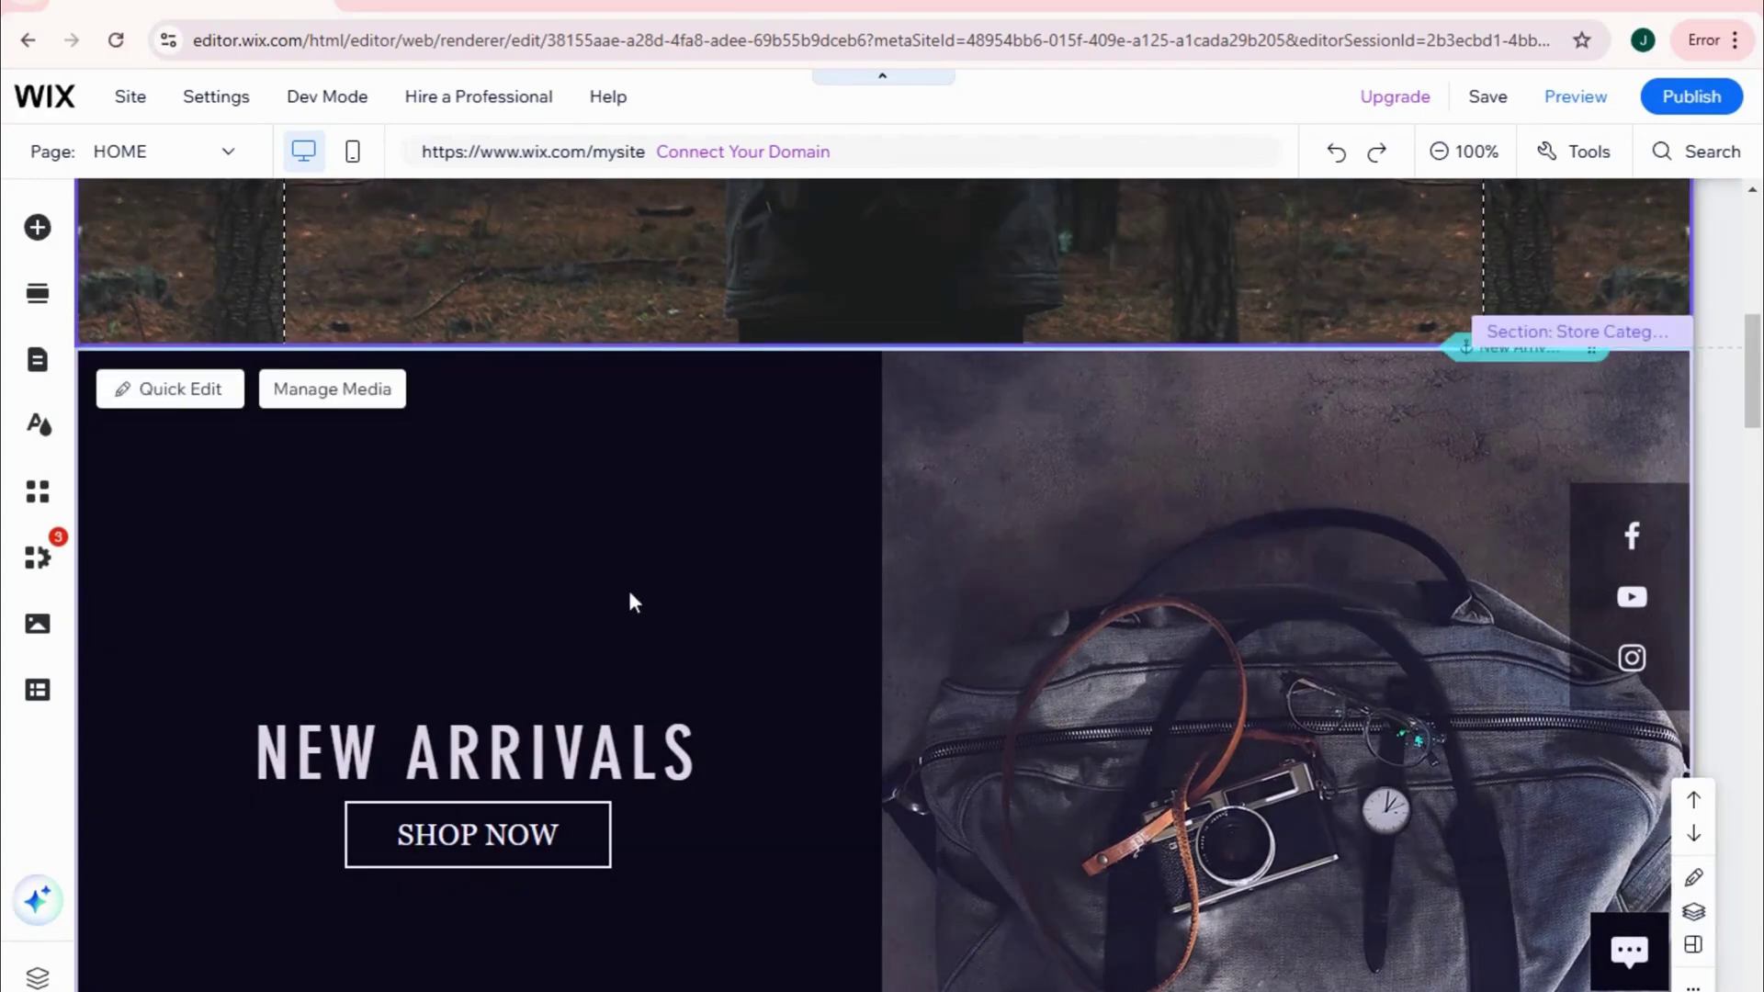
{"action": "scroll", "coordinate": [630, 598], "scroll_direction": "down", "scroll_amount": 5}
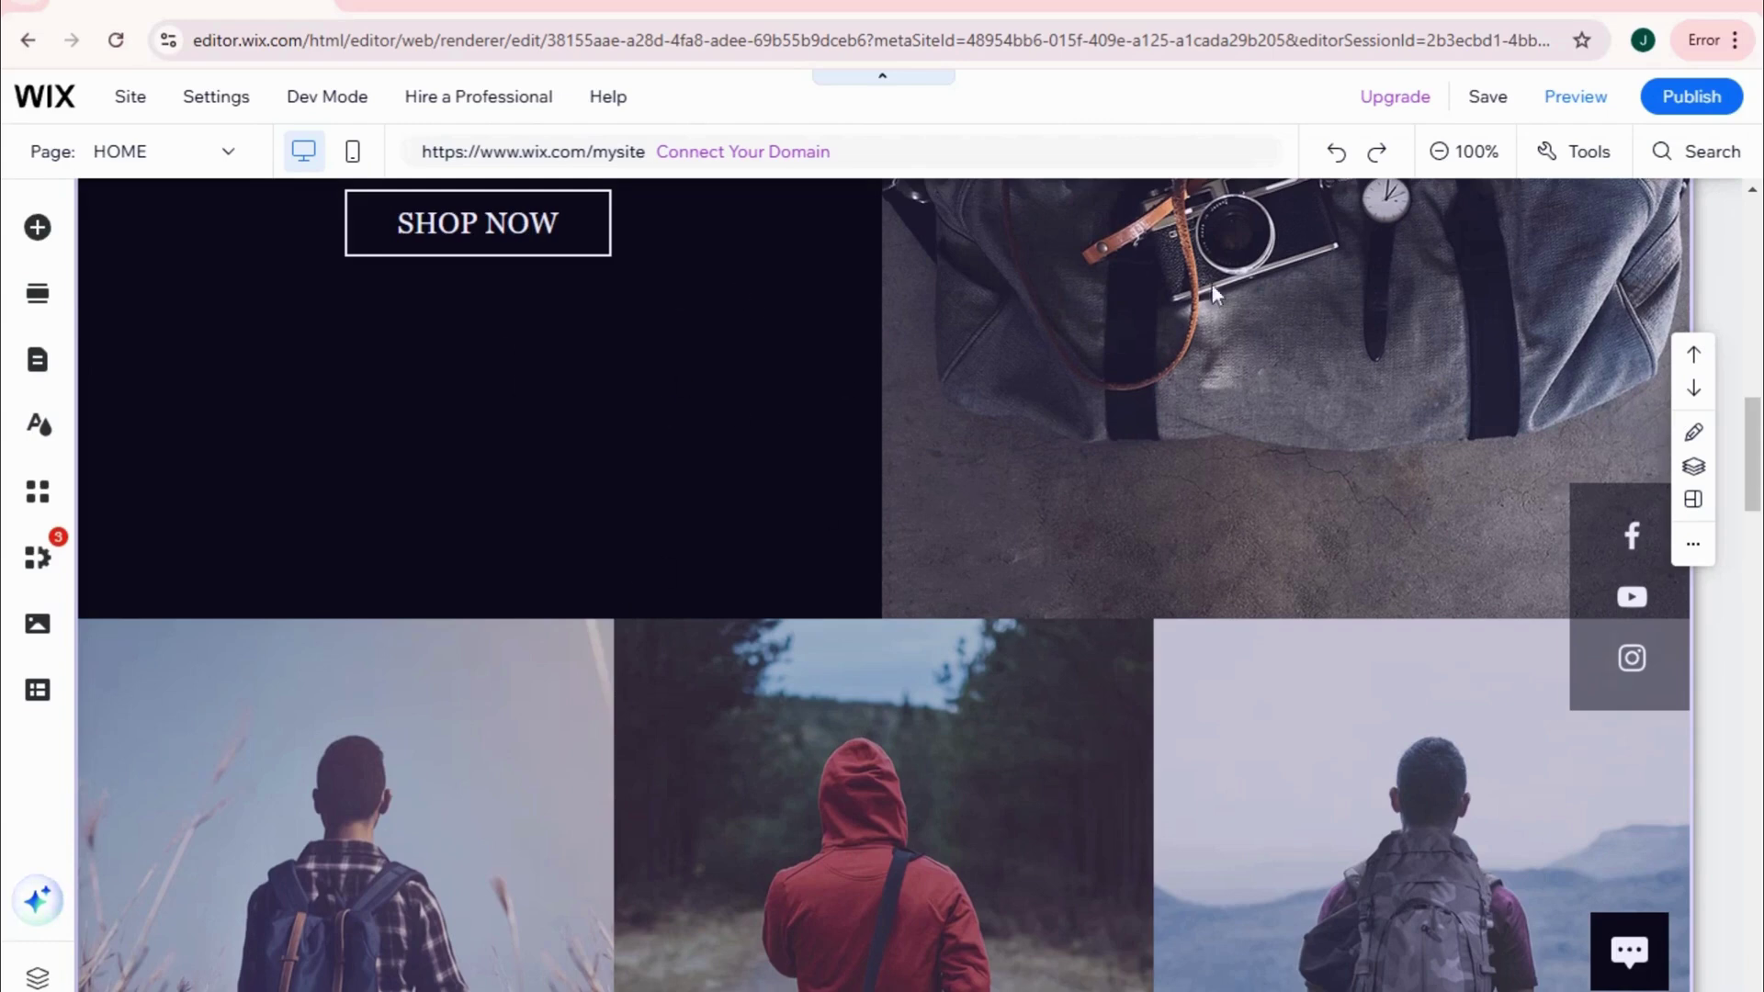
{"action": "left_click", "coordinate": [660, 395]}
{"action": "left_click", "coordinate": [808, 411]}
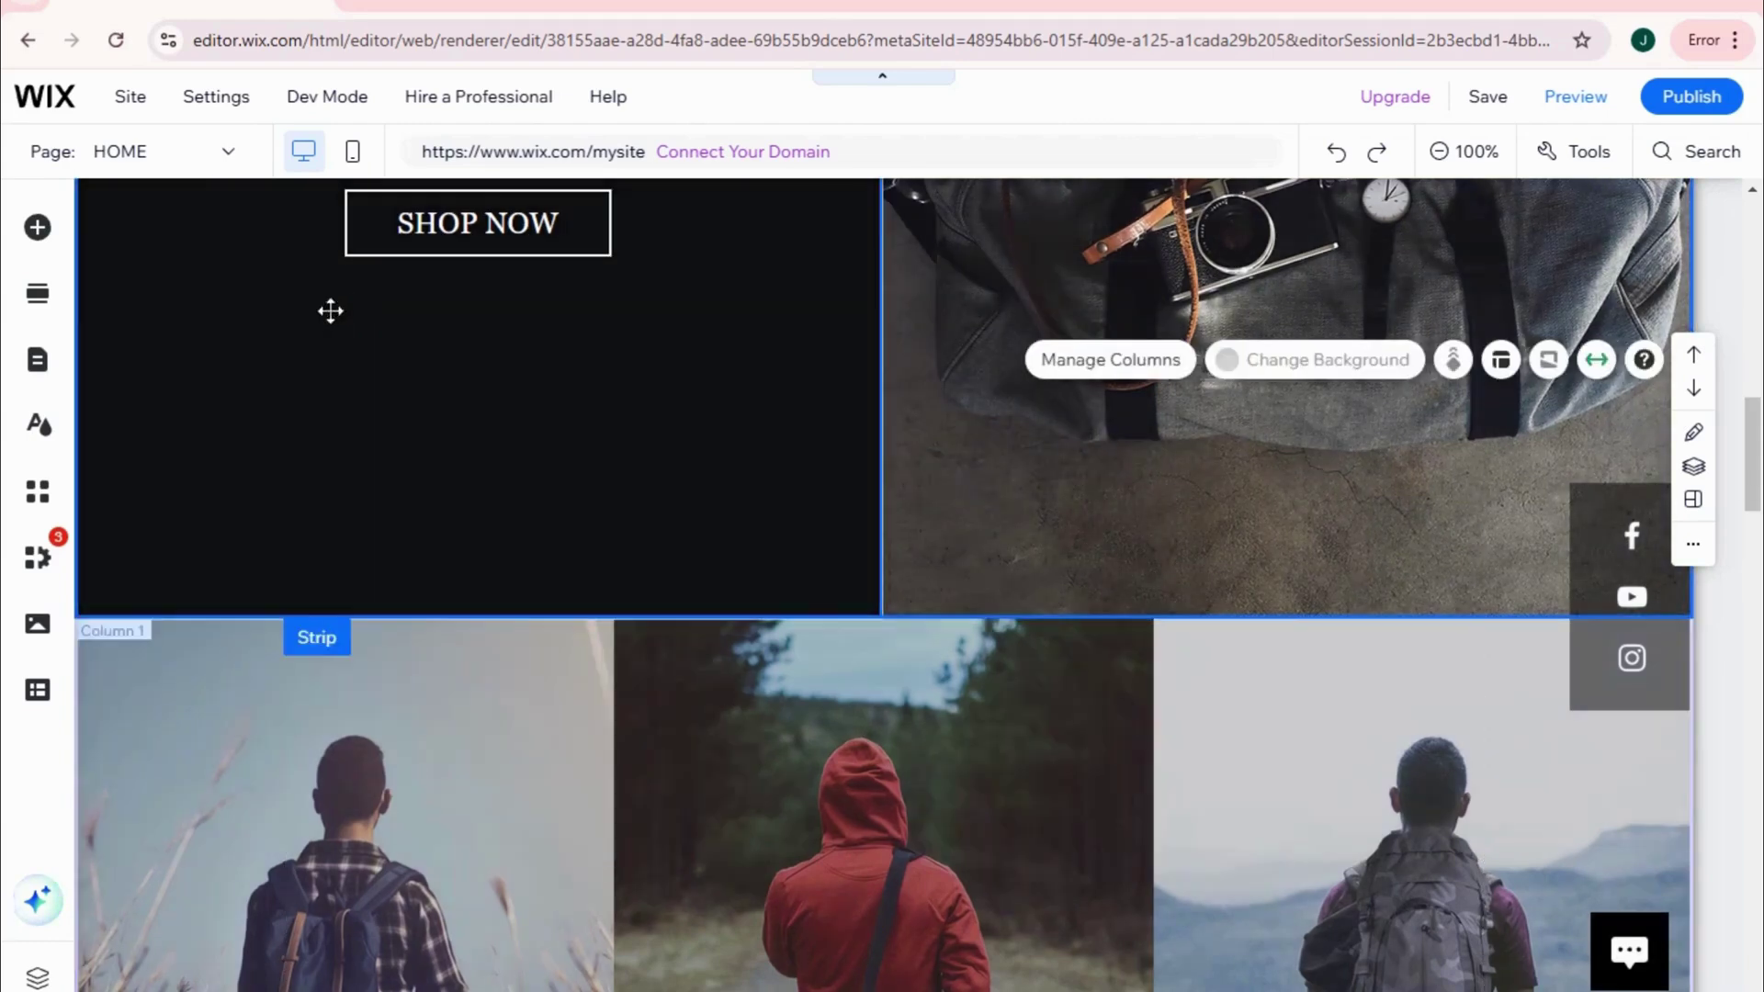
{"action": "left_click", "coordinate": [196, 315]}
{"action": "left_click", "coordinate": [196, 315]}
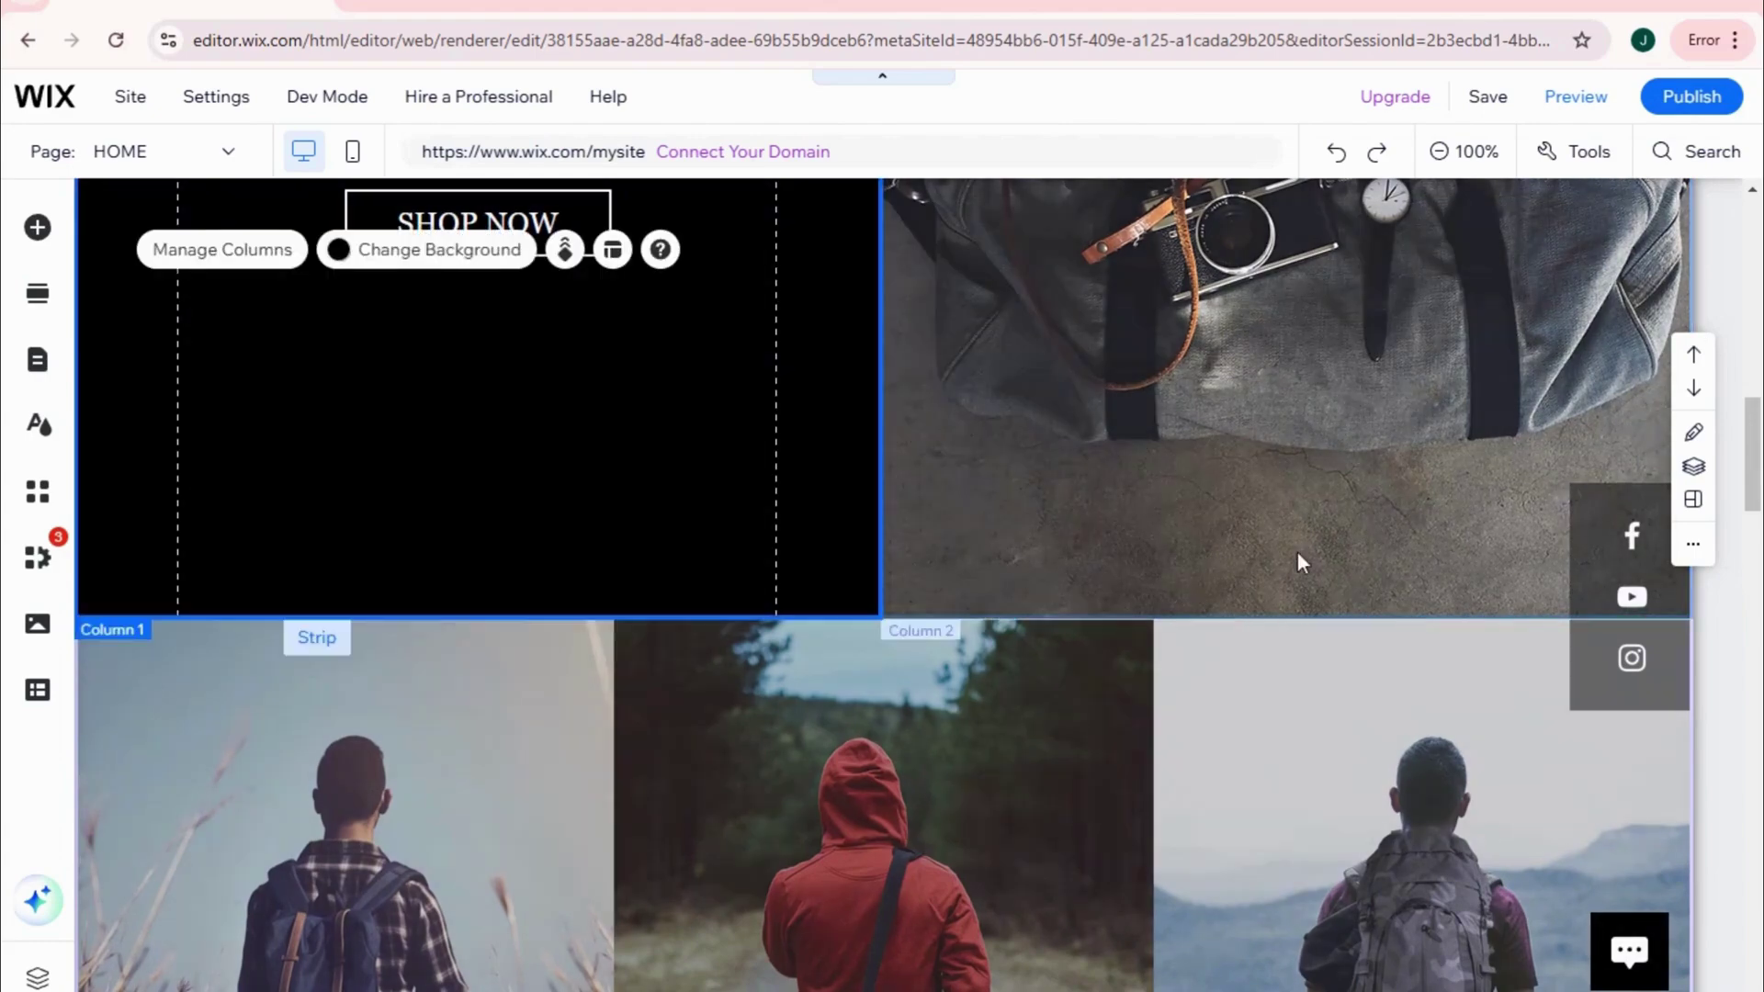
Step: Inspect the three-photo gallery and the Special Offers section beneath it
{"action": "scroll", "coordinate": [1540, 665], "scroll_direction": "down", "scroll_amount": 3}
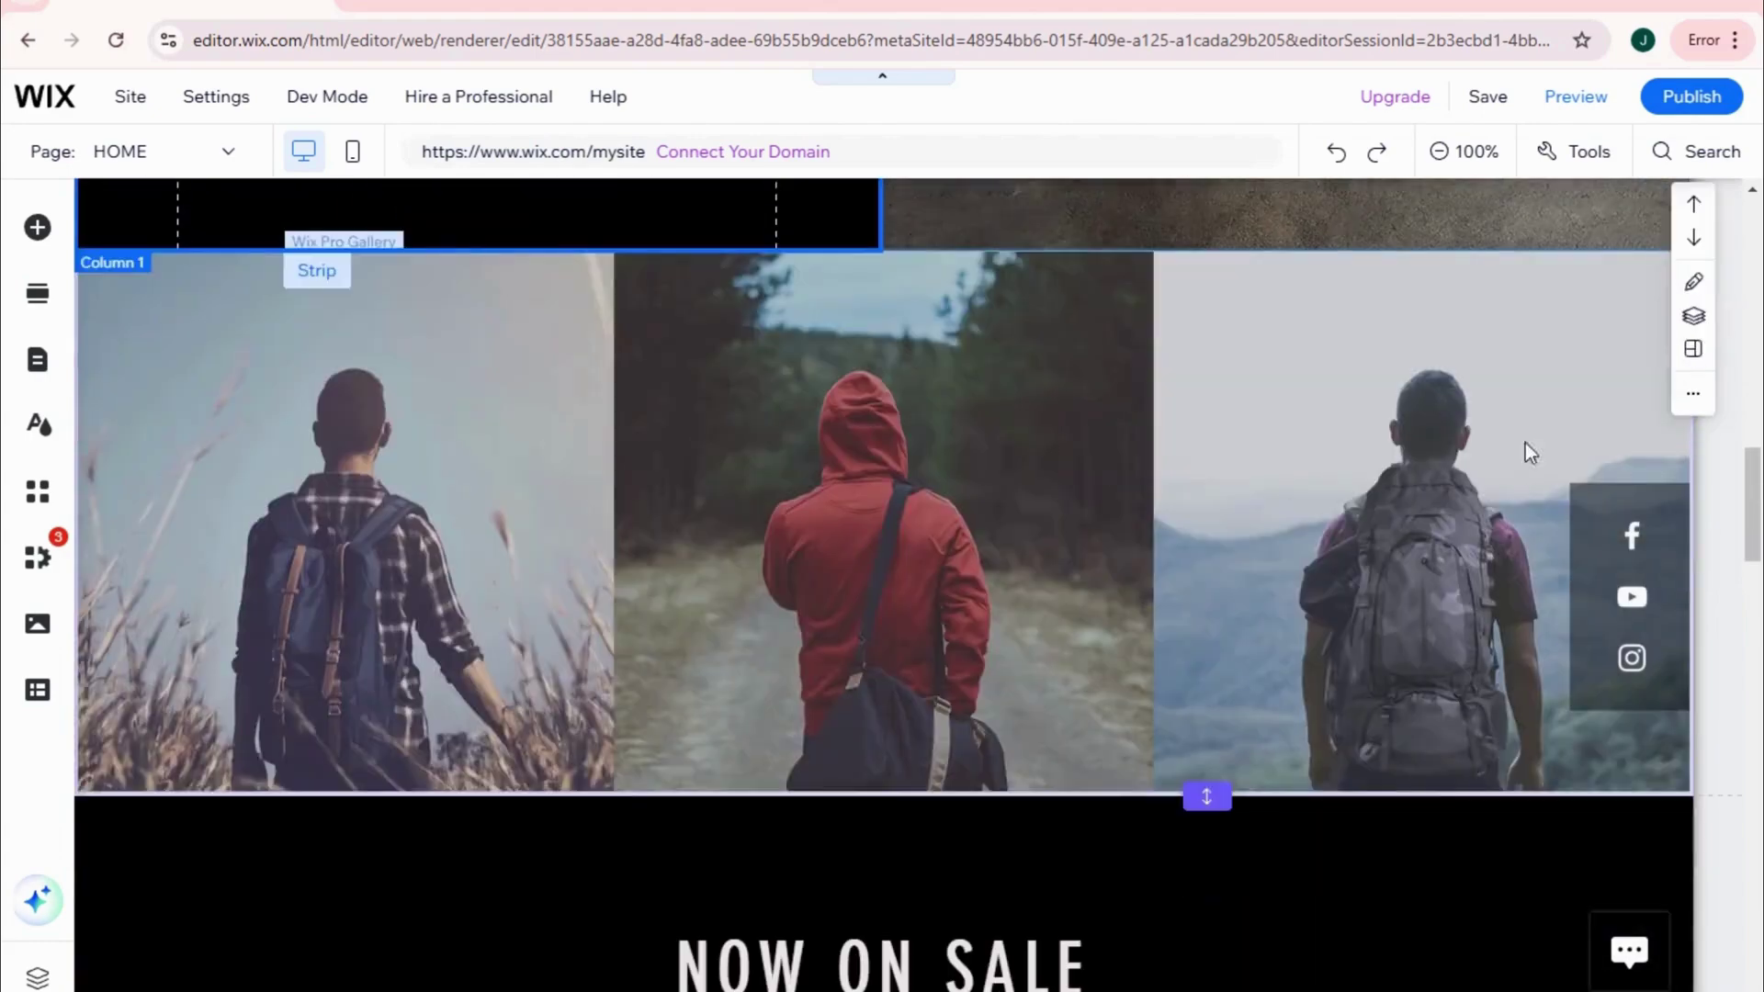
{"action": "left_click", "coordinate": [1610, 262]}
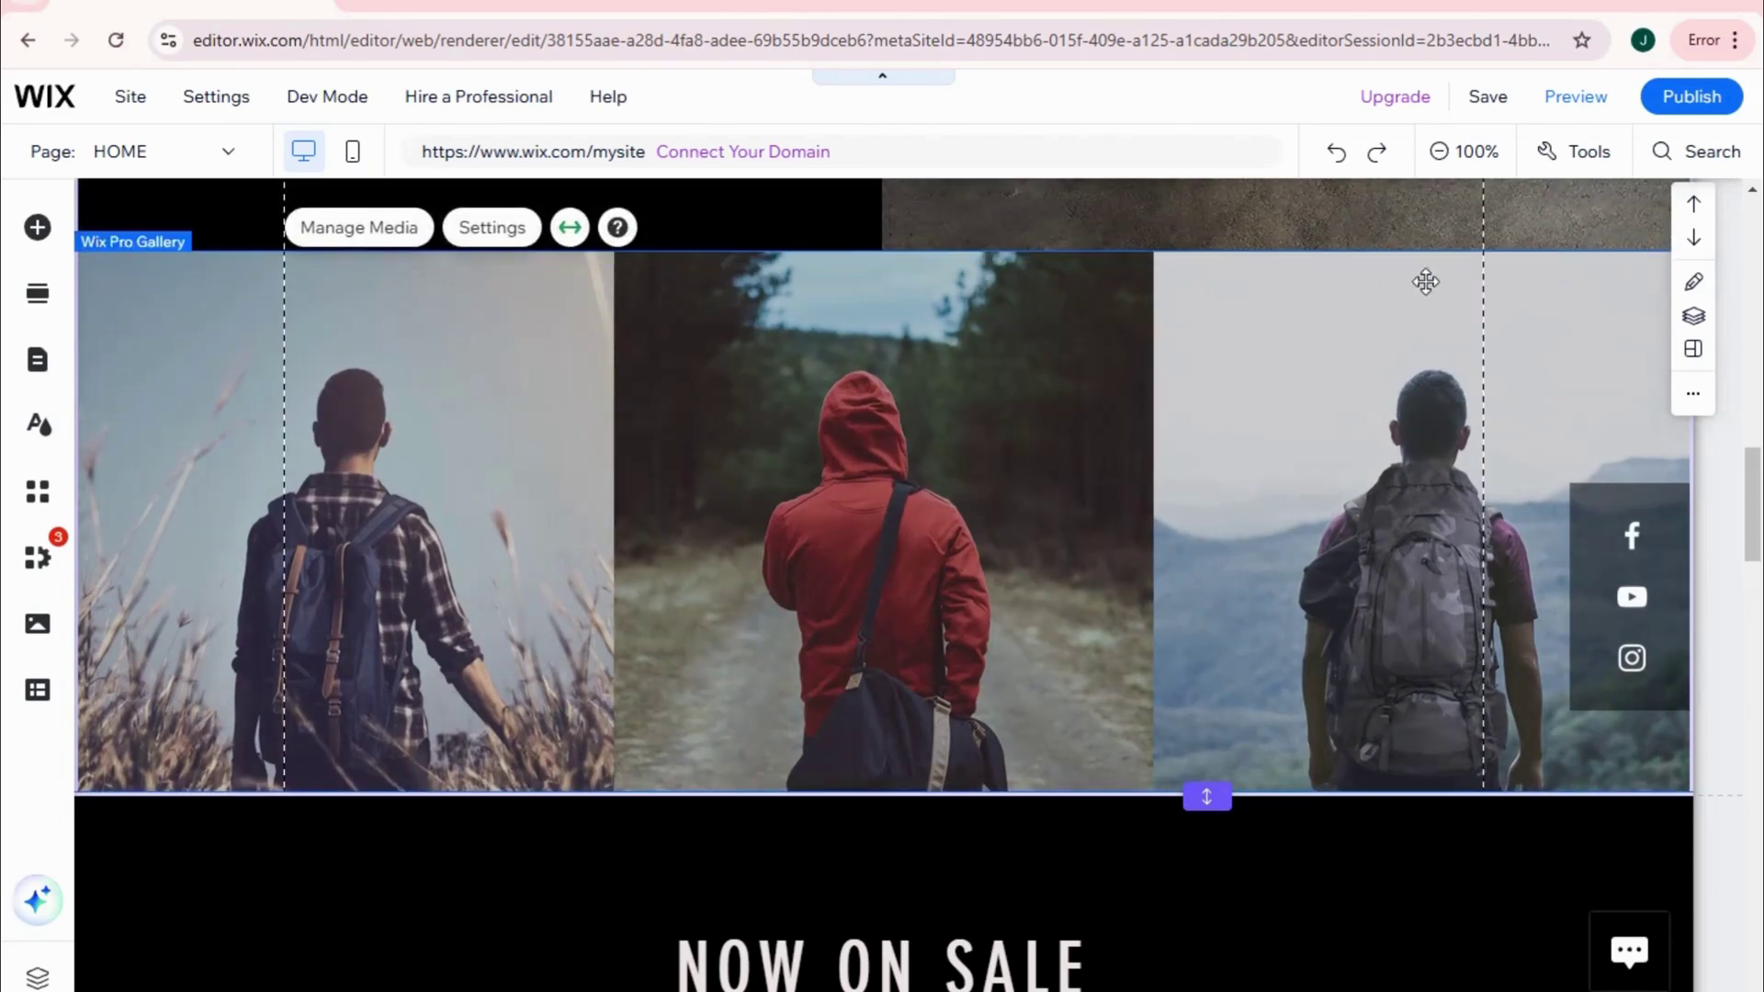
{"action": "scroll", "coordinate": [1623, 473], "scroll_direction": "up", "scroll_amount": 3}
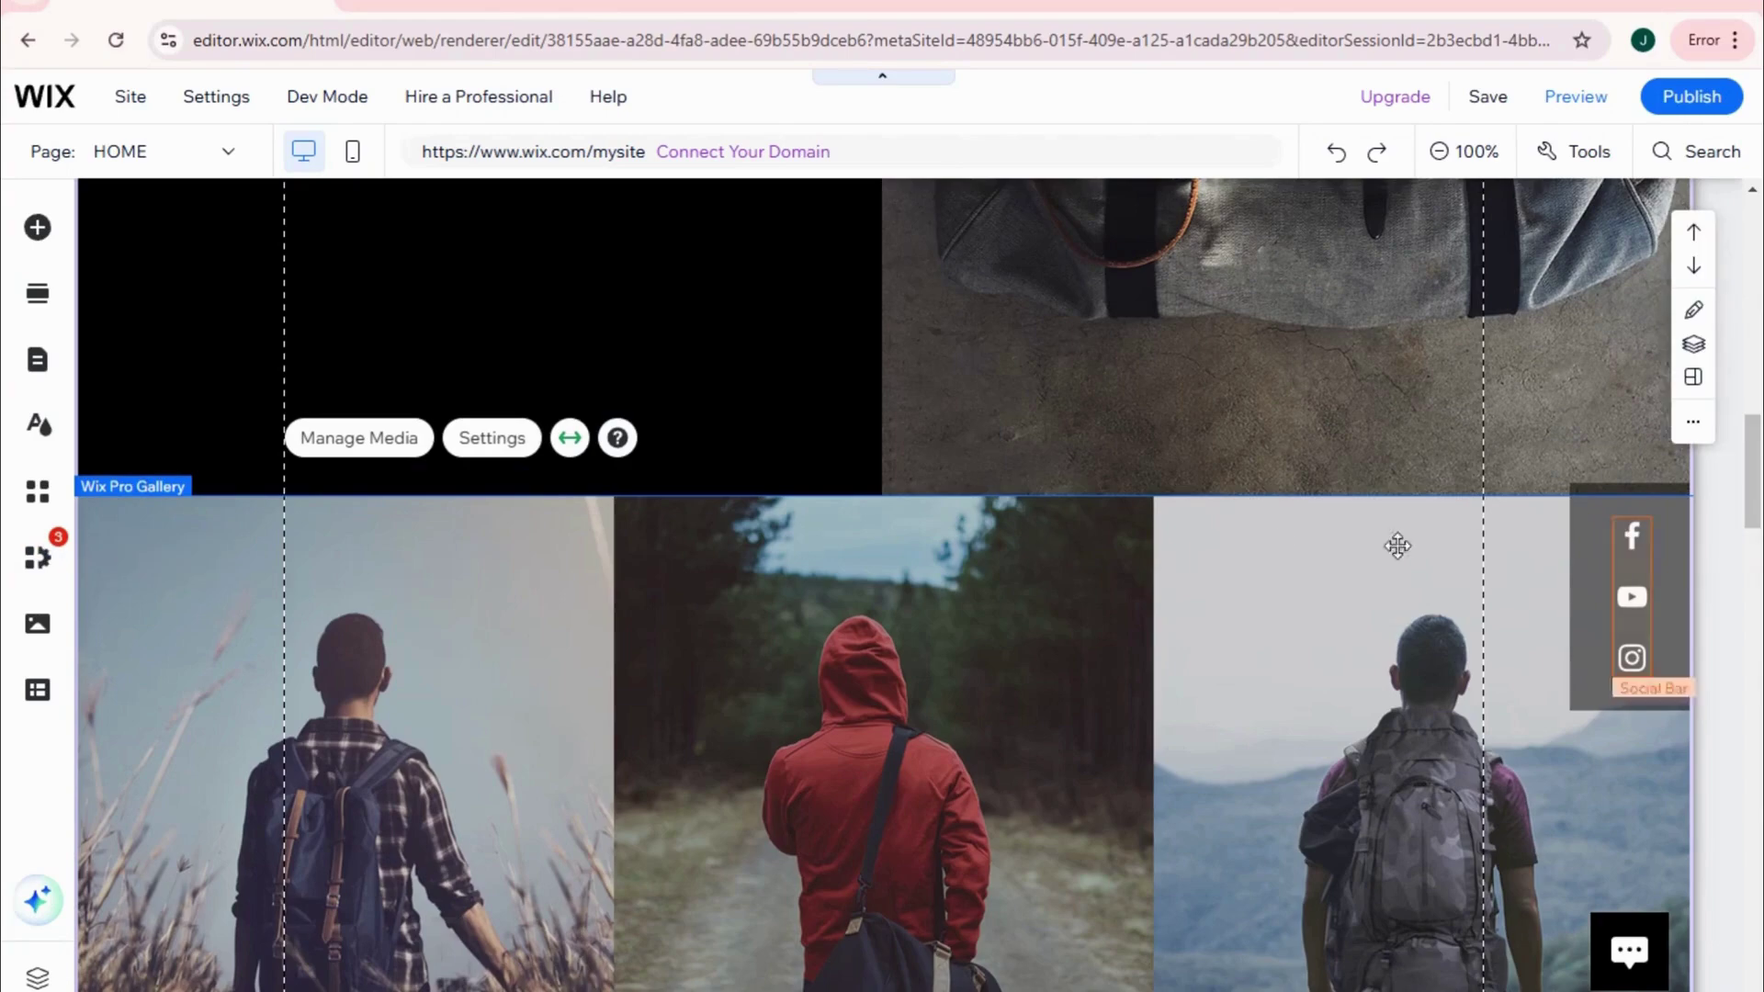
{"action": "scroll", "coordinate": [844, 601], "scroll_direction": "down", "scroll_amount": 4}
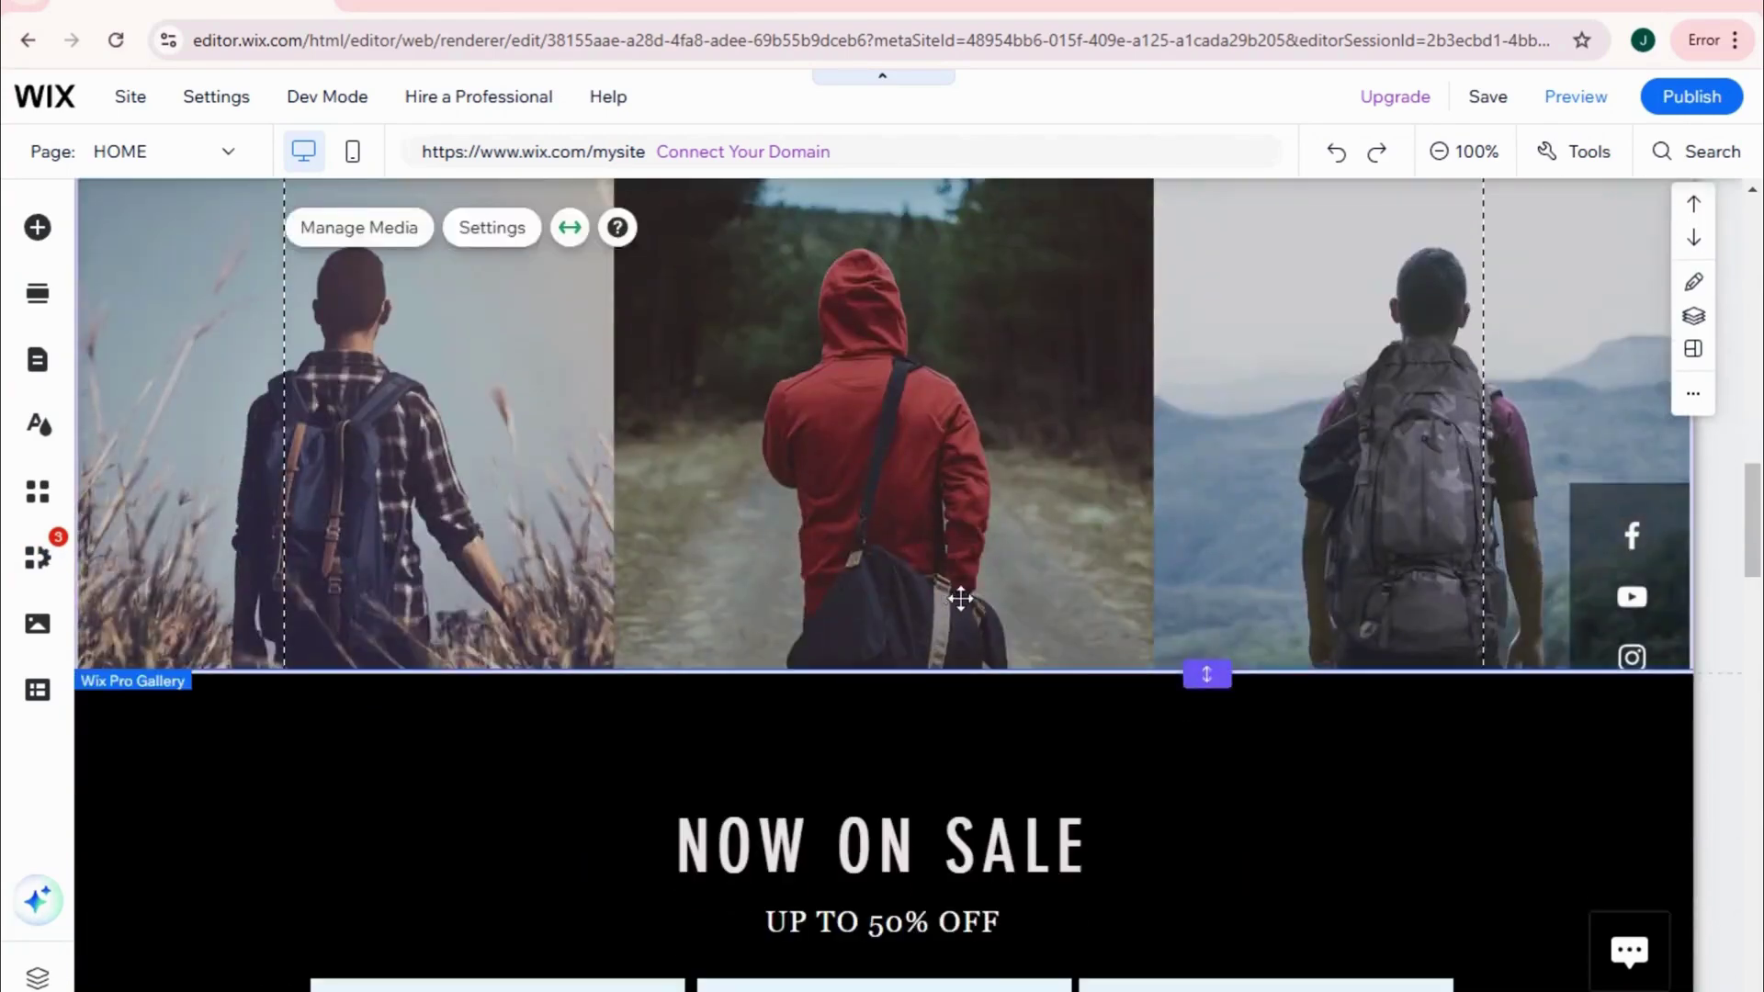
{"action": "scroll", "coordinate": [956, 598], "scroll_direction": "down", "scroll_amount": 4}
{"action": "scroll", "coordinate": [1296, 323], "scroll_direction": "up", "scroll_amount": 3}
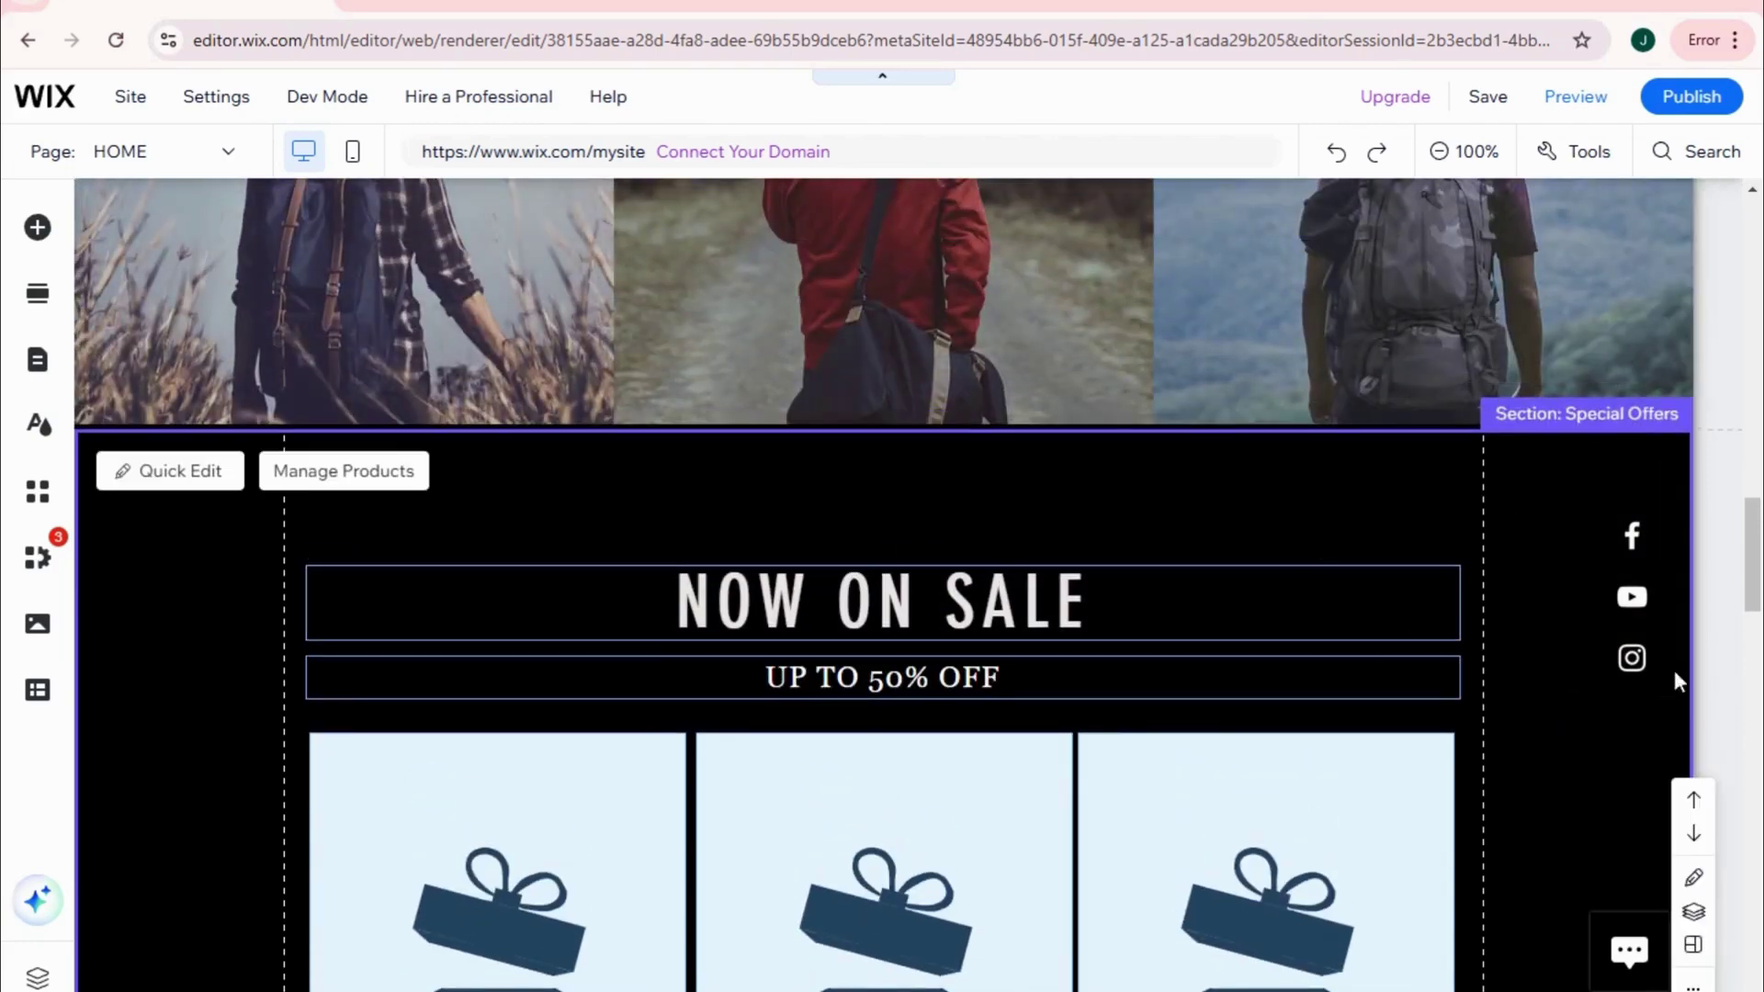
Step: Examine the home page's remaining sections, including About, Contact, Subscribe and the footer, and return to the header
{"action": "scroll", "coordinate": [1515, 705], "scroll_direction": "down", "scroll_amount": 7}
{"action": "scroll", "coordinate": [1540, 707], "scroll_direction": "down", "scroll_amount": 4}
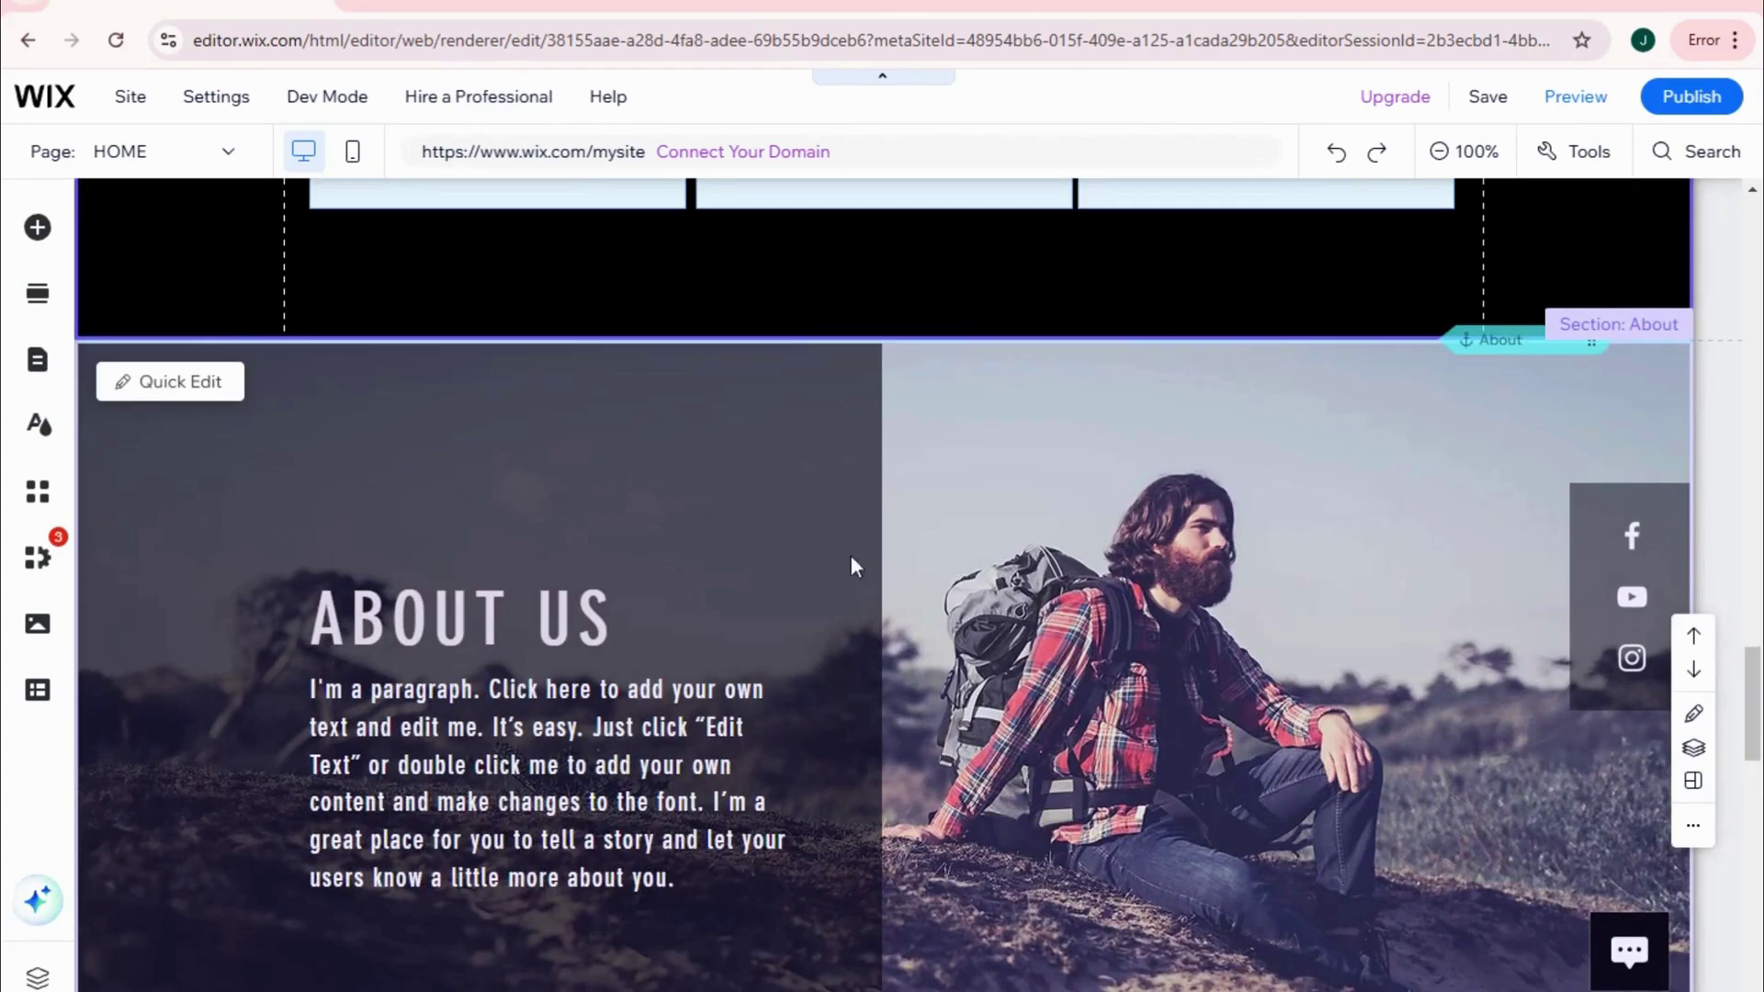
{"action": "scroll", "coordinate": [868, 580], "scroll_direction": "down", "scroll_amount": 4}
{"action": "scroll", "coordinate": [1228, 712], "scroll_direction": "down", "scroll_amount": 7}
{"action": "scroll", "coordinate": [1199, 695], "scroll_direction": "up", "scroll_amount": 6}
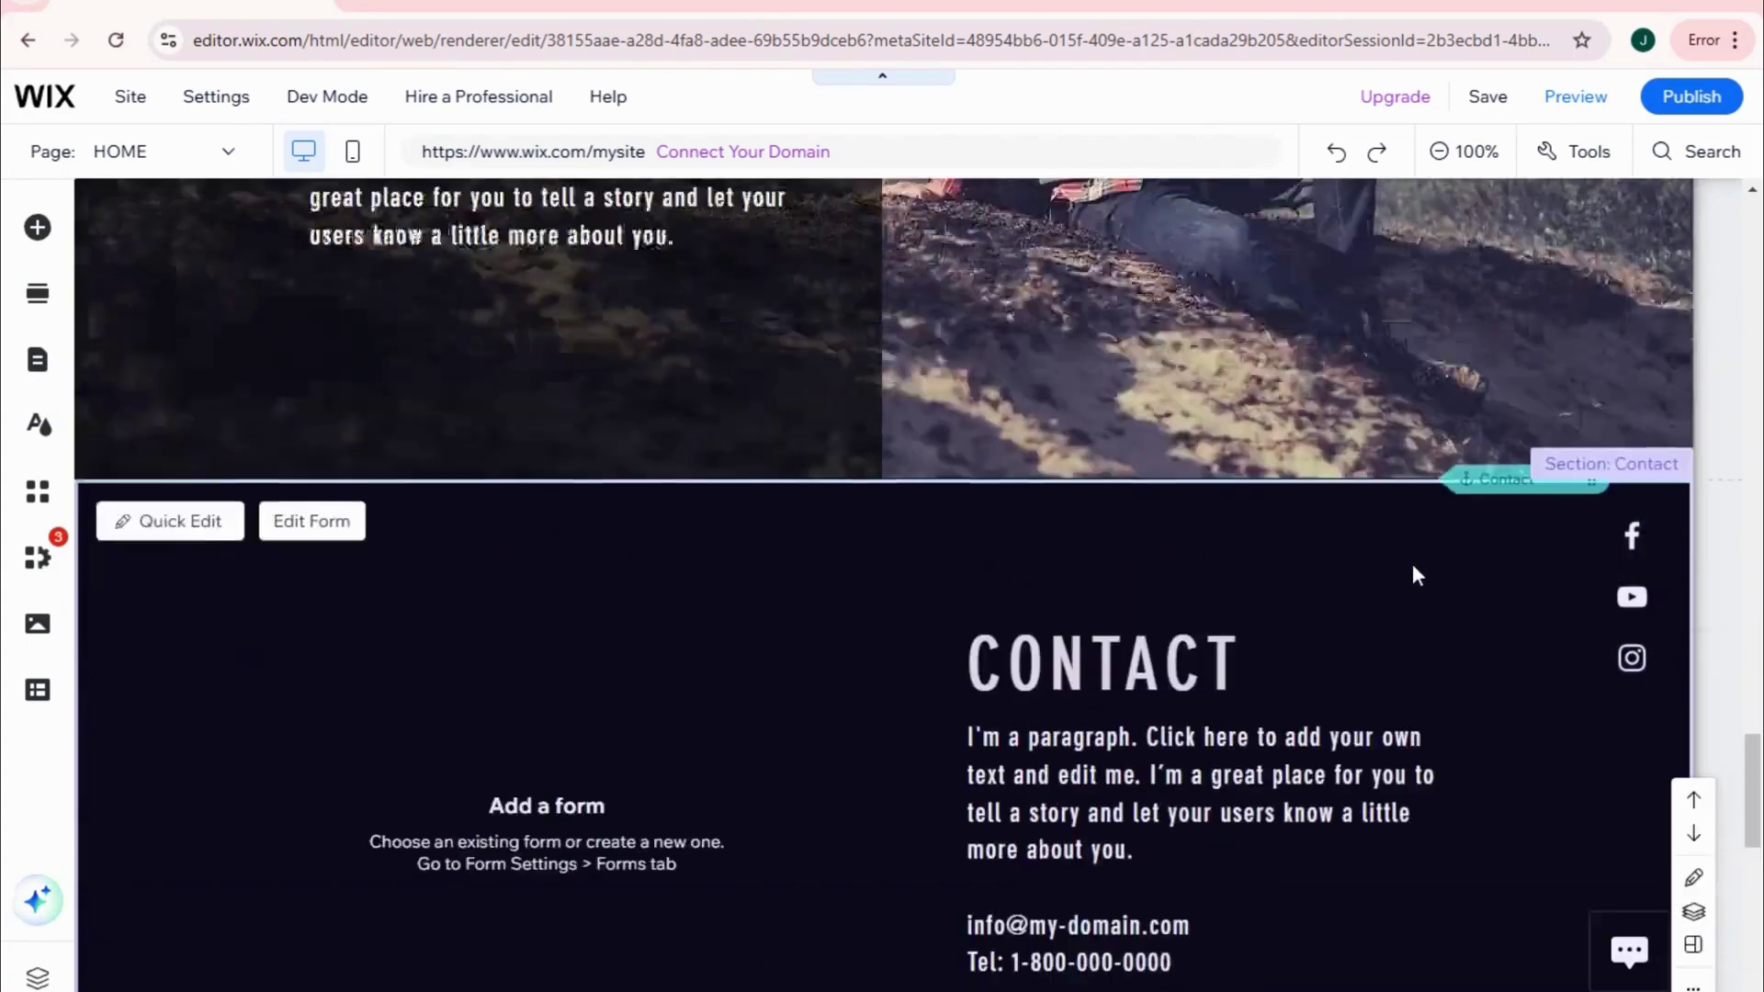
{"action": "scroll", "coordinate": [890, 803], "scroll_direction": "down", "scroll_amount": 13}
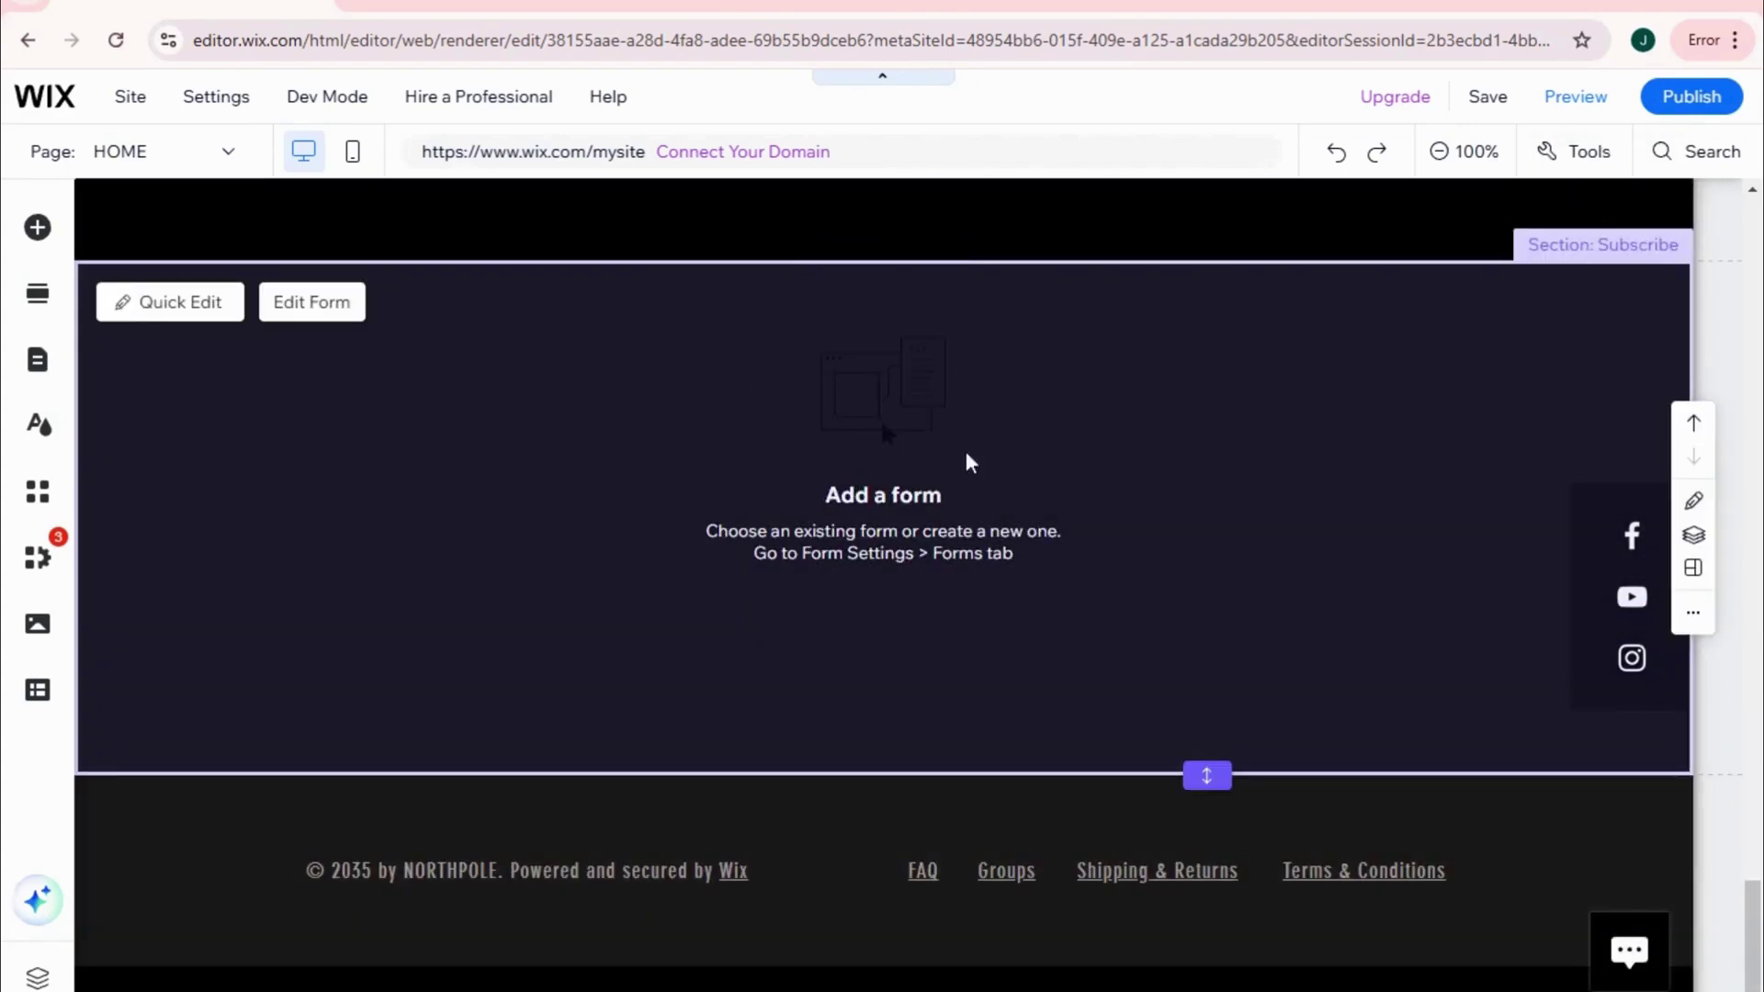
{"action": "scroll", "coordinate": [816, 531], "scroll_direction": "up", "scroll_amount": 10}
{"action": "scroll", "coordinate": [815, 530], "scroll_direction": "up", "scroll_amount": 15}
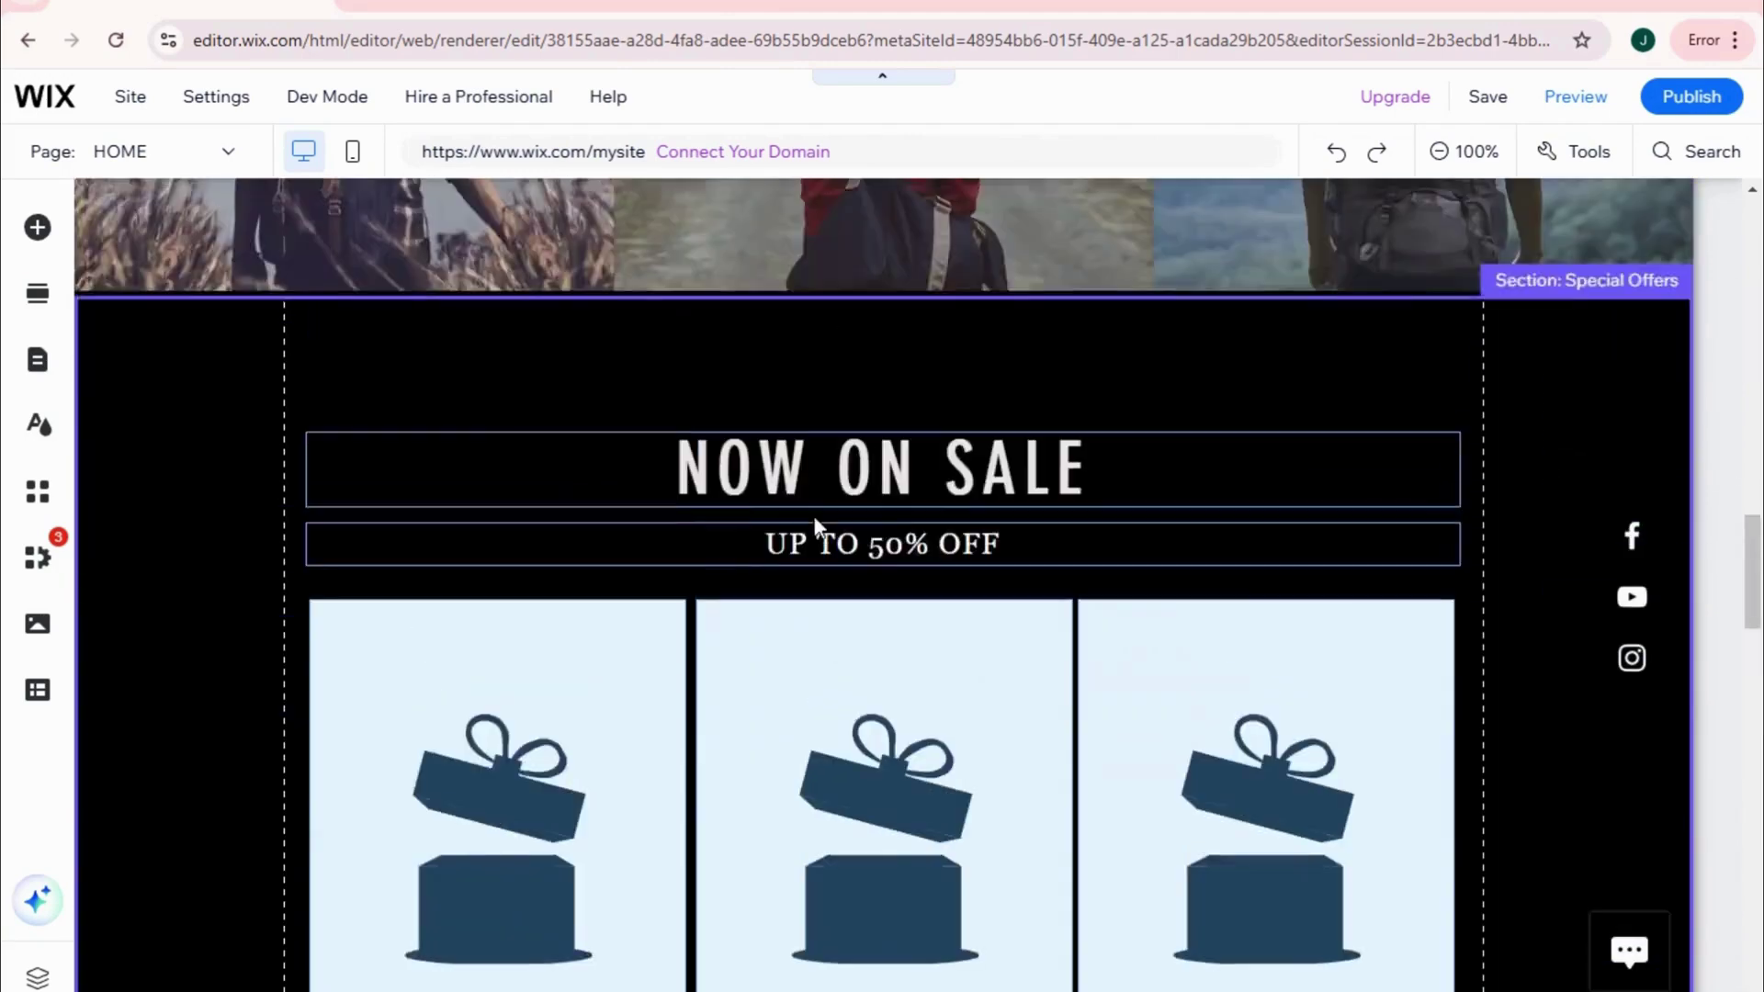
{"action": "scroll", "coordinate": [813, 515], "scroll_direction": "up", "scroll_amount": 5}
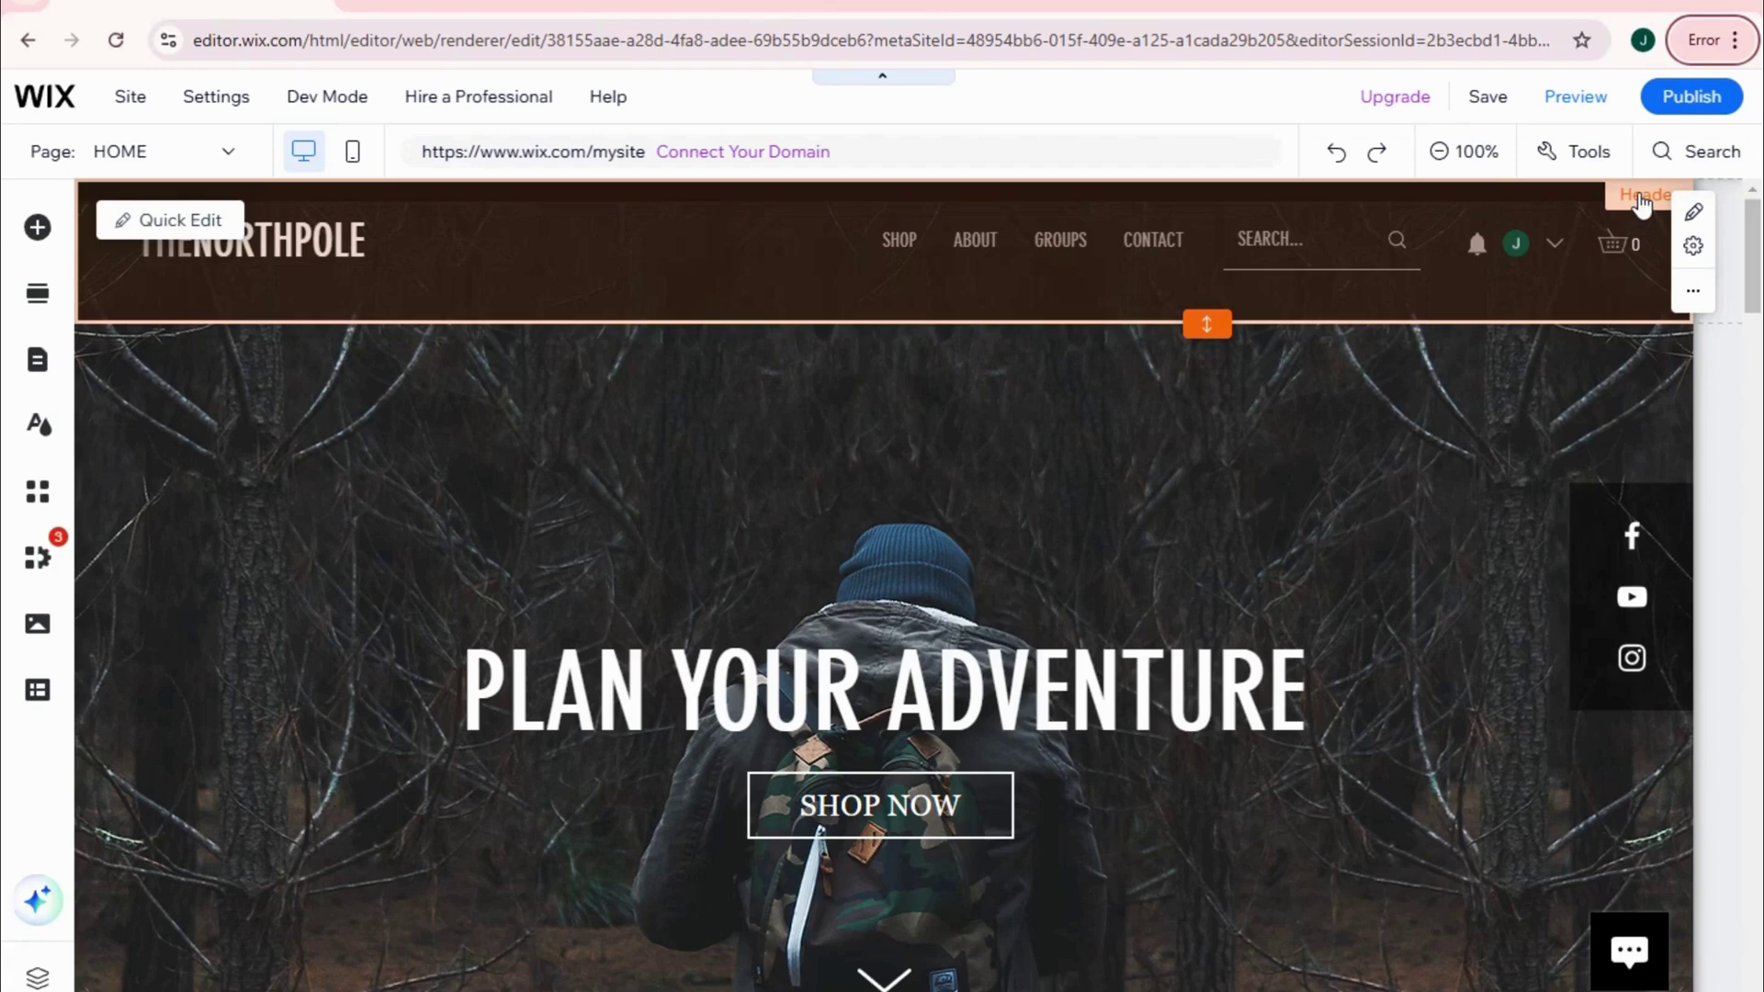
Step: Select the header and open the management of its horizontal menu through Quick Edit
{"action": "left_click", "coordinate": [1642, 205]}
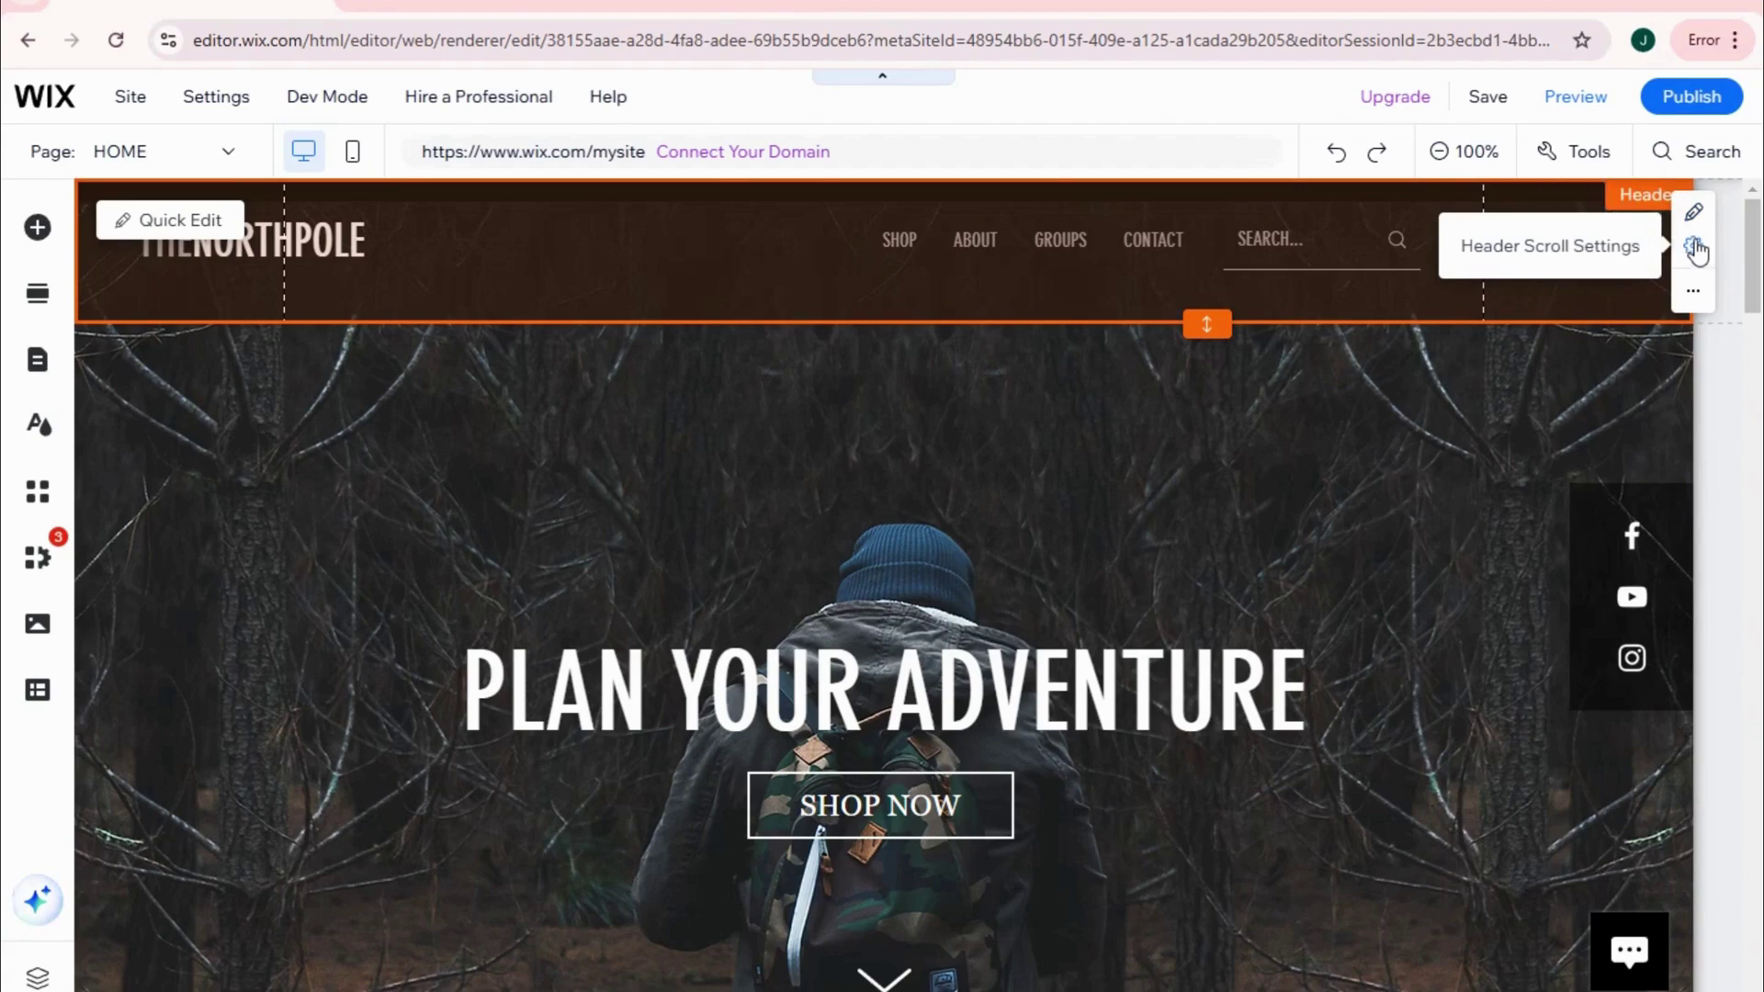
{"action": "left_click", "coordinate": [1693, 213]}
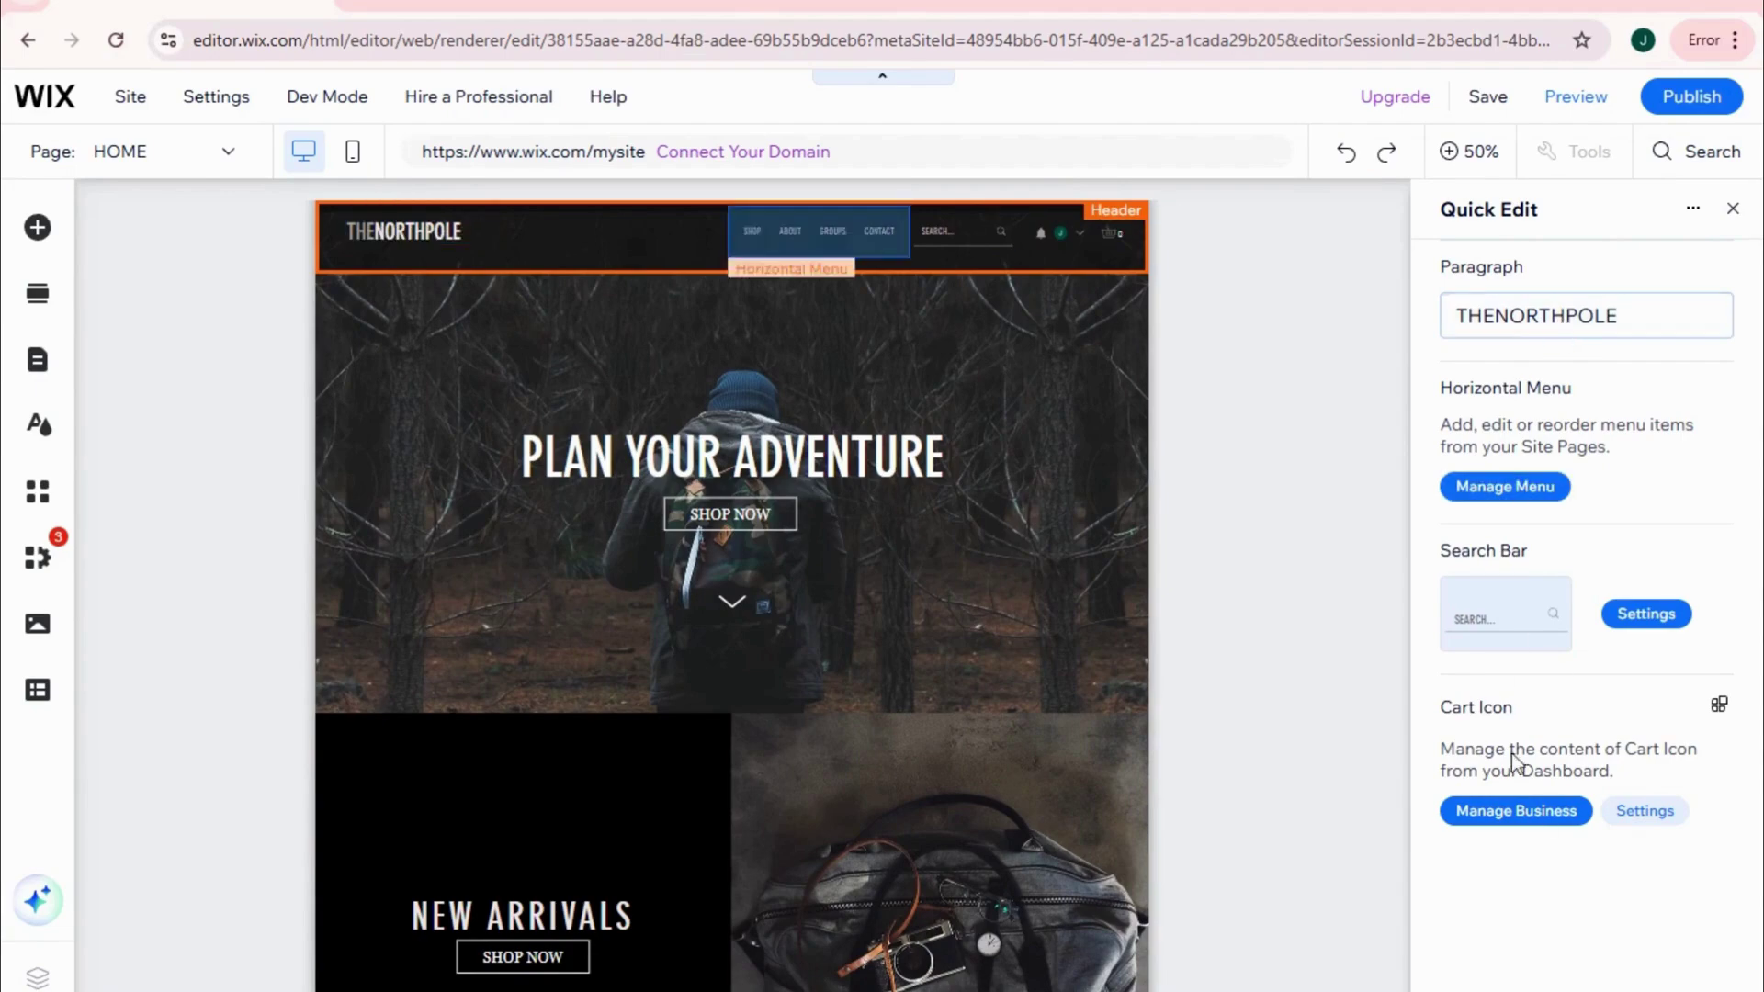
{"action": "left_click", "coordinate": [1525, 487]}
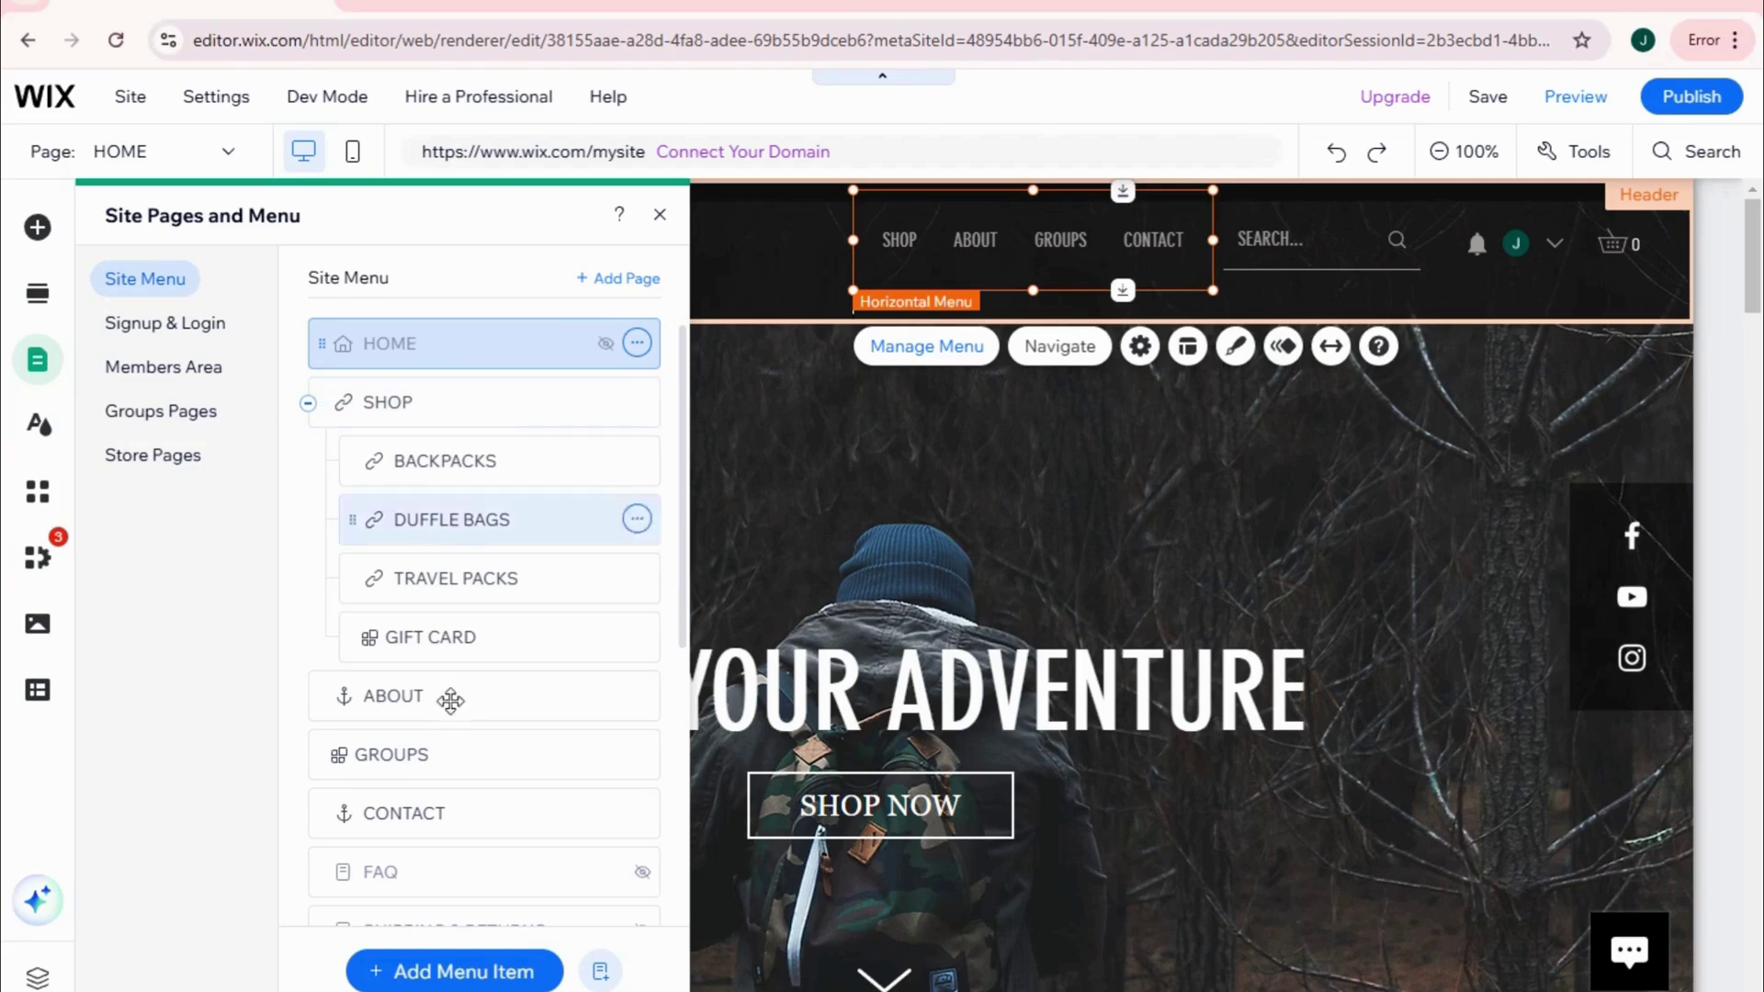
Step: Review the Site Menu's items from HOME and the SHOP subitems down to the hidden pages at the end
{"action": "scroll", "coordinate": [437, 836], "scroll_direction": "down", "scroll_amount": 5}
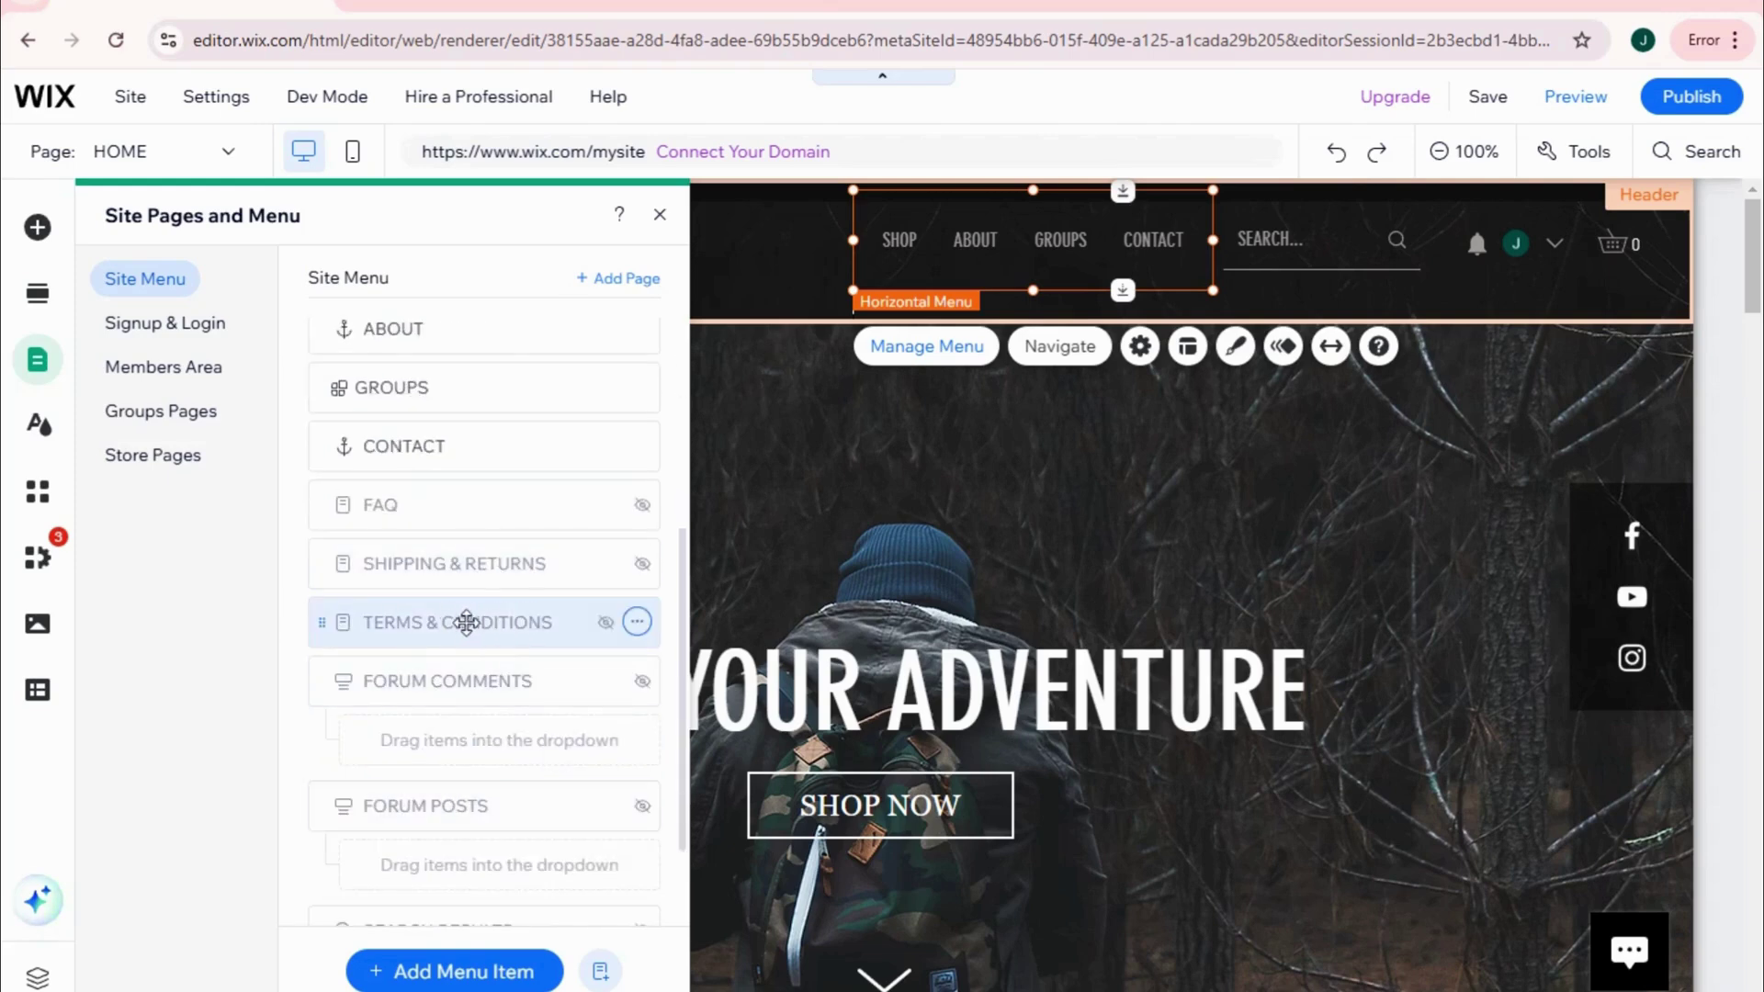
{"action": "scroll", "coordinate": [436, 802], "scroll_direction": "down", "scroll_amount": 2}
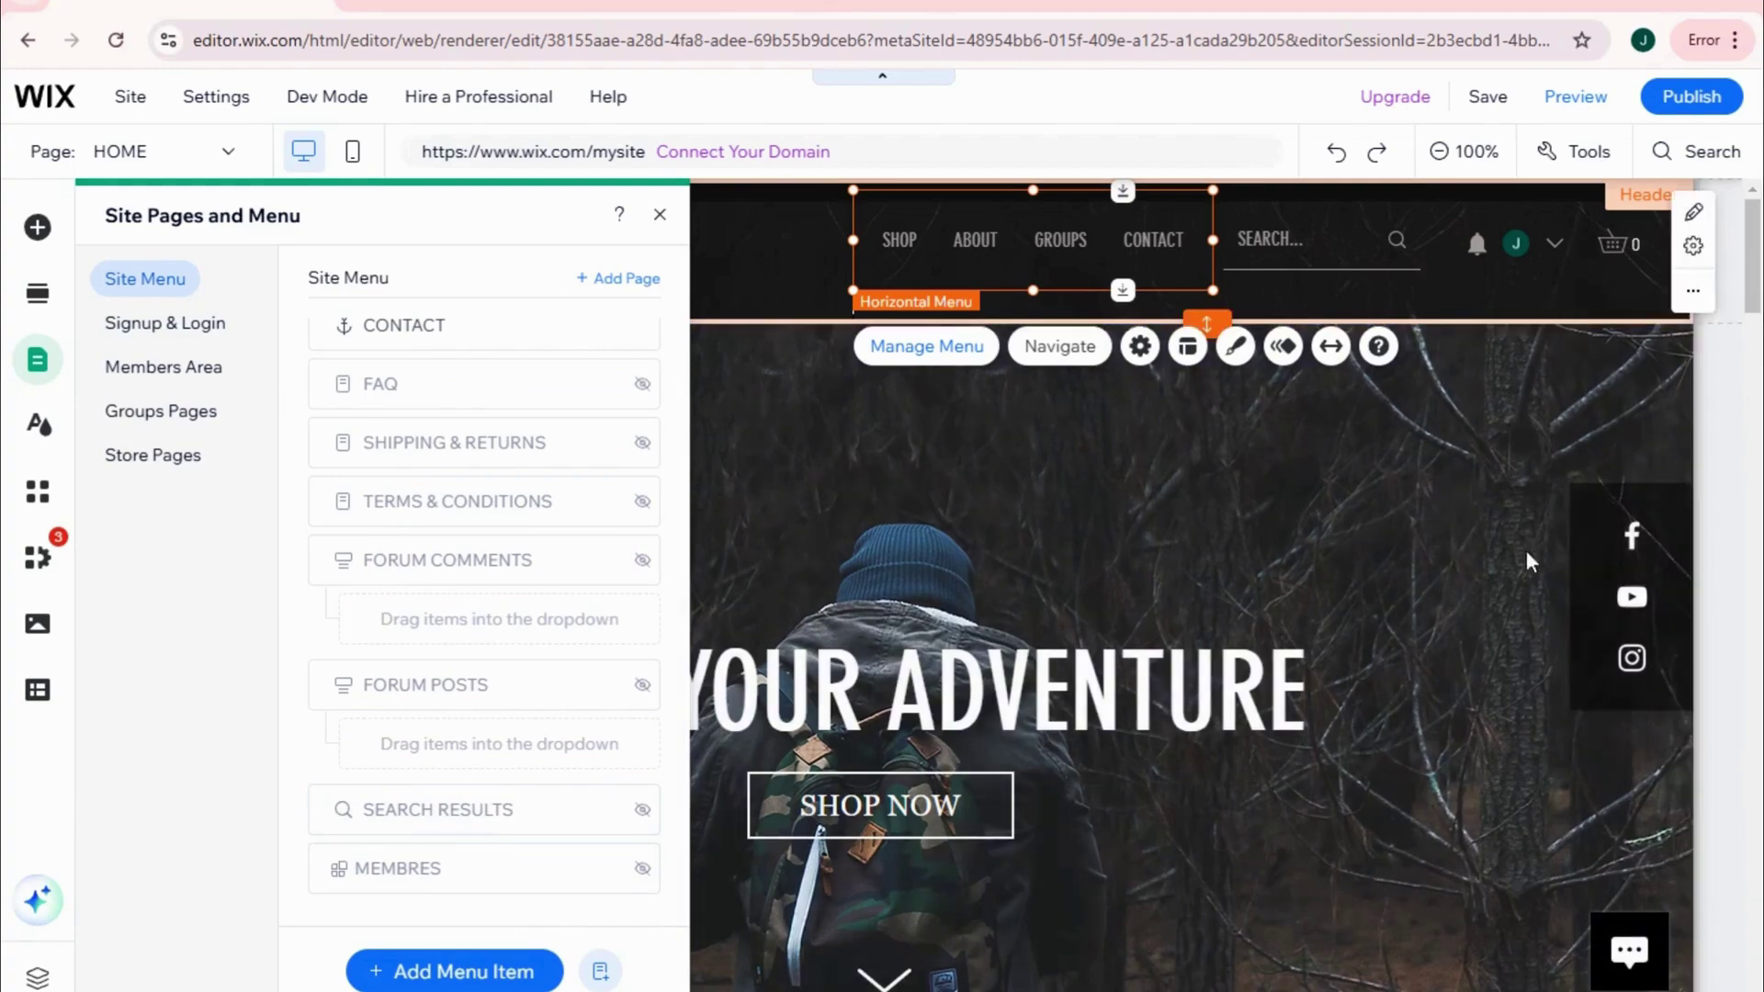
{"action": "scroll", "coordinate": [496, 737], "scroll_direction": "up", "scroll_amount": 7}
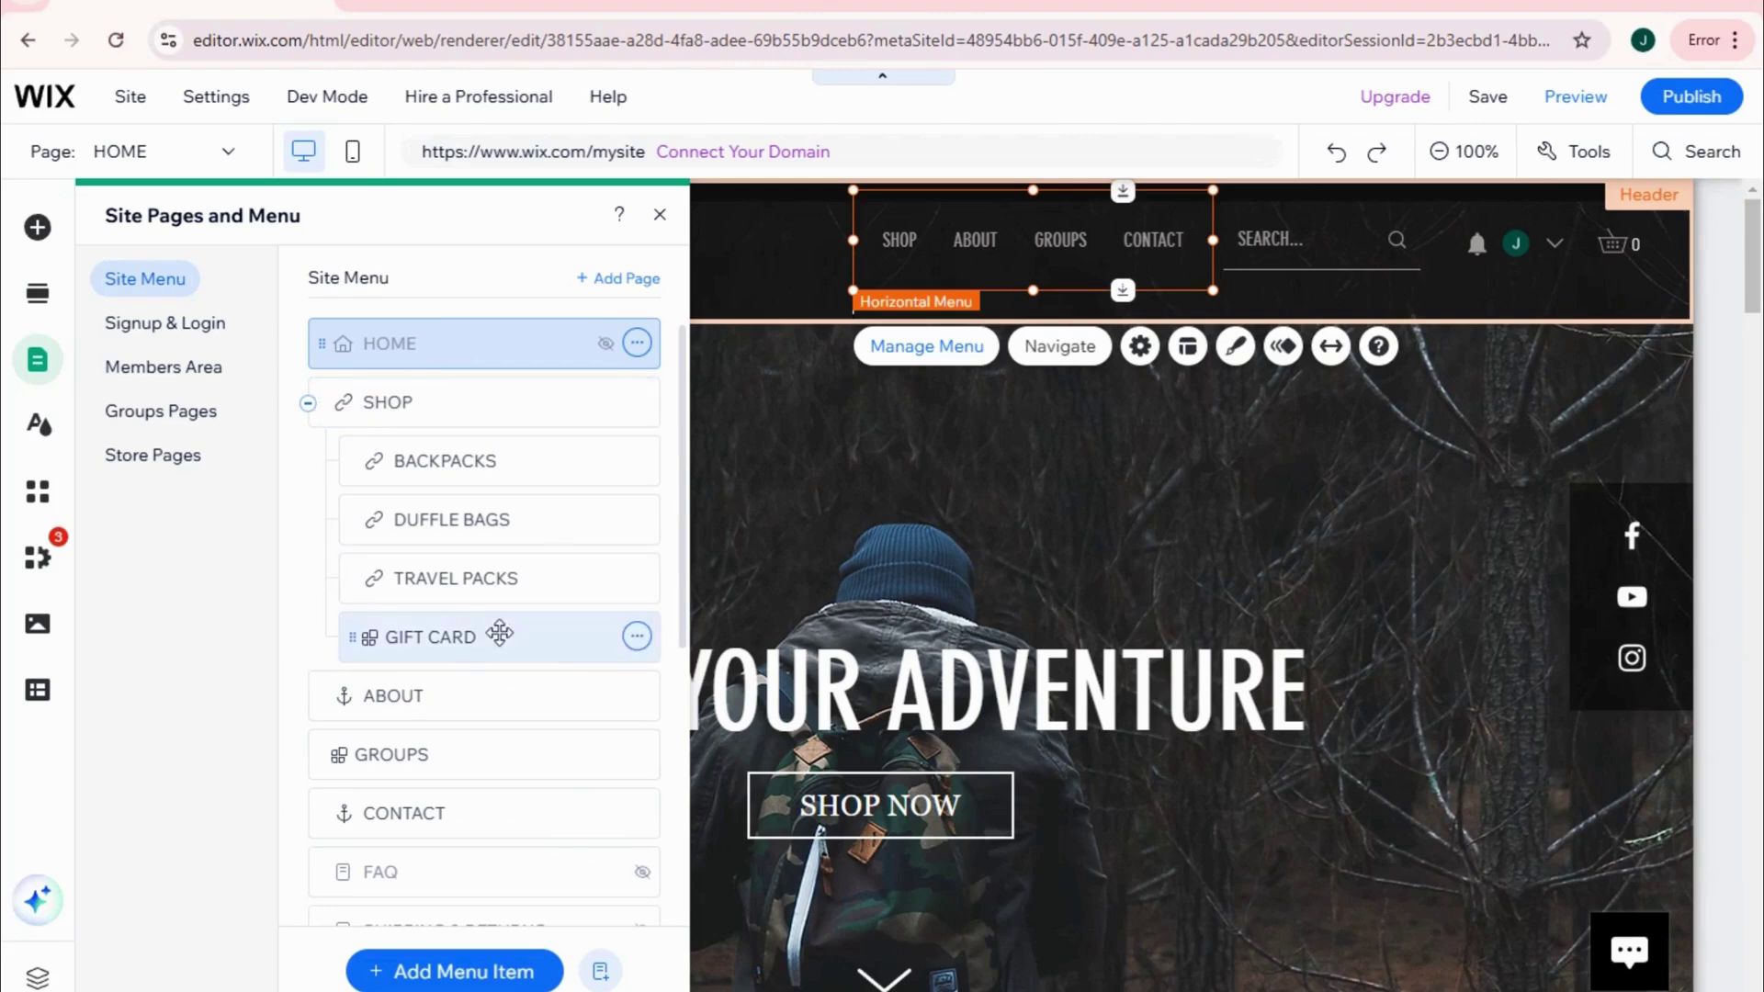
{"action": "scroll", "coordinate": [493, 630], "scroll_direction": "down", "scroll_amount": 4}
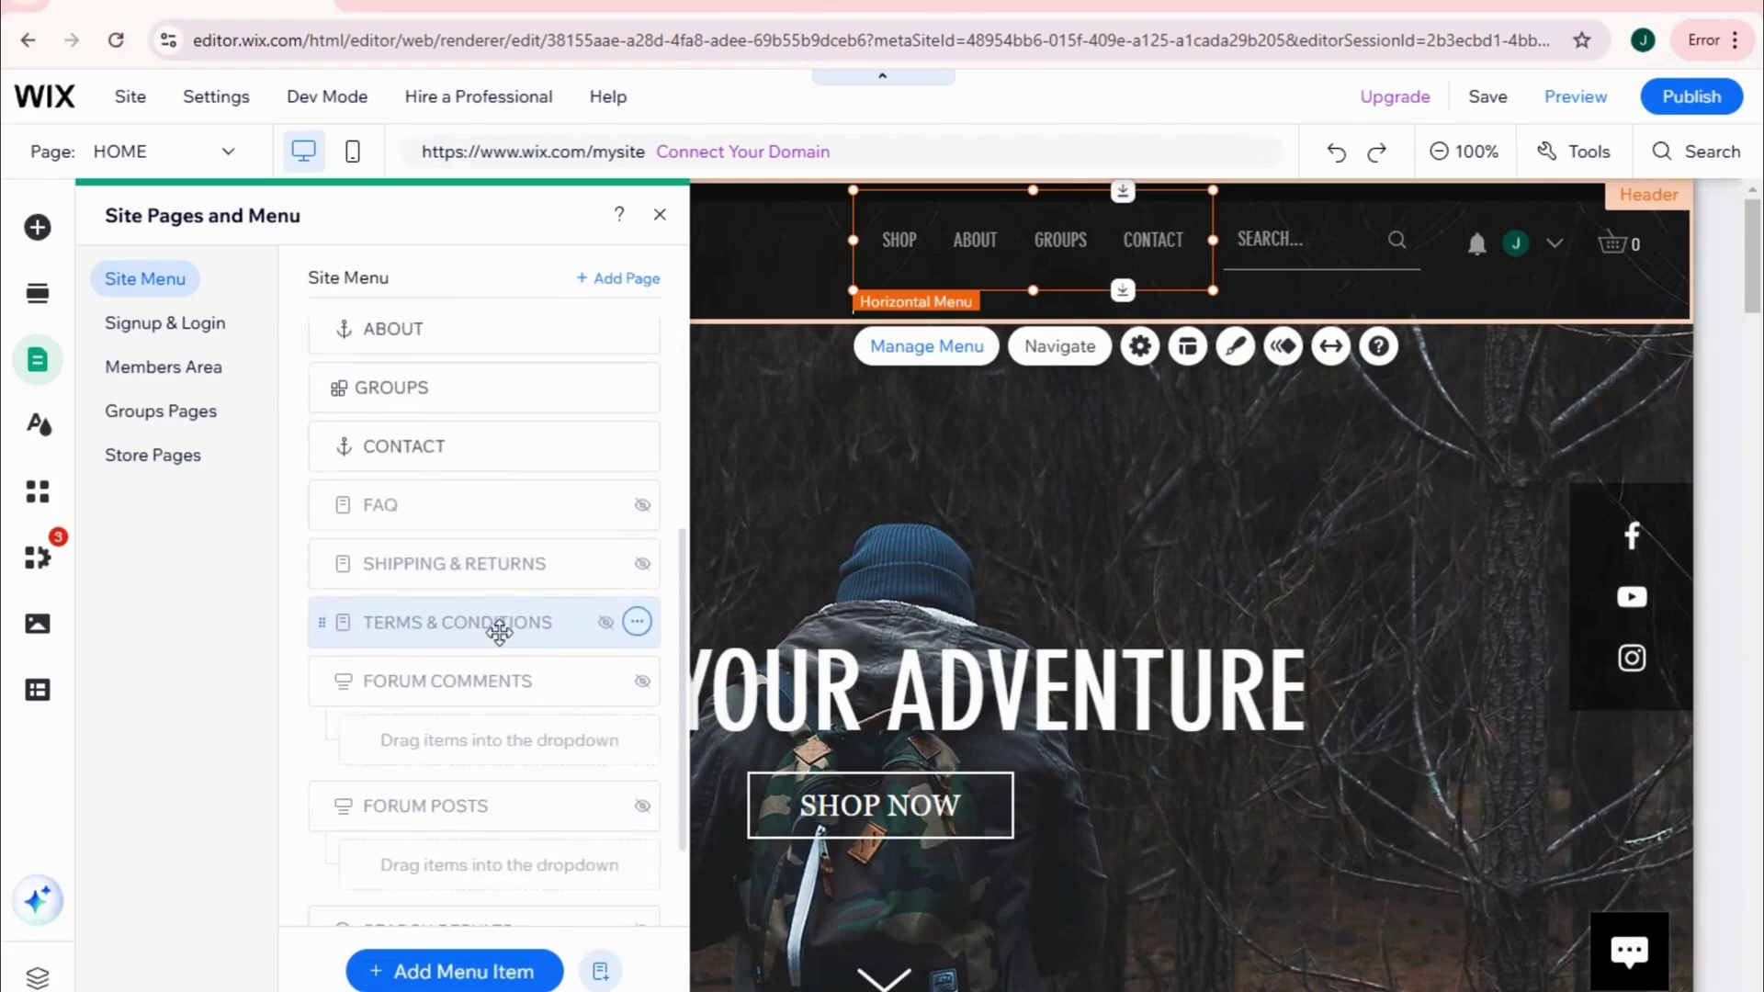
{"action": "scroll", "coordinate": [499, 631], "scroll_direction": "up", "scroll_amount": 1}
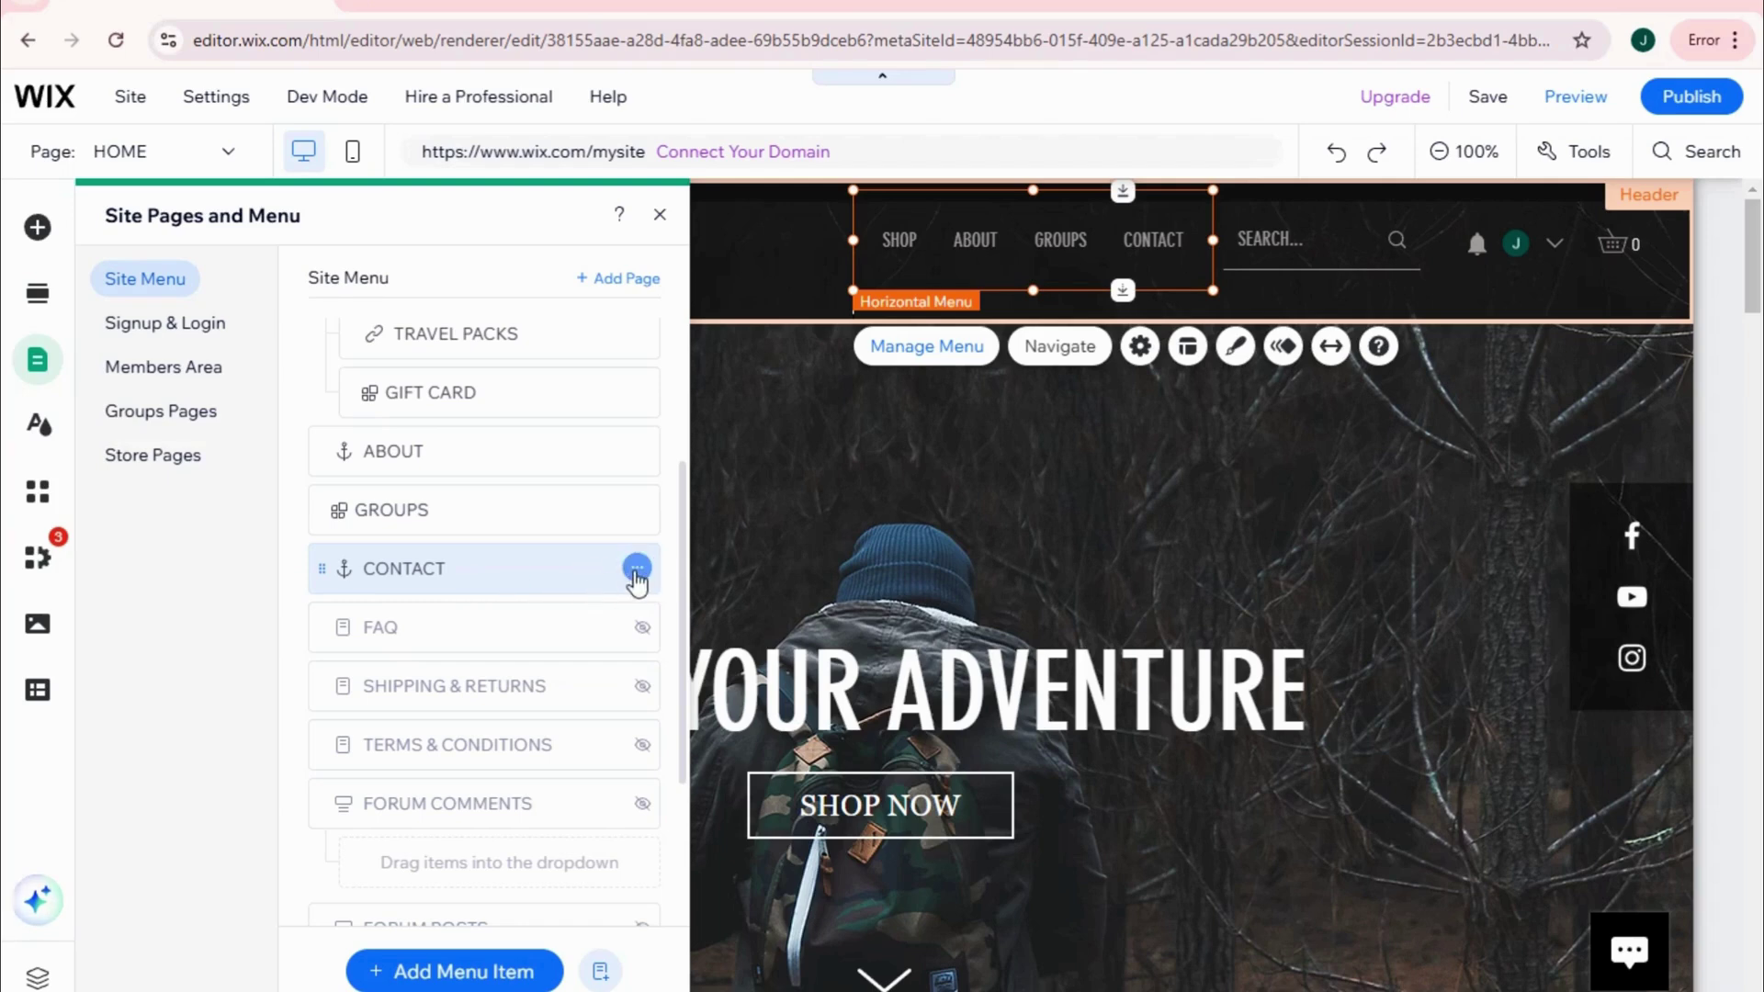
{"action": "scroll", "coordinate": [477, 551], "scroll_direction": "down", "scroll_amount": 2}
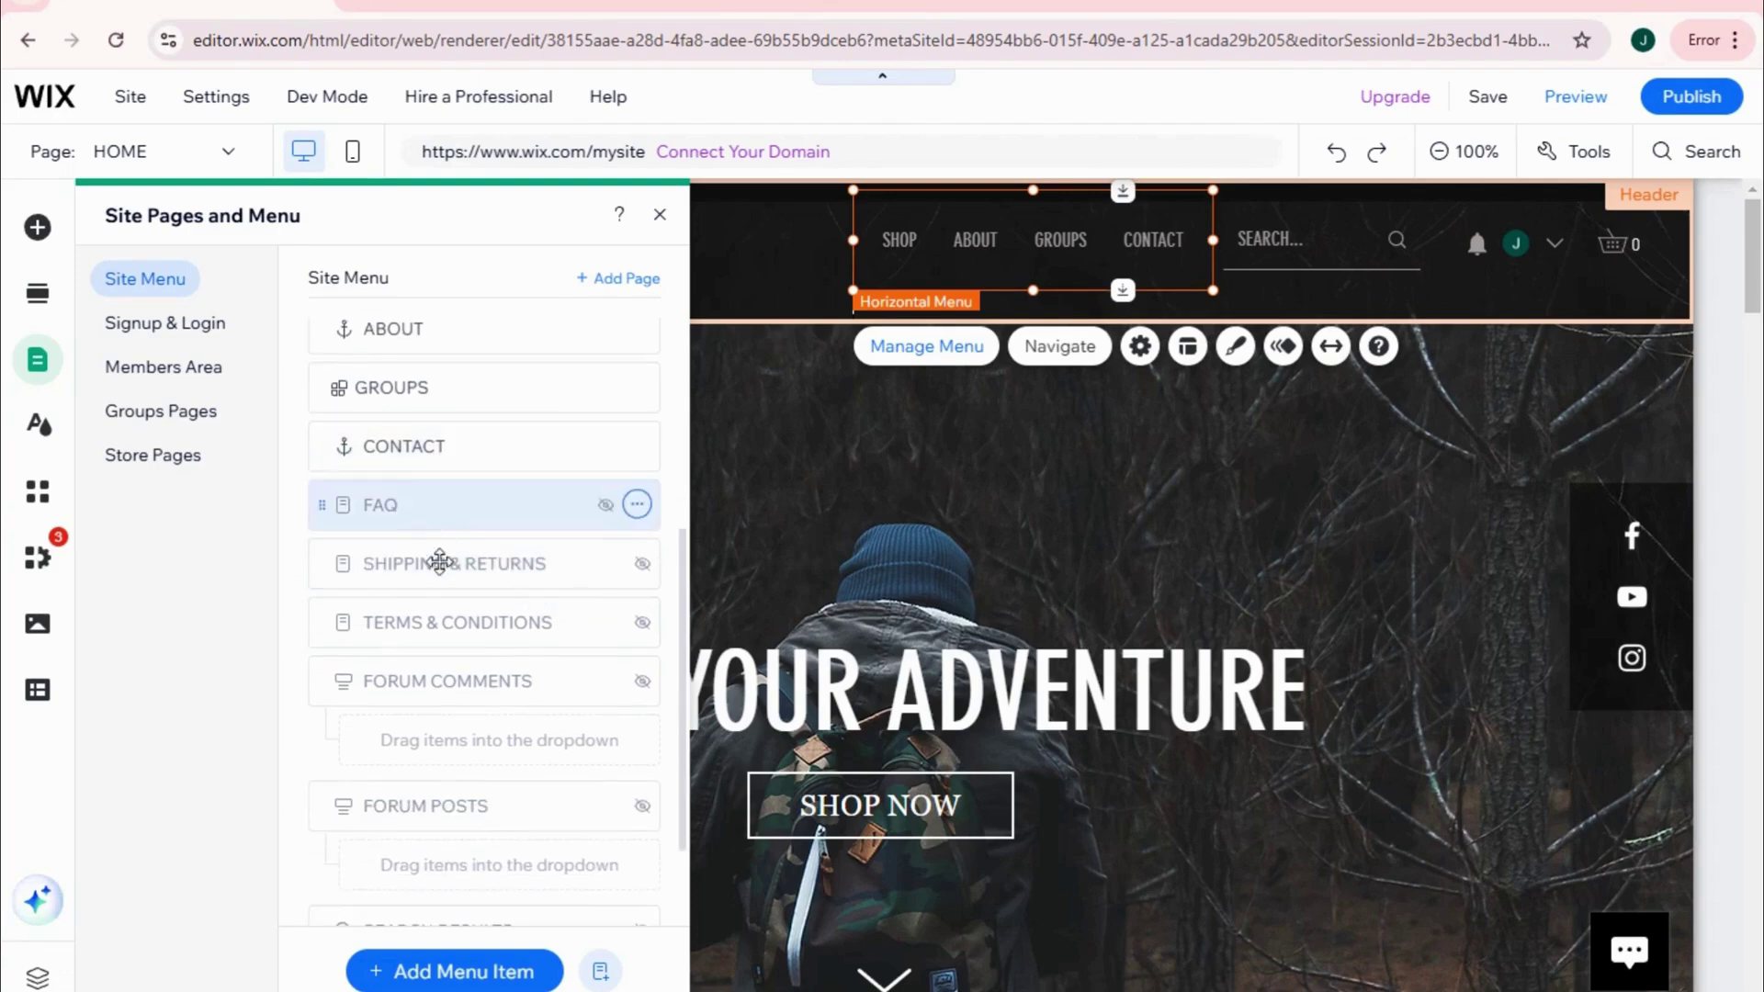
{"action": "scroll", "coordinate": [462, 801], "scroll_direction": "down", "scroll_amount": 2}
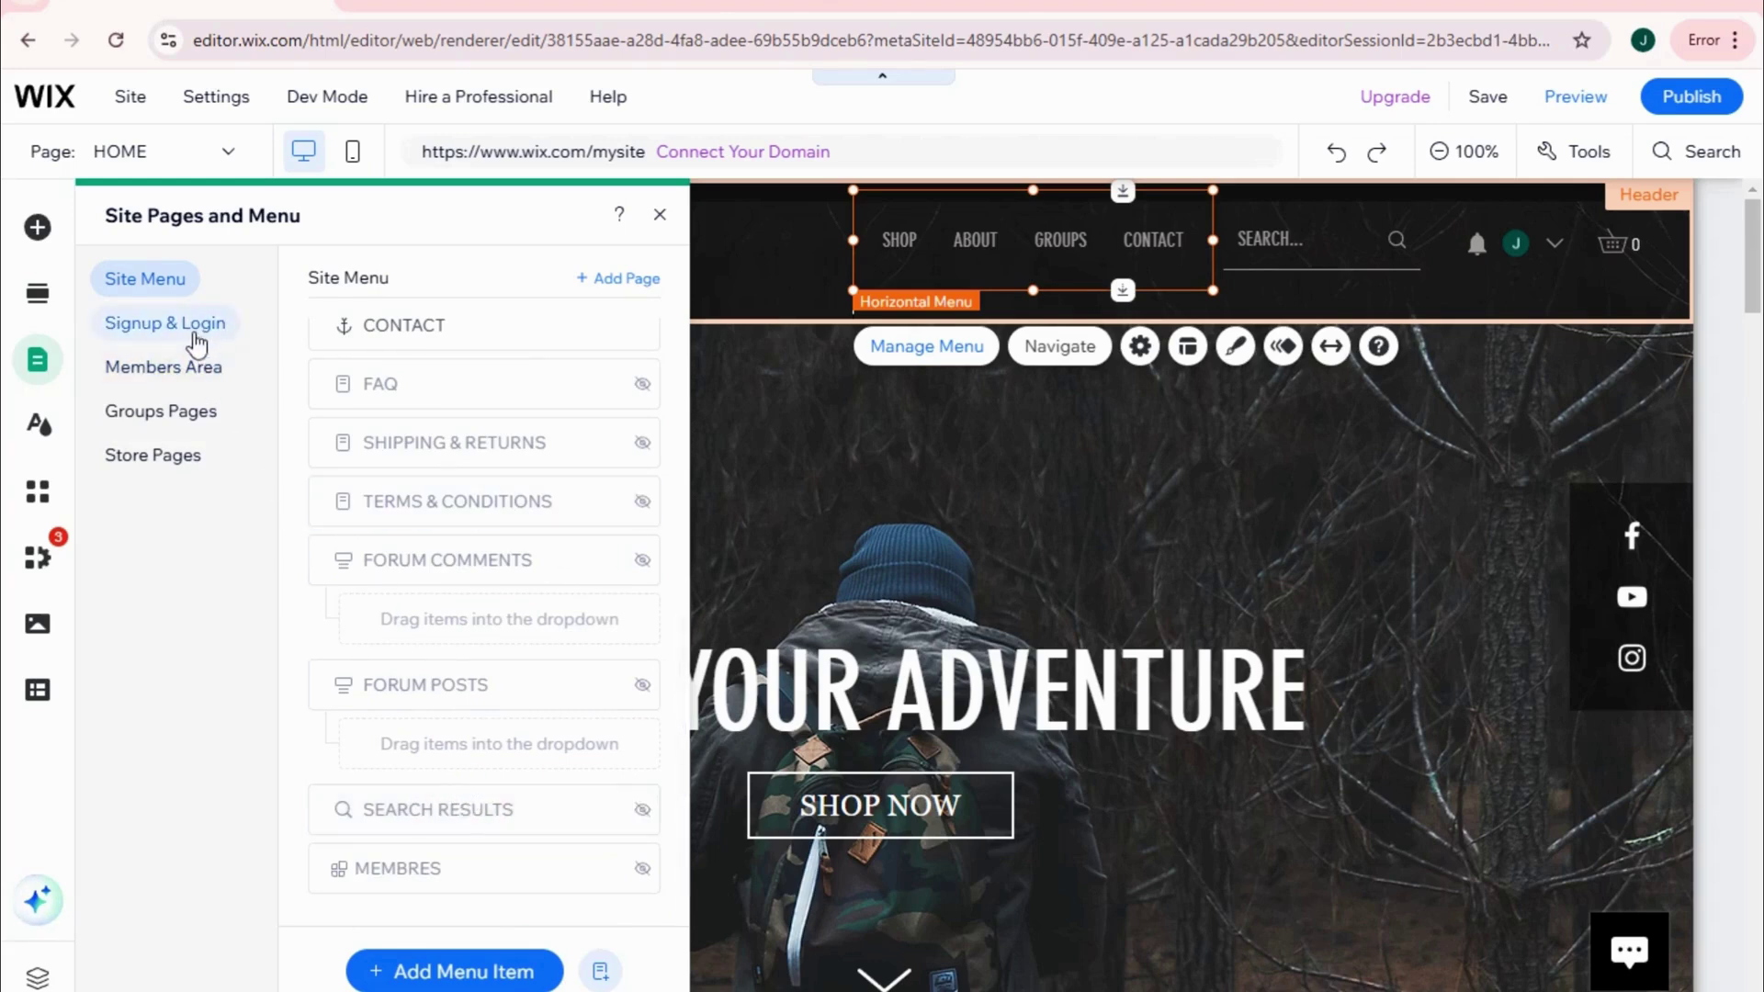
Step: Review the Signup & Login, Members Area, Groups and Store page lists, and return to the Site Menu
{"action": "left_click", "coordinate": [195, 339]}
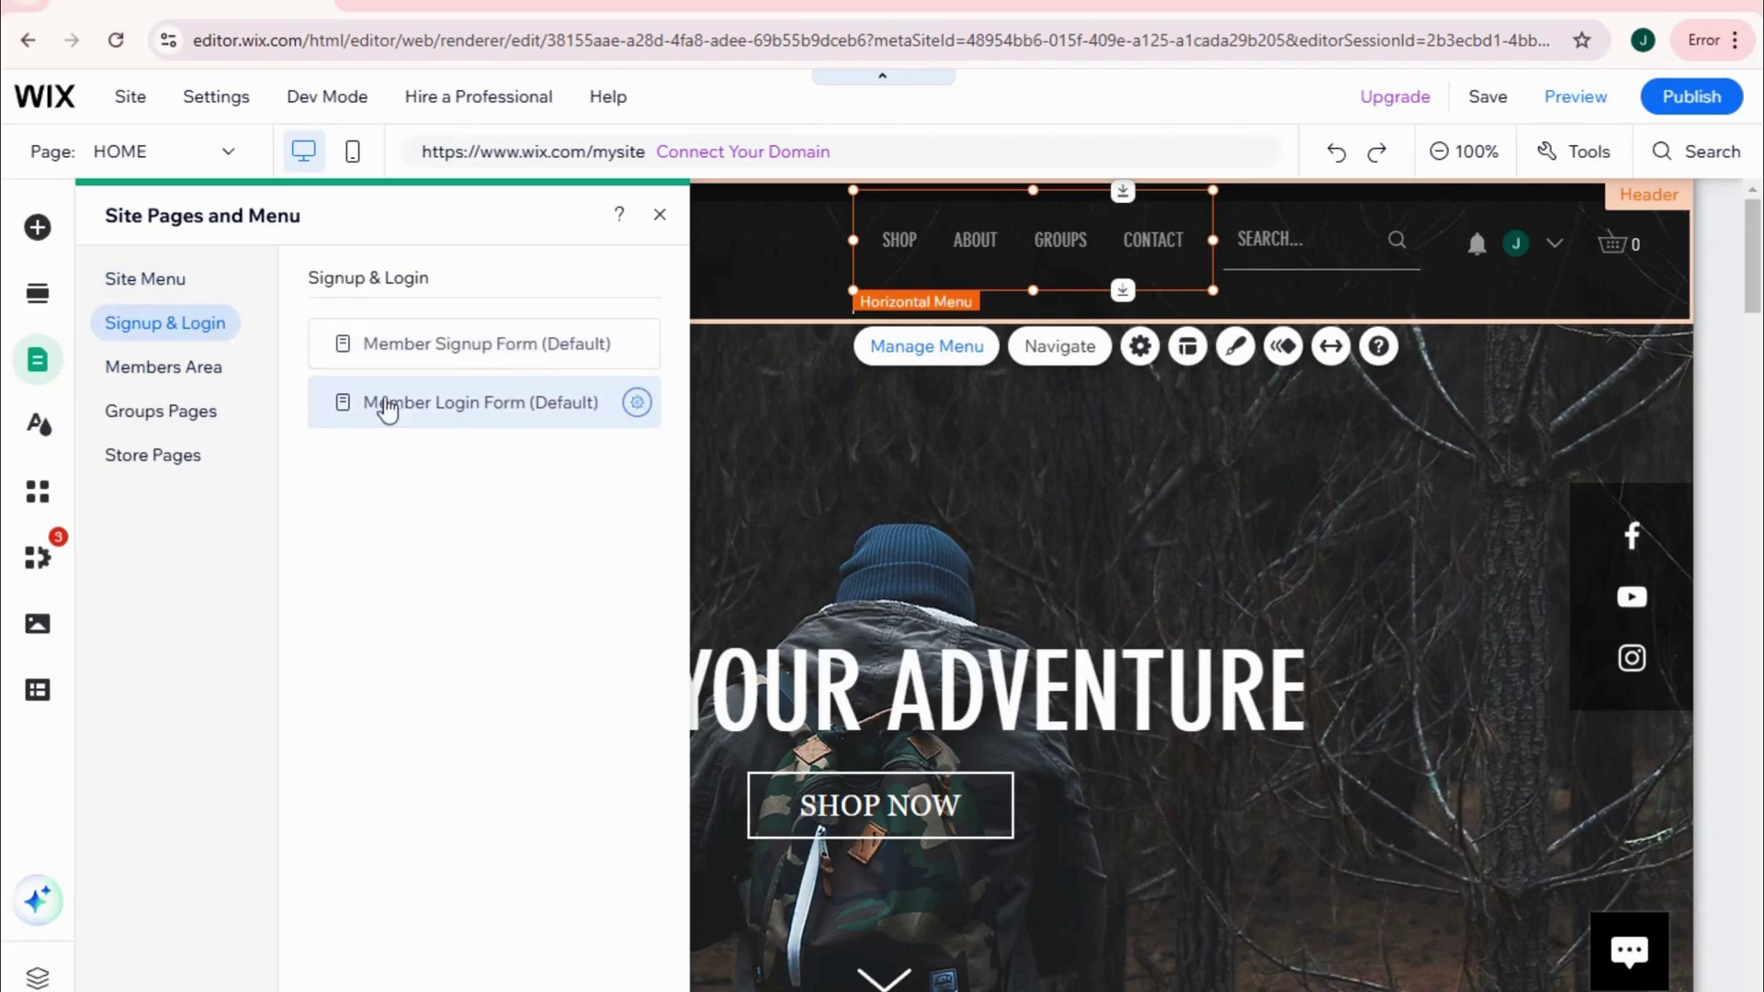
{"action": "left_click", "coordinate": [210, 384]}
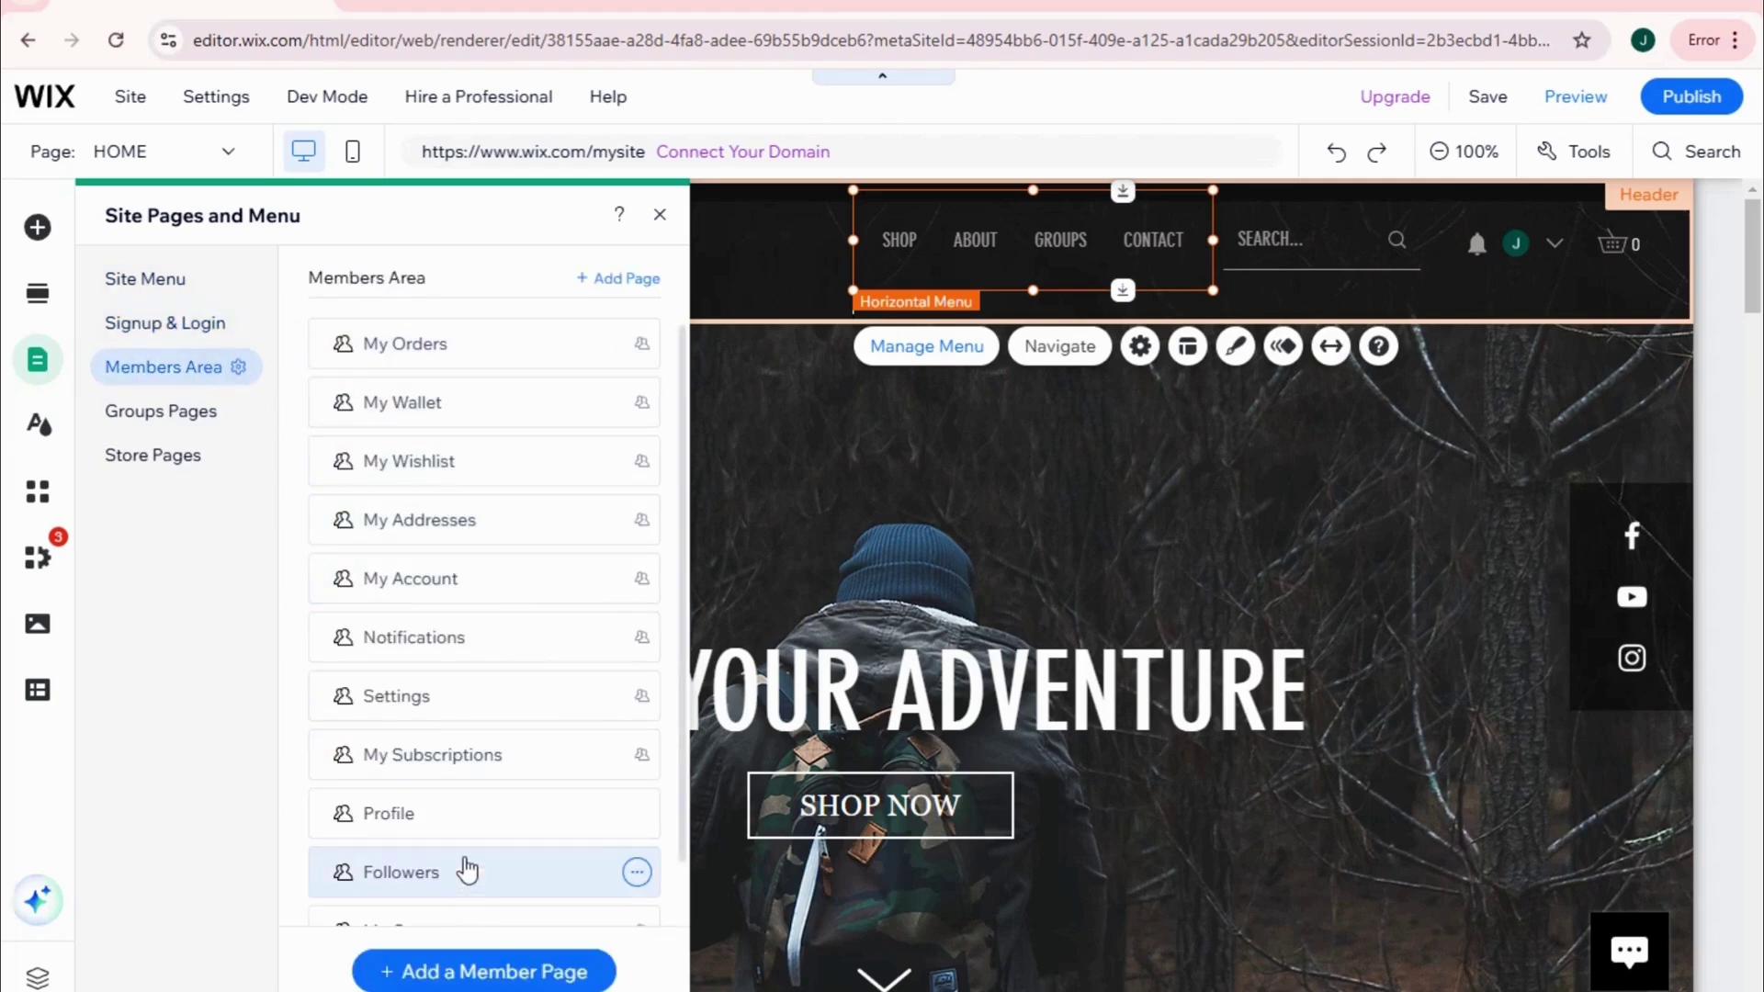
{"action": "scroll", "coordinate": [467, 870], "scroll_direction": "down", "scroll_amount": 1}
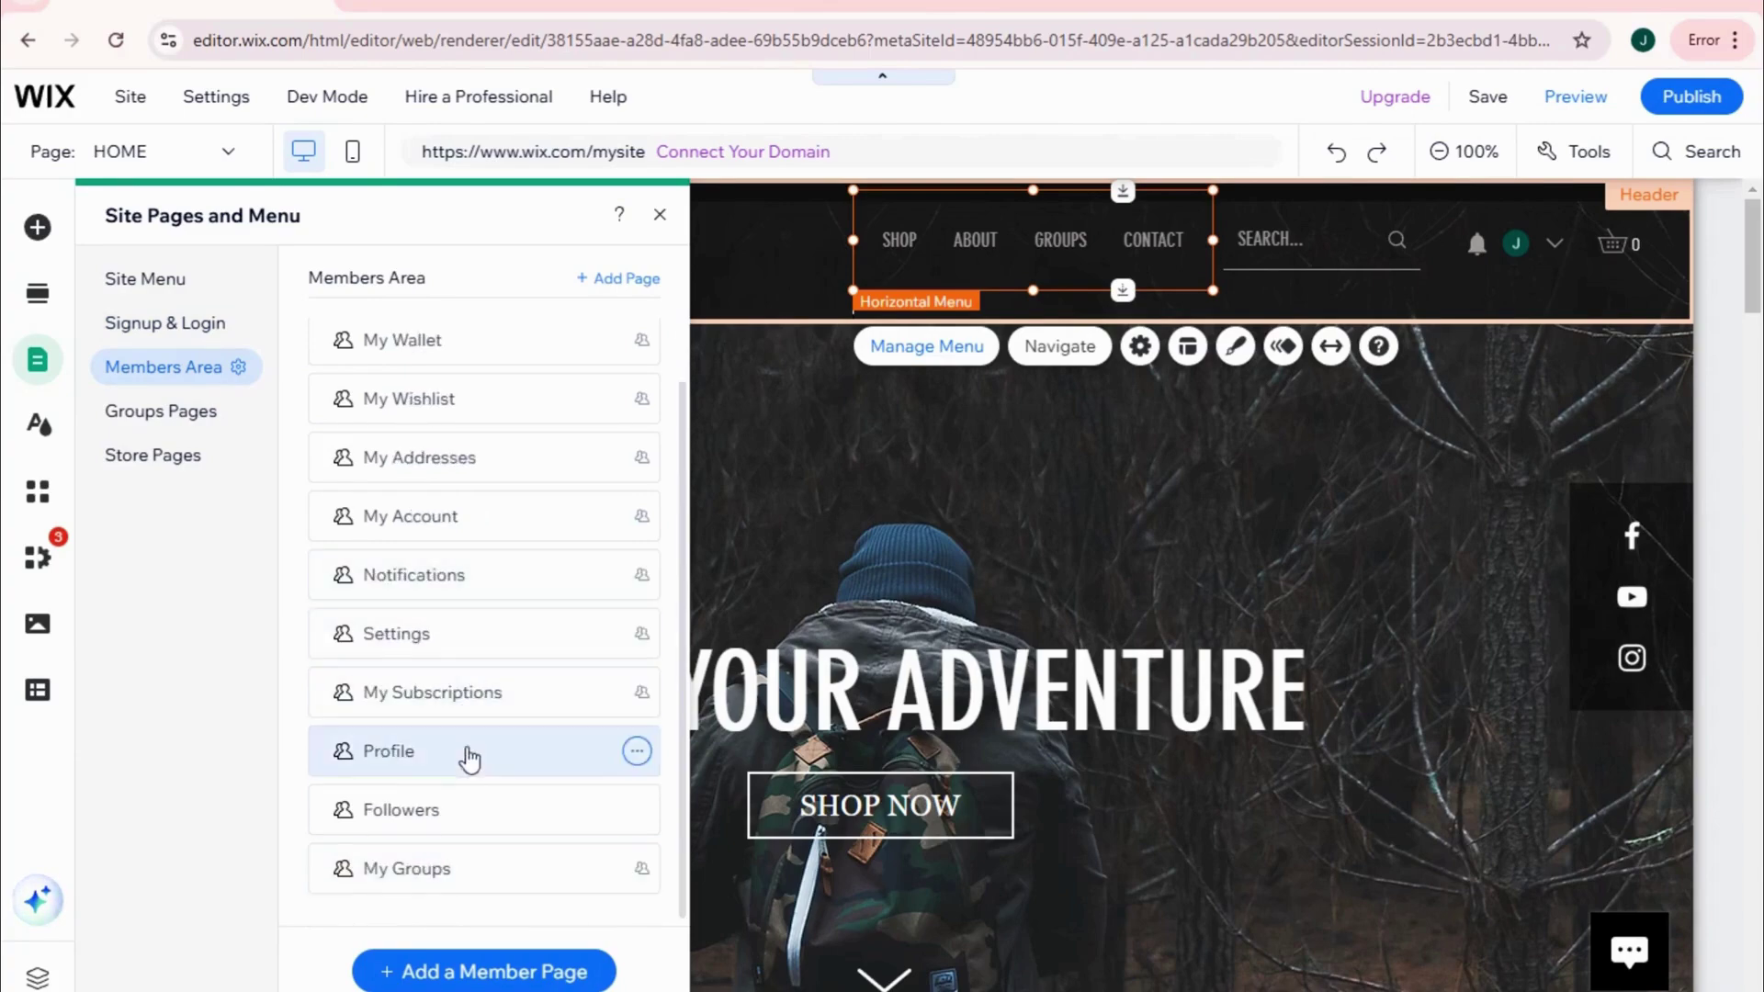
{"action": "left_click", "coordinate": [189, 410]}
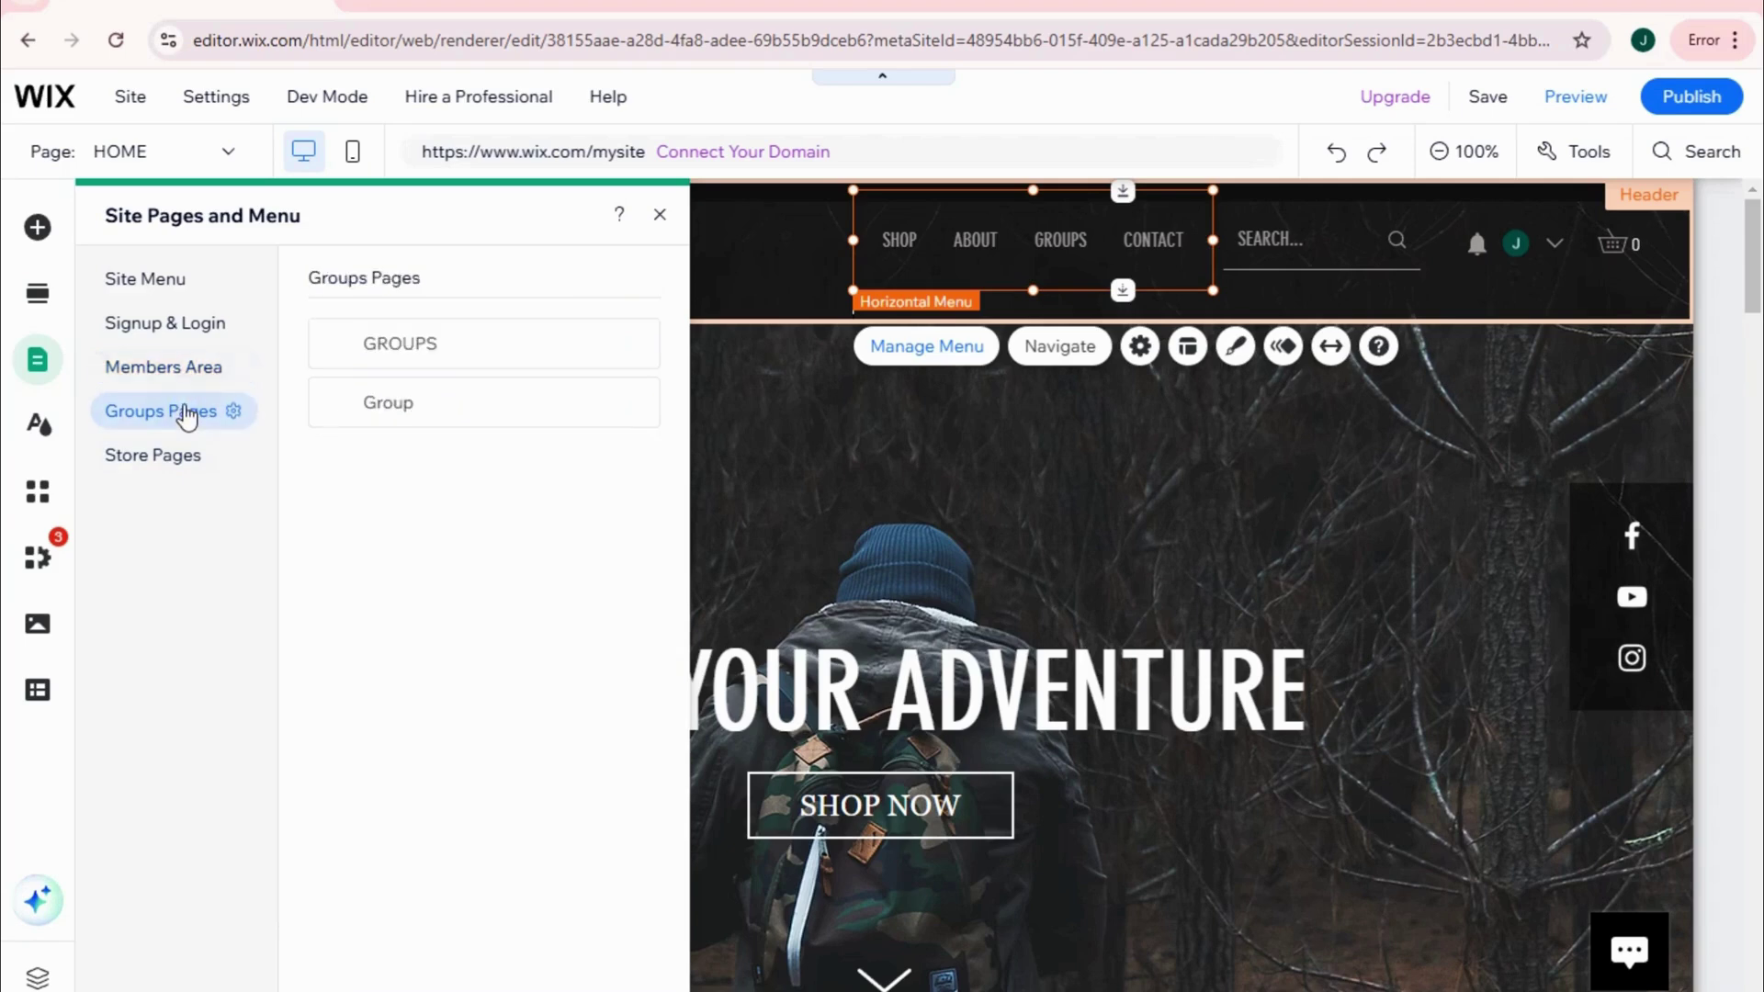
{"action": "left_click", "coordinate": [186, 457]}
{"action": "left_click", "coordinate": [174, 283]}
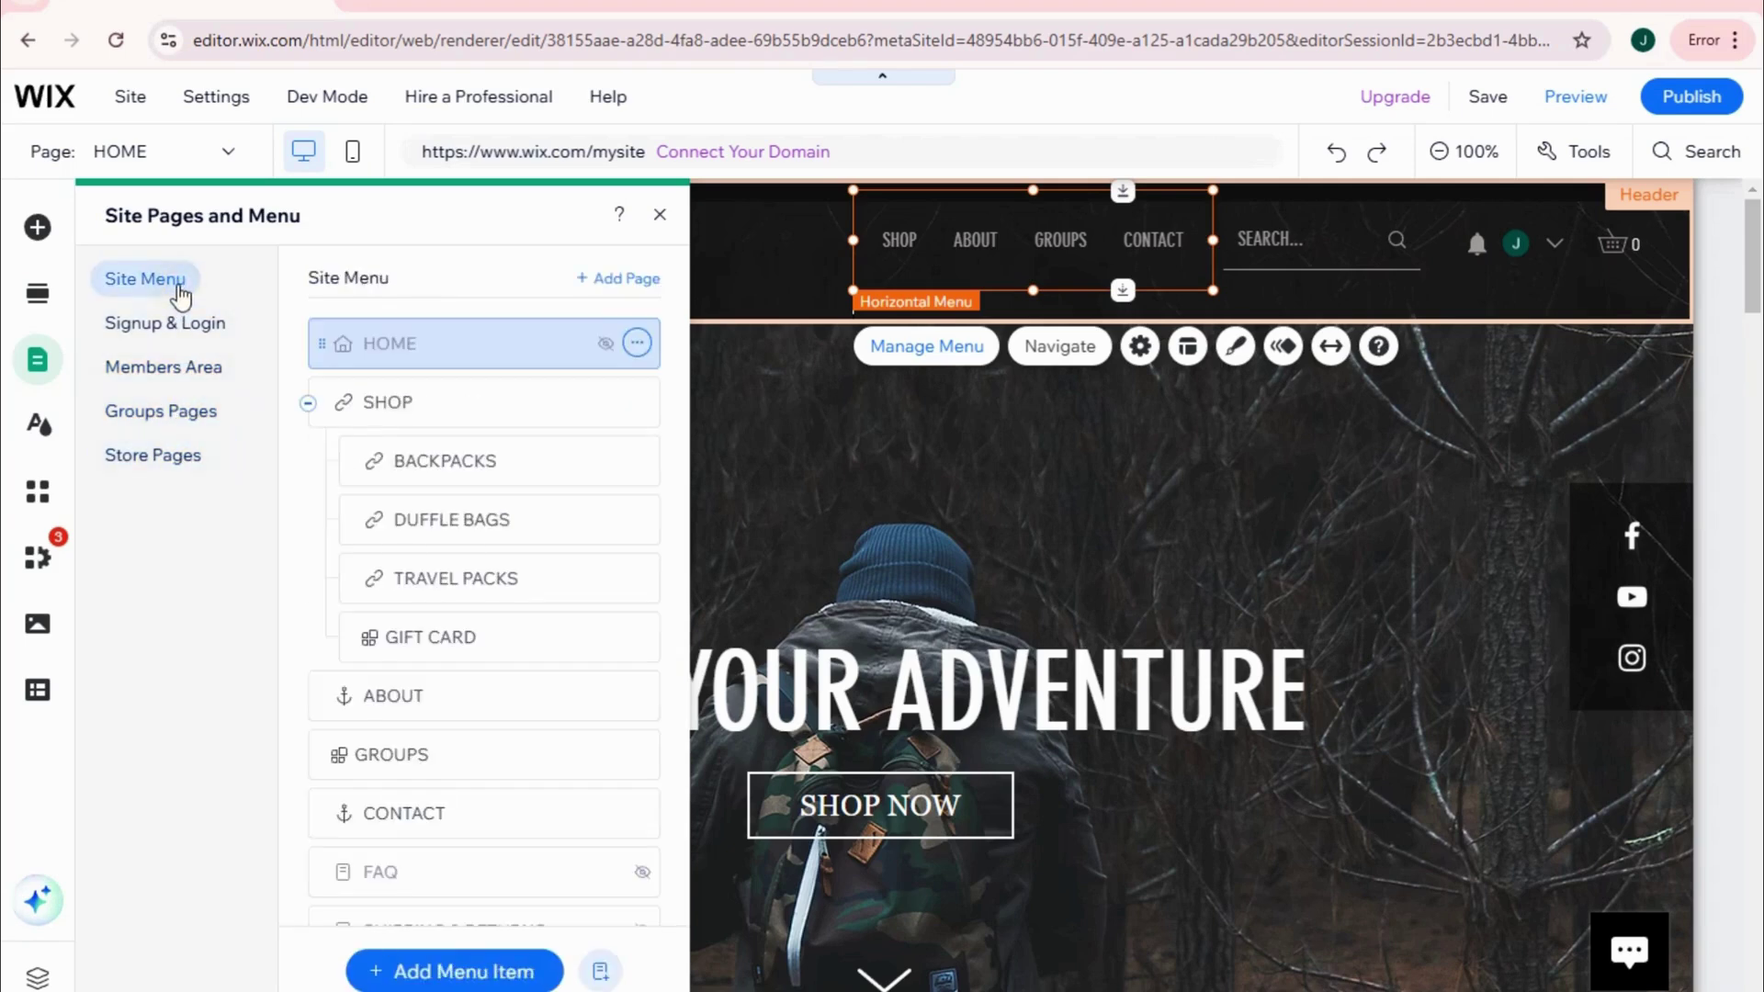
Step: Look through the whole Site Menu list again and return to its first items
{"action": "scroll", "coordinate": [598, 689], "scroll_direction": "down", "scroll_amount": 5}
{"action": "scroll", "coordinate": [591, 677], "scroll_direction": "up", "scroll_amount": 5}
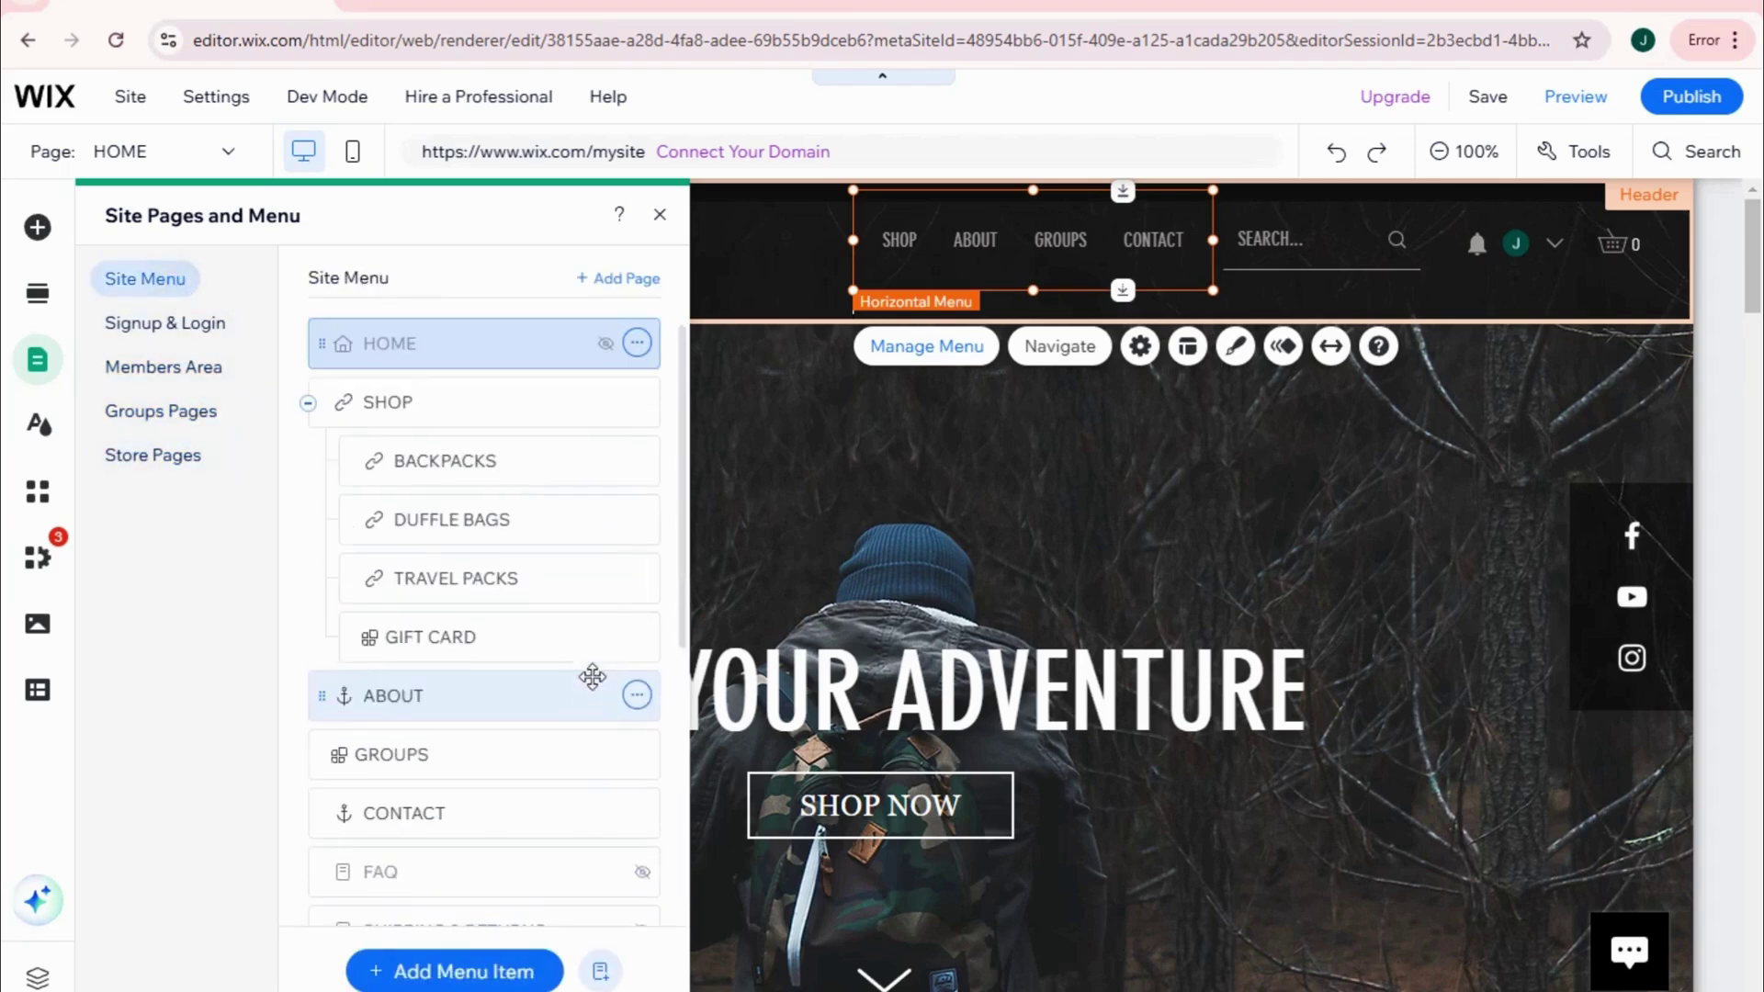
{"action": "scroll", "coordinate": [404, 661], "scroll_direction": "down", "scroll_amount": 1}
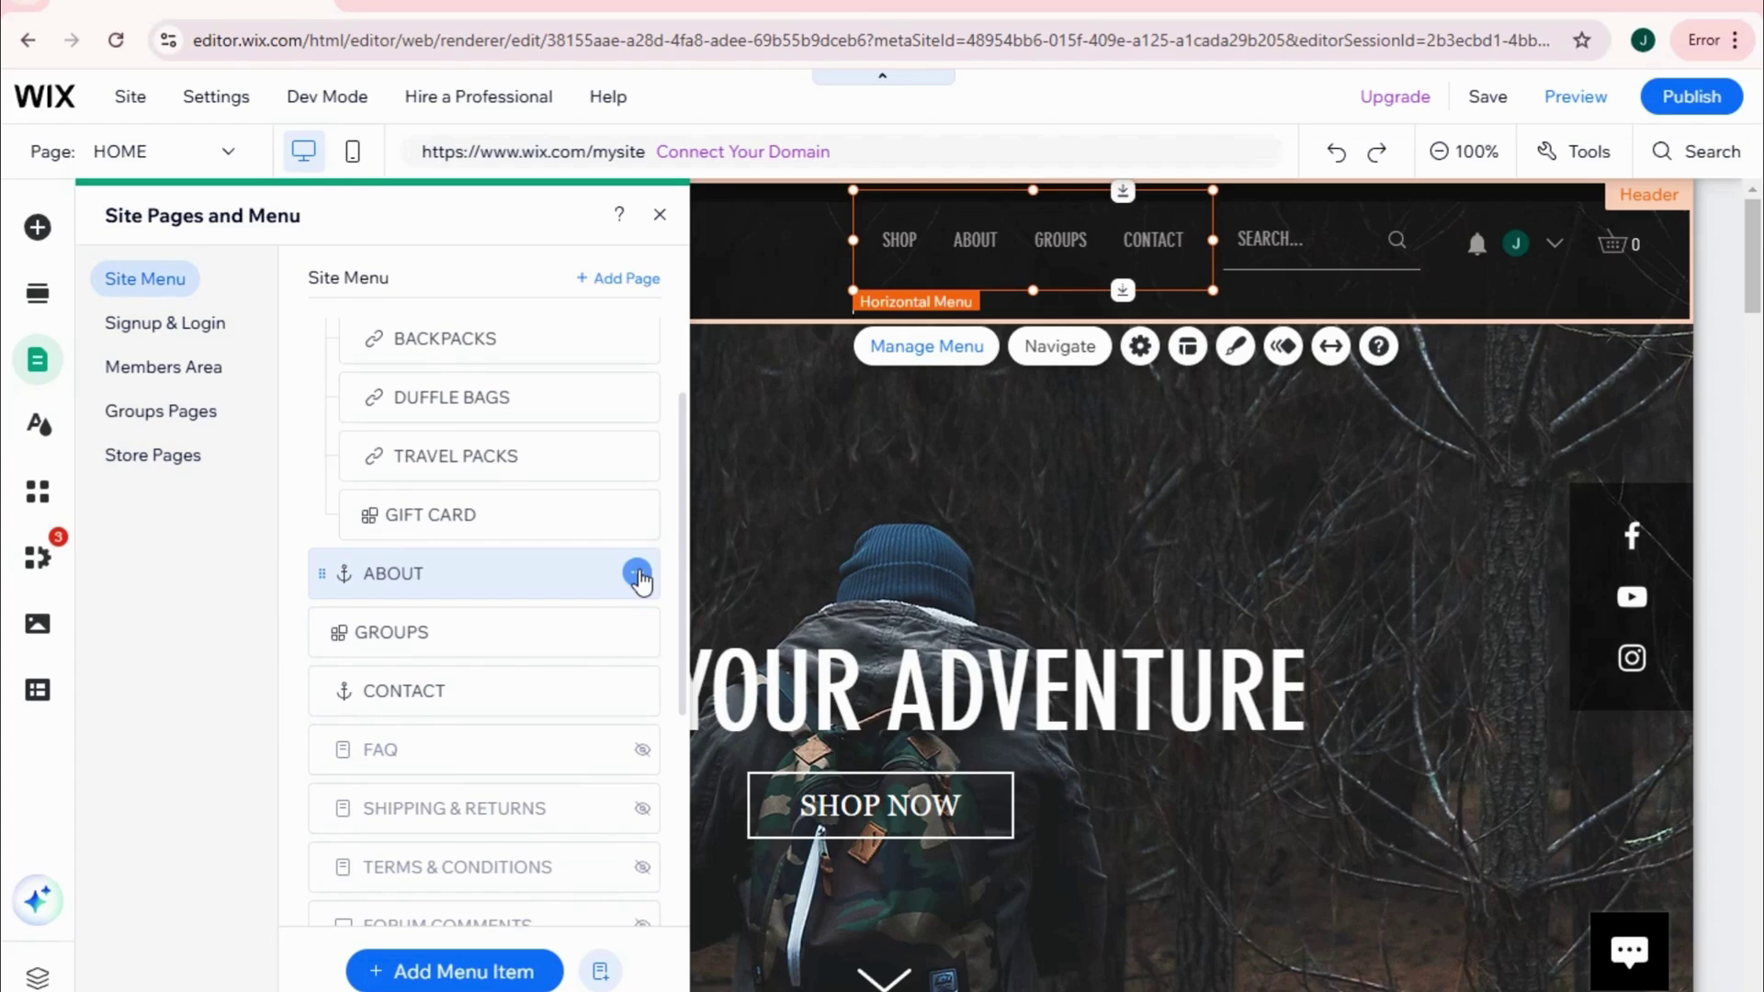
{"action": "scroll", "coordinate": [639, 577], "scroll_direction": "up", "scroll_amount": 1}
{"action": "scroll", "coordinate": [646, 618], "scroll_direction": "down", "scroll_amount": 2}
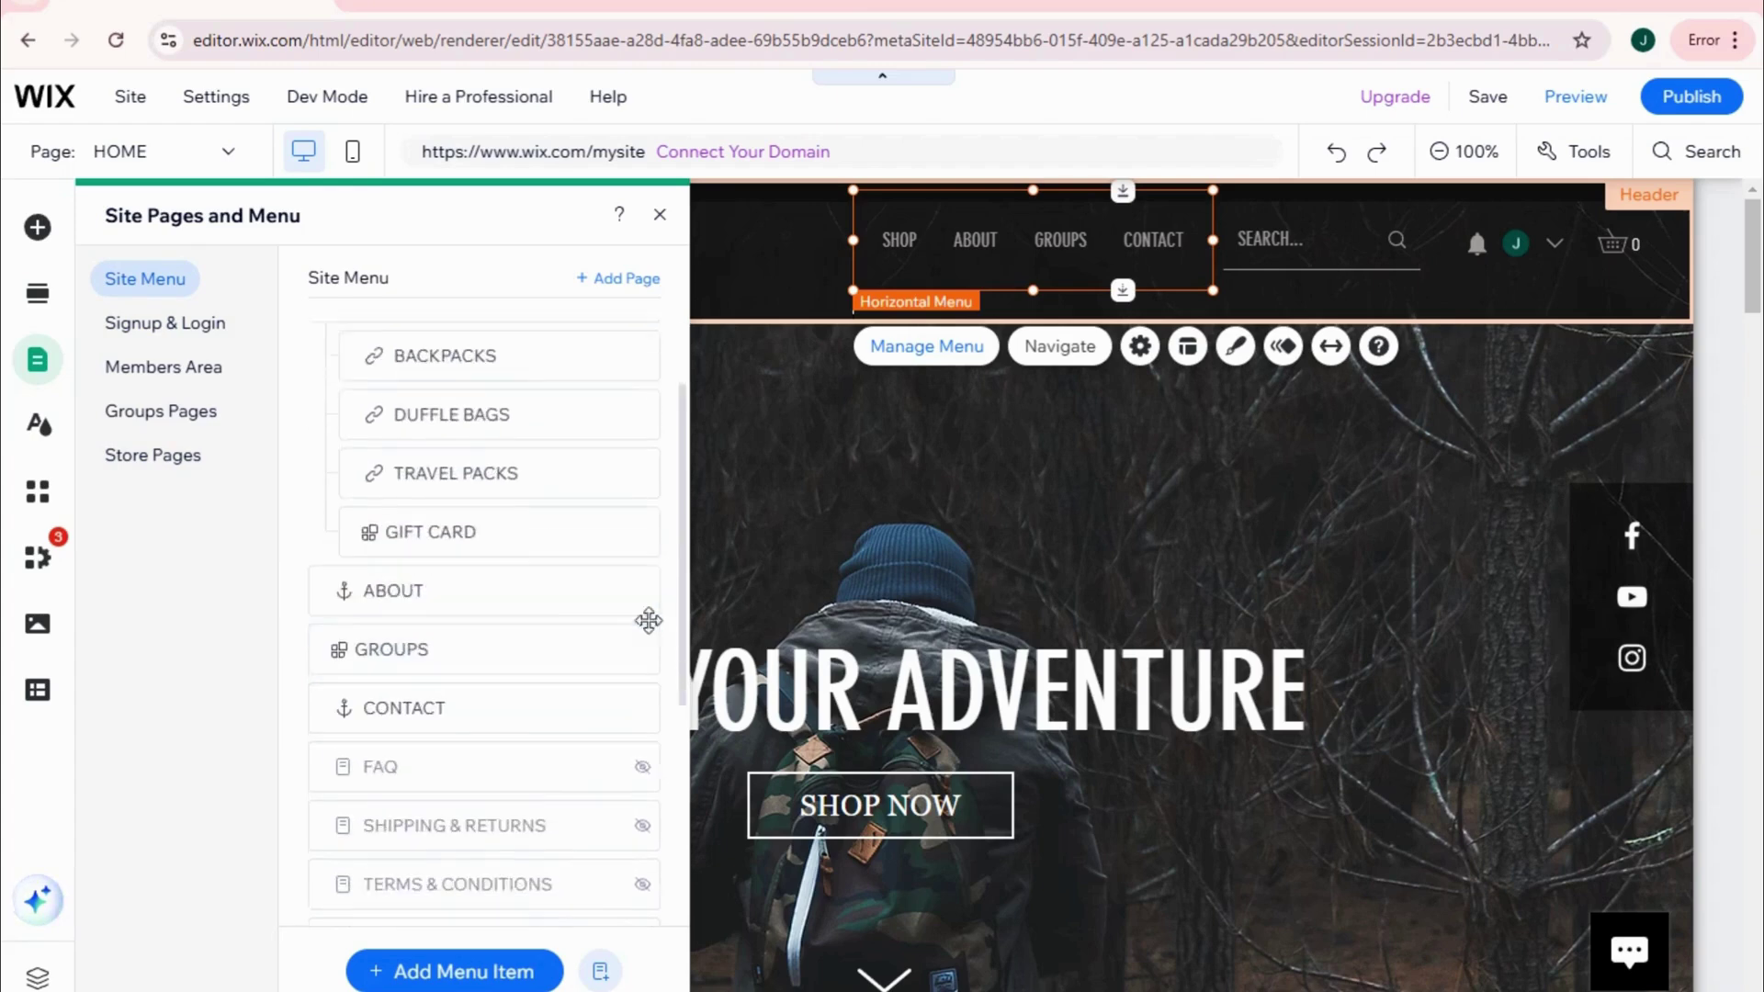
{"action": "scroll", "coordinate": [625, 698], "scroll_direction": "down", "scroll_amount": 2}
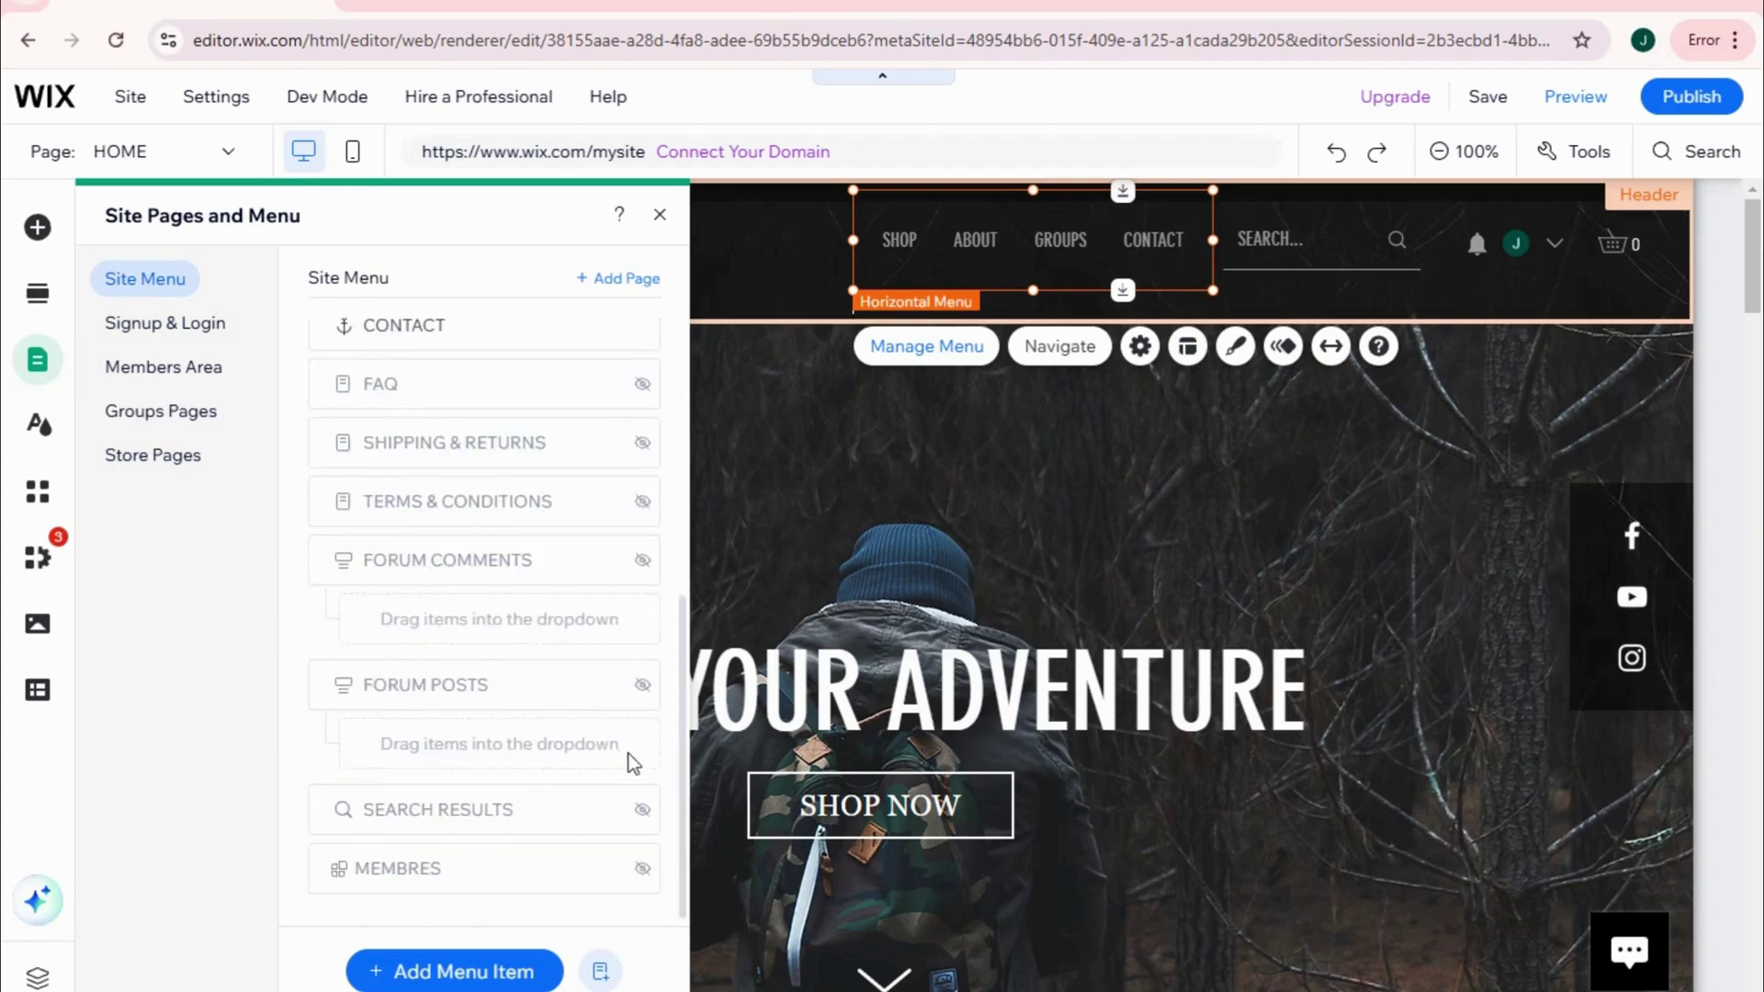
{"action": "scroll", "coordinate": [640, 817], "scroll_direction": "up", "scroll_amount": 4}
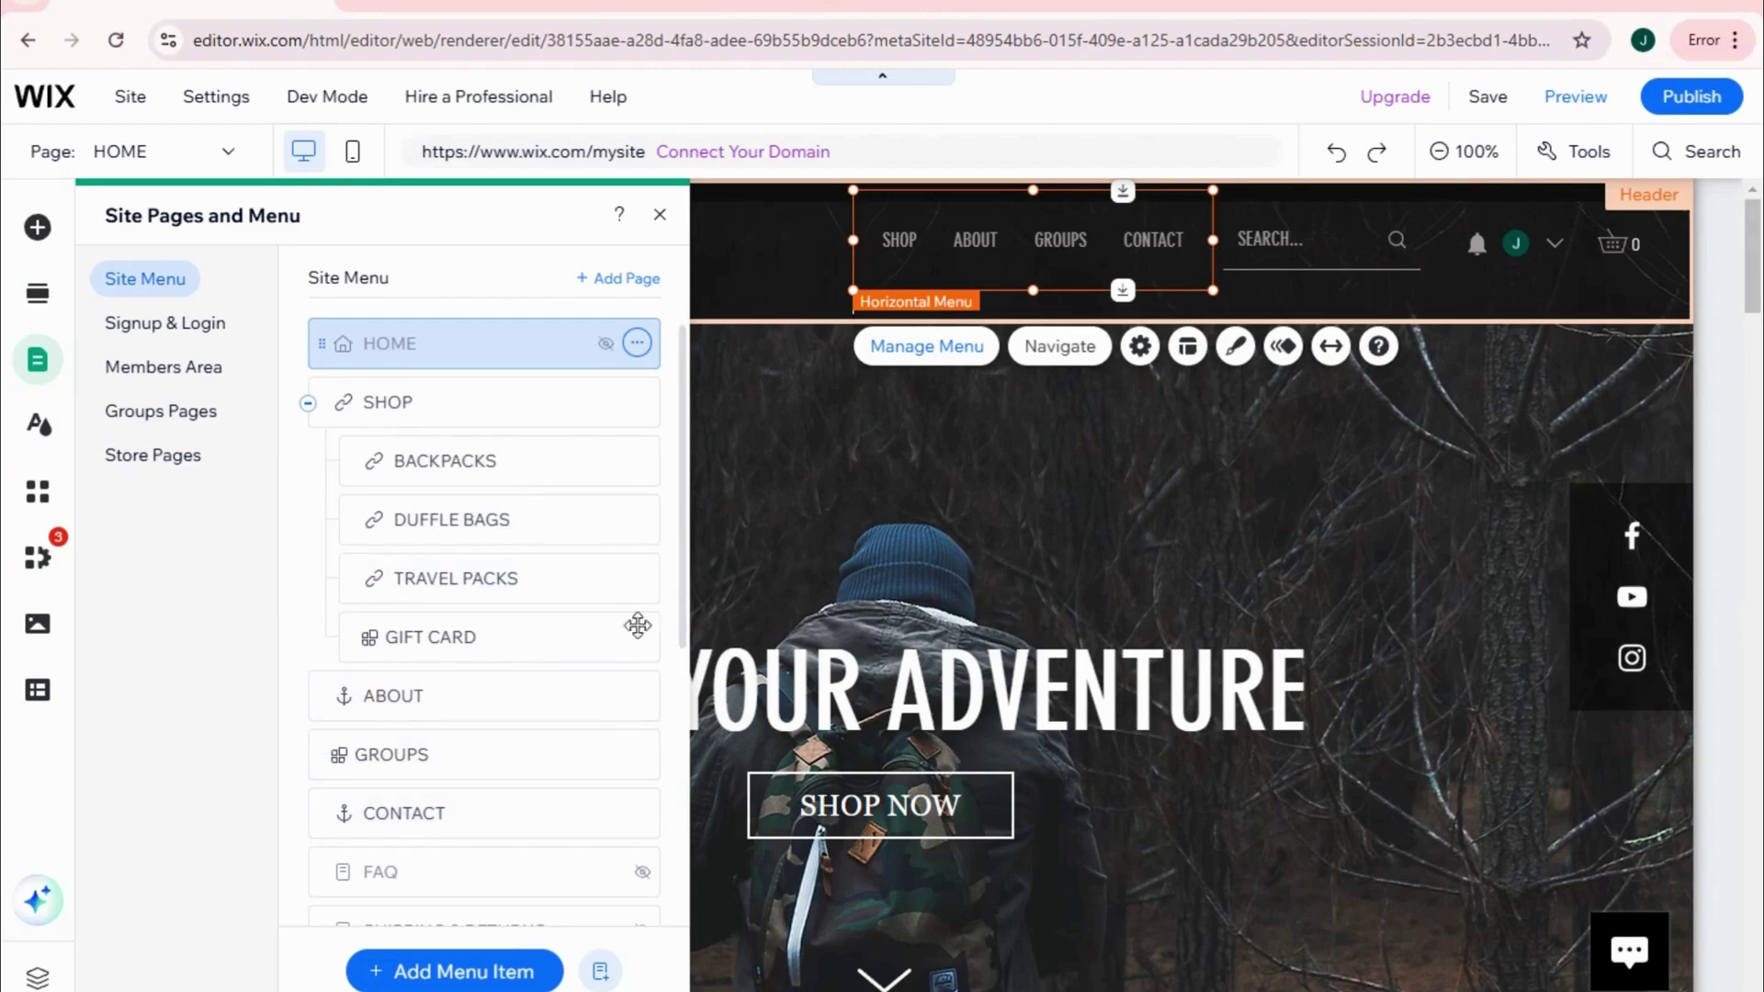
Step: Open the ABOUT menu item for renaming and accept its existing name
{"action": "left_click", "coordinate": [636, 695]}
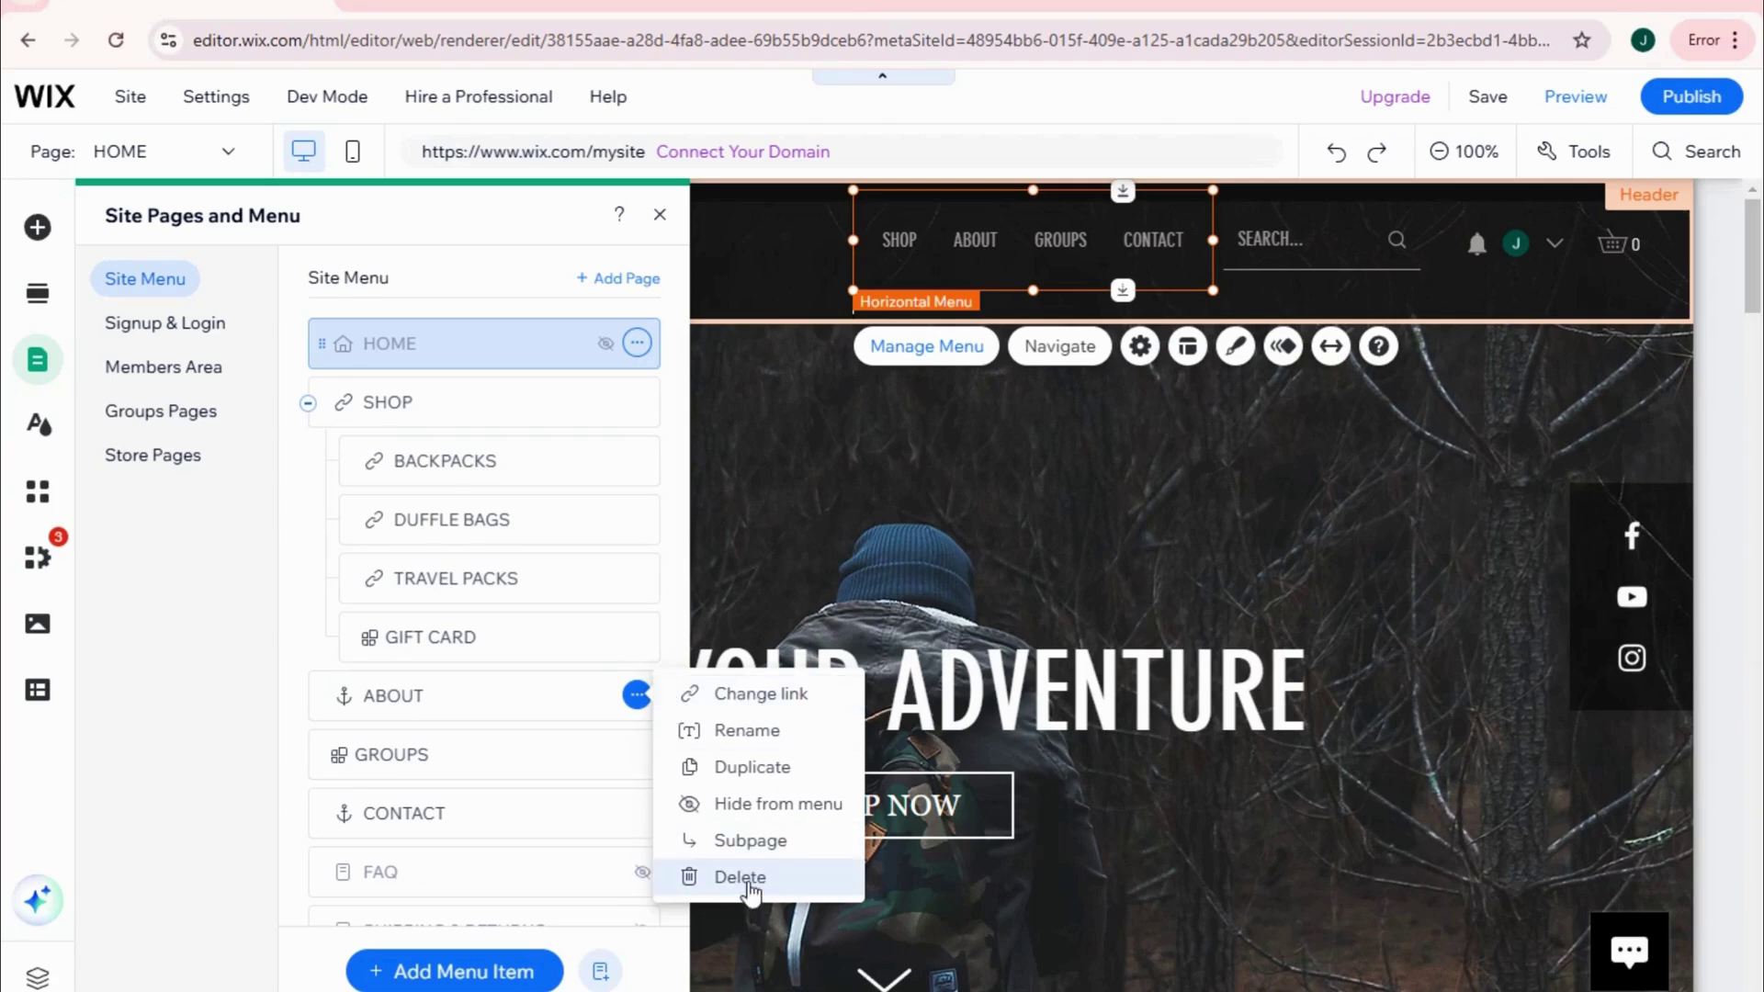
{"action": "left_click", "coordinate": [746, 731]}
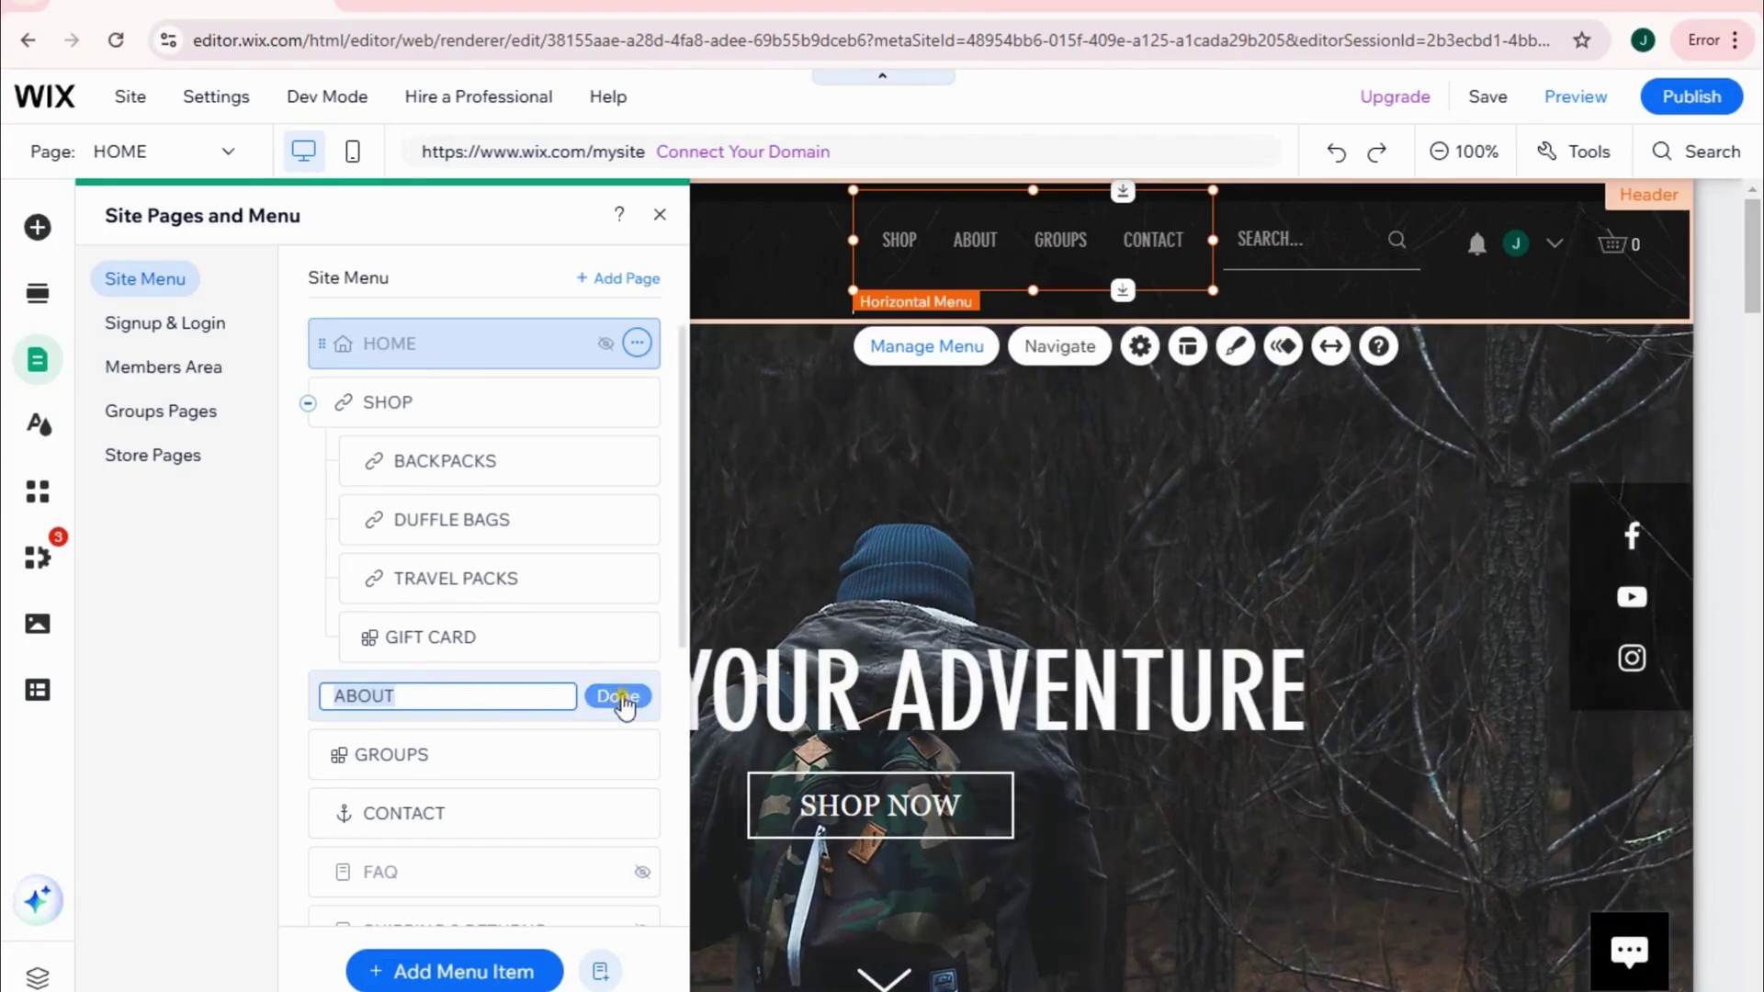
{"action": "left_click", "coordinate": [617, 696]}
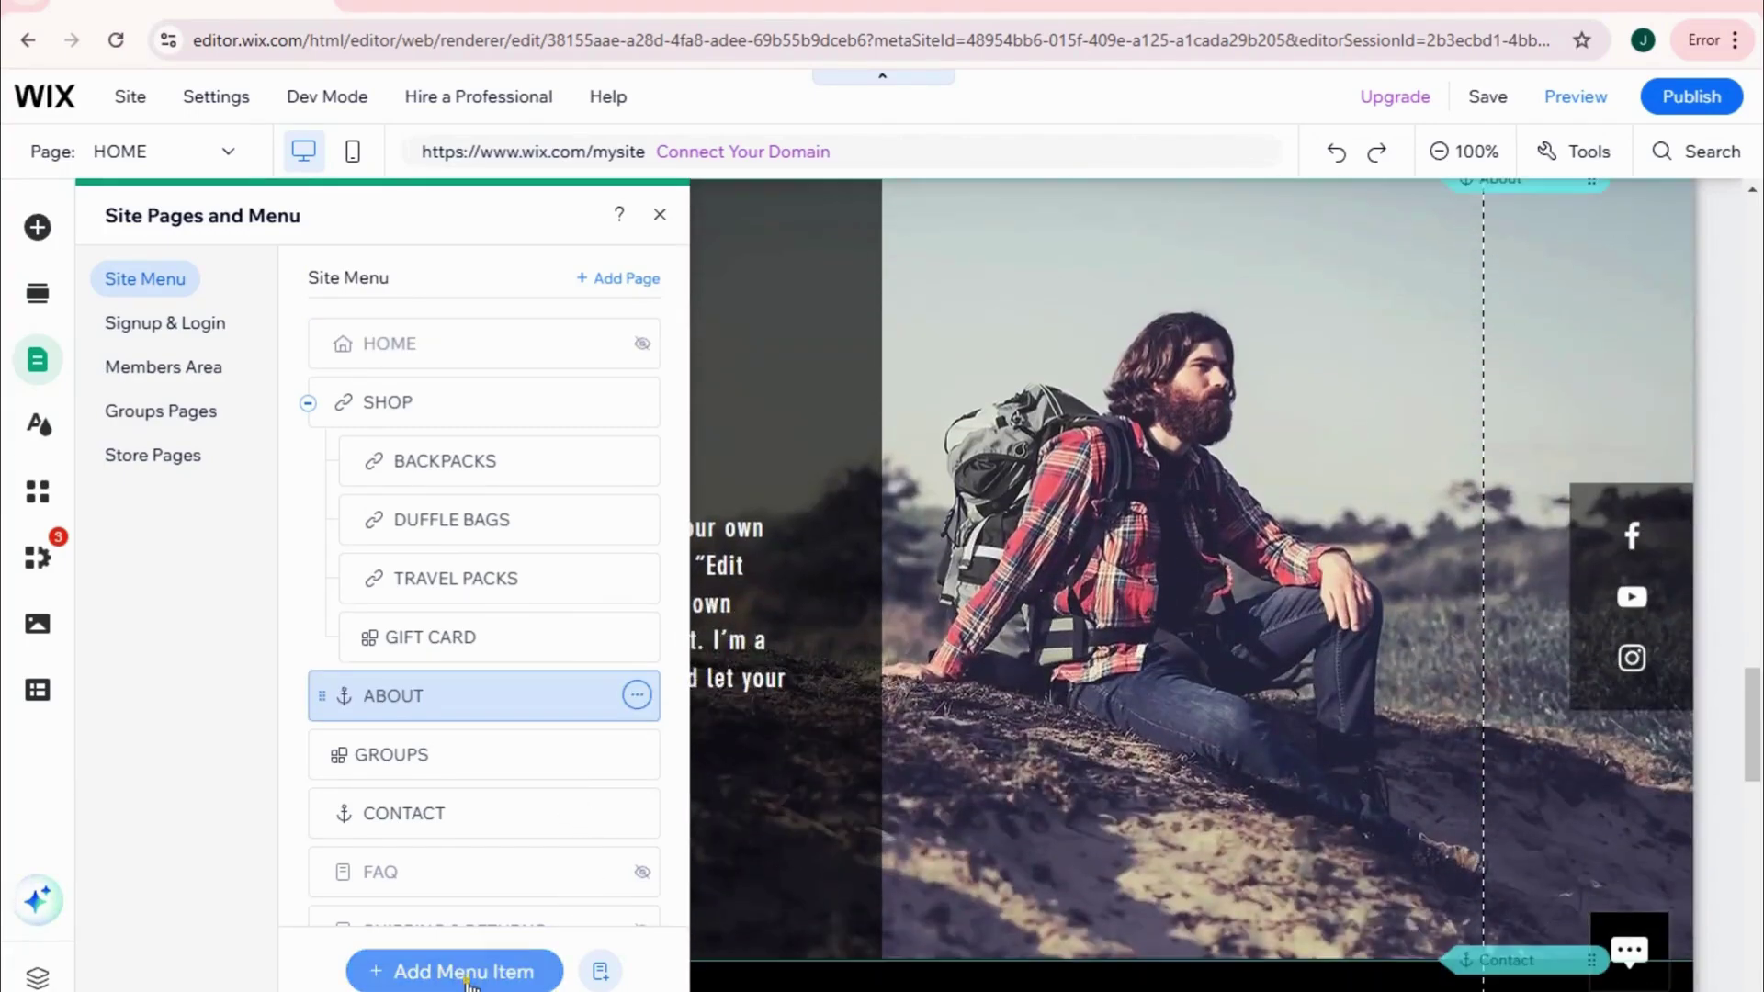
Step: Start adding a new page to the menu, view the Blog and Bookings page options, and close the page gallery
{"action": "left_click", "coordinate": [469, 976]}
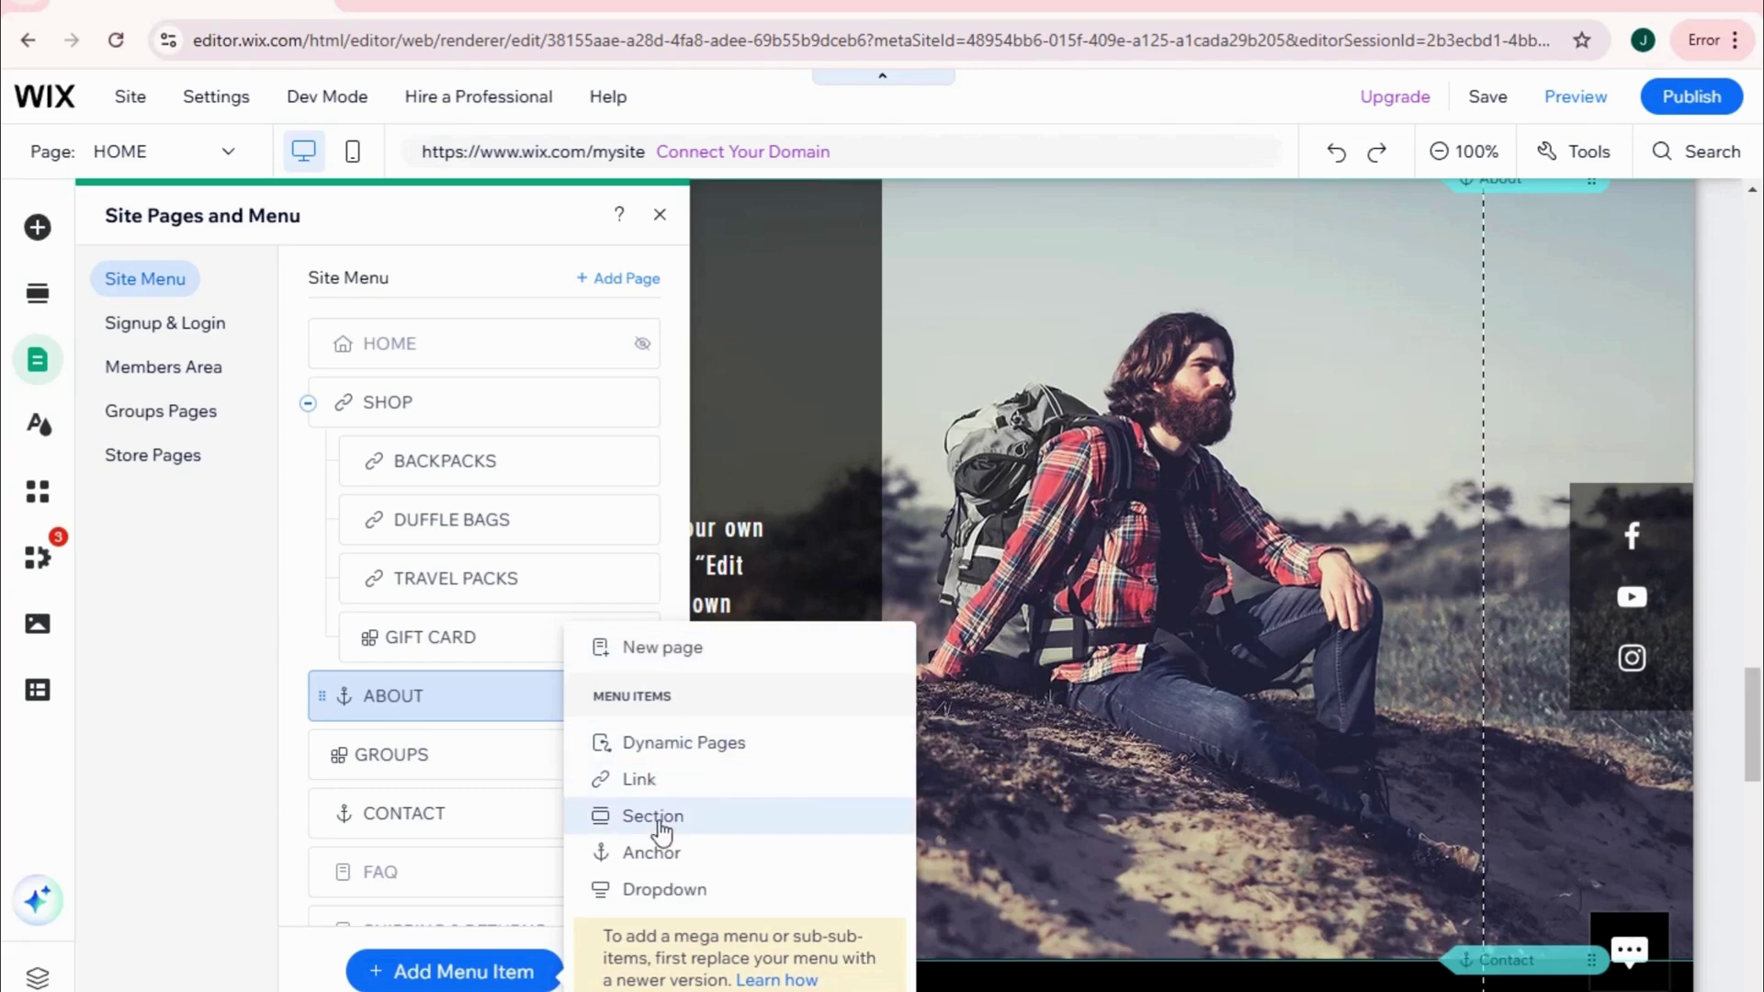
{"action": "left_click", "coordinate": [663, 664]}
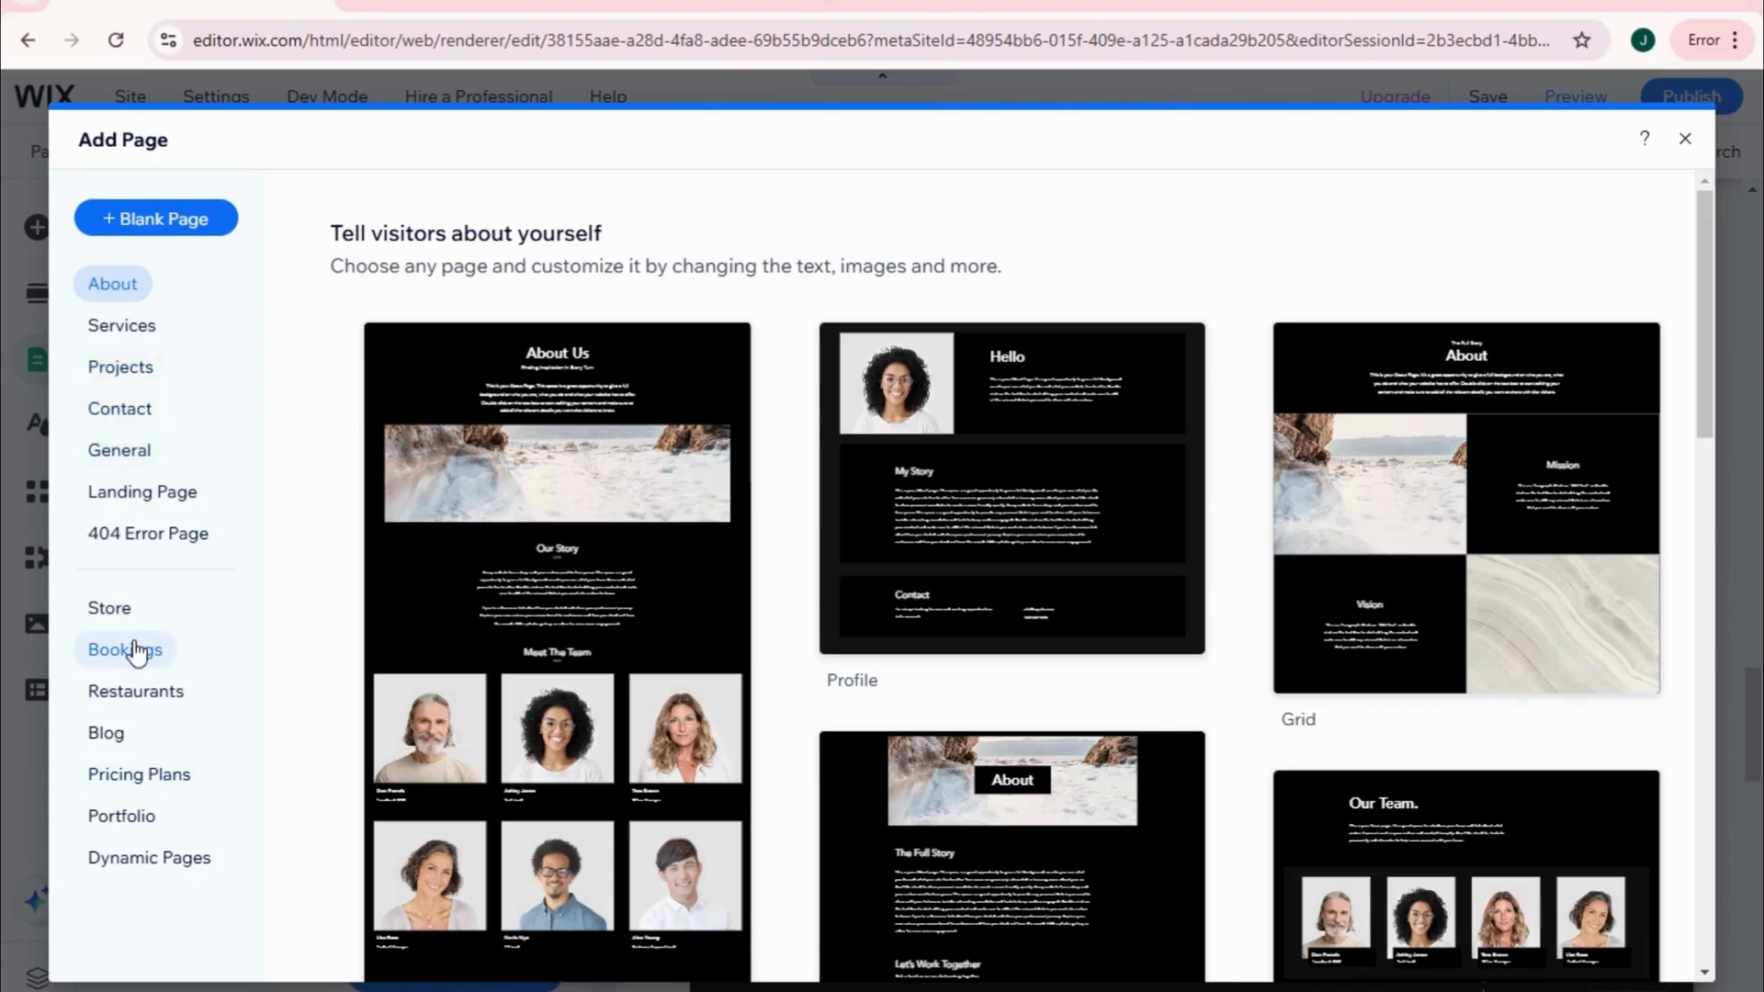
{"action": "left_click", "coordinate": [115, 735]}
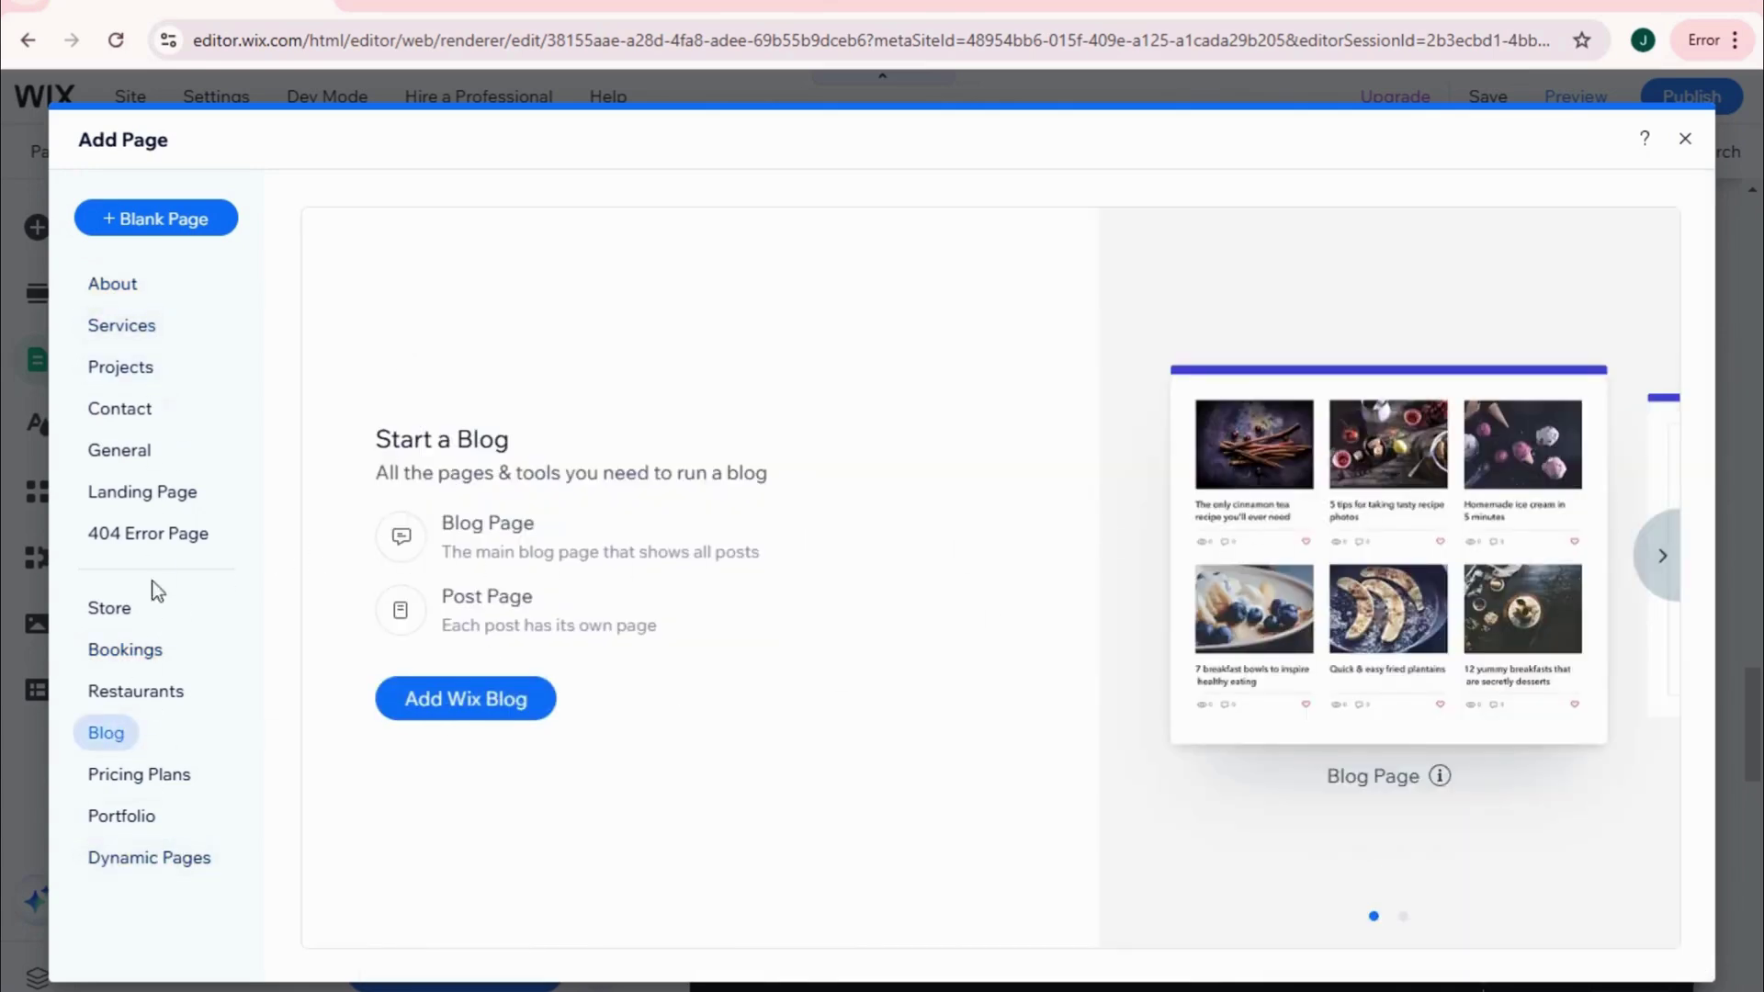
{"action": "left_click", "coordinate": [127, 653]}
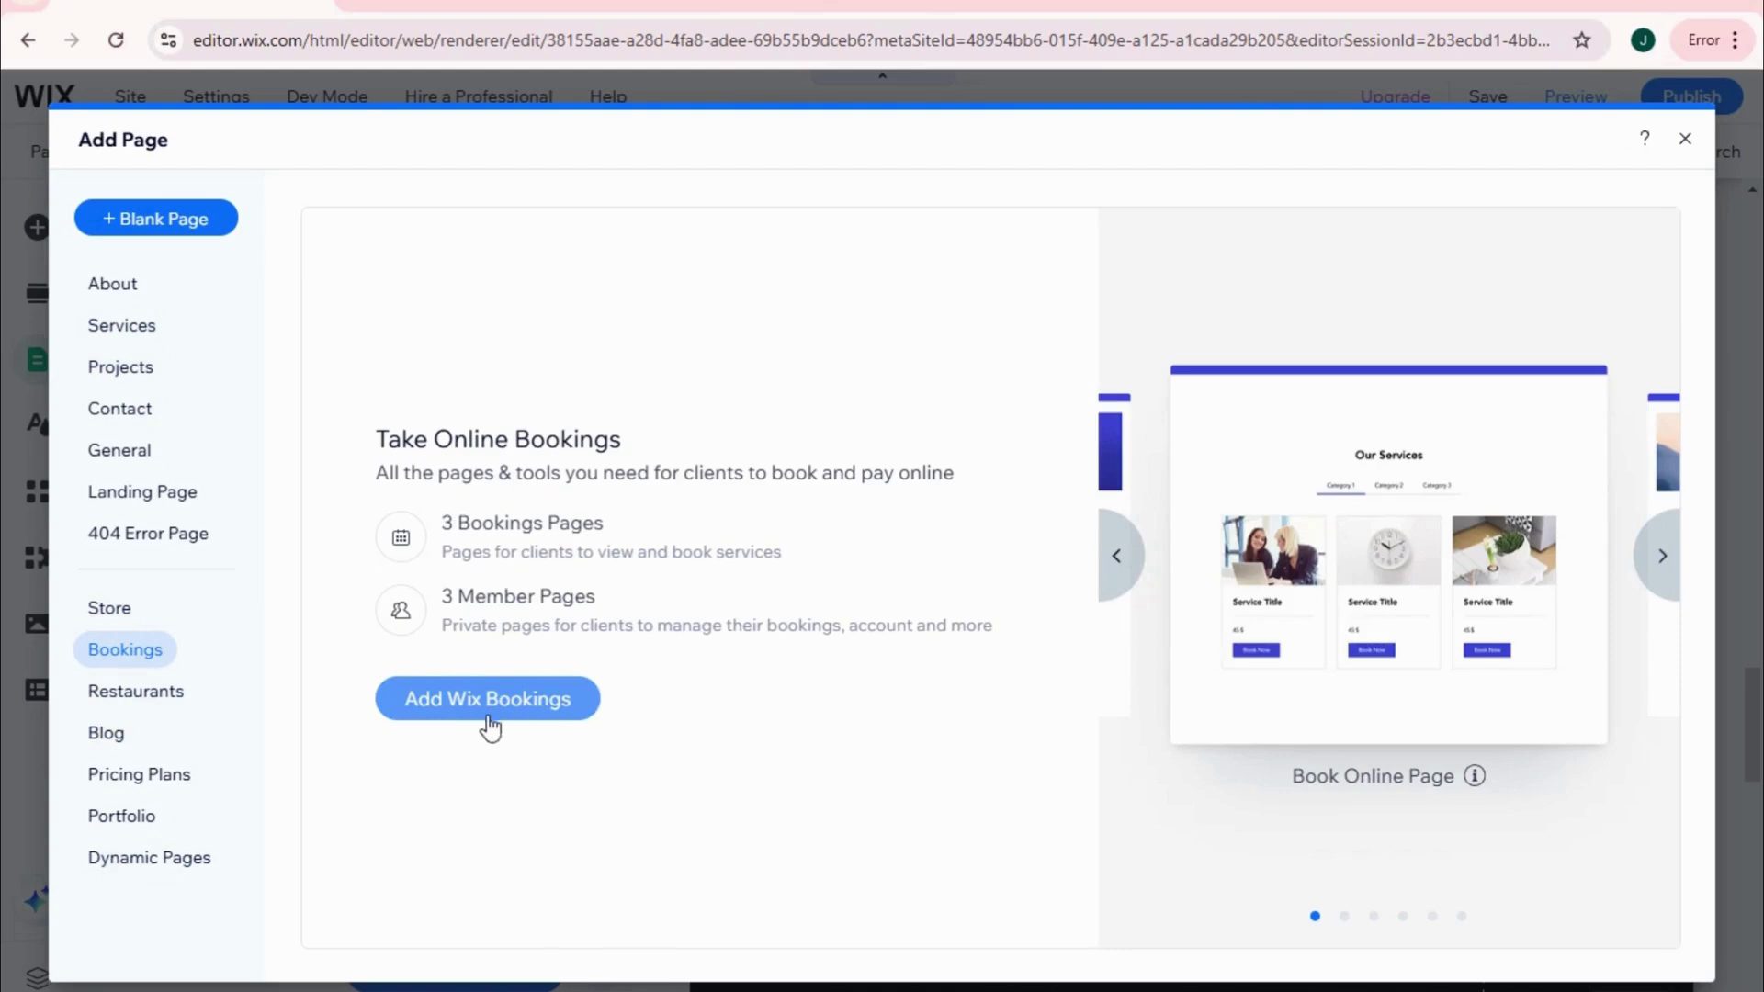
{"action": "left_click", "coordinate": [1689, 140]}
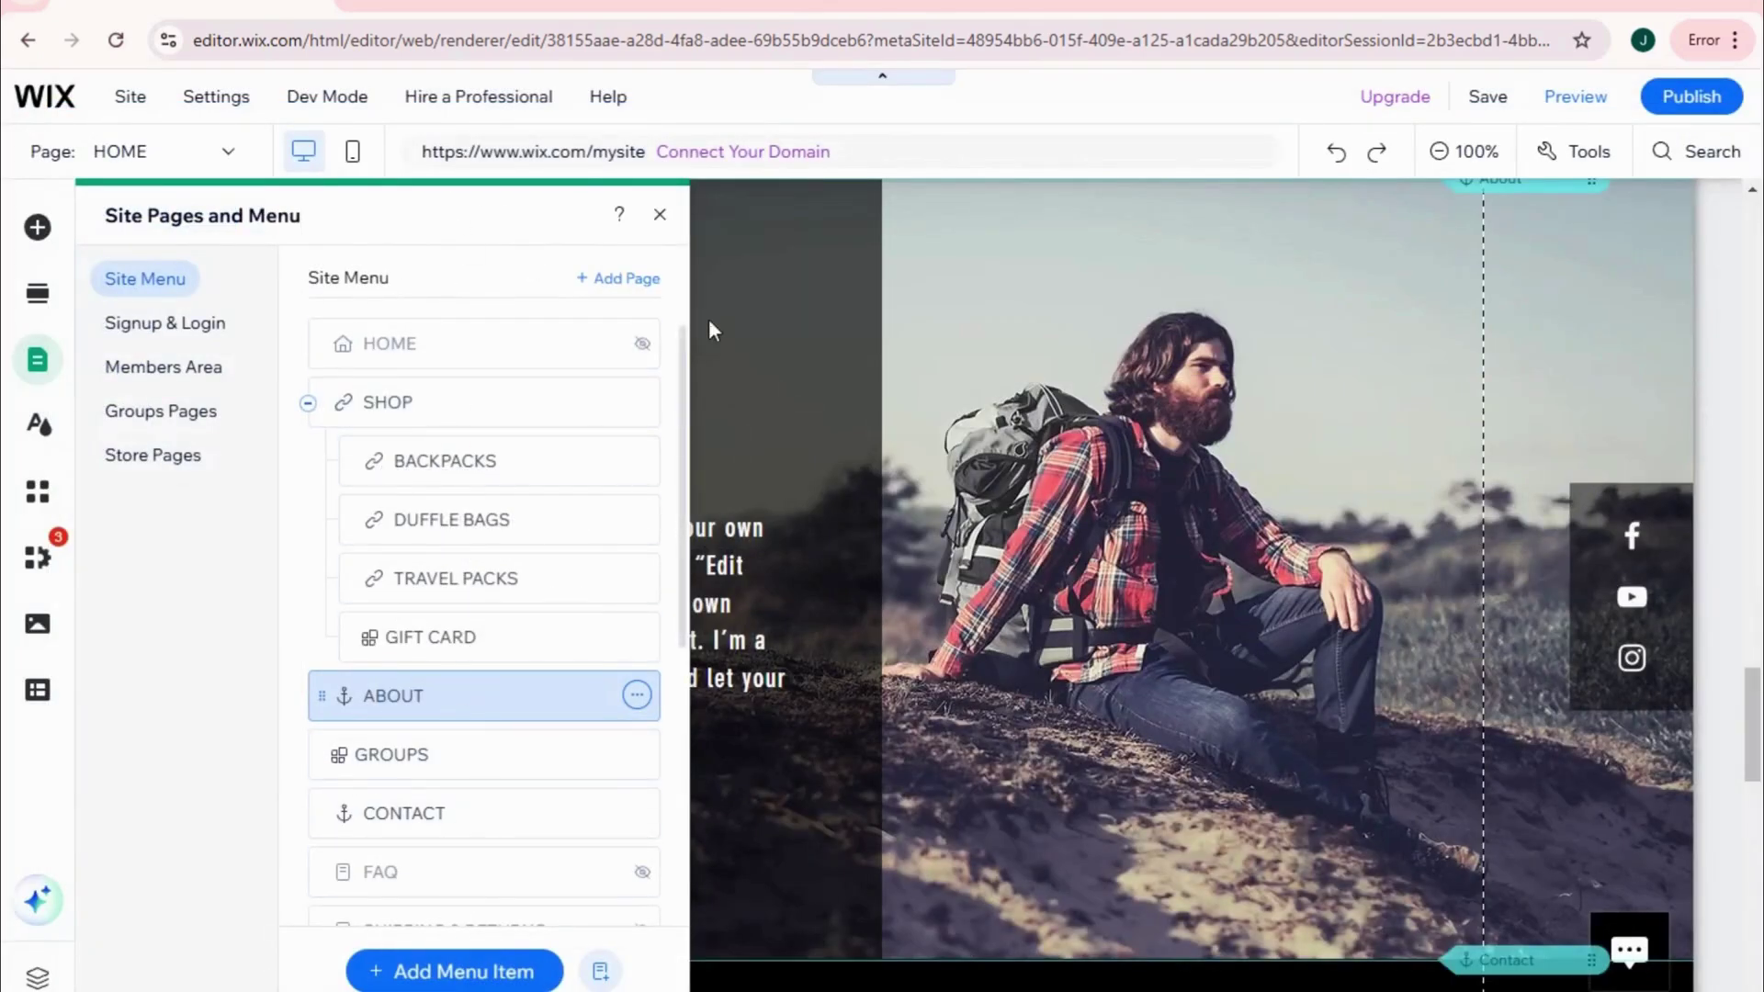
Step: Close the site pages and menu management and select the header at its login bar
{"action": "left_click", "coordinate": [656, 219]}
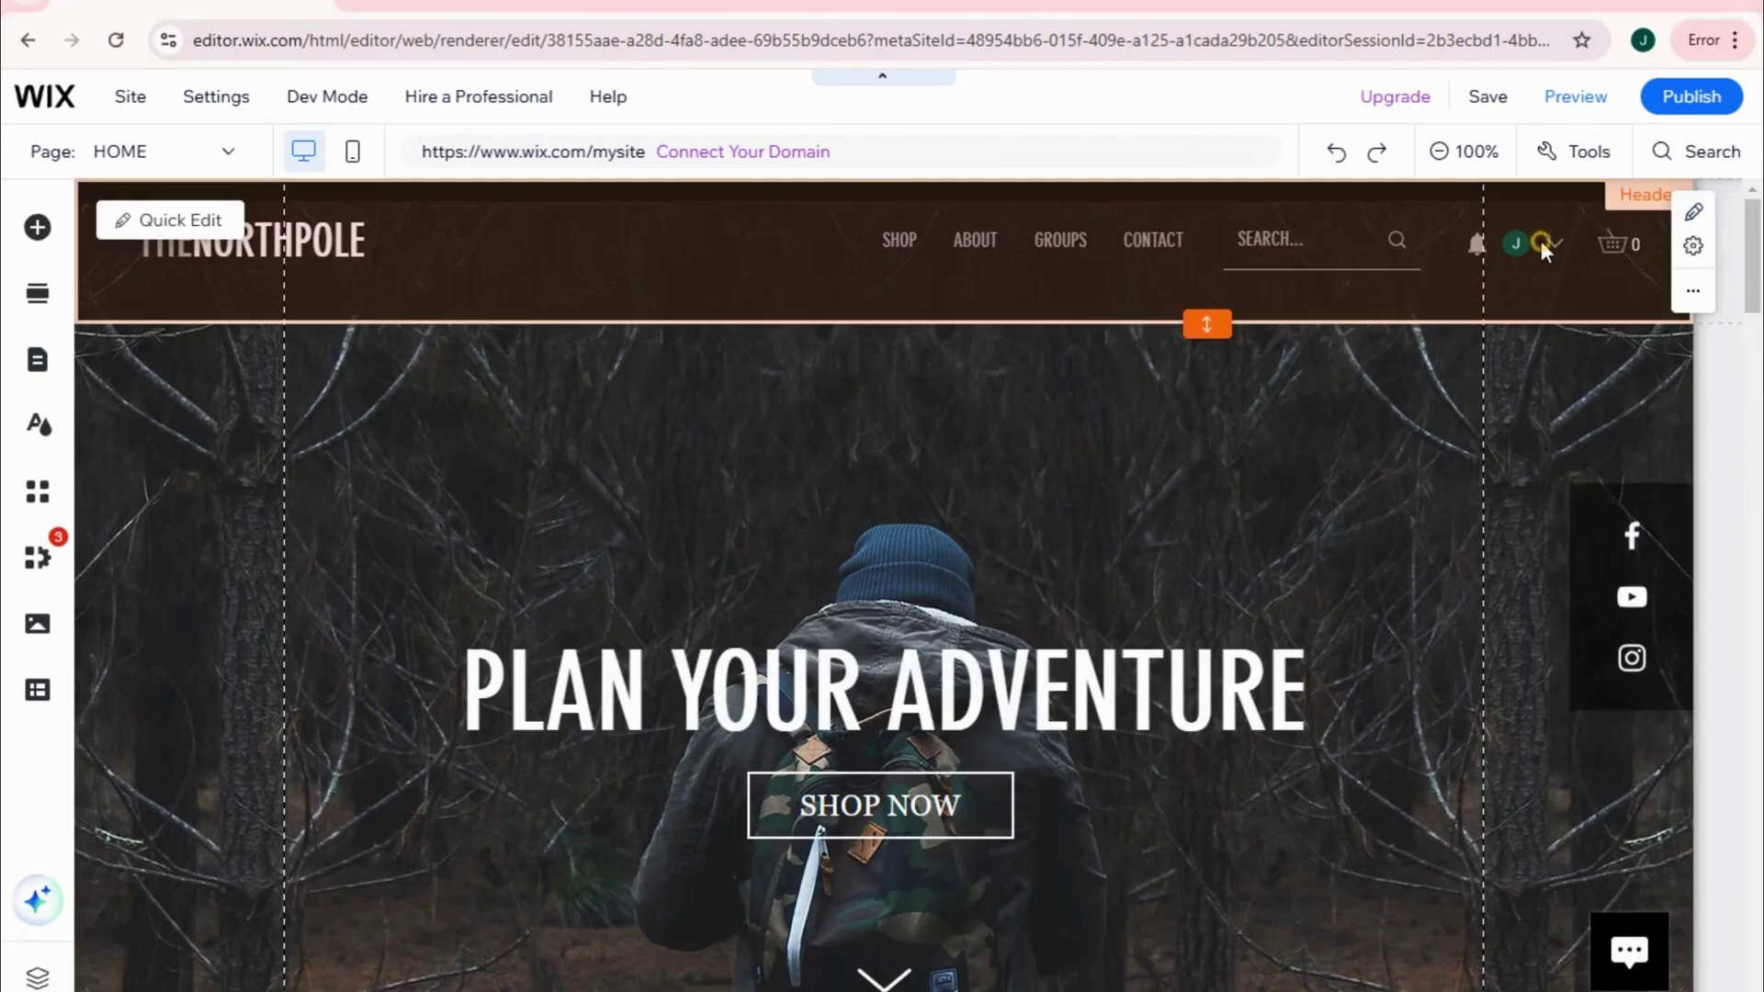
{"action": "left_click", "coordinate": [1541, 241]}
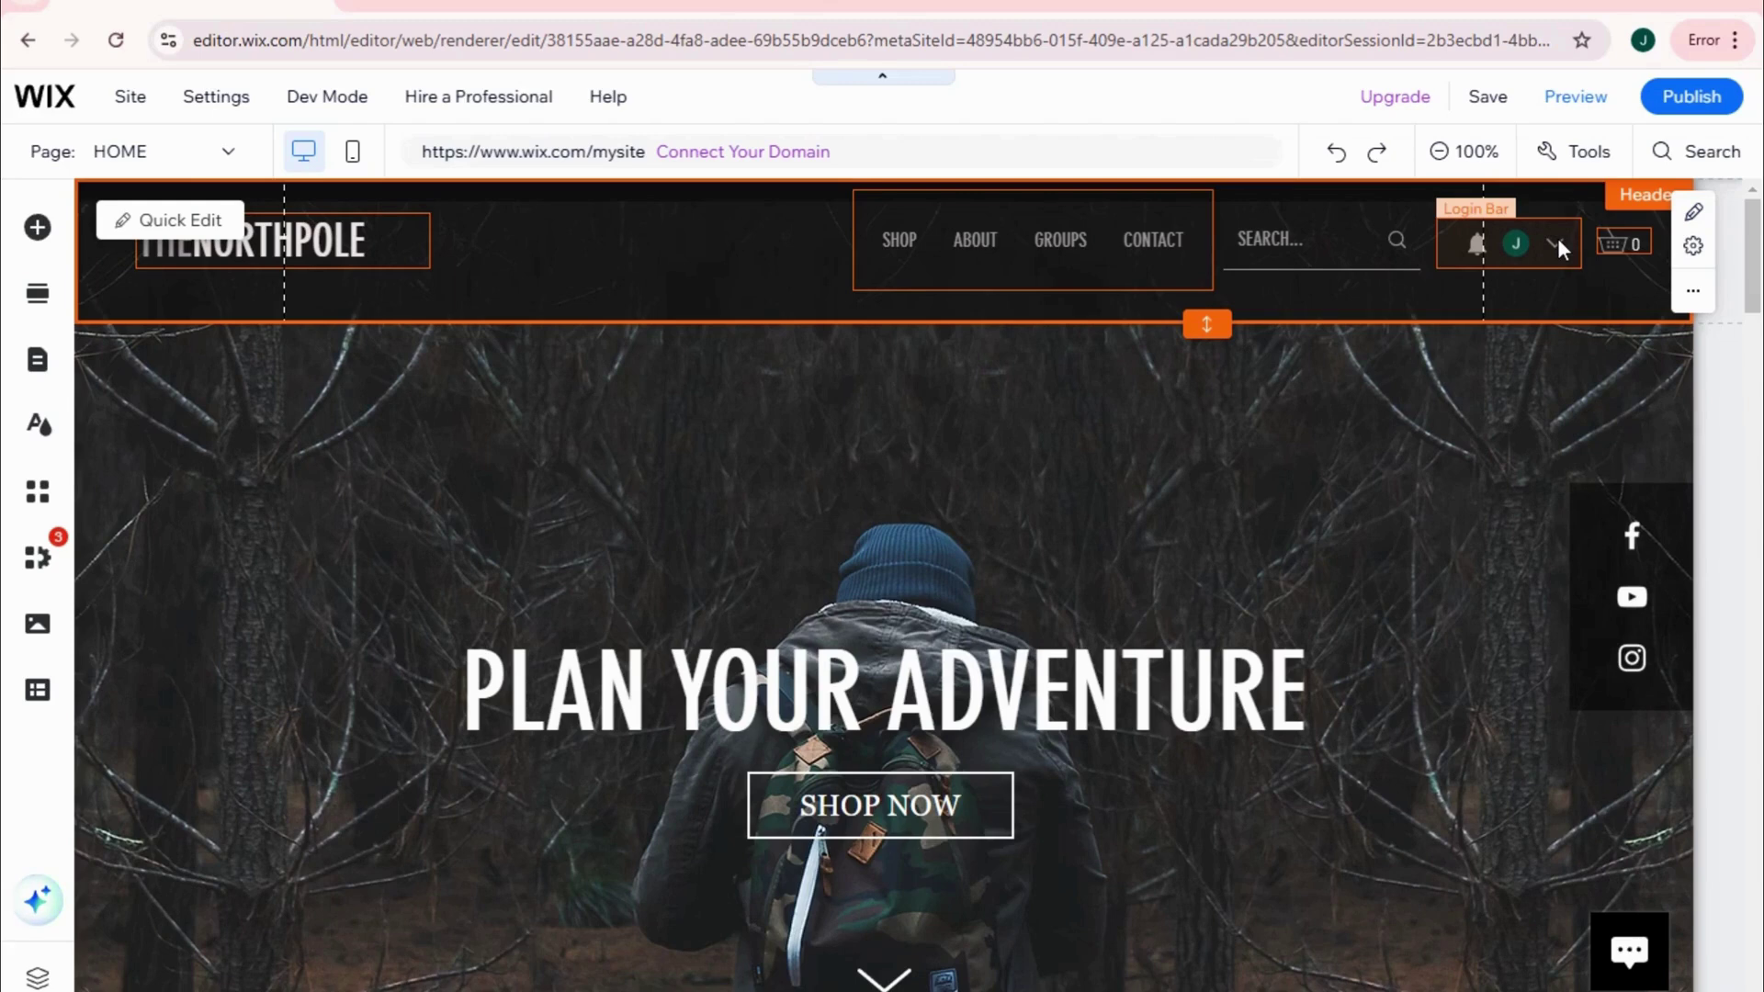
Step: View the login bar's member menu items, delete the login bar from the header, and dismiss the sign-up warning
{"action": "left_click", "coordinate": [1556, 244]}
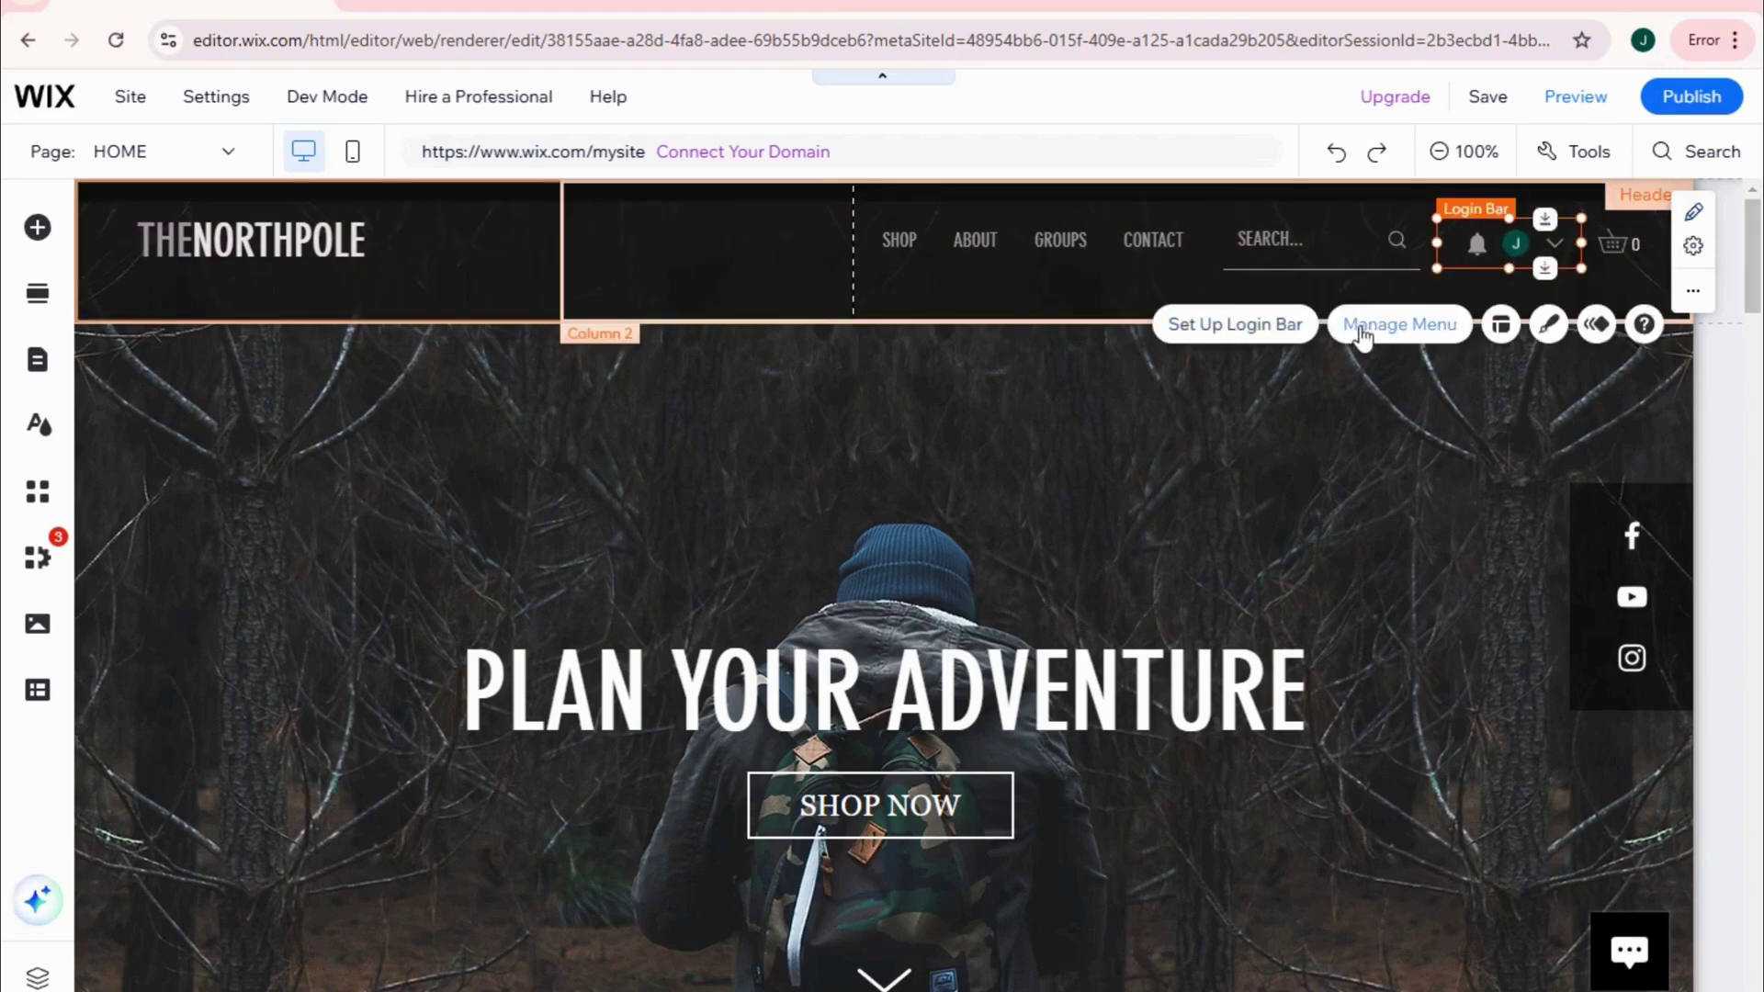
{"action": "left_click", "coordinate": [1394, 330]}
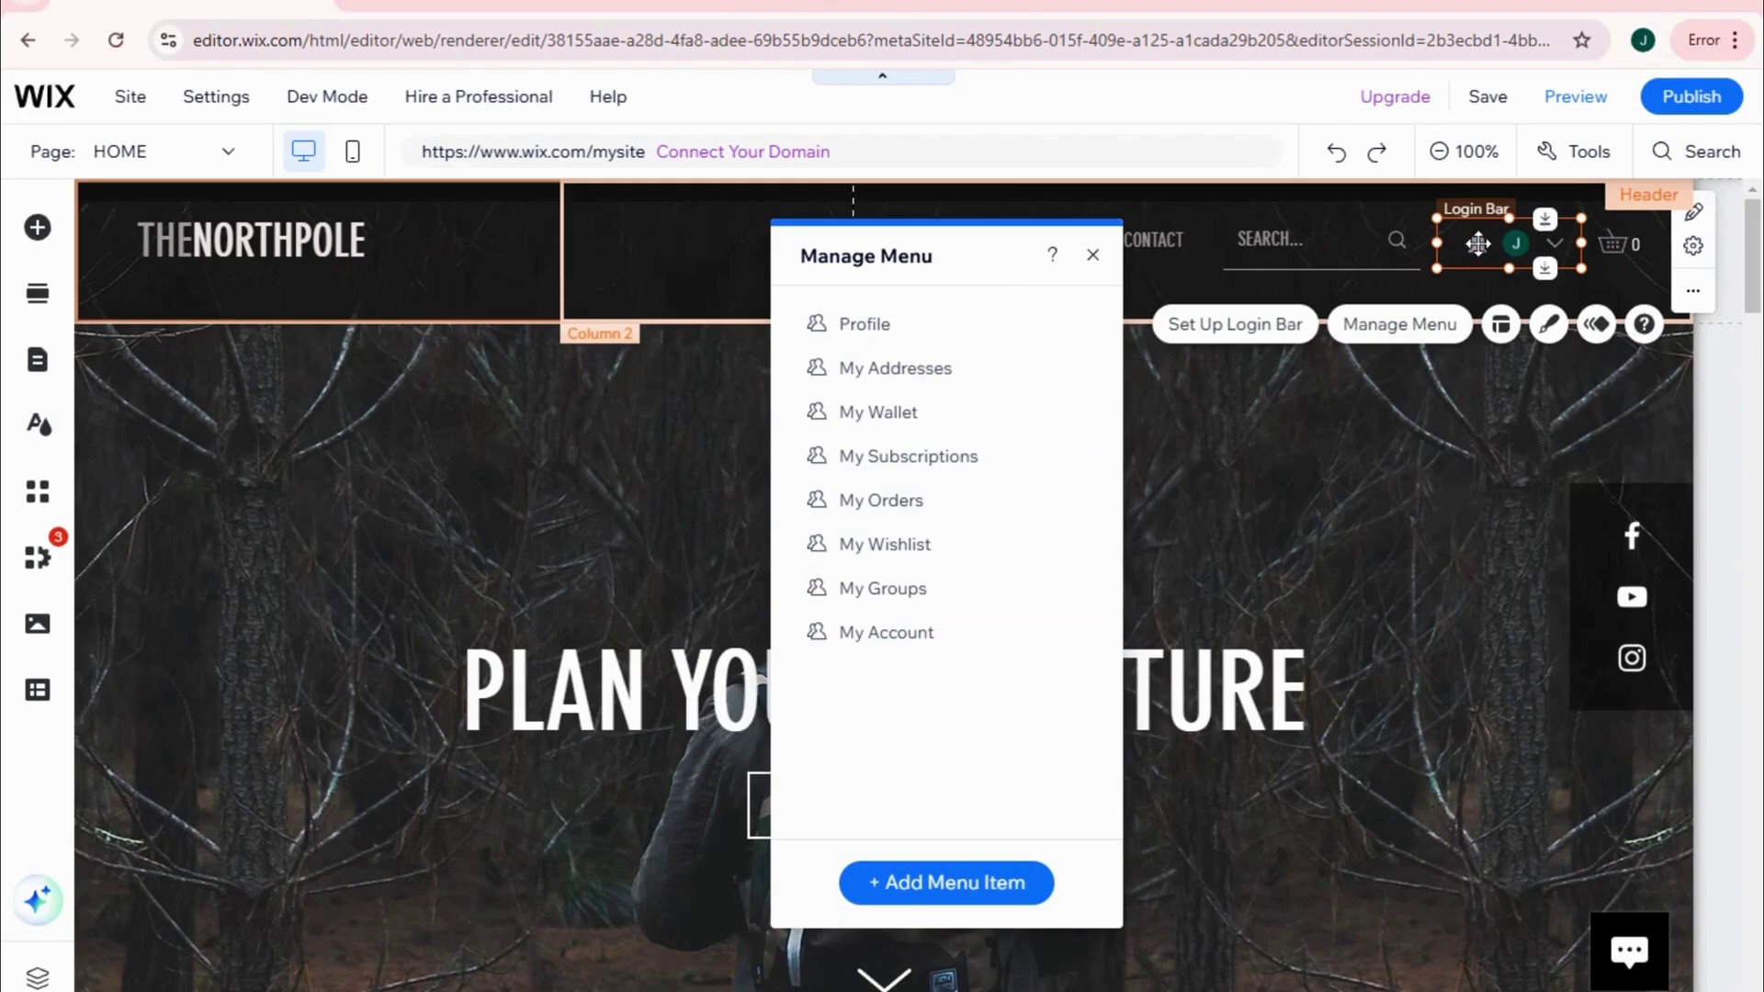
{"action": "right_click", "coordinate": [1478, 244]}
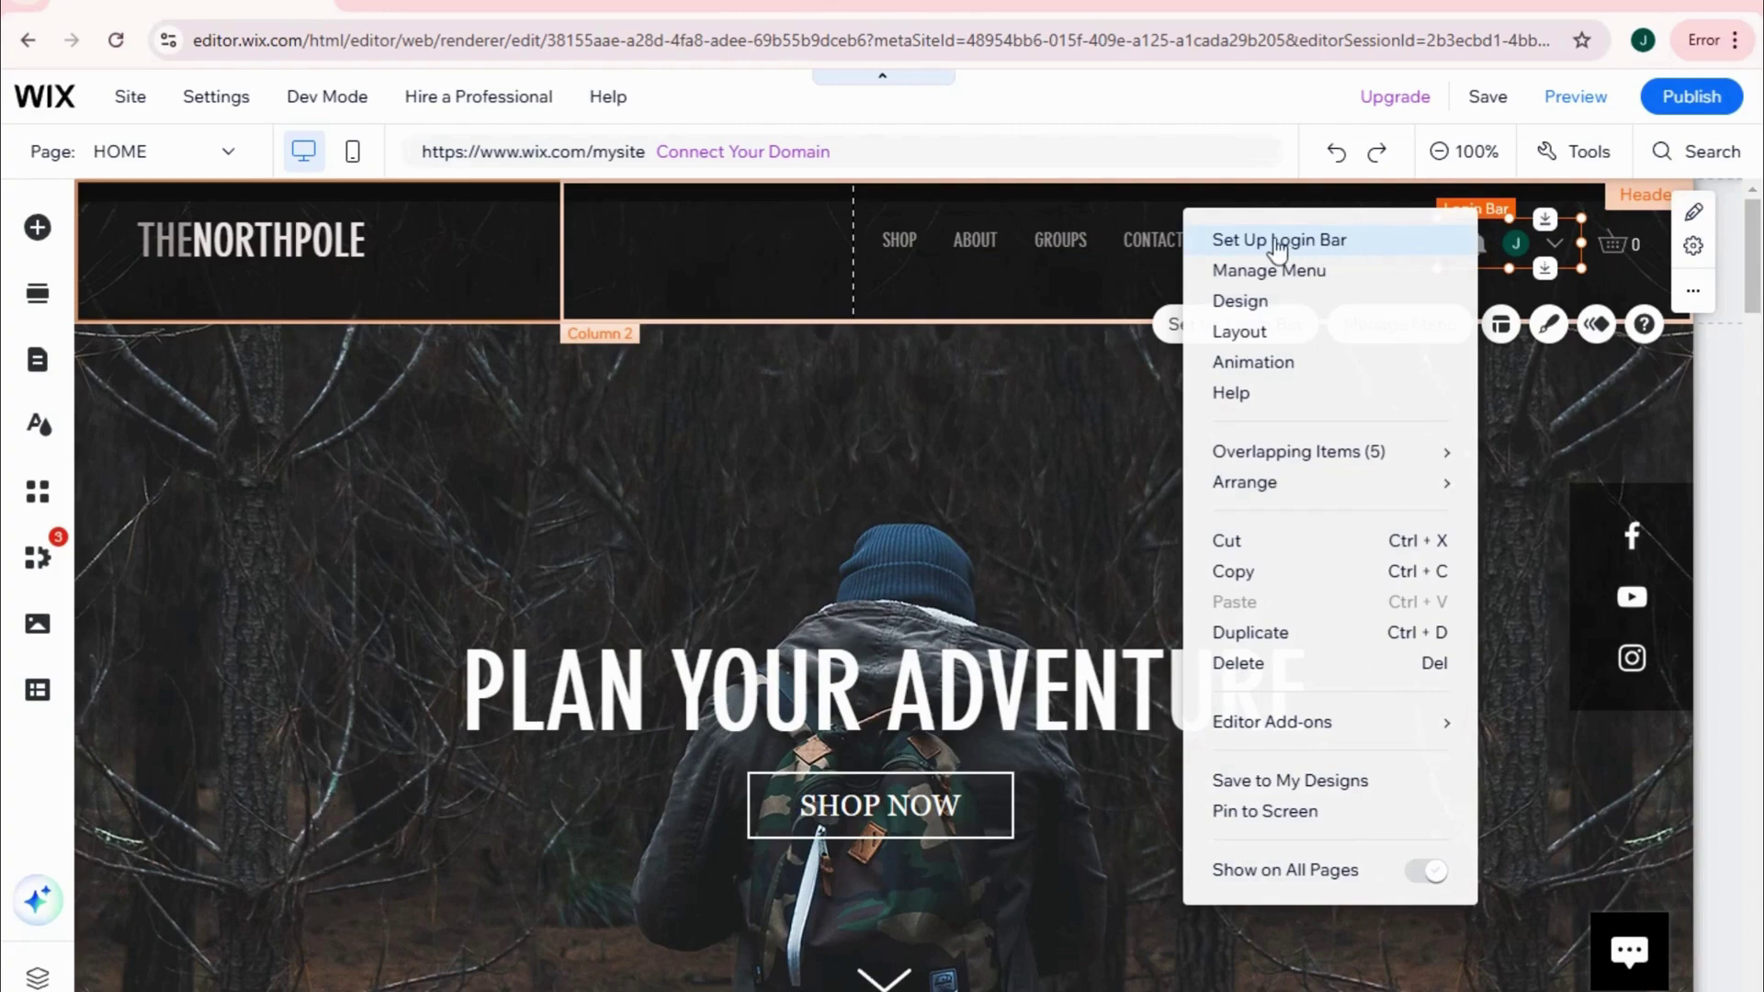
{"action": "left_click", "coordinate": [1235, 664]}
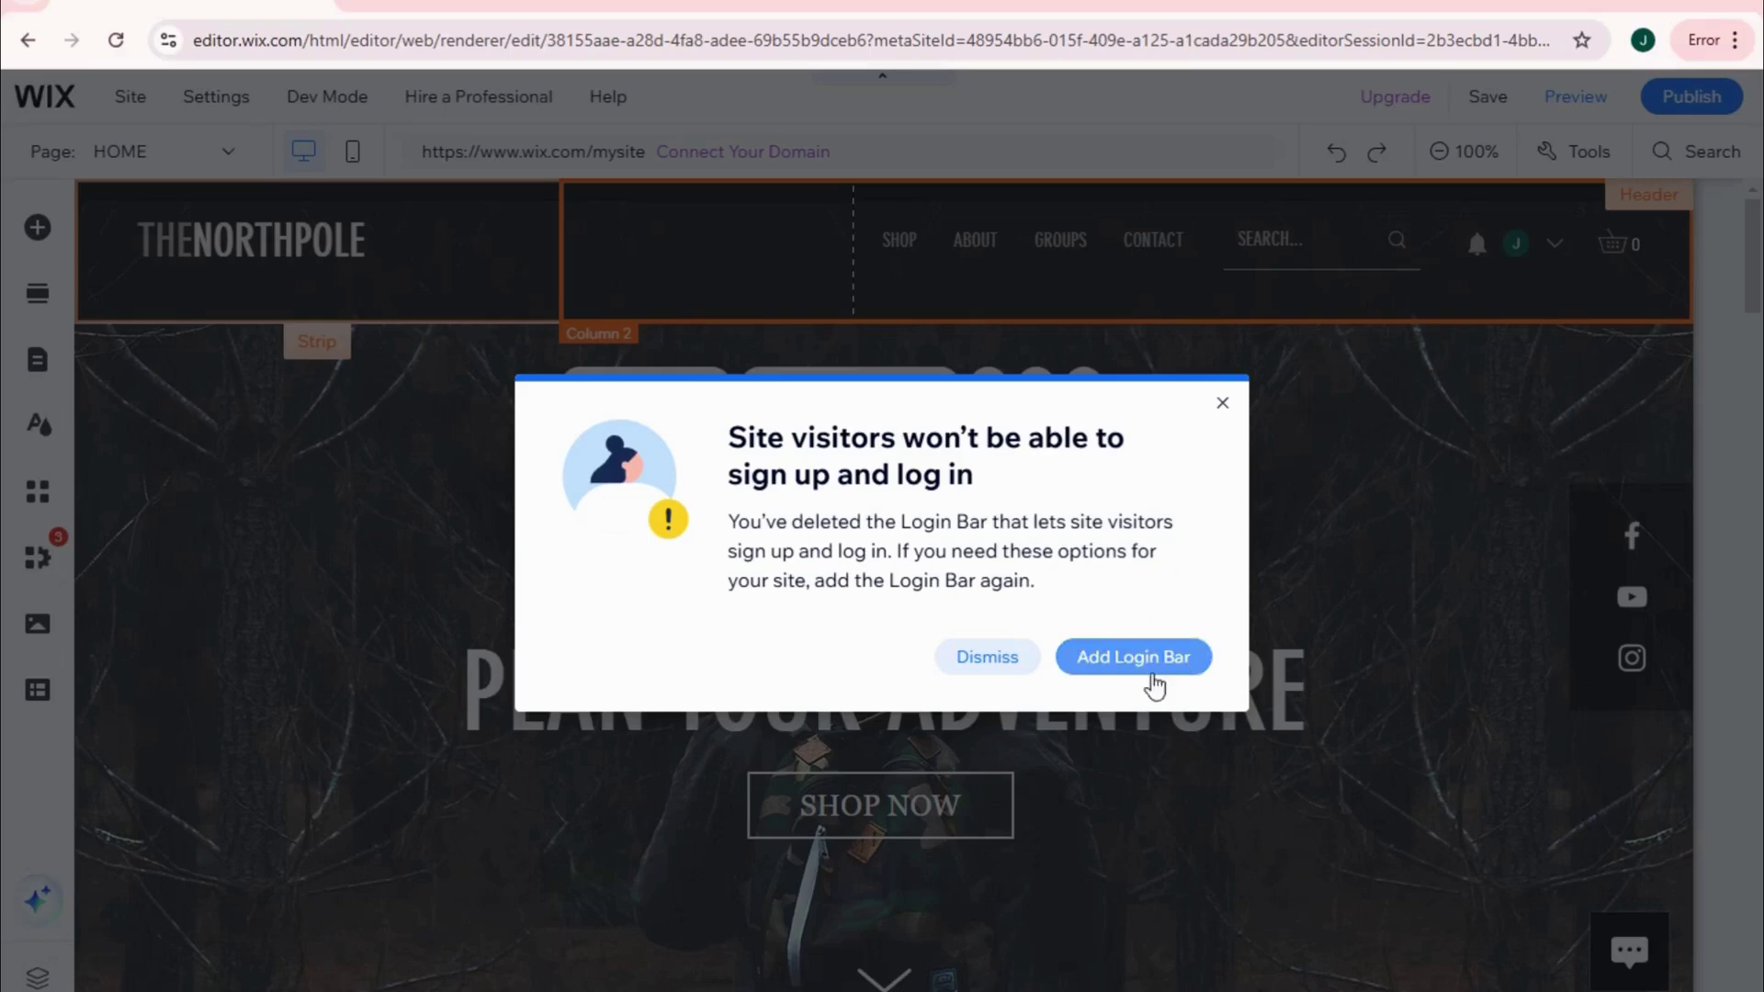
{"action": "left_click", "coordinate": [999, 666]}
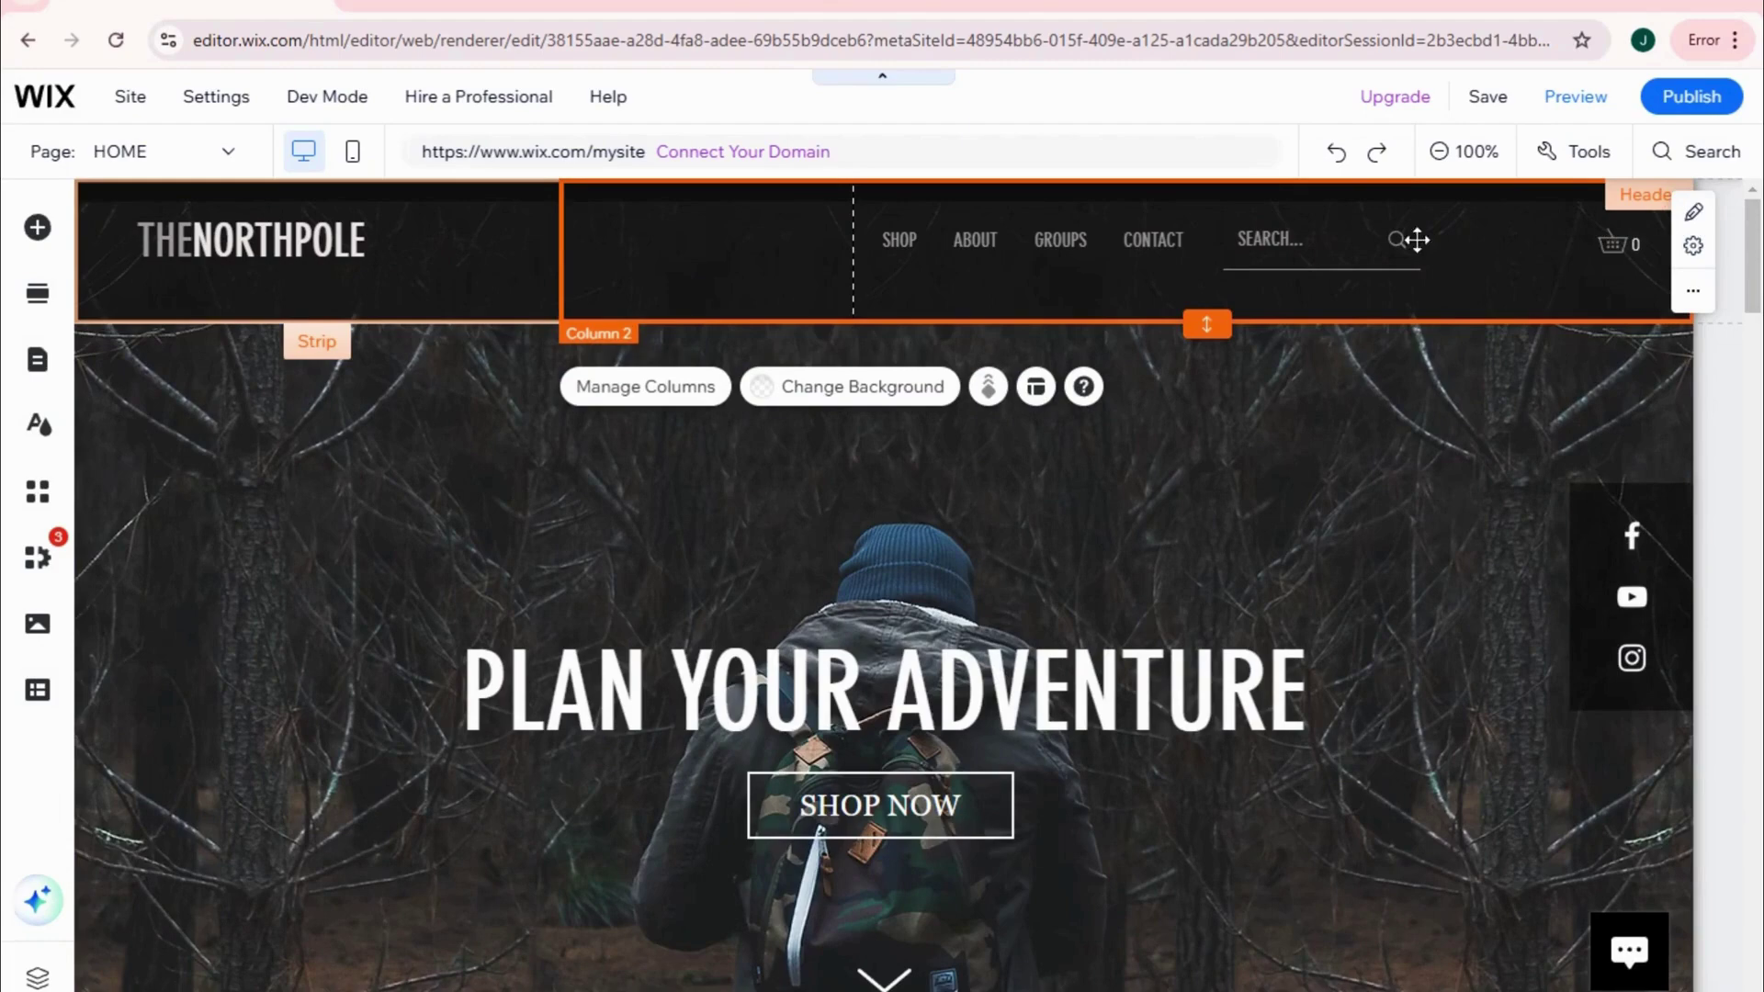
Step: Move the header's cart icon closer to the search bar, into the space freed by the login bar, and deselect it
{"action": "left_click_drag", "start_coordinate": [1621, 243], "coordinate": [1519, 248]}
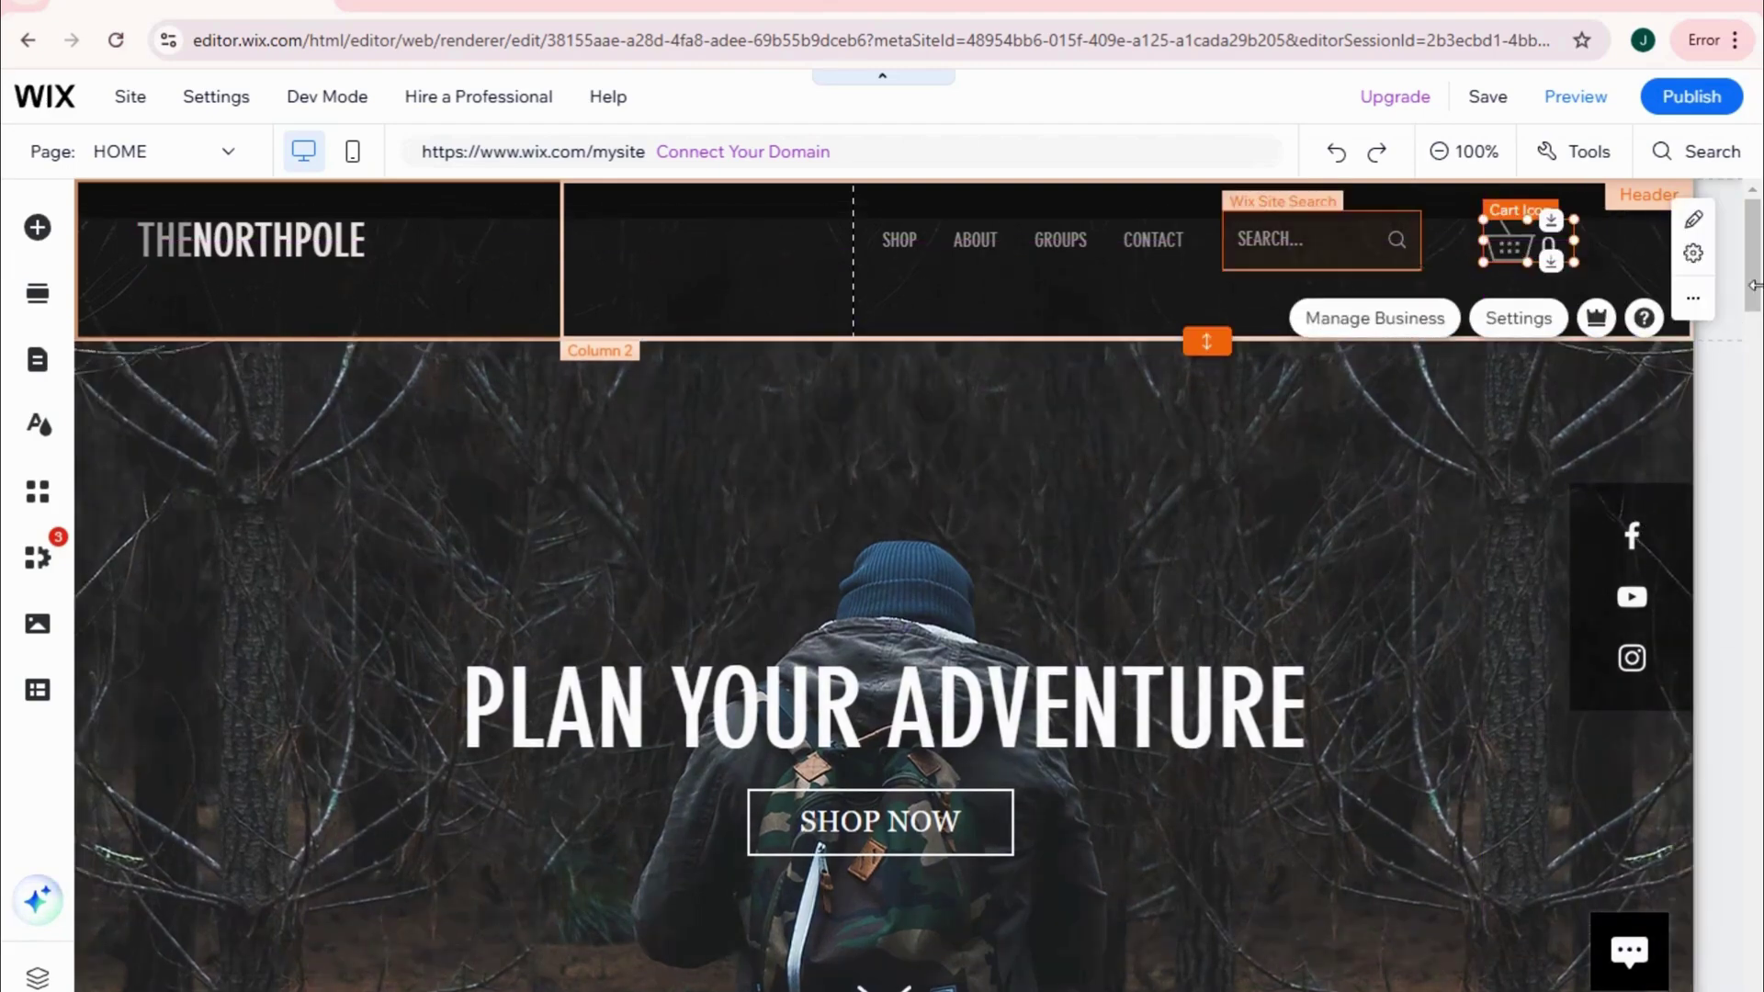
{"action": "left_click", "coordinate": [1667, 246]}
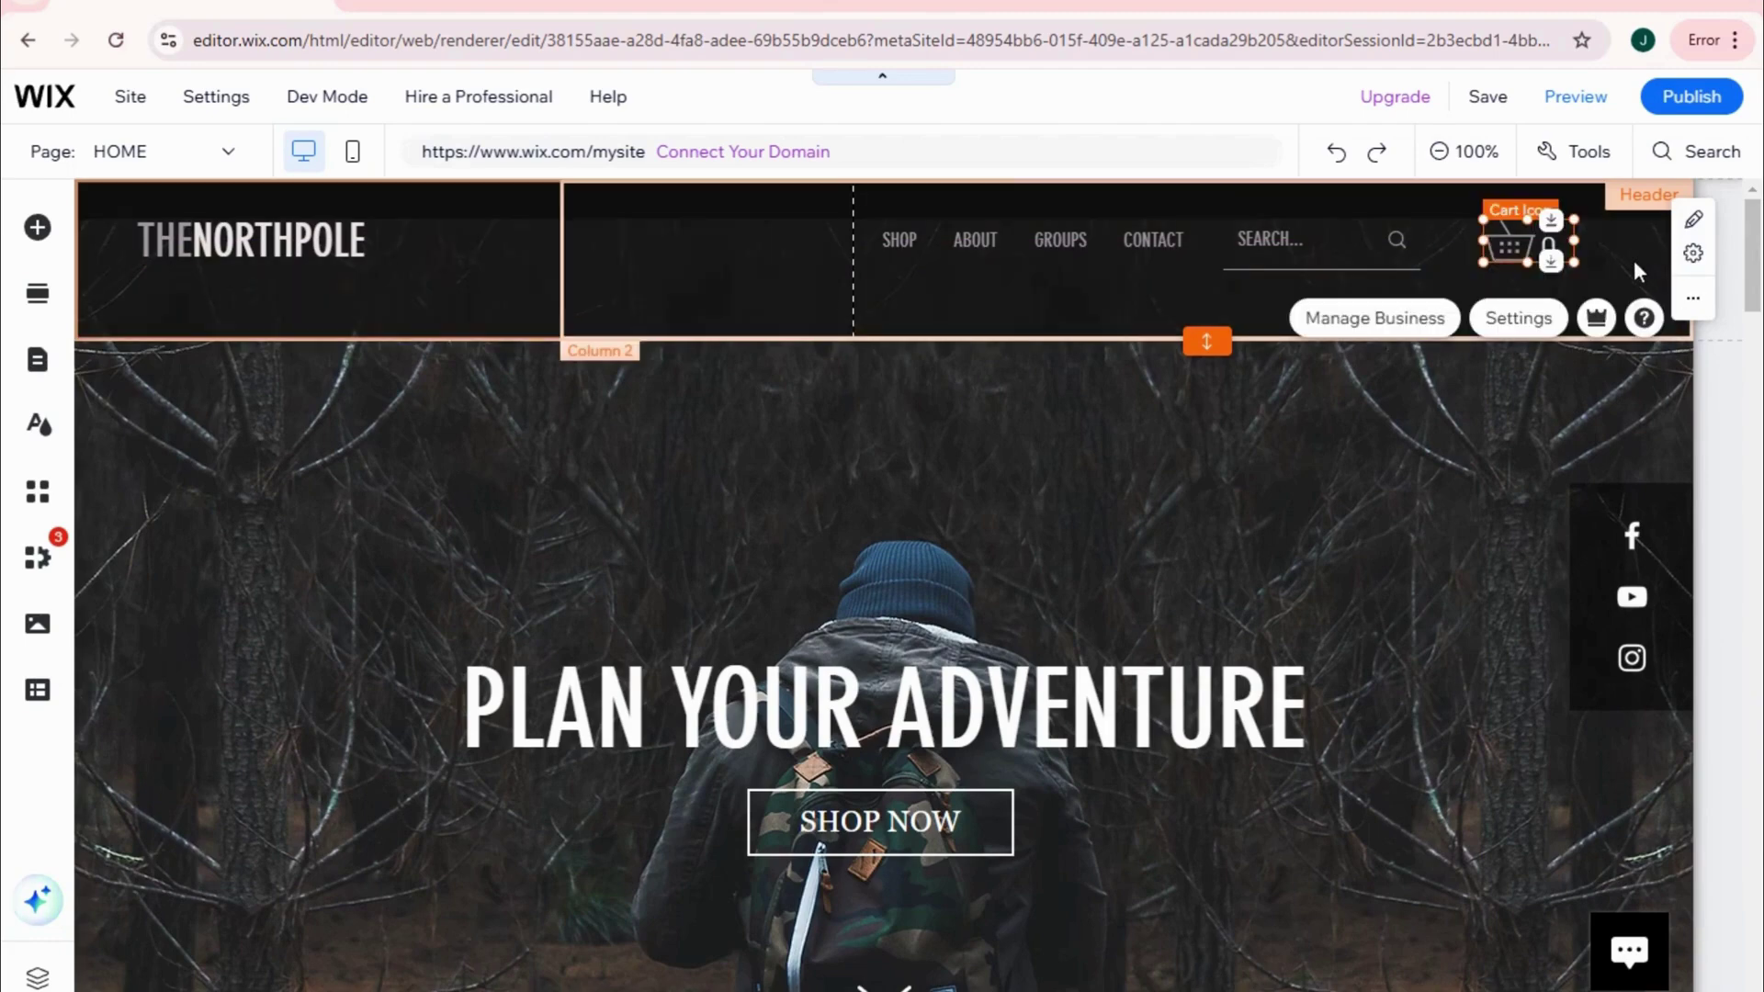
{"action": "left_click", "coordinate": [1633, 261]}
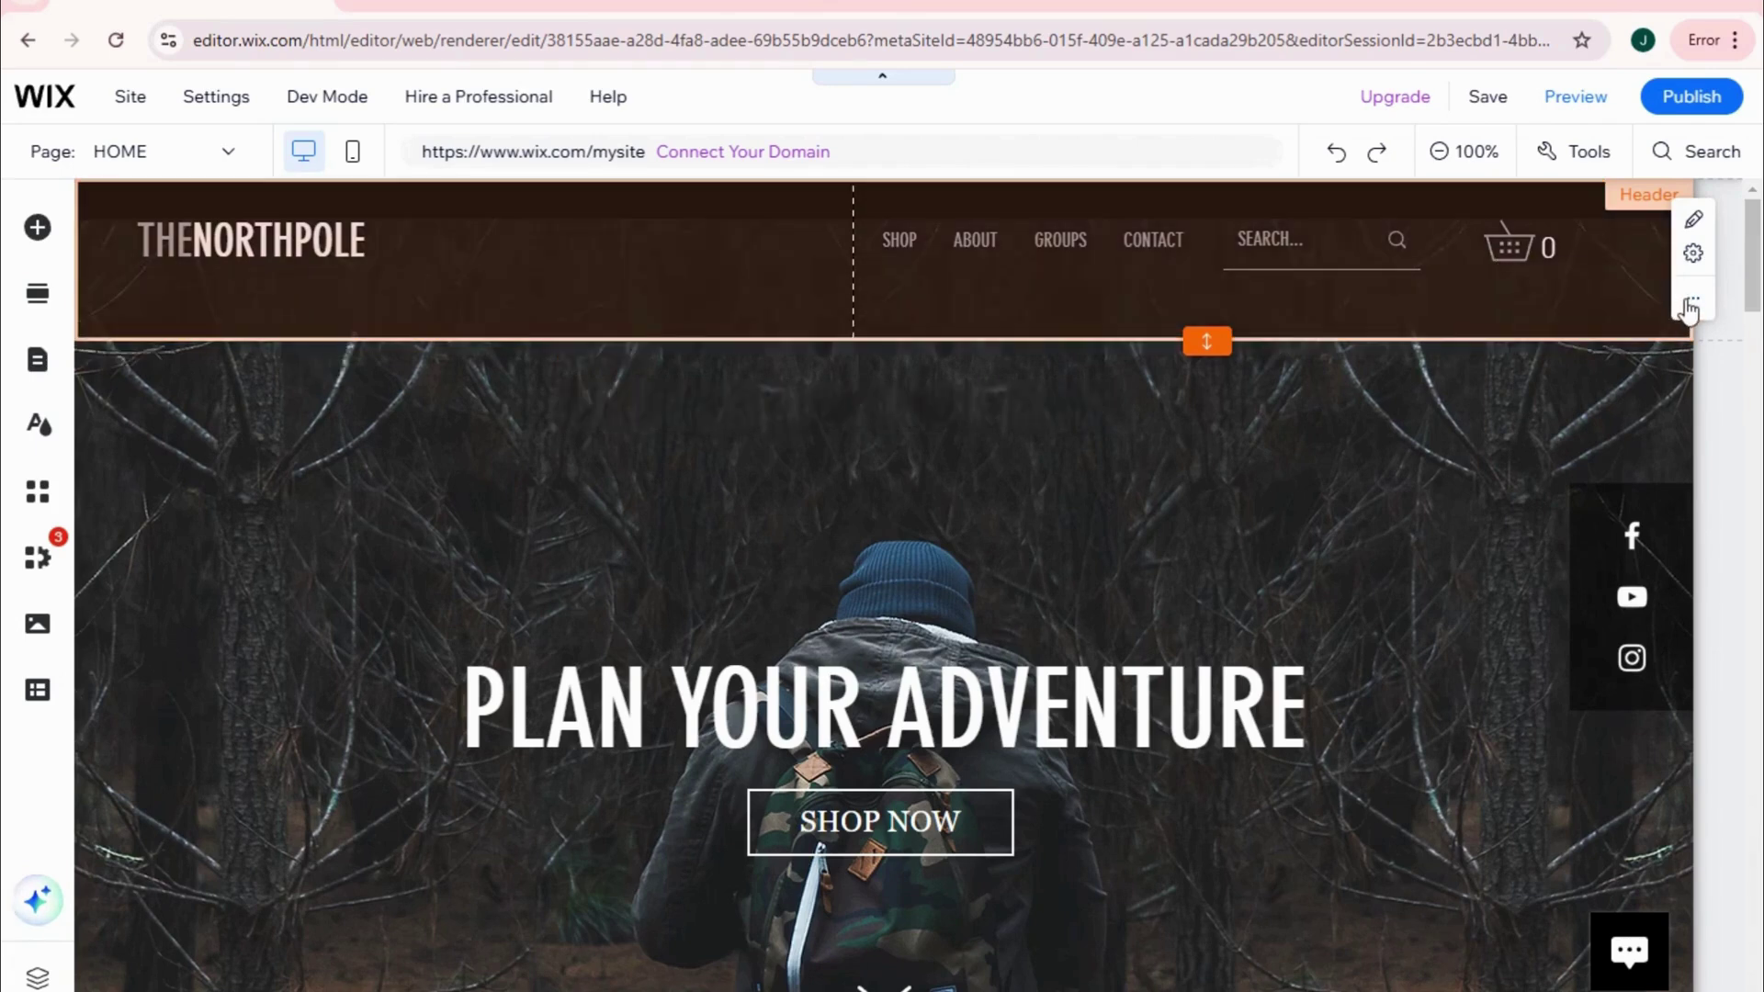
Step: Try the Scrolls with site option in the header scroll settings, return it to Freezes, and close the settings
{"action": "left_click", "coordinate": [1688, 307]}
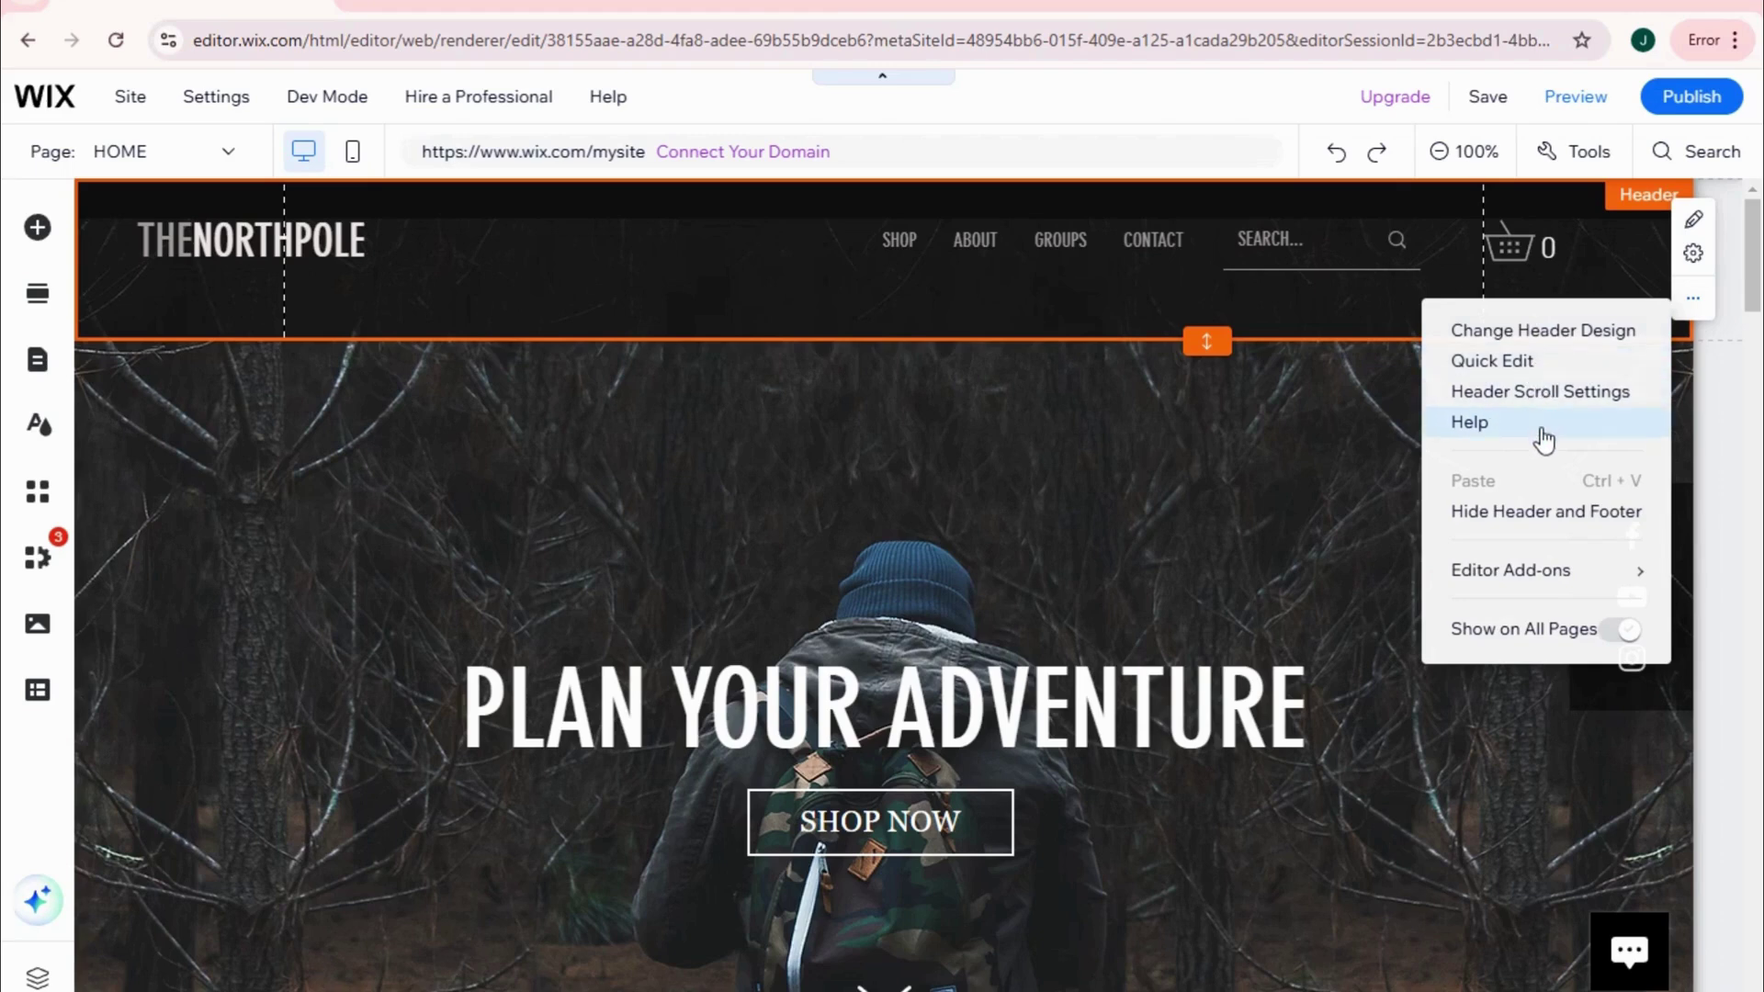
{"action": "mouse_move", "coordinate": [1553, 581]}
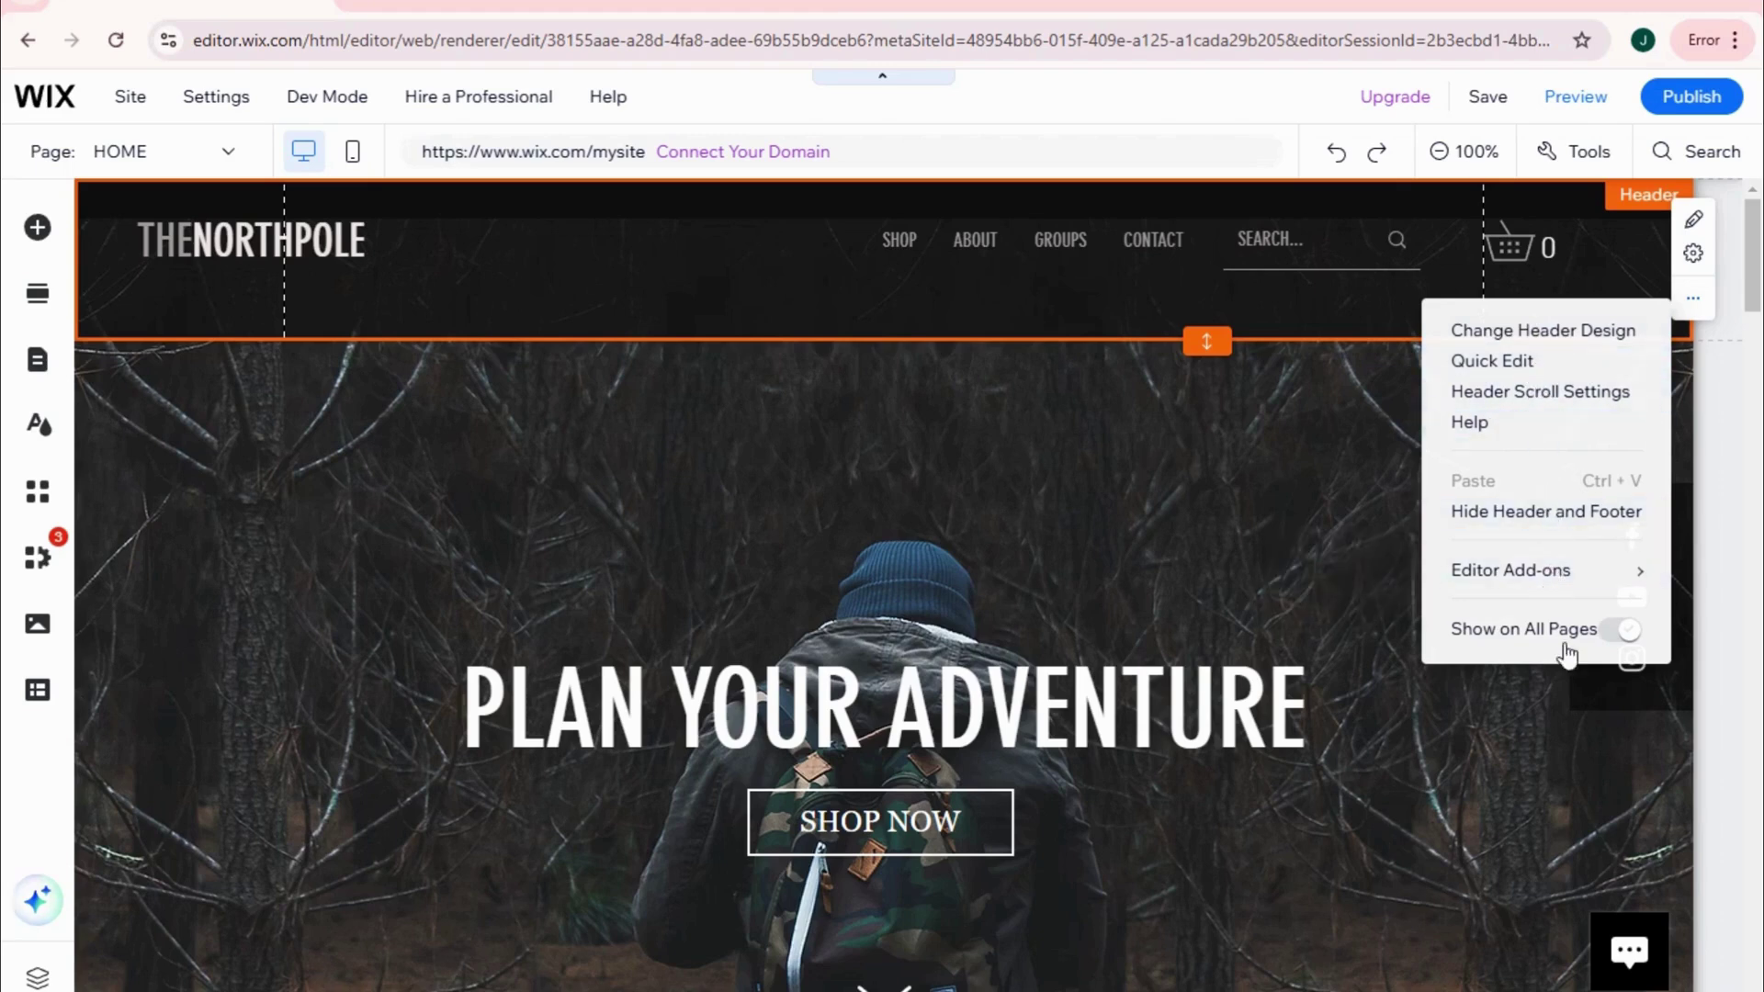
{"action": "left_click", "coordinate": [1553, 389]}
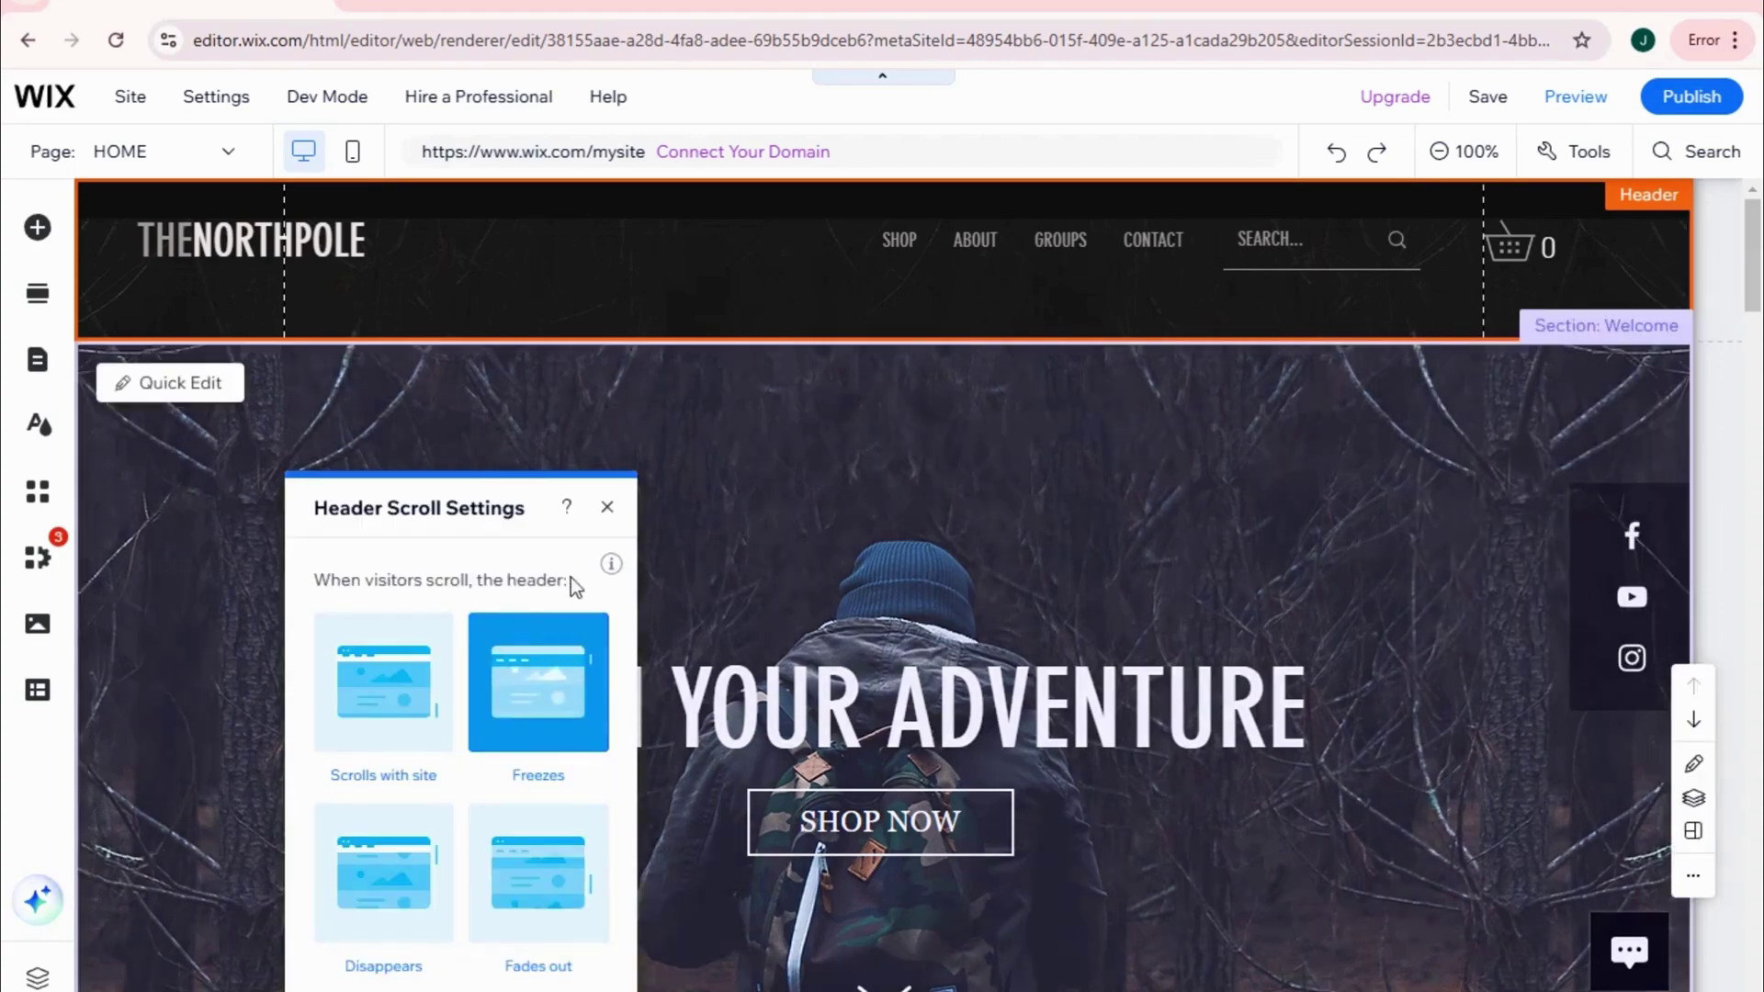
{"action": "left_click", "coordinate": [405, 687]}
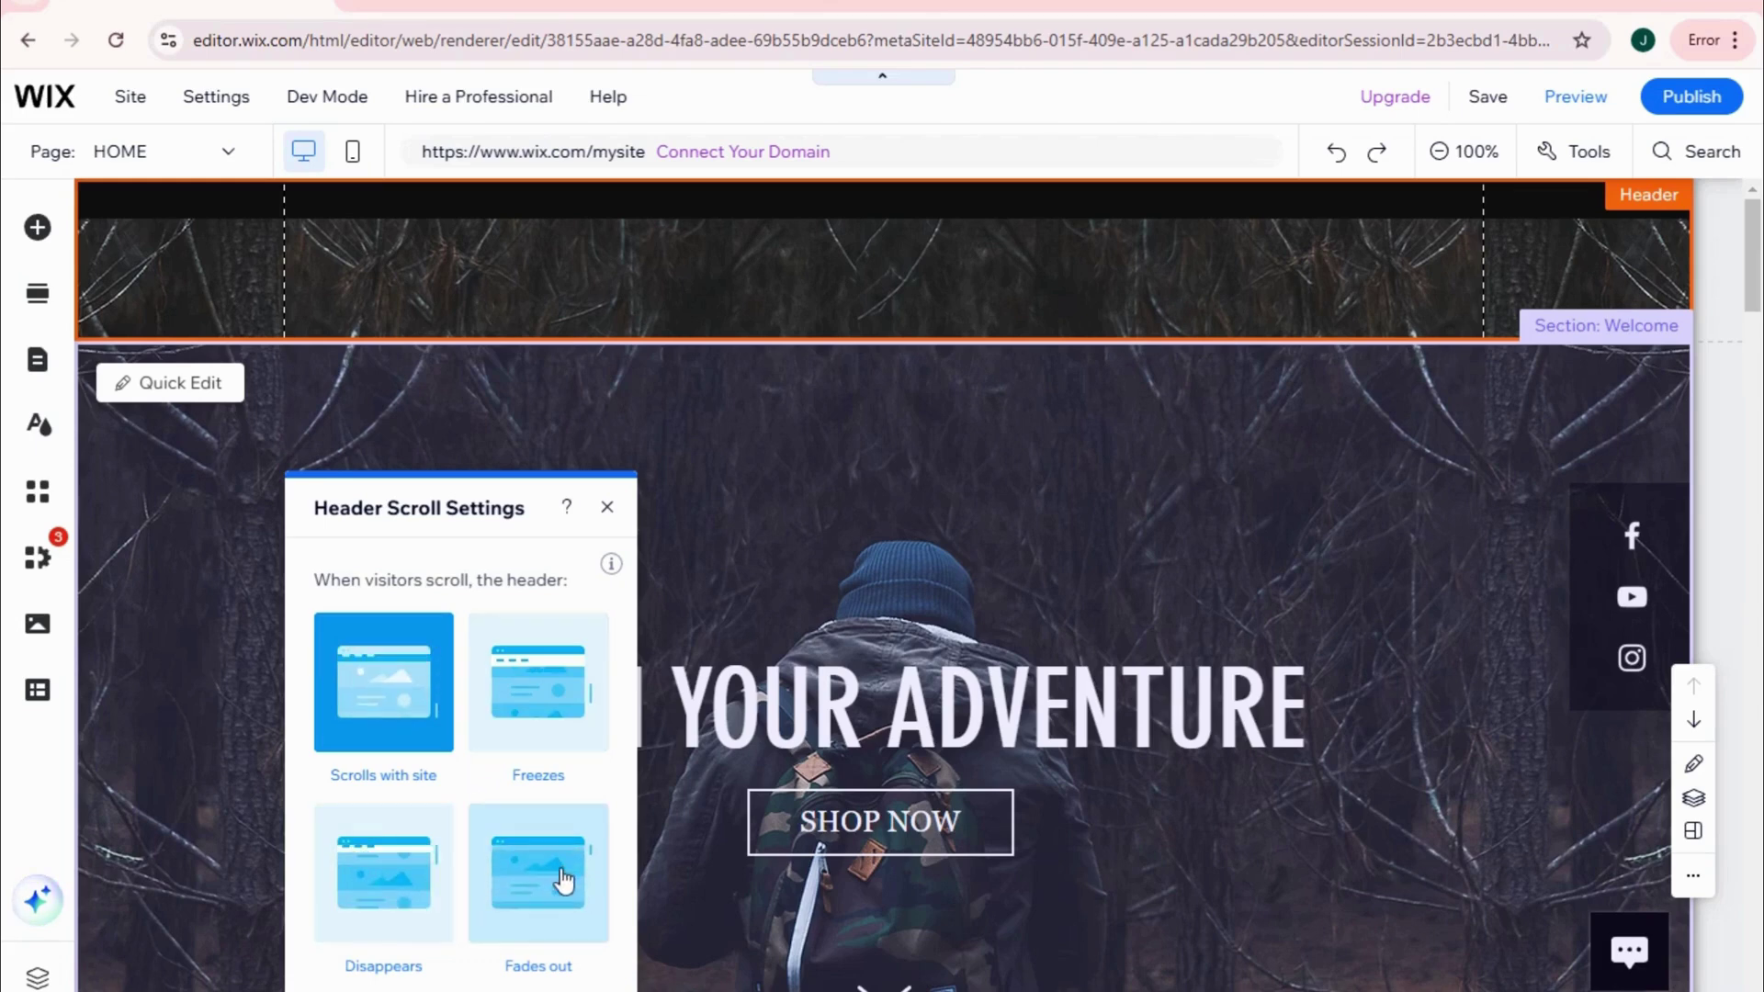
{"action": "left_click", "coordinate": [557, 673]}
{"action": "scroll", "coordinate": [1252, 549], "scroll_direction": "down", "scroll_amount": 5}
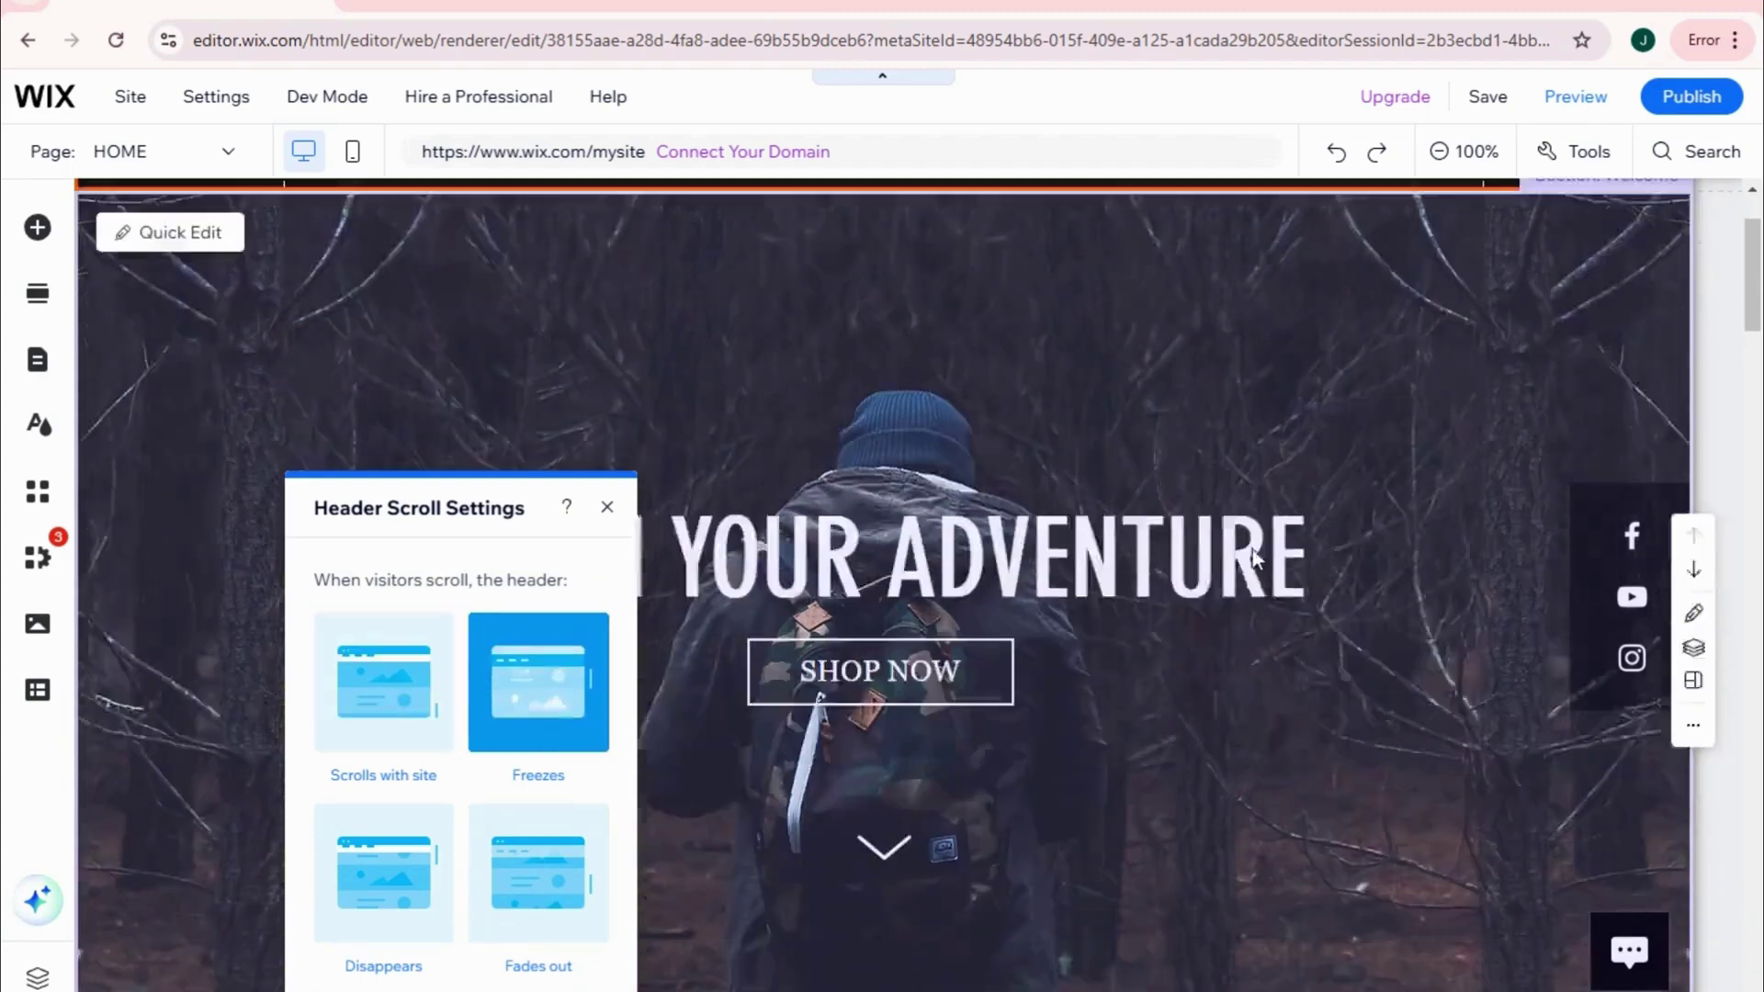
{"action": "scroll", "coordinate": [1252, 548], "scroll_direction": "up", "scroll_amount": 5}
{"action": "scroll", "coordinate": [1252, 550], "scroll_direction": "down", "scroll_amount": 4}
{"action": "scroll", "coordinate": [1251, 550], "scroll_direction": "up", "scroll_amount": 5}
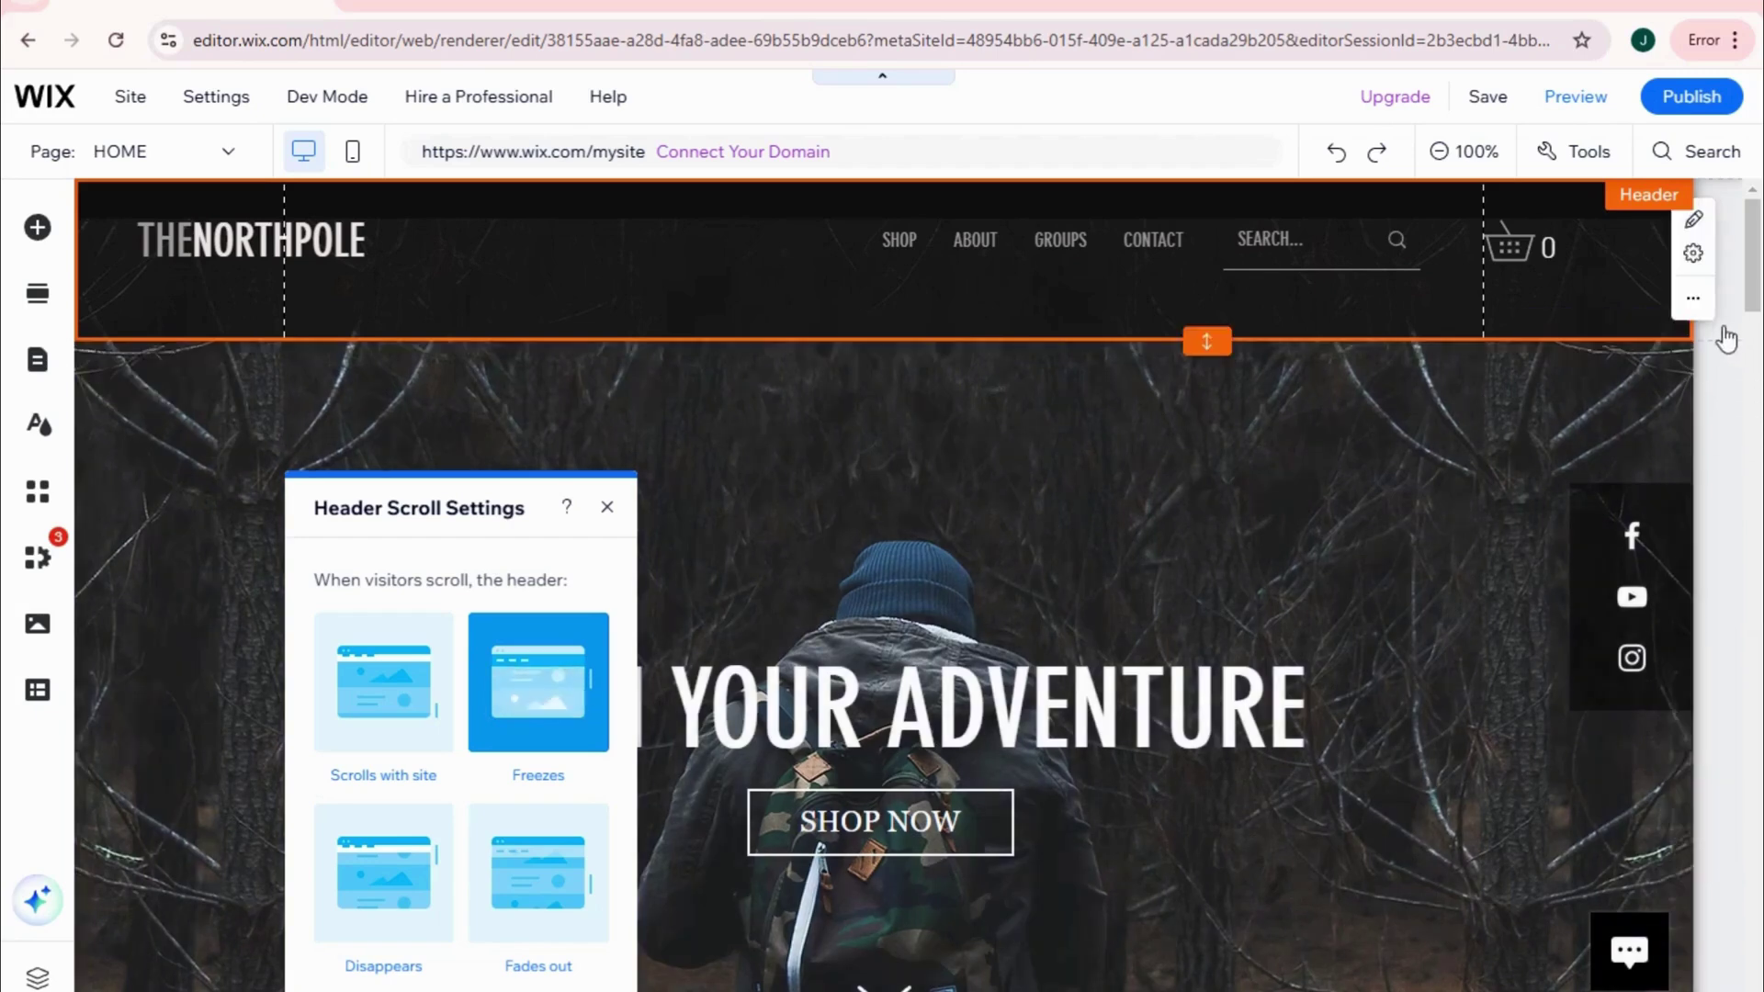
{"action": "left_click", "coordinate": [519, 262]}
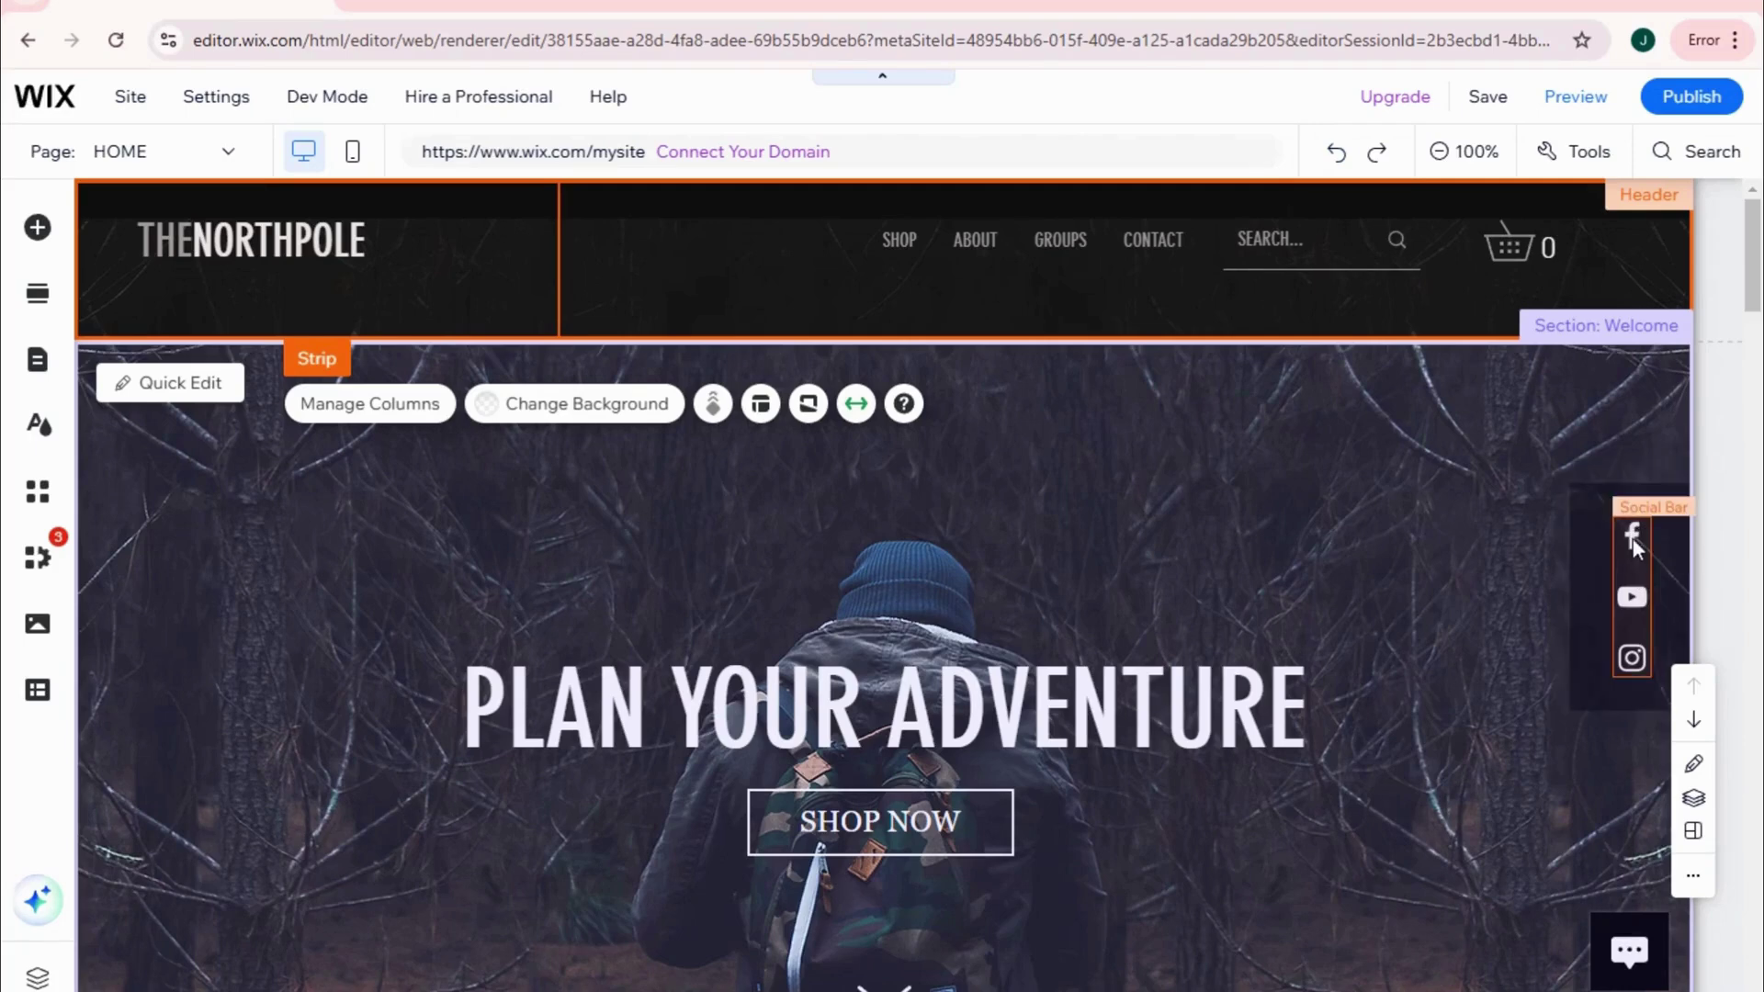
Step: Add the blue Facebook icon from Media from Wix to the social bar and select the white Facebook icon
{"action": "left_click", "coordinate": [1633, 537]}
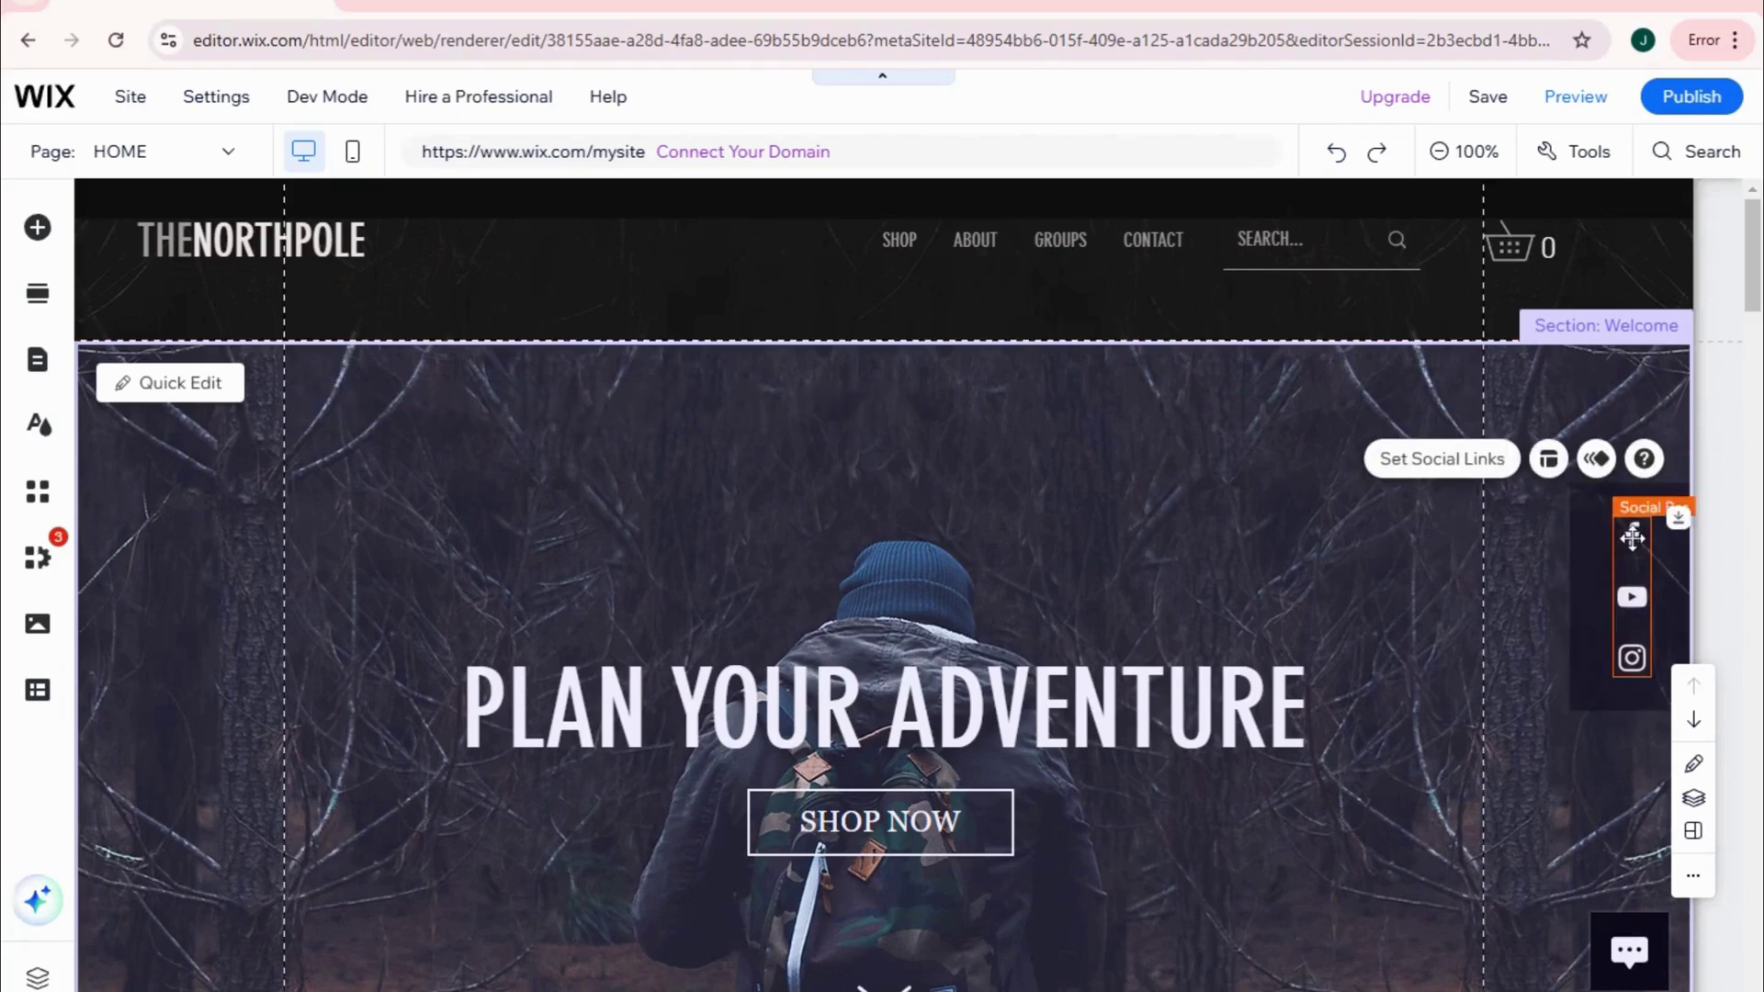
{"action": "left_click", "coordinate": [1447, 459]}
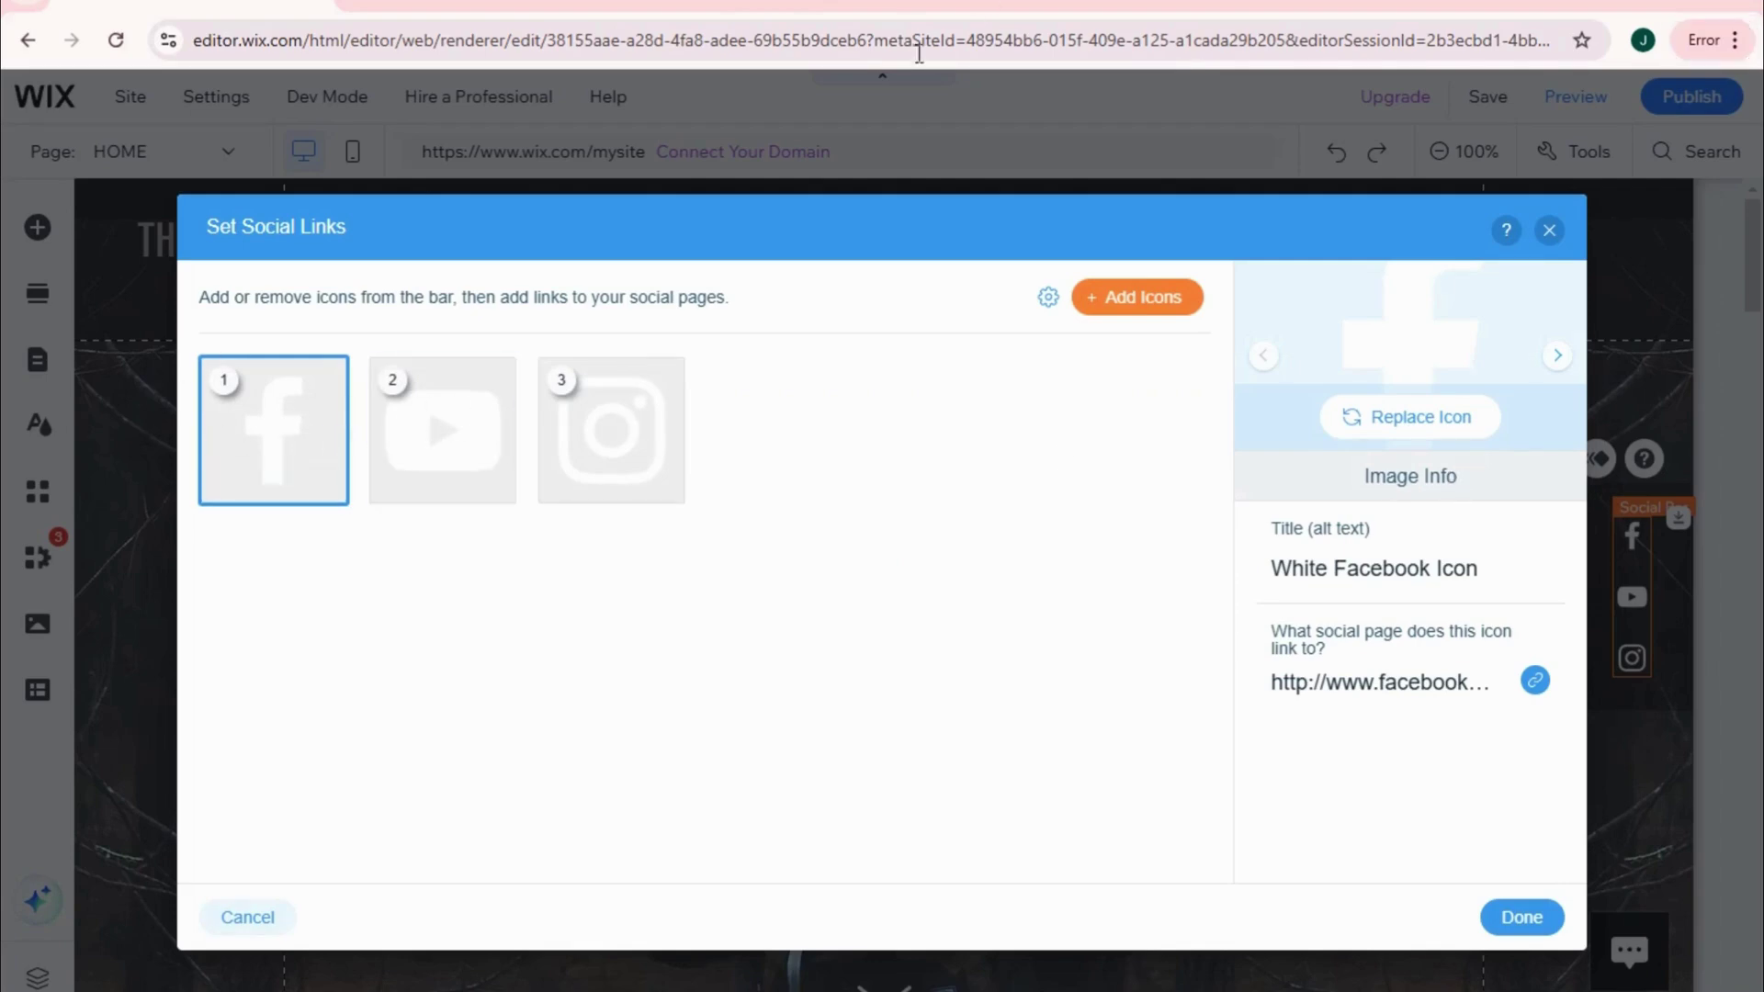
{"action": "left_click", "coordinate": [1142, 291]}
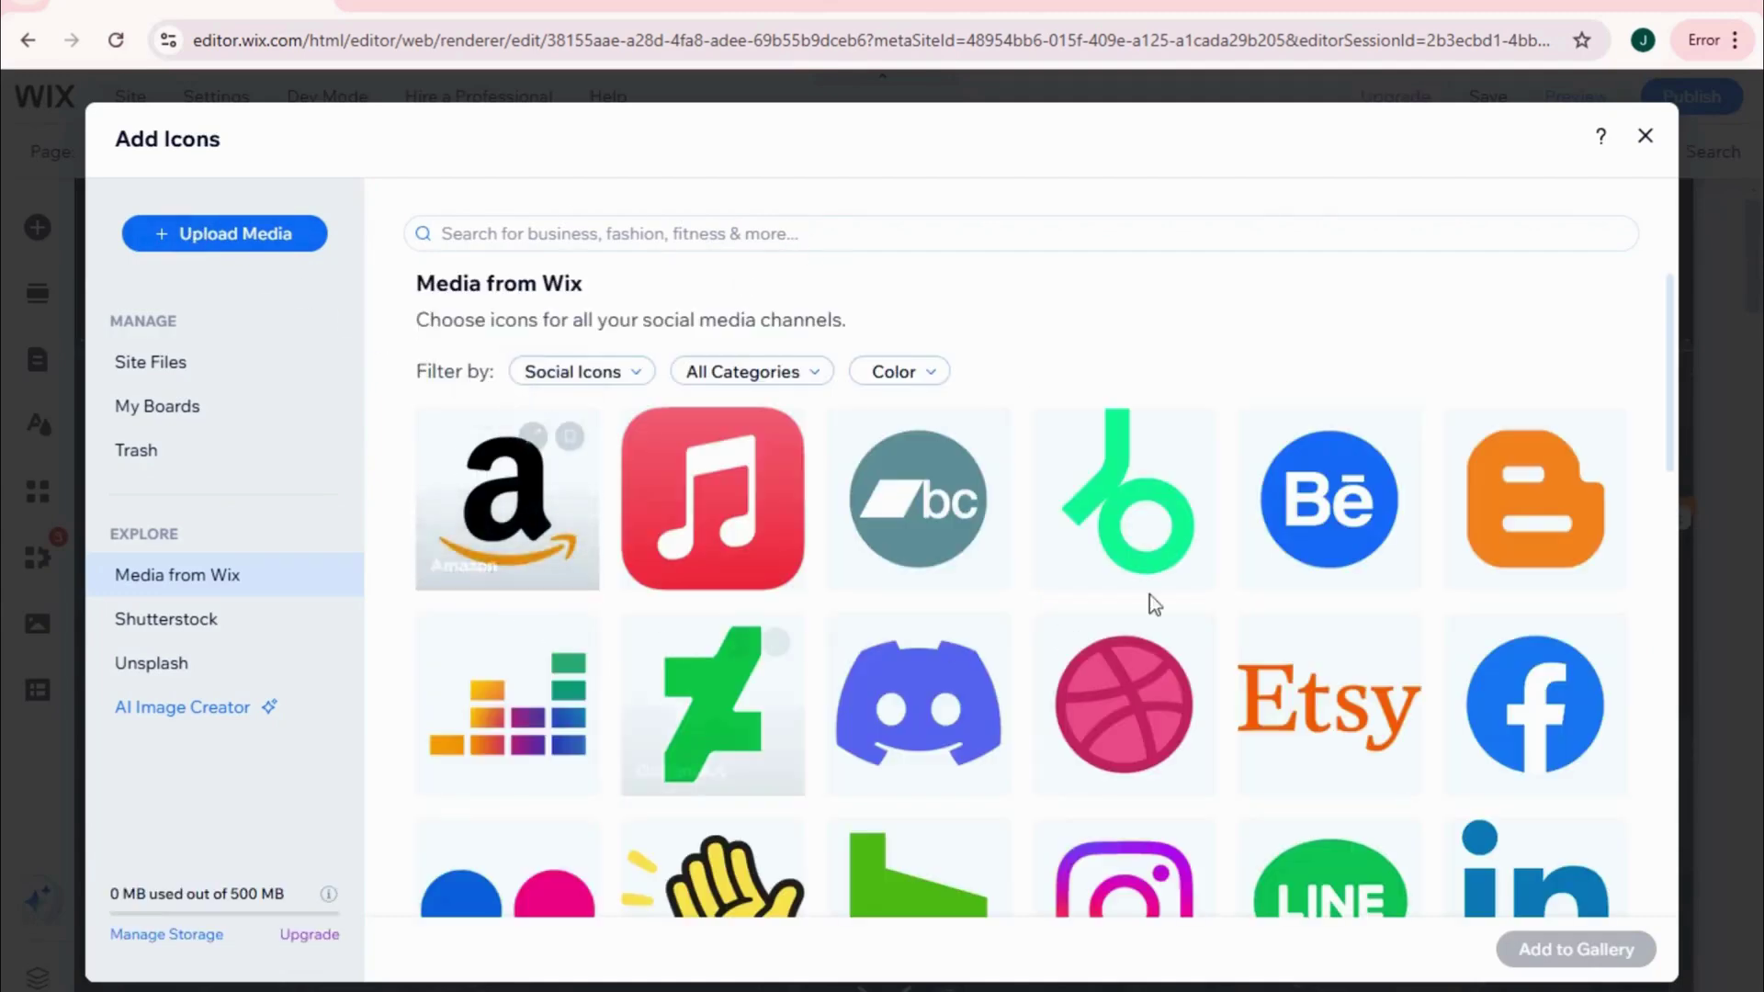
{"action": "left_click", "coordinate": [1580, 714]}
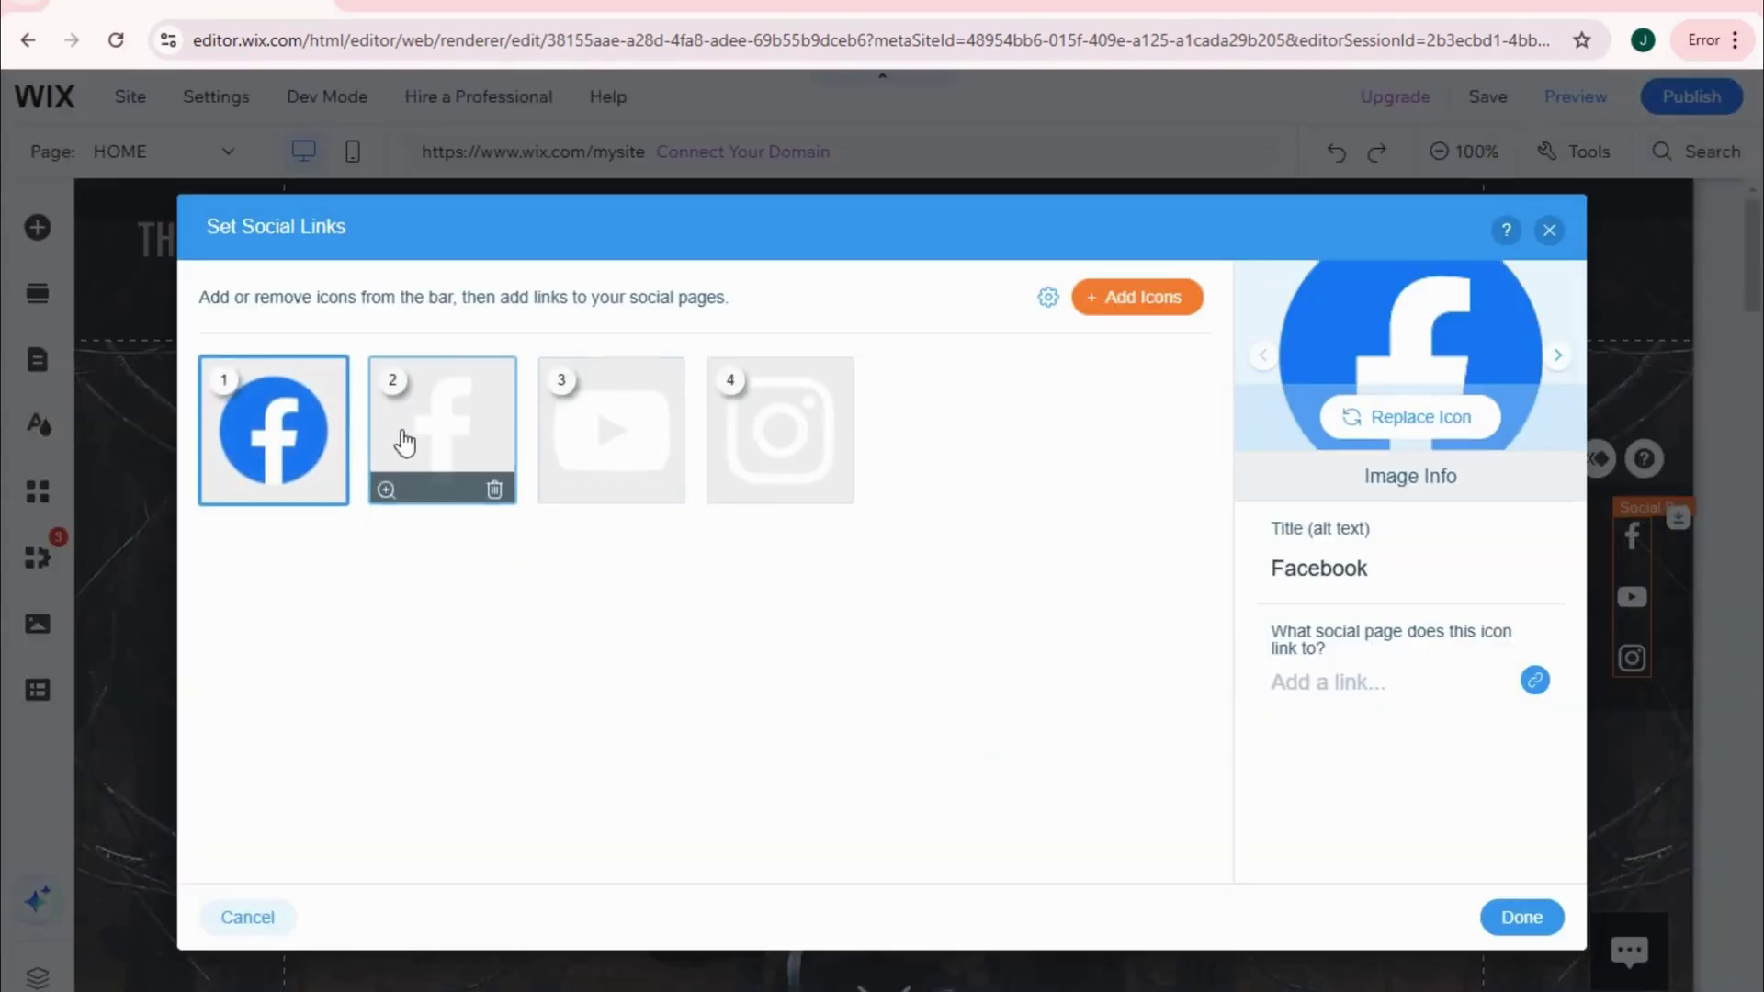
{"action": "left_click", "coordinate": [405, 441]}
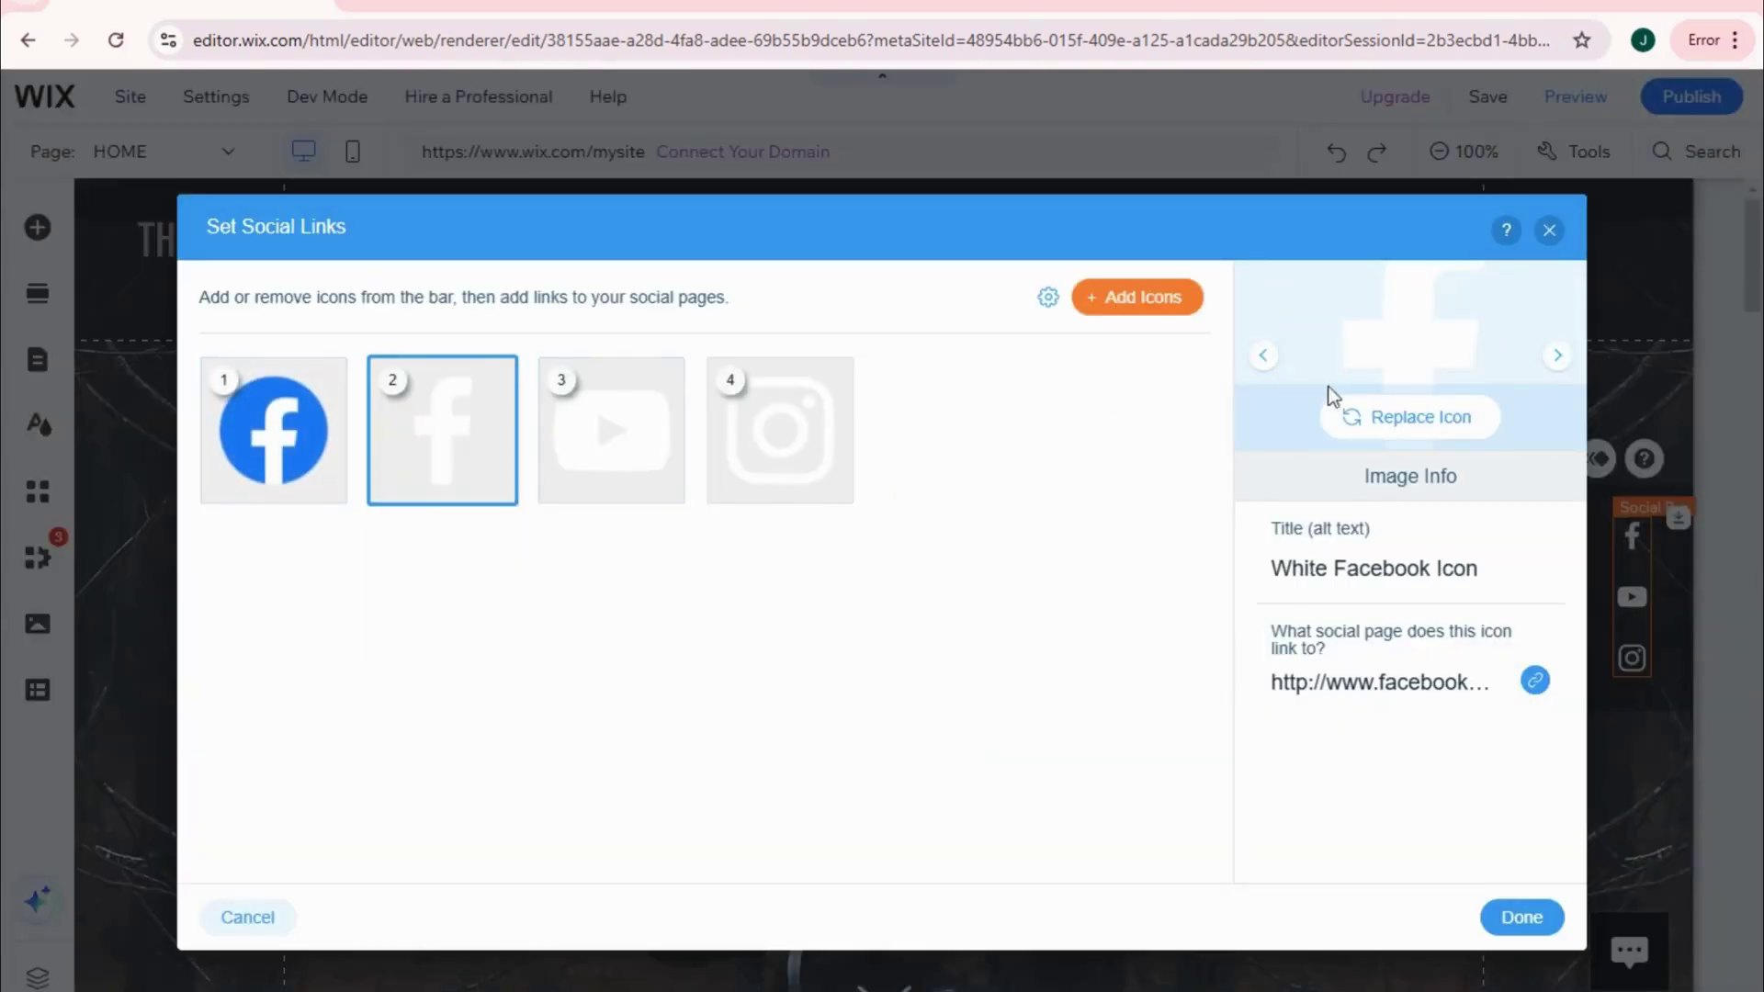
{"action": "mouse_move", "coordinate": [452, 502]}
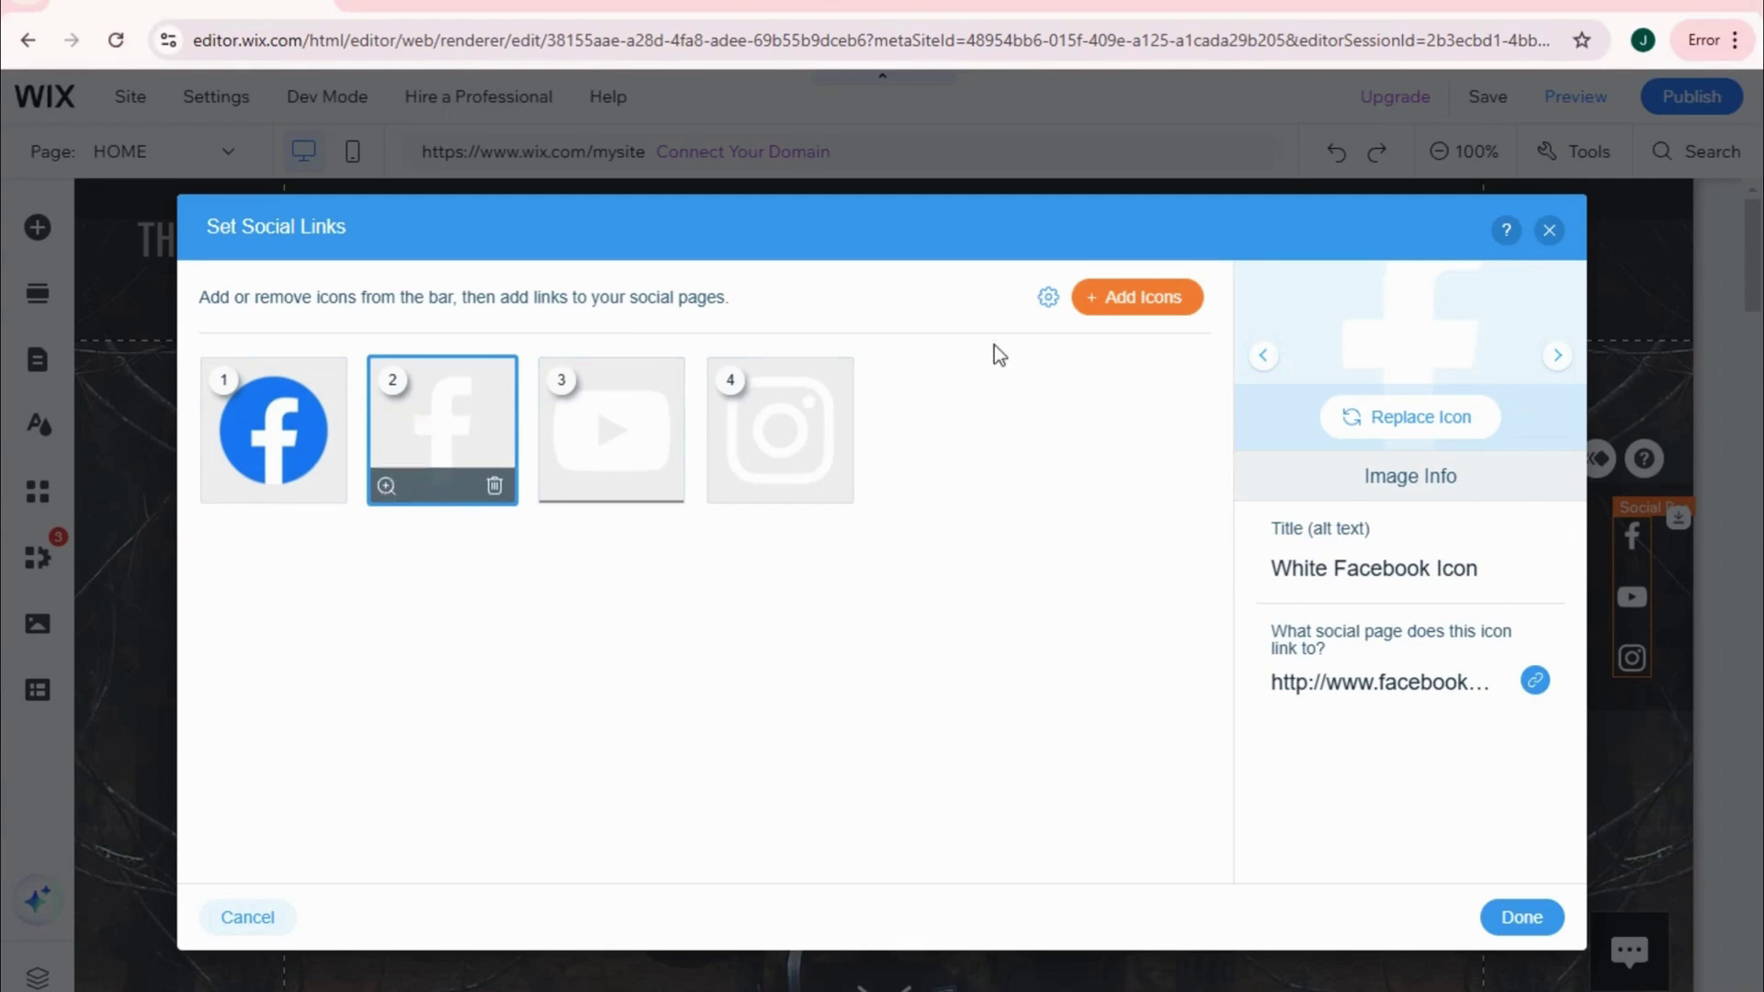
Step: Add the Discord icon from Media from Wix to the social bar's icons
{"action": "left_click", "coordinate": [1139, 297]}
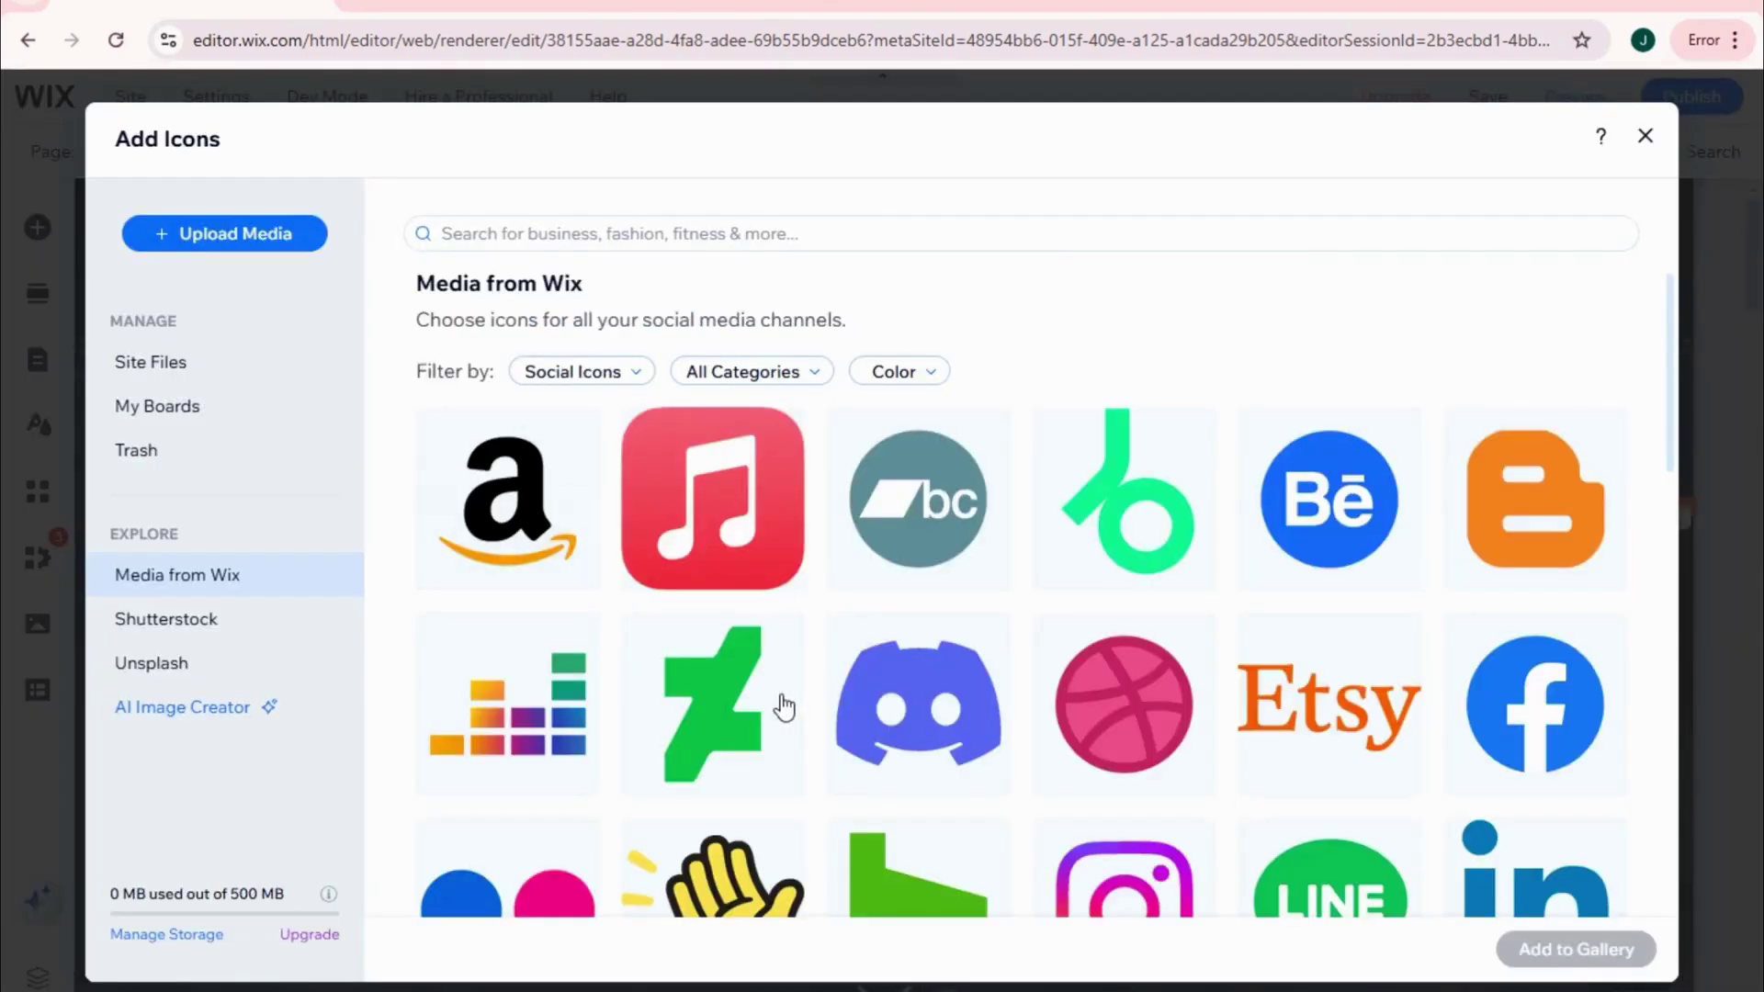
{"action": "scroll", "coordinate": [783, 707], "scroll_direction": "down", "scroll_amount": 3}
{"action": "left_click", "coordinate": [919, 469]}
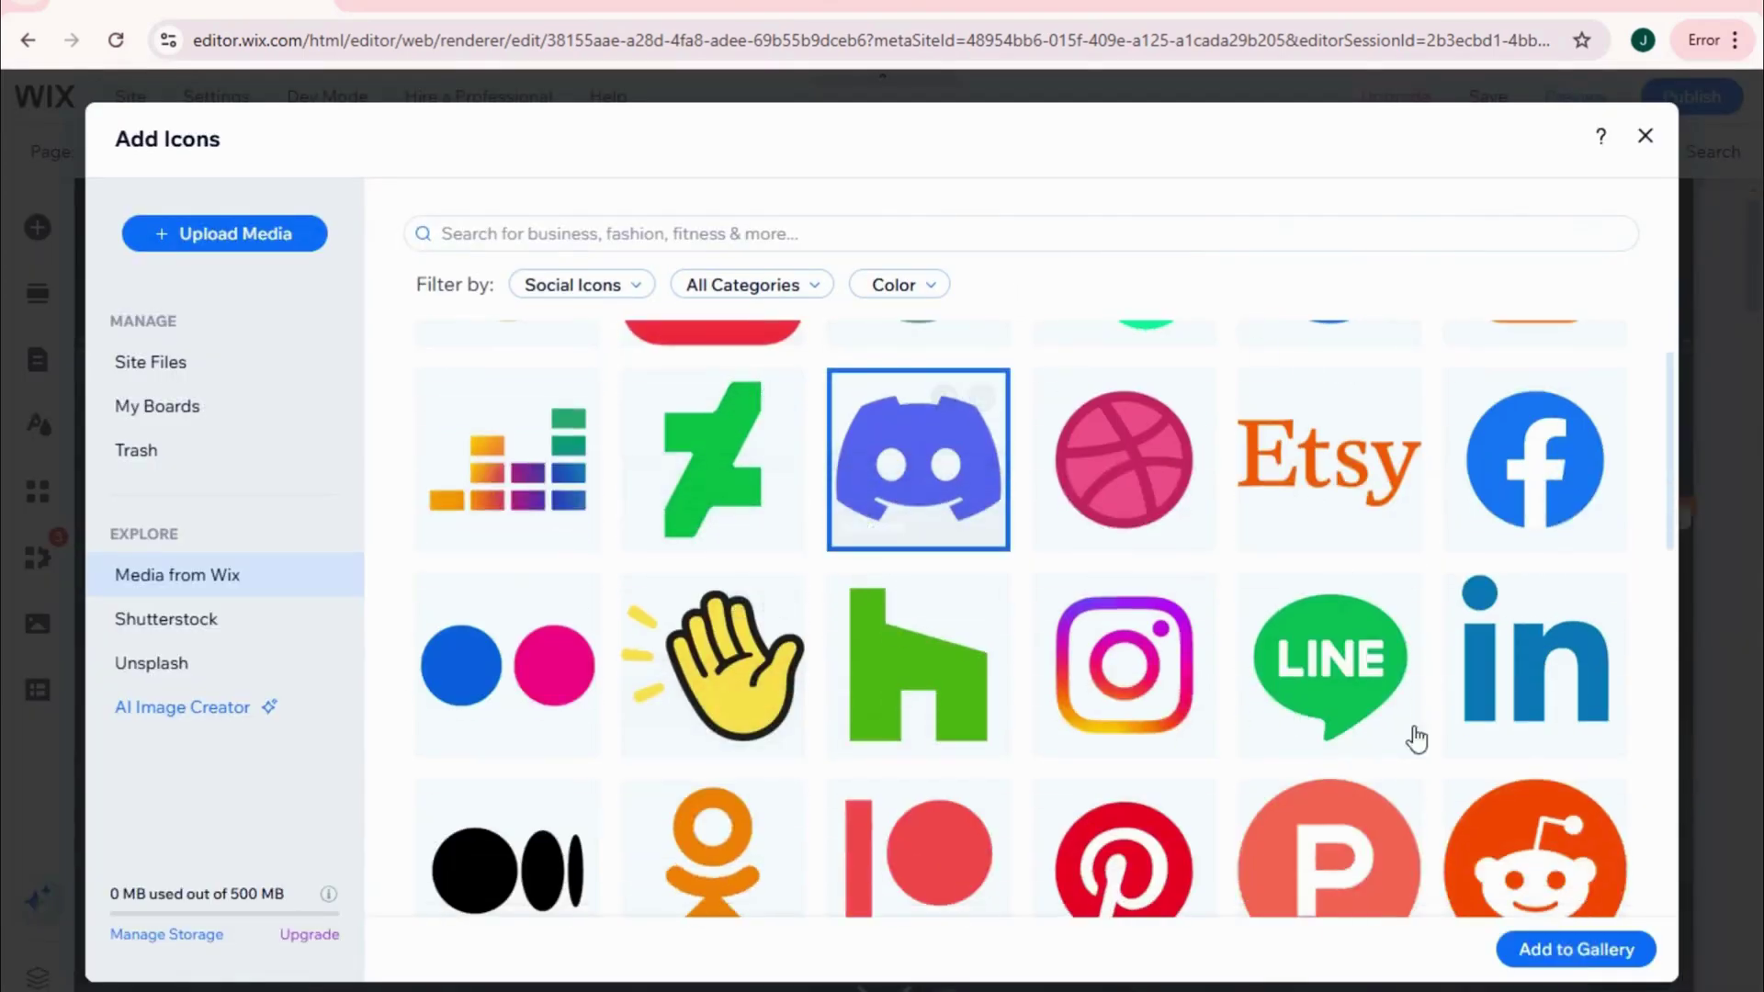
{"action": "left_click", "coordinate": [1577, 950]}
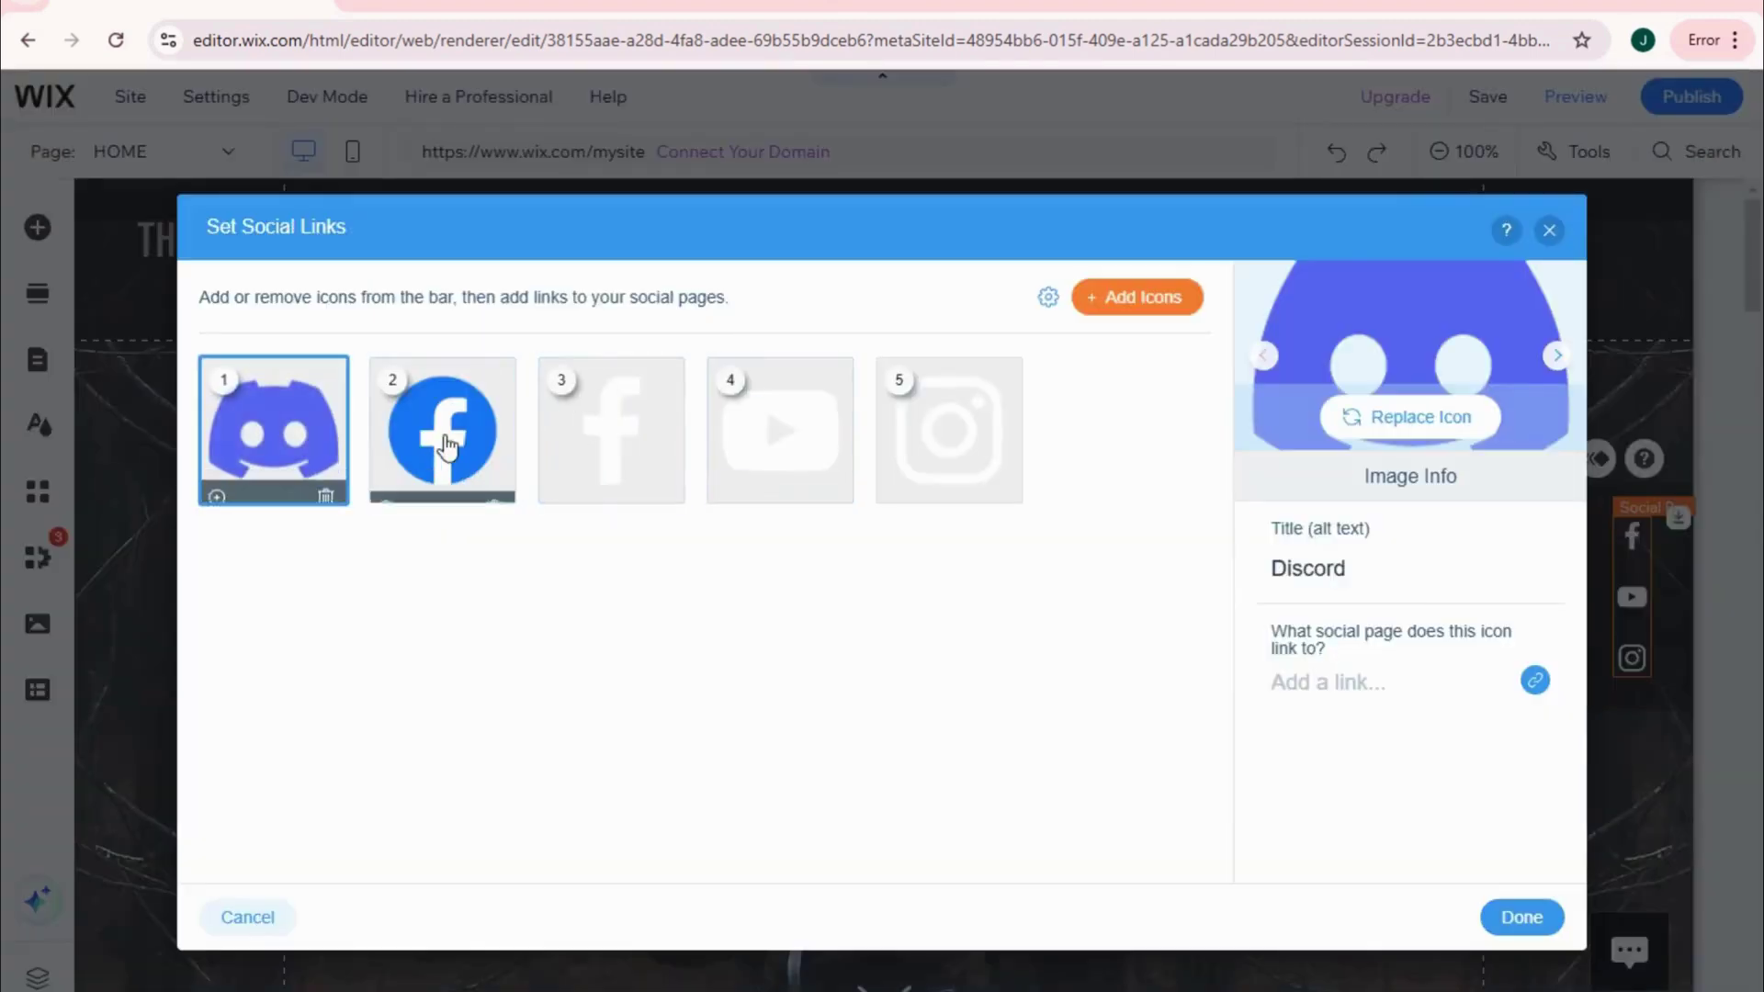
Step: View the web address link options for the blue Facebook icon, leave the link empty, and apply the social bar changes
{"action": "left_click", "coordinate": [448, 447]}
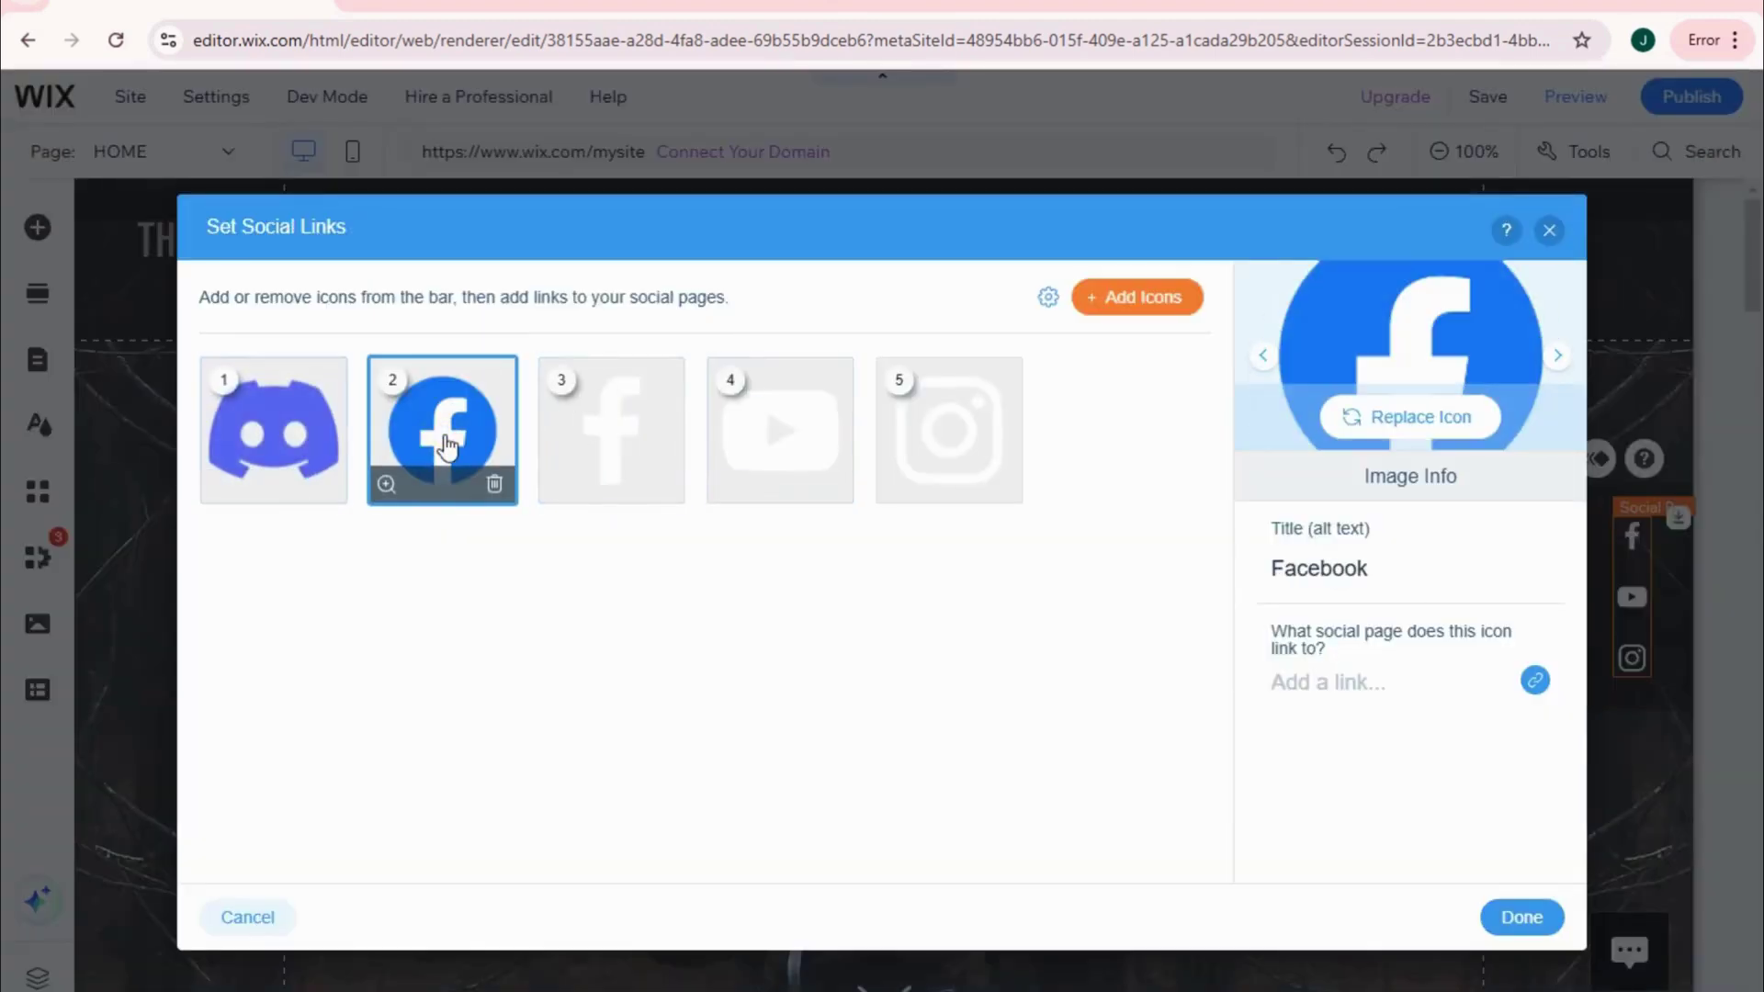
{"action": "left_click", "coordinate": [1358, 685]}
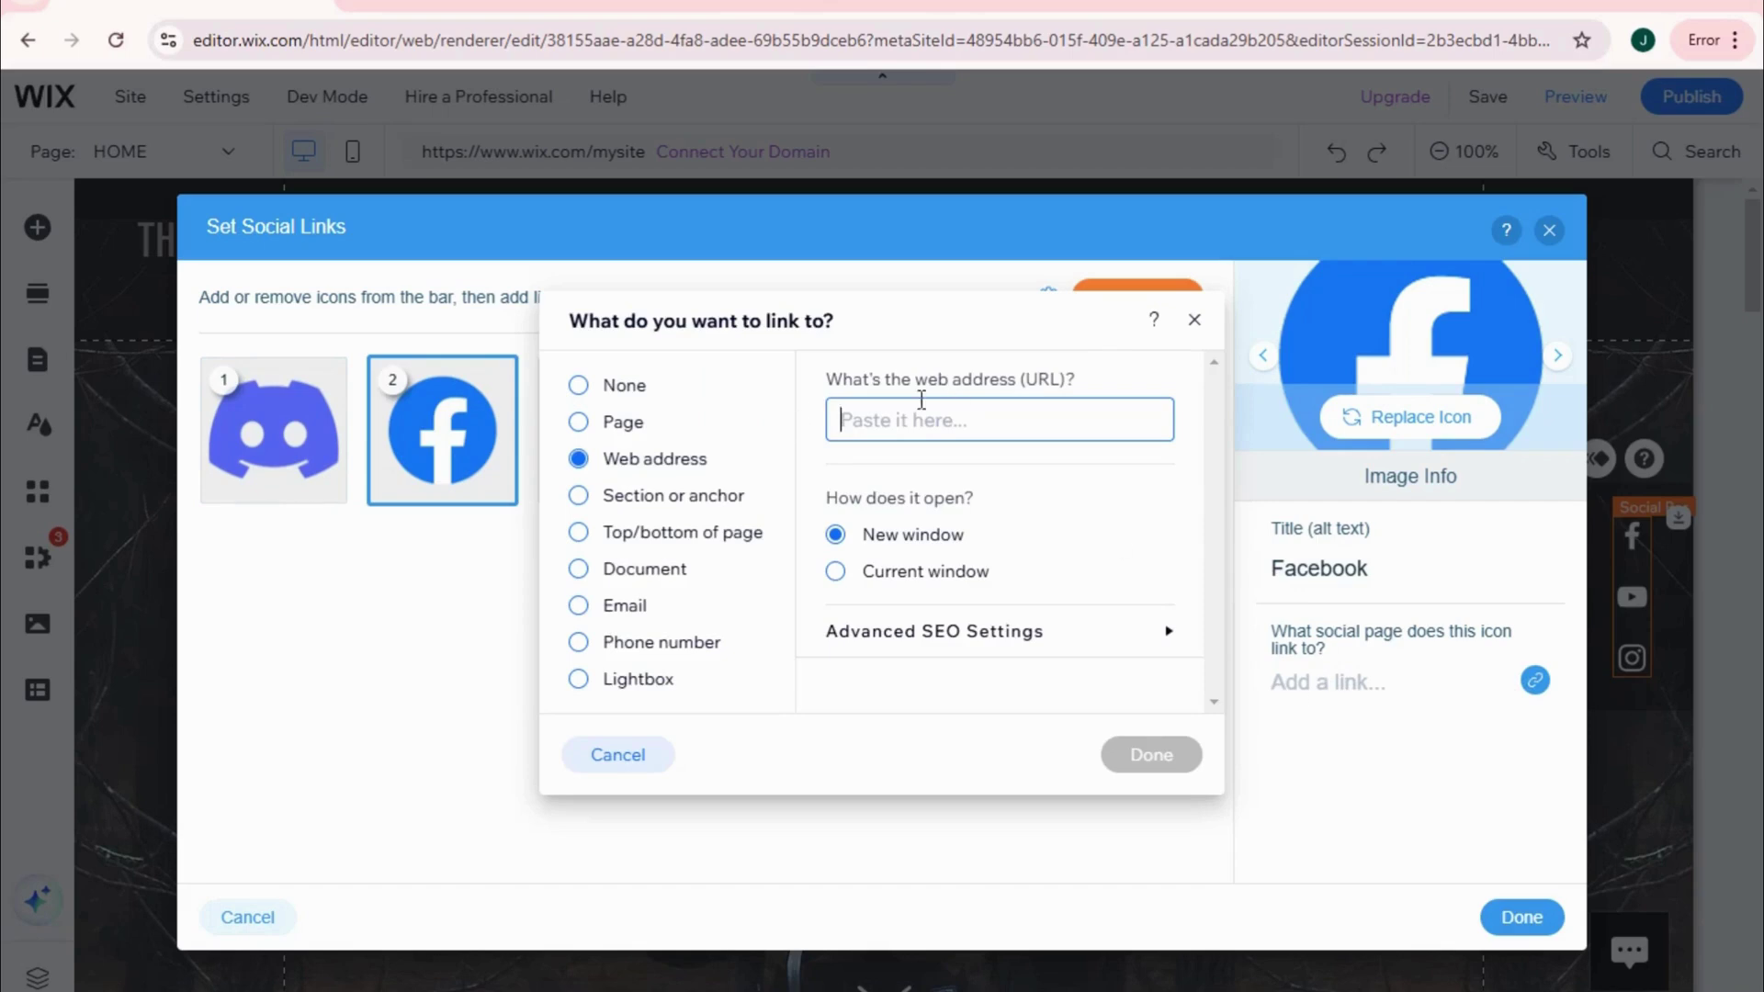
{"action": "right_click", "coordinate": [891, 419]}
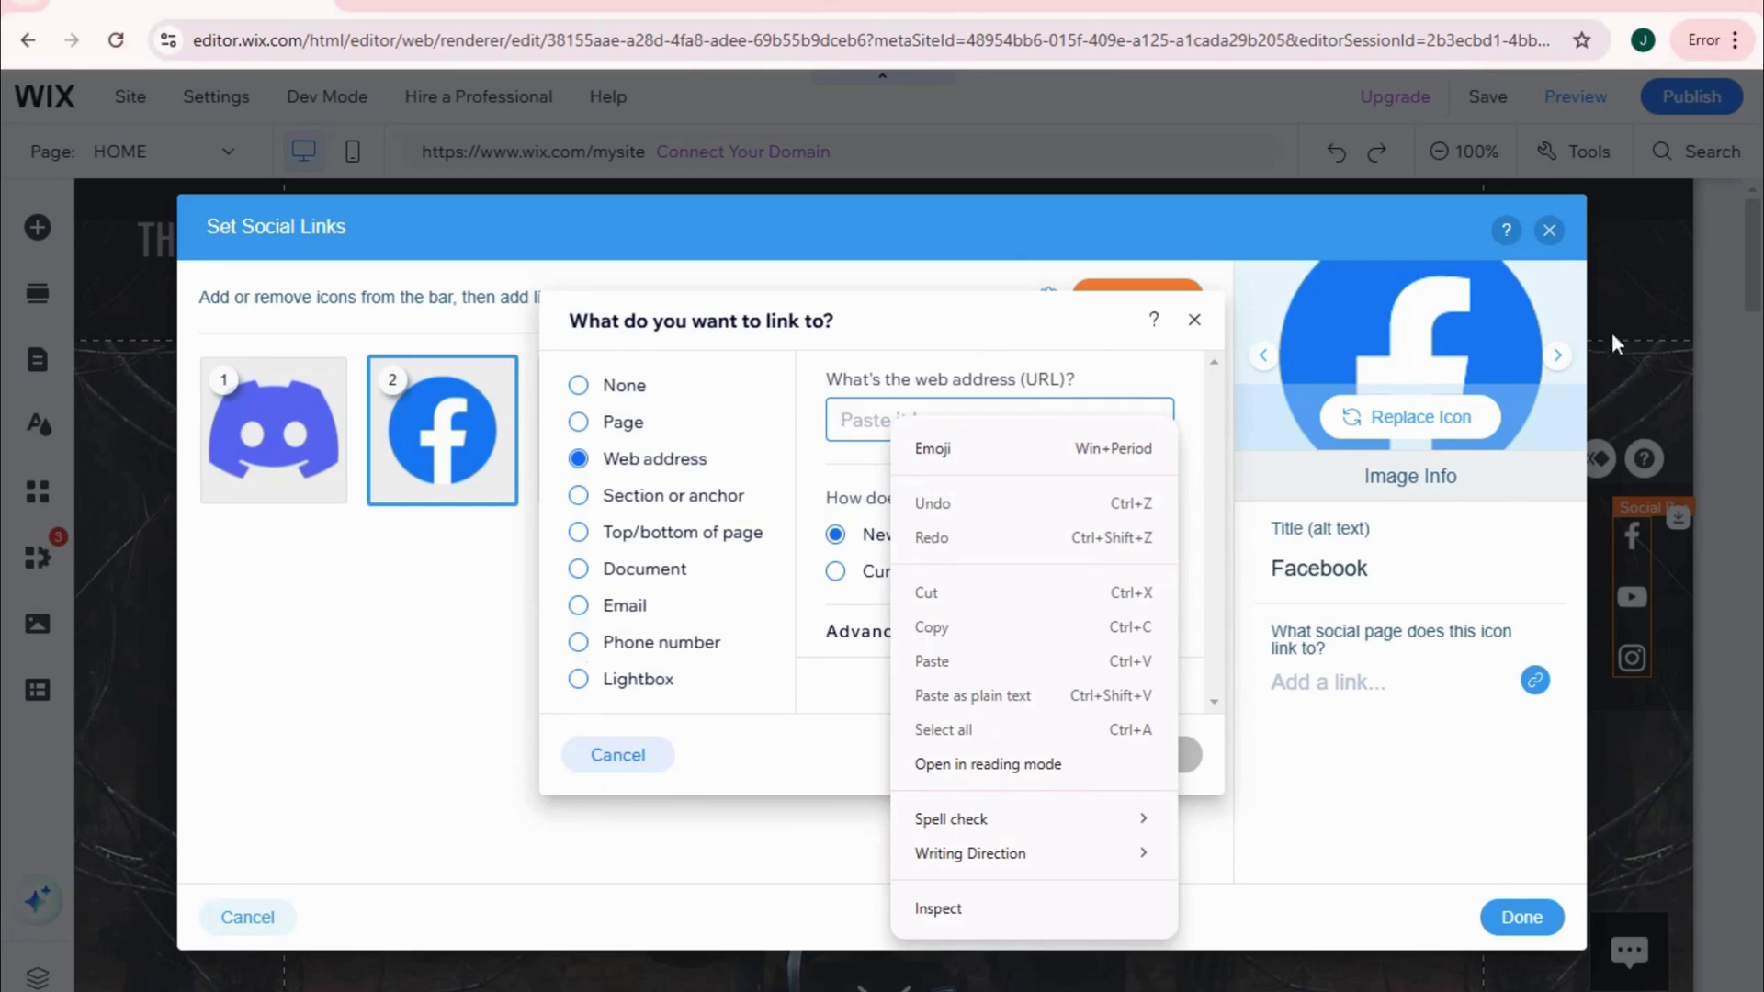
{"action": "left_click", "coordinate": [1420, 262]}
{"action": "left_click", "coordinate": [1521, 917]}
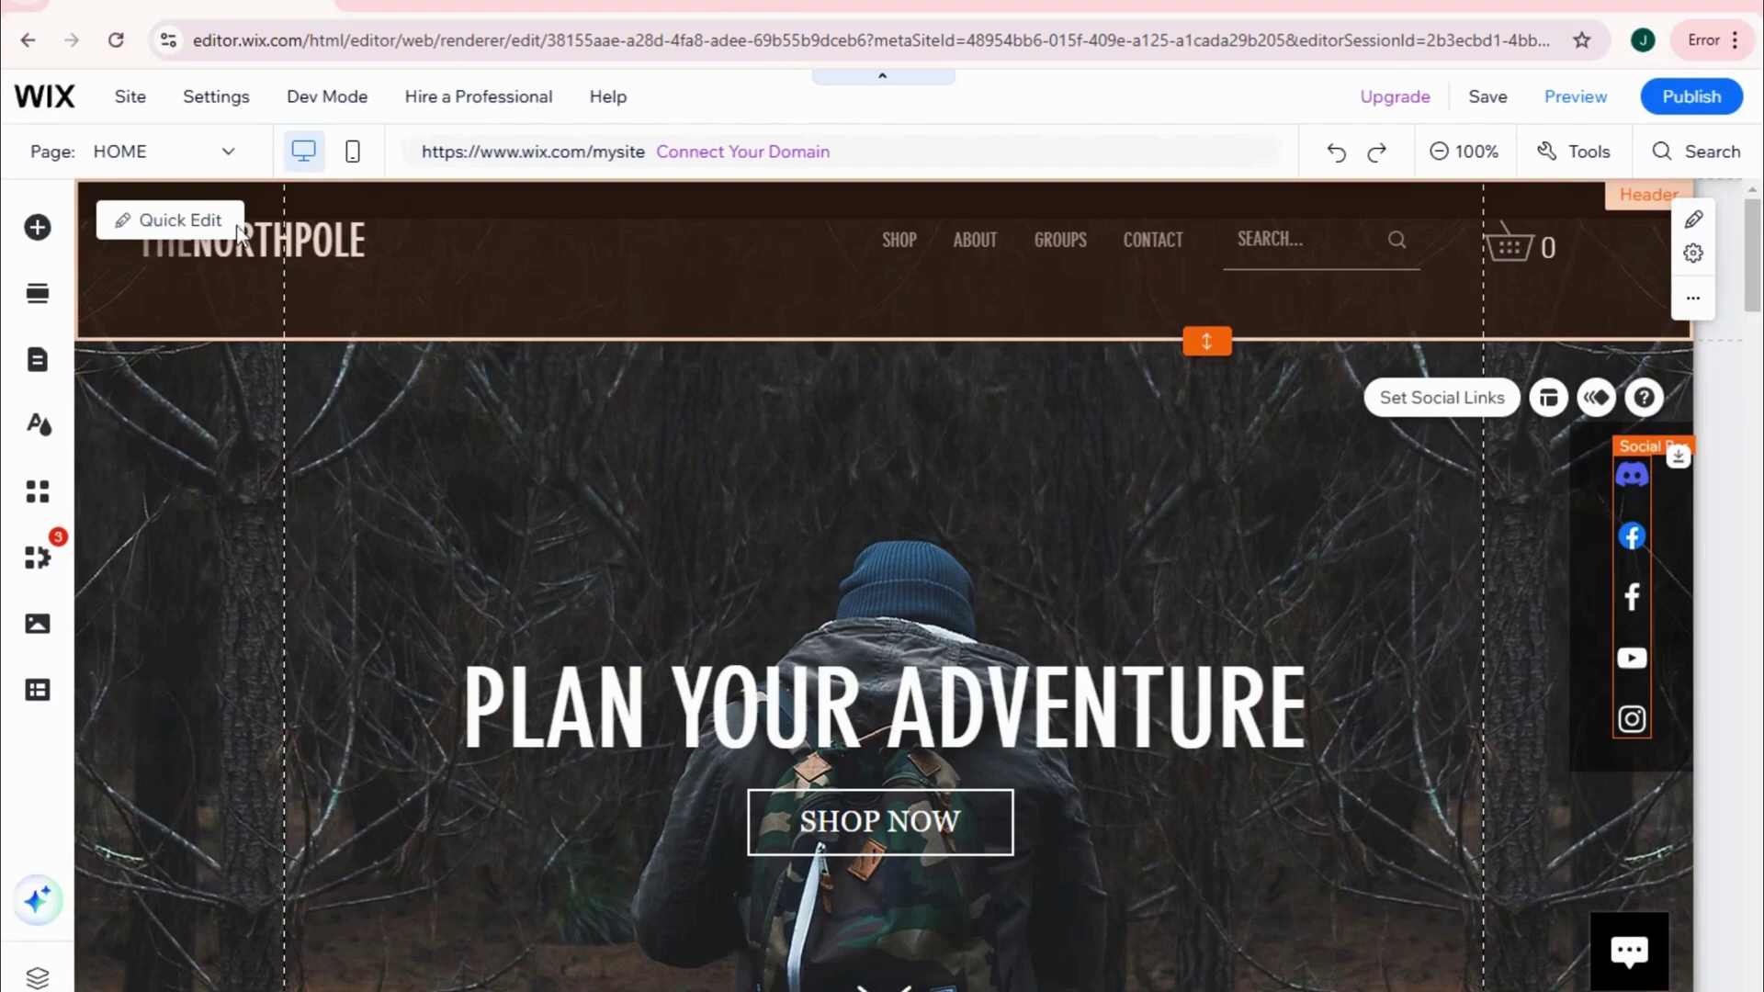
Step: Open the image options for adding elements and look over the upload, import and AI image choices
{"action": "left_click", "coordinate": [35, 235]}
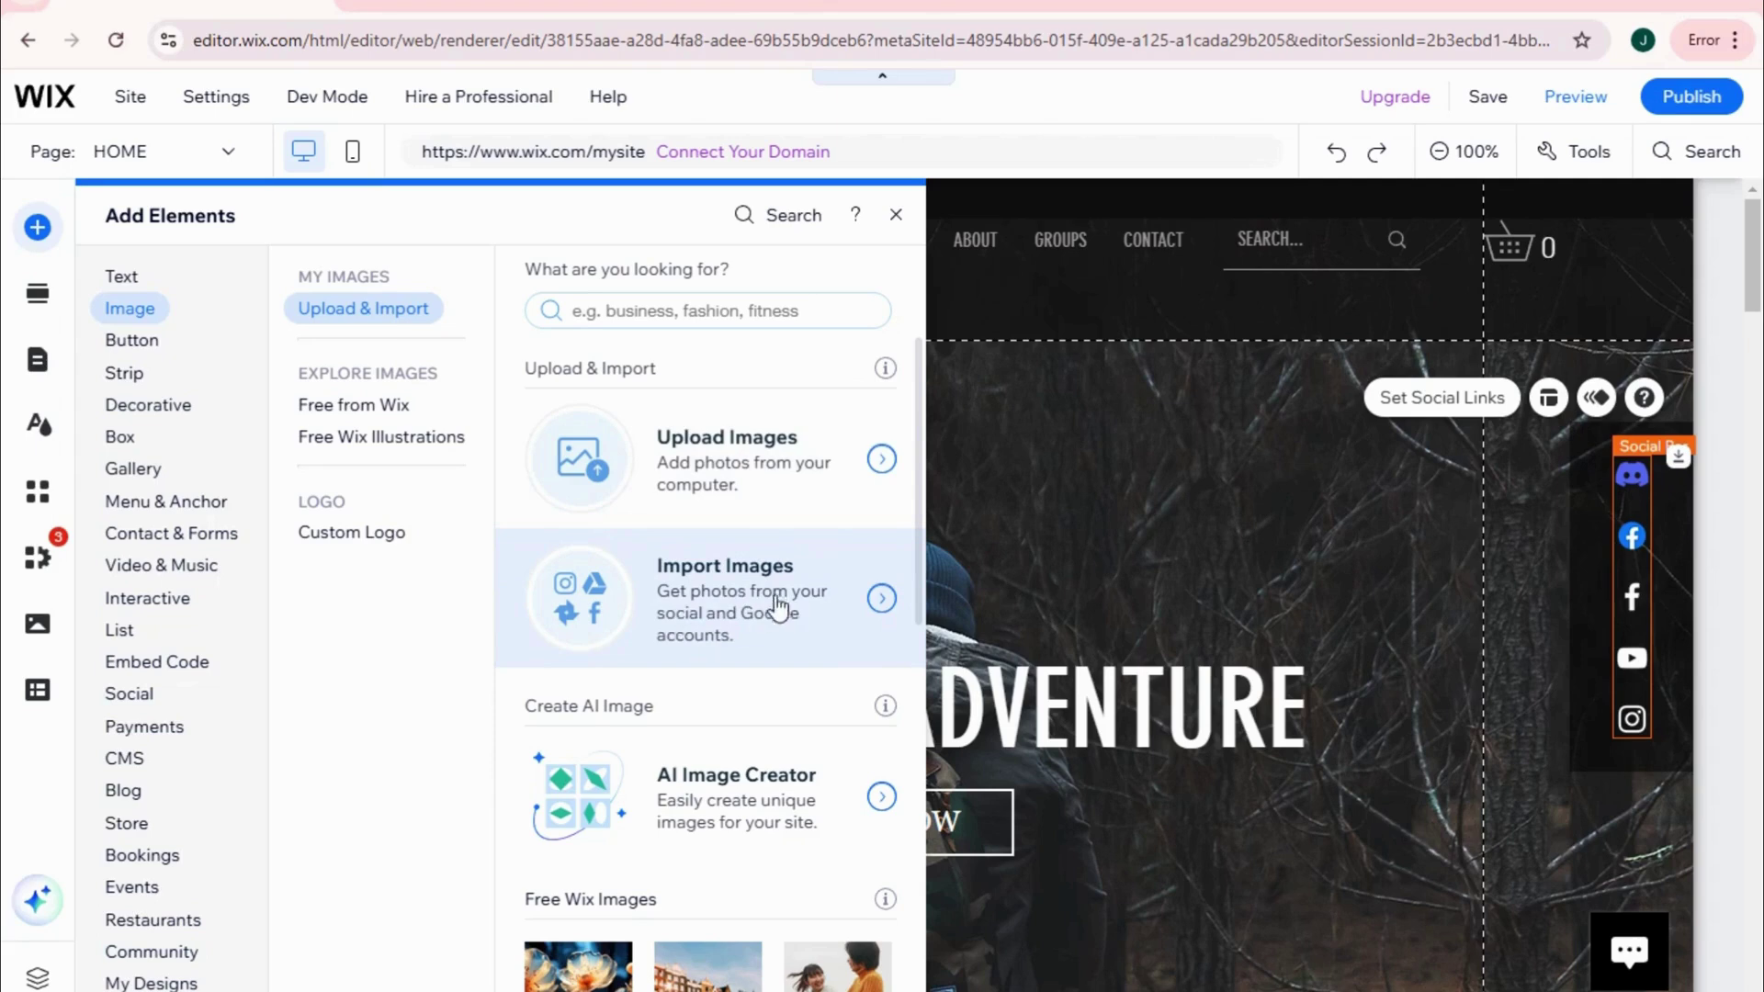
{"action": "scroll", "coordinate": [732, 773], "scroll_direction": "down", "scroll_amount": 1}
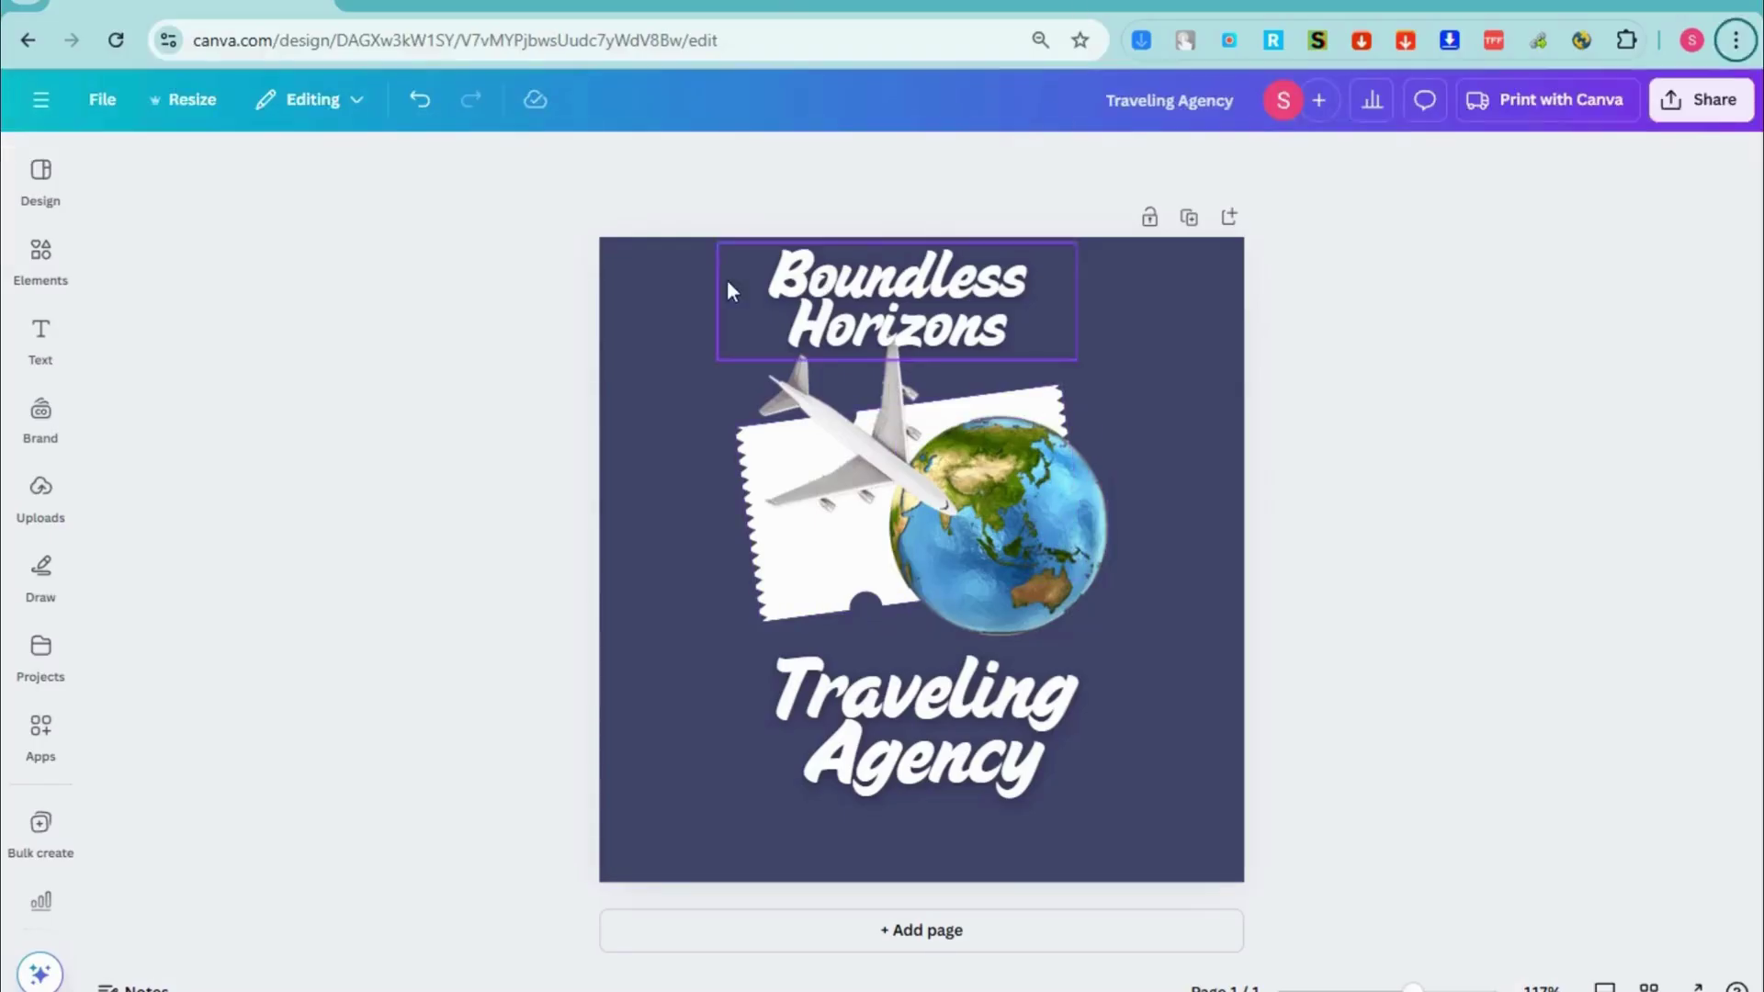
Step: Switch to the Traveling Agency logo design in Canva and set its background color to black
{"action": "left_click", "coordinate": [700, 292]}
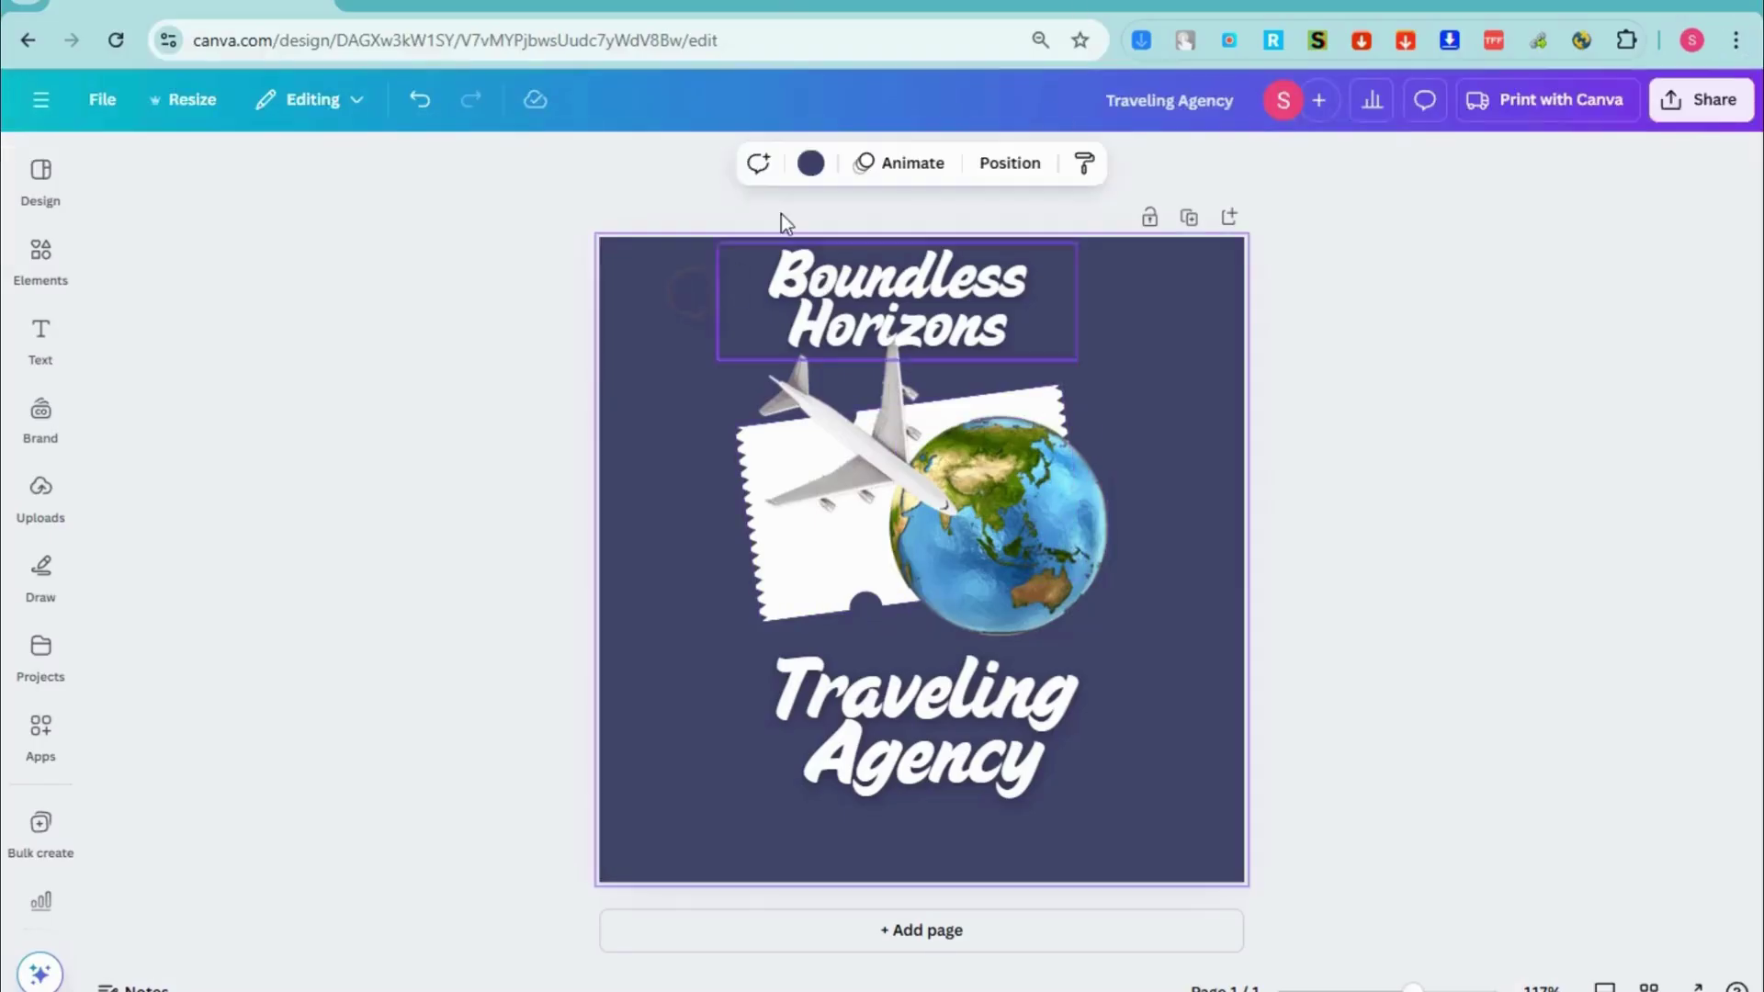
{"action": "left_click", "coordinate": [803, 169]}
{"action": "left_click", "coordinate": [122, 743]}
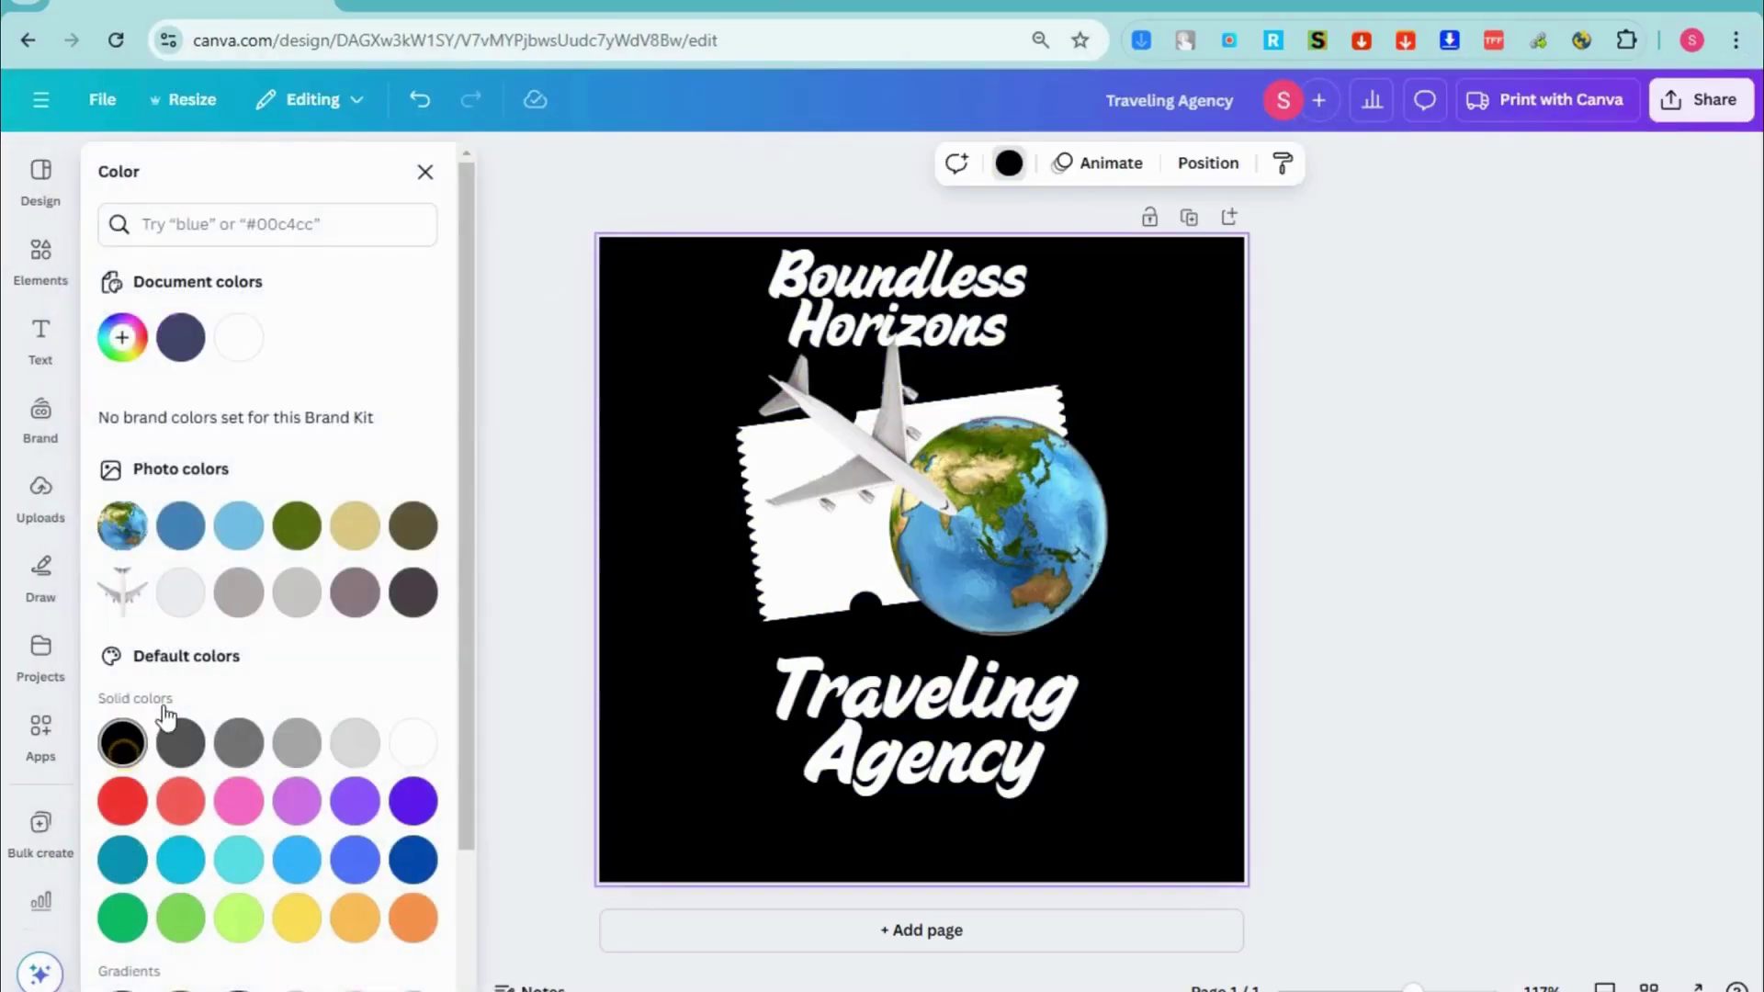
Step: Select the airplane graphic in the logo and search the elements for "passport"
{"action": "left_click", "coordinate": [889, 456]}
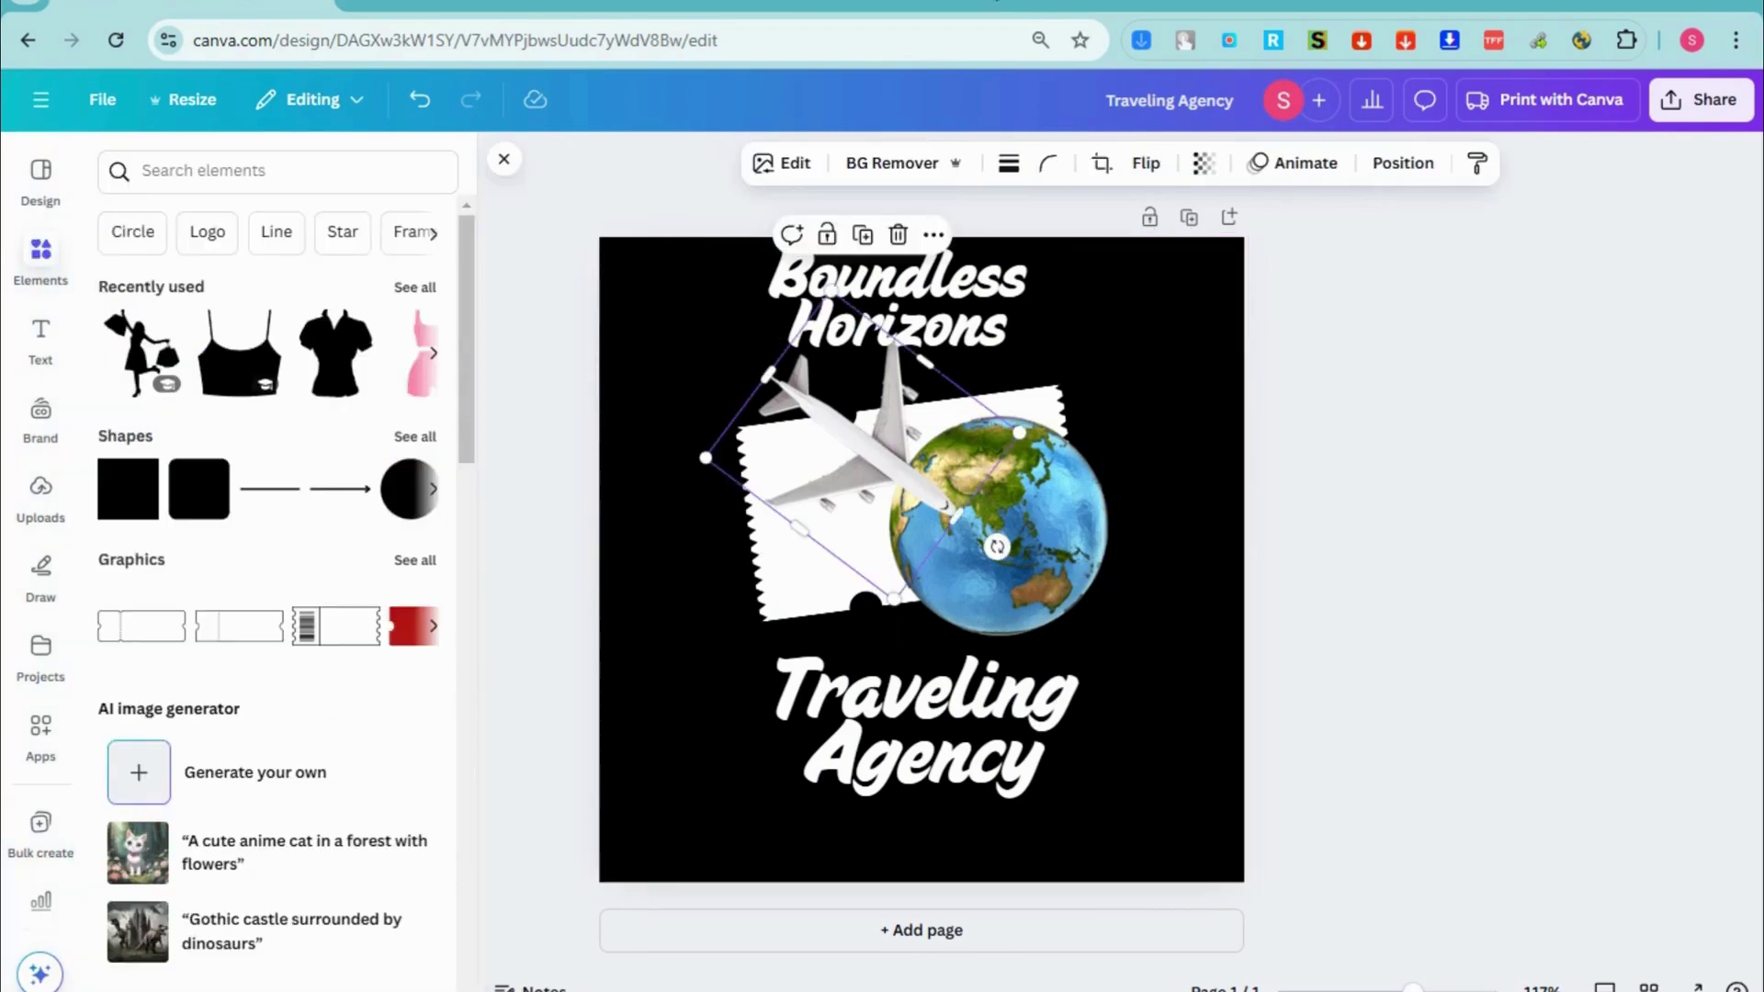
{"action": "left_click", "coordinate": [248, 168]}
{"action": "type", "text": "passport"}
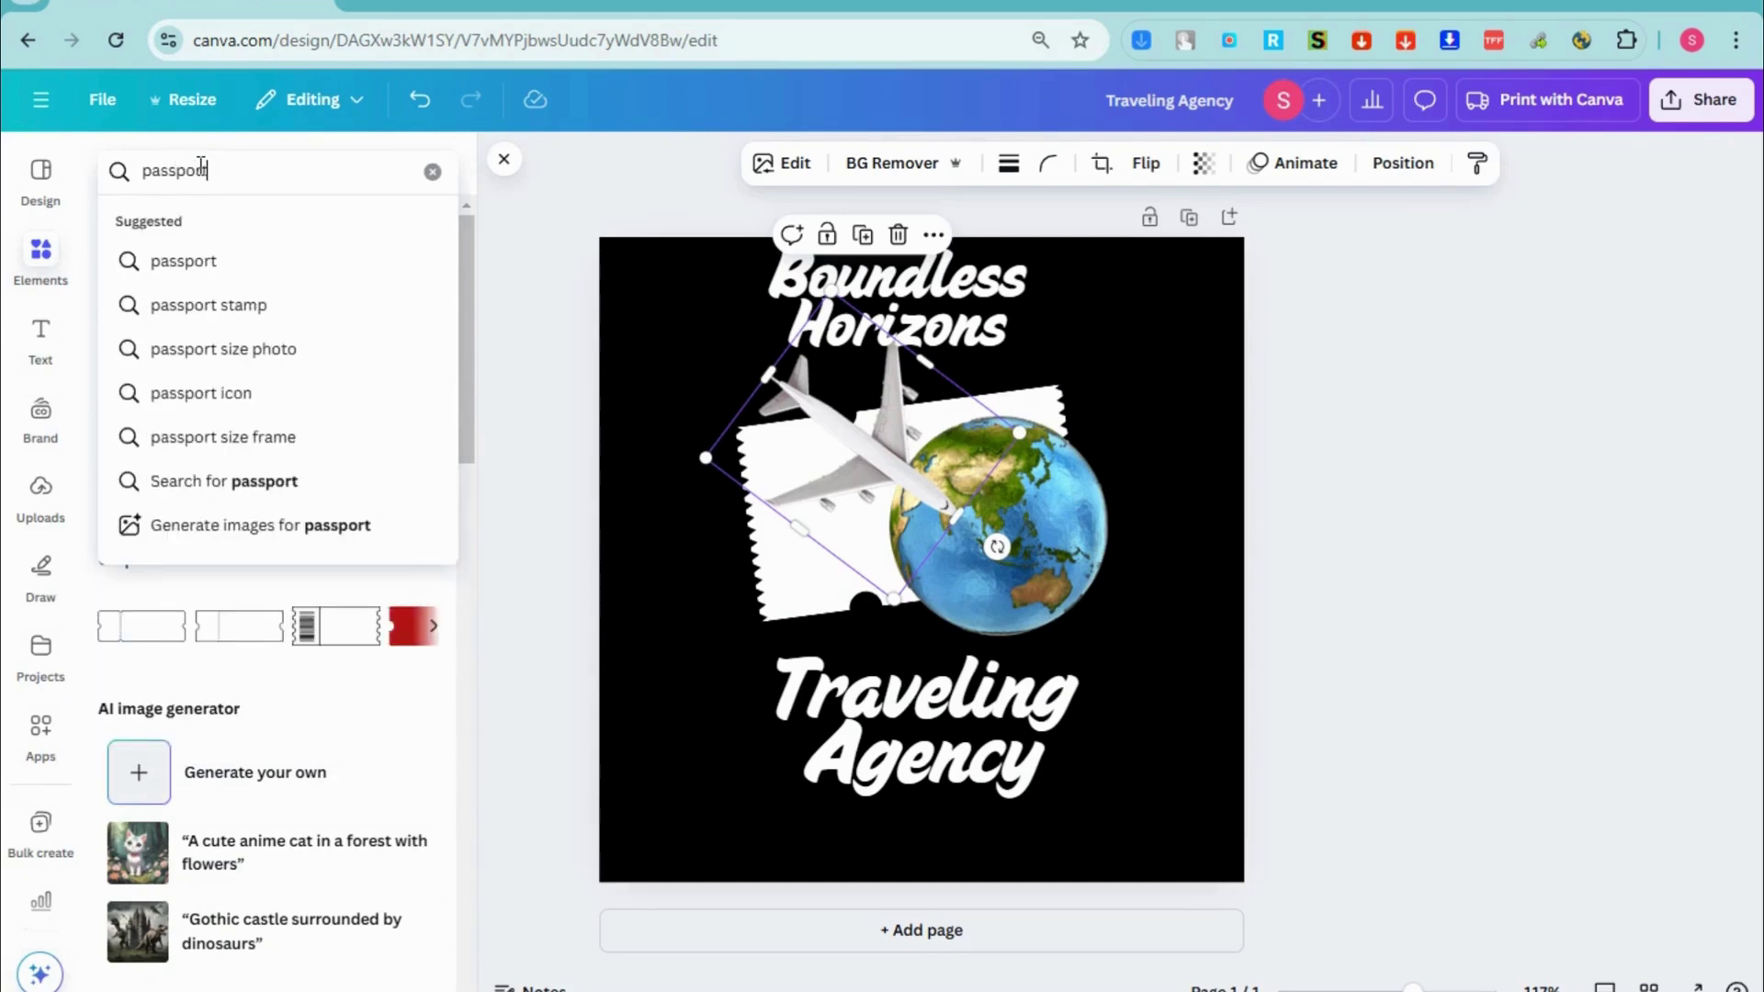
{"action": "key", "text": "Return"}
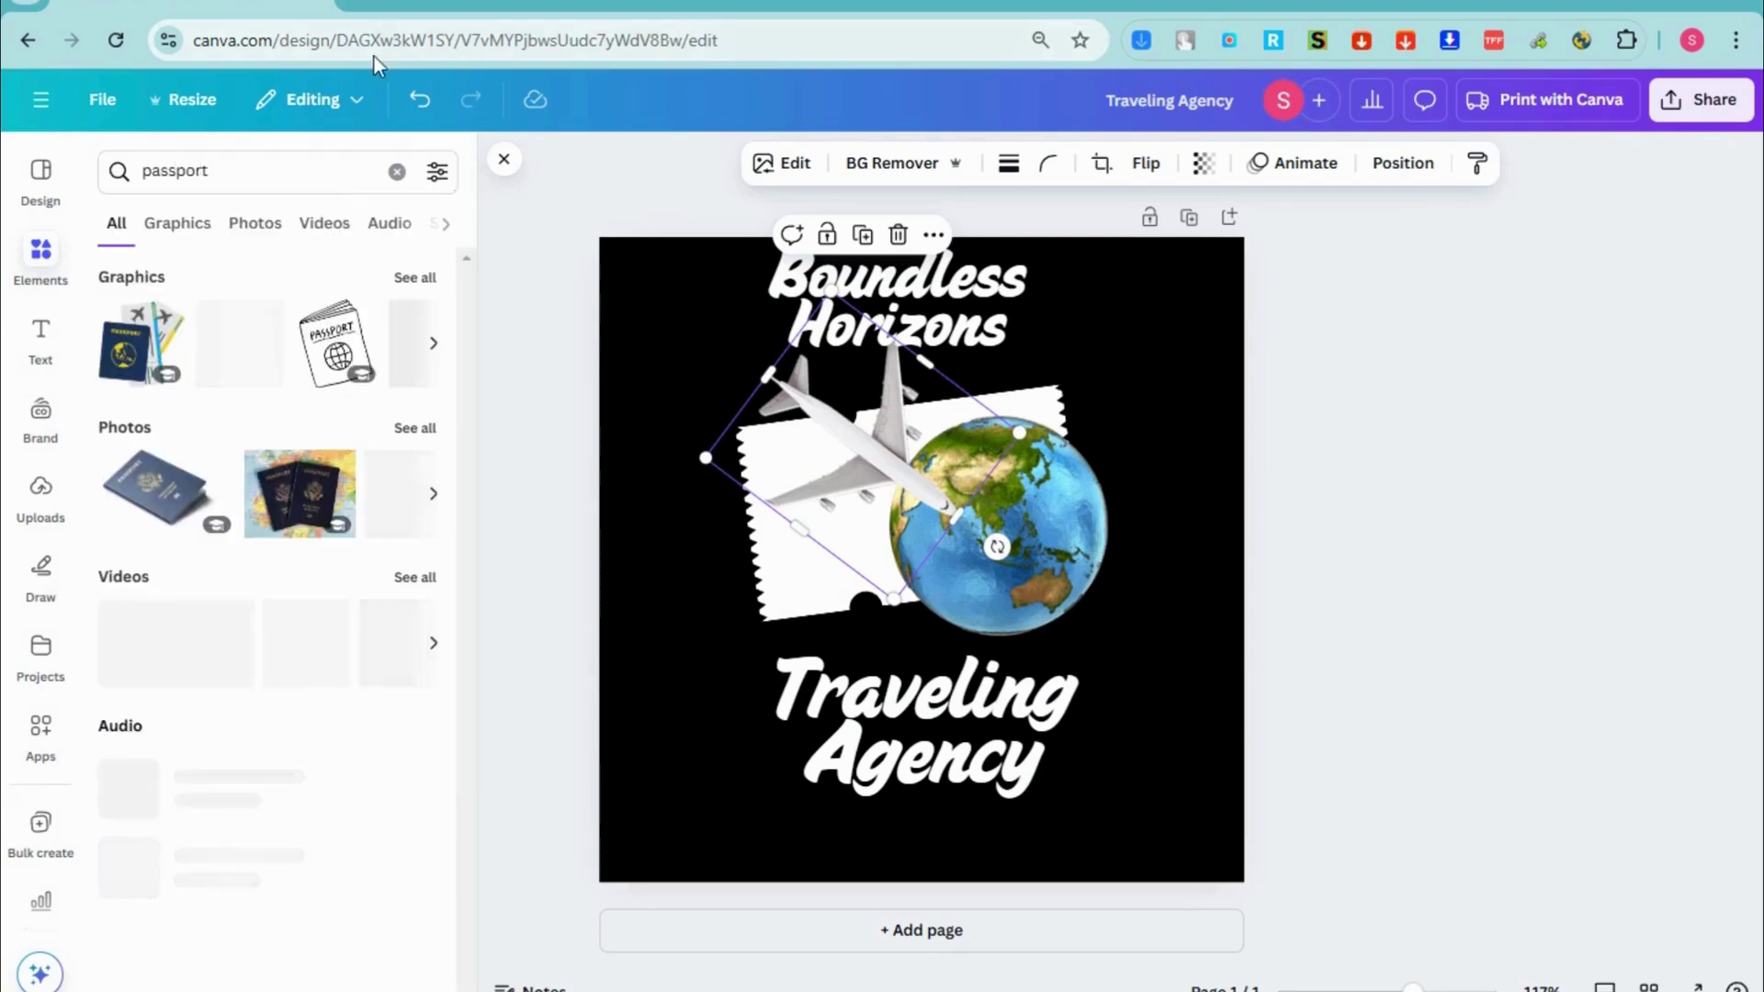
Step: Add the passport-with-tickets graphic to the logo, move the "Traveling Agency" text lower, and open the design's sharing options
{"action": "left_click_drag", "start_coordinate": [151, 342], "coordinate": [1058, 343]}
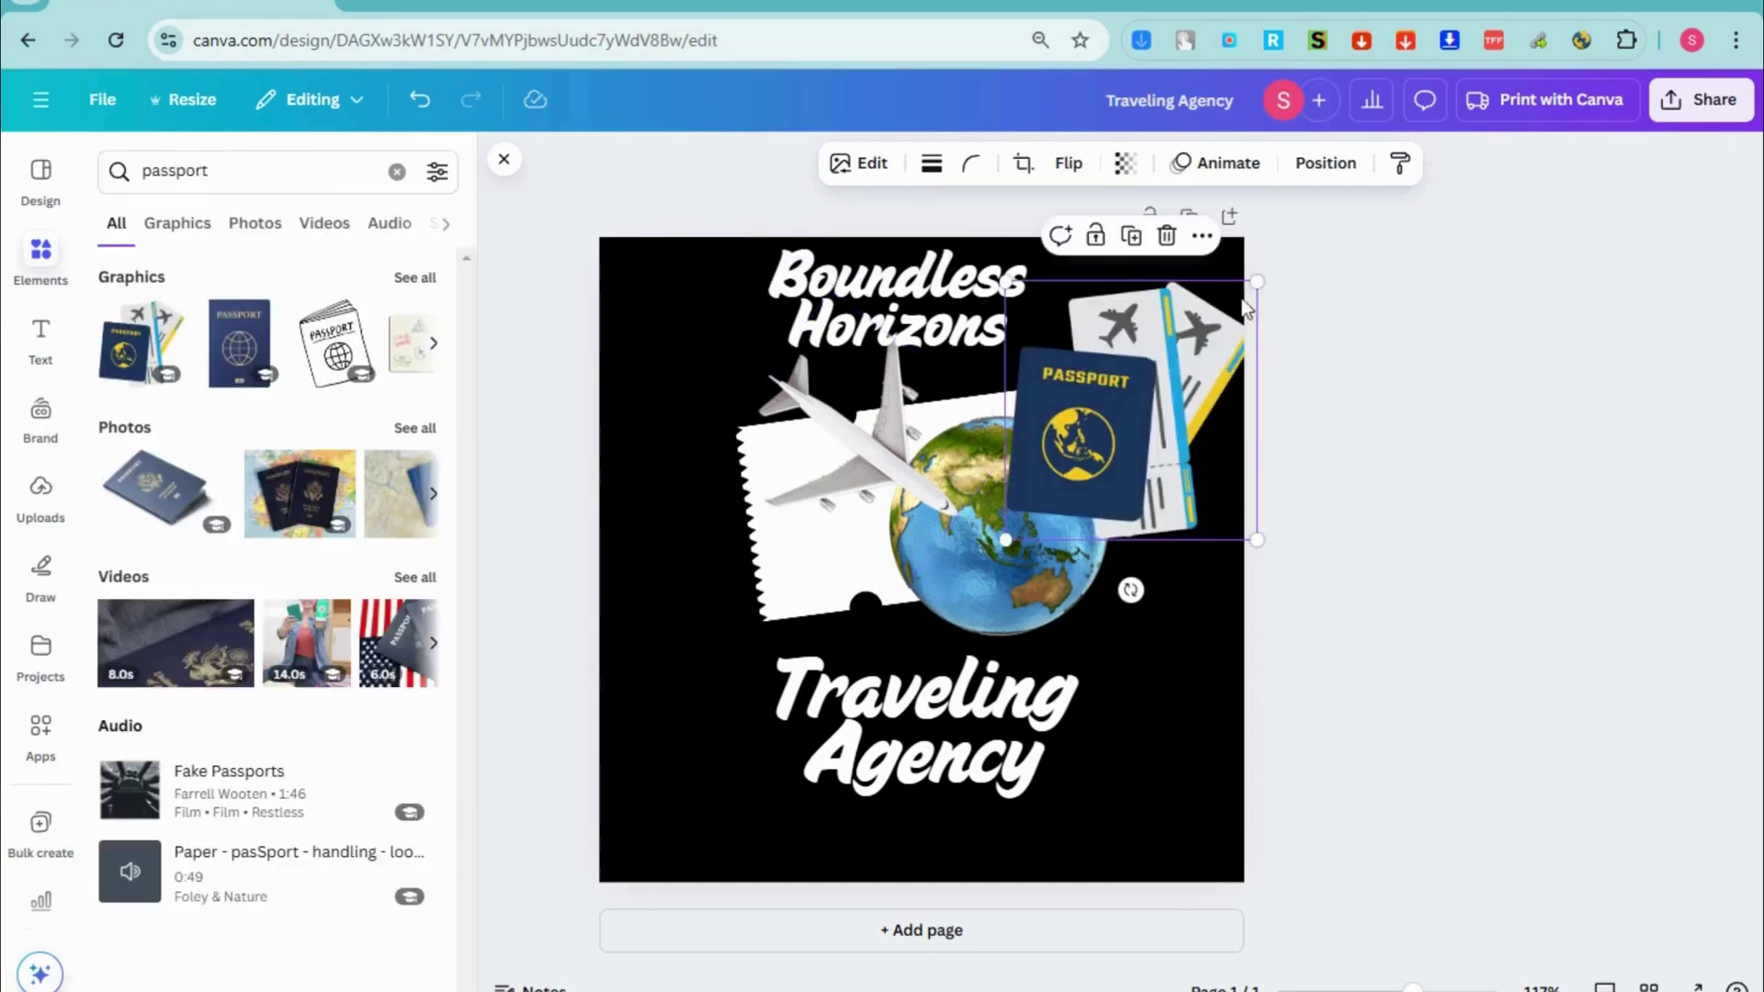
{"action": "left_click_drag", "start_coordinate": [1248, 291], "coordinate": [1215, 267]}
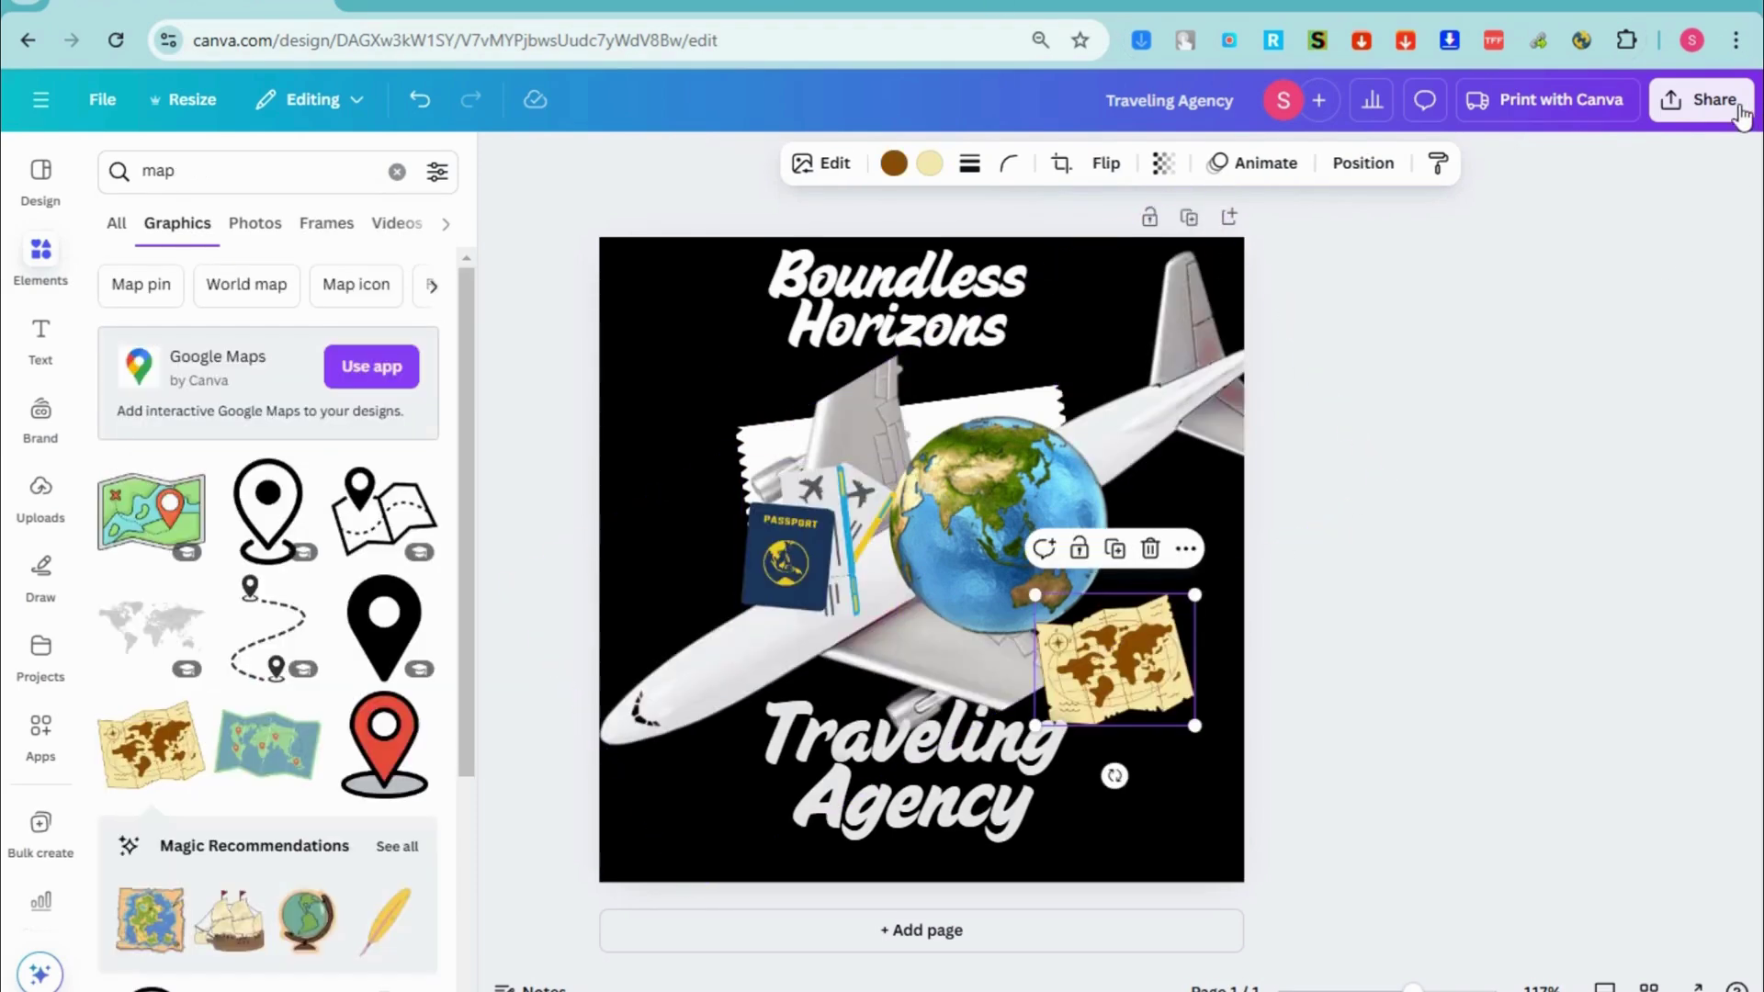
{"action": "left_click_drag", "start_coordinate": [937, 792], "coordinate": [915, 839]}
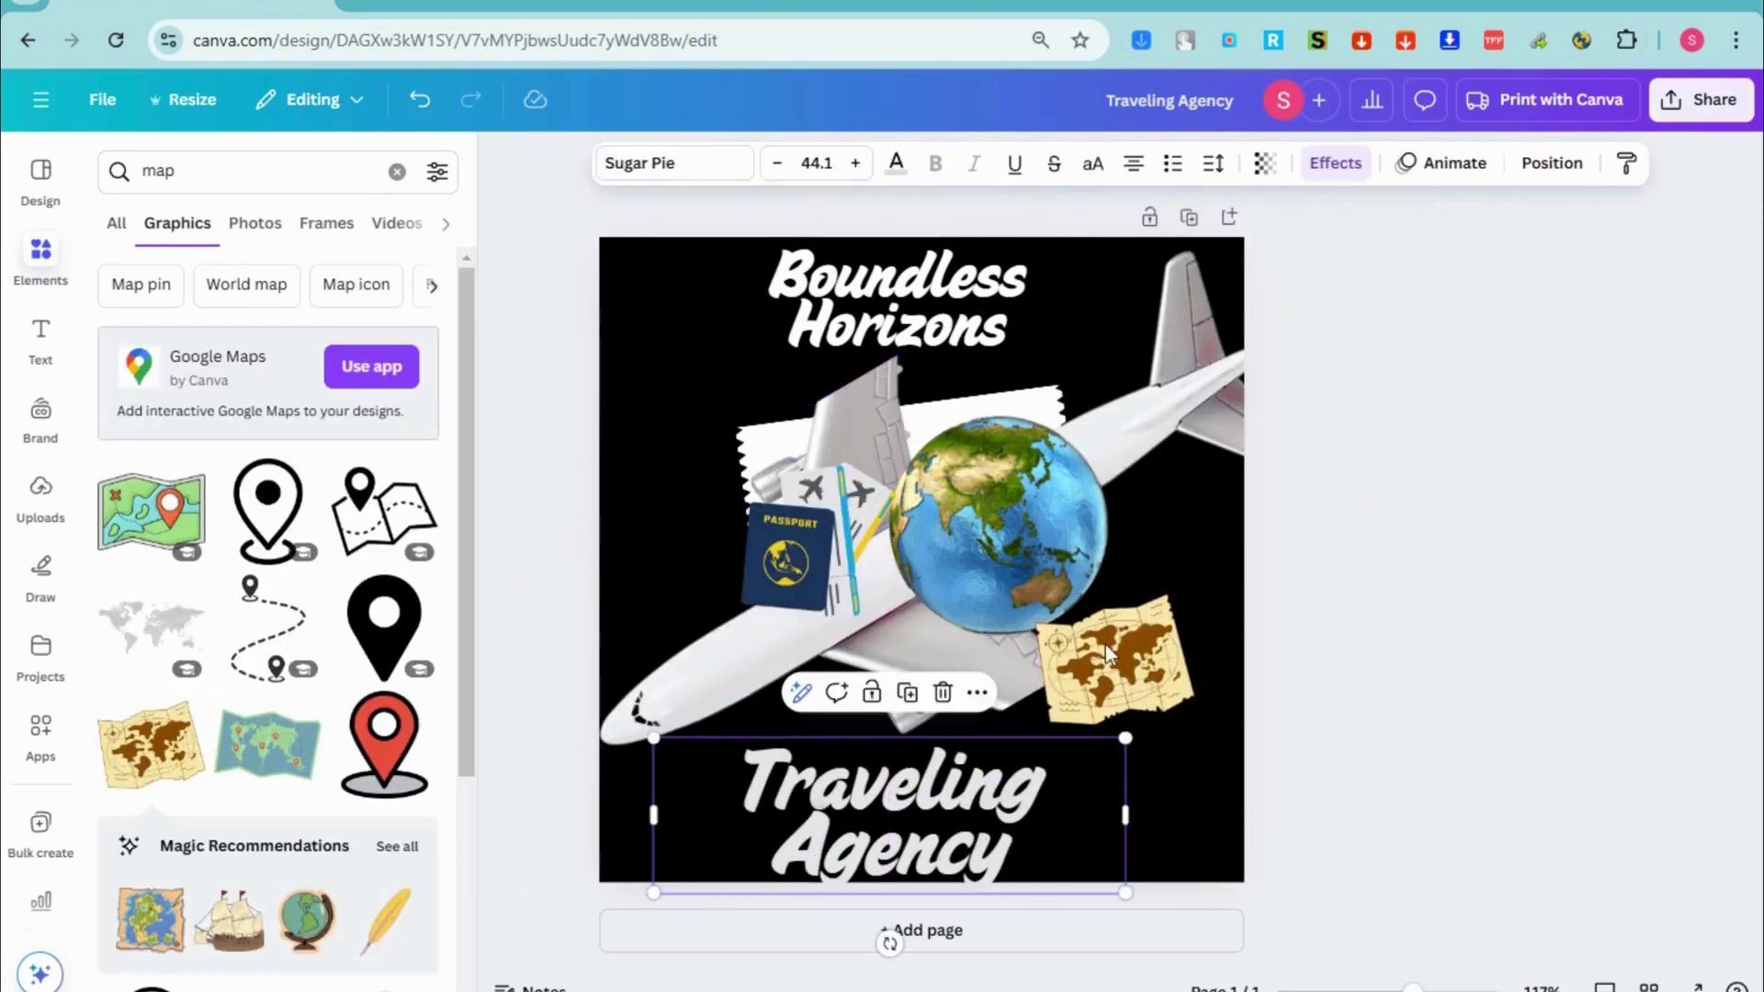
{"action": "left_click", "coordinate": [1682, 108]}
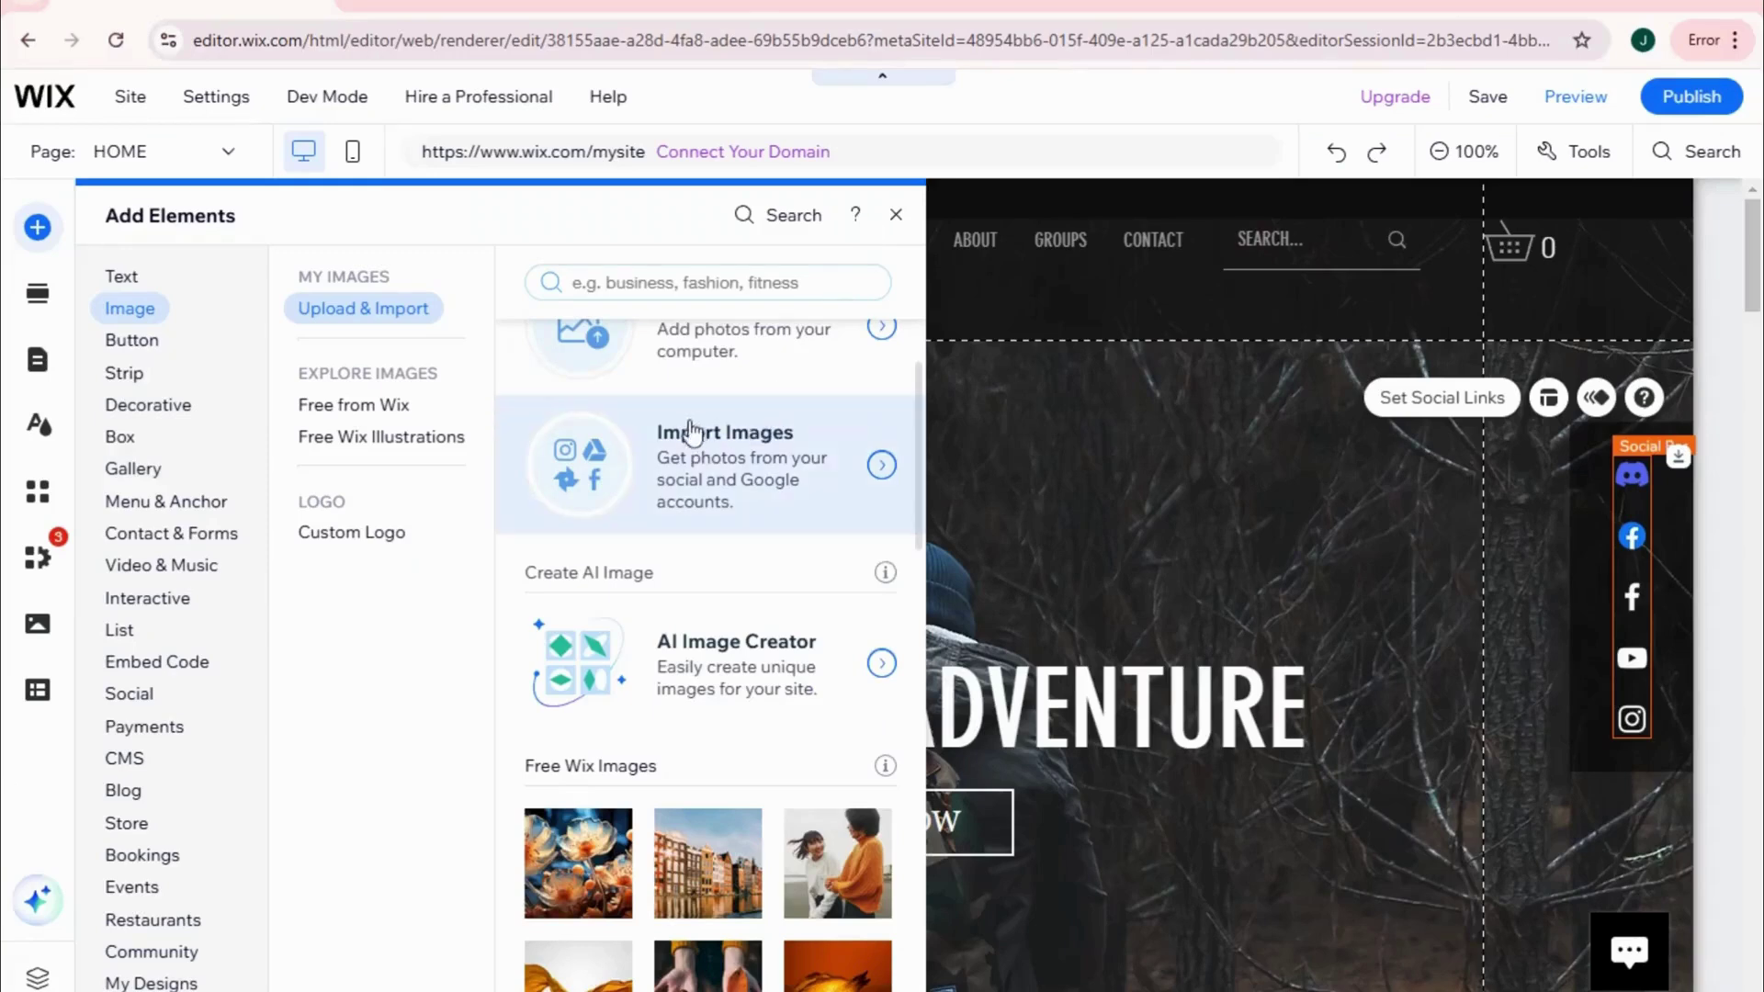
Step: In the Wix editor, upload Traveling Agency.png from the computer and add it to the page
{"action": "scroll", "coordinate": [691, 431], "scroll_direction": "up", "scroll_amount": 2}
{"action": "left_click", "coordinate": [726, 464]}
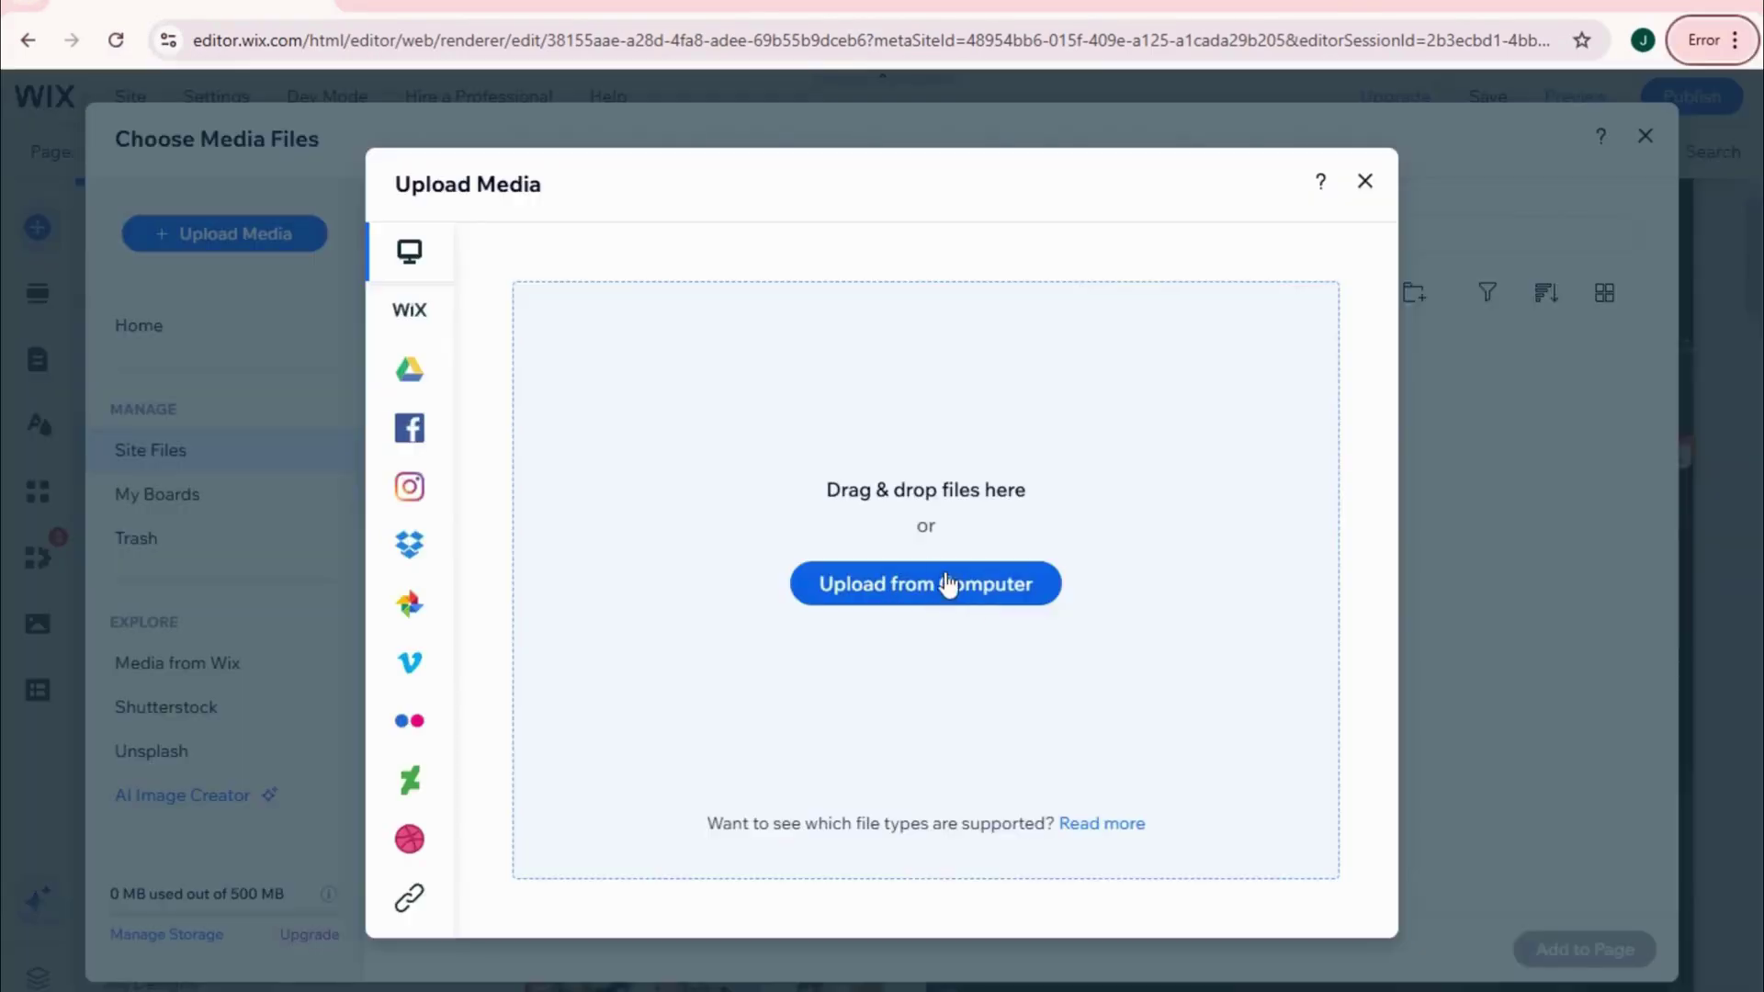
{"action": "left_click", "coordinate": [939, 585]}
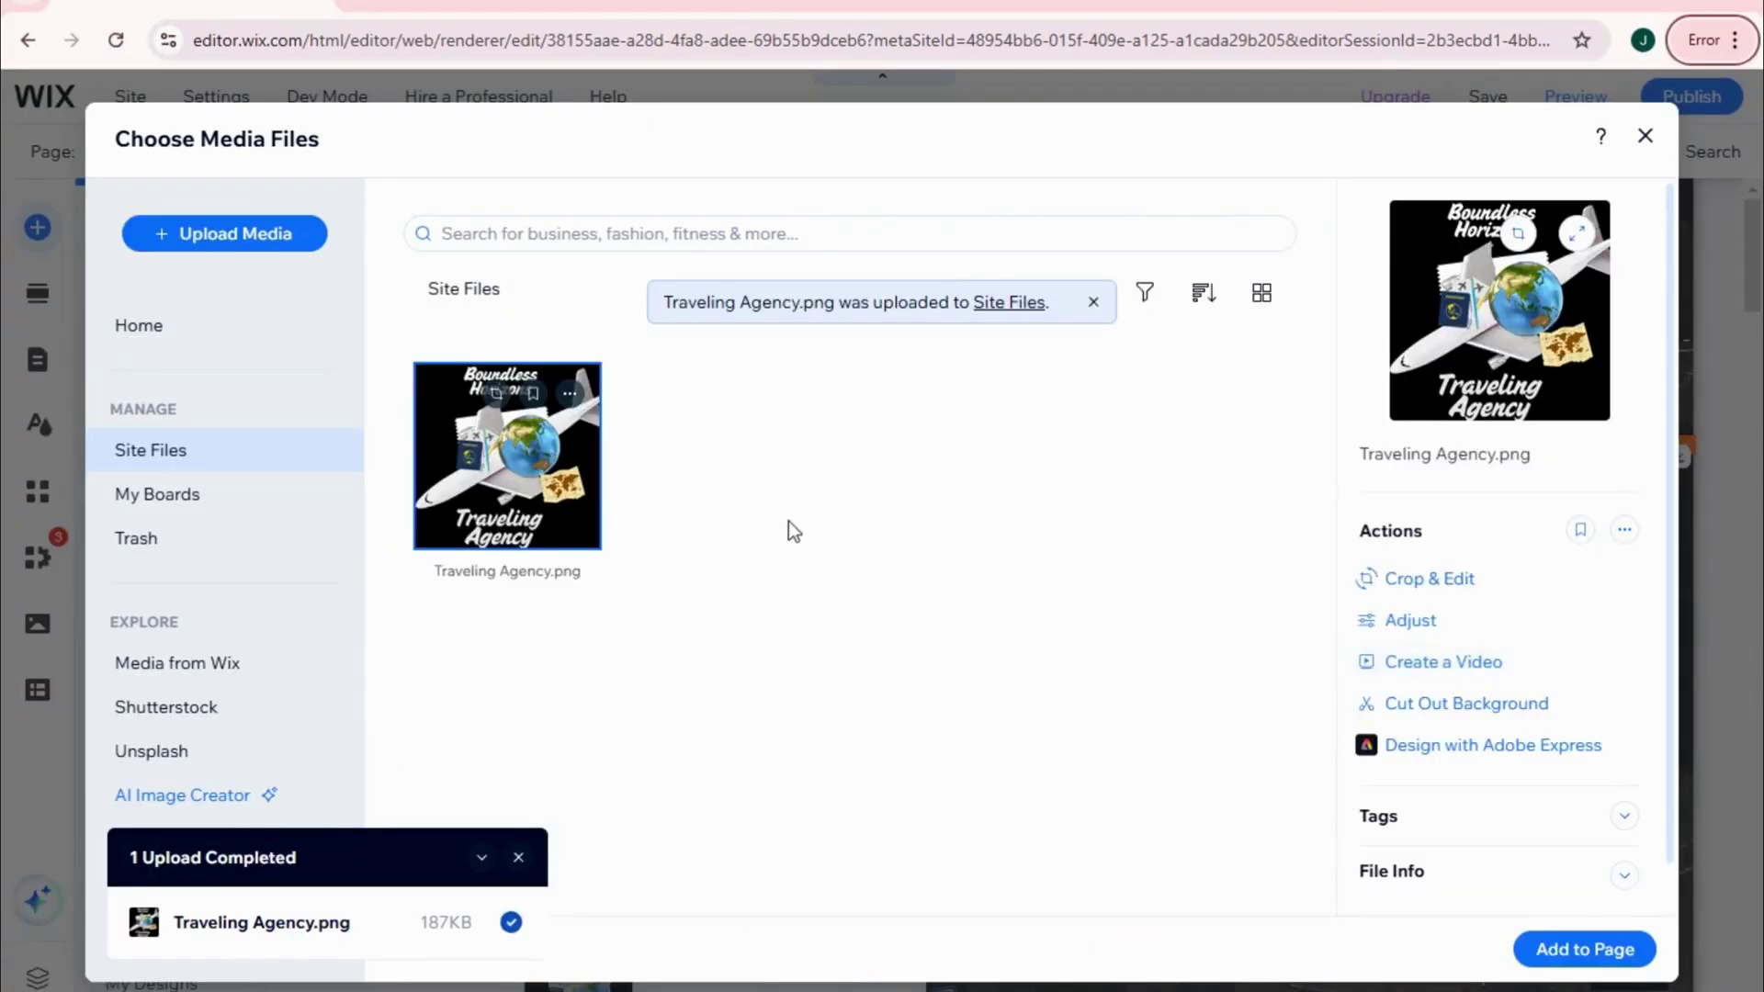
{"action": "left_click", "coordinate": [1622, 965]}
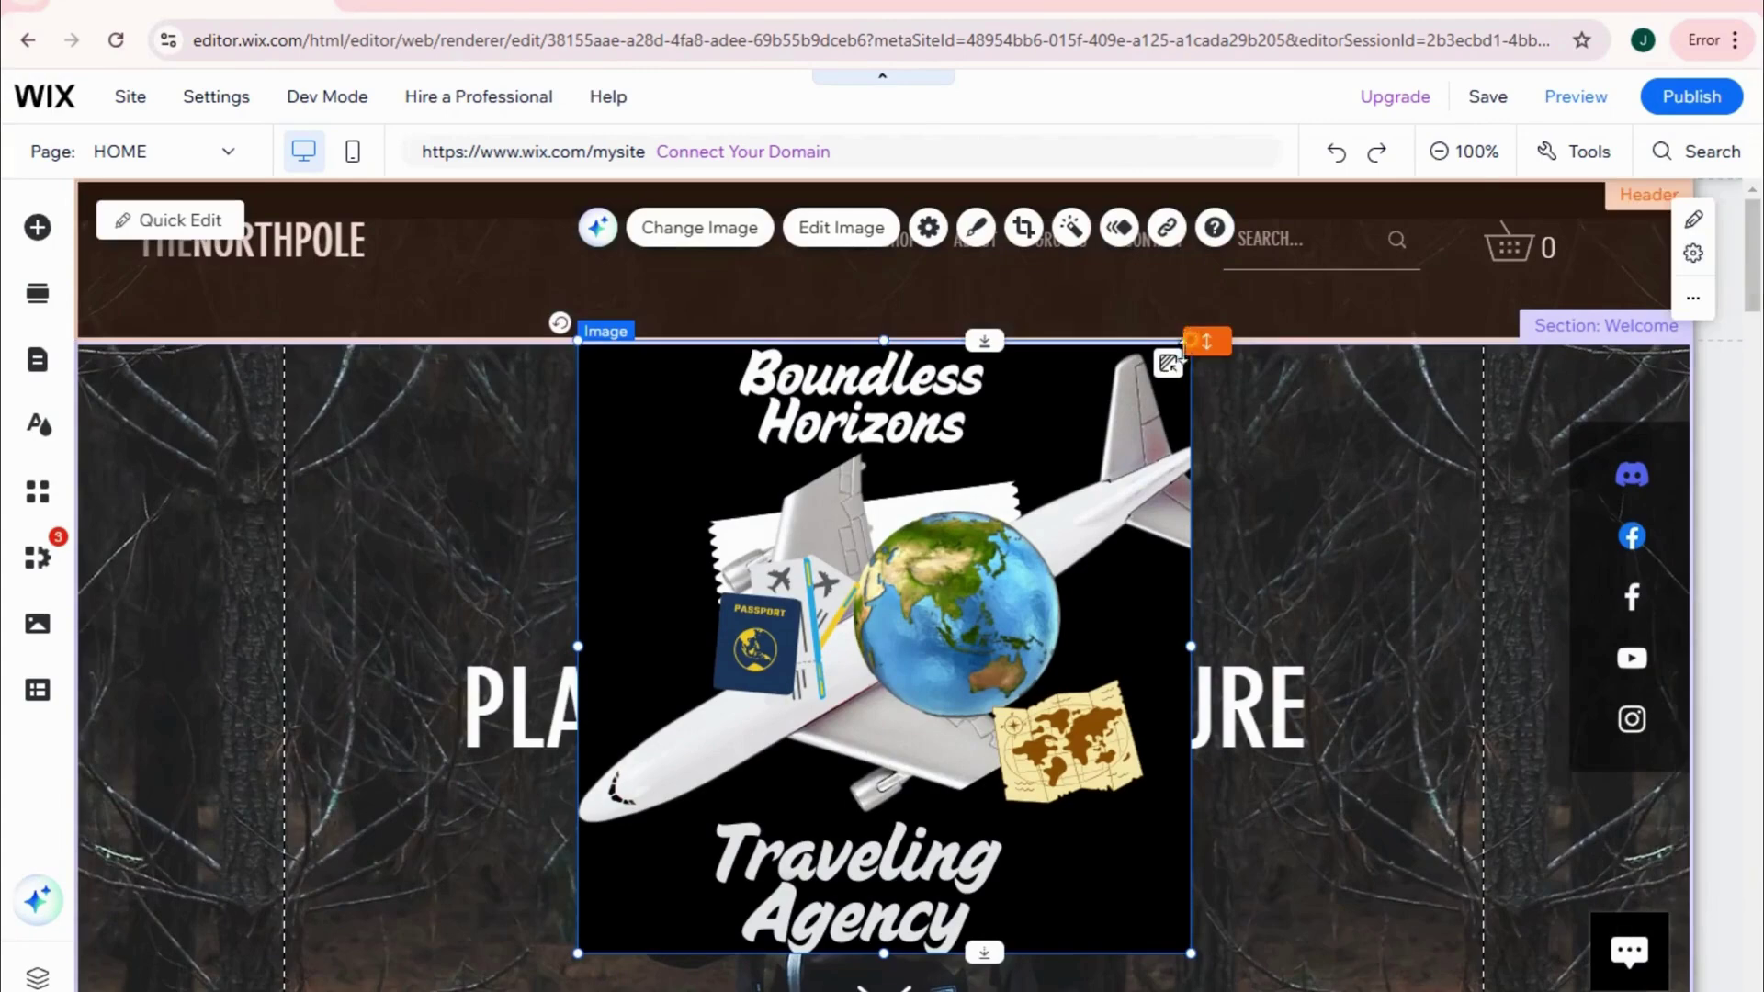
Step: Shrink the Traveling Agency logo image and place it in the header beside the site title
{"action": "left_click_drag", "start_coordinate": [1199, 342], "coordinate": [977, 421]}
{"action": "left_click", "coordinate": [577, 436]}
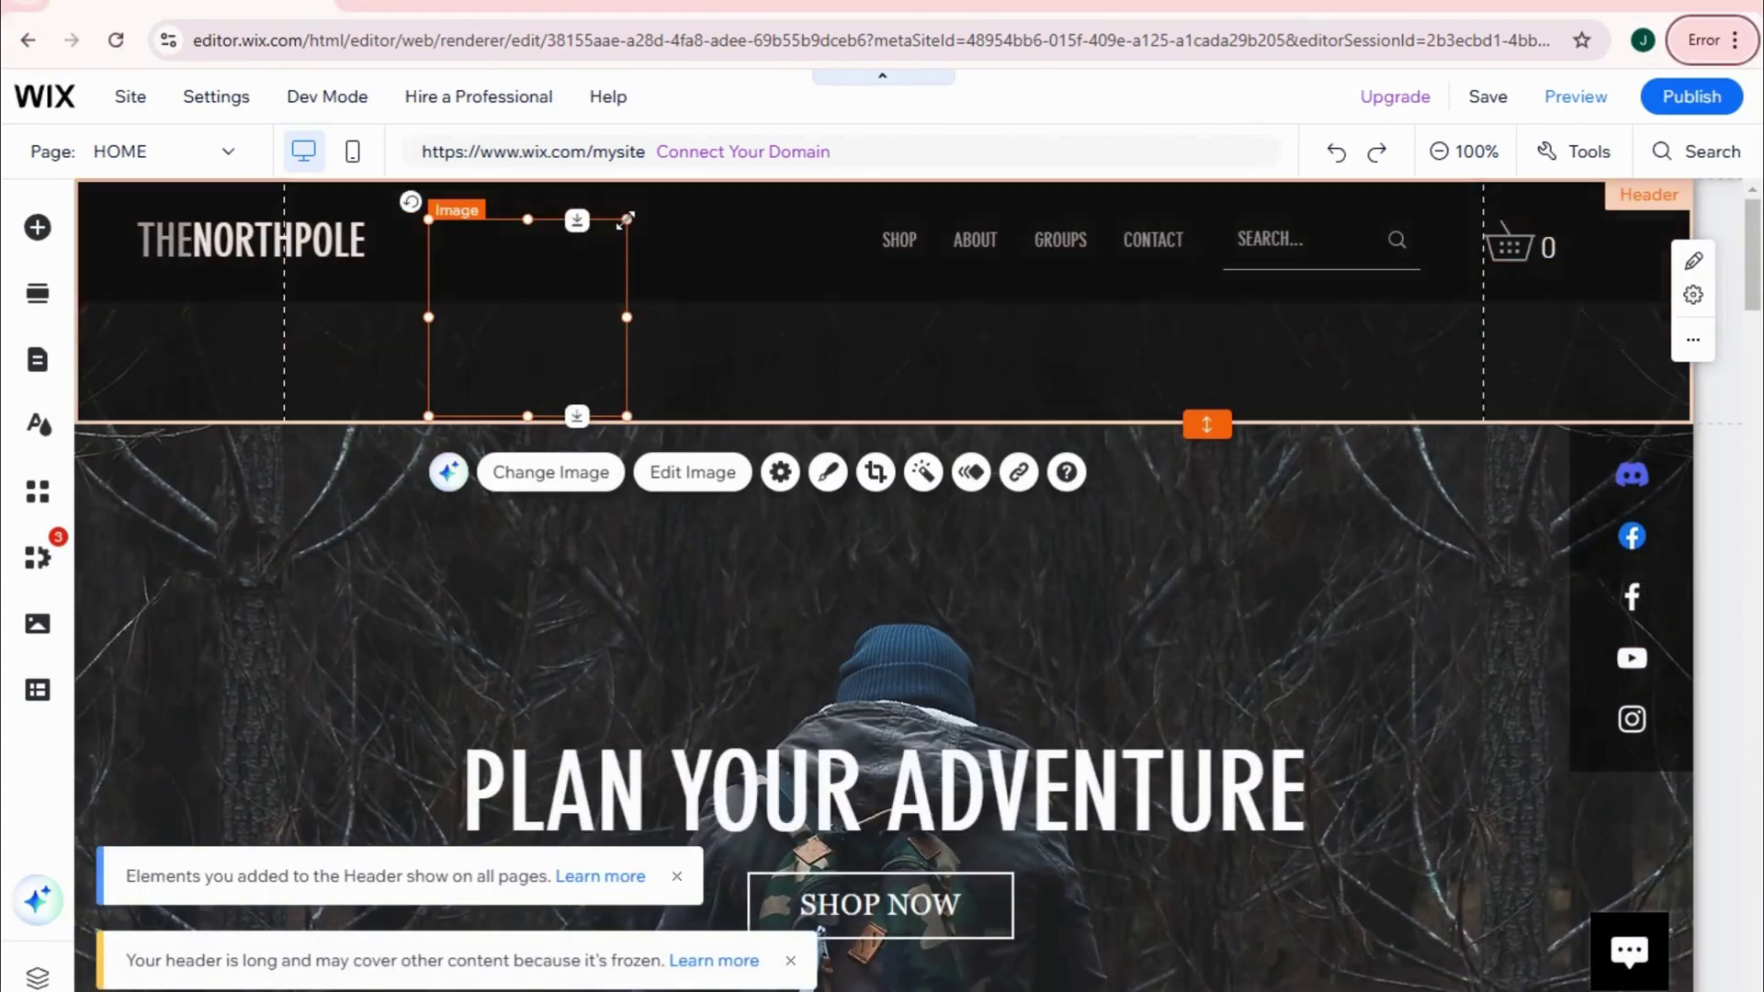
{"action": "left_click_drag", "start_coordinate": [627, 219], "coordinate": [657, 190]}
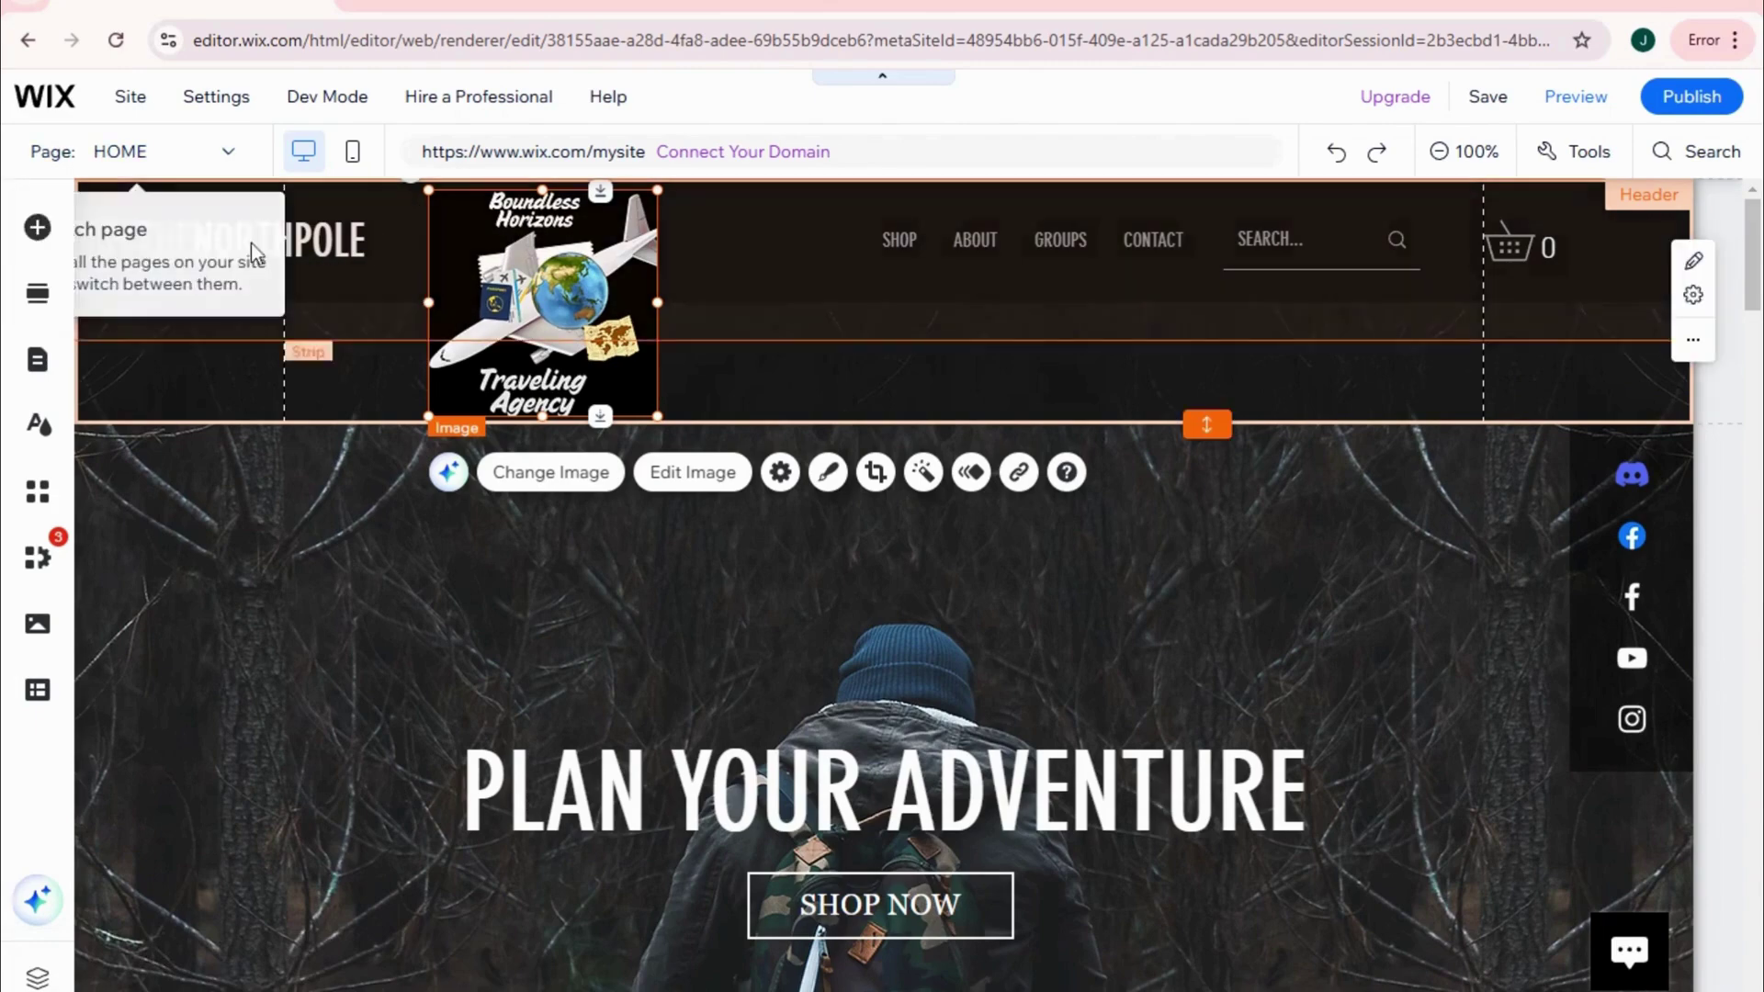
Step: Move the logo image to the far left of the header and place the THENORTHPOLE title directly beside it
{"action": "left_click_drag", "start_coordinate": [208, 246], "coordinate": [952, 297]}
{"action": "left_click_drag", "start_coordinate": [485, 237], "coordinate": [155, 237]}
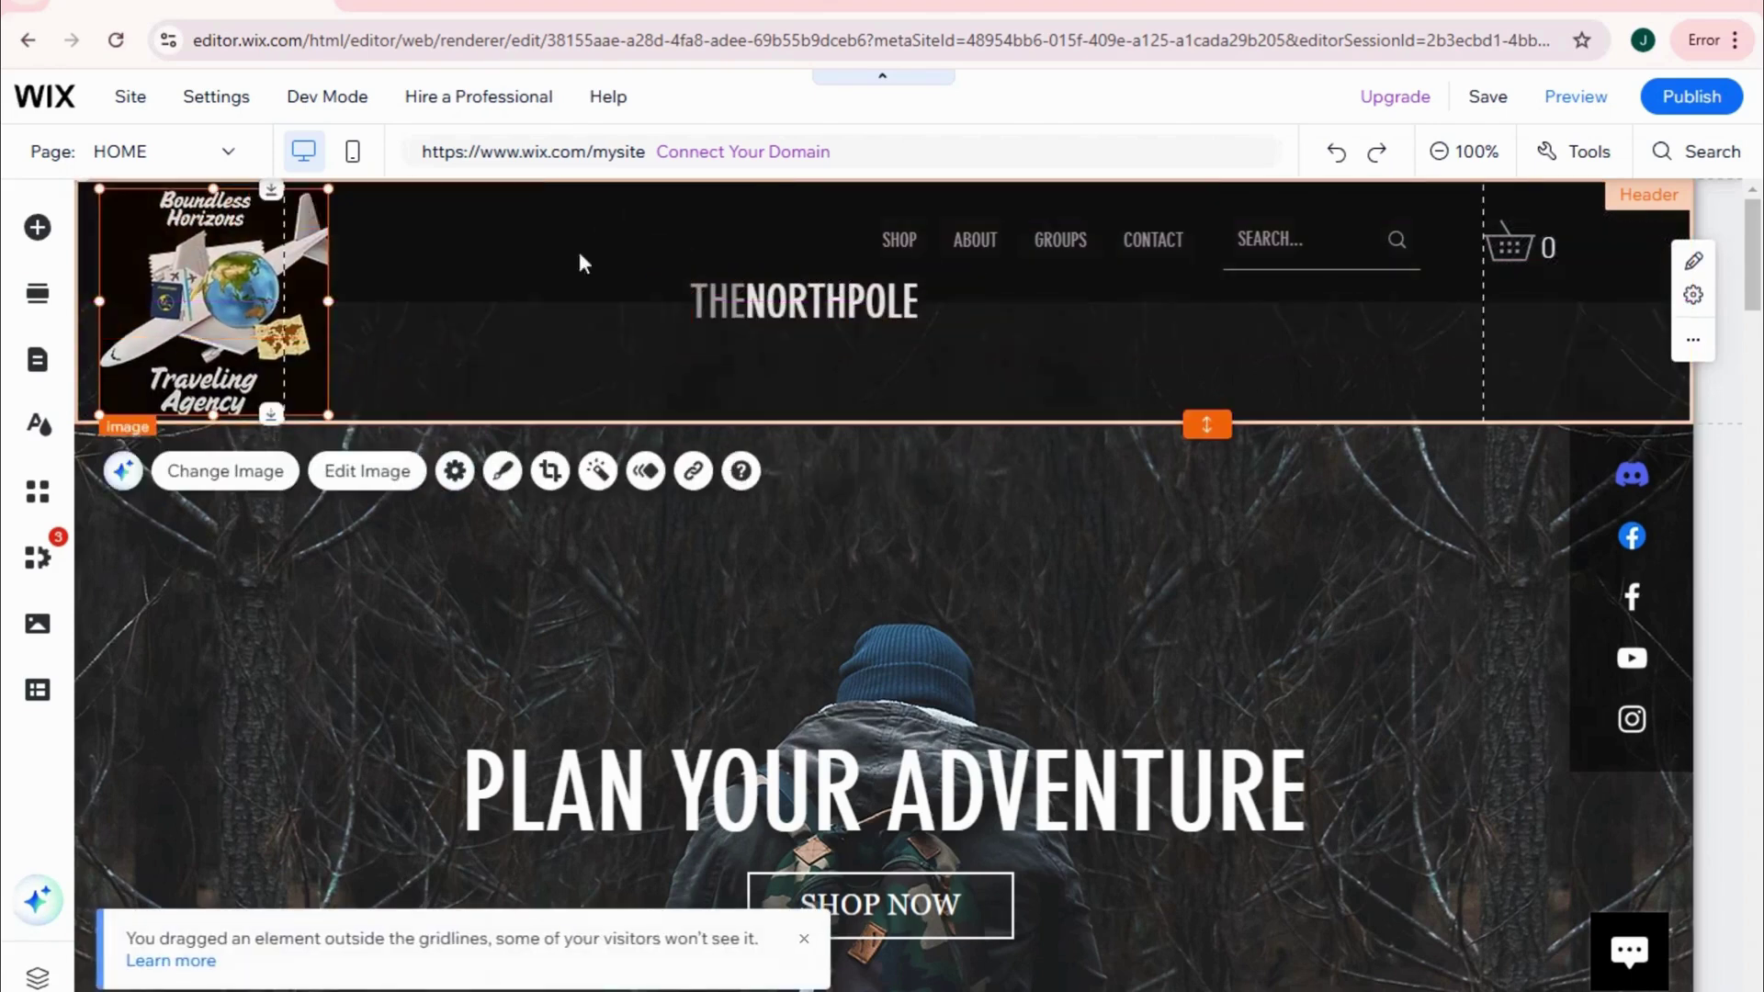
{"action": "left_click_drag", "start_coordinate": [789, 301], "coordinate": [463, 239]}
Step: Replace the header title text with "Boundless Horizons" and widen its text box so it fits on one line
{"action": "left_click", "coordinate": [491, 329]}
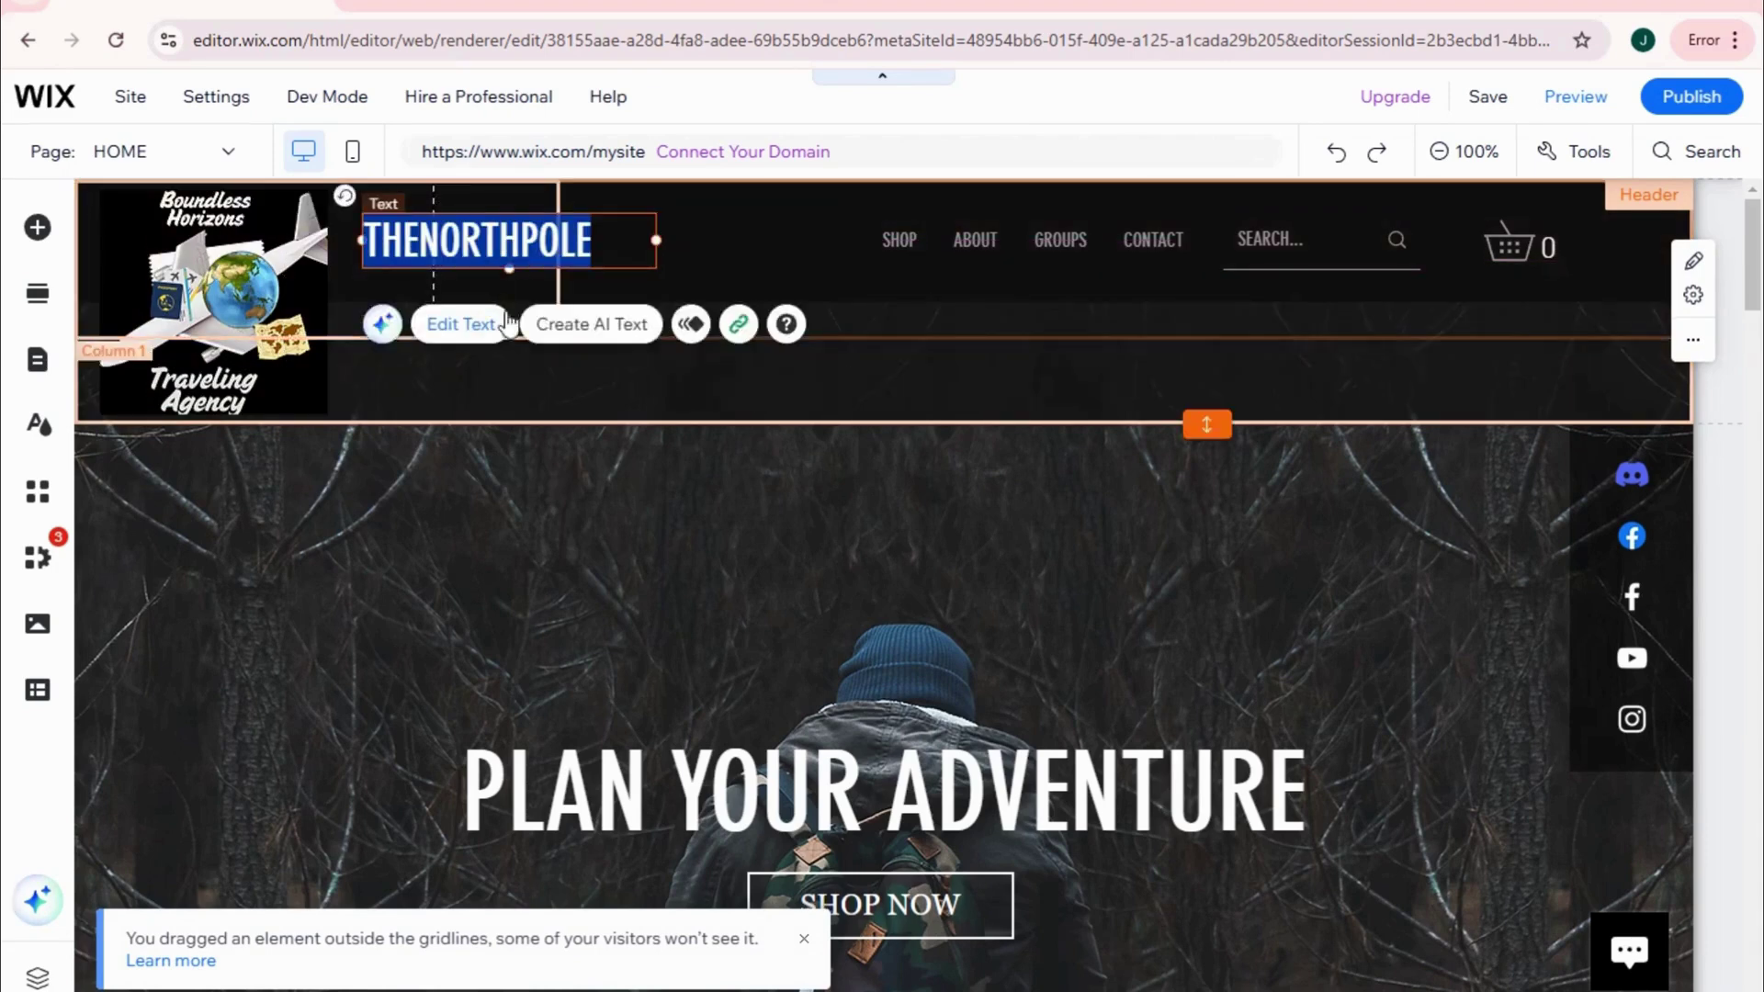
{"action": "type", "text": "Boundless Horizons"}
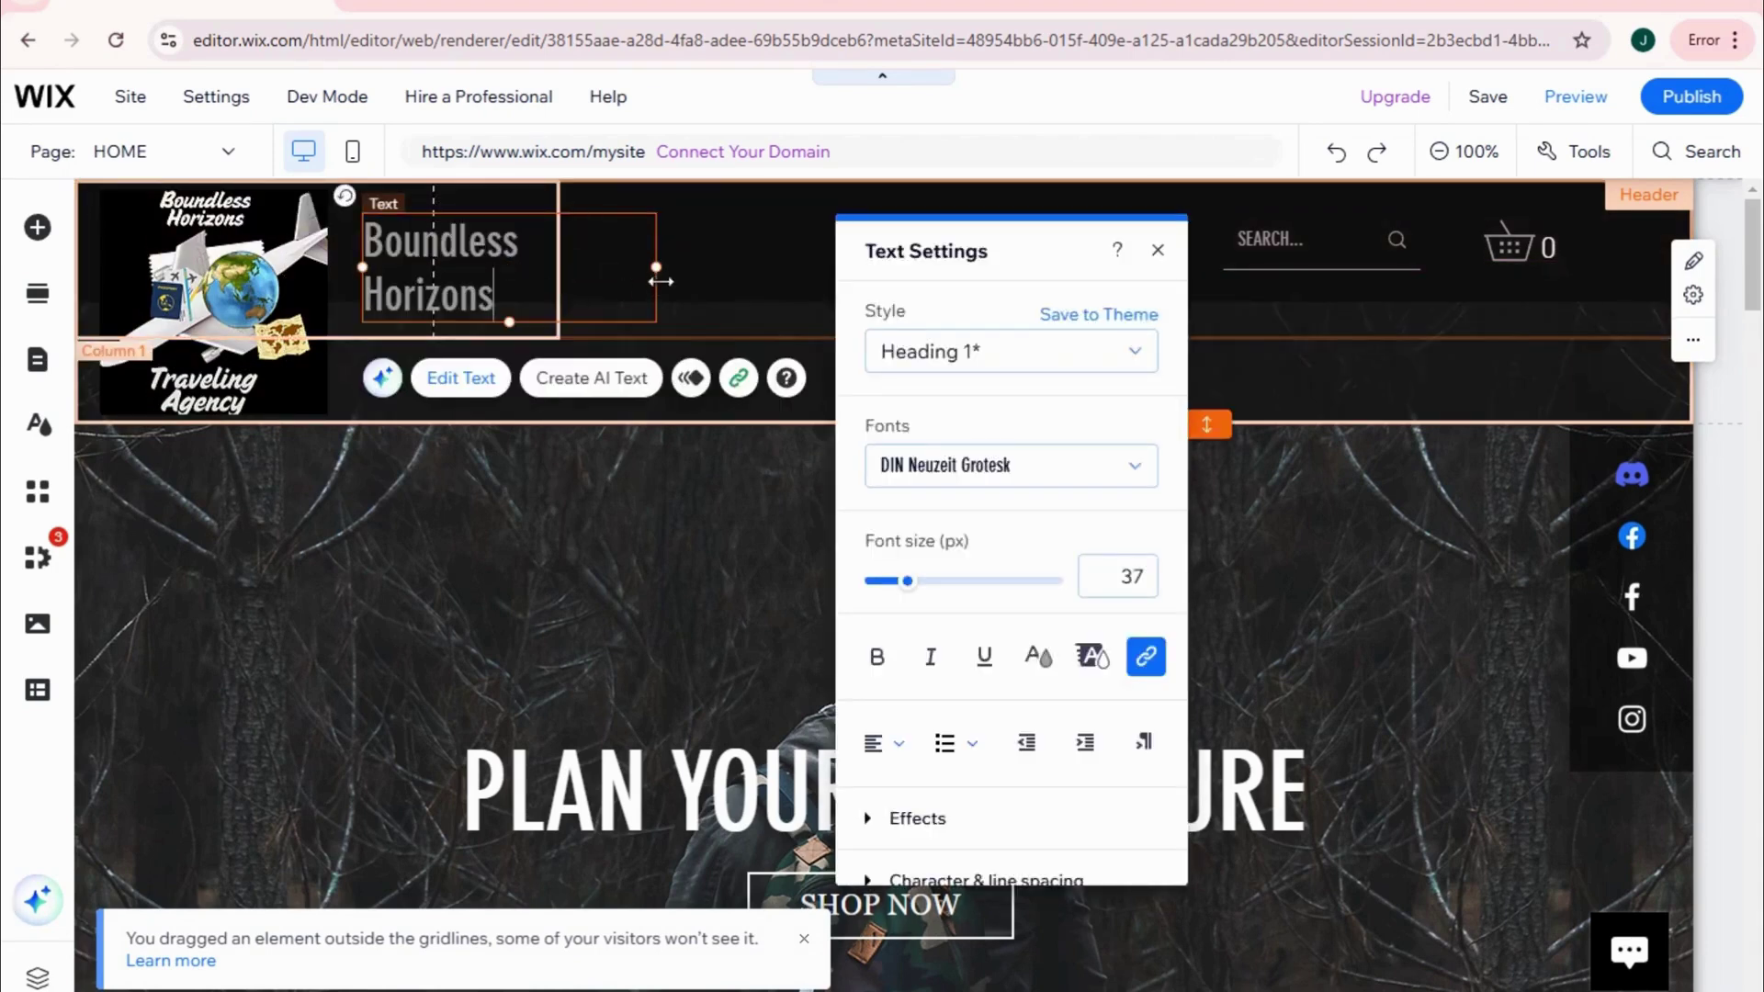
{"action": "left_click", "coordinate": [665, 273]}
{"action": "left_click", "coordinate": [505, 268]}
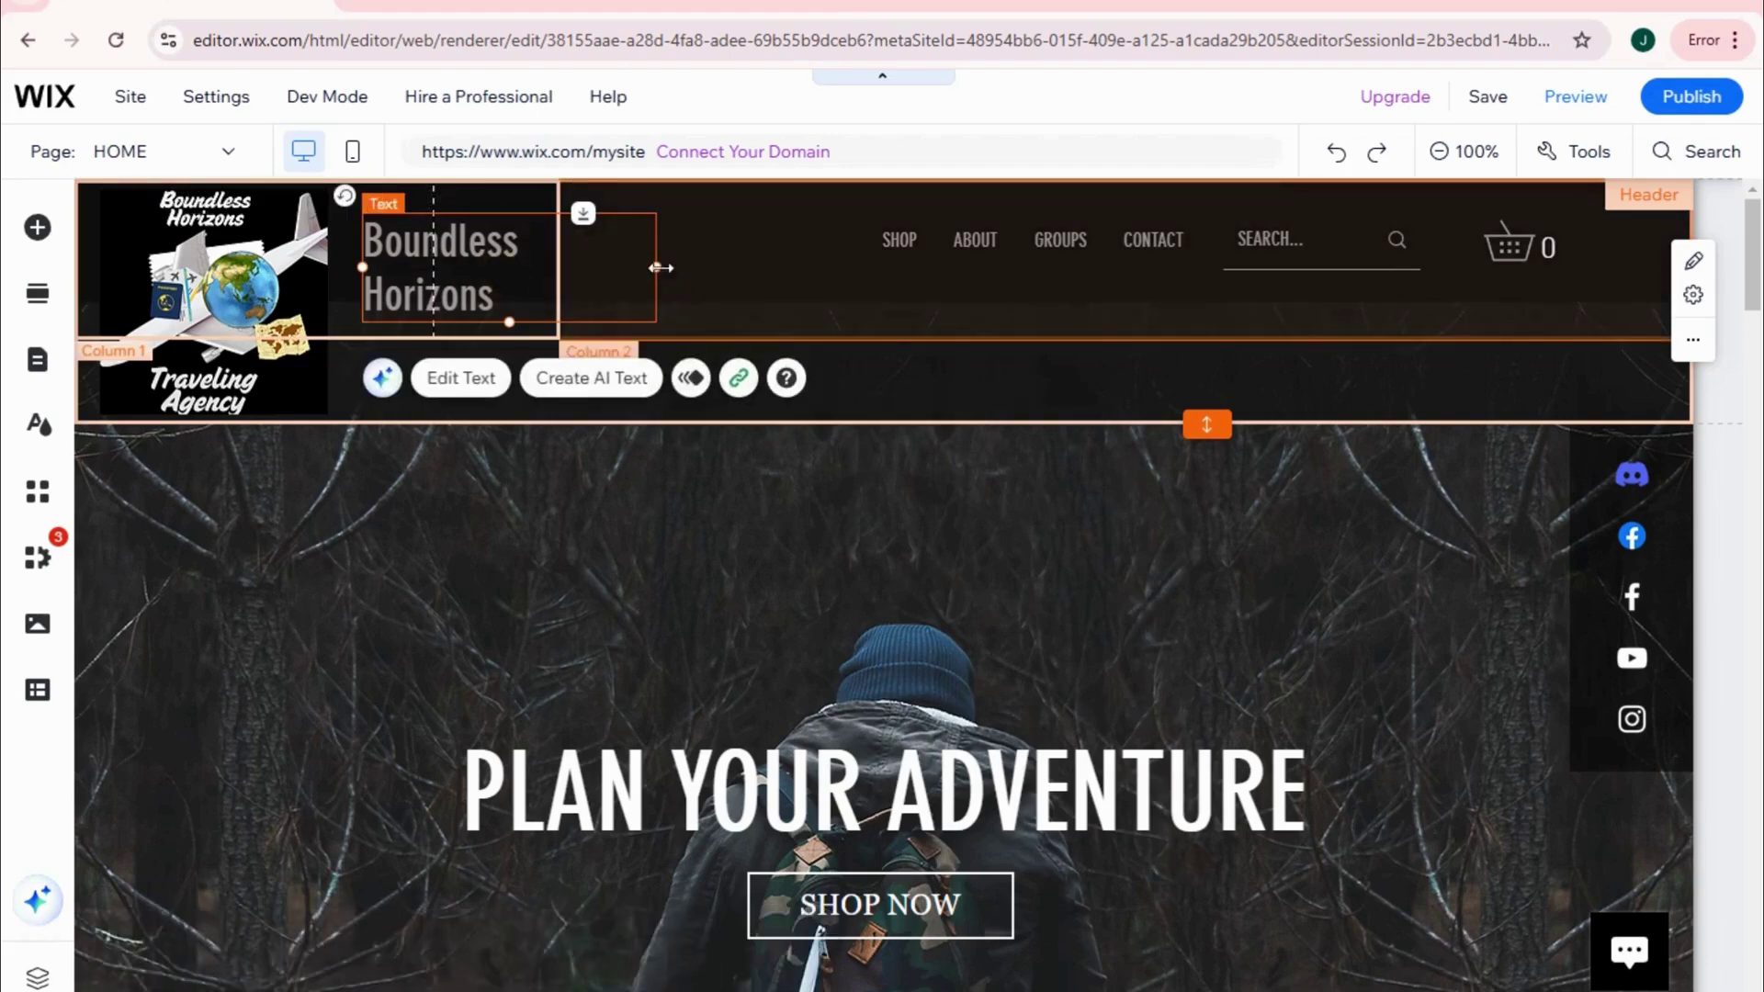
{"action": "left_click_drag", "start_coordinate": [661, 268], "coordinate": [748, 263]}
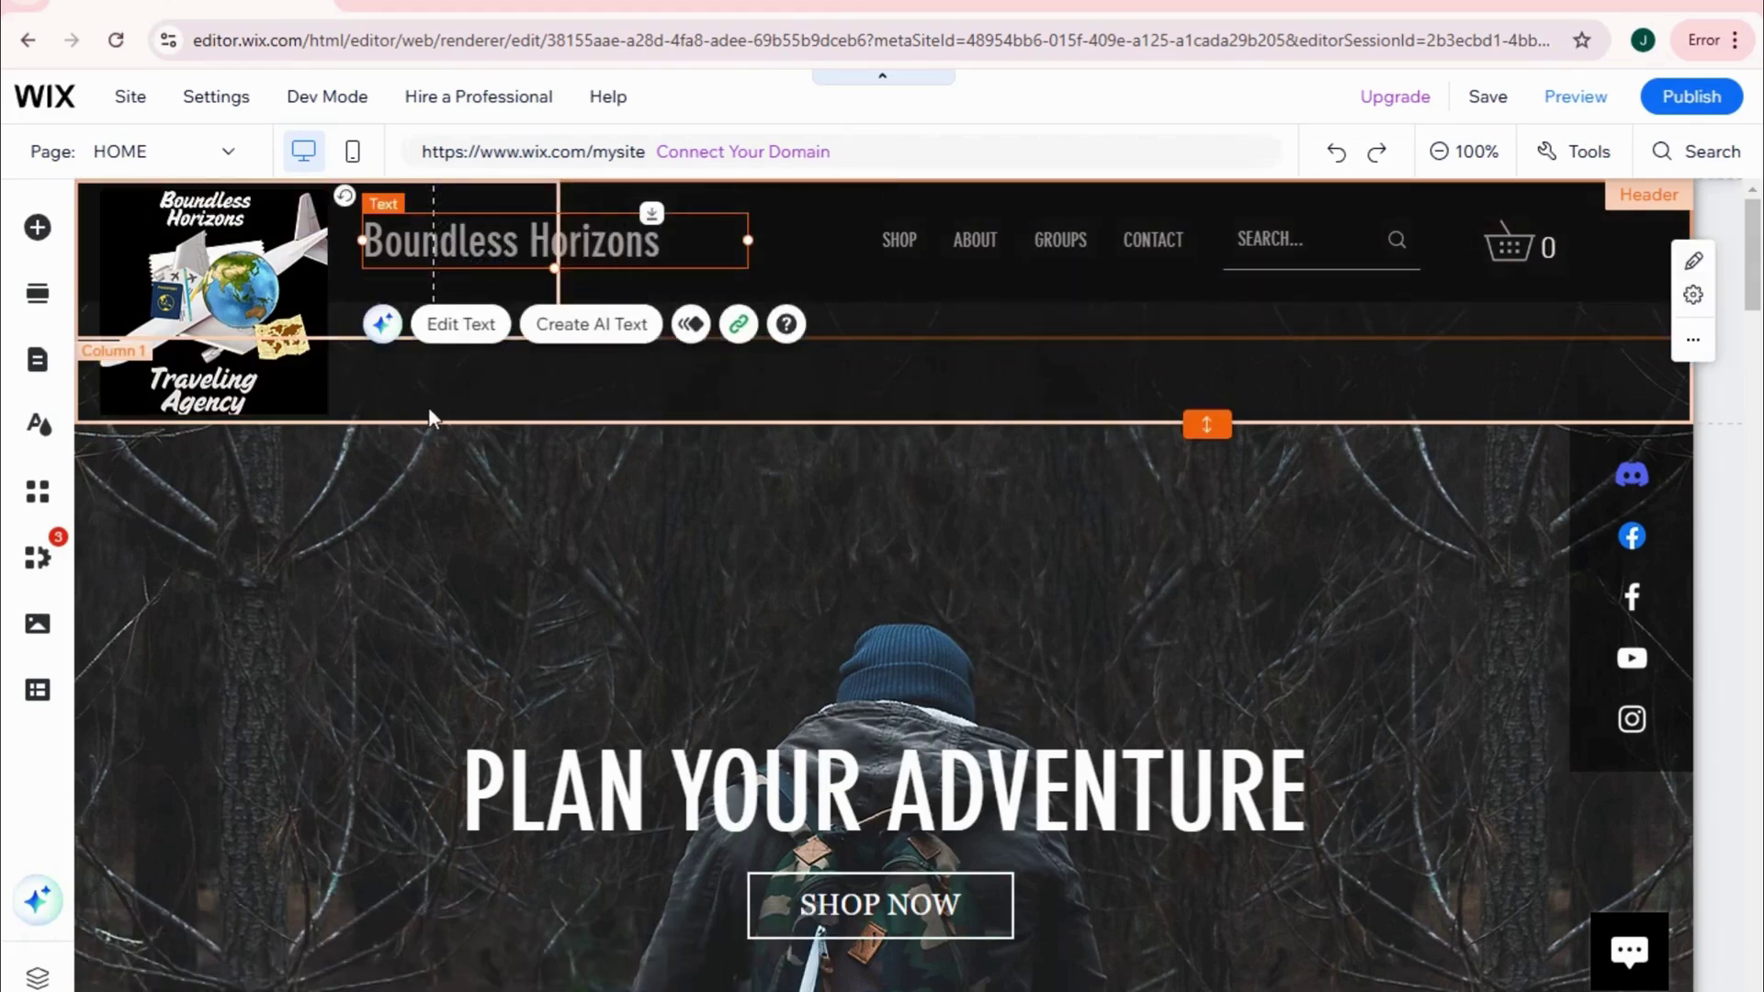
Step: Format the Boundless Horizons title as Heading 2 with a 44 px font size and bold text
{"action": "left_click", "coordinate": [460, 324]}
{"action": "left_click", "coordinate": [985, 359]}
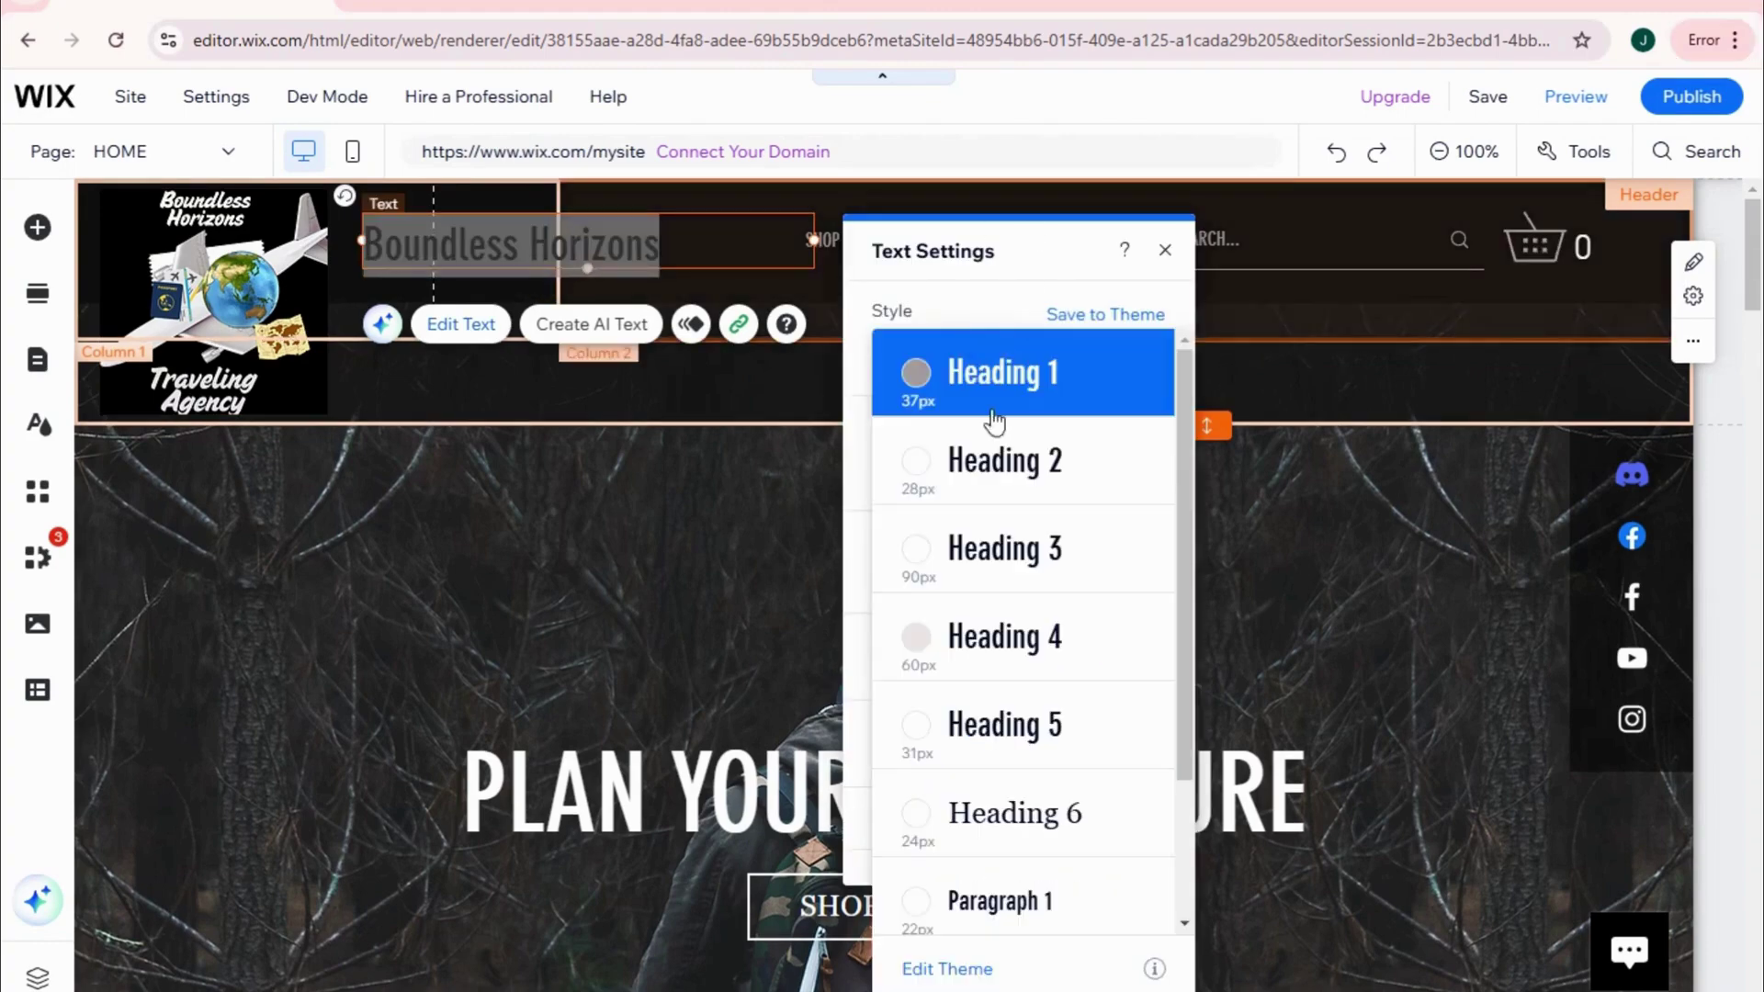
{"action": "left_click", "coordinate": [1014, 464]}
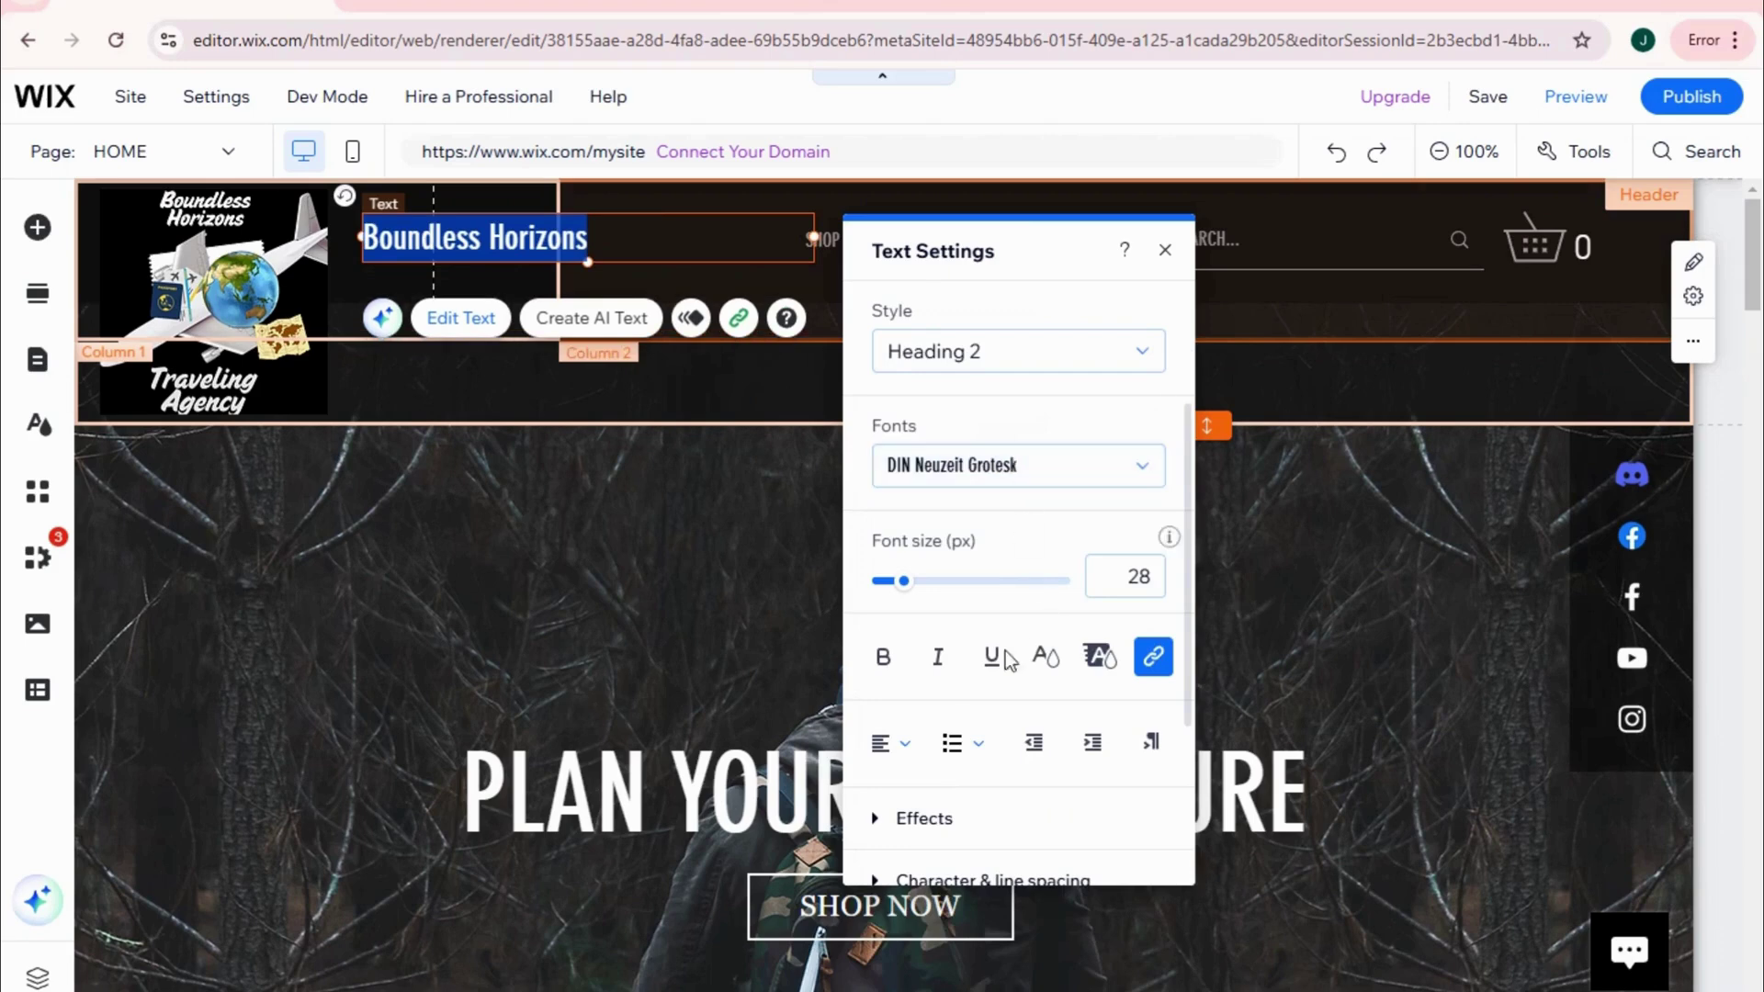
{"action": "left_click", "coordinate": [909, 583]}
{"action": "left_click_drag", "start_coordinate": [910, 597], "coordinate": [918, 595]}
{"action": "left_click", "coordinate": [883, 658]}
Step: Try several colors on the header title and apply the custom red #EA1C22
{"action": "left_click", "coordinate": [1045, 656]}
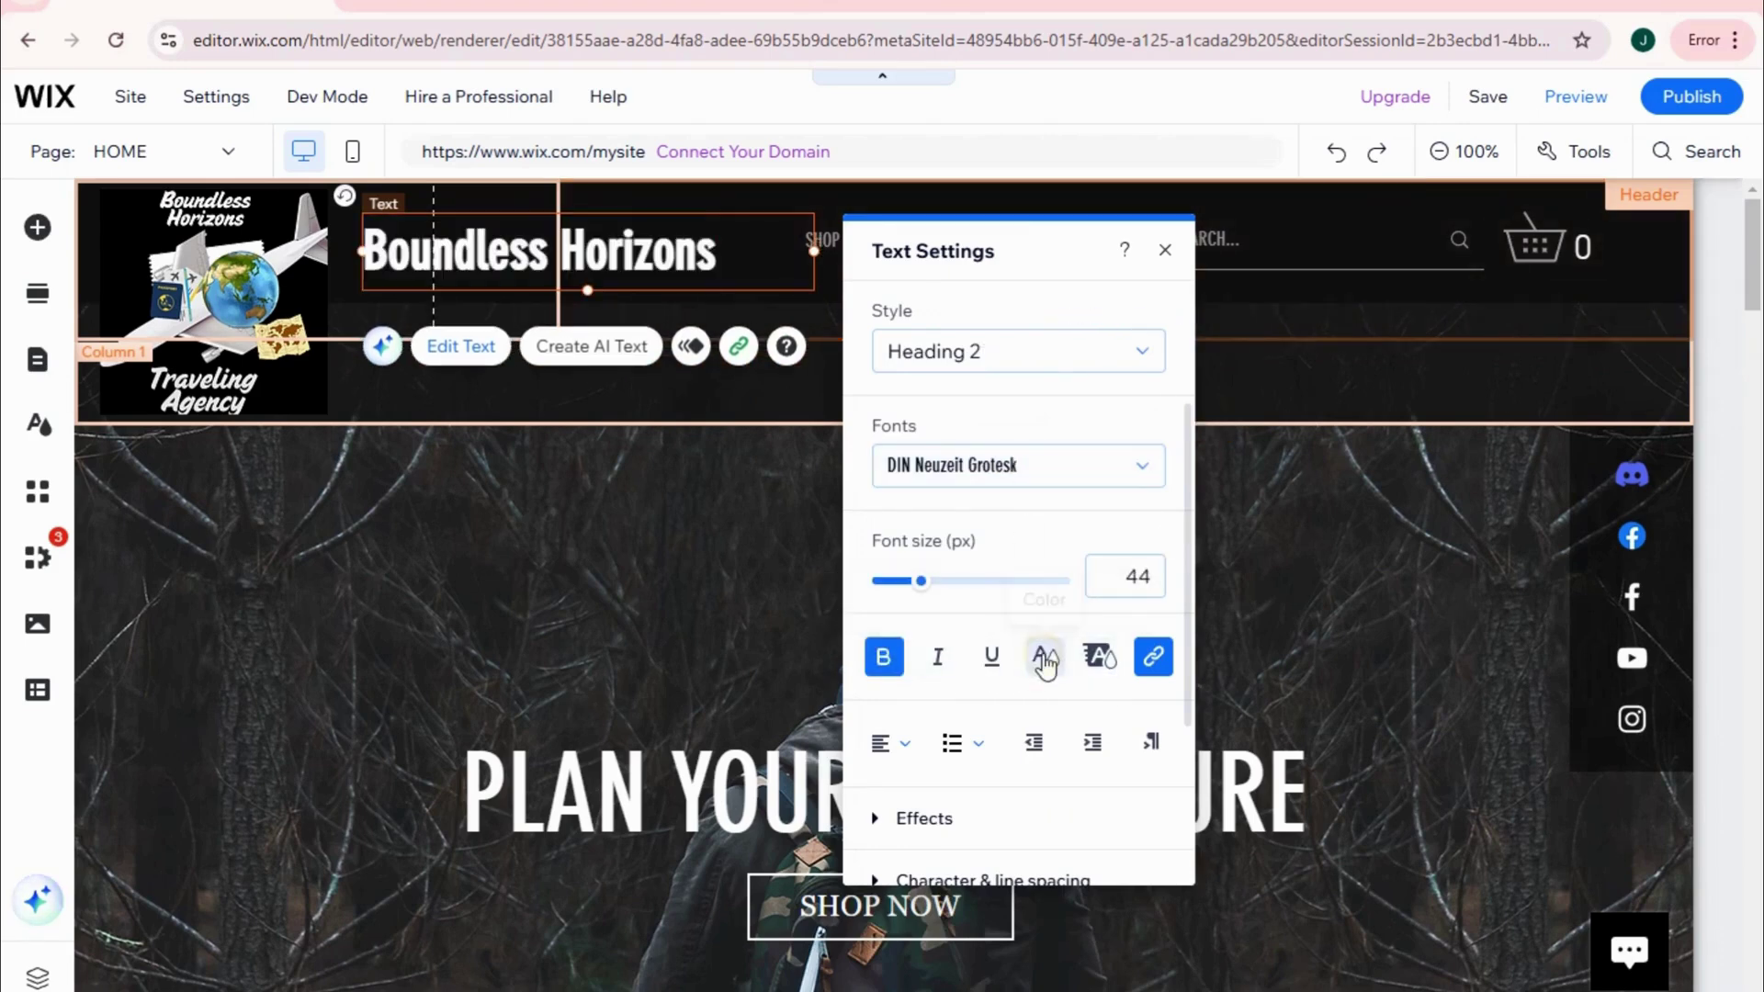
{"action": "left_click", "coordinate": [1034, 671]}
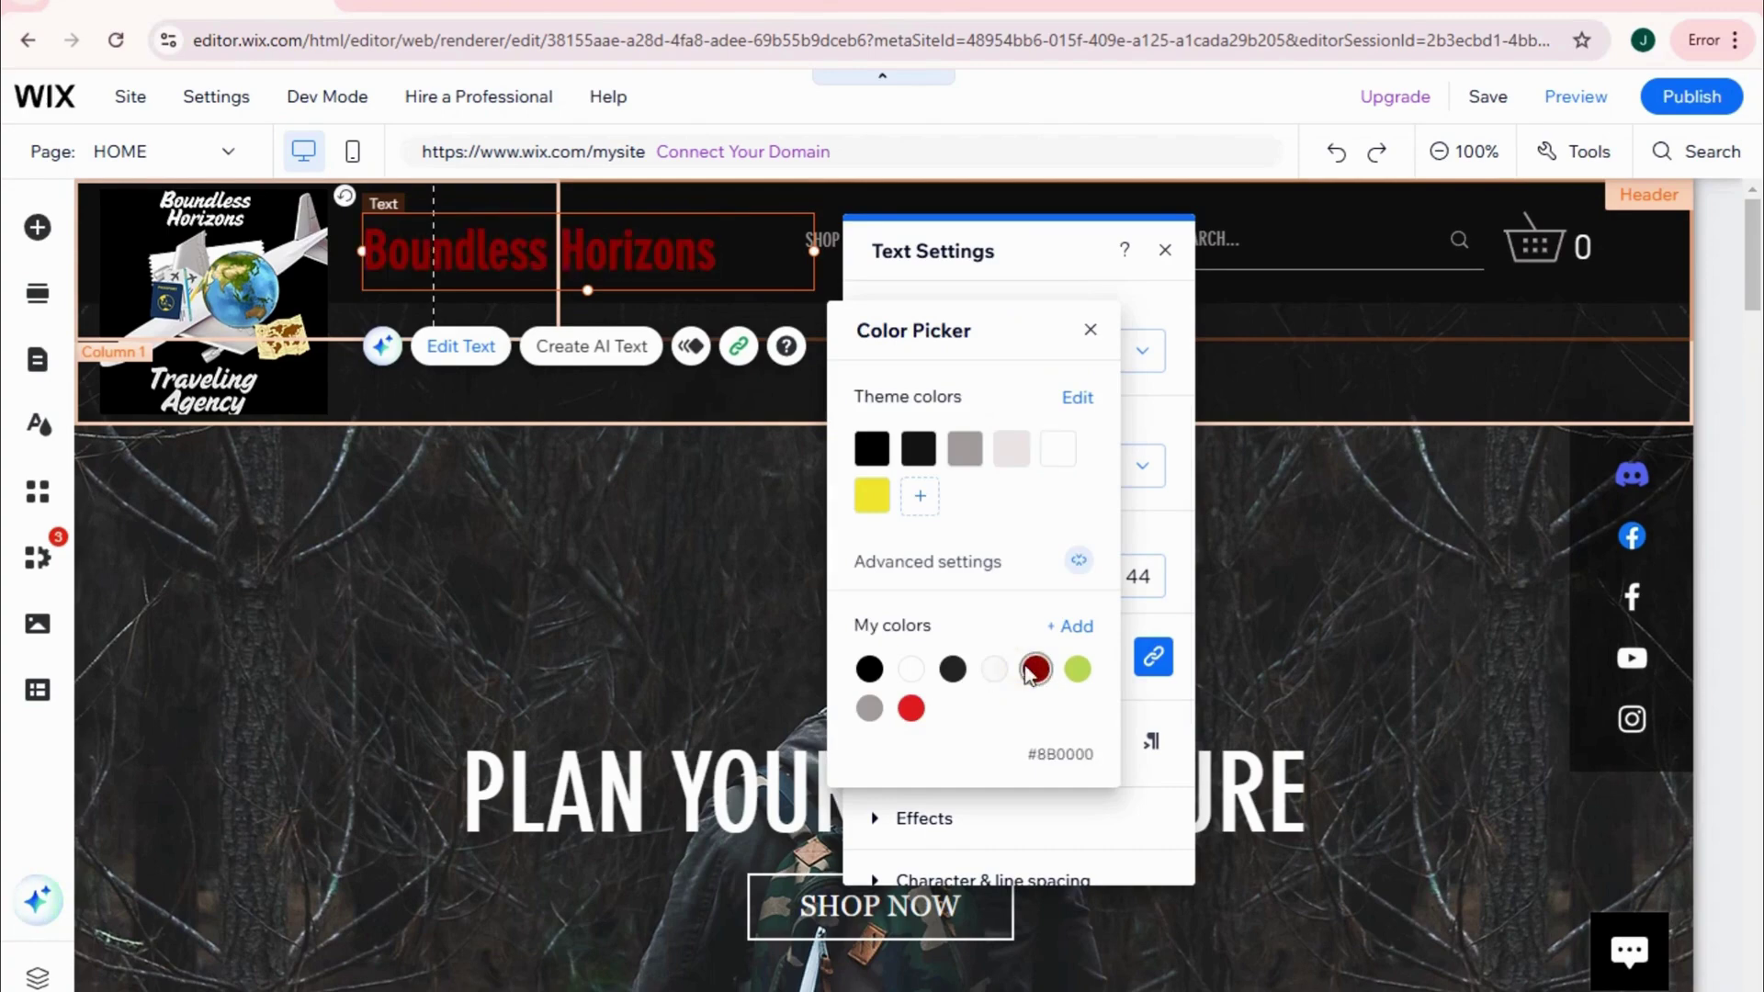
{"action": "left_click", "coordinate": [910, 709]}
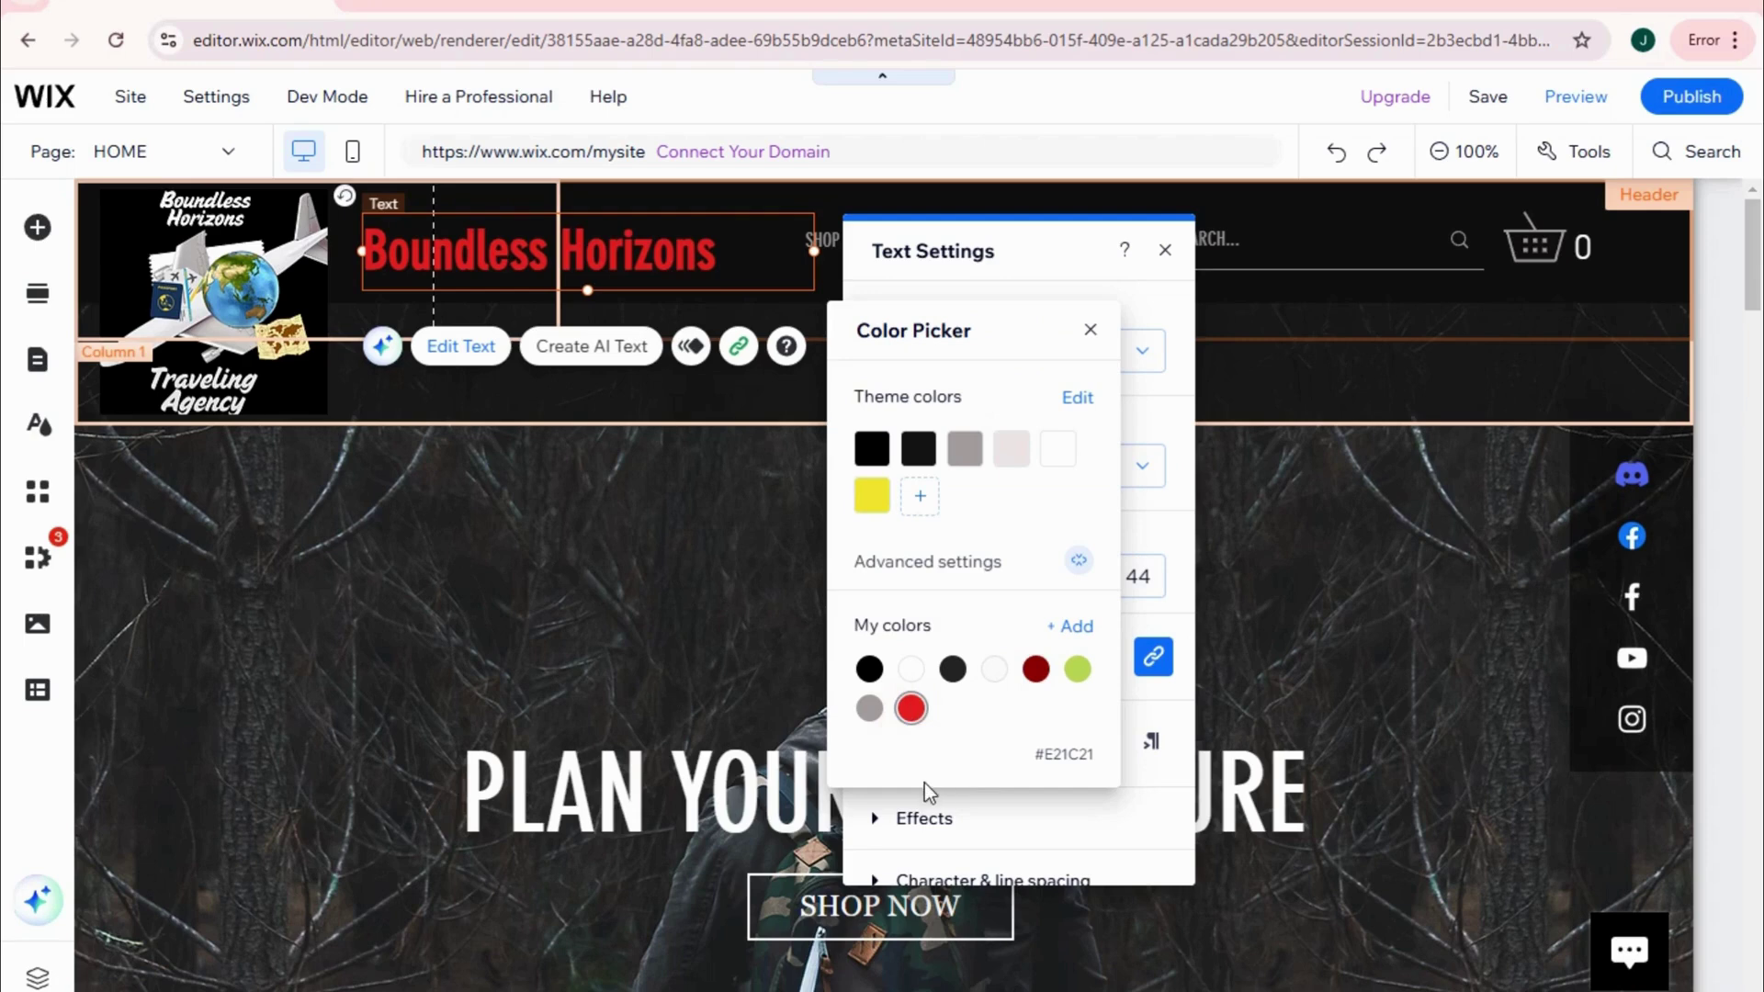
{"action": "left_click", "coordinate": [914, 496]}
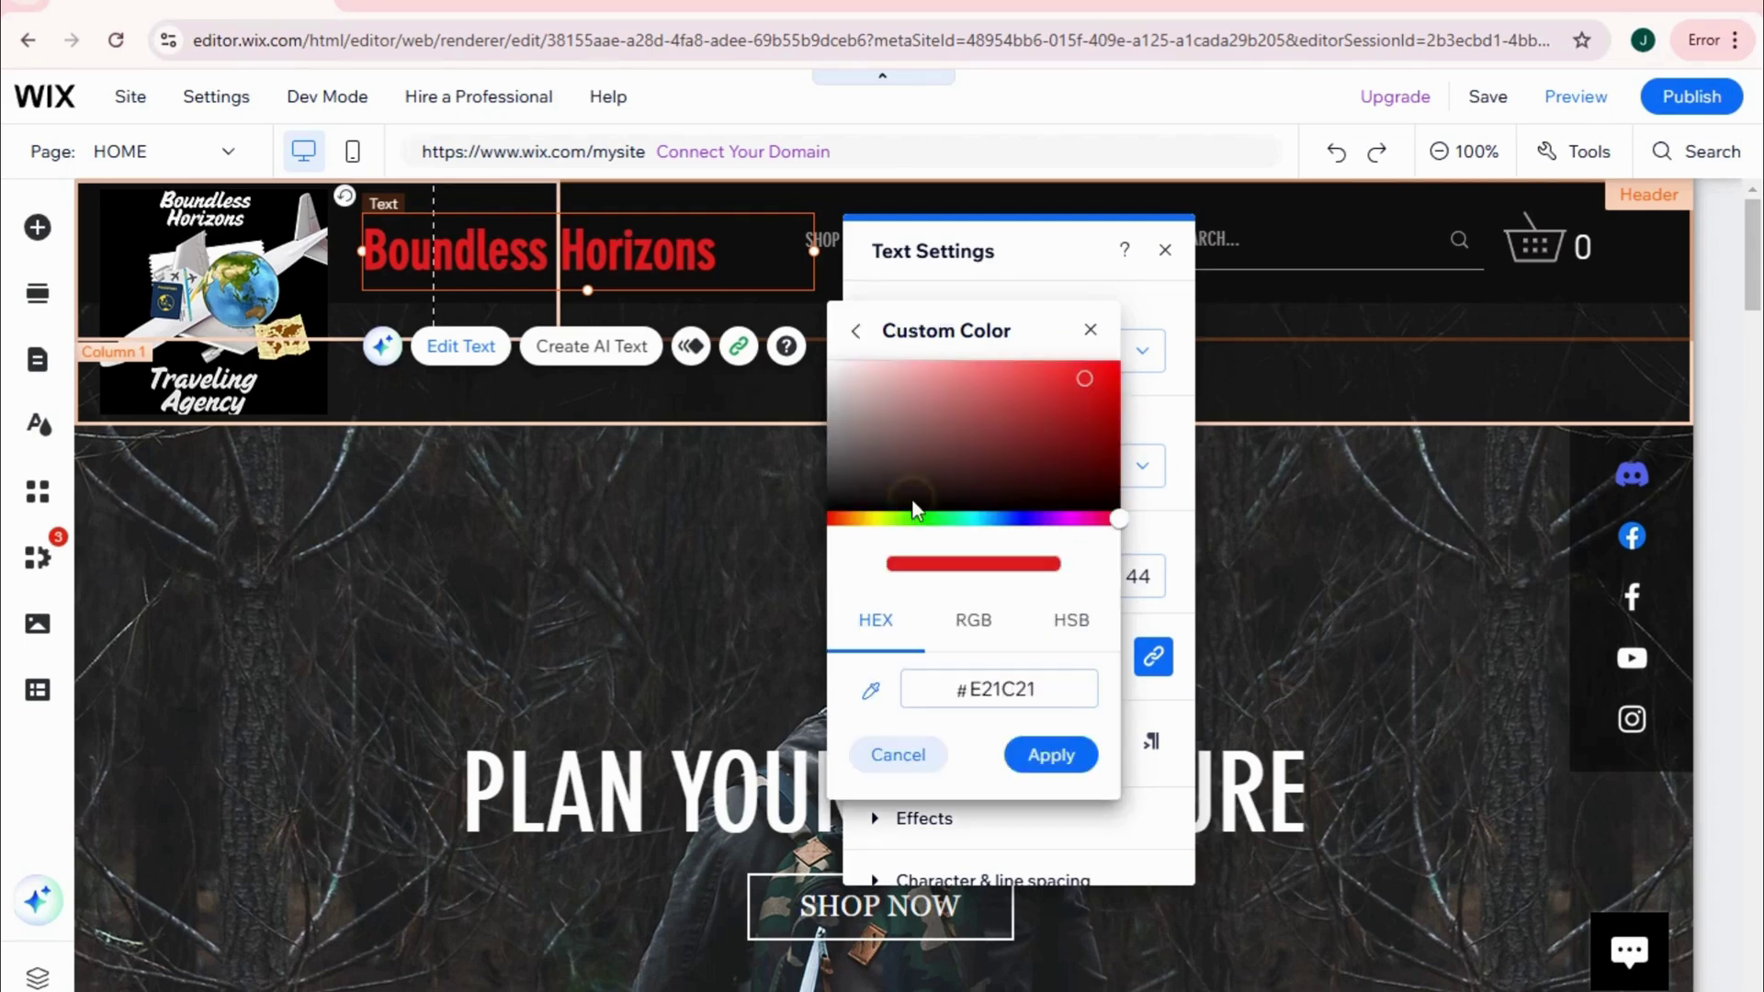
{"action": "left_click", "coordinate": [1075, 403]}
{"action": "left_click", "coordinate": [1092, 370]}
{"action": "left_click", "coordinate": [887, 489]}
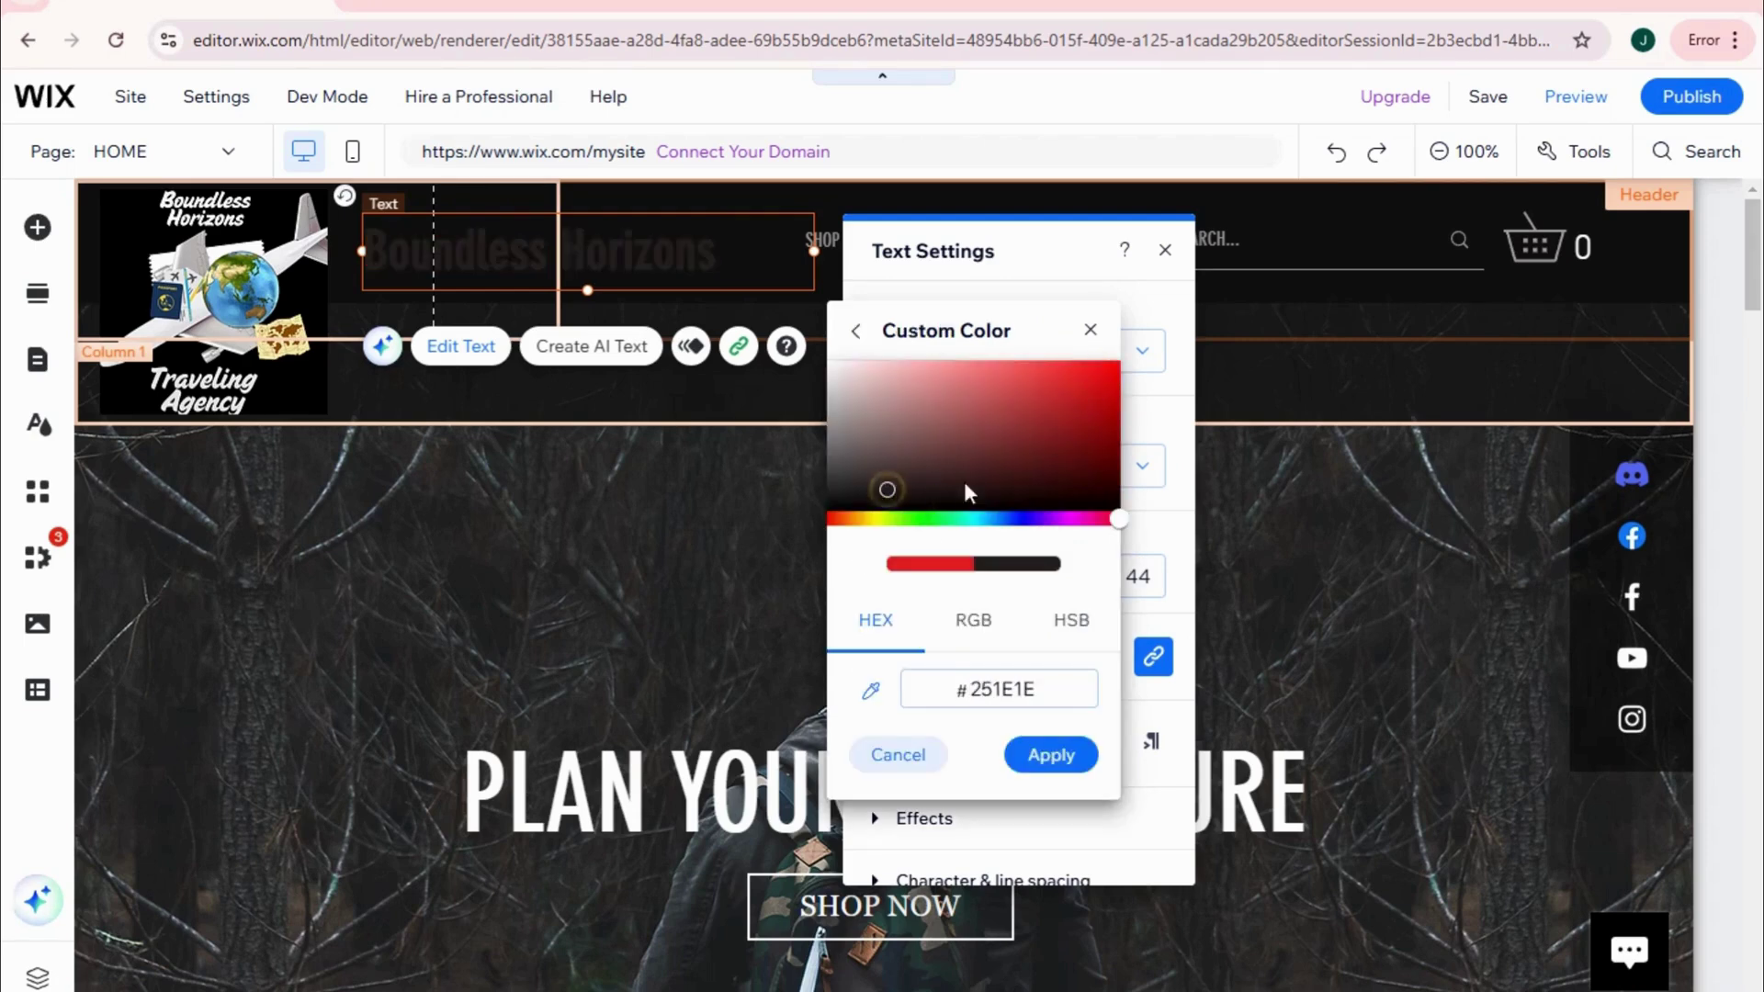
{"action": "left_click", "coordinate": [1080, 474]}
{"action": "left_click", "coordinate": [1086, 372]}
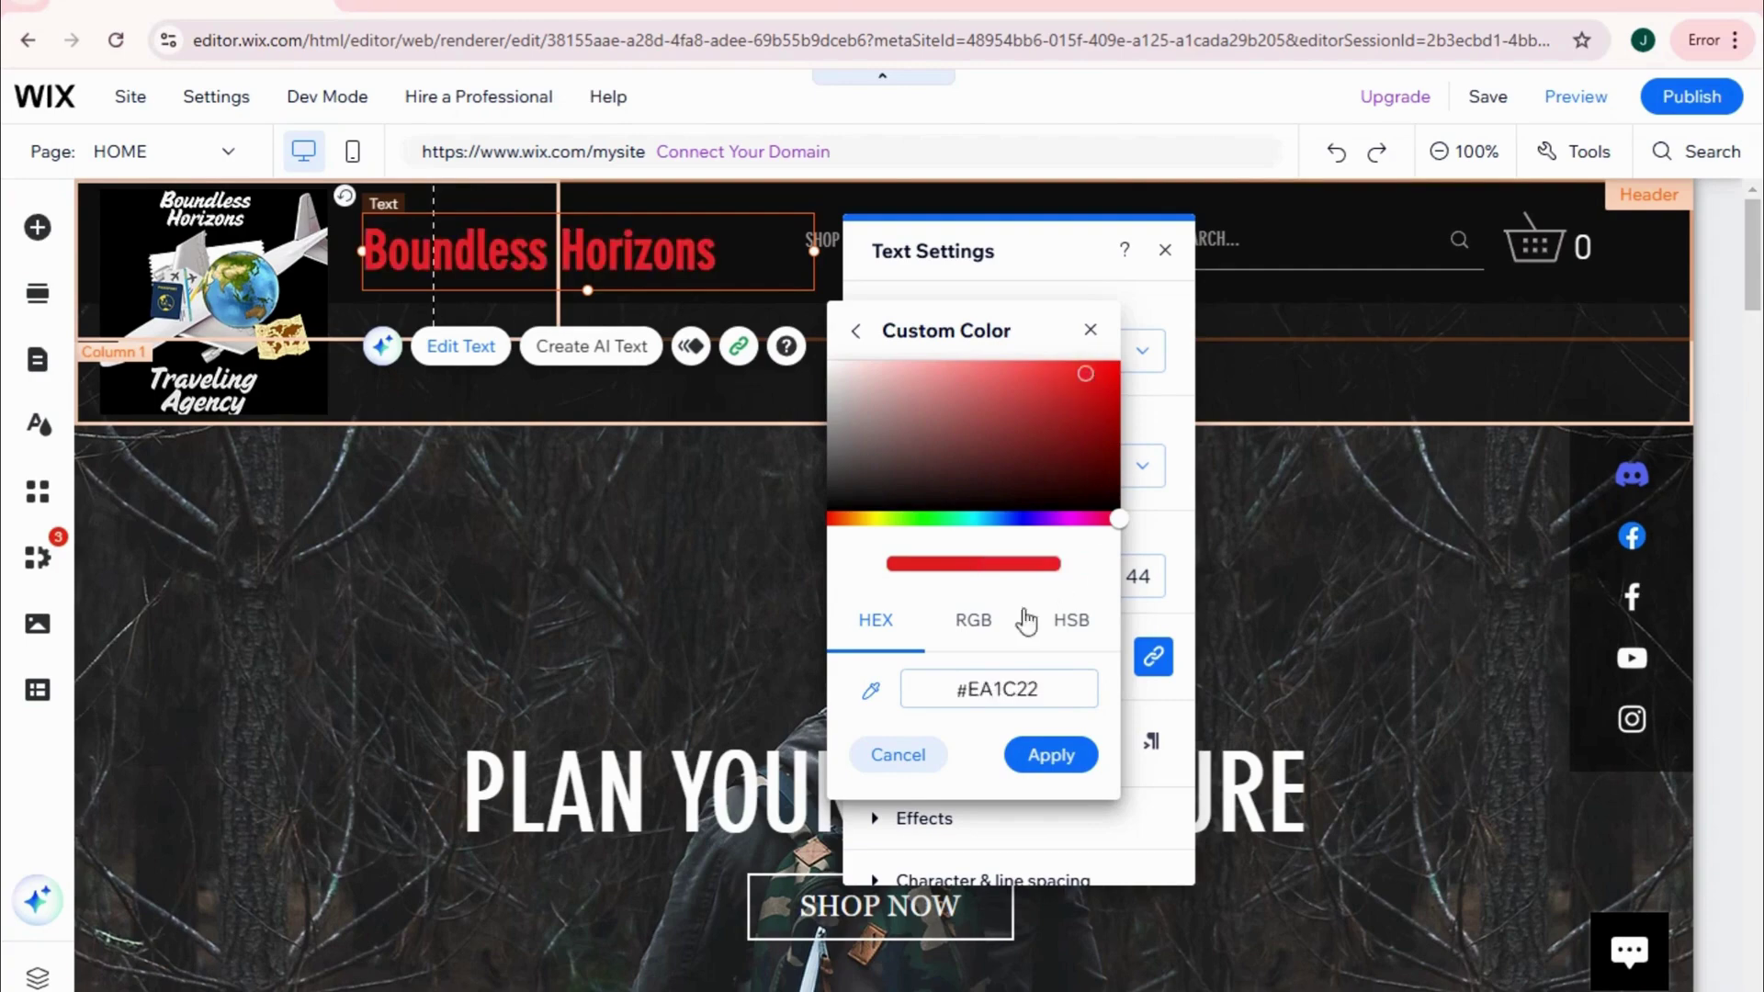
{"action": "left_click", "coordinate": [1020, 755]}
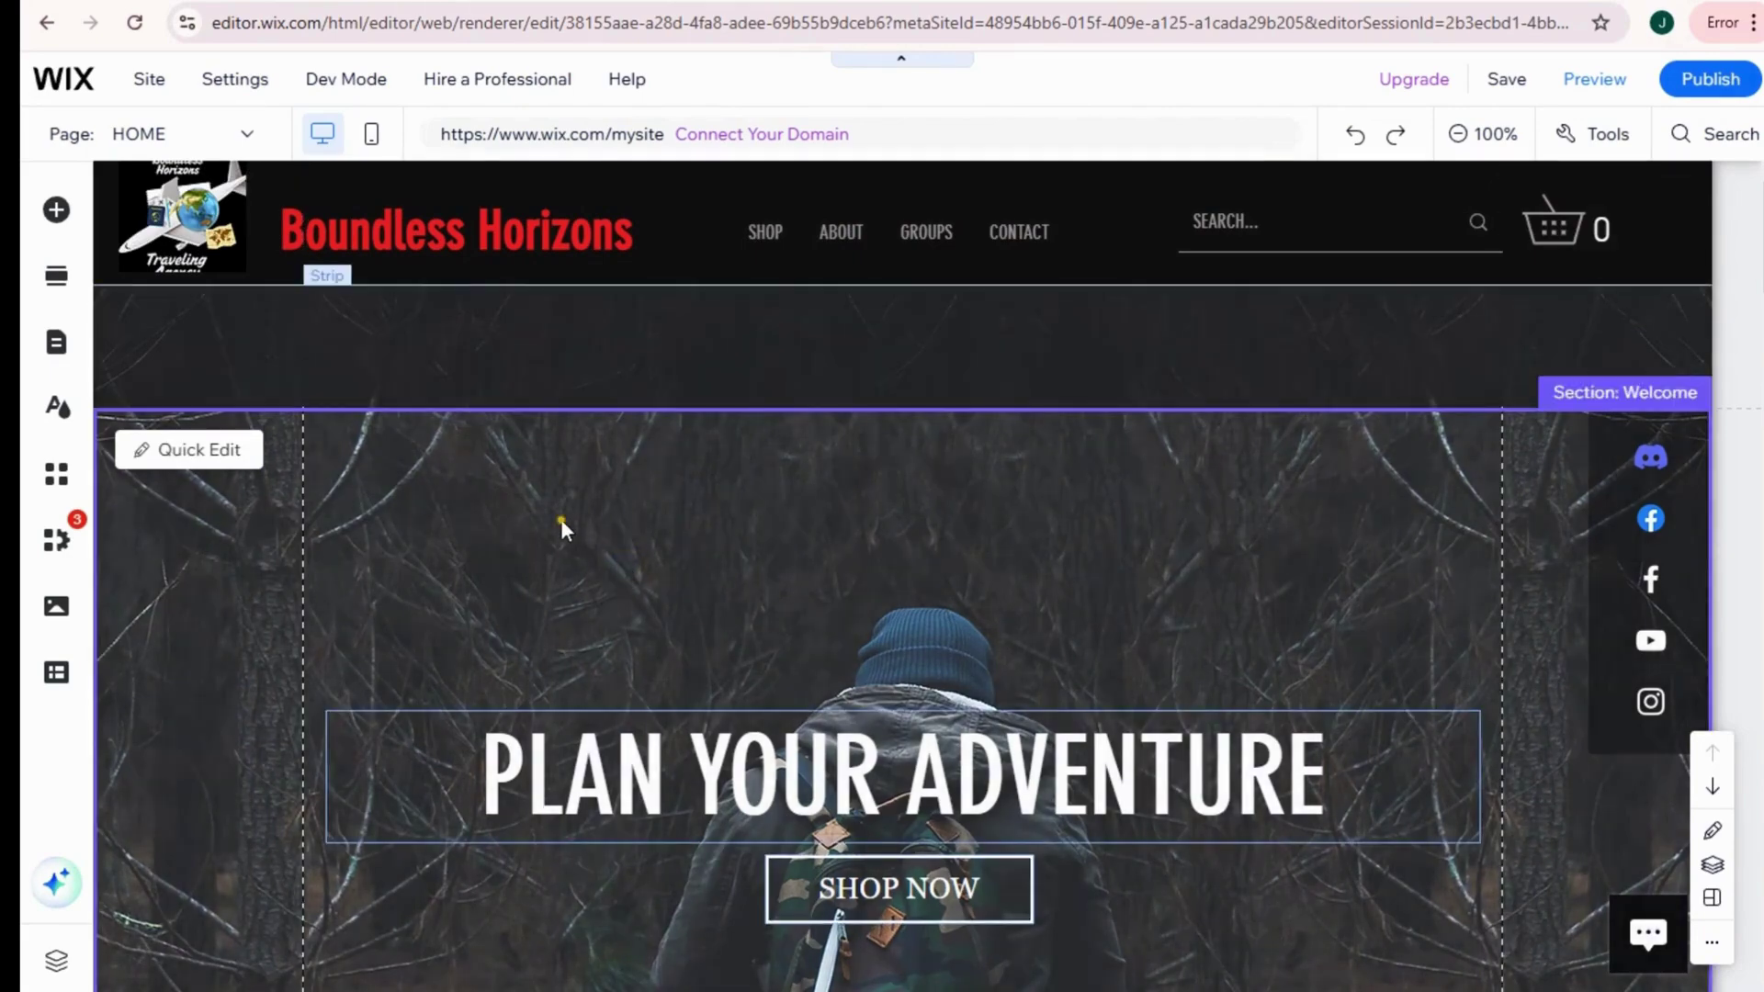
Step: Browse the welcome strip's background options and set its background to the uploaded image Boundless Horizons.png
{"action": "left_click", "coordinate": [561, 521]}
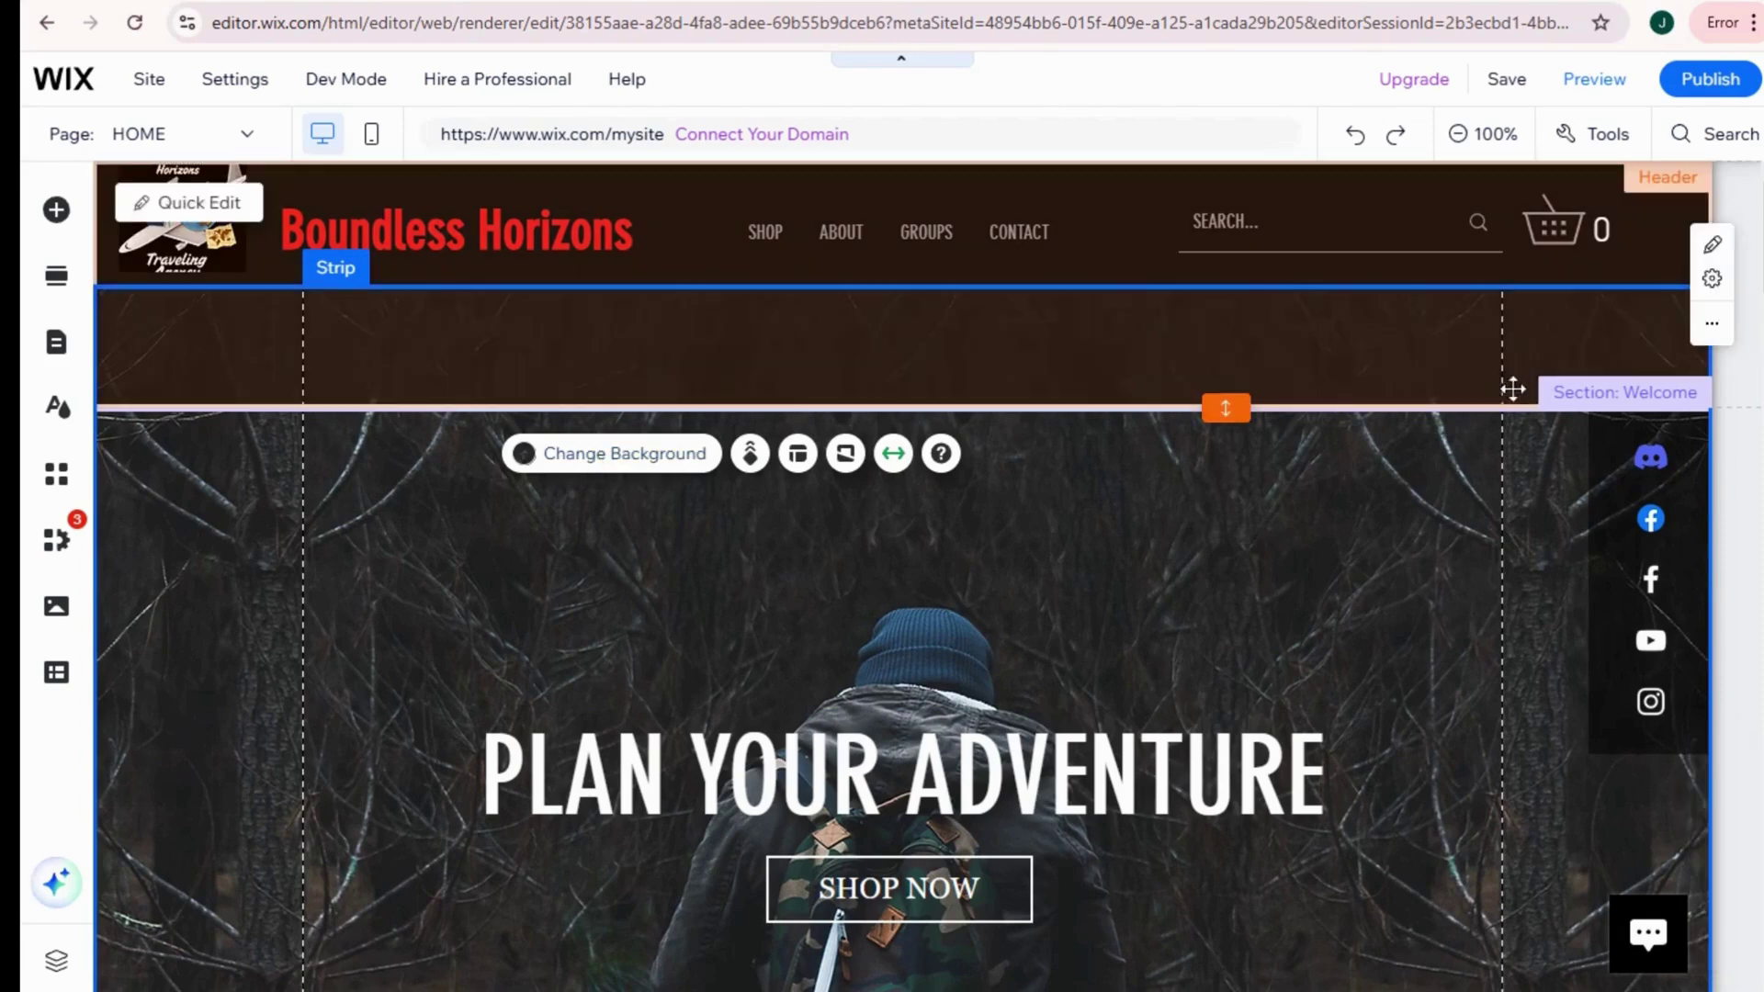
{"action": "left_click", "coordinate": [586, 458]}
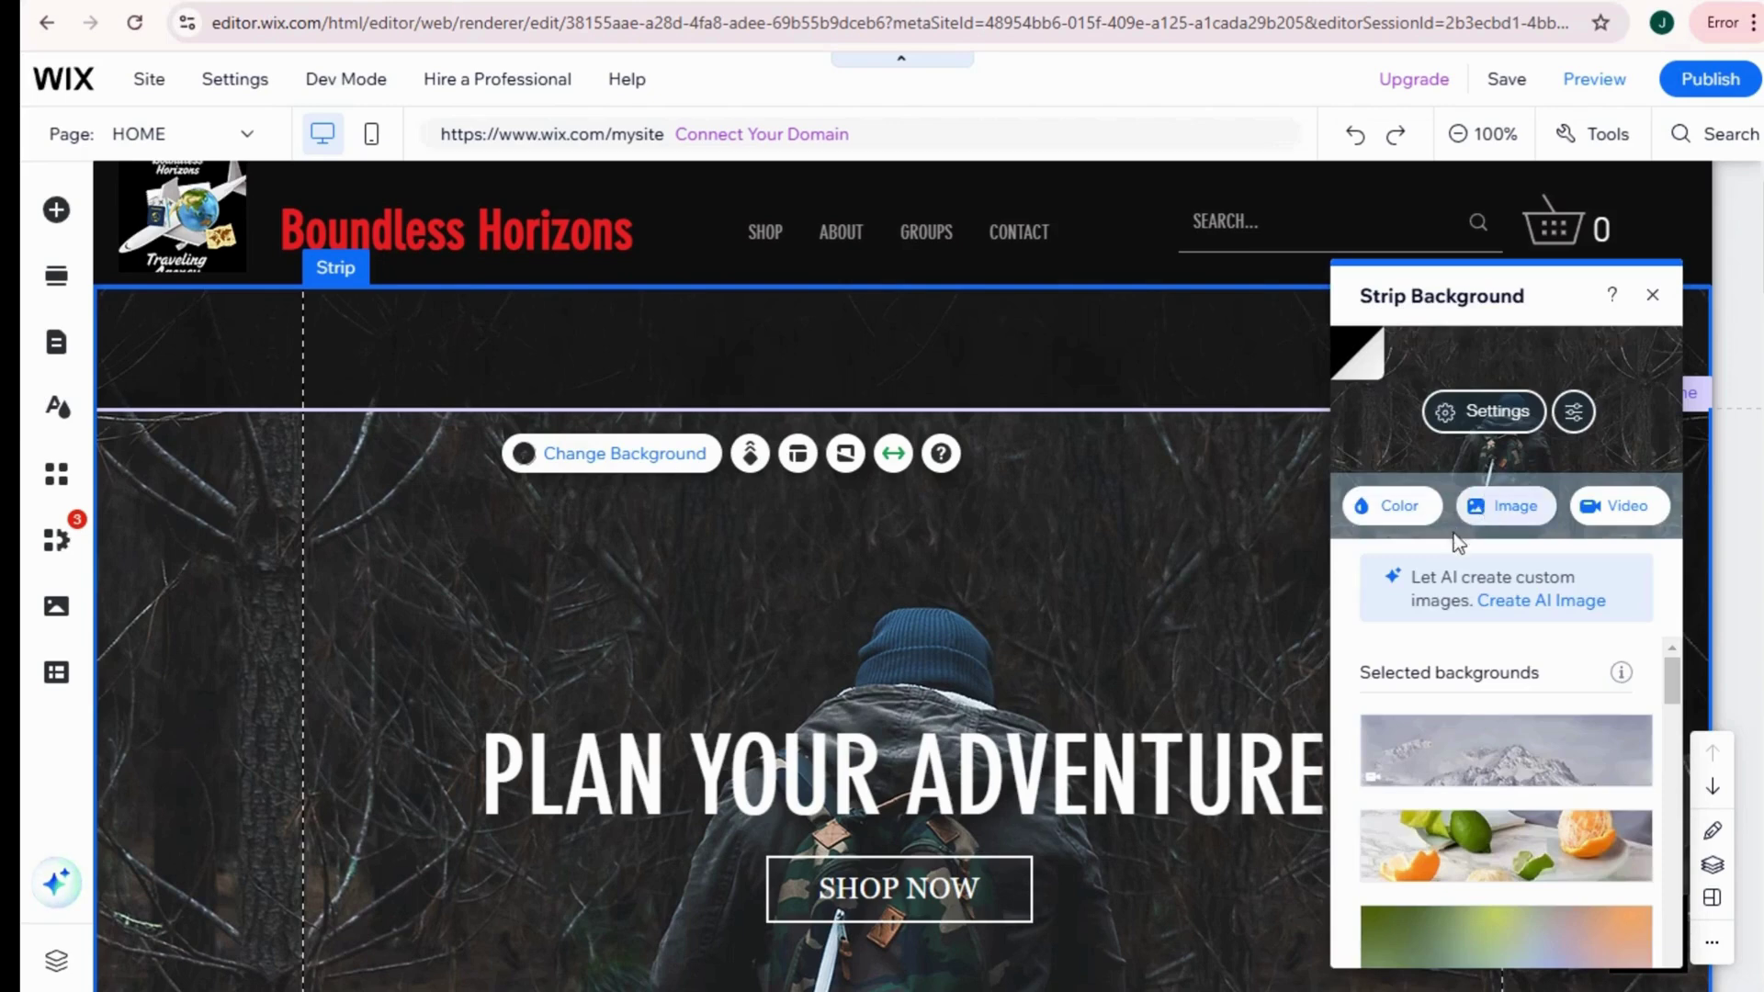
{"action": "mouse_move", "coordinate": [1535, 738]}
{"action": "scroll", "coordinate": [1529, 763], "scroll_direction": "down", "scroll_amount": 5}
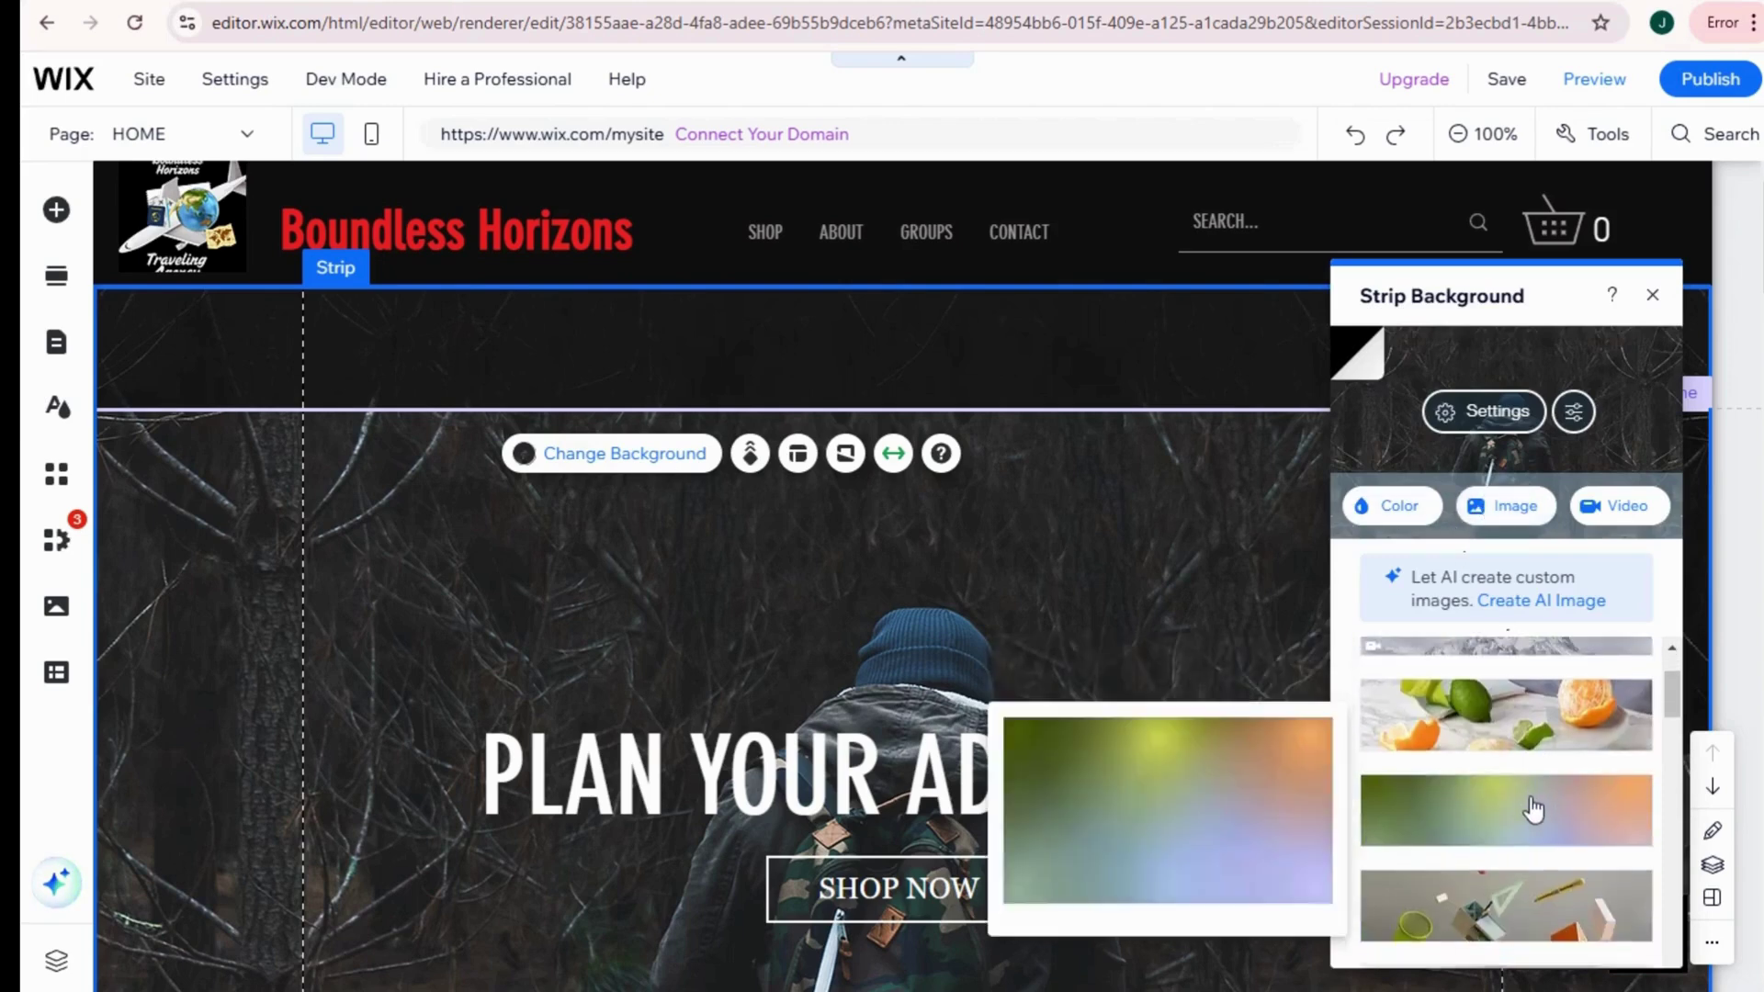
{"action": "scroll", "coordinate": [1521, 808], "scroll_direction": "down", "scroll_amount": 5}
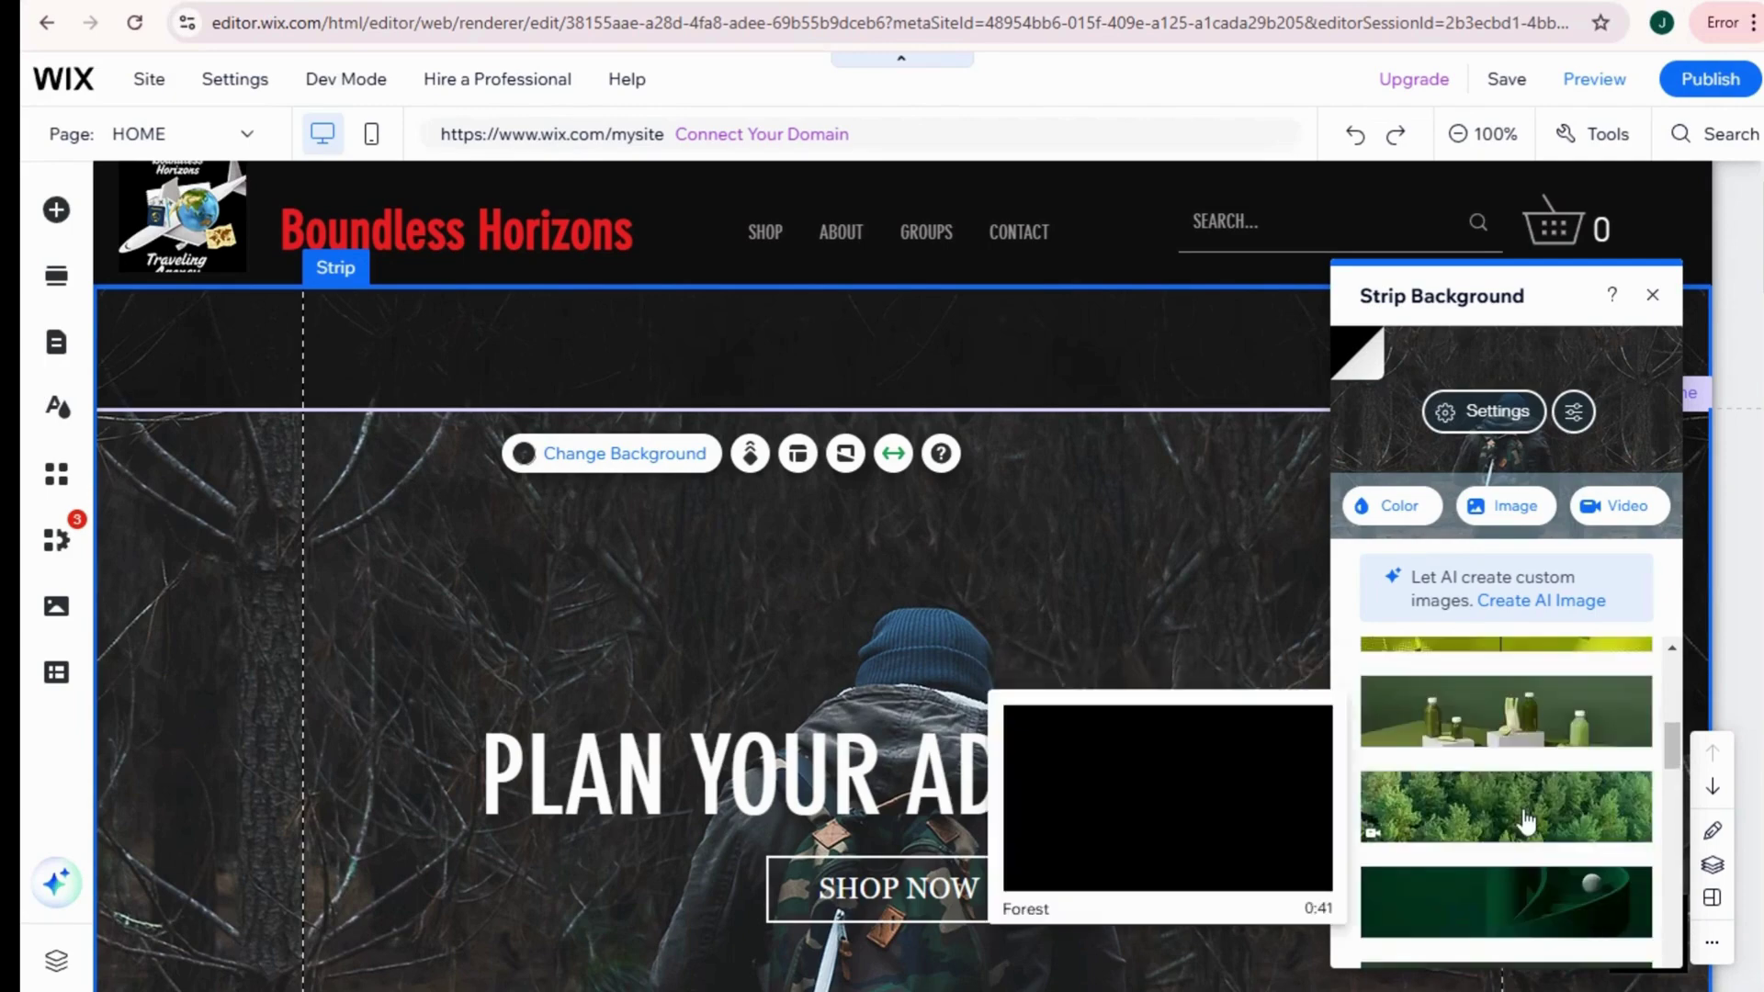
{"action": "scroll", "coordinate": [1525, 821], "scroll_direction": "down", "scroll_amount": 3}
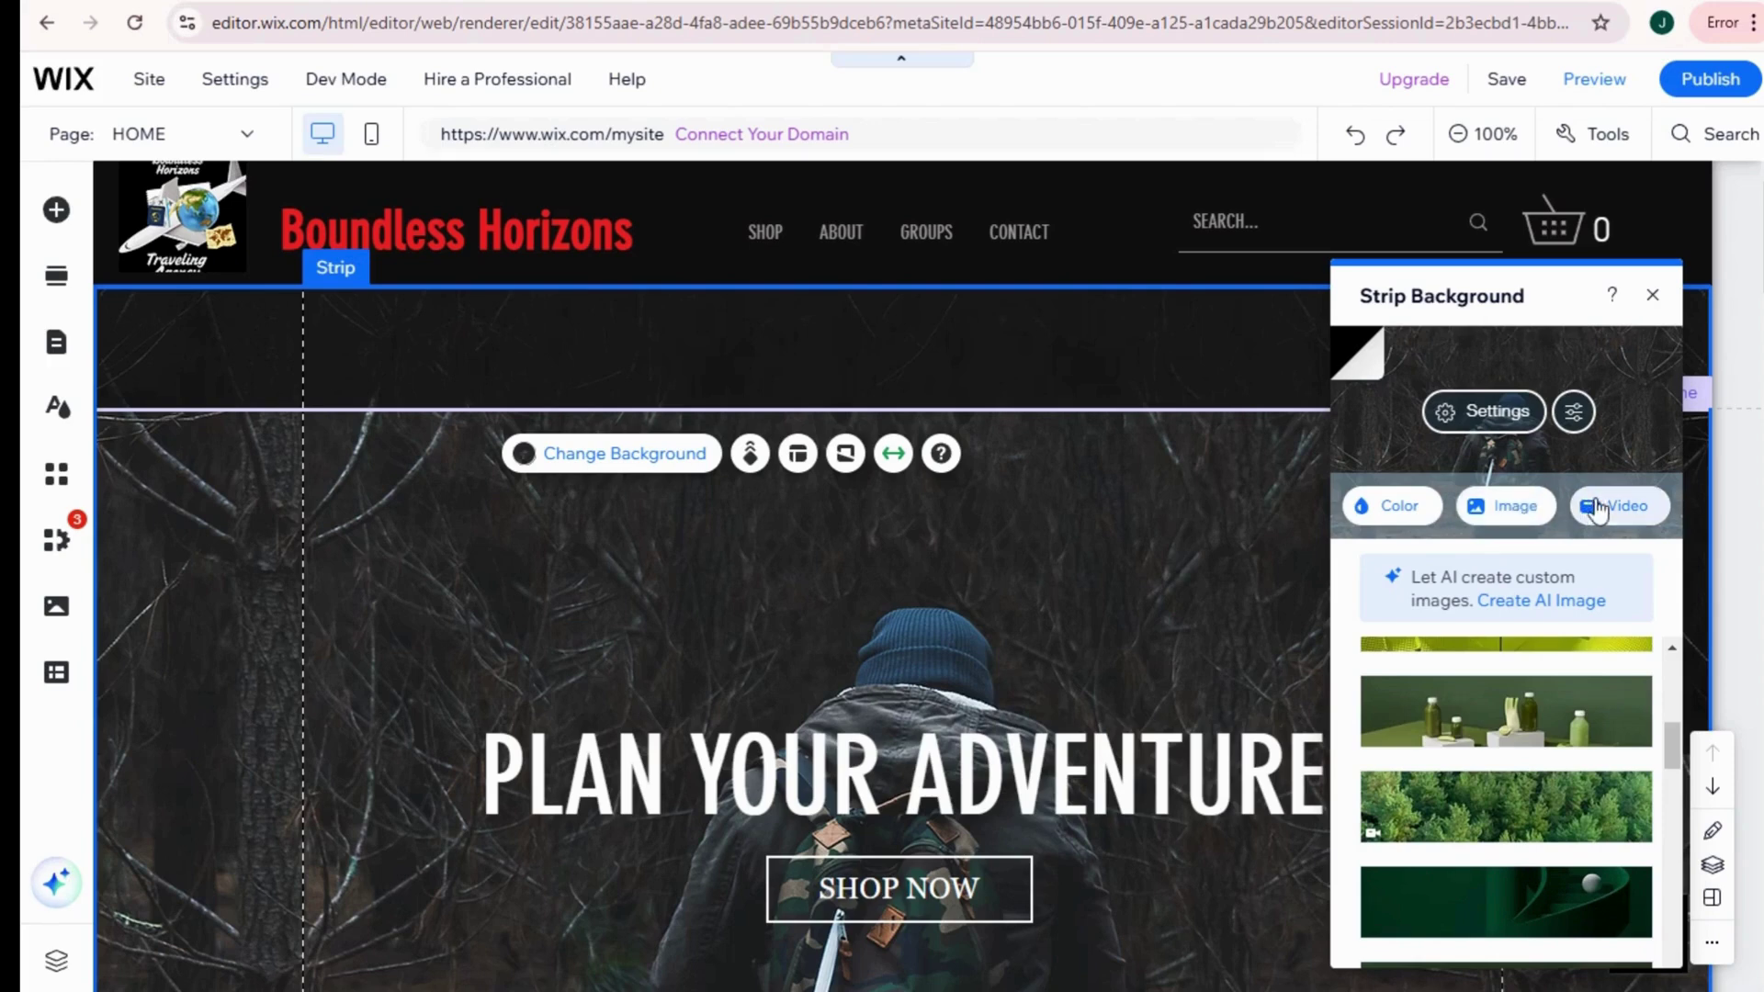
{"action": "left_click", "coordinate": [1516, 511]}
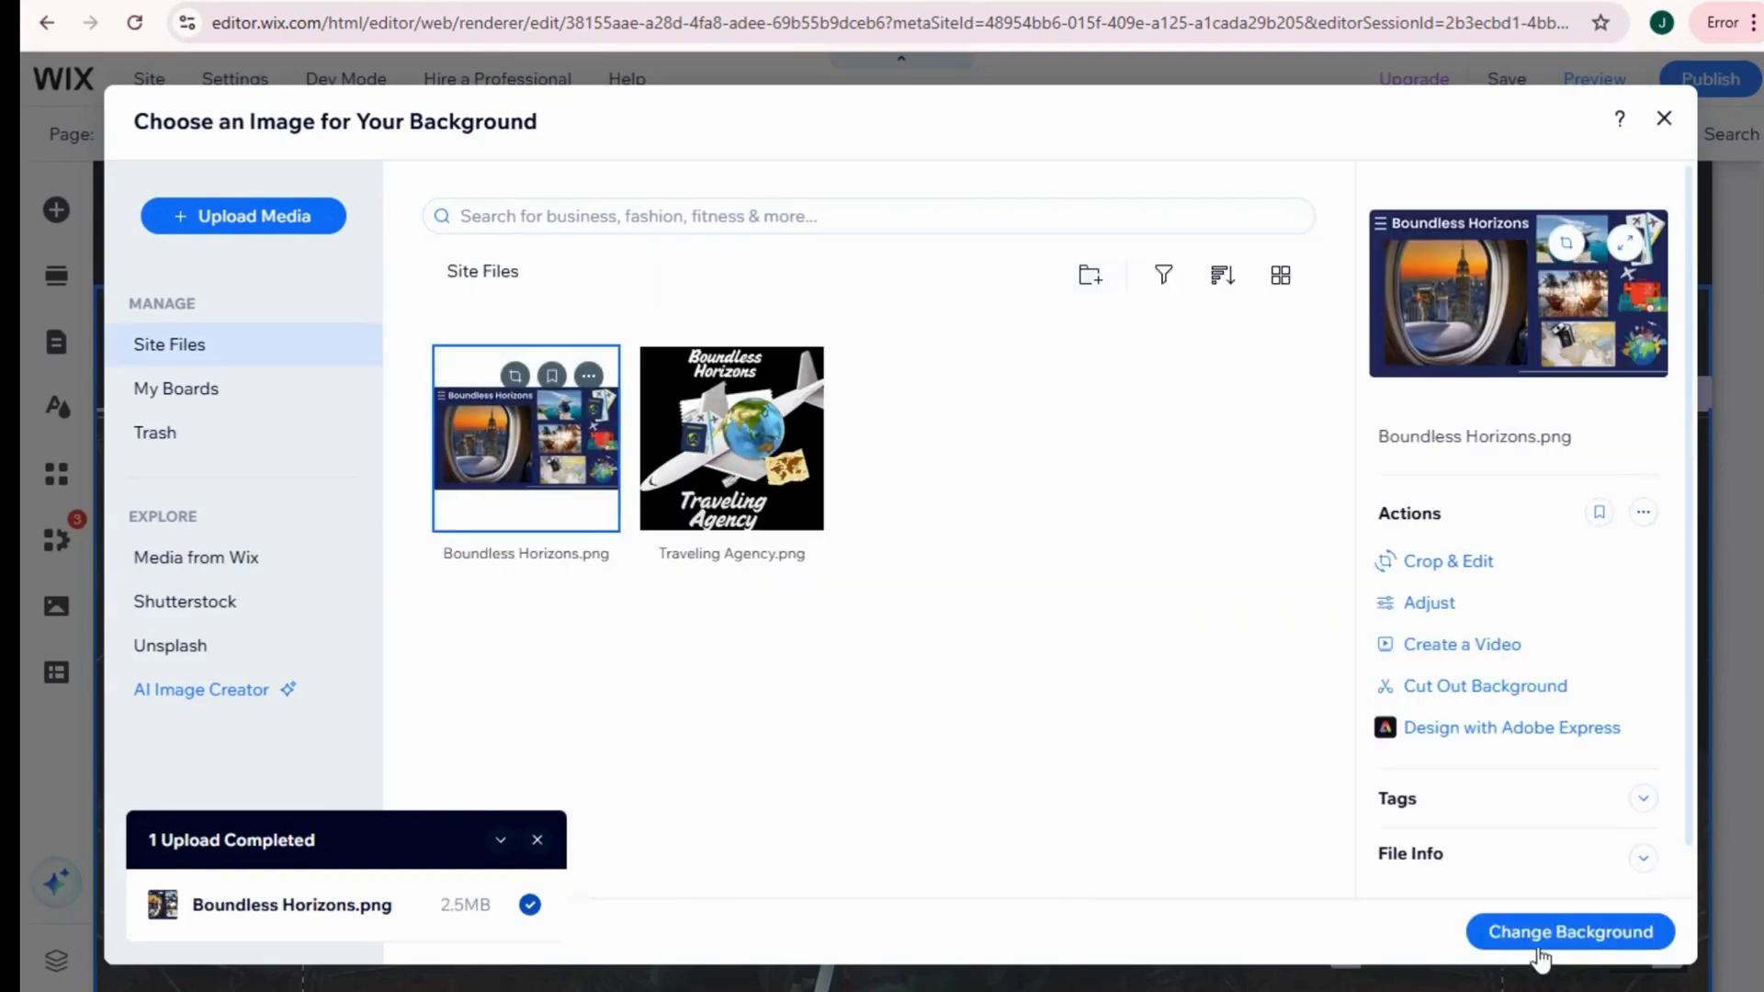
{"action": "left_click", "coordinate": [1553, 937]}
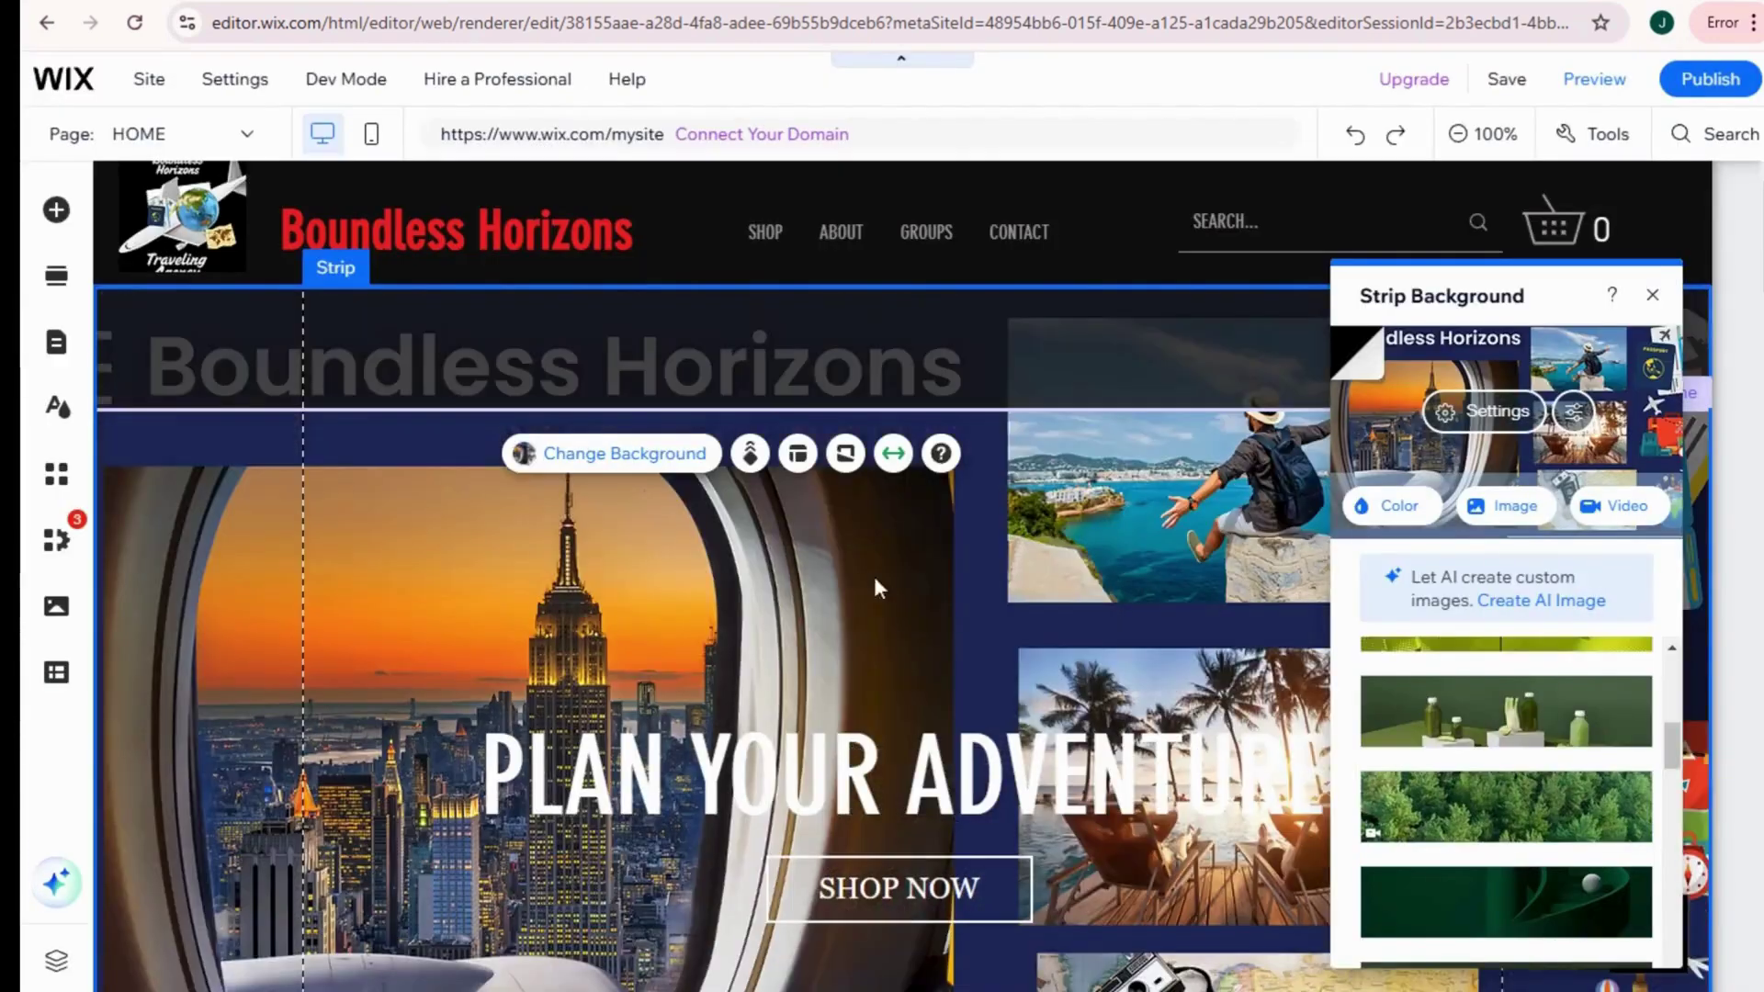
Step: Look over the welcome strip with its new background image and reopen, then close, its background settings
{"action": "scroll", "coordinate": [1727, 312], "scroll_direction": "up", "scroll_amount": 1}
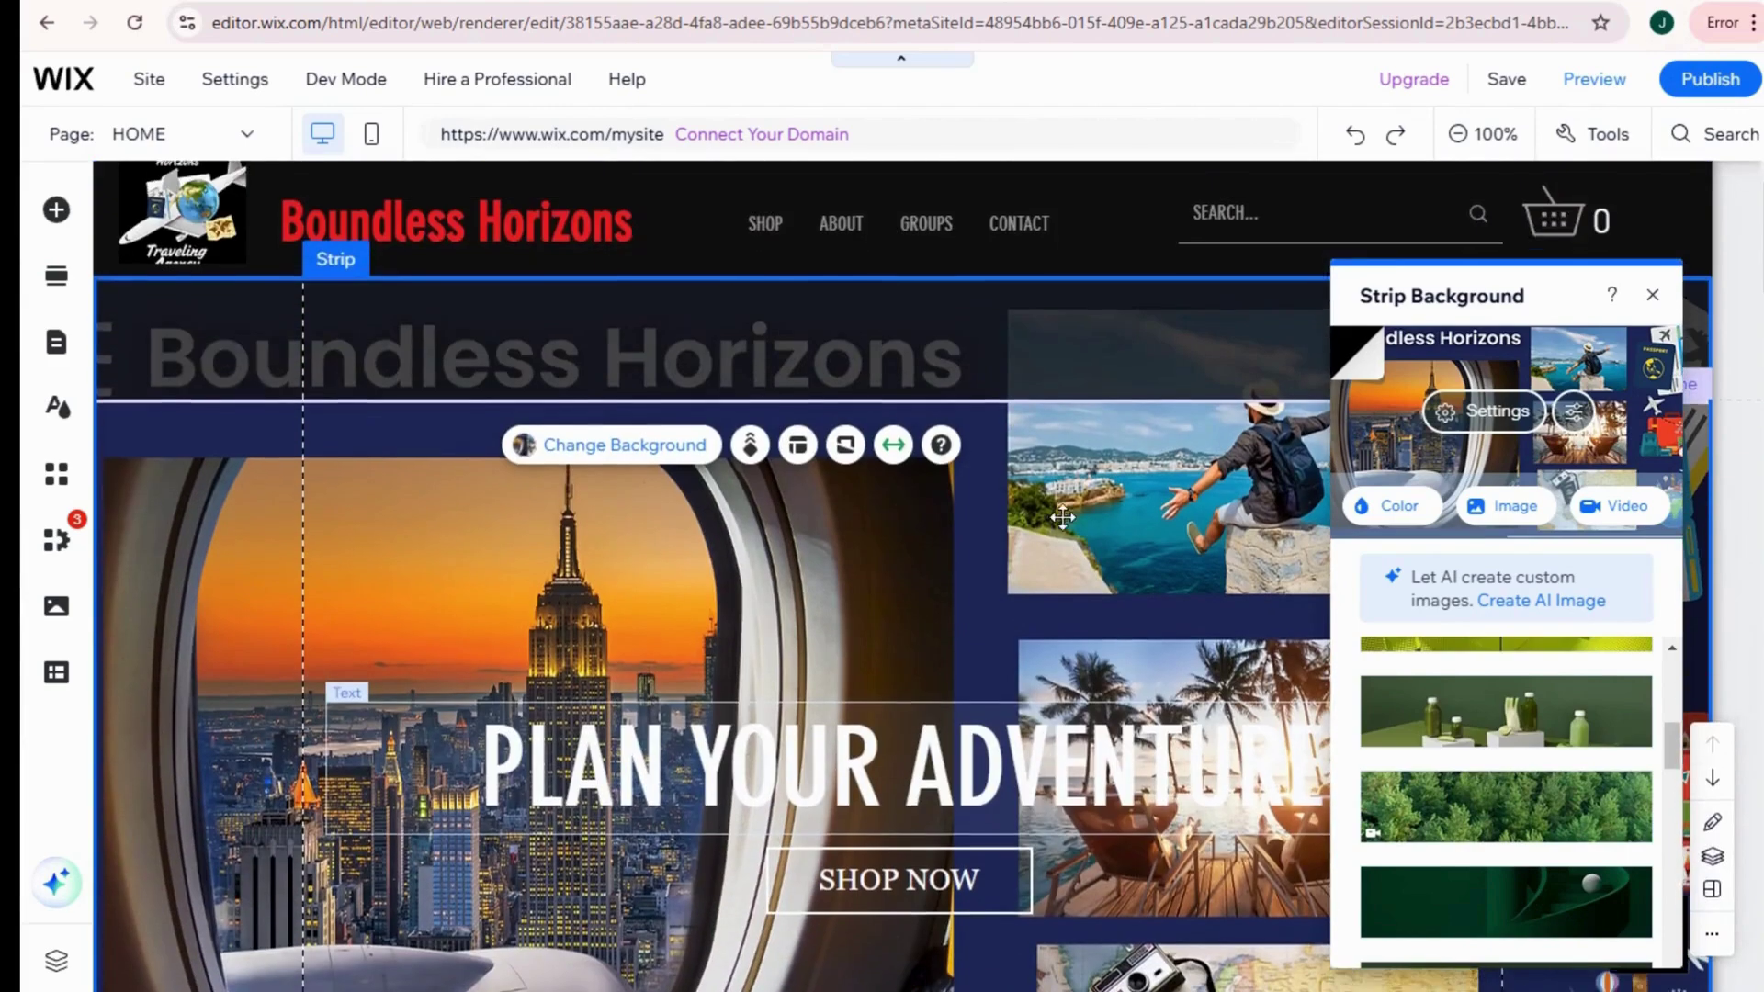
{"action": "scroll", "coordinate": [1040, 549], "scroll_direction": "down", "scroll_amount": 1}
{"action": "left_click", "coordinate": [1043, 547]}
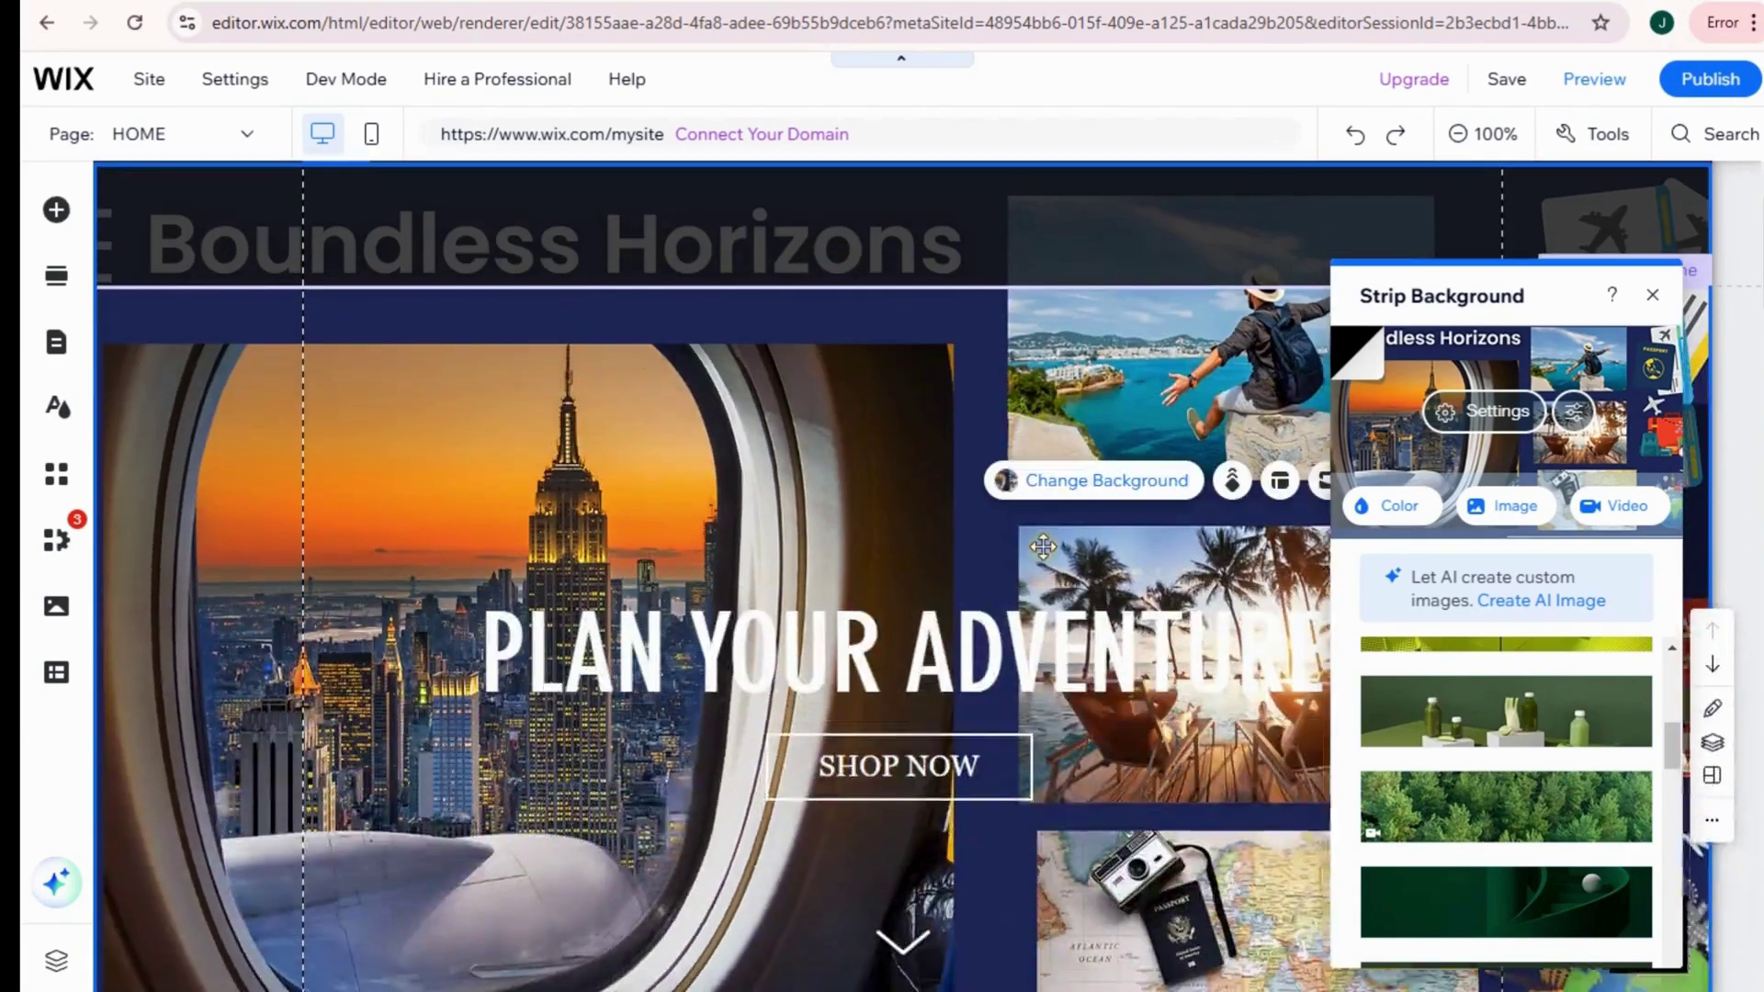
{"action": "double_click", "coordinate": [733, 511]}
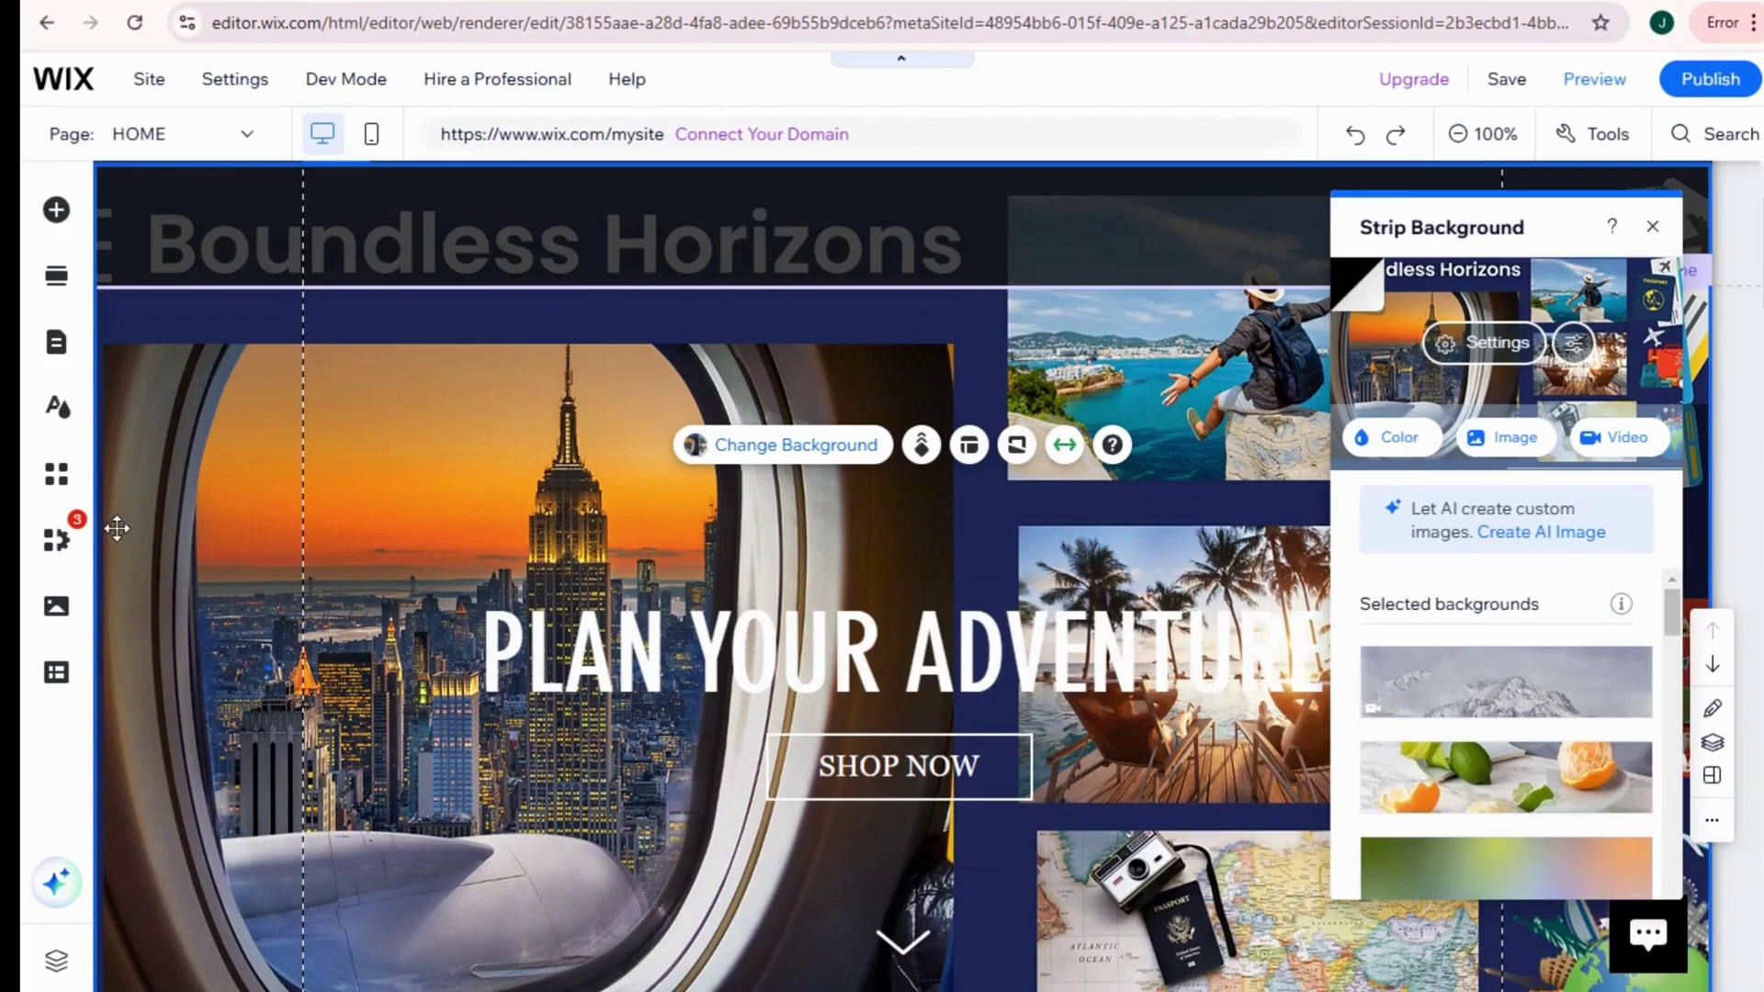
{"action": "left_click", "coordinate": [187, 522]}
{"action": "scroll", "coordinate": [1213, 759], "scroll_direction": "down", "scroll_amount": 1}
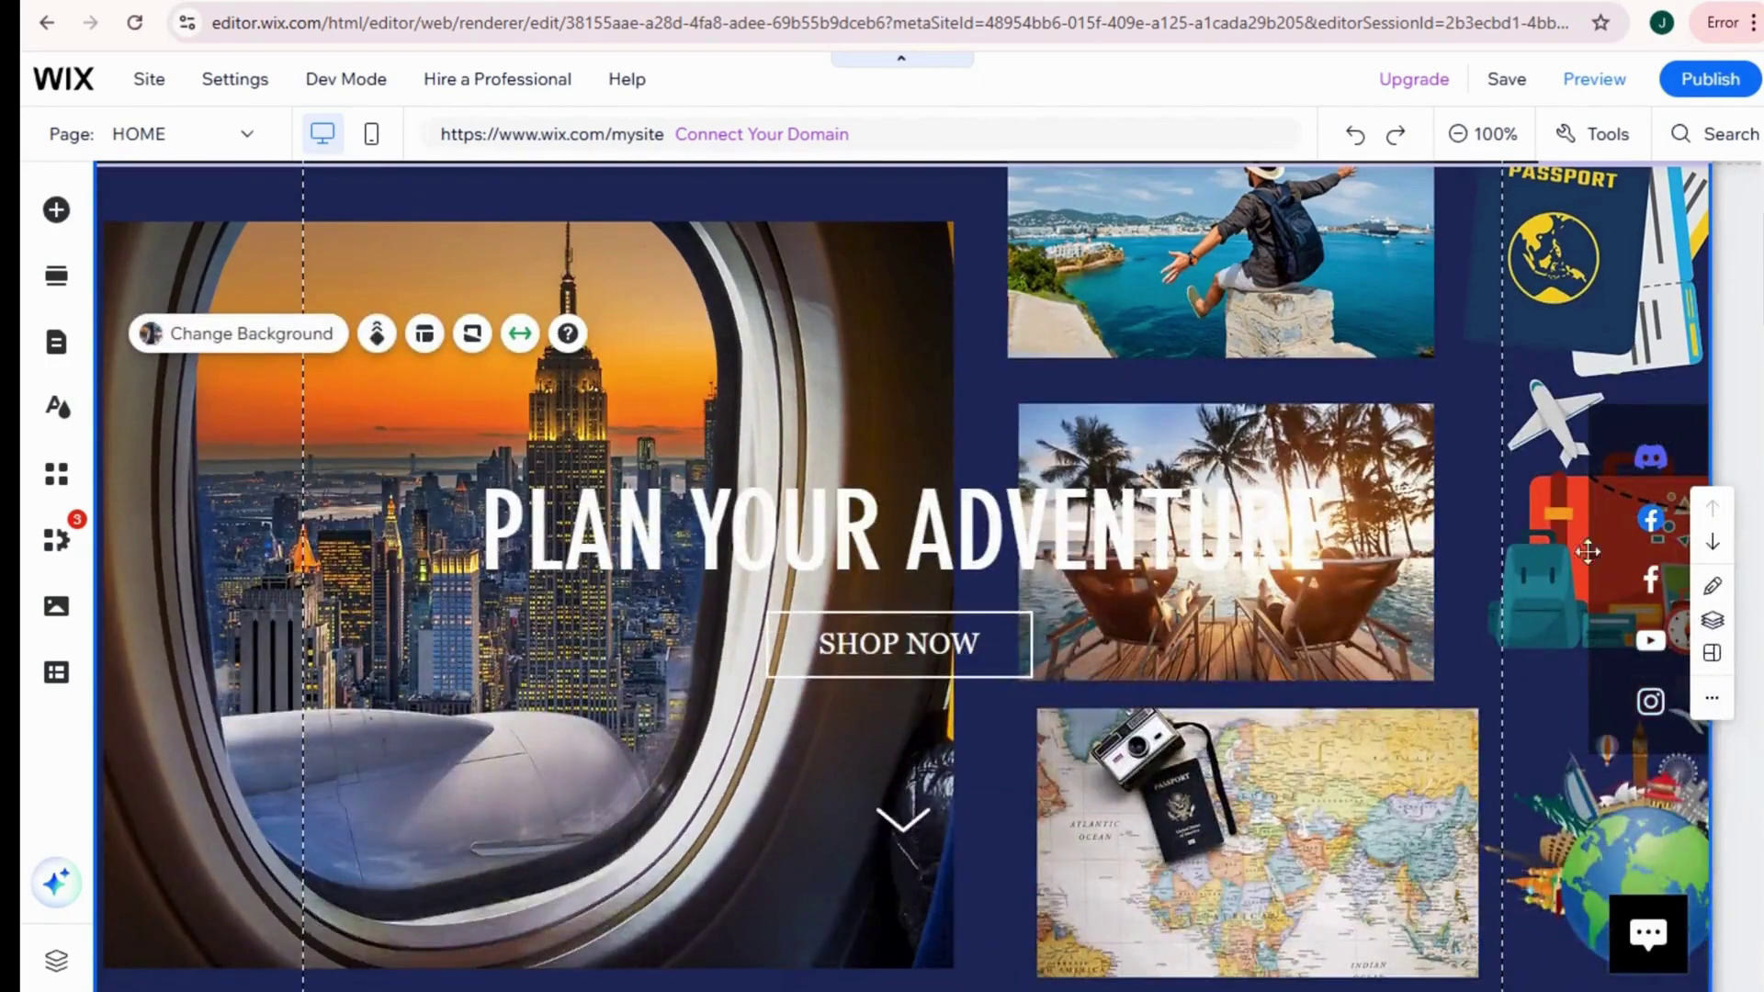
Step: Replace the PLAN YOUR ADVENTURE heading text on the welcome strip with "Boundless Horizons"
{"action": "left_click", "coordinate": [457, 515]}
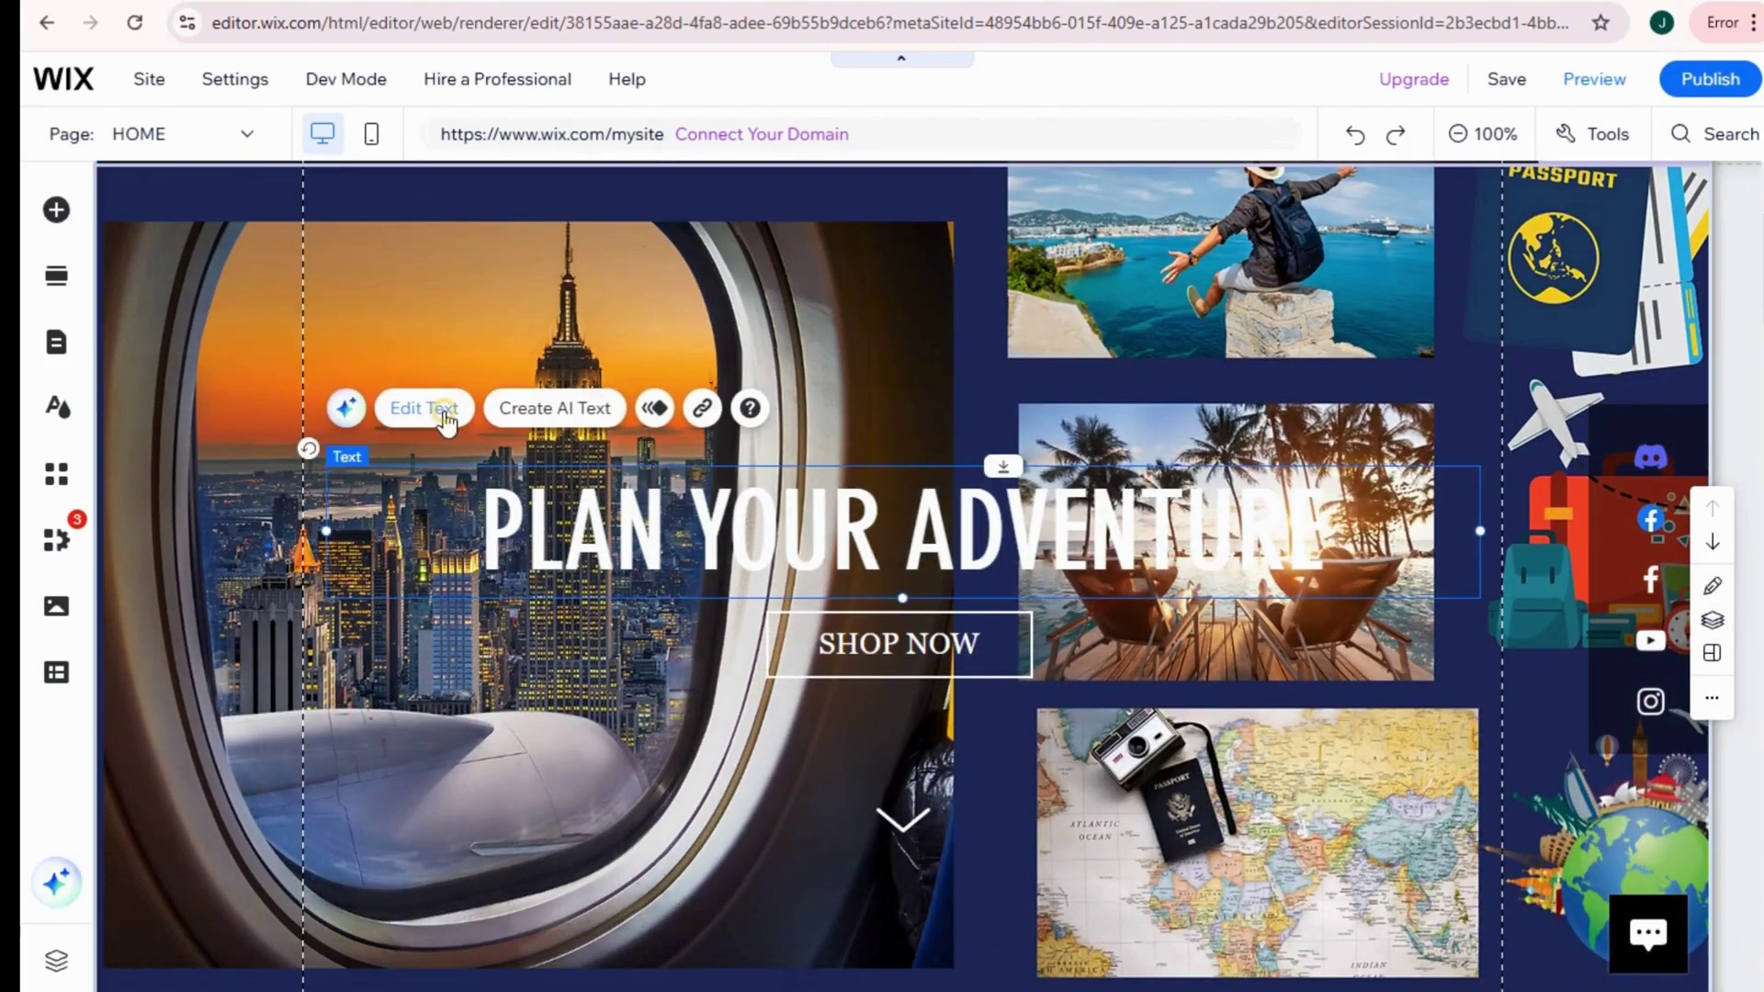
{"action": "left_click", "coordinate": [445, 418]}
{"action": "type", "text": "Boundless Horizons"}
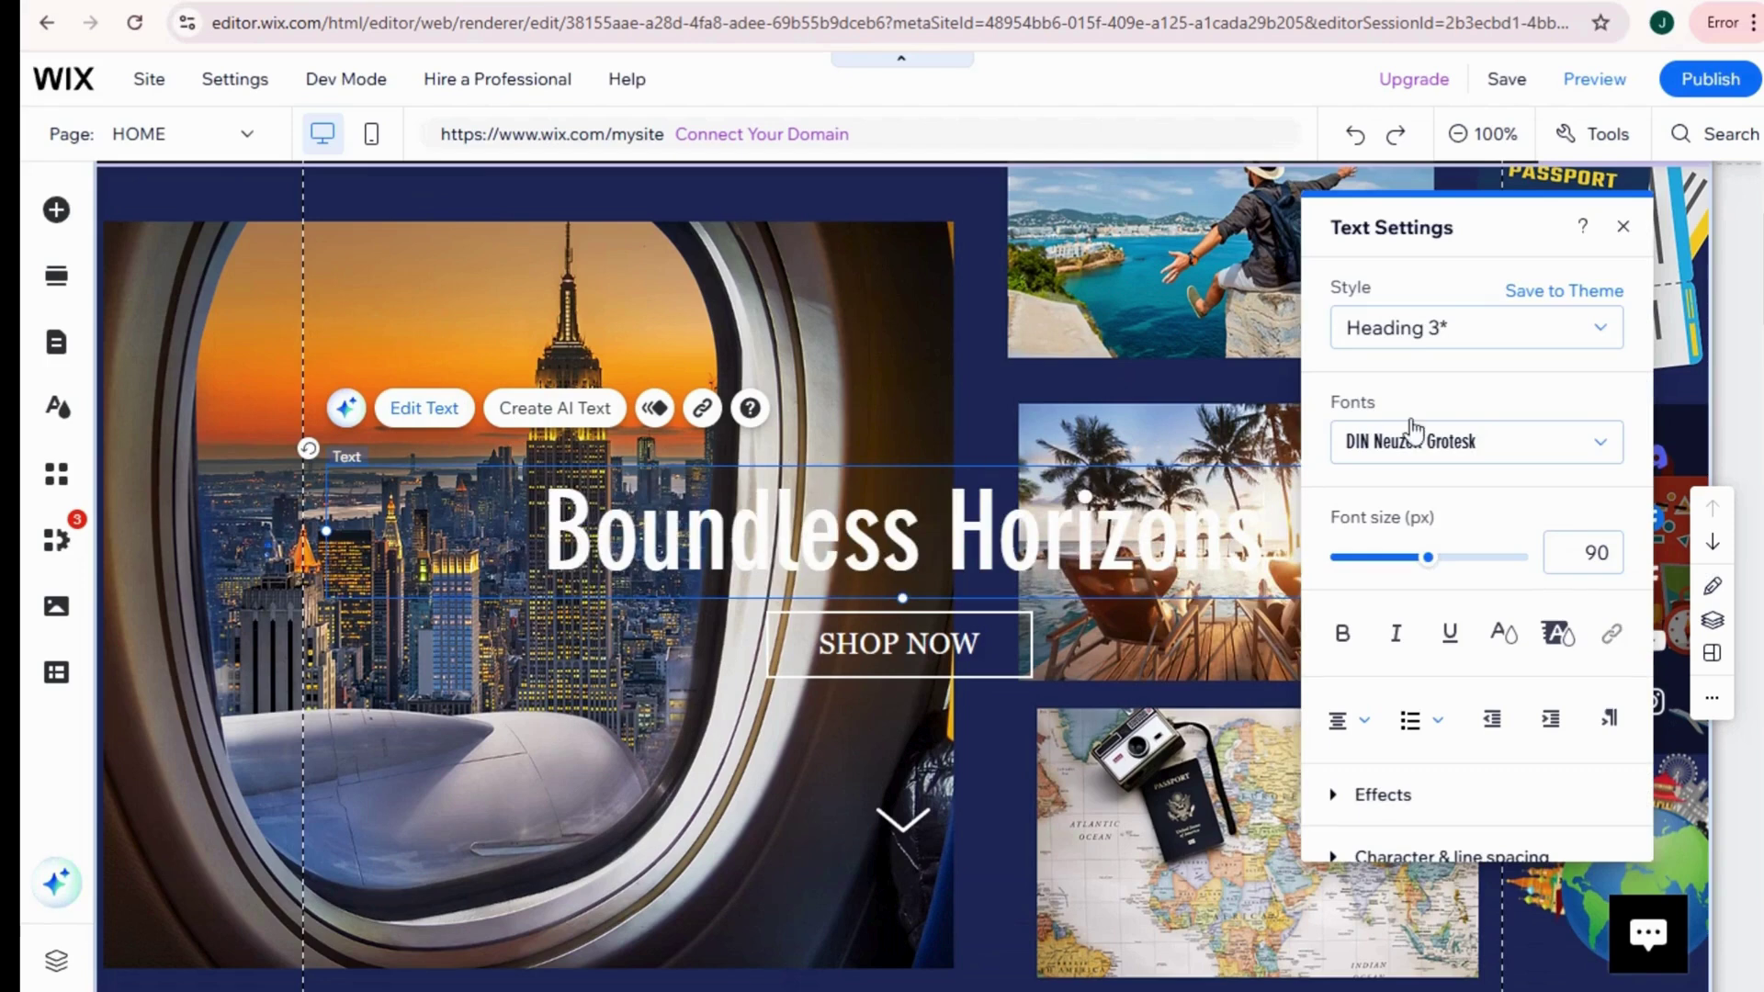
Step: Select the whole welcome heading and try dark red #8B0000 and red #E21C21 as its text color
{"action": "left_click", "coordinate": [1498, 634]}
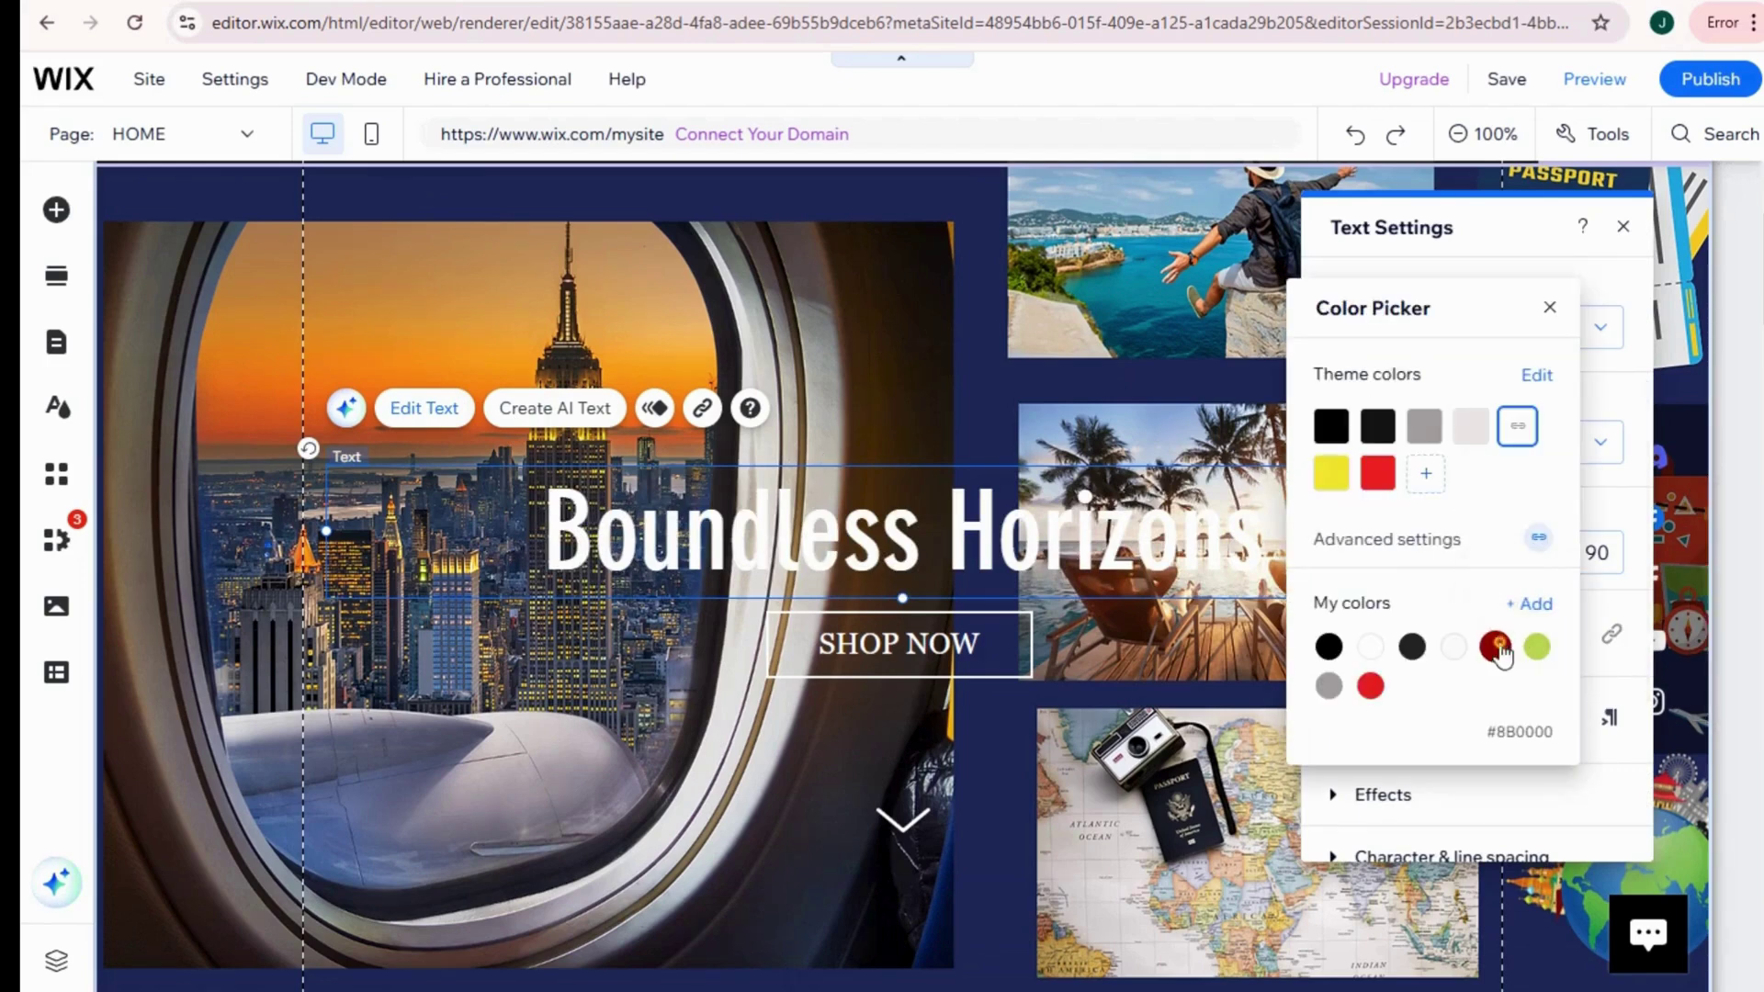
{"action": "left_click", "coordinate": [919, 548]}
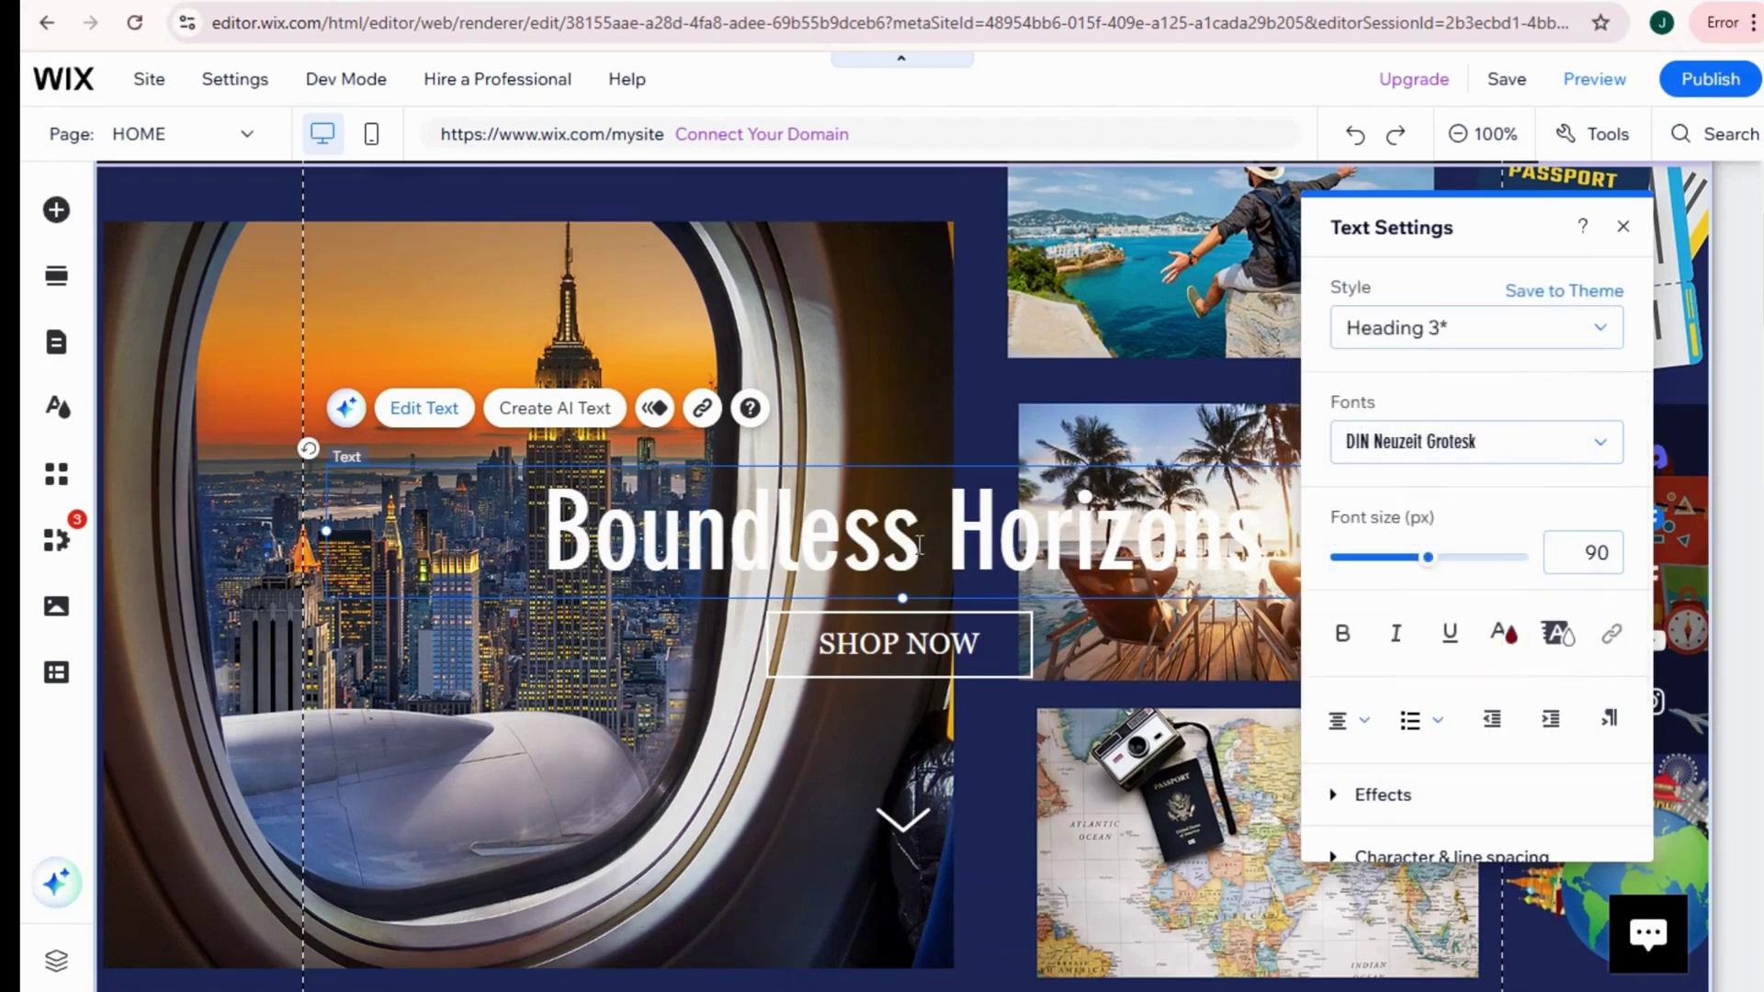
{"action": "double_click", "coordinate": [1015, 548]}
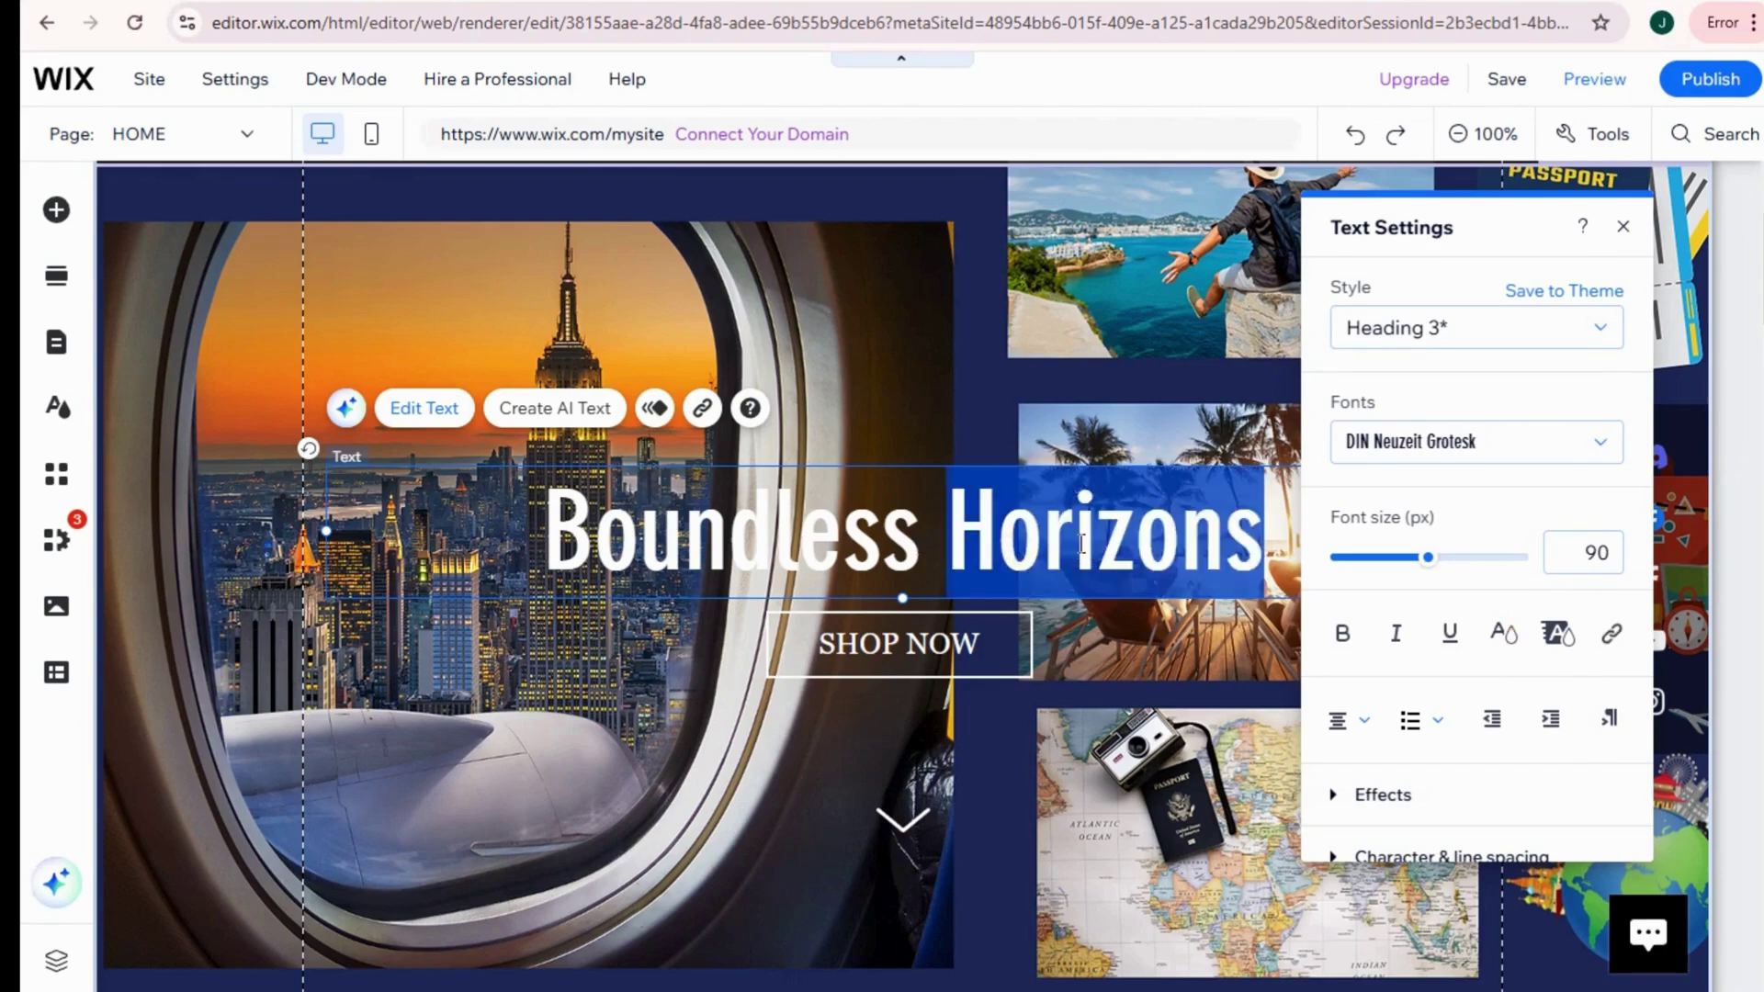
{"action": "key", "text": "ctrl+a"}
{"action": "left_click", "coordinate": [1503, 634]}
{"action": "left_click", "coordinate": [1495, 646]}
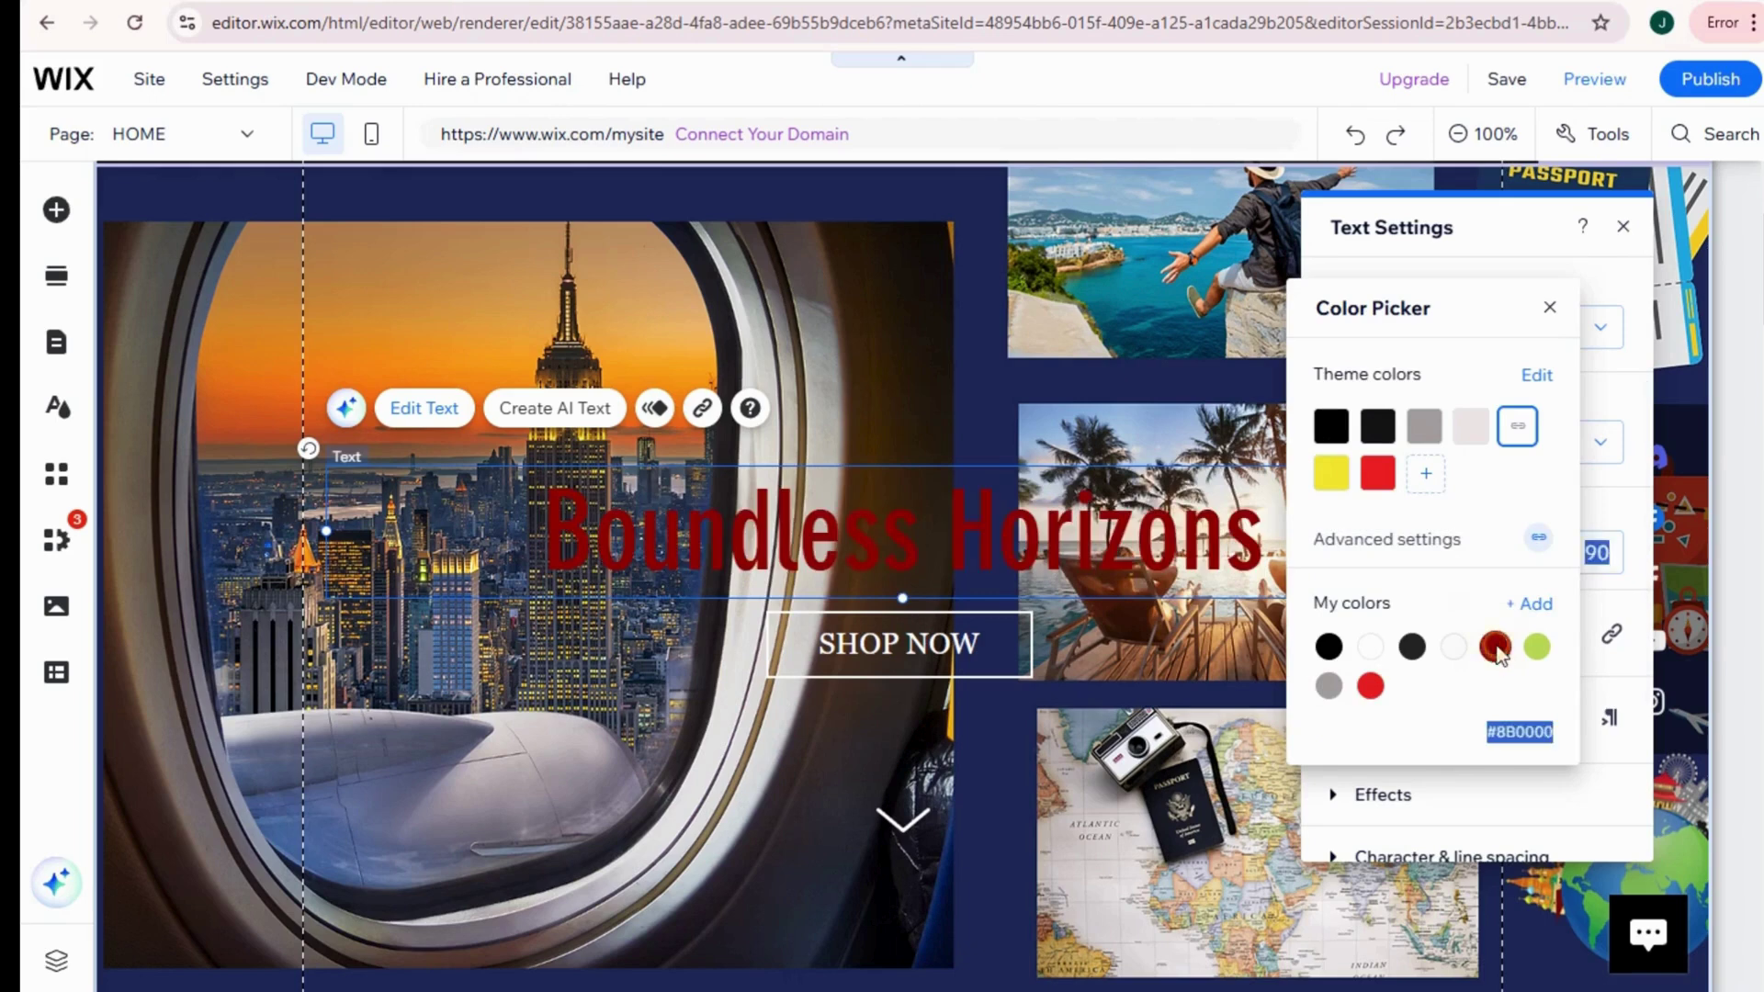
{"action": "left_click", "coordinate": [1370, 688]}
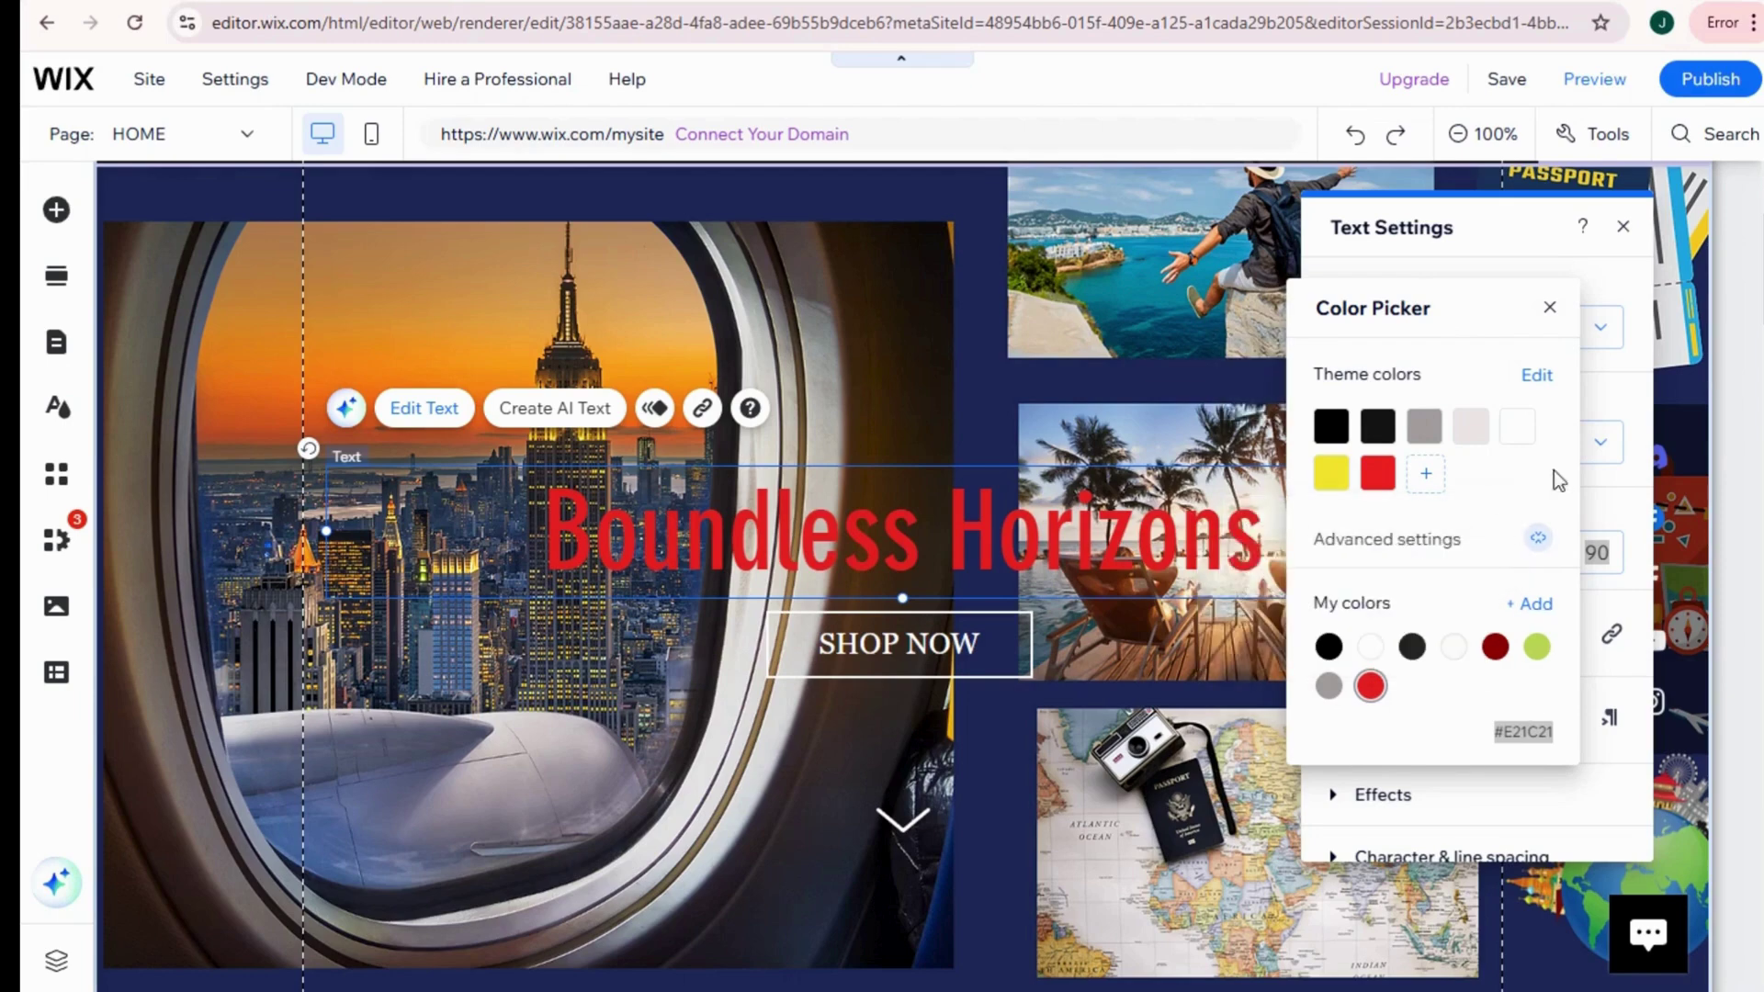
{"action": "left_click", "coordinate": [1550, 307]}
Step: Change the welcome heading's style to Heading 4 and color its text red #E21C21
{"action": "left_click", "coordinate": [1488, 345]}
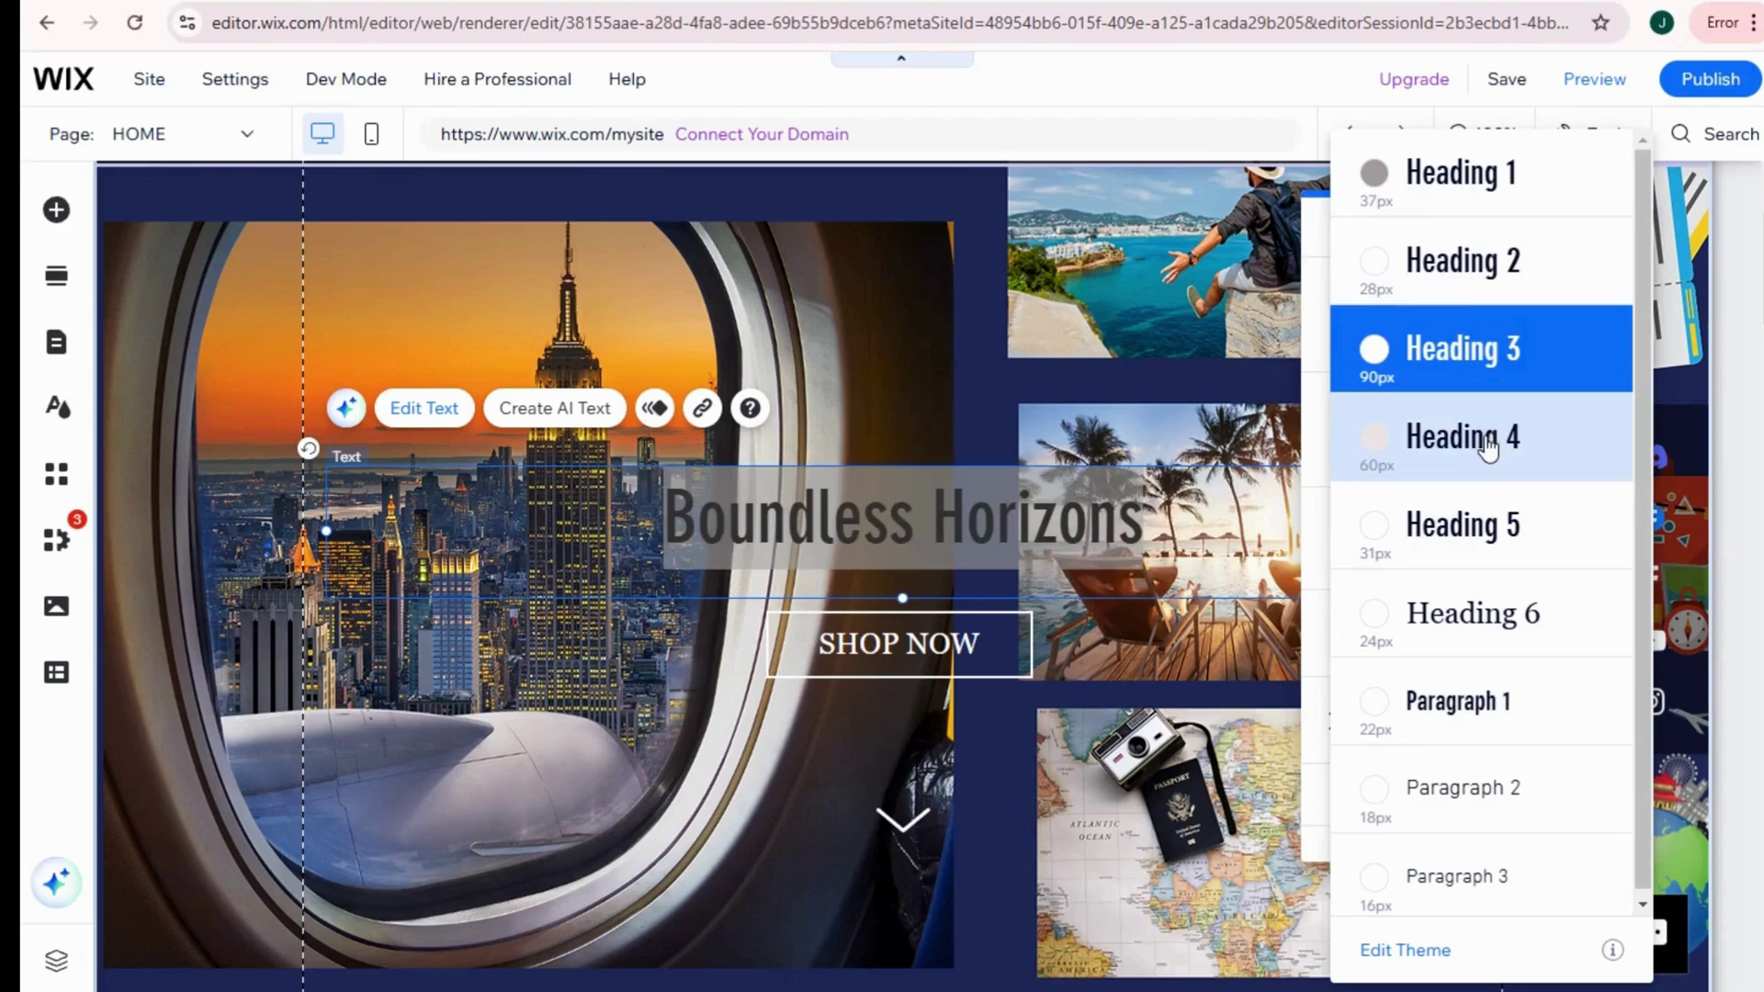
{"action": "left_click", "coordinate": [1415, 452]}
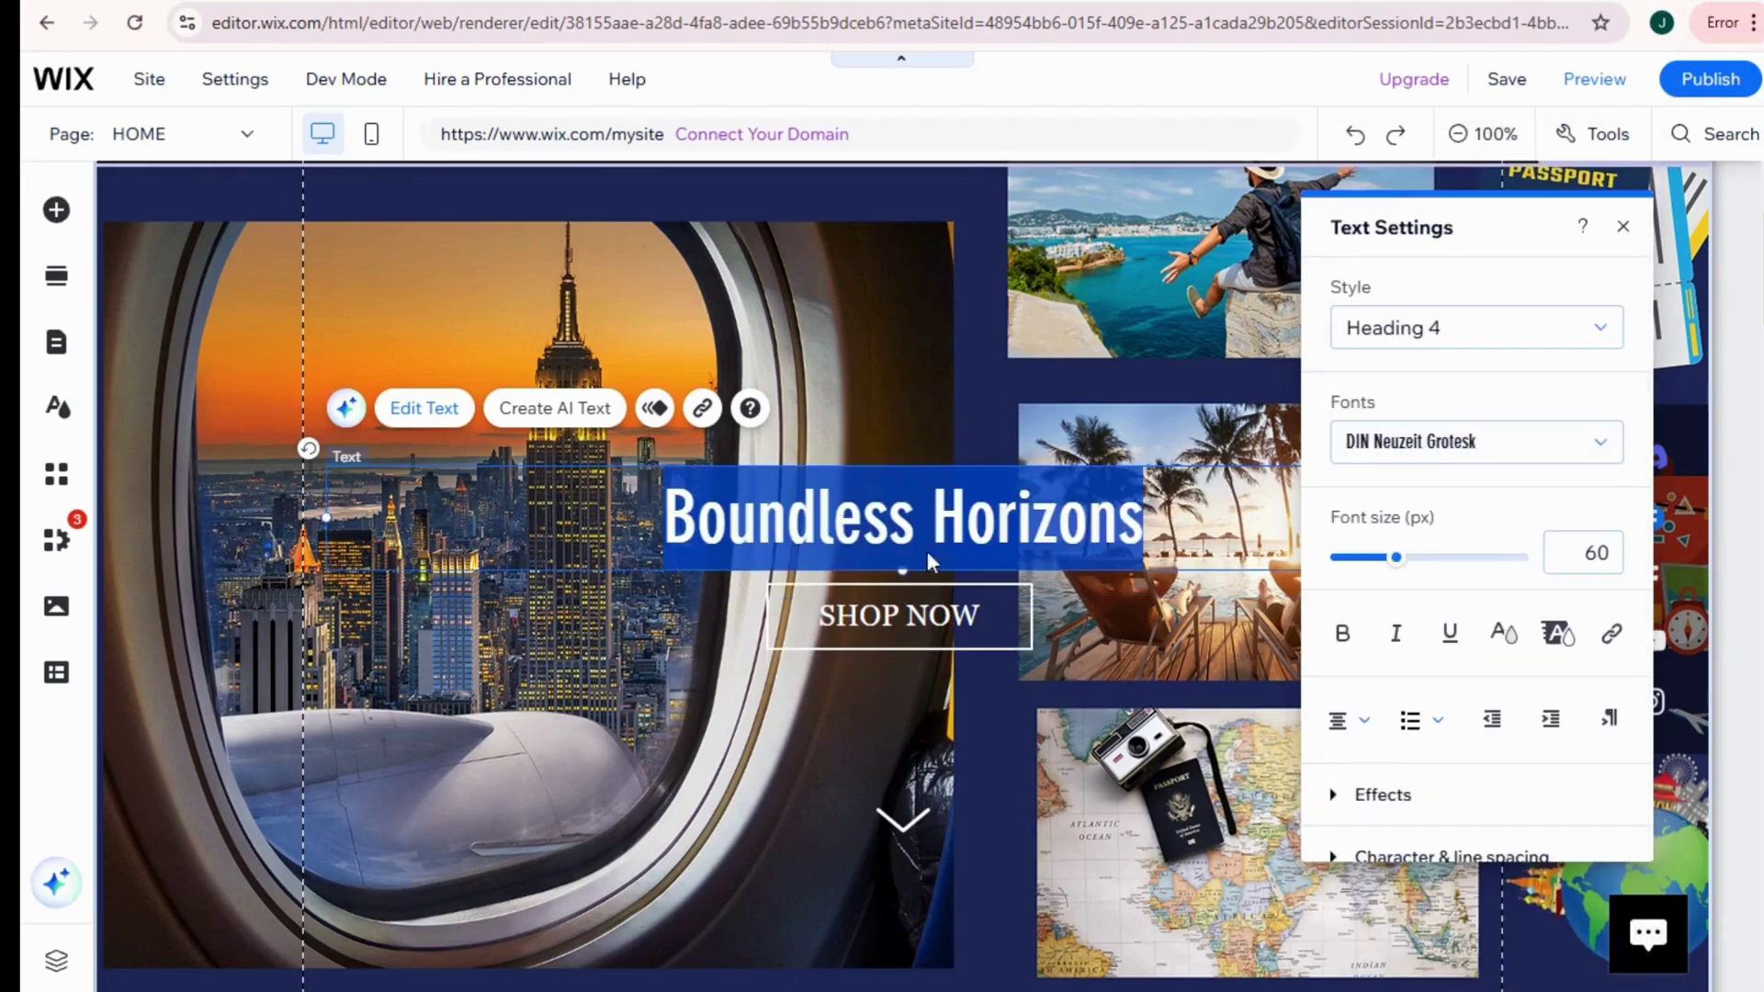
{"action": "left_click", "coordinate": [1494, 634]}
{"action": "left_click", "coordinate": [1370, 687]}
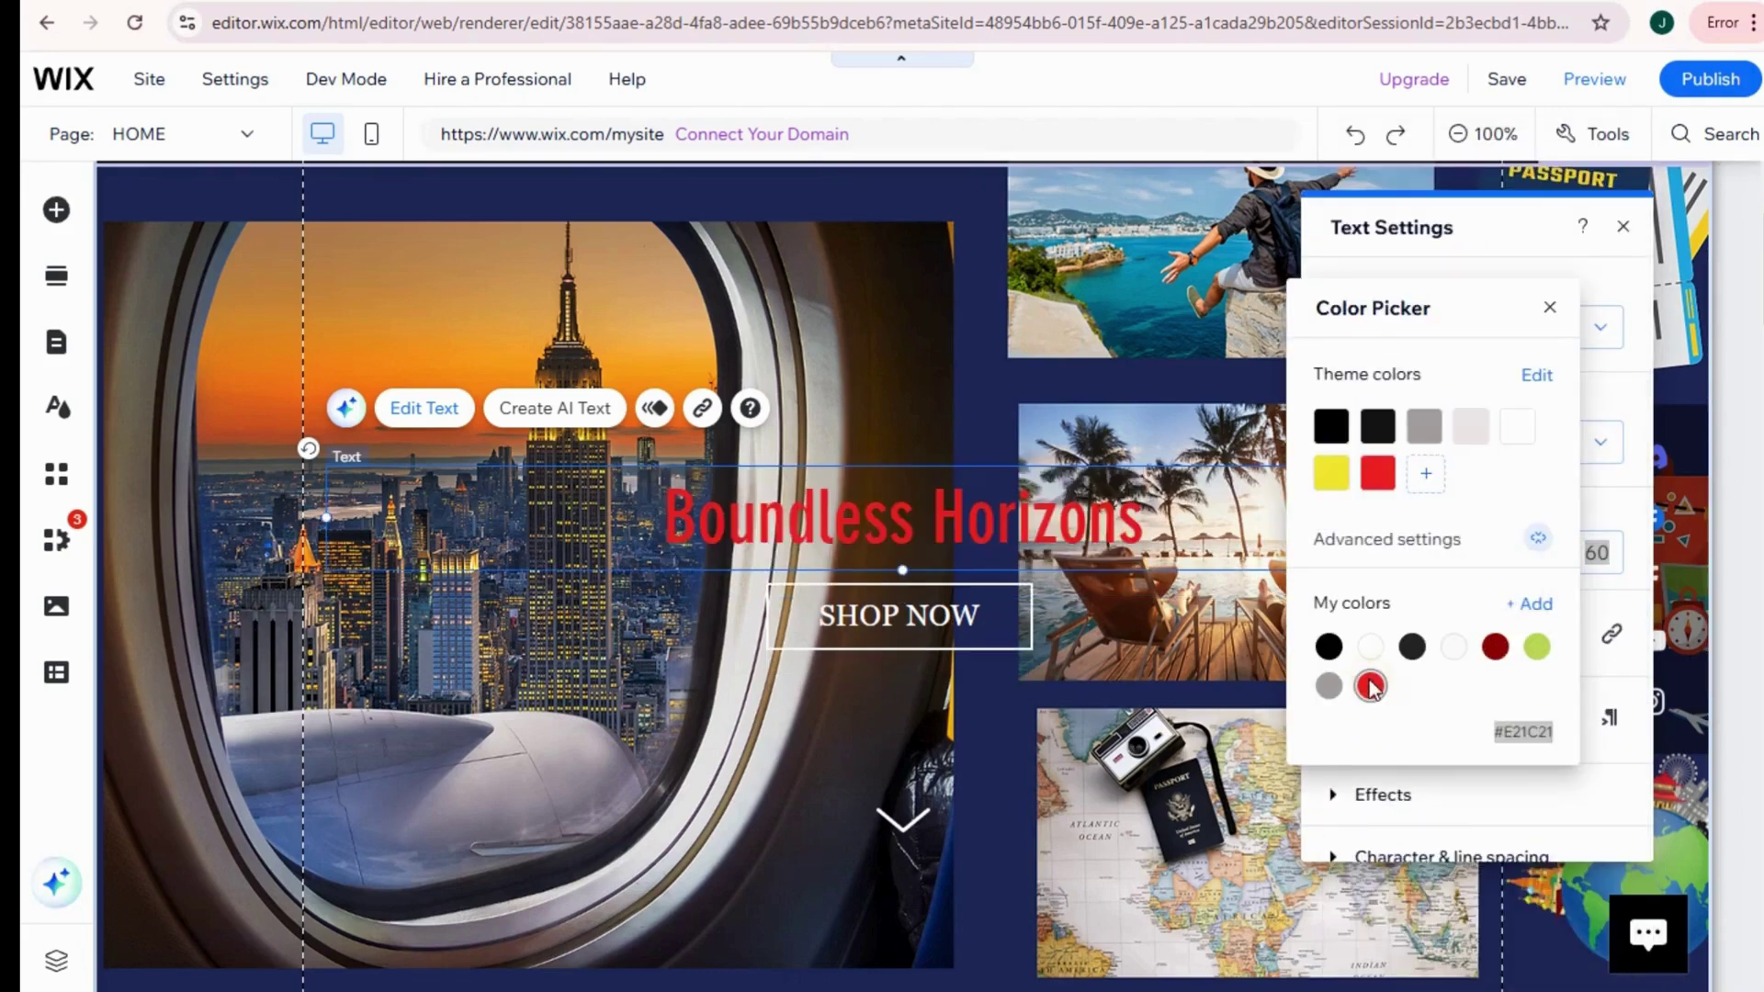
Step: Delete the SHOP NOW button below the welcome heading
{"action": "left_click", "coordinate": [906, 616]}
{"action": "left_click", "coordinate": [906, 615]}
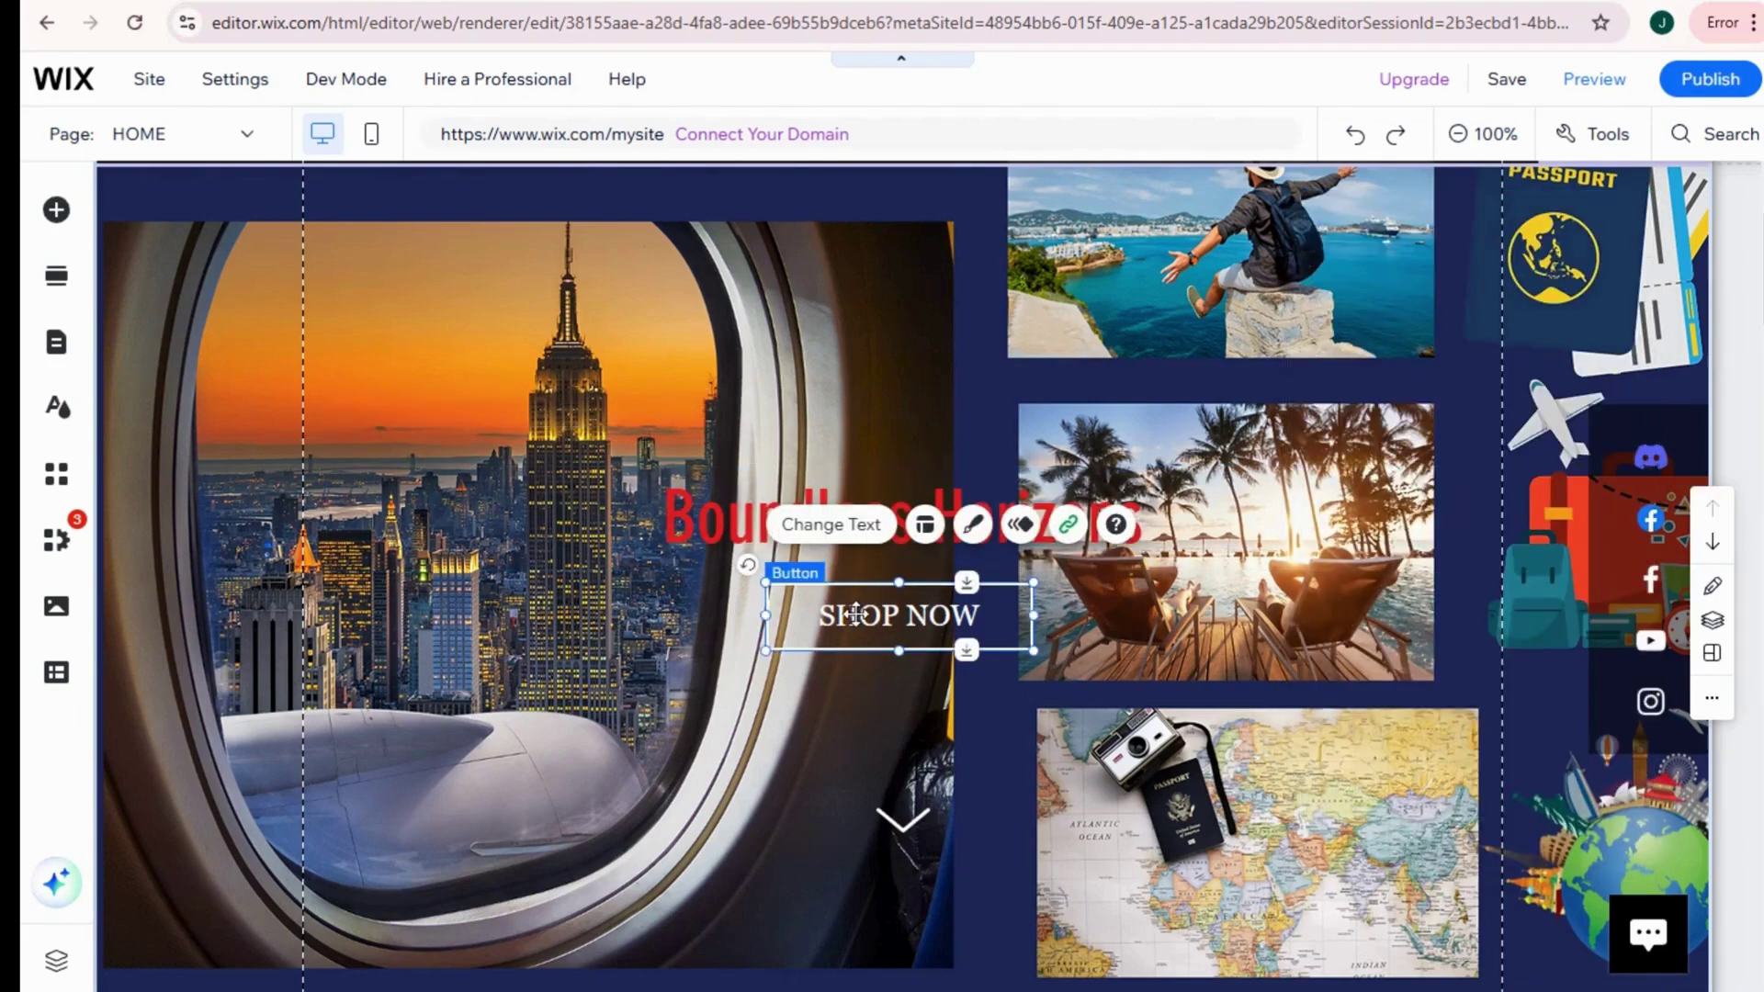
{"action": "key", "text": "Delete"}
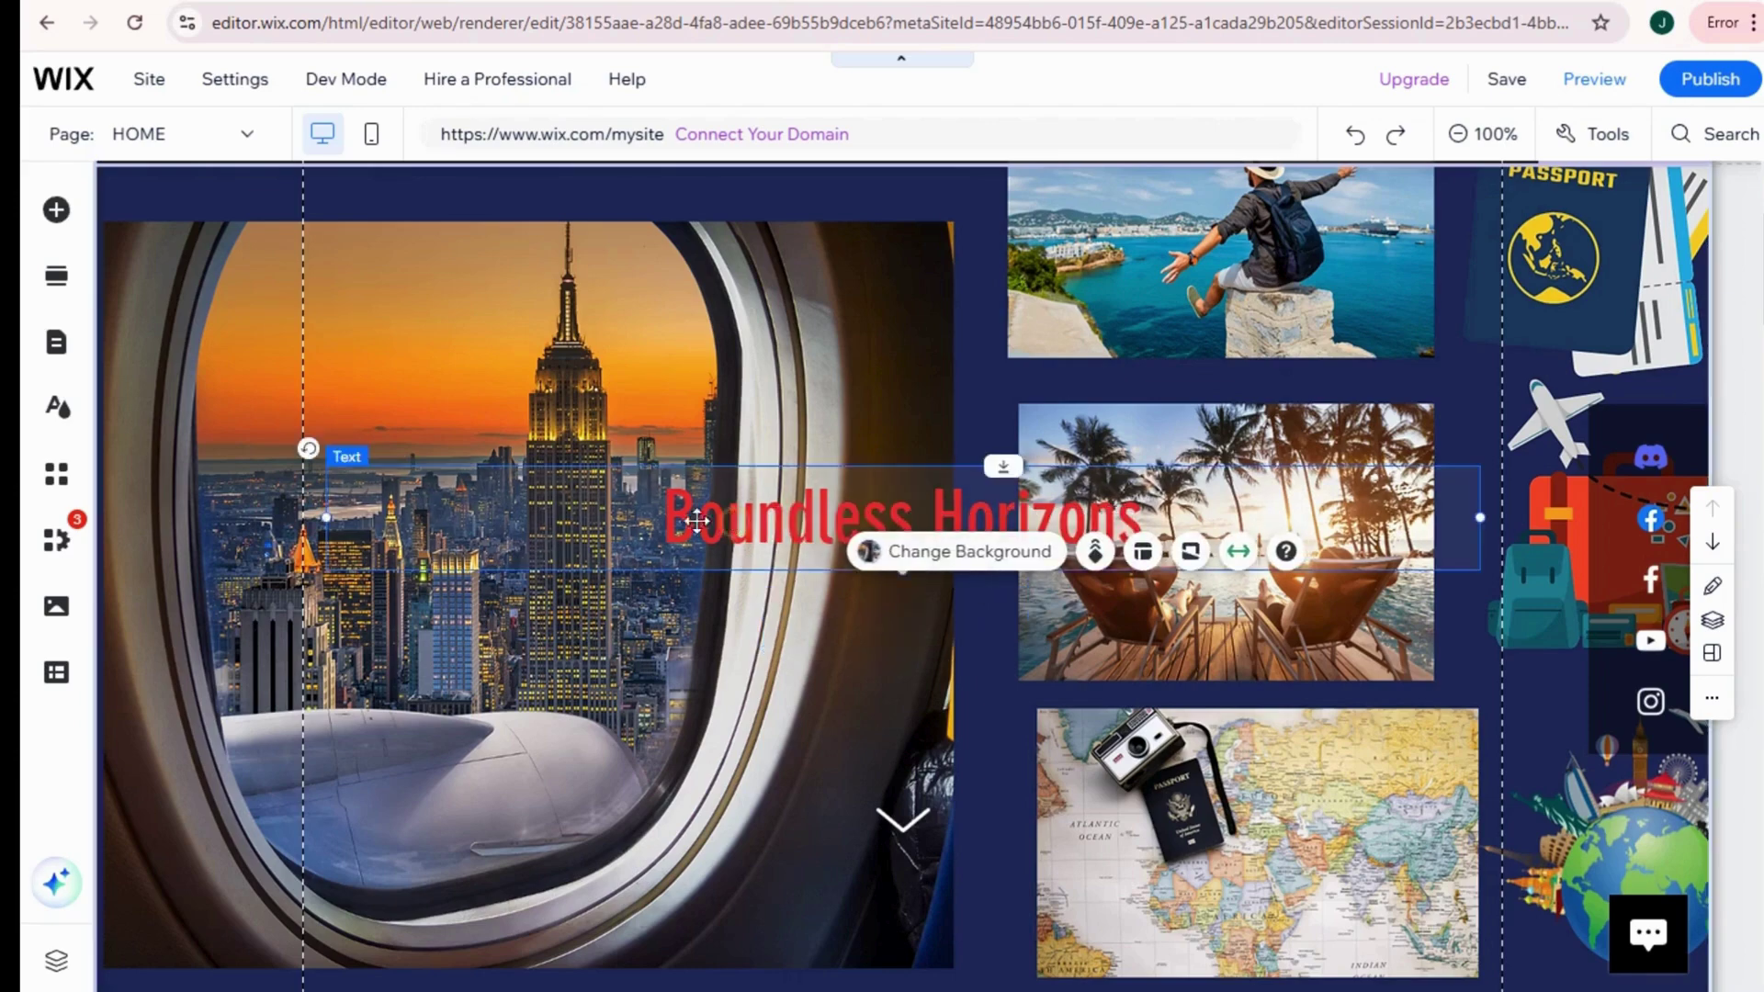
Step: Enlarge the red Boundless Horizons heading on the welcome strip to a font size of 107 px
{"action": "left_click", "coordinate": [350, 473]}
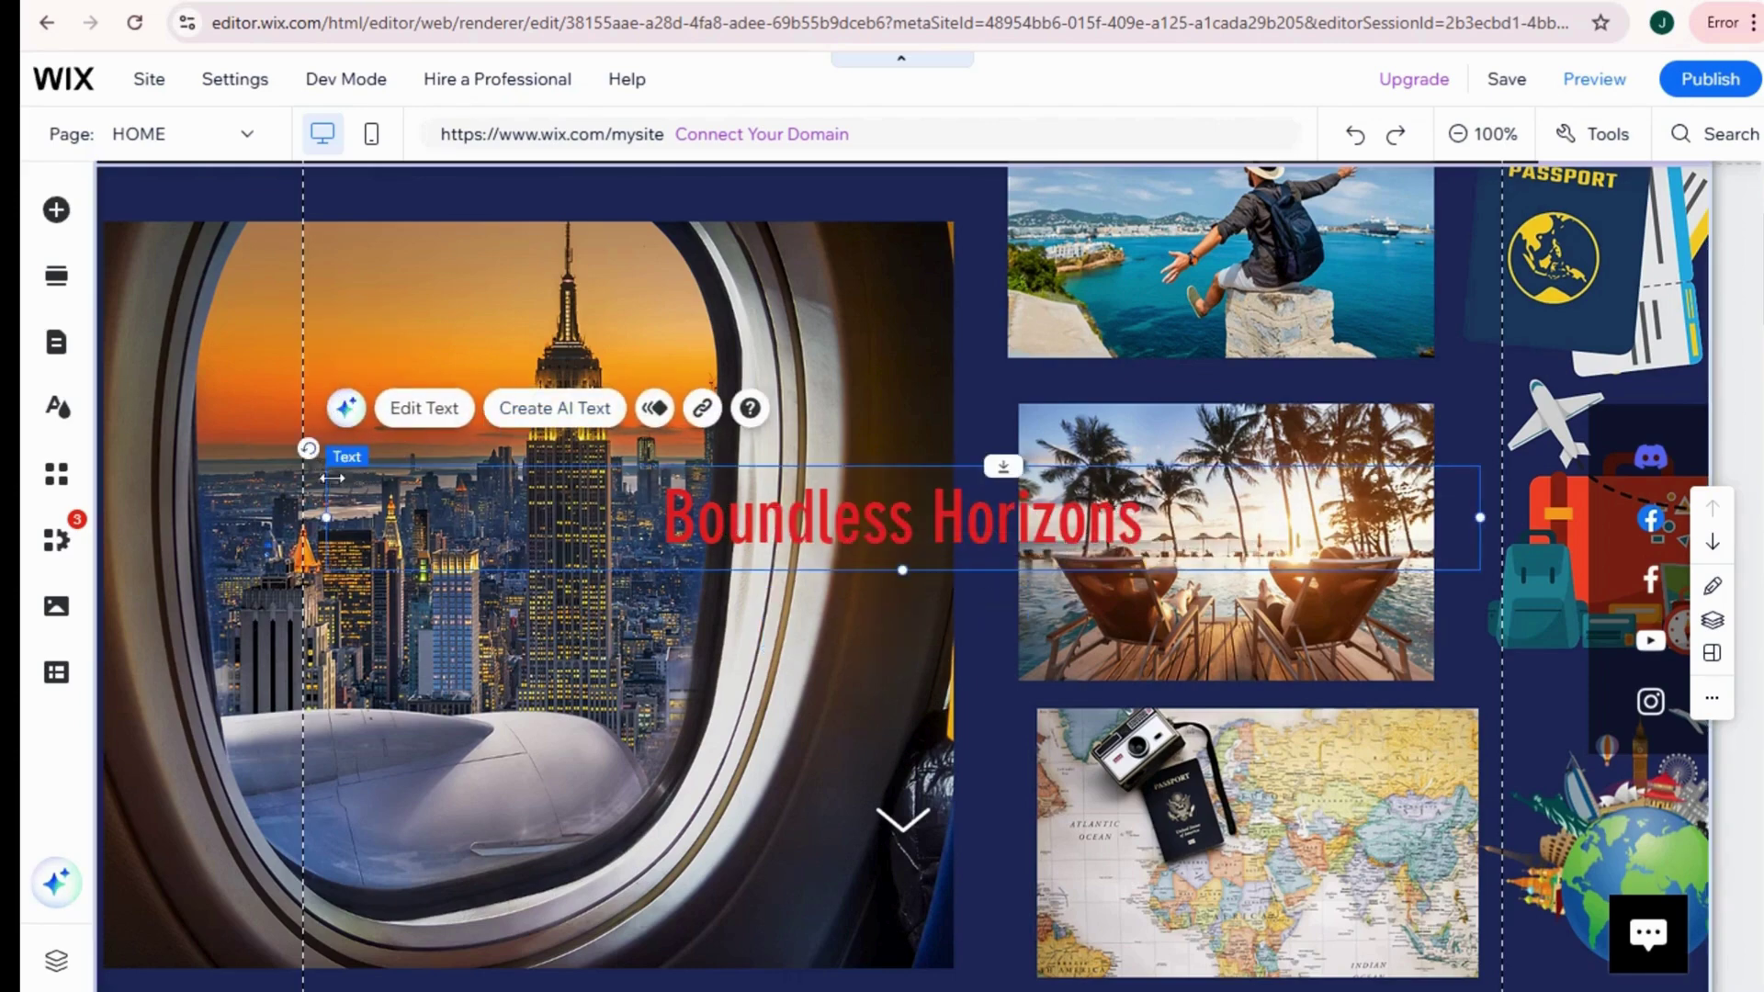
{"action": "left_click", "coordinate": [420, 410]}
{"action": "left_click_drag", "start_coordinate": [1399, 557], "coordinate": [1449, 569]}
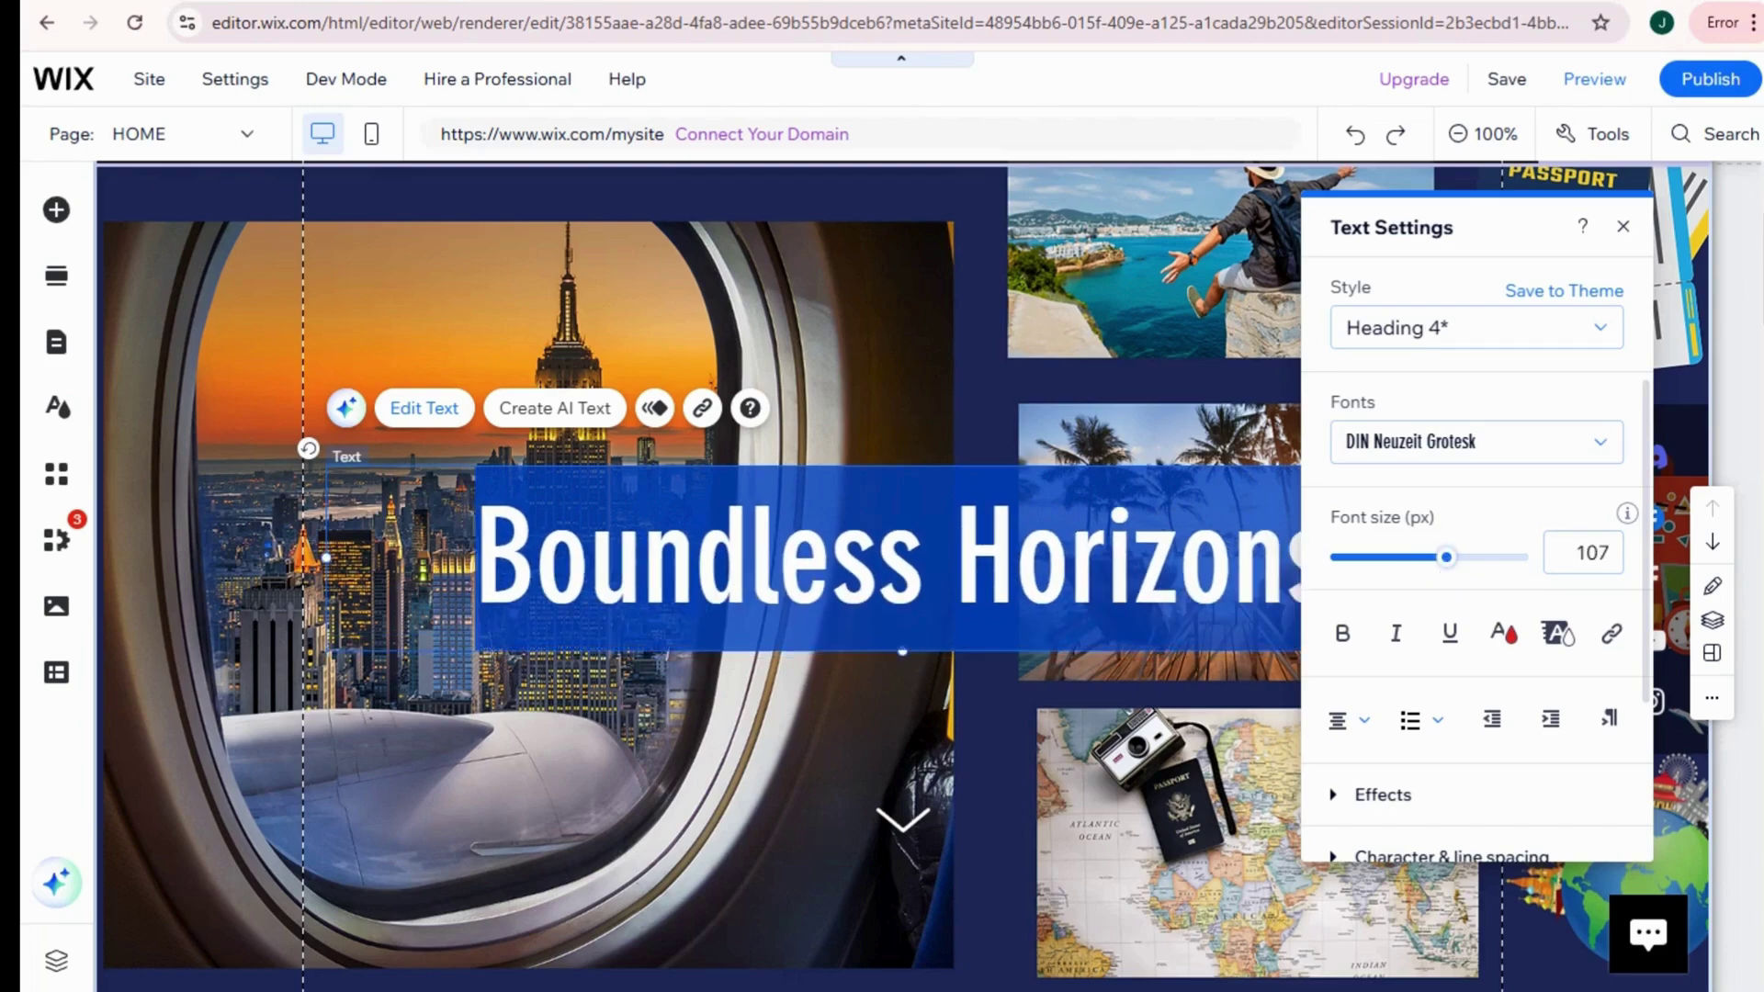
{"action": "left_click", "coordinate": [1201, 87]}
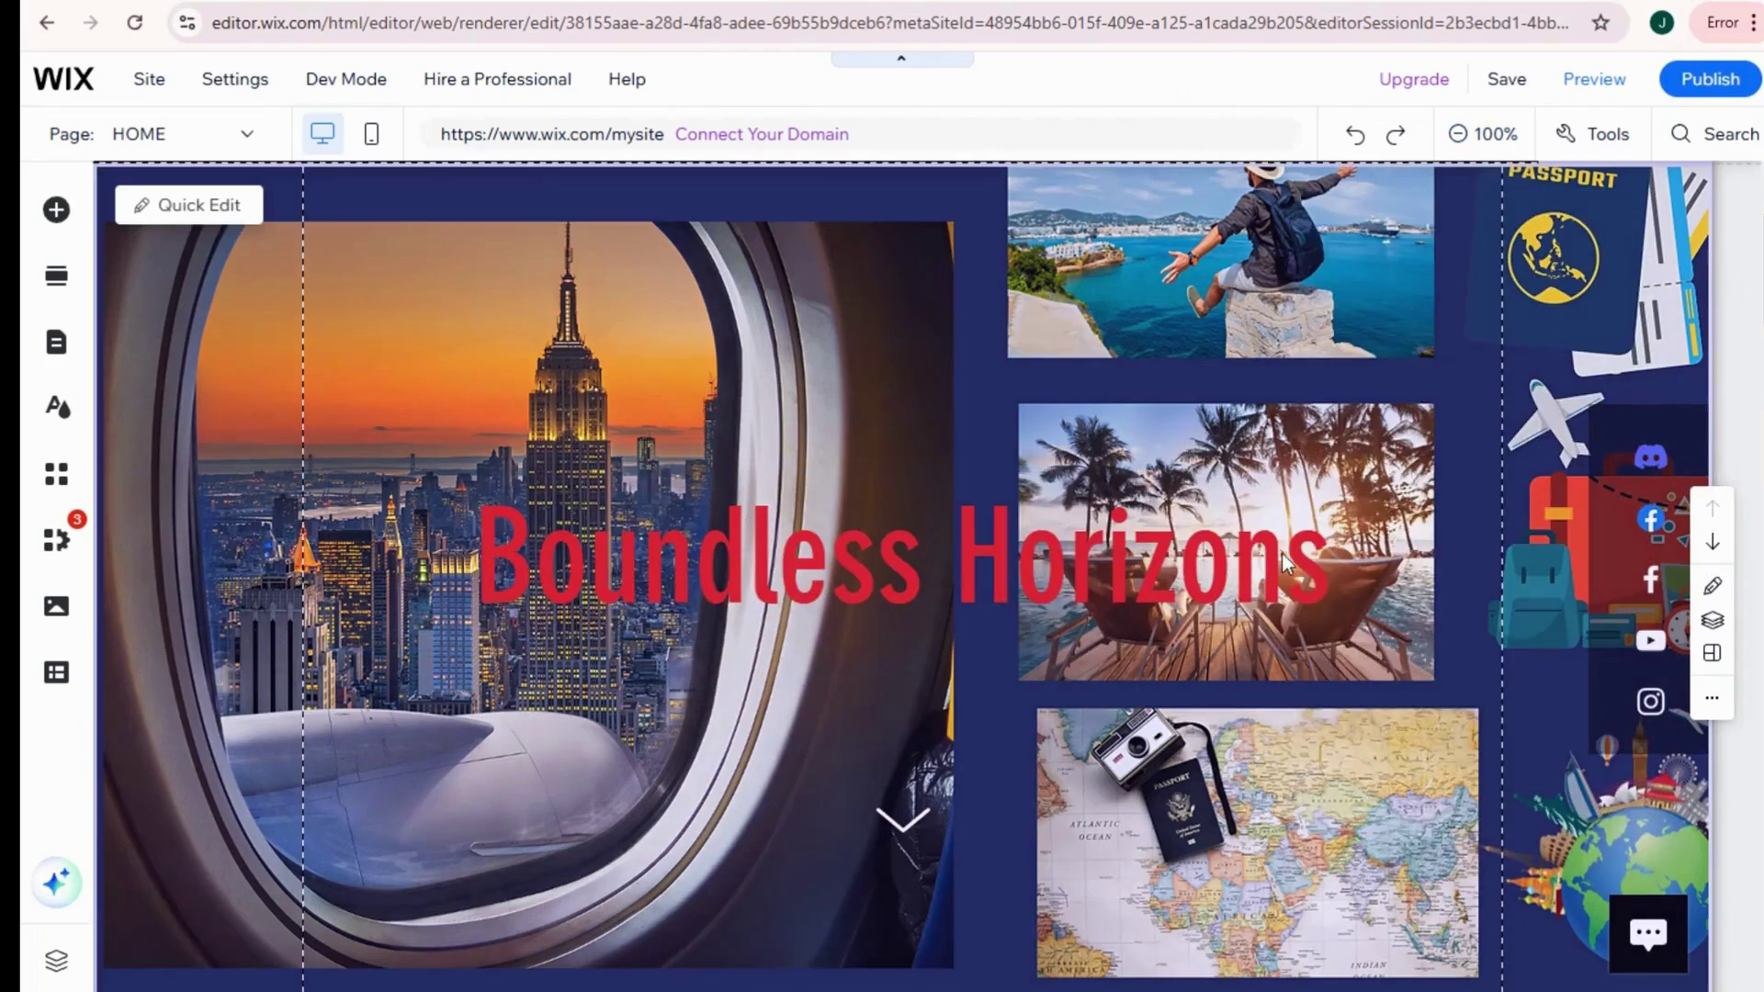
Step: Try the custom red #D3060B as the text color of the welcome strip's Boundless Horizons heading
{"action": "scroll", "coordinate": [1284, 562], "scroll_direction": "up", "scroll_amount": 3}
{"action": "scroll", "coordinate": [1314, 552], "scroll_direction": "down", "scroll_amount": 6}
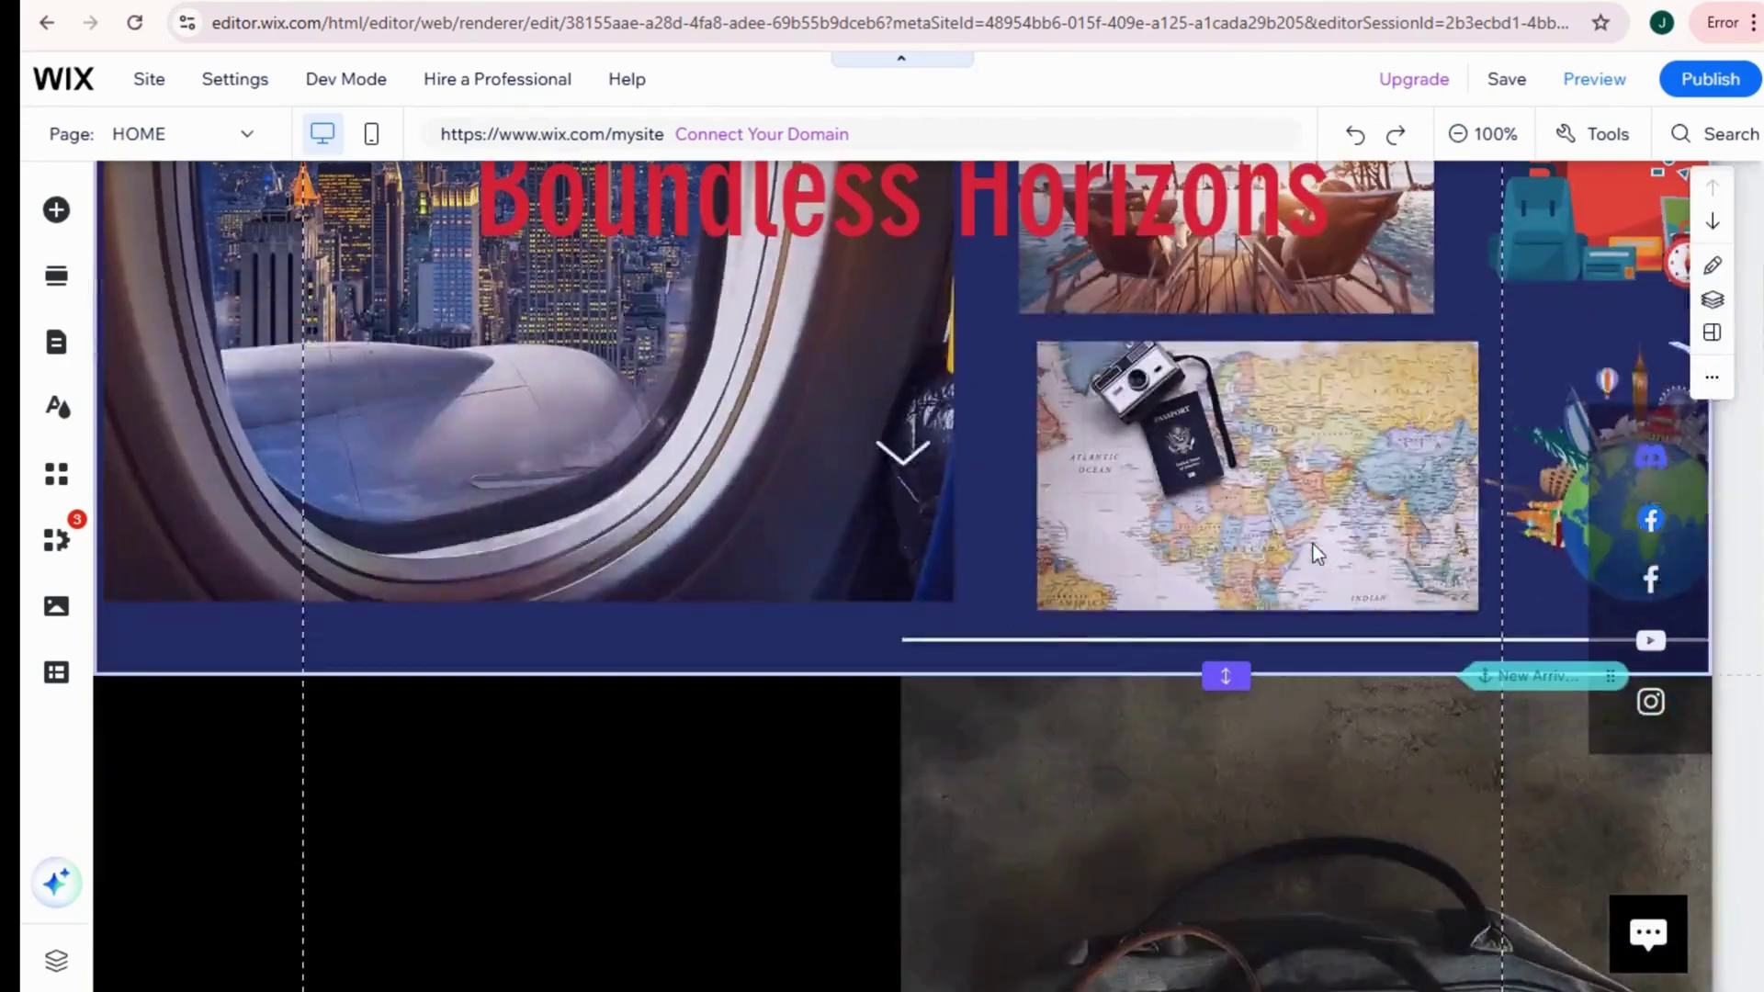
{"action": "scroll", "coordinate": [1233, 414], "scroll_direction": "down", "scroll_amount": 1}
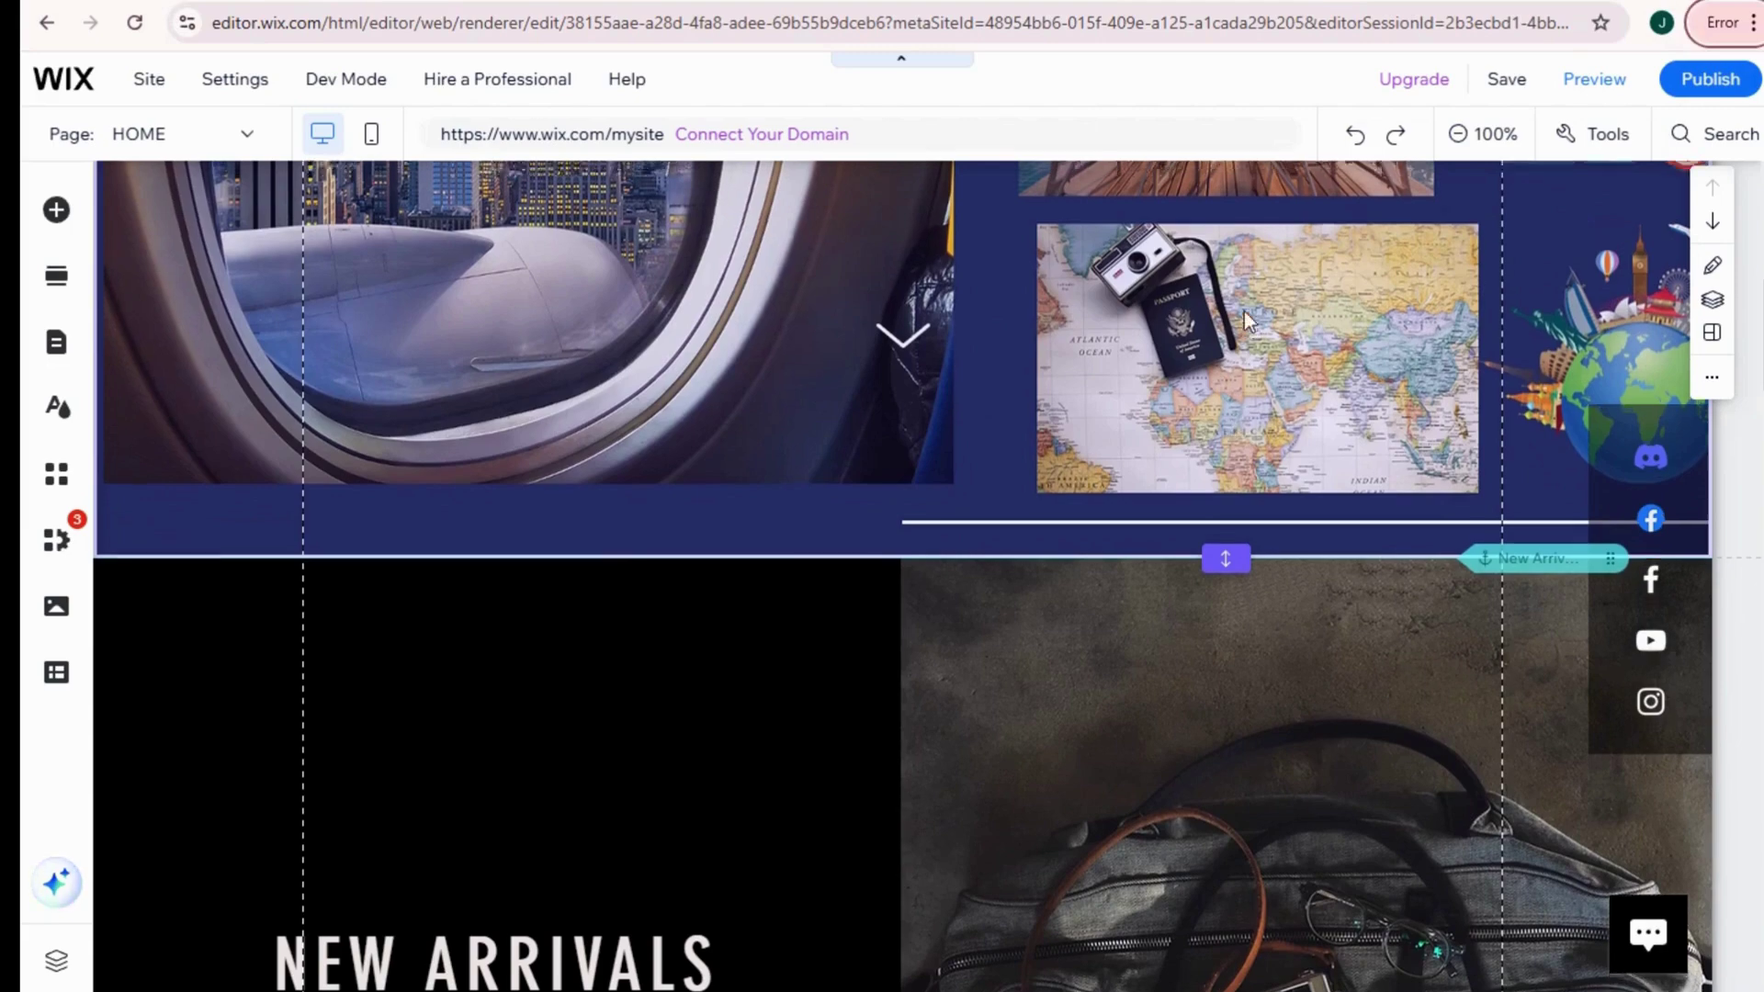
{"action": "scroll", "coordinate": [1244, 311], "scroll_direction": "up", "scroll_amount": 4}
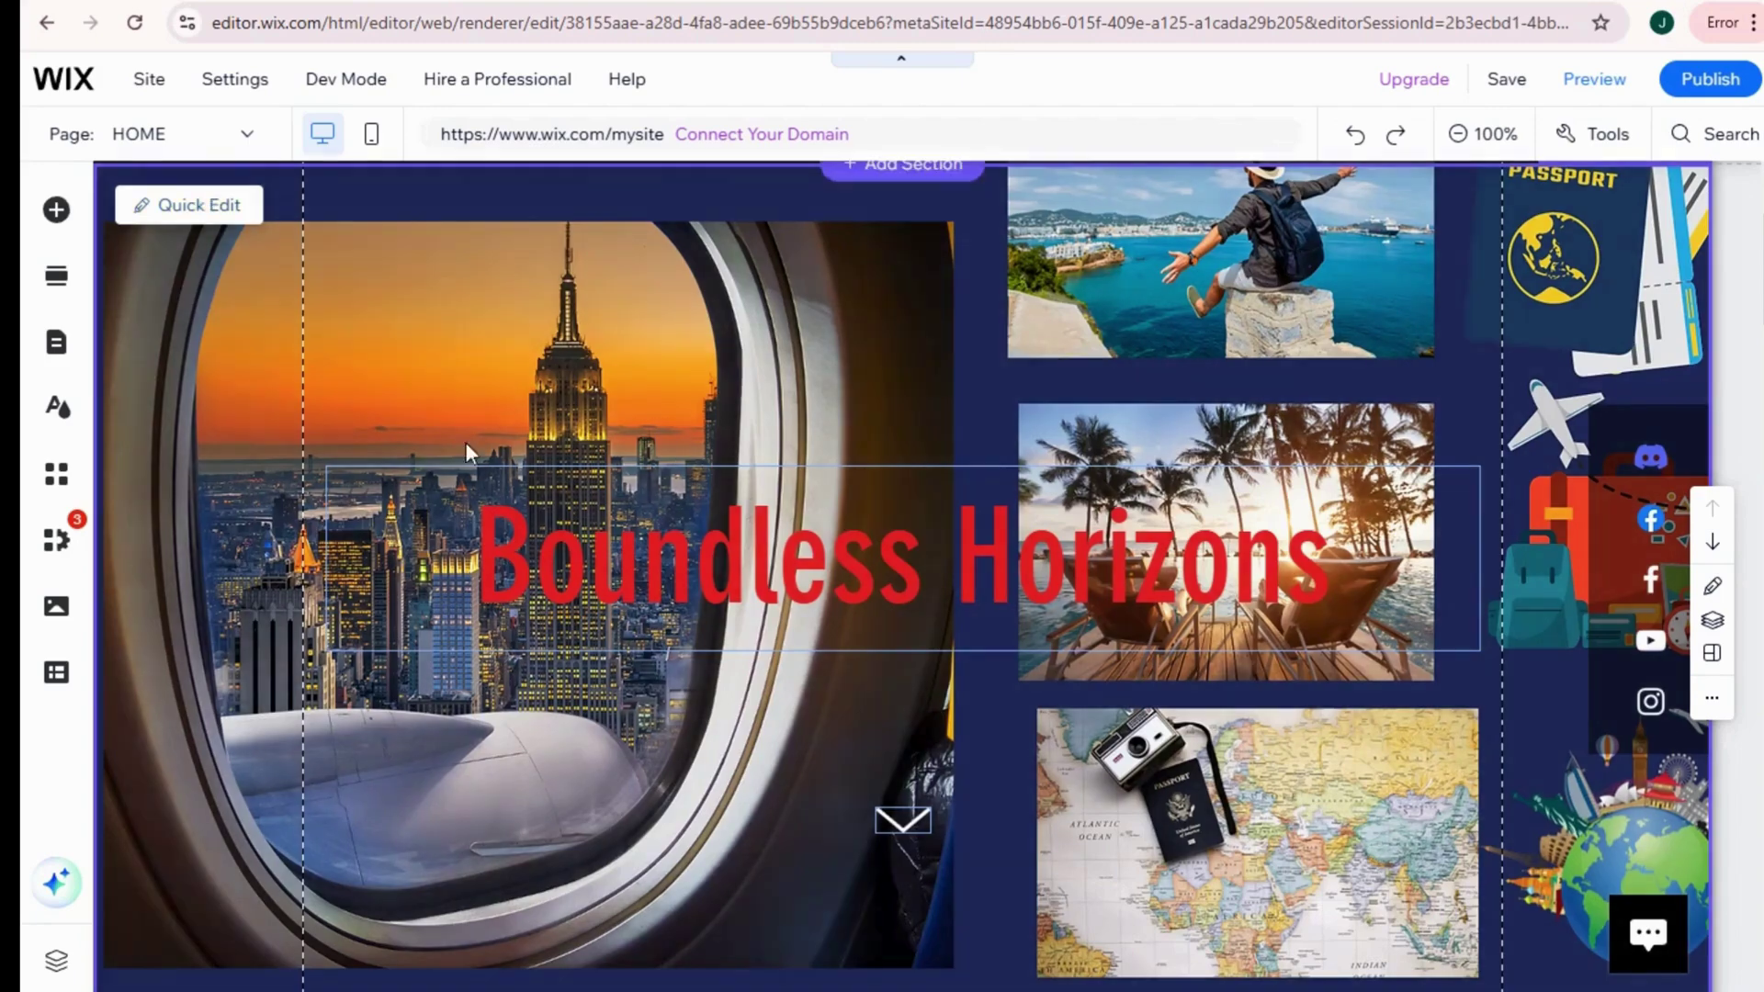
{"action": "left_click", "coordinate": [601, 511]}
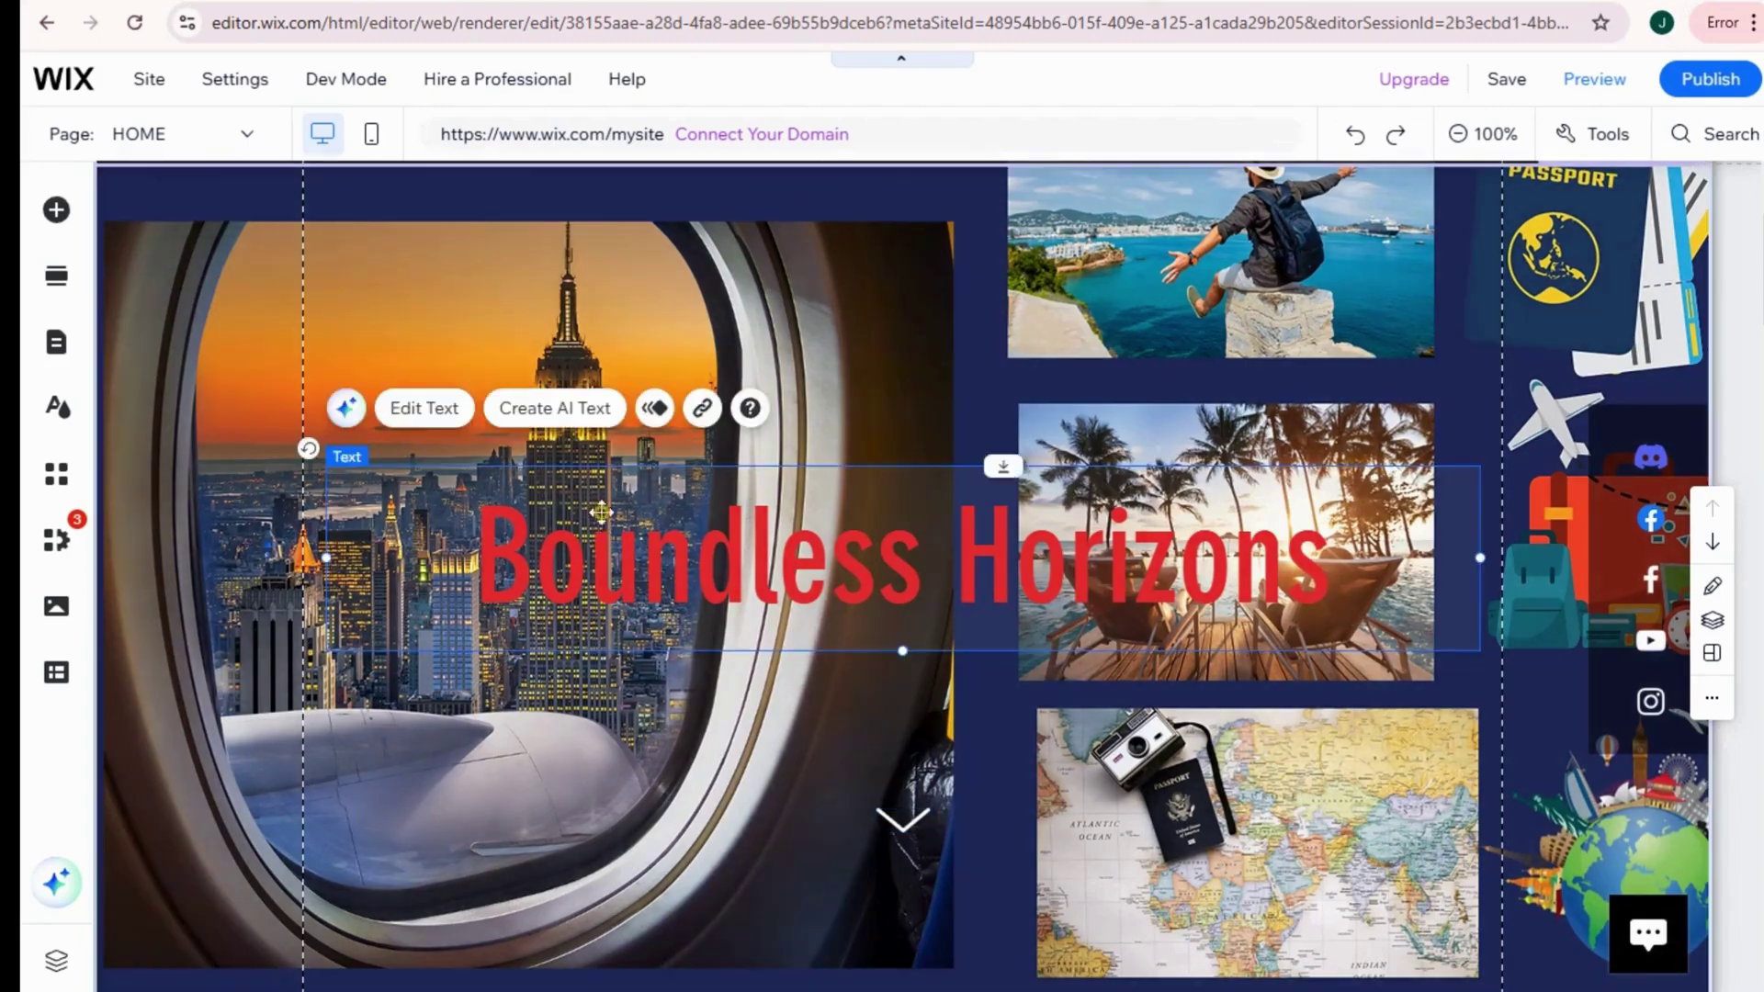
{"action": "double_click", "coordinate": [601, 511]}
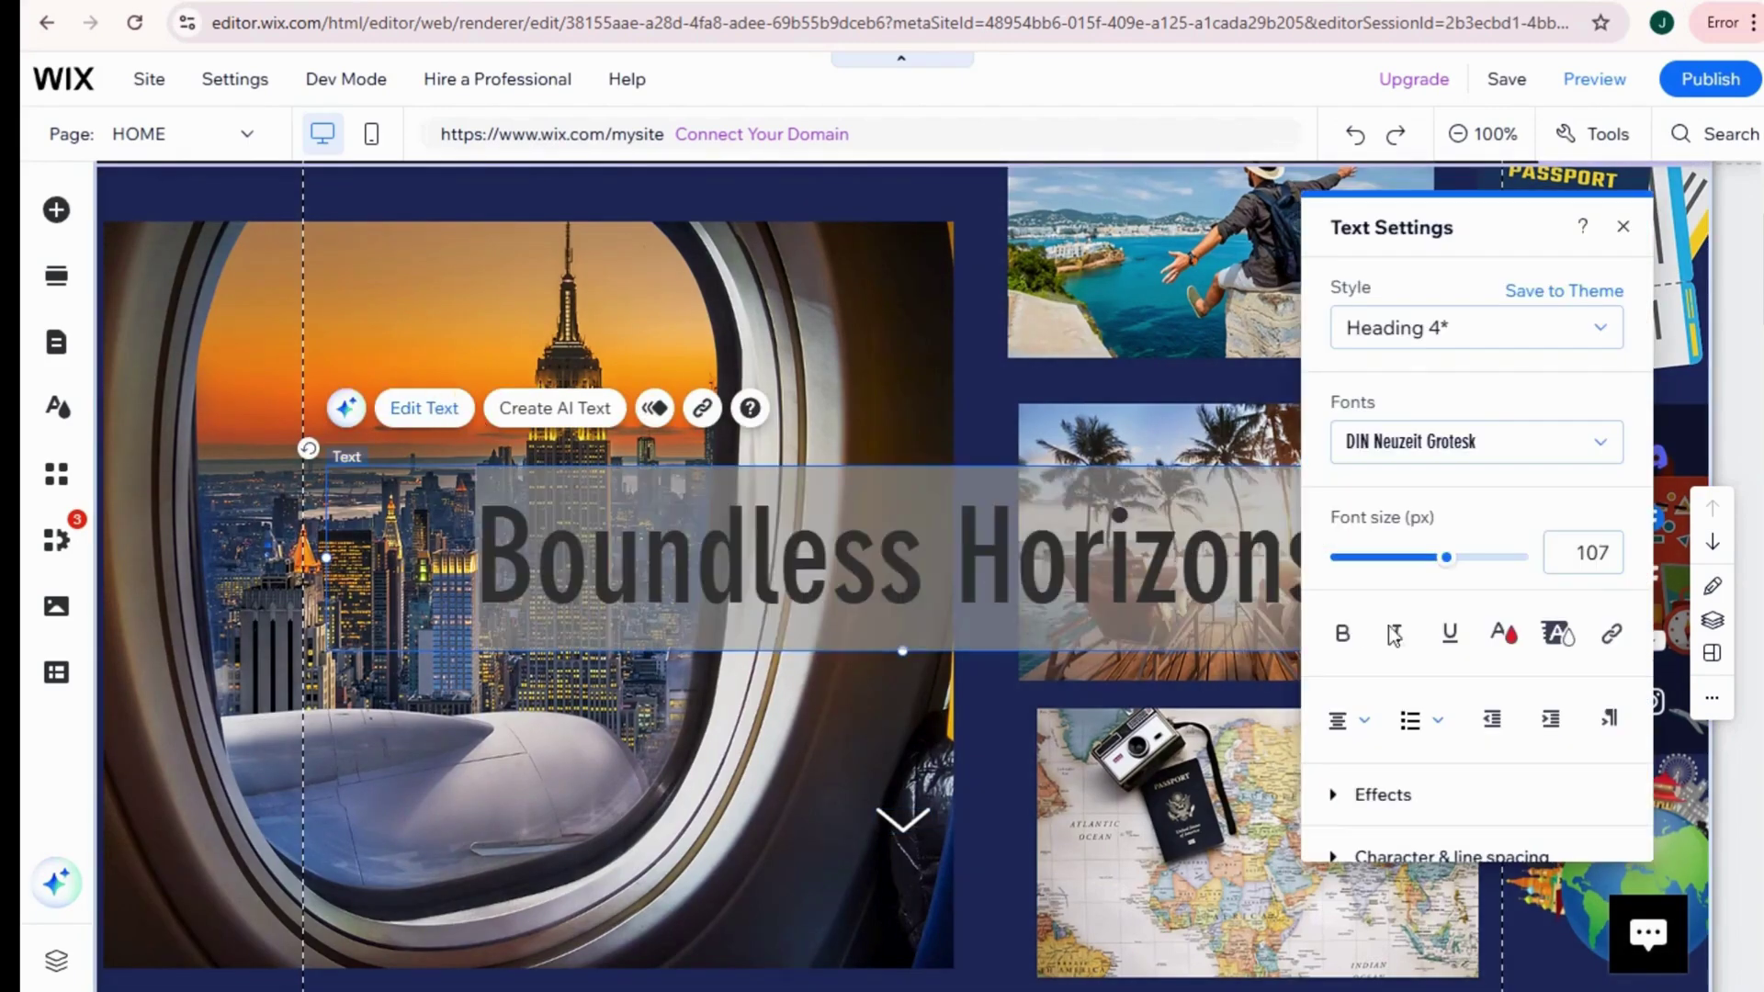
{"action": "left_click", "coordinate": [1503, 633]}
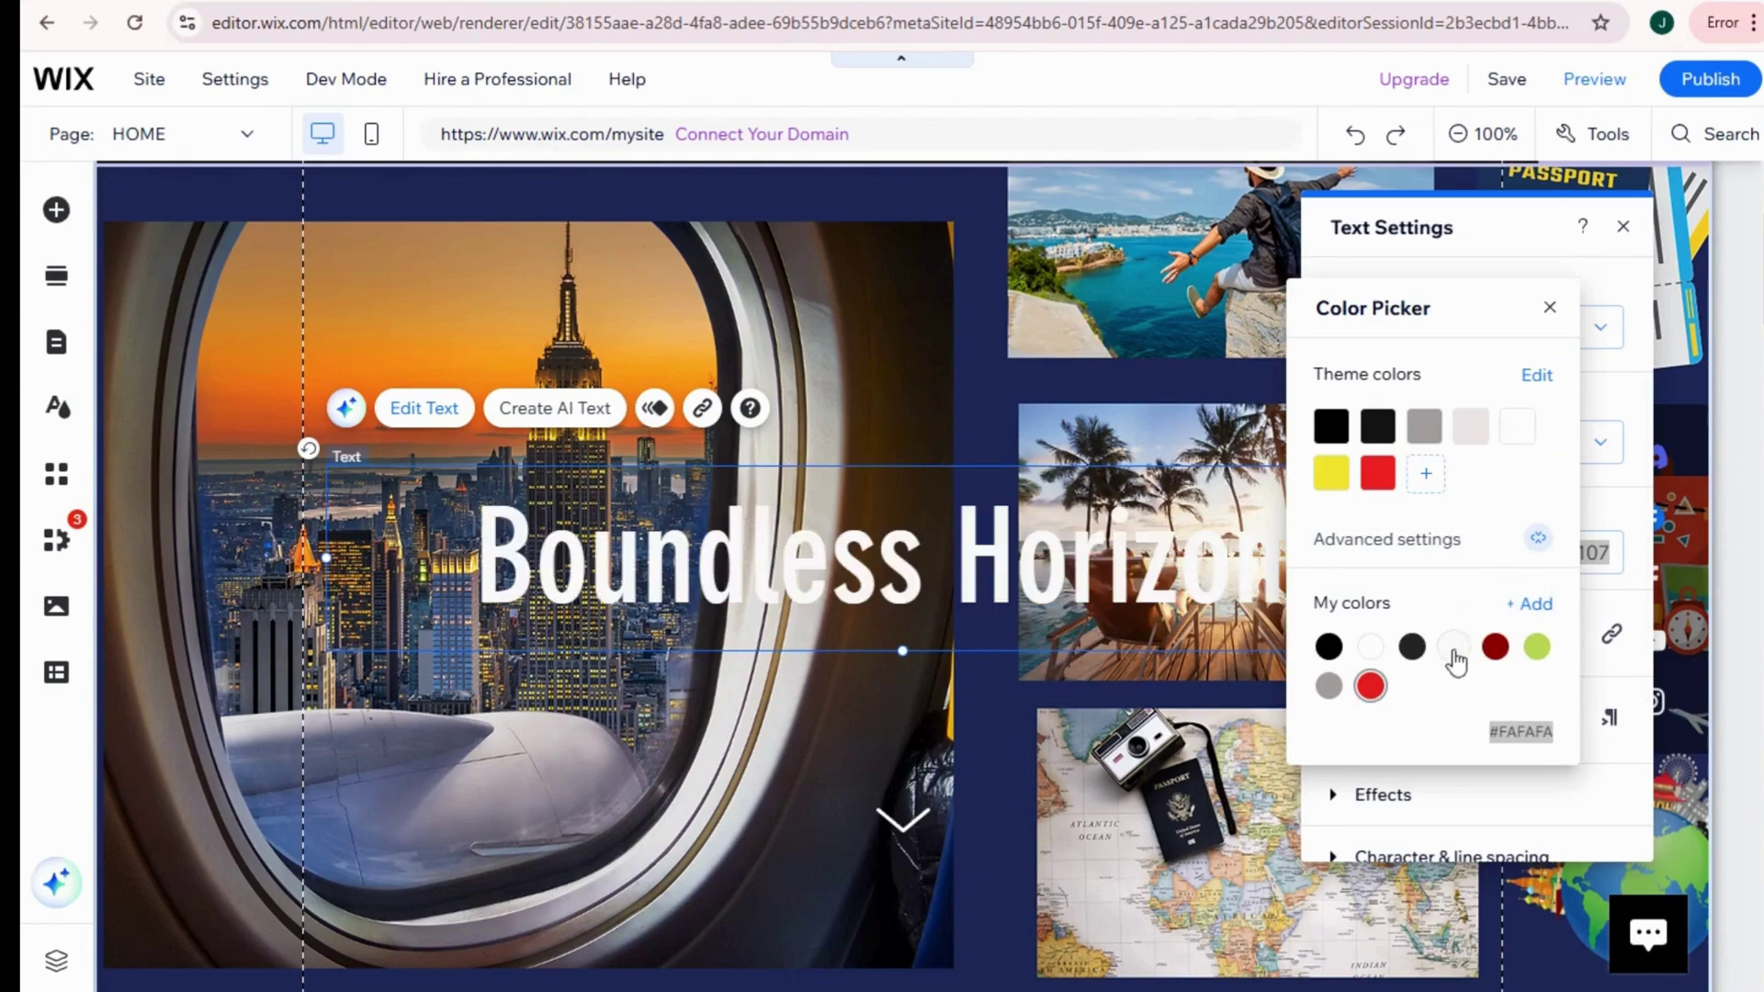
{"action": "left_click", "coordinate": [1425, 474]}
{"action": "mouse_move", "coordinate": [1551, 372]}
{"action": "left_mouse_down"}
{"action": "mouse_move", "coordinate": [1554, 423]}
{"action": "mouse_move", "coordinate": [1564, 348]}
{"action": "mouse_move", "coordinate": [1437, 362]}
{"action": "mouse_move", "coordinate": [1408, 424]}
{"action": "mouse_move", "coordinate": [1452, 465]}
{"action": "mouse_move", "coordinate": [1563, 480]}
{"action": "mouse_move", "coordinate": [1573, 372]}
{"action": "left_mouse_up"}
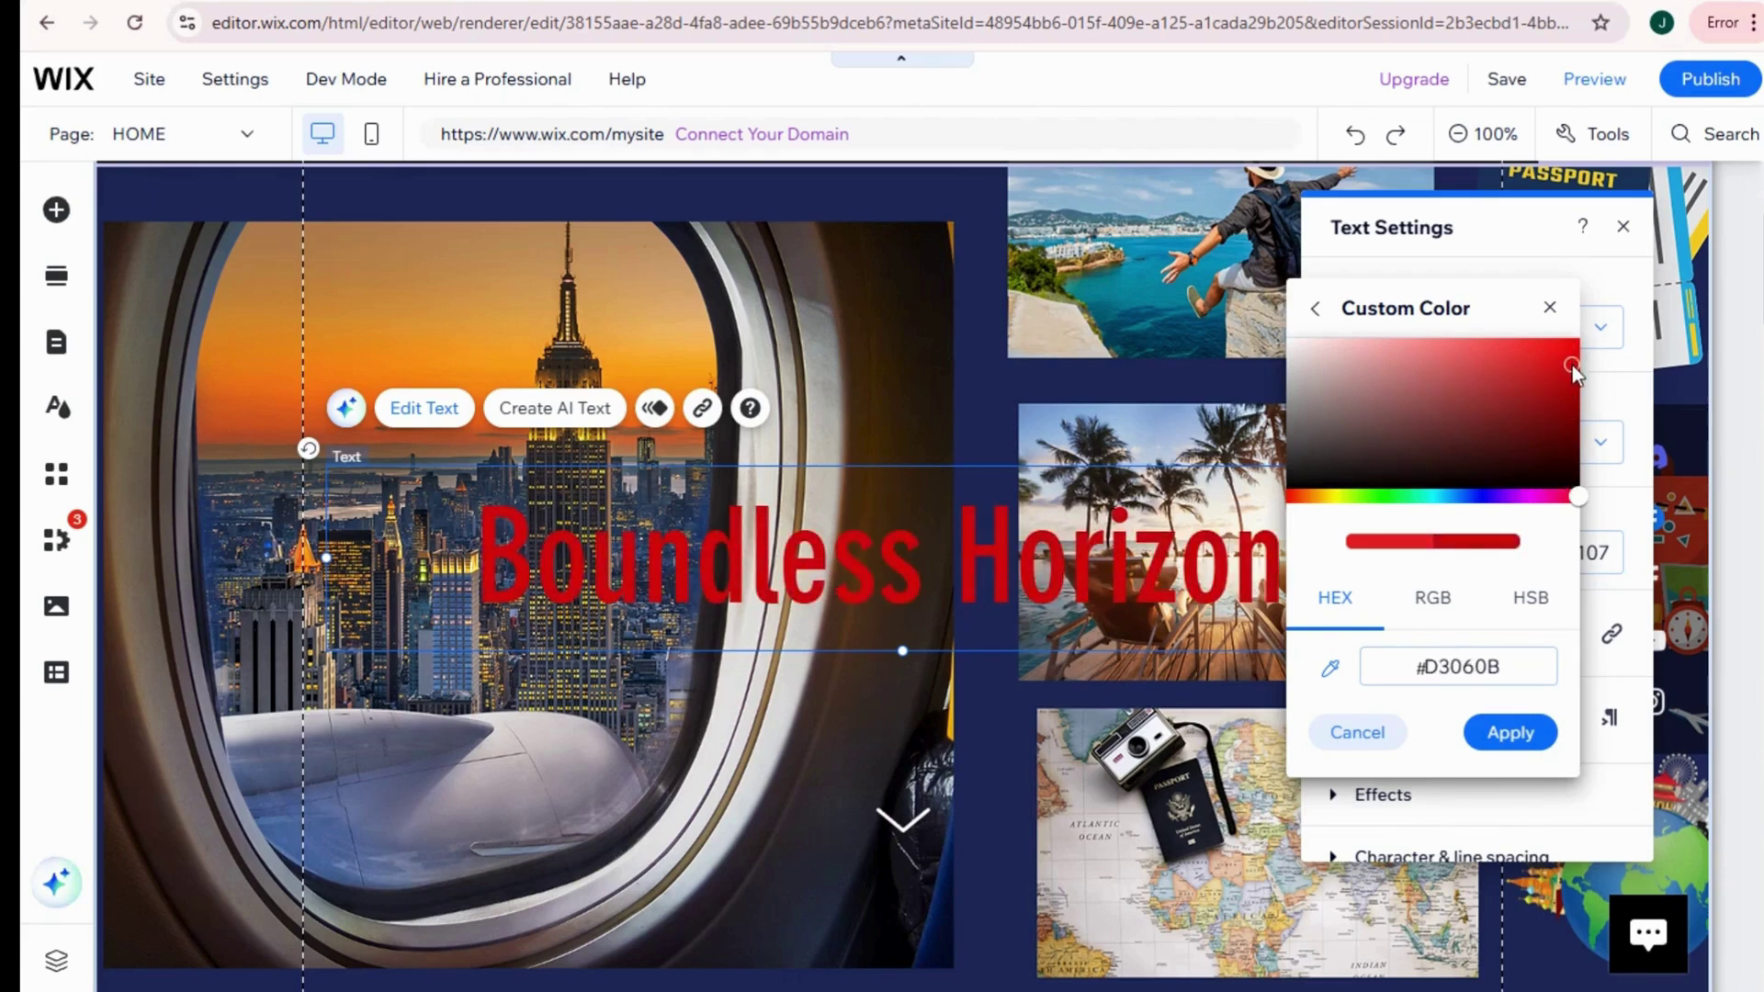
{"action": "left_click", "coordinate": [1549, 308]}
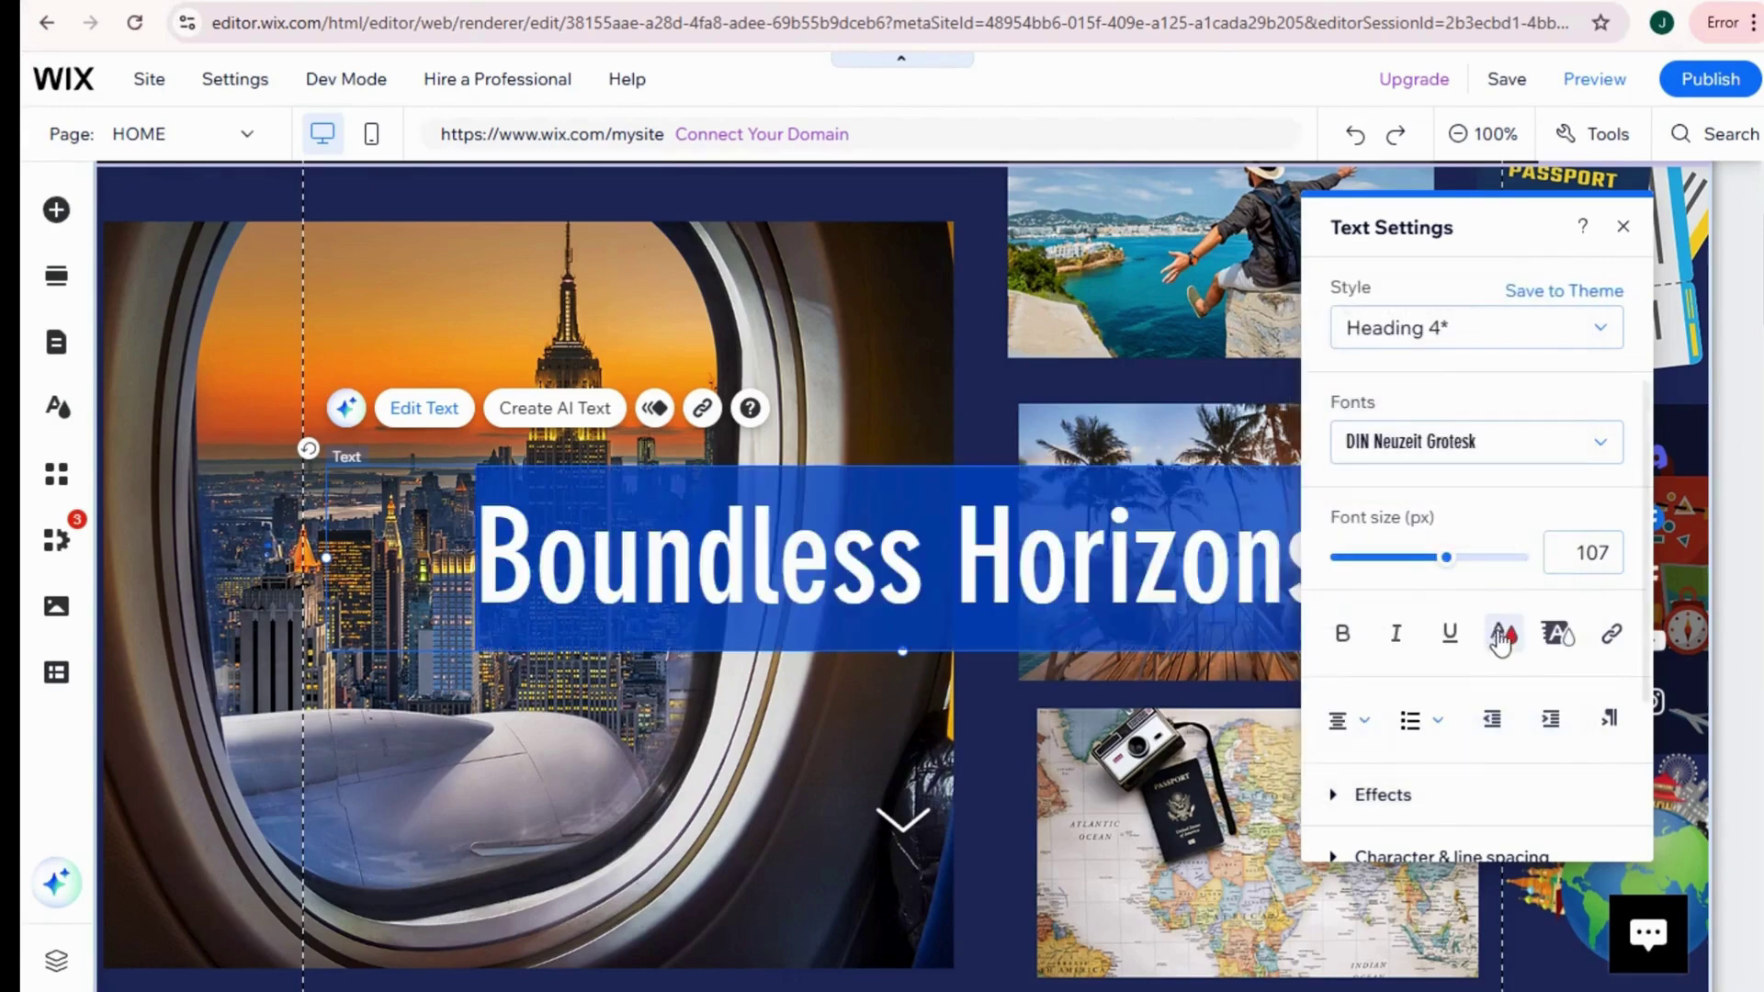
Step: Try dark red #8B0000 as the heading's text highlight and apply black #000000 instead
{"action": "double_click", "coordinate": [1563, 639]}
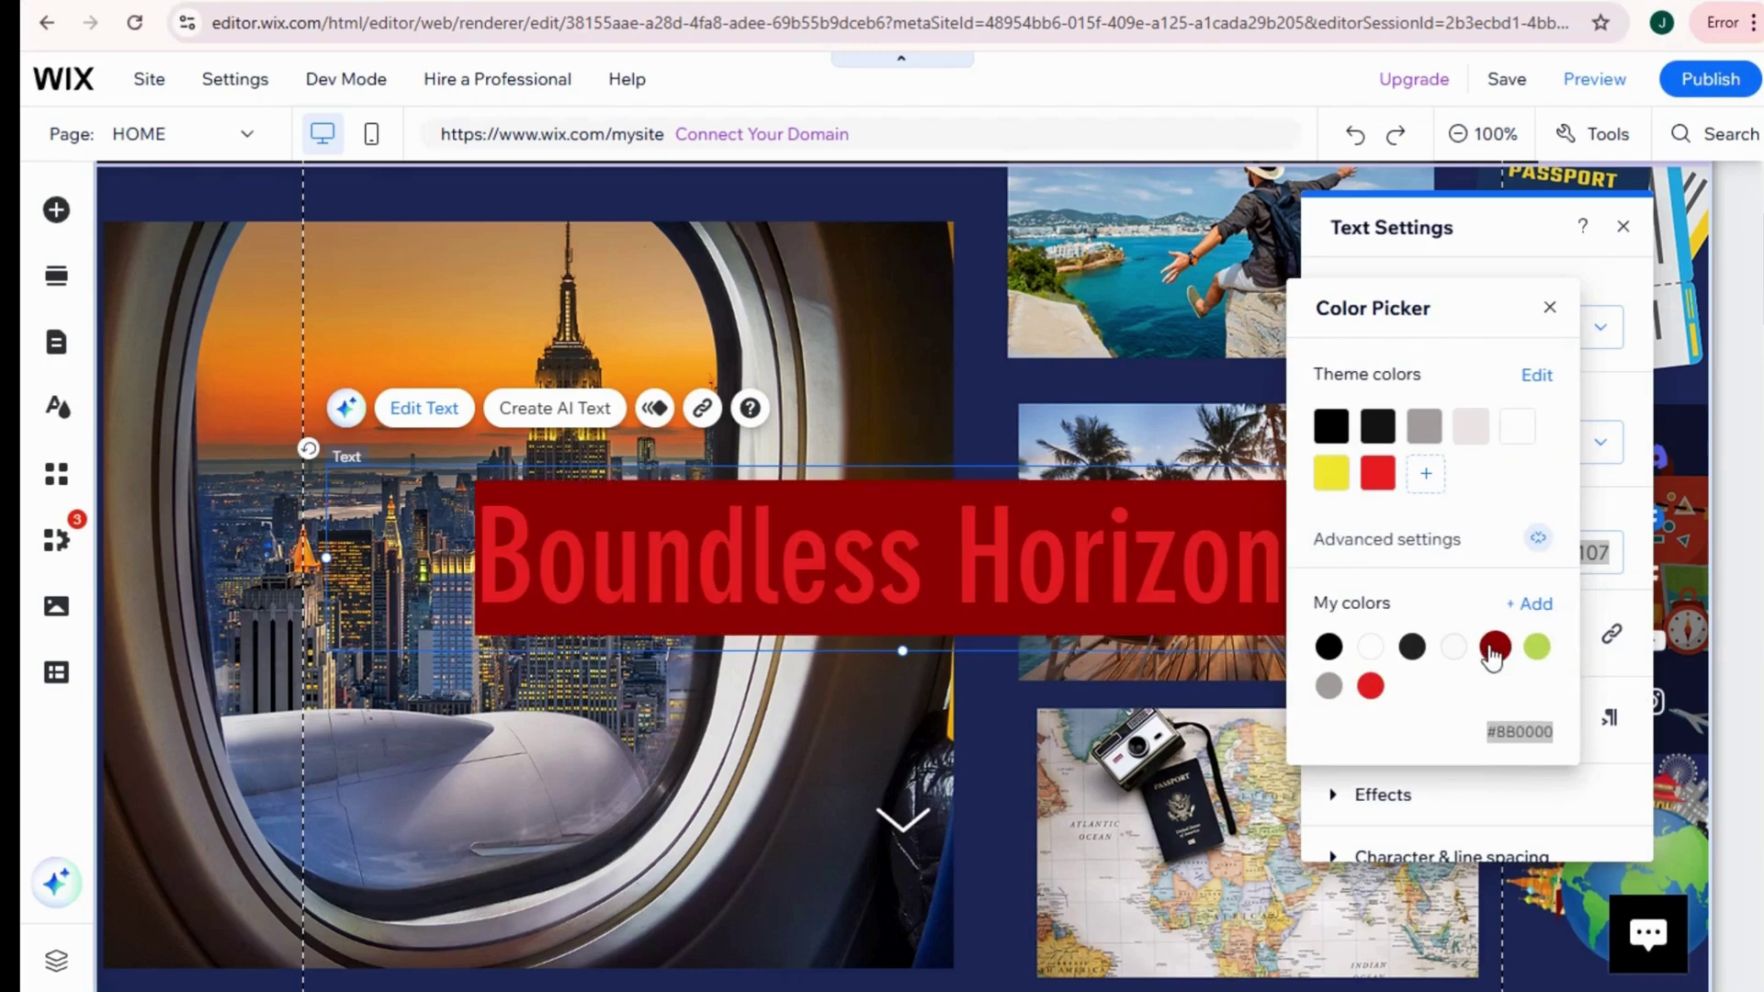
{"action": "left_click", "coordinate": [1371, 654]}
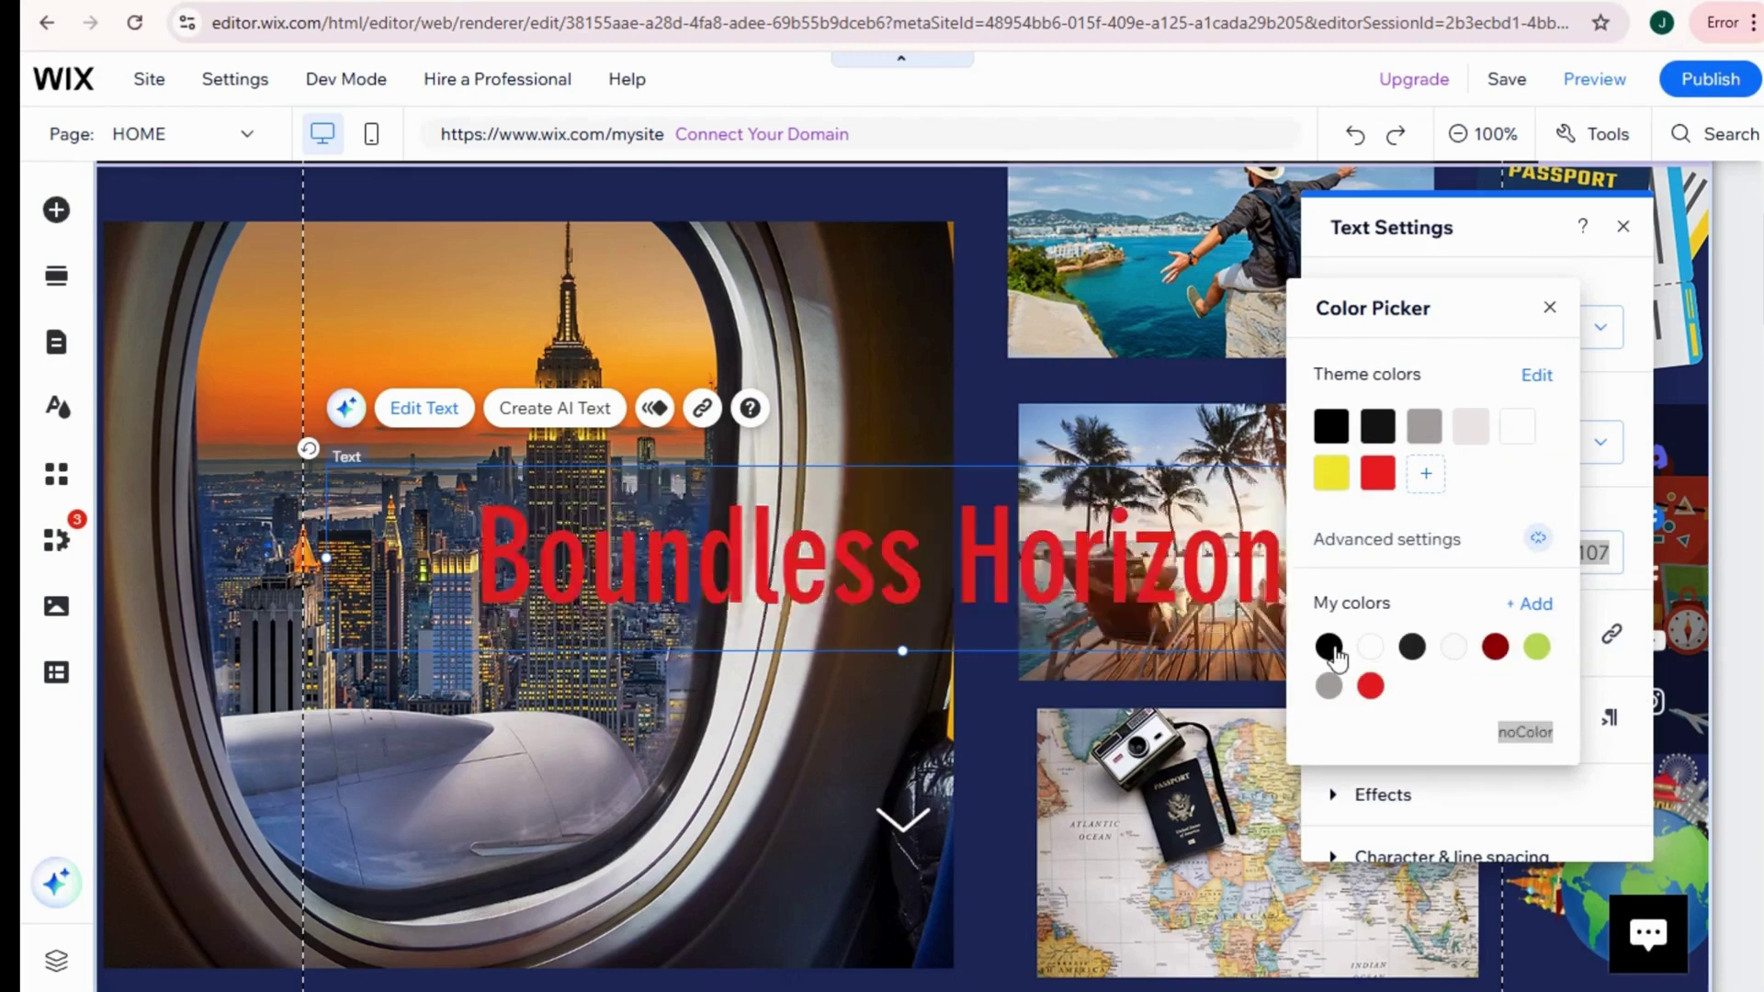
{"action": "left_click", "coordinate": [1334, 651]}
{"action": "left_click", "coordinate": [1335, 649]}
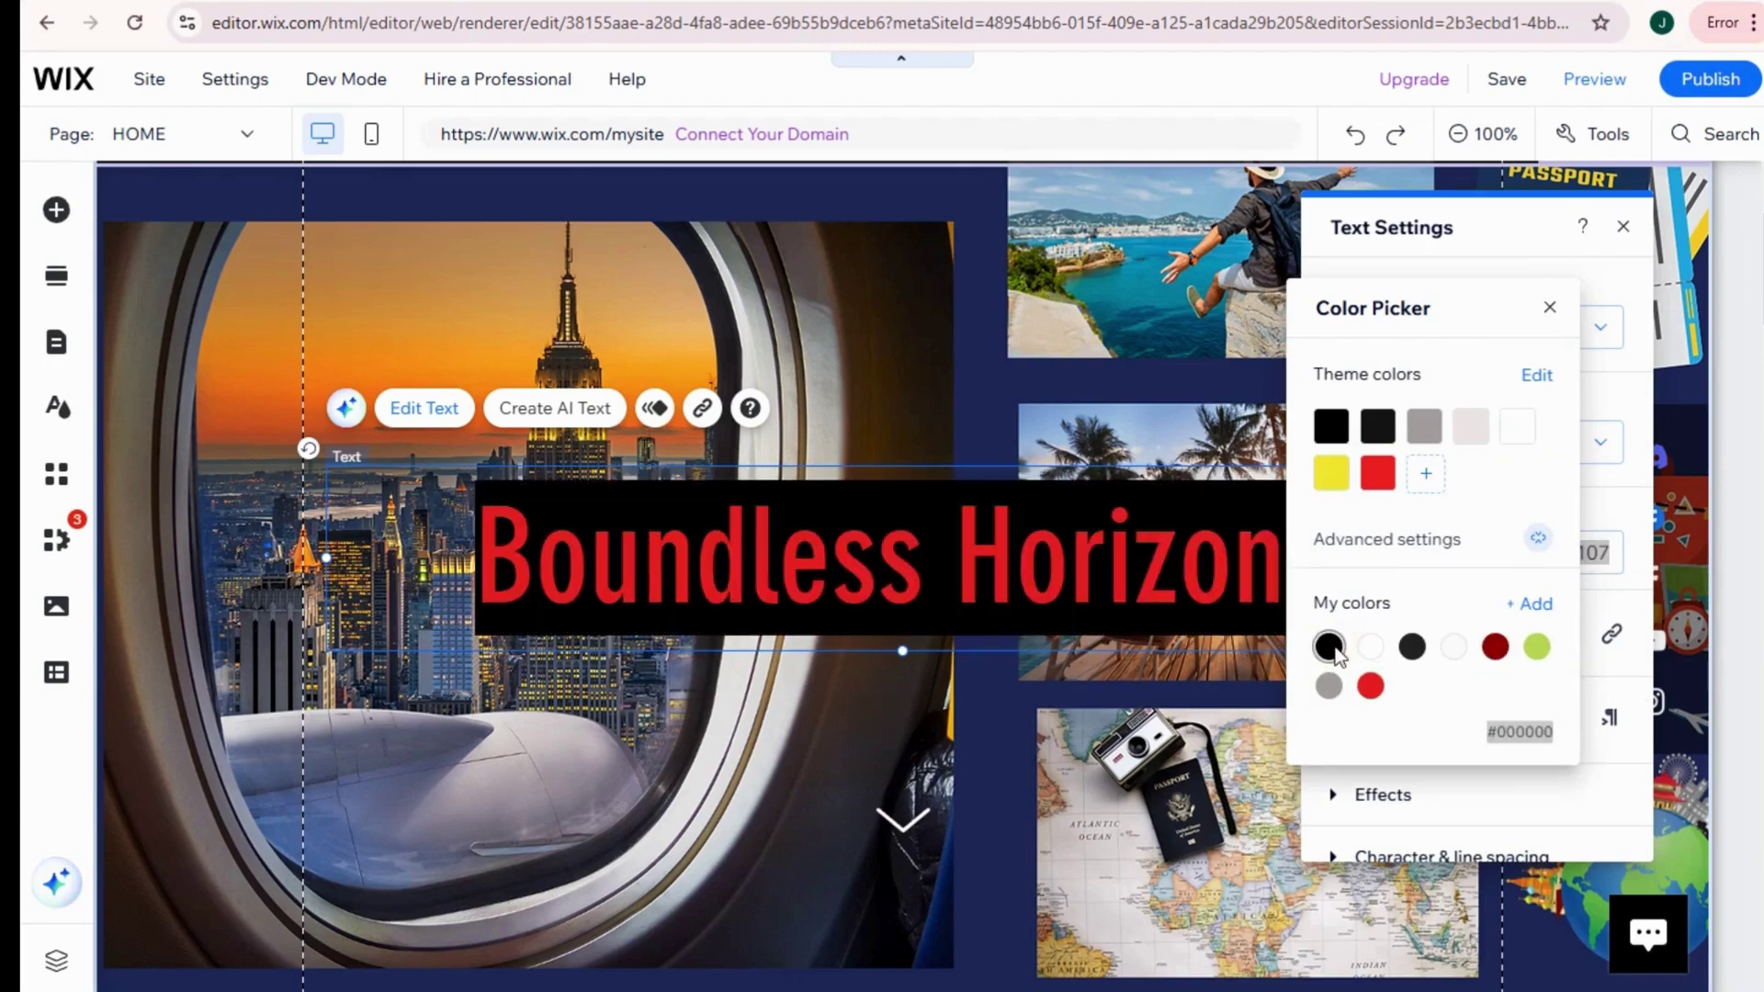
{"action": "left_click", "coordinate": [1223, 135]}
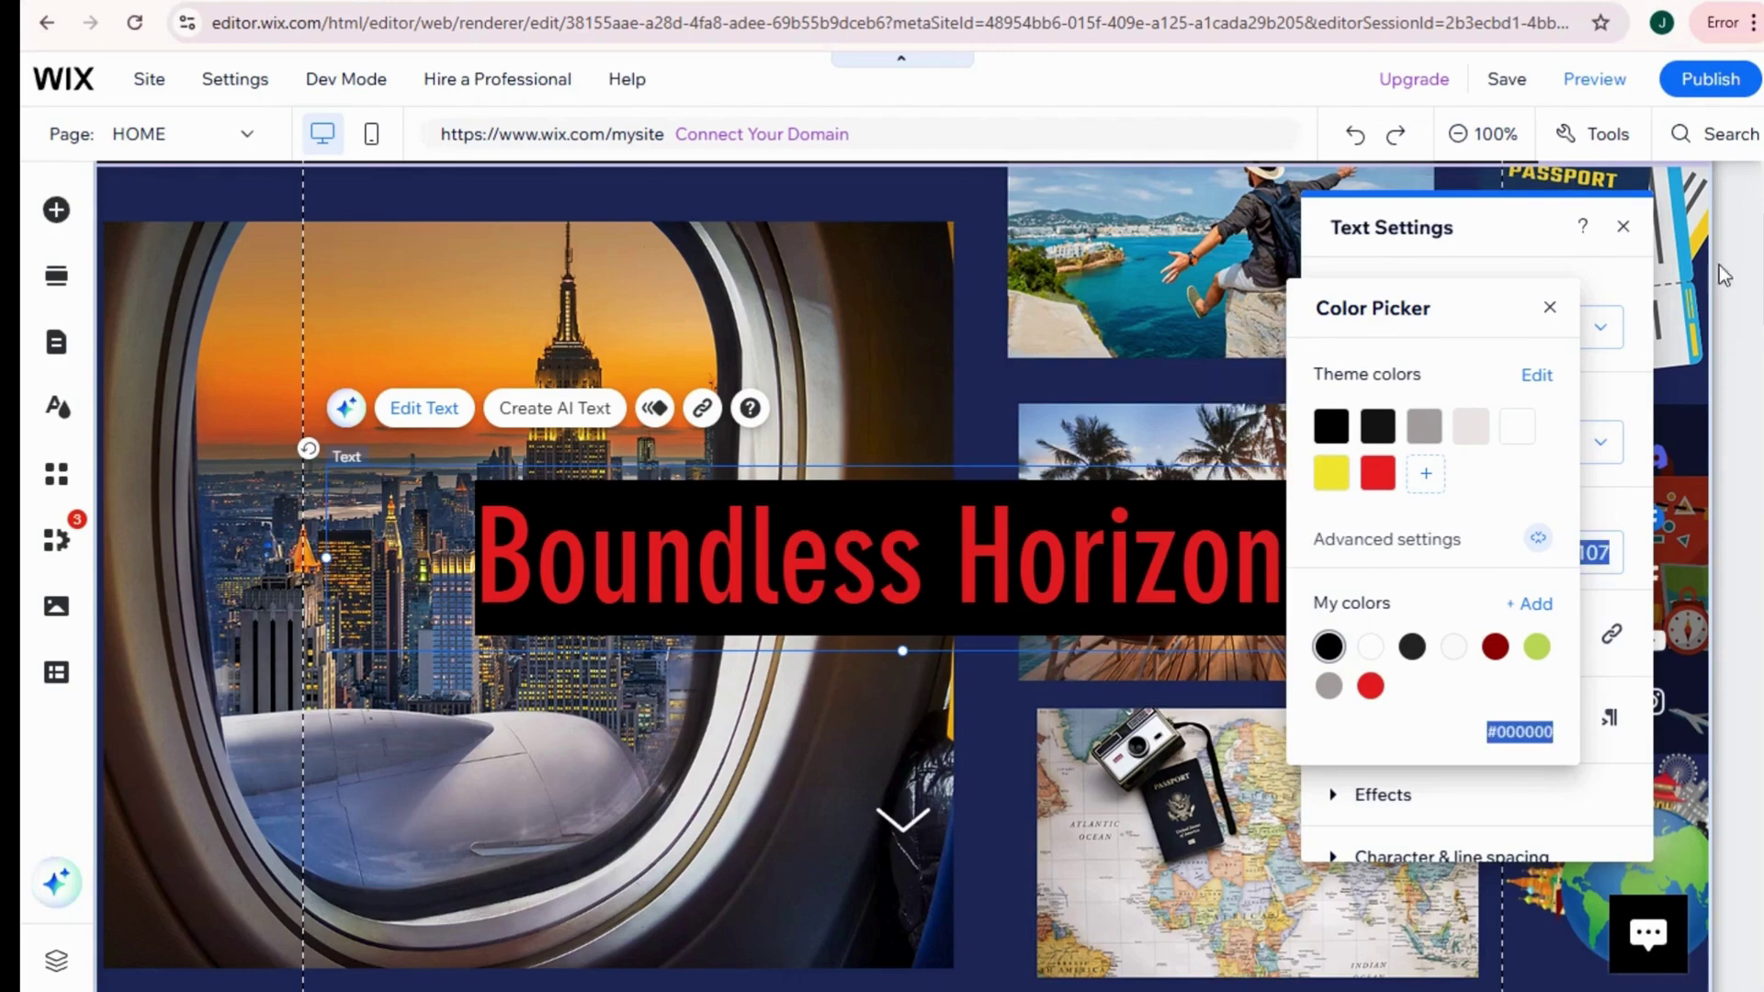
{"action": "left_click", "coordinate": [1077, 76]}
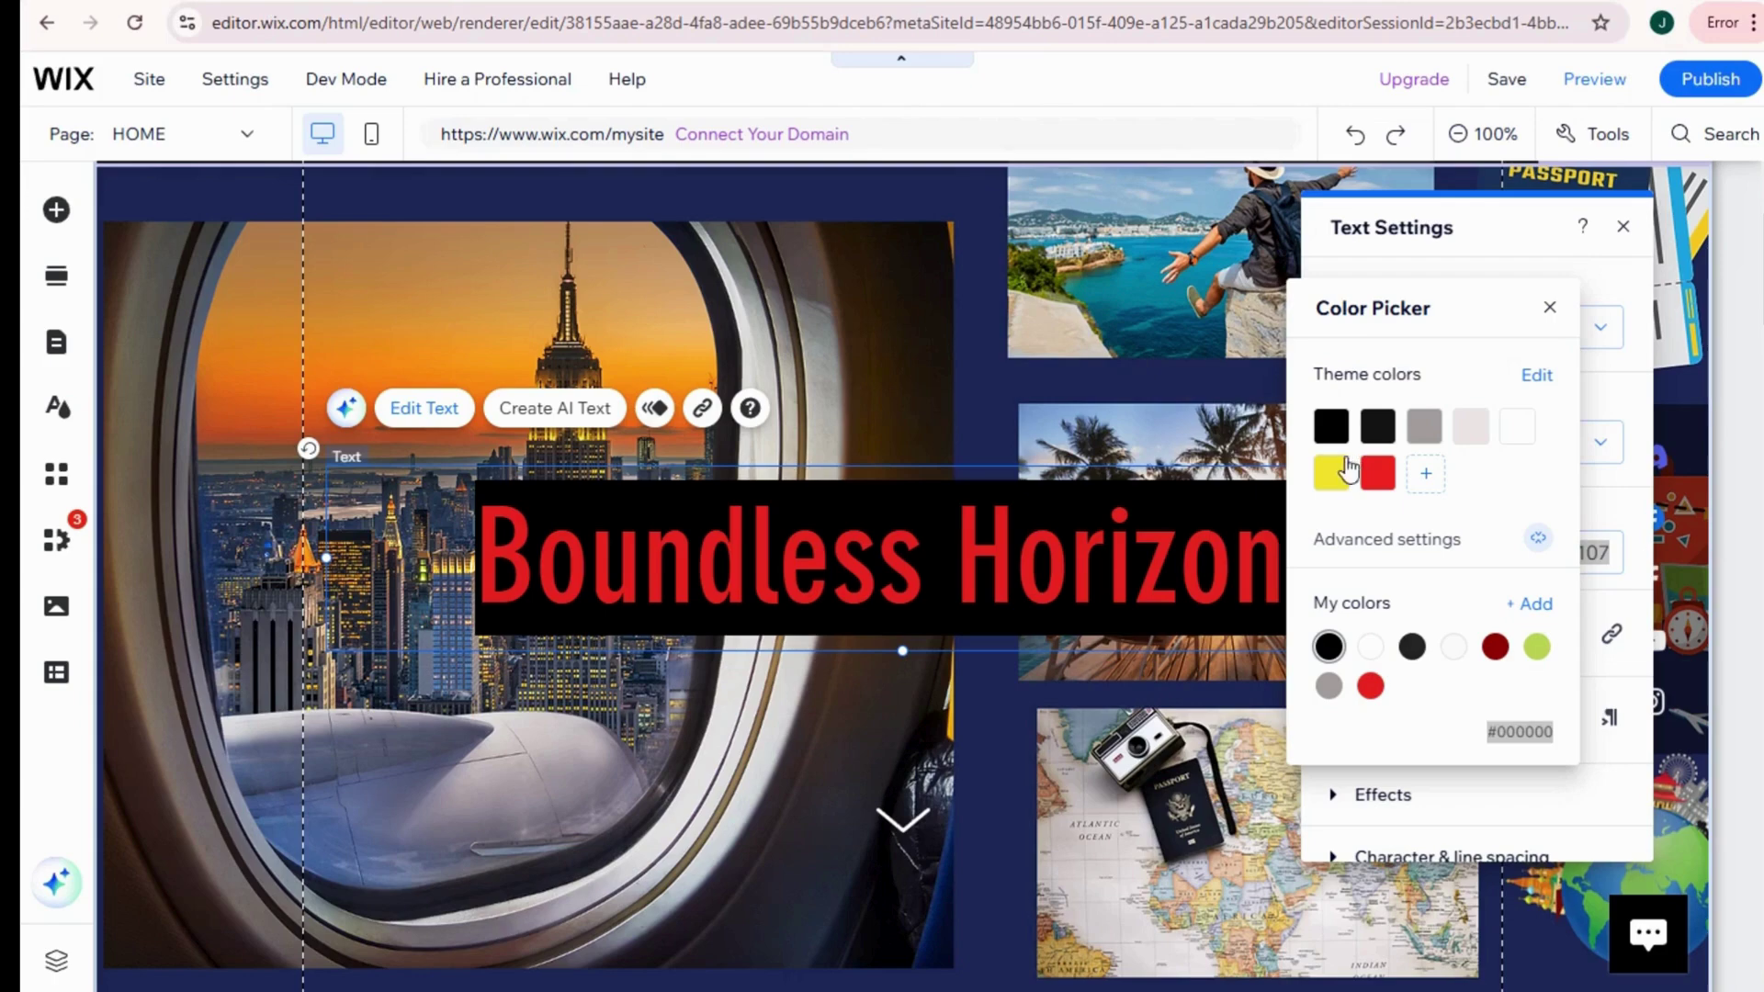
Step: Try the custom color #BD8F8F as the highlight behind the welcome heading and close its text settings
{"action": "left_click", "coordinate": [1427, 477]}
{"action": "left_click_drag", "start_coordinate": [1411, 355], "coordinate": [1357, 377]}
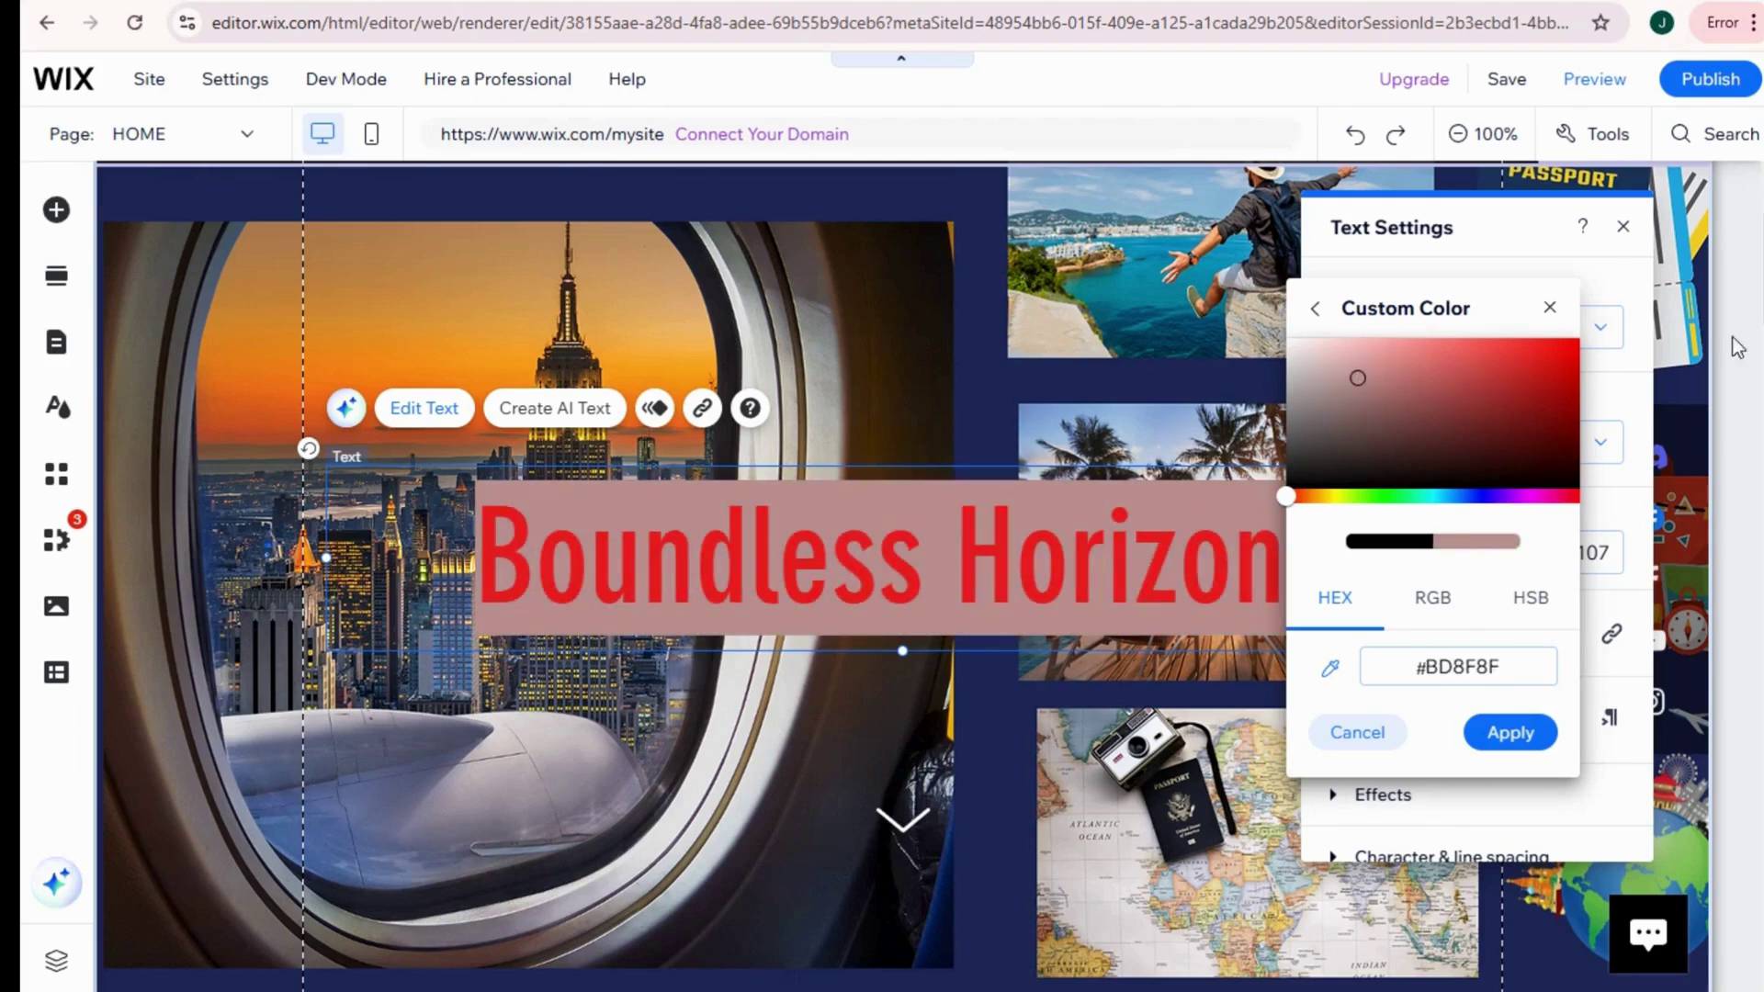
{"action": "left_click", "coordinate": [1622, 229]}
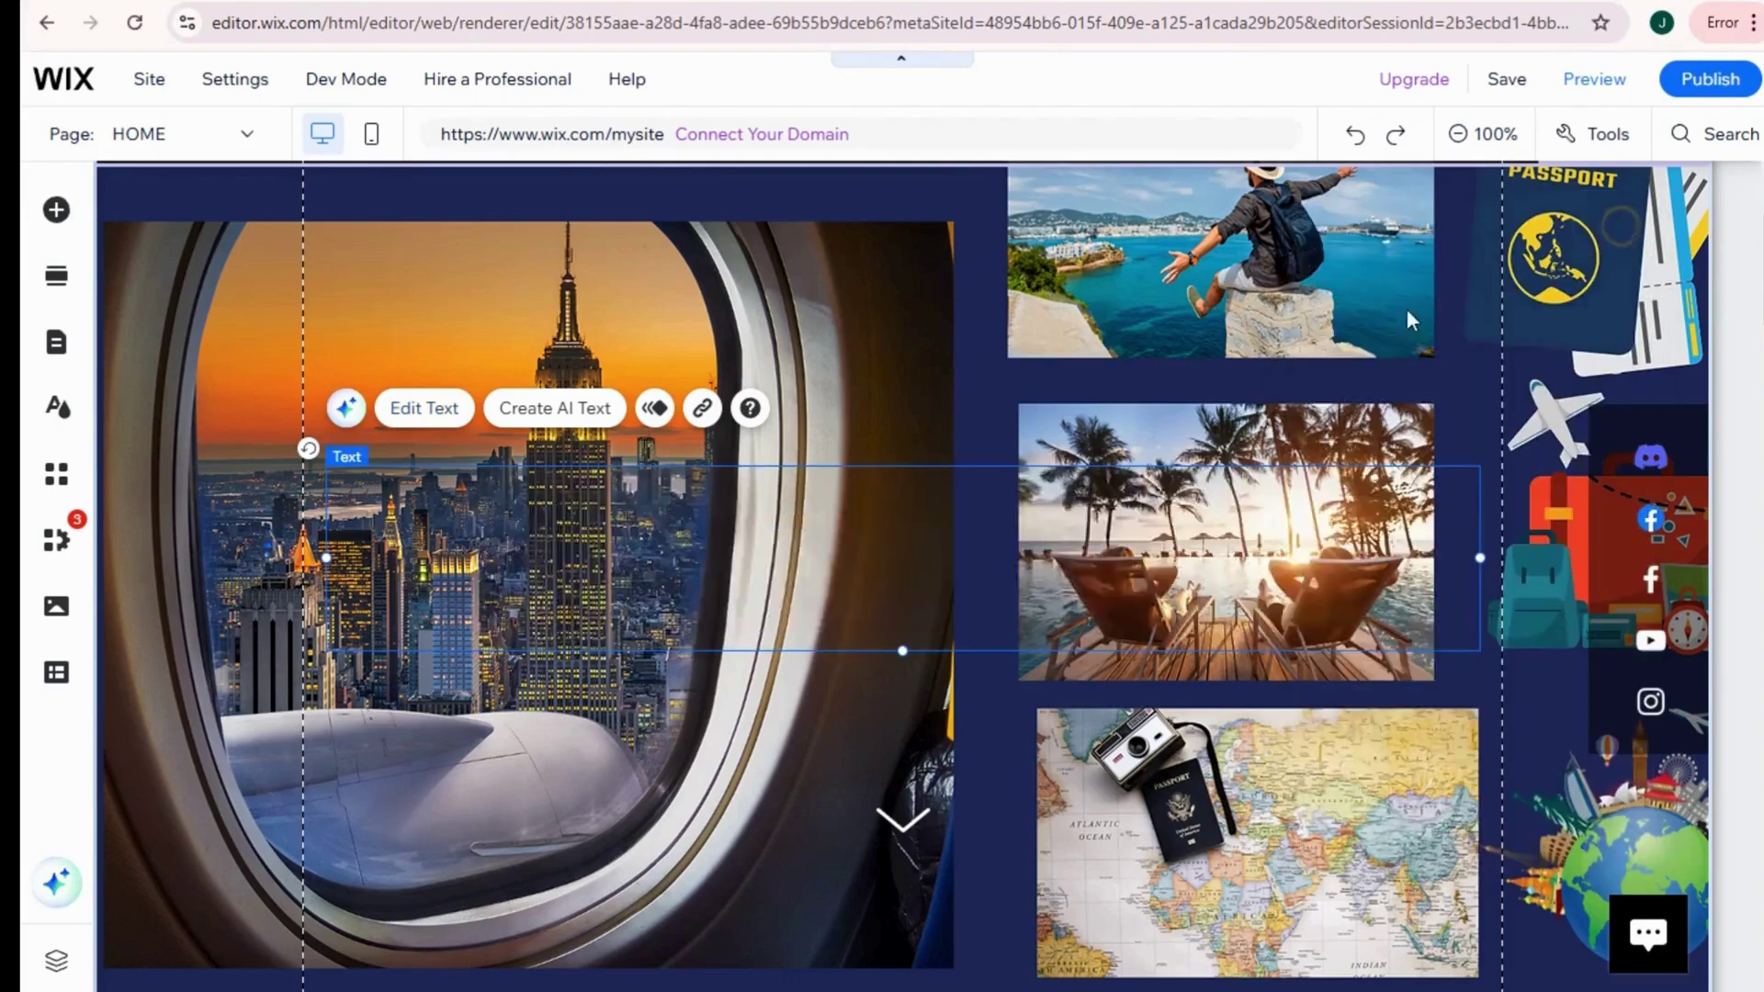
Step: Look over the welcome strip and the New Arrivals section below it, and select the New Arrivals anchor
{"action": "scroll", "coordinate": [1455, 467], "scroll_direction": "up", "scroll_amount": 3}
{"action": "scroll", "coordinate": [1286, 427], "scroll_direction": "down", "scroll_amount": 5}
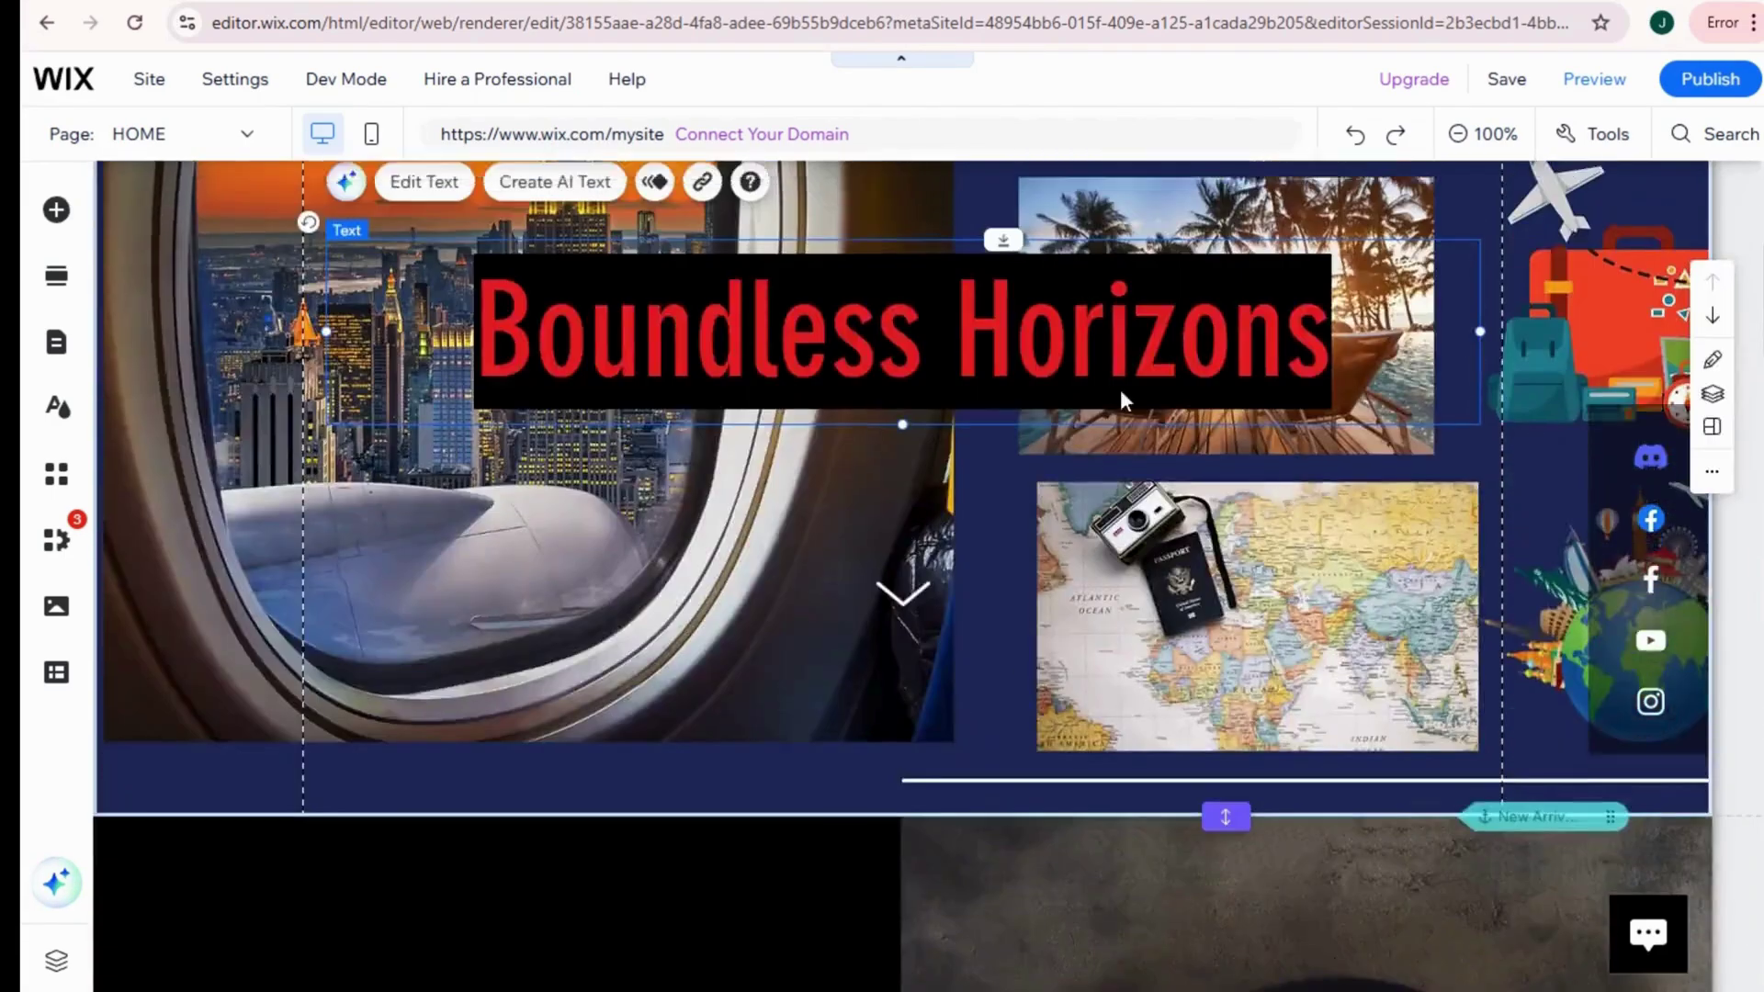
{"action": "scroll", "coordinate": [801, 322], "scroll_direction": "up", "scroll_amount": 5}
{"action": "scroll", "coordinate": [1170, 428], "scroll_direction": "down", "scroll_amount": 10}
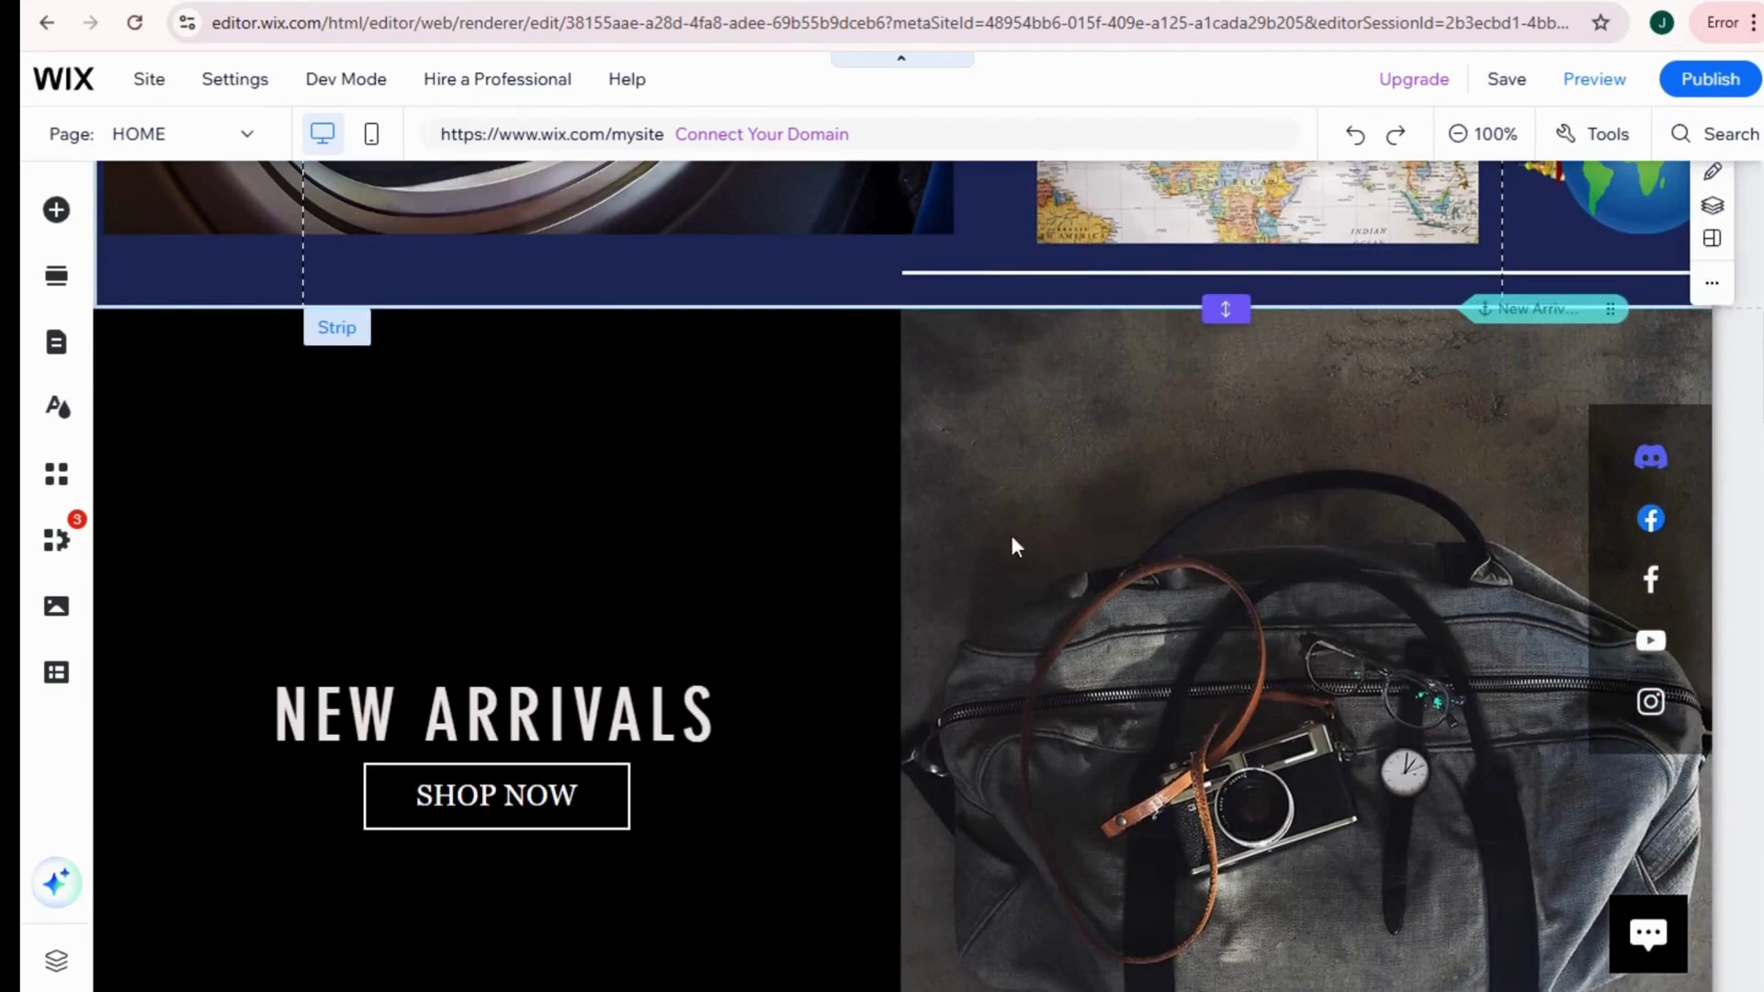
{"action": "scroll", "coordinate": [1036, 424], "scroll_direction": "down", "scroll_amount": 1}
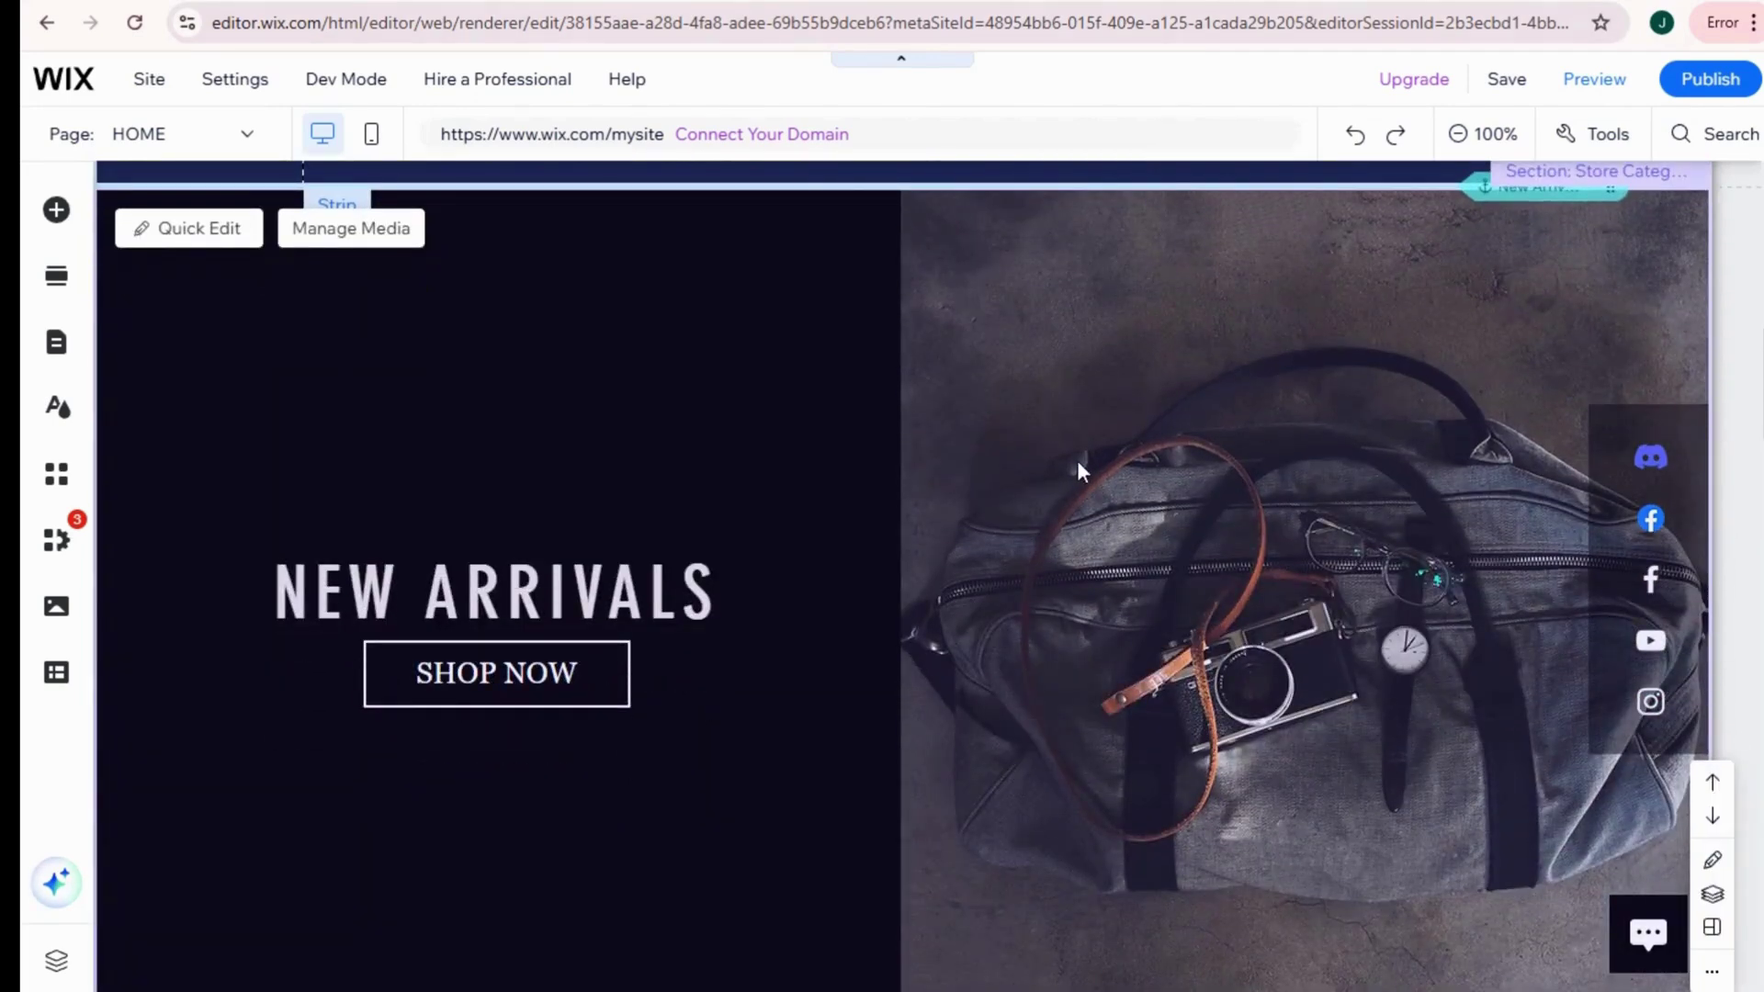
{"action": "scroll", "coordinate": [990, 465], "scroll_direction": "up", "scroll_amount": 1}
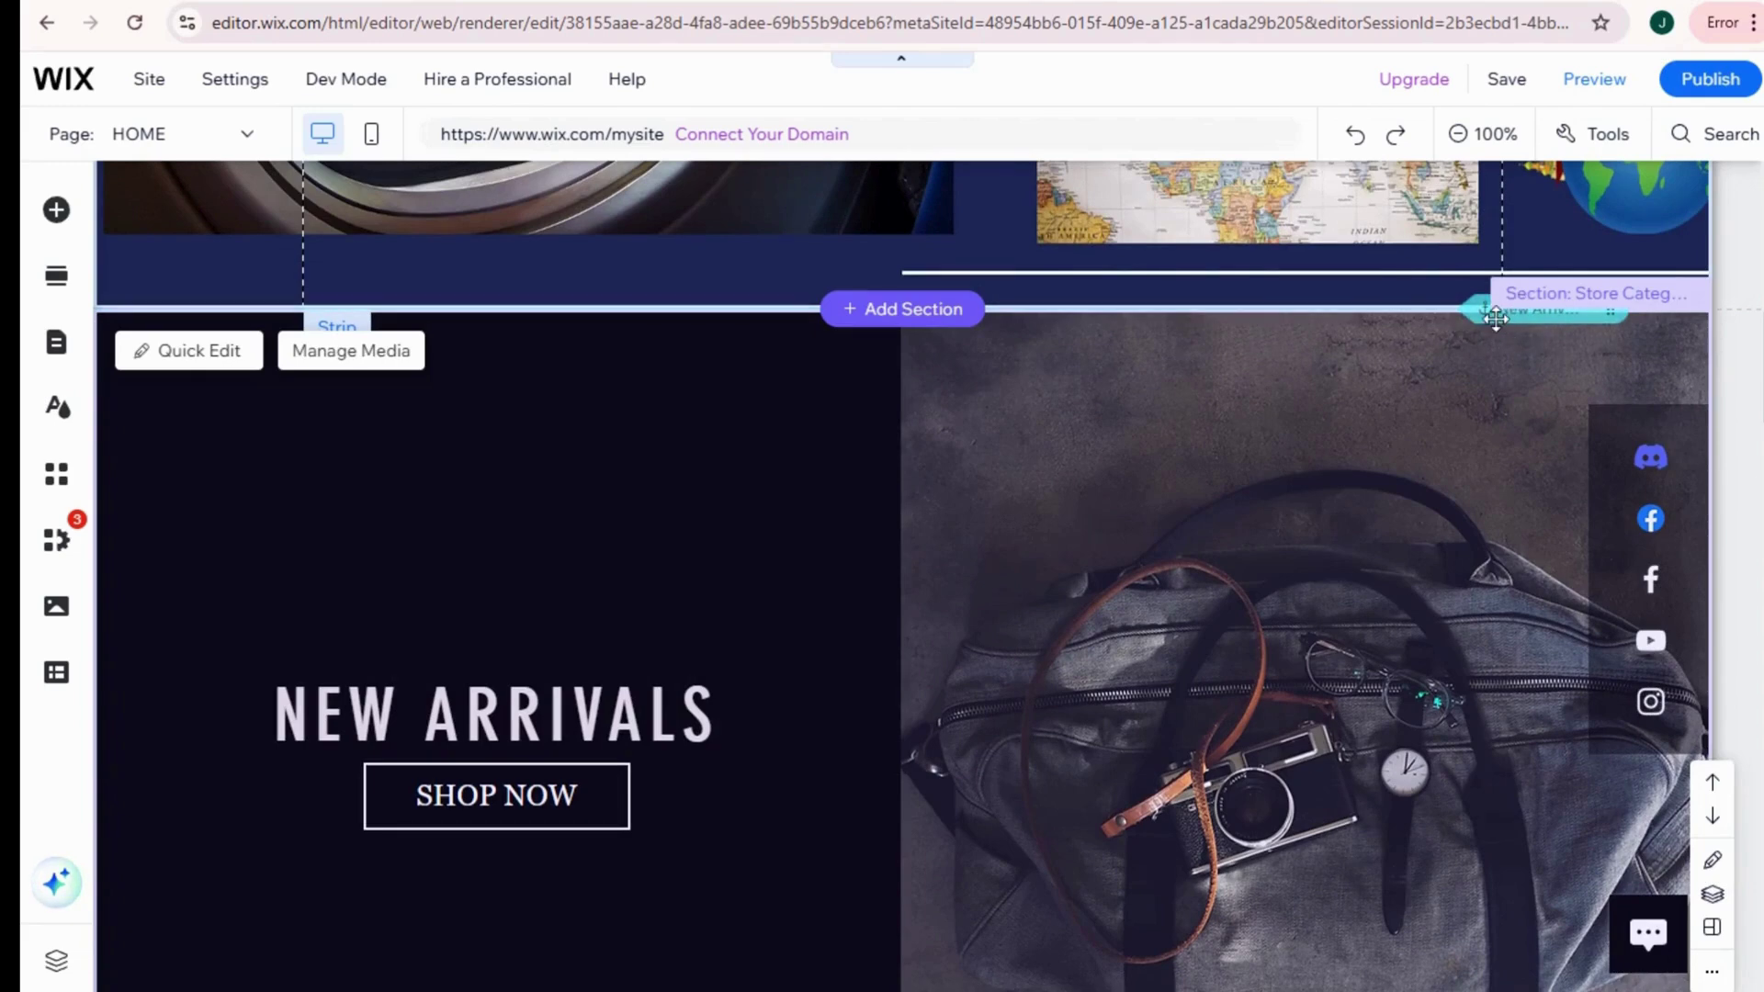
{"action": "left_click", "coordinate": [1497, 317]}
{"action": "left_click", "coordinate": [1532, 317]}
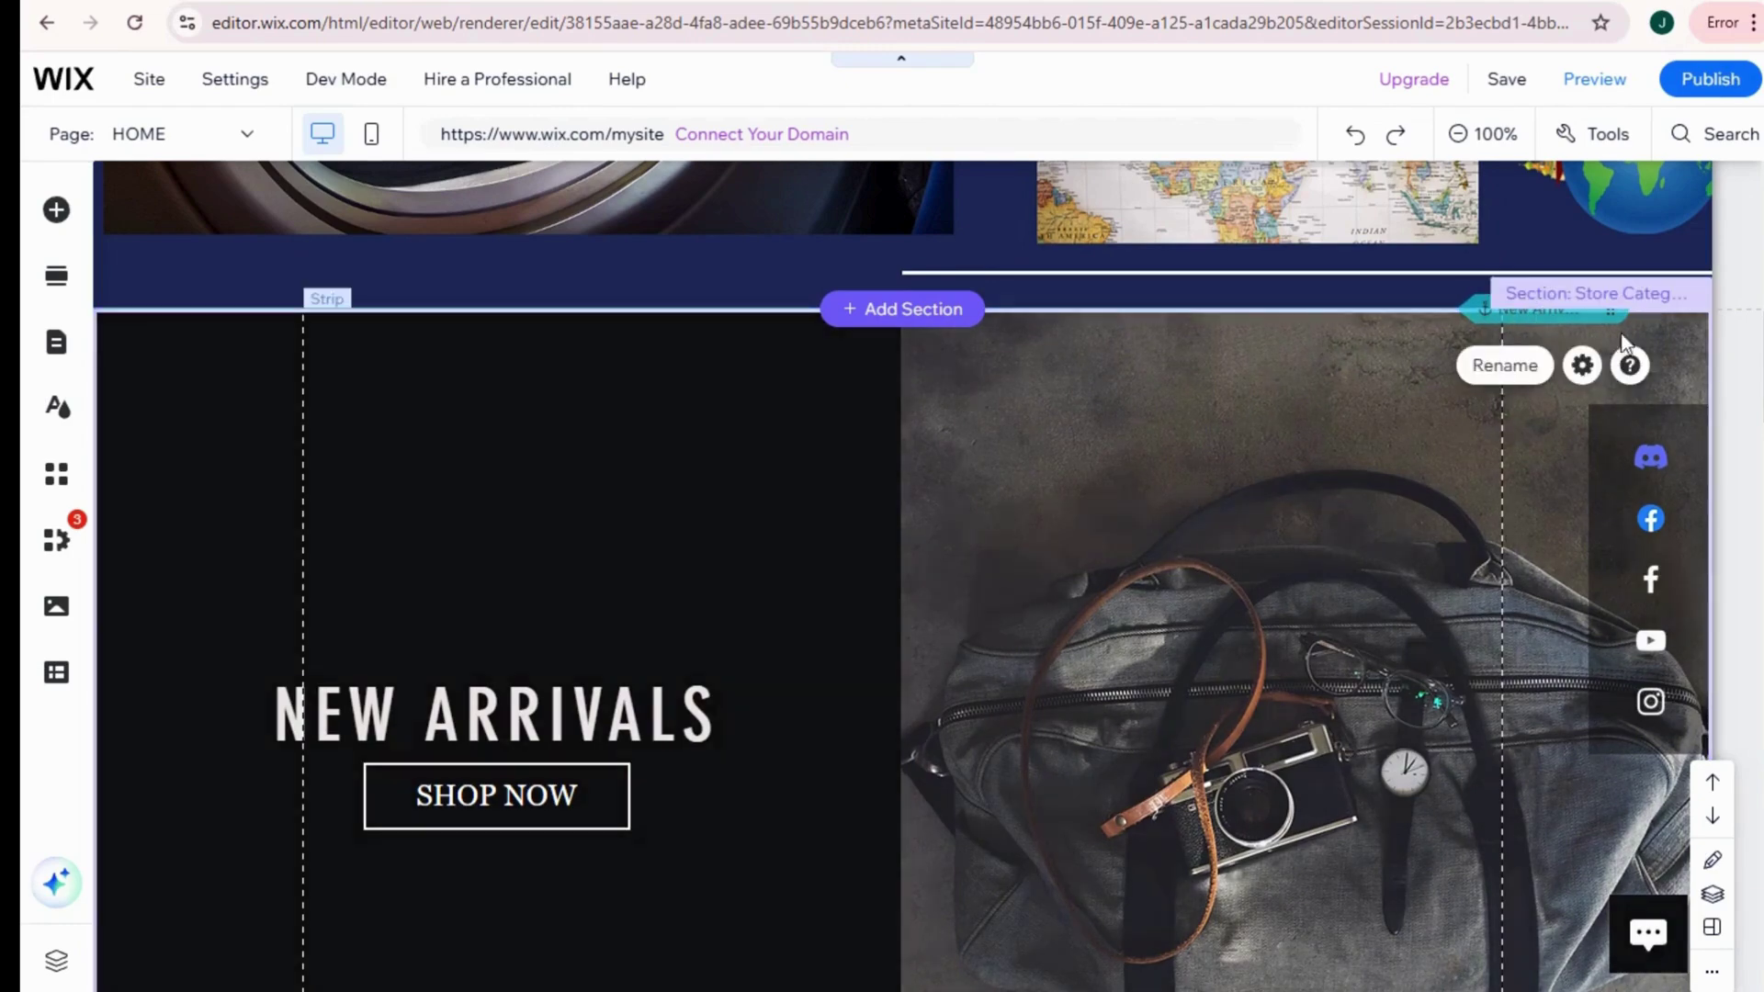
Step: Check the column management options of the New Arrivals strip and close them
{"action": "left_click", "coordinate": [1630, 331]}
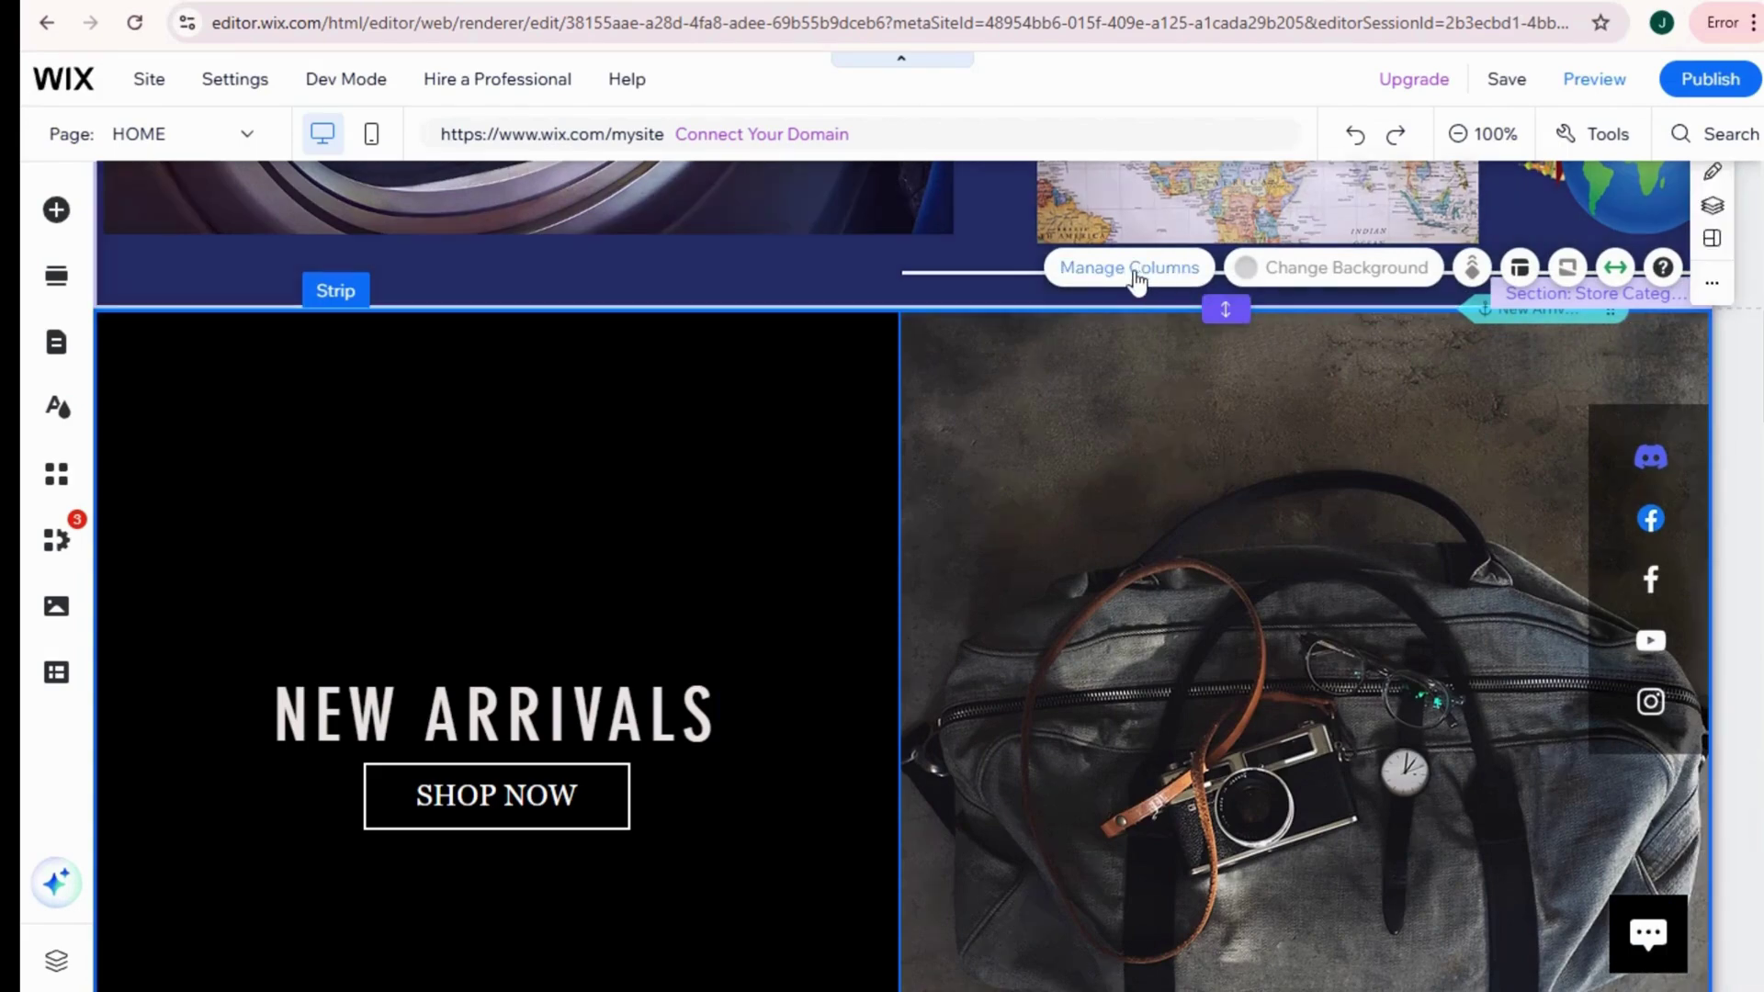
{"action": "left_click", "coordinate": [1136, 276]}
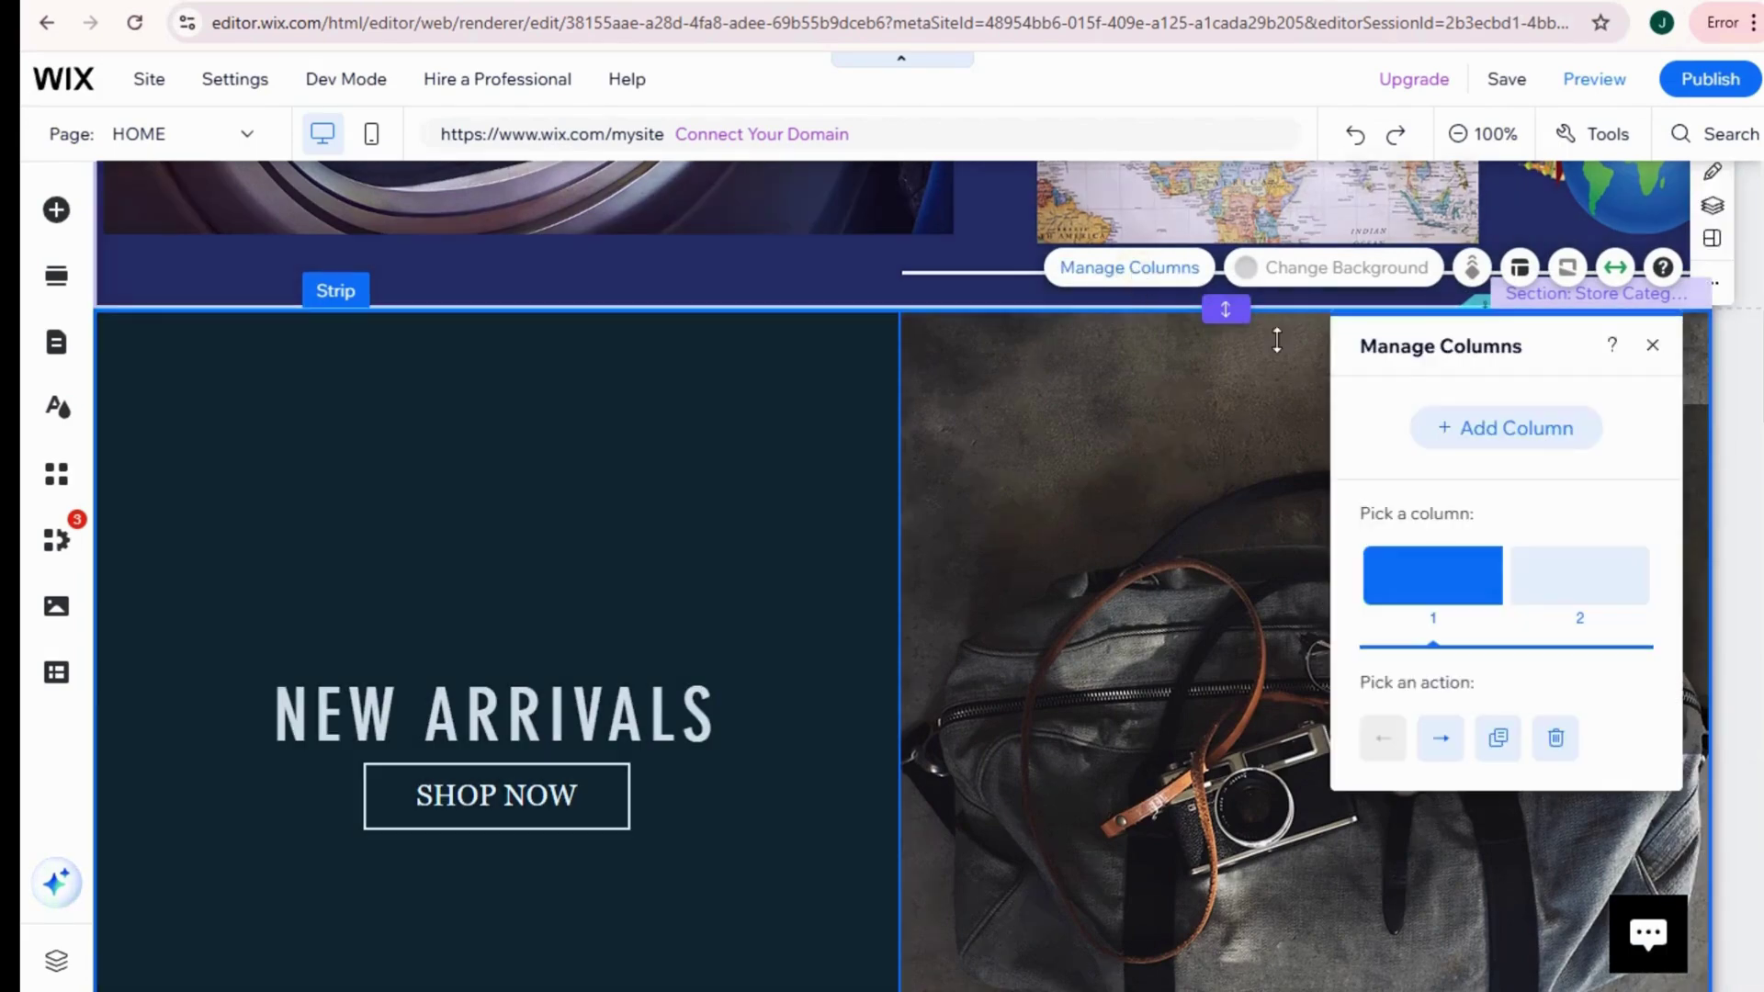
{"action": "left_click", "coordinate": [1653, 346]}
Step: Open the site menu management from the header's horizontal menu and locate the GROUPS page in it
{"action": "scroll", "coordinate": [1220, 243], "scroll_direction": "up", "scroll_amount": 10}
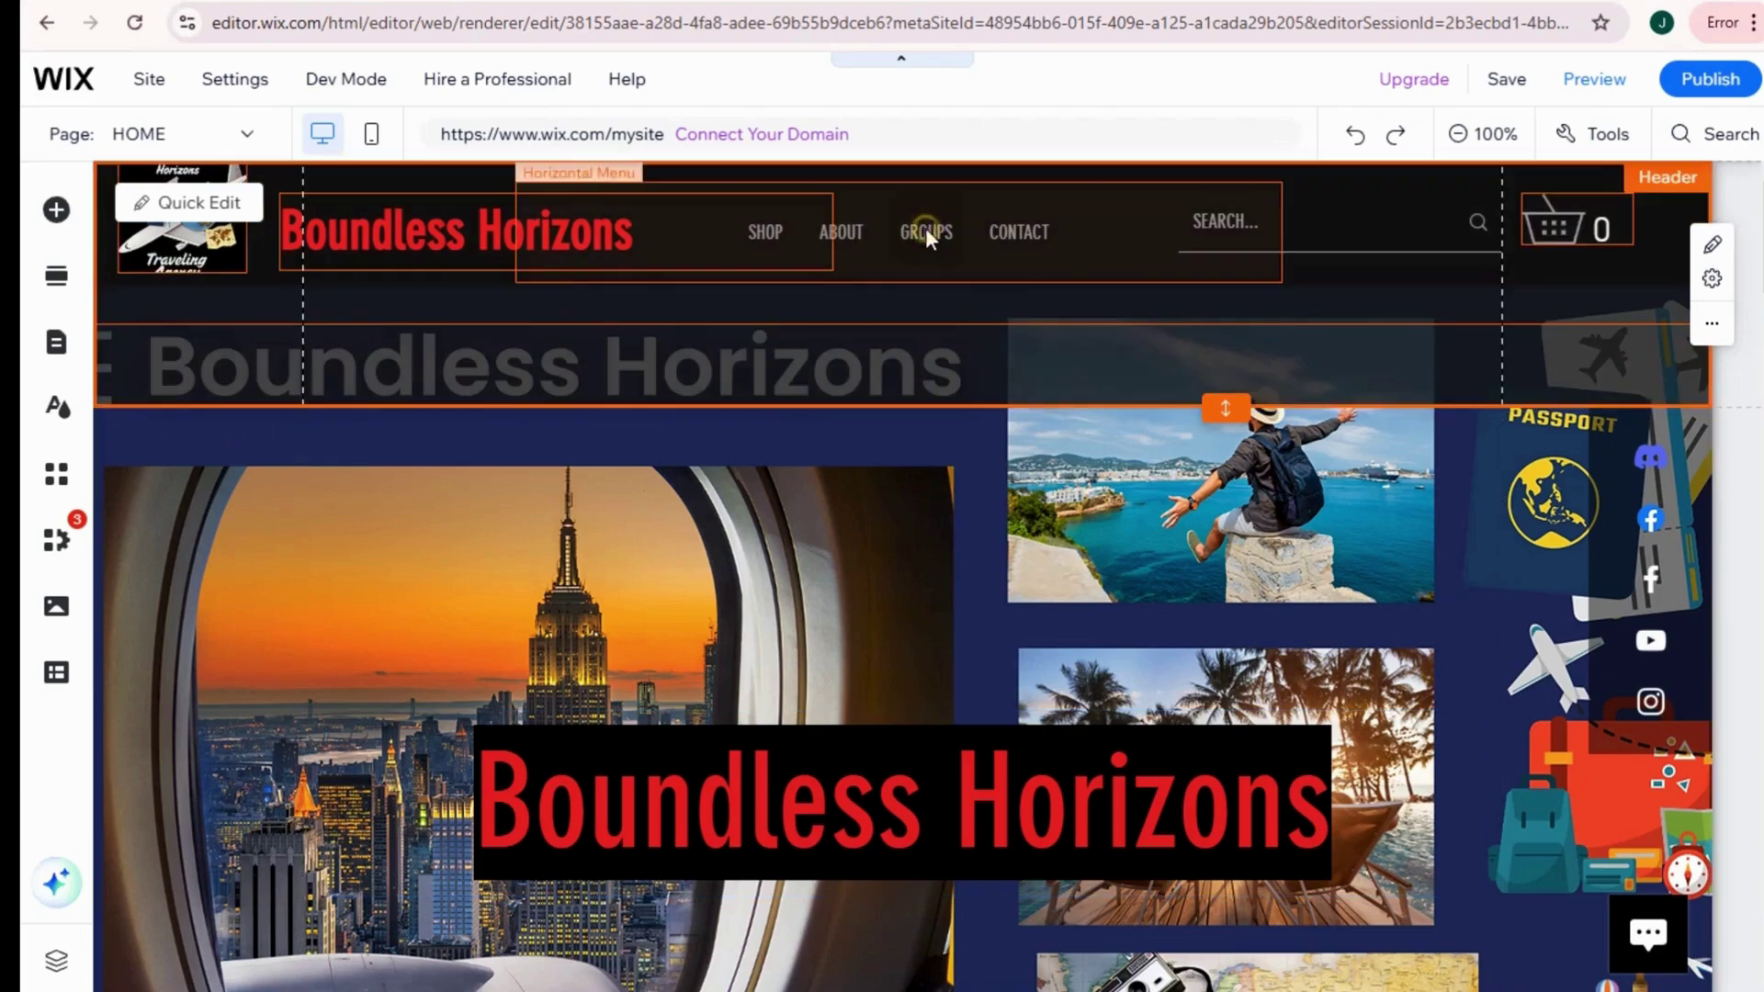
{"action": "left_click", "coordinate": [925, 229]}
{"action": "left_click", "coordinate": [589, 339]}
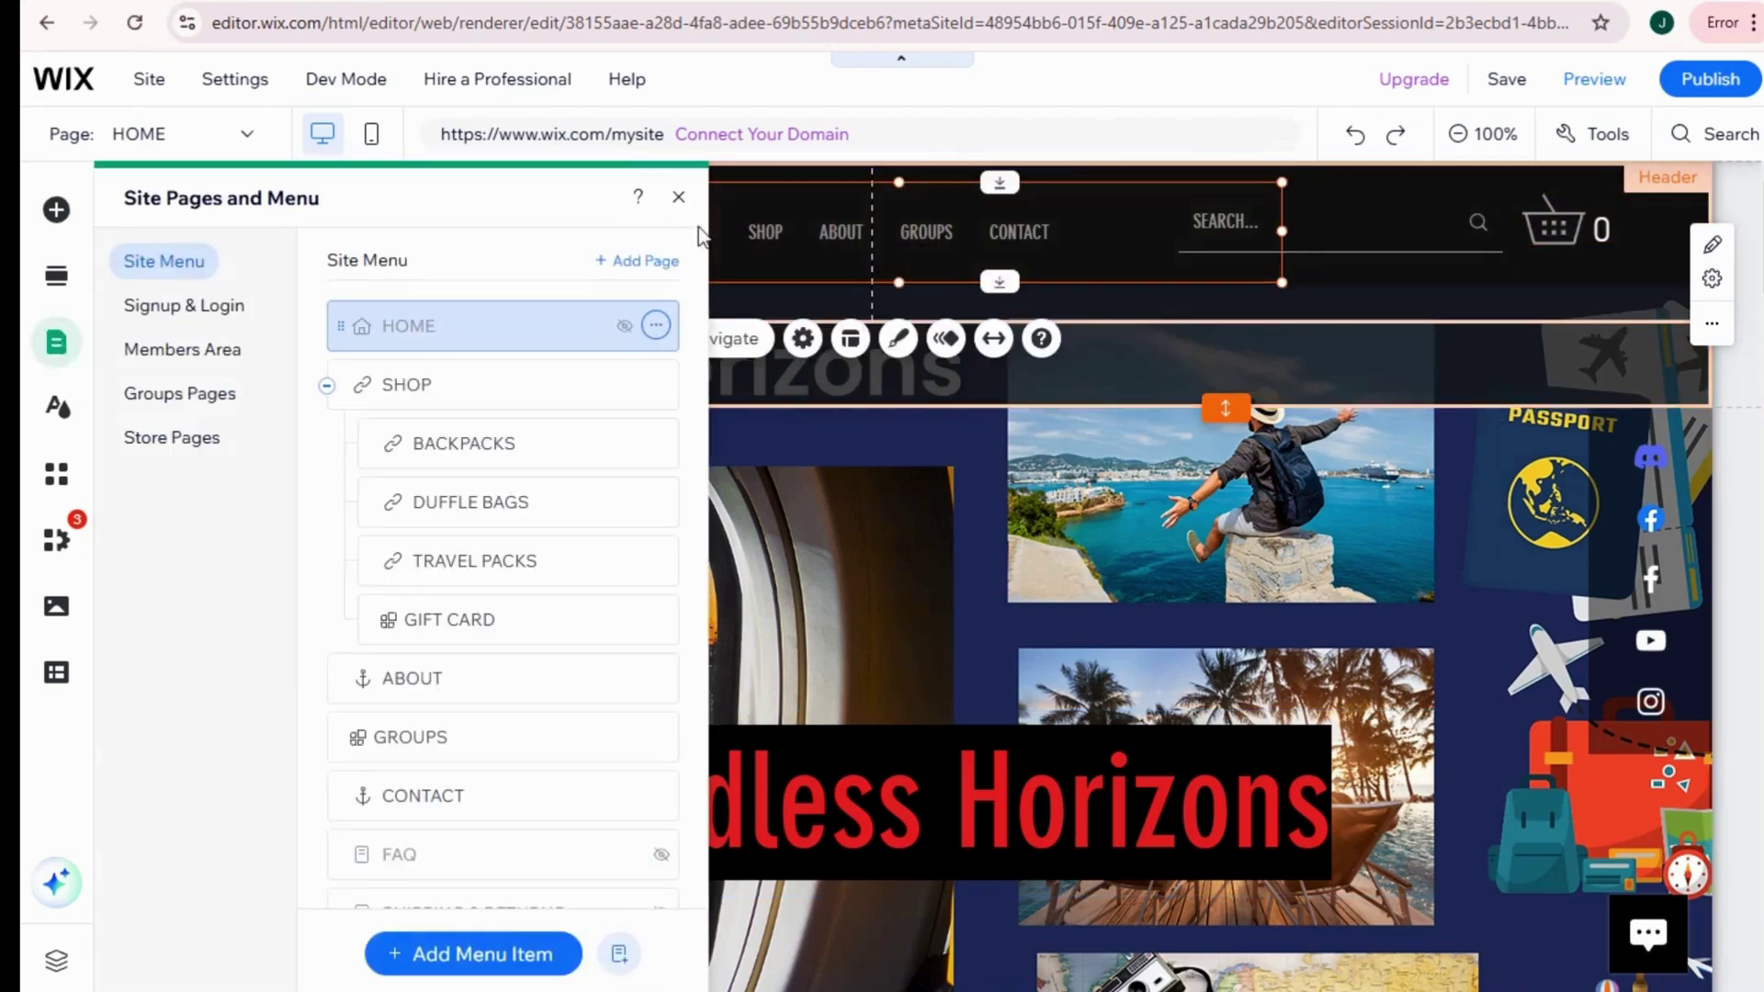
{"action": "left_click", "coordinate": [679, 199]}
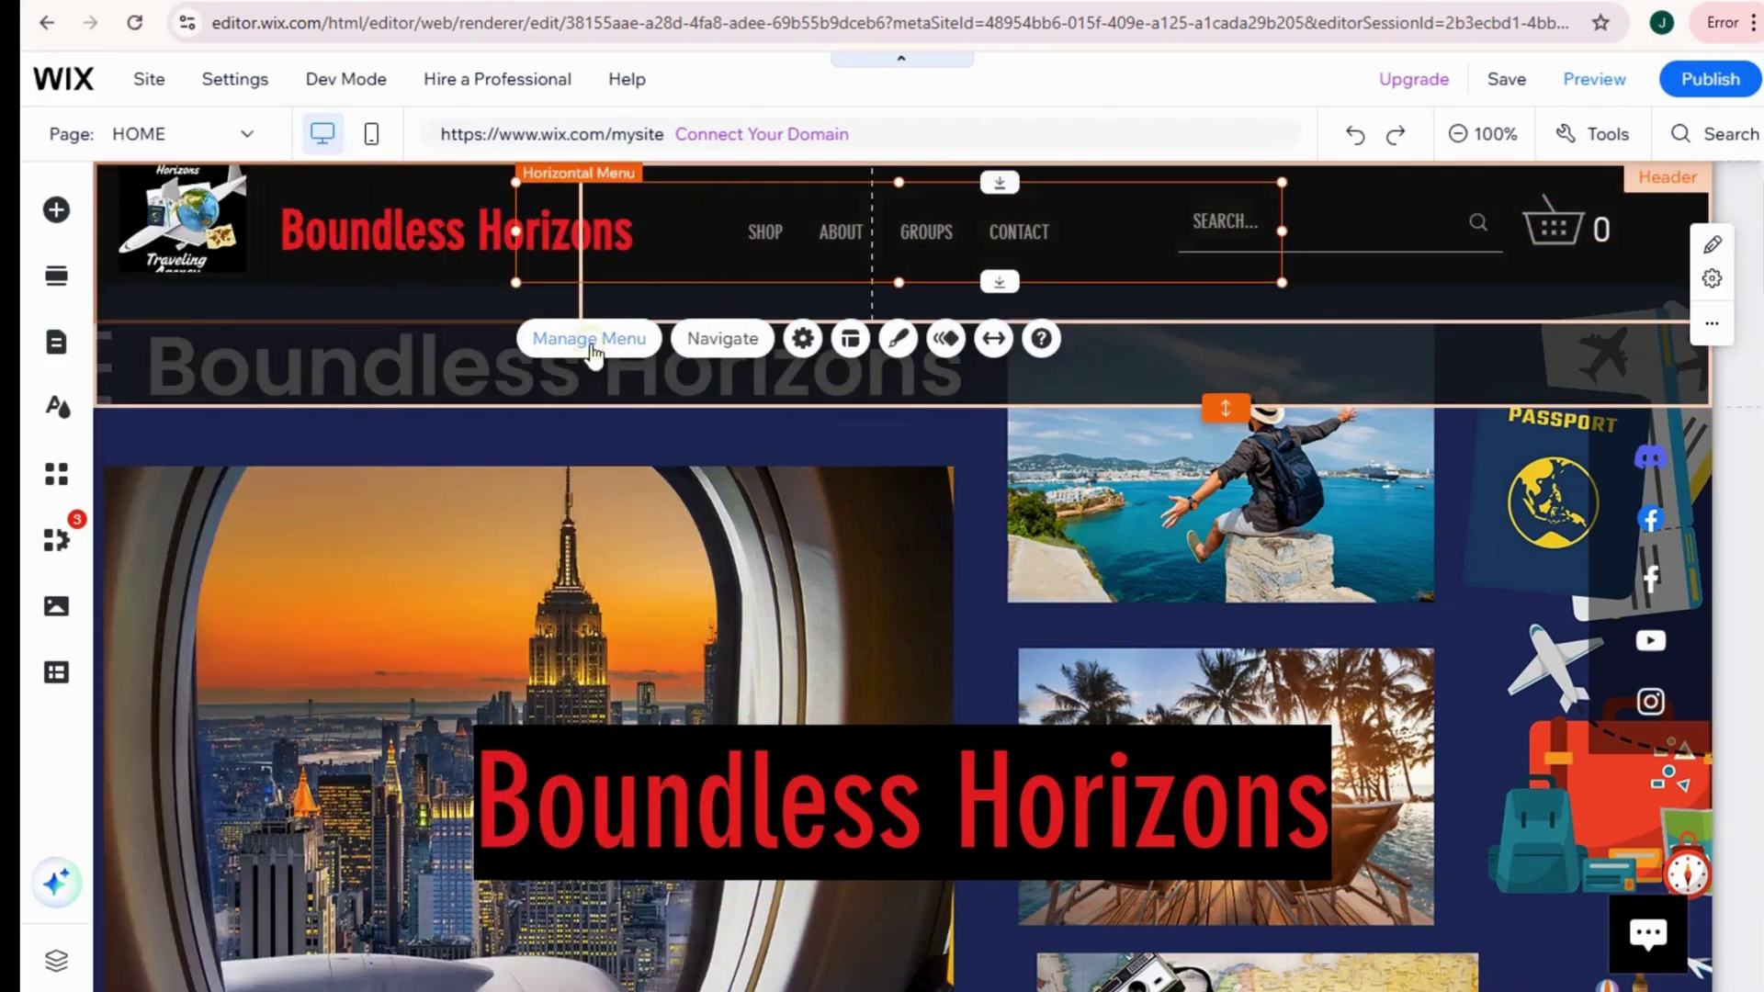
{"action": "left_click", "coordinate": [589, 338]}
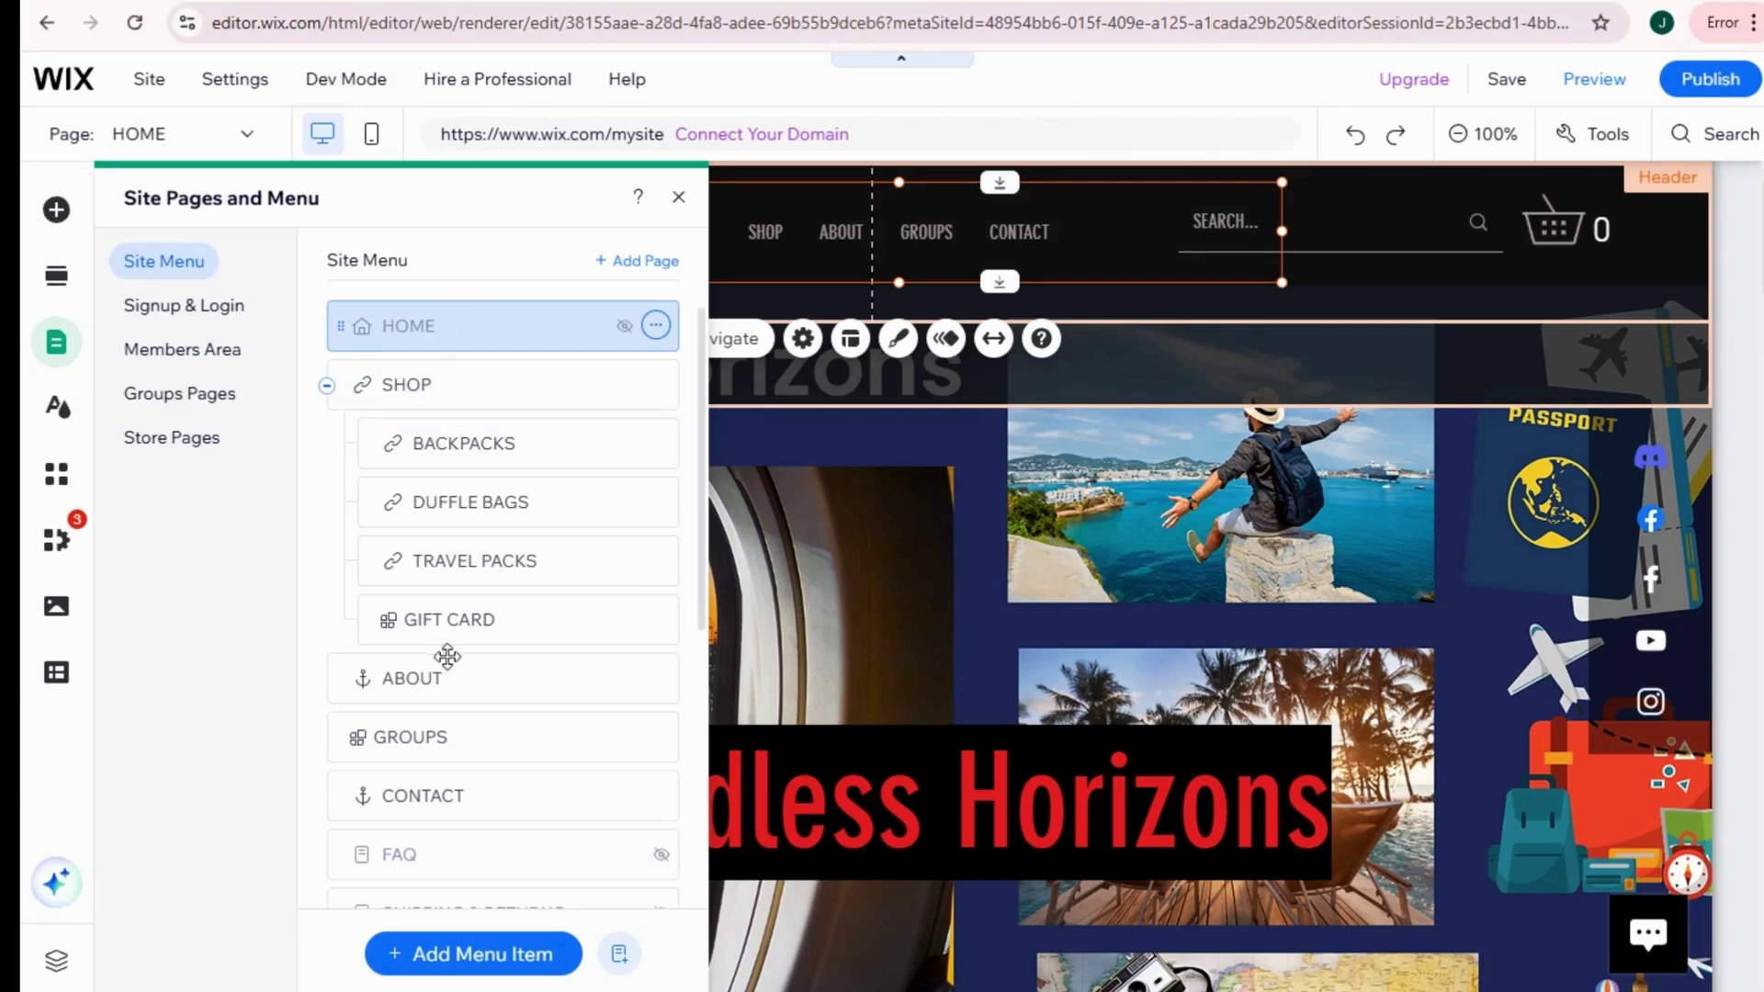
{"action": "scroll", "coordinate": [492, 731], "scroll_direction": "down", "scroll_amount": 3}
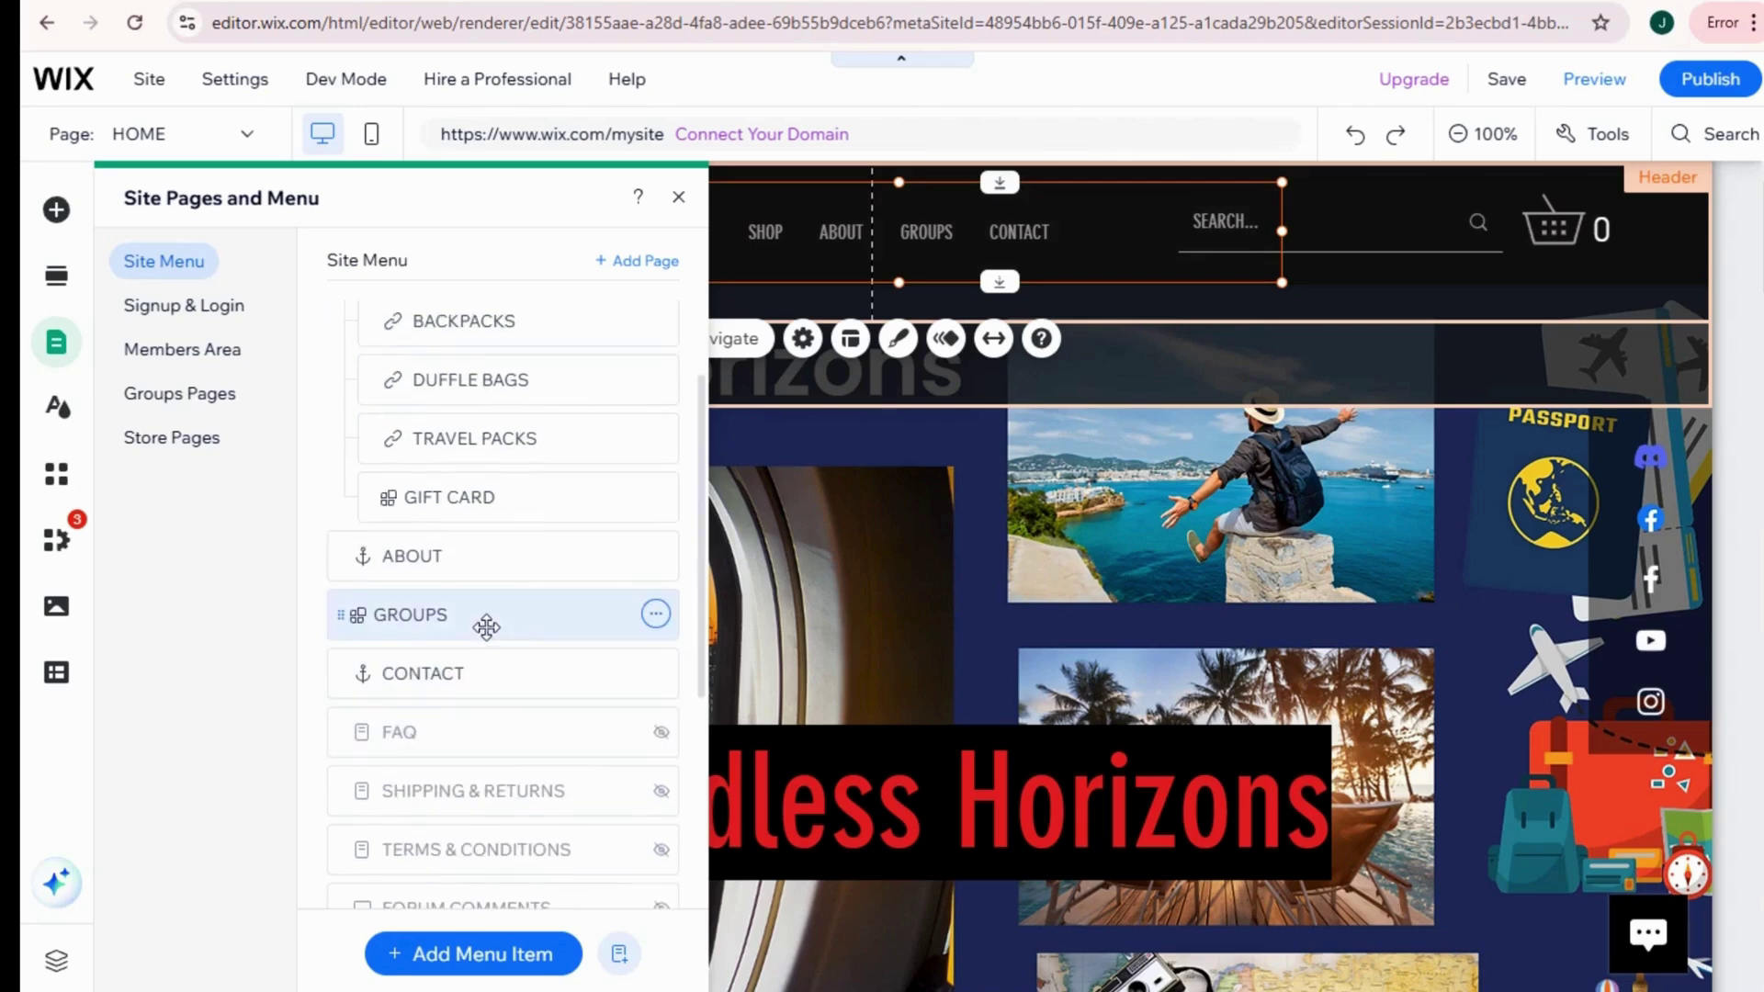
Step: Switch to the GROUPS page and view its page settings
{"action": "left_click", "coordinate": [655, 613]}
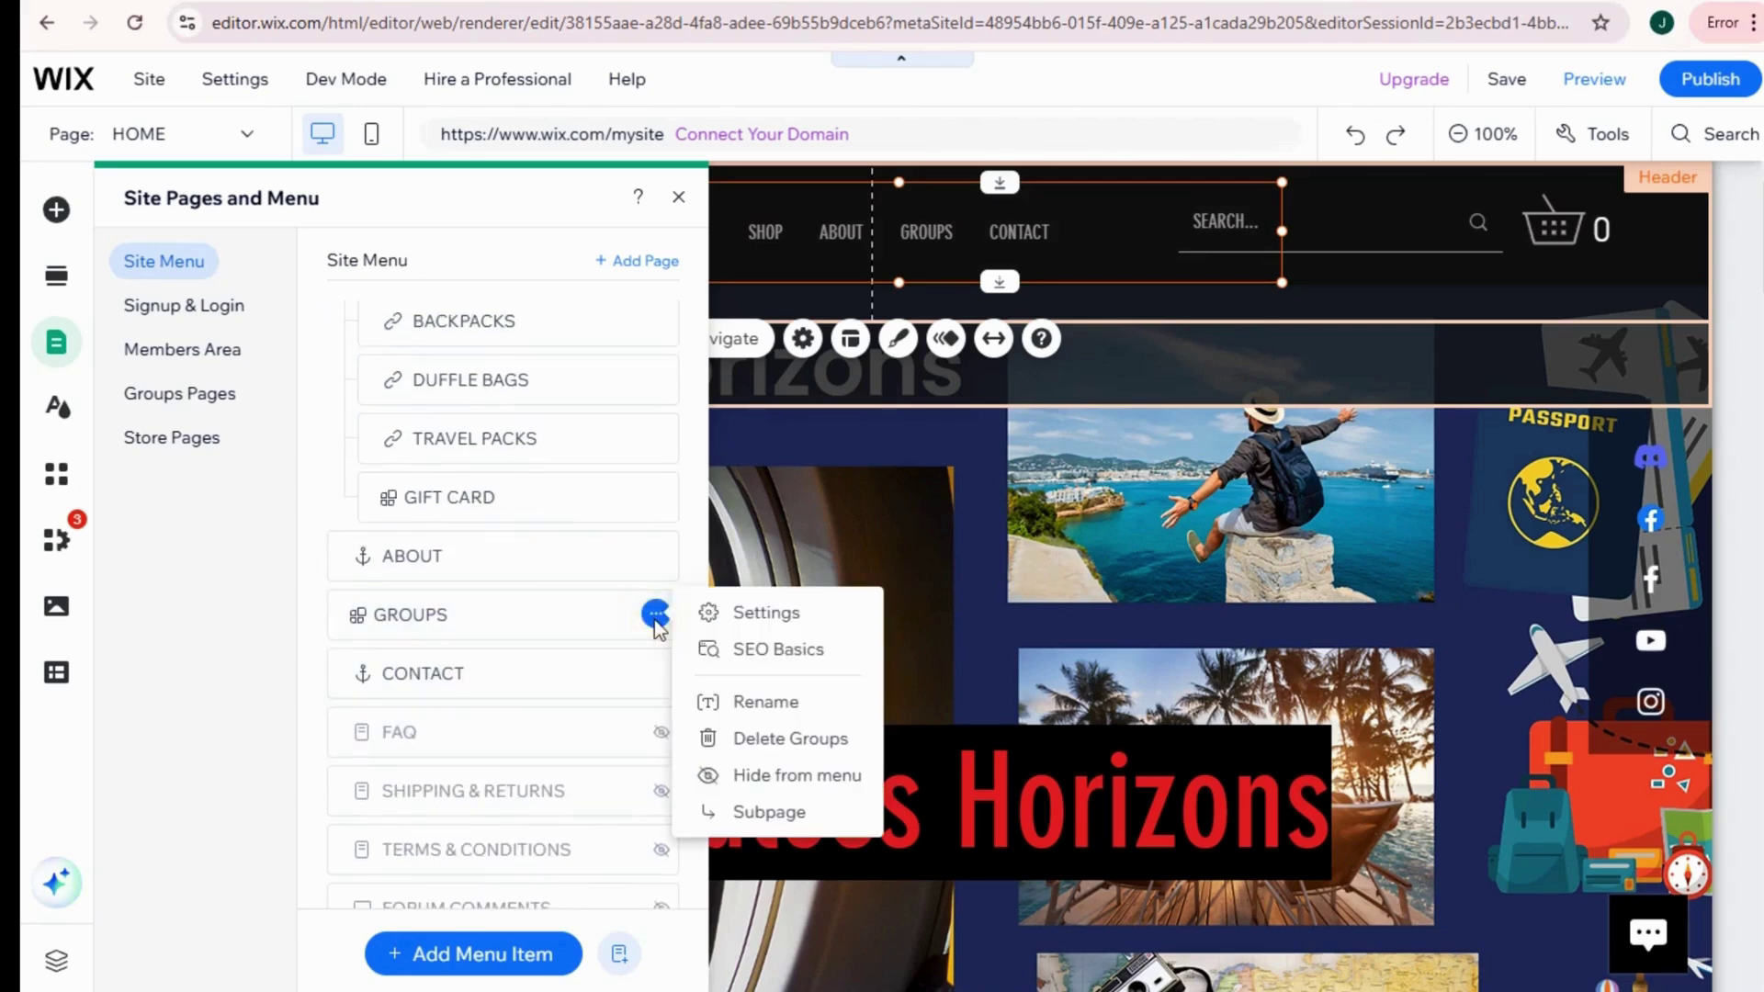
{"action": "left_click", "coordinate": [597, 623]}
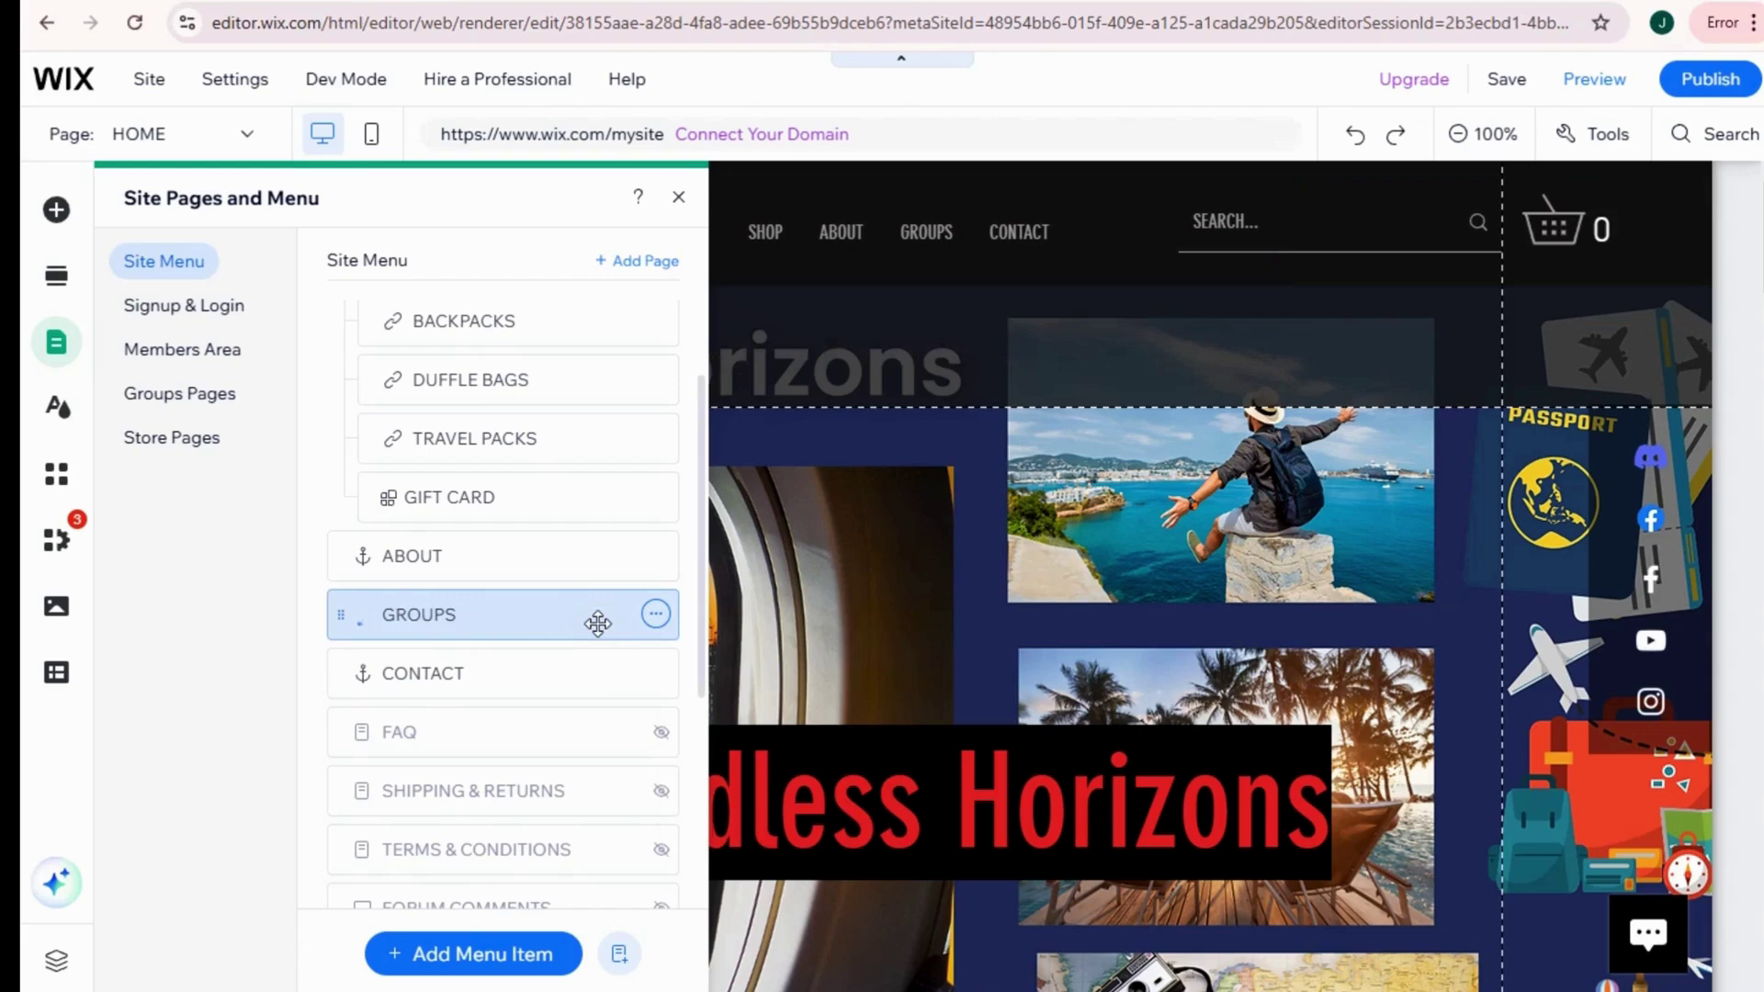
{"action": "double_click", "coordinate": [598, 624]}
{"action": "left_click", "coordinate": [650, 621]}
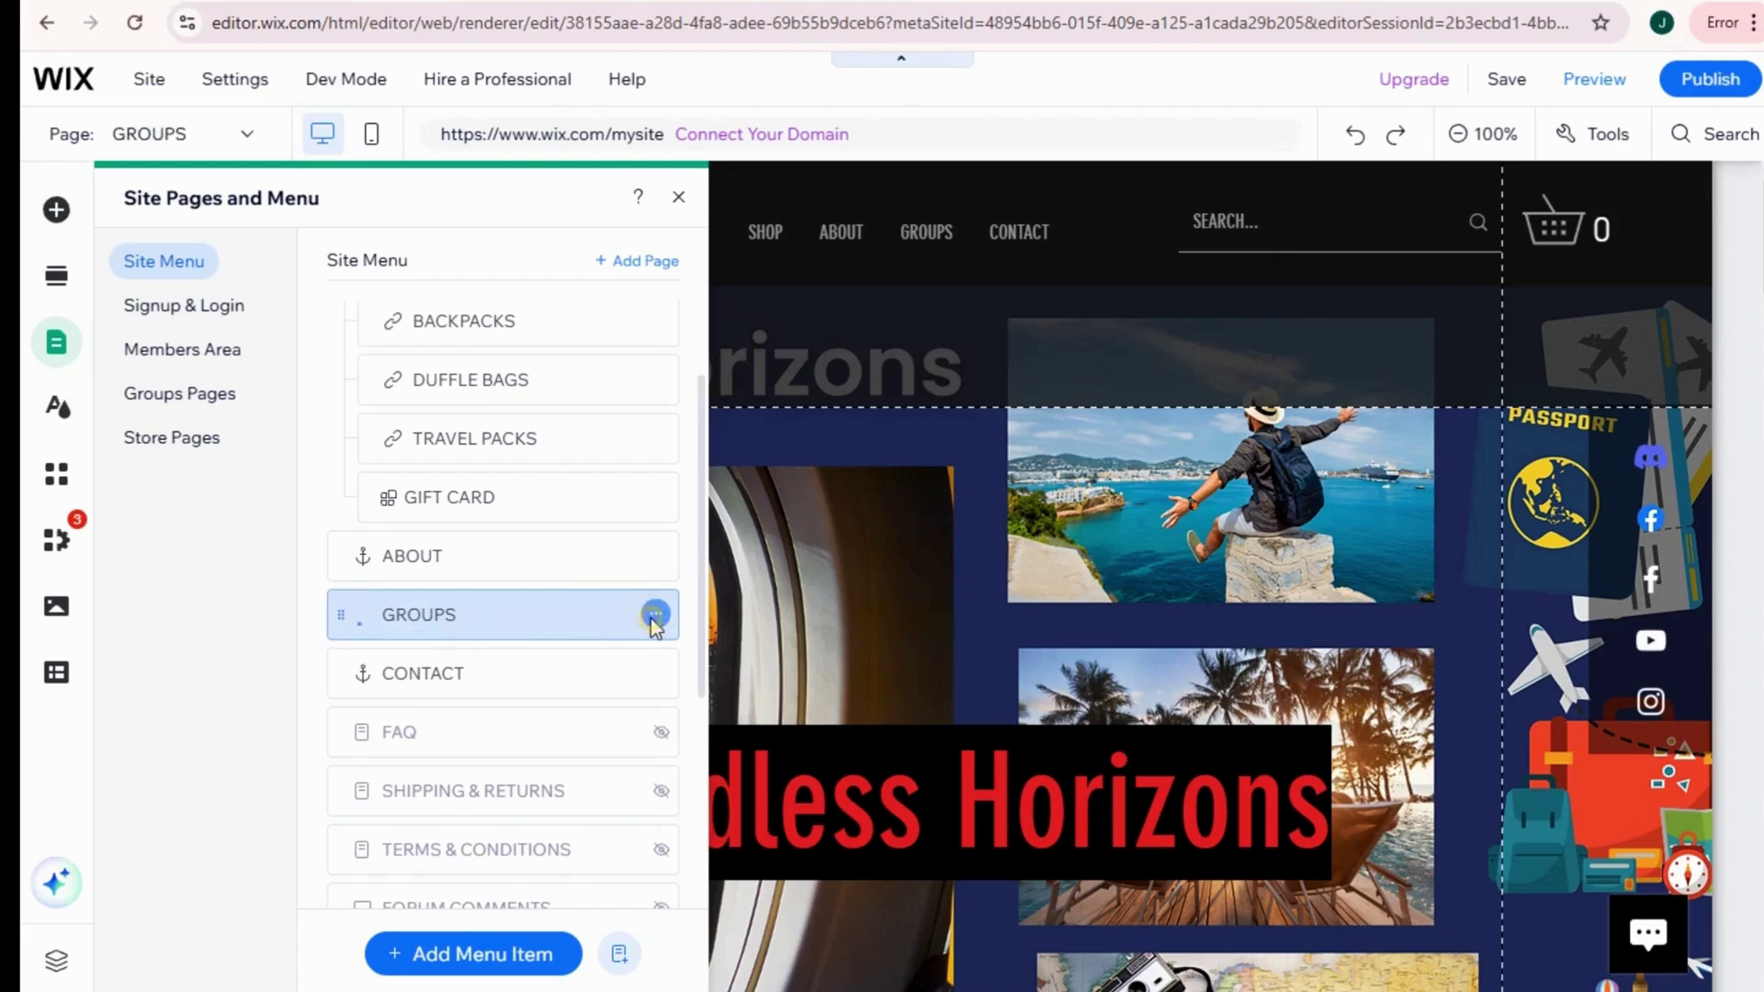
{"action": "left_click", "coordinate": [654, 615]}
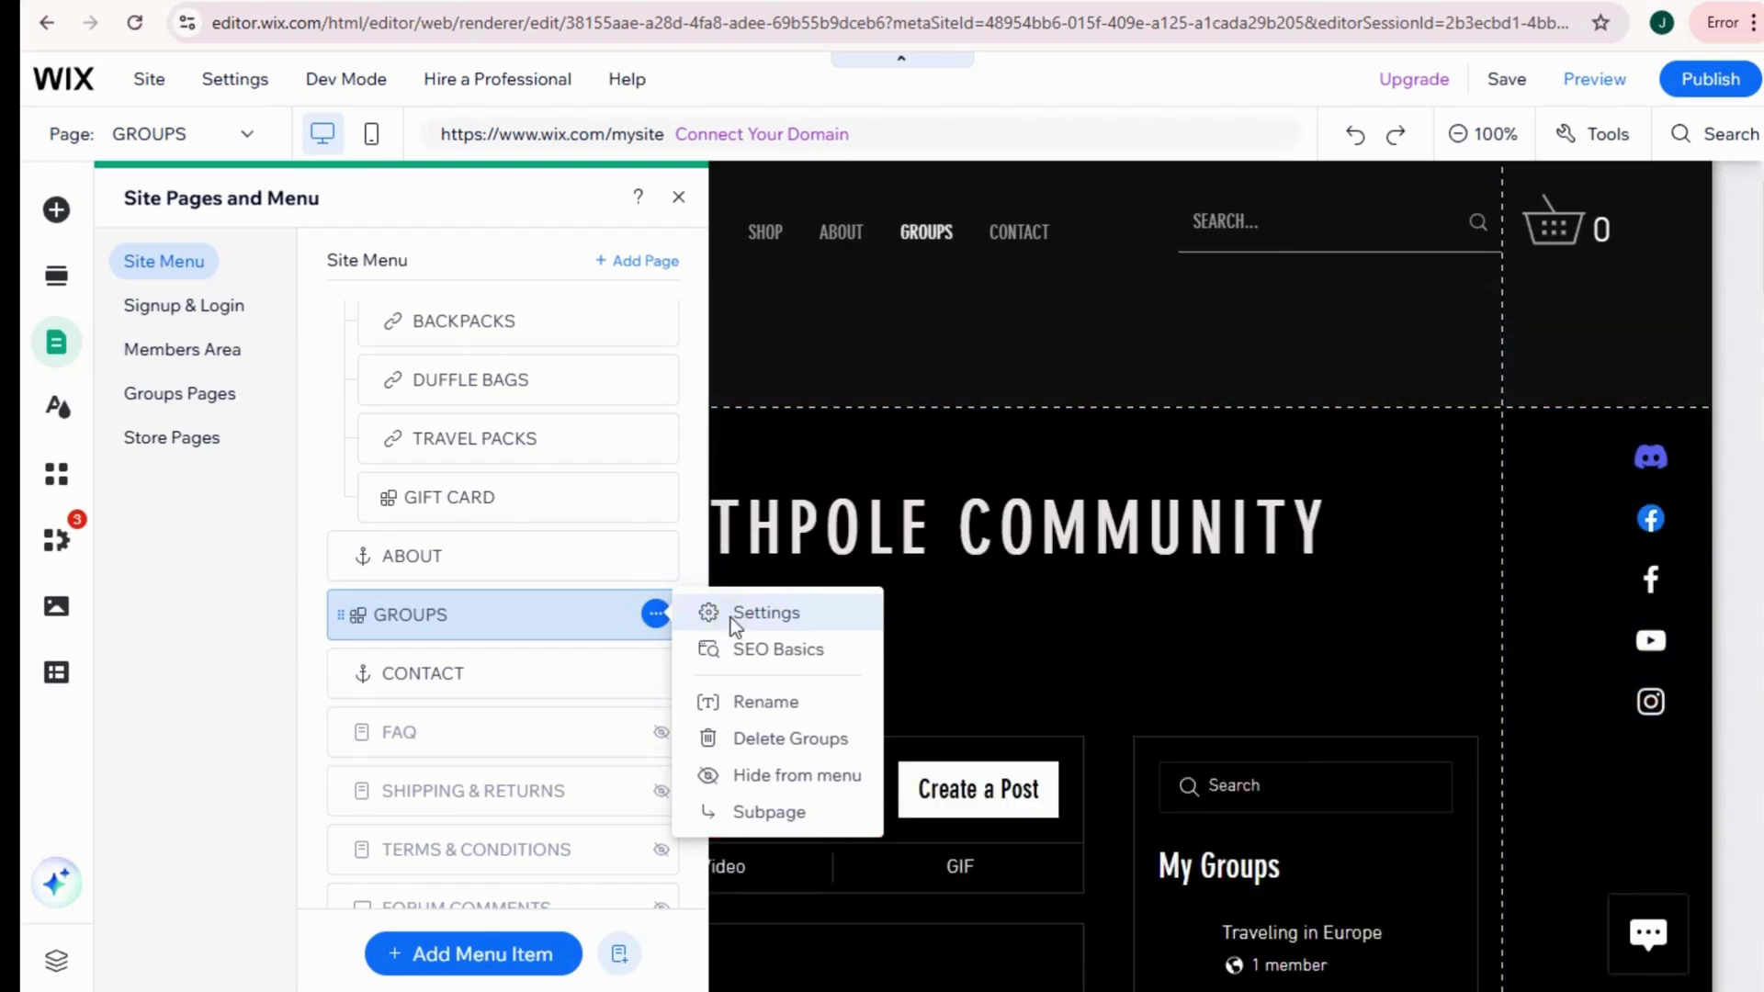
{"action": "left_click", "coordinate": [730, 617]}
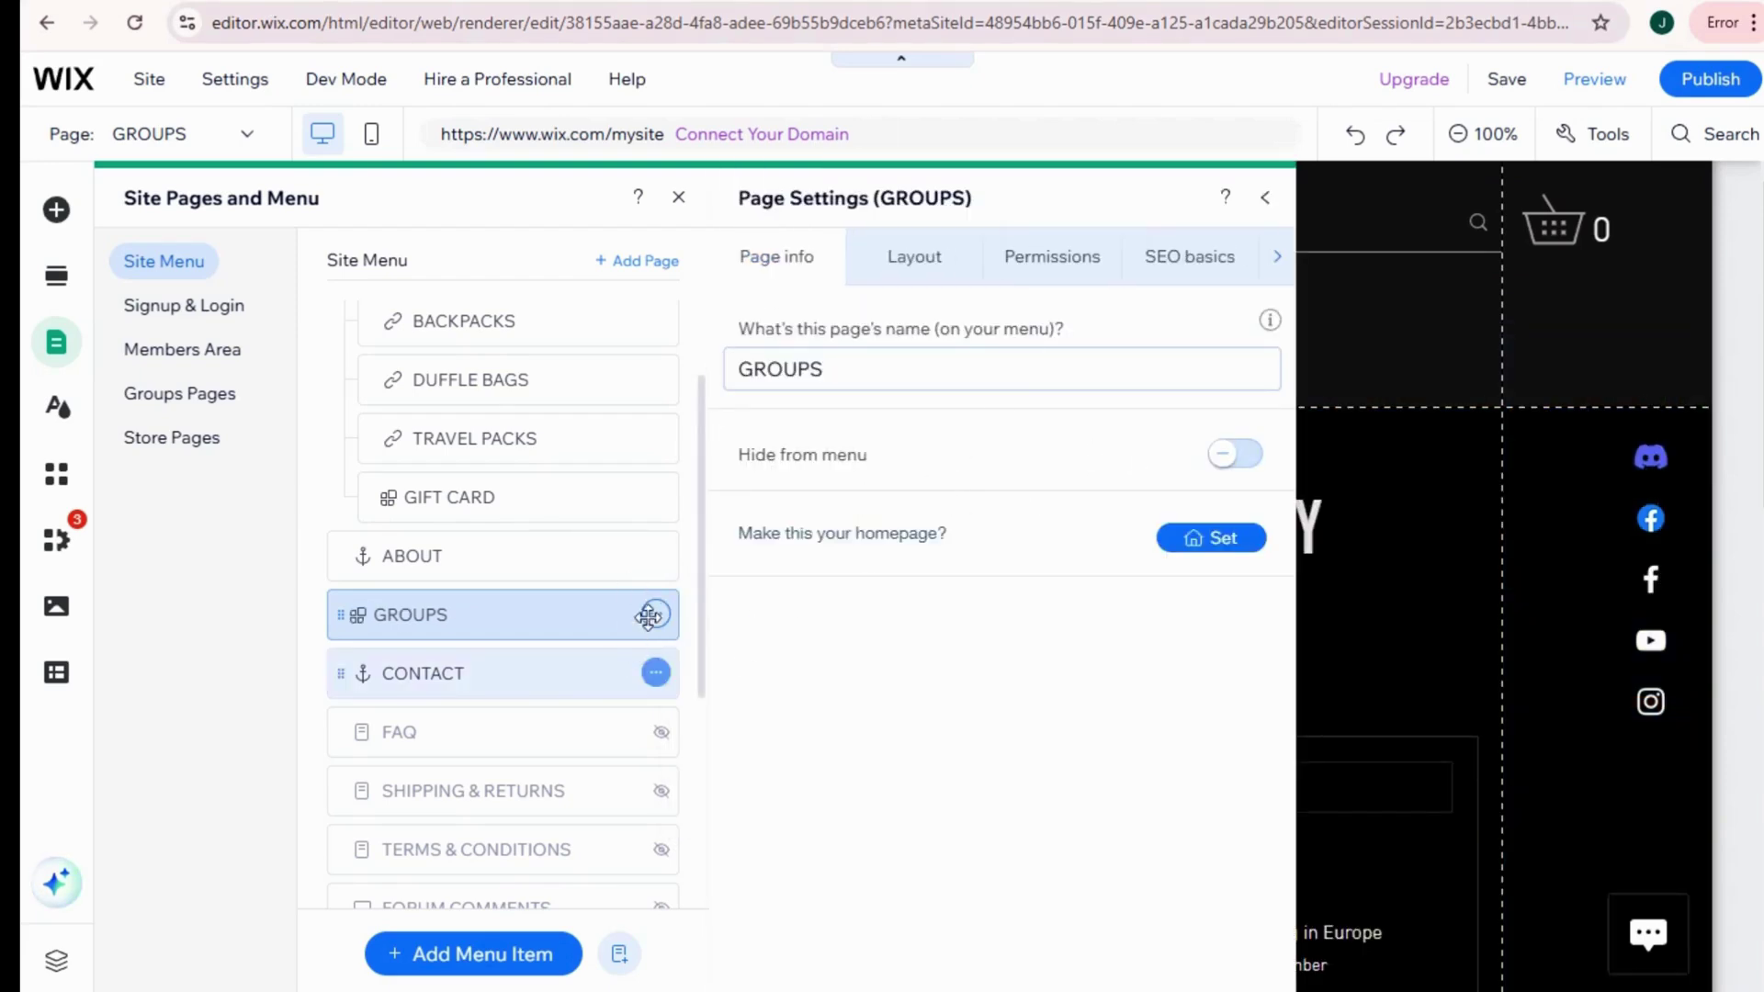
Step: Delete the GROUPS page together with the Wix Groups app from the site
{"action": "left_click", "coordinate": [655, 615]}
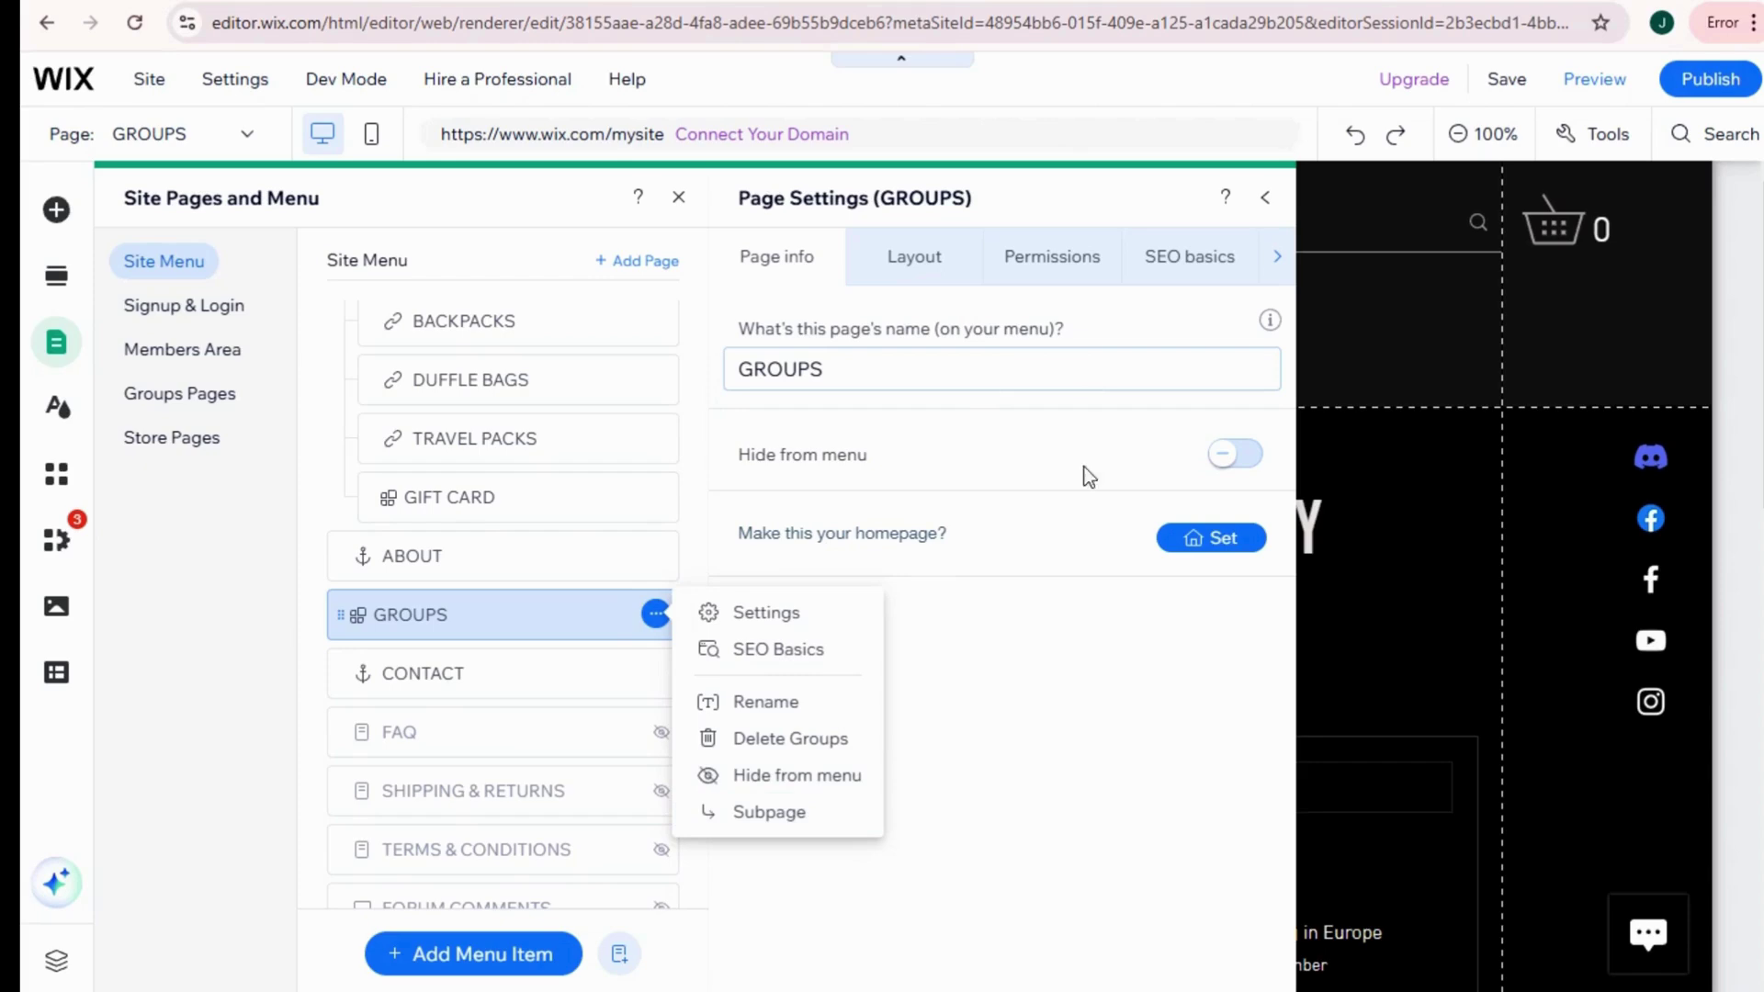
{"action": "left_click", "coordinate": [547, 630]}
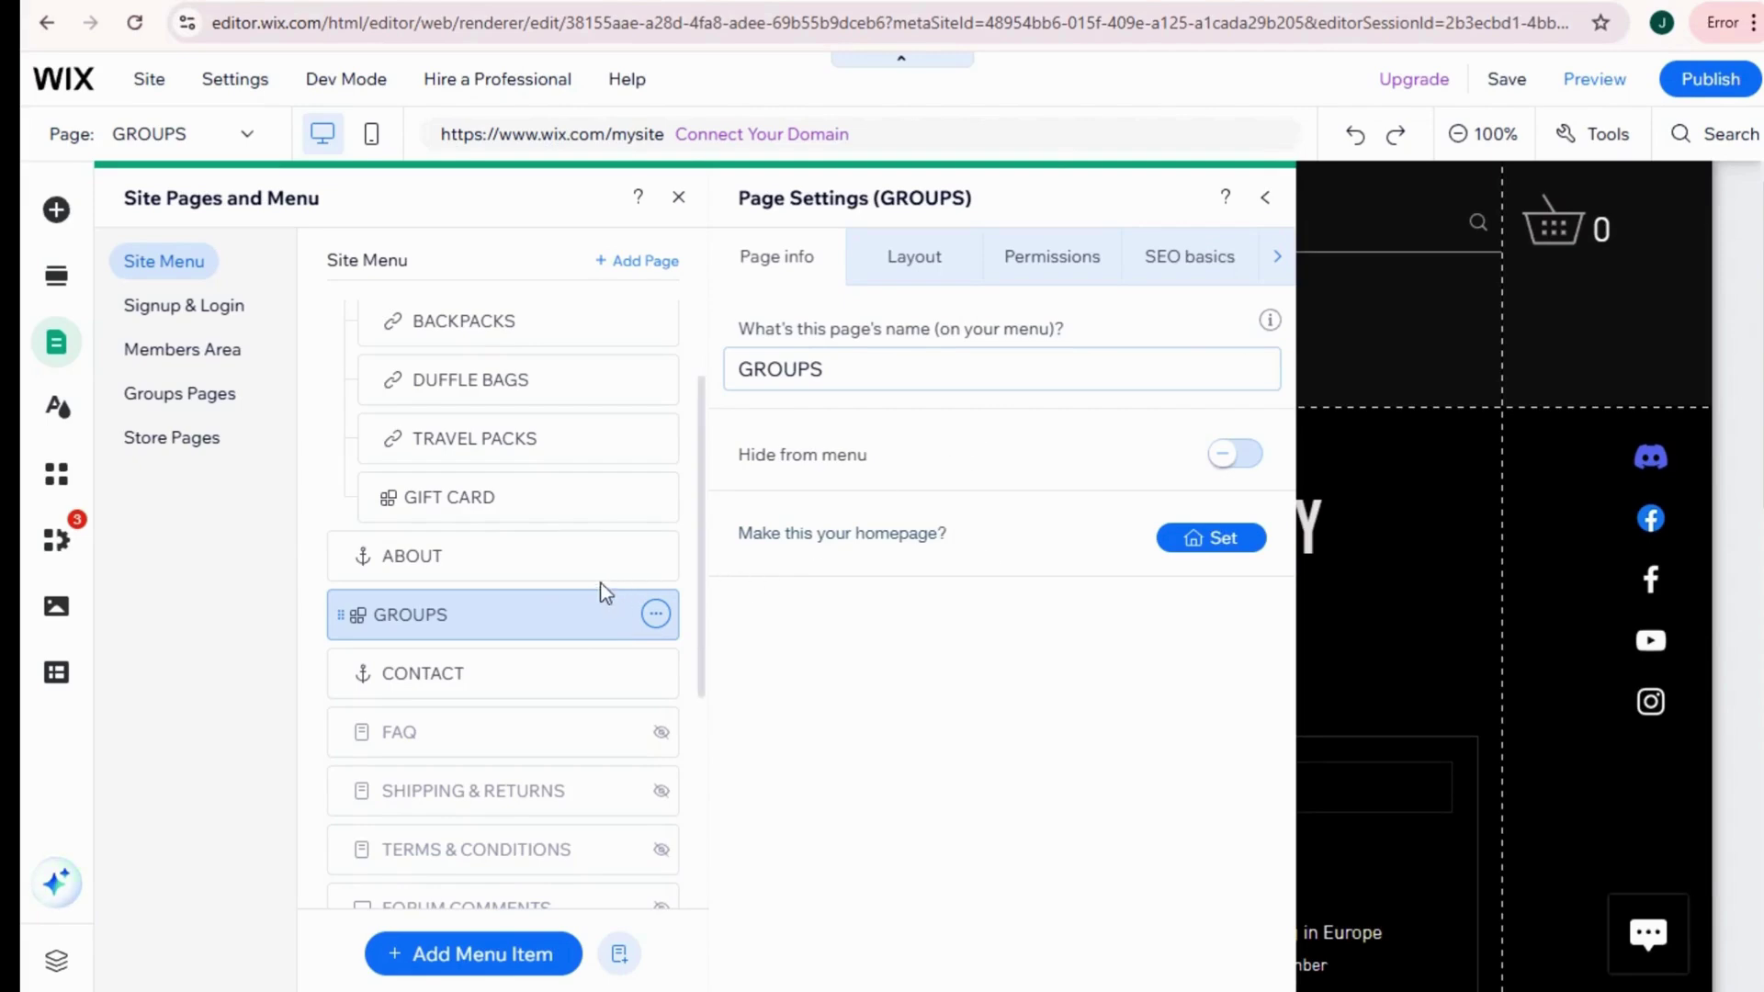
{"action": "left_click", "coordinate": [657, 615]}
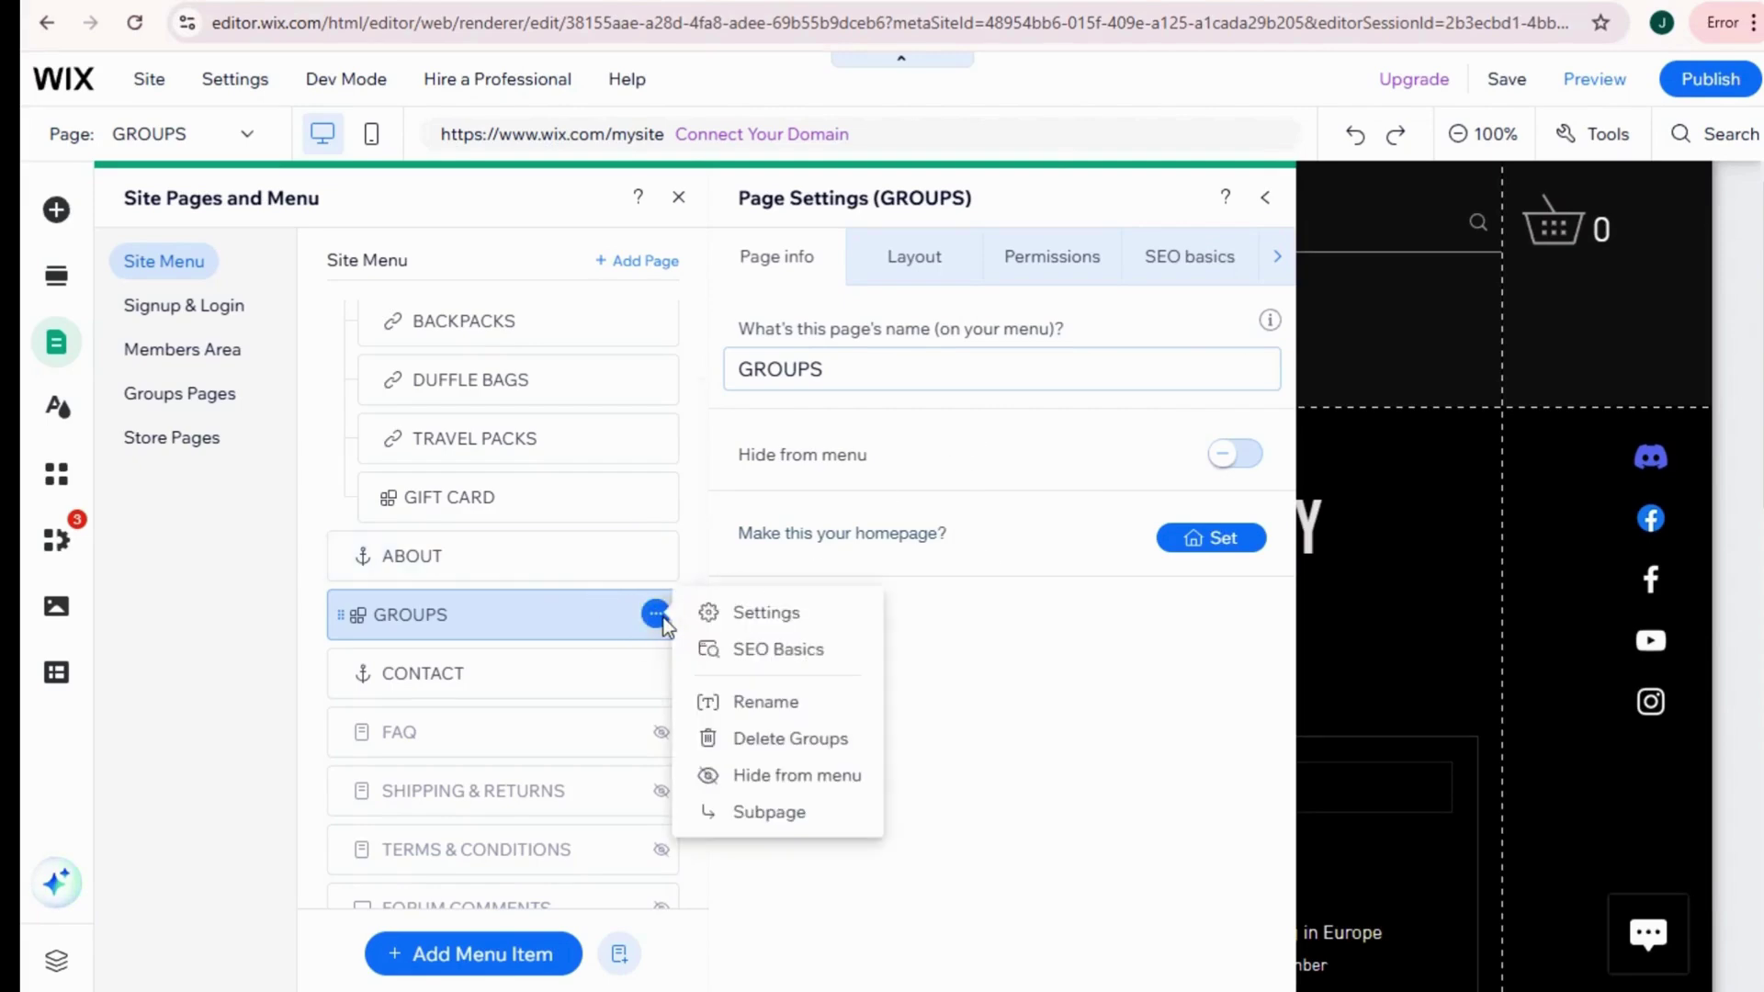
{"action": "left_click", "coordinate": [823, 737]}
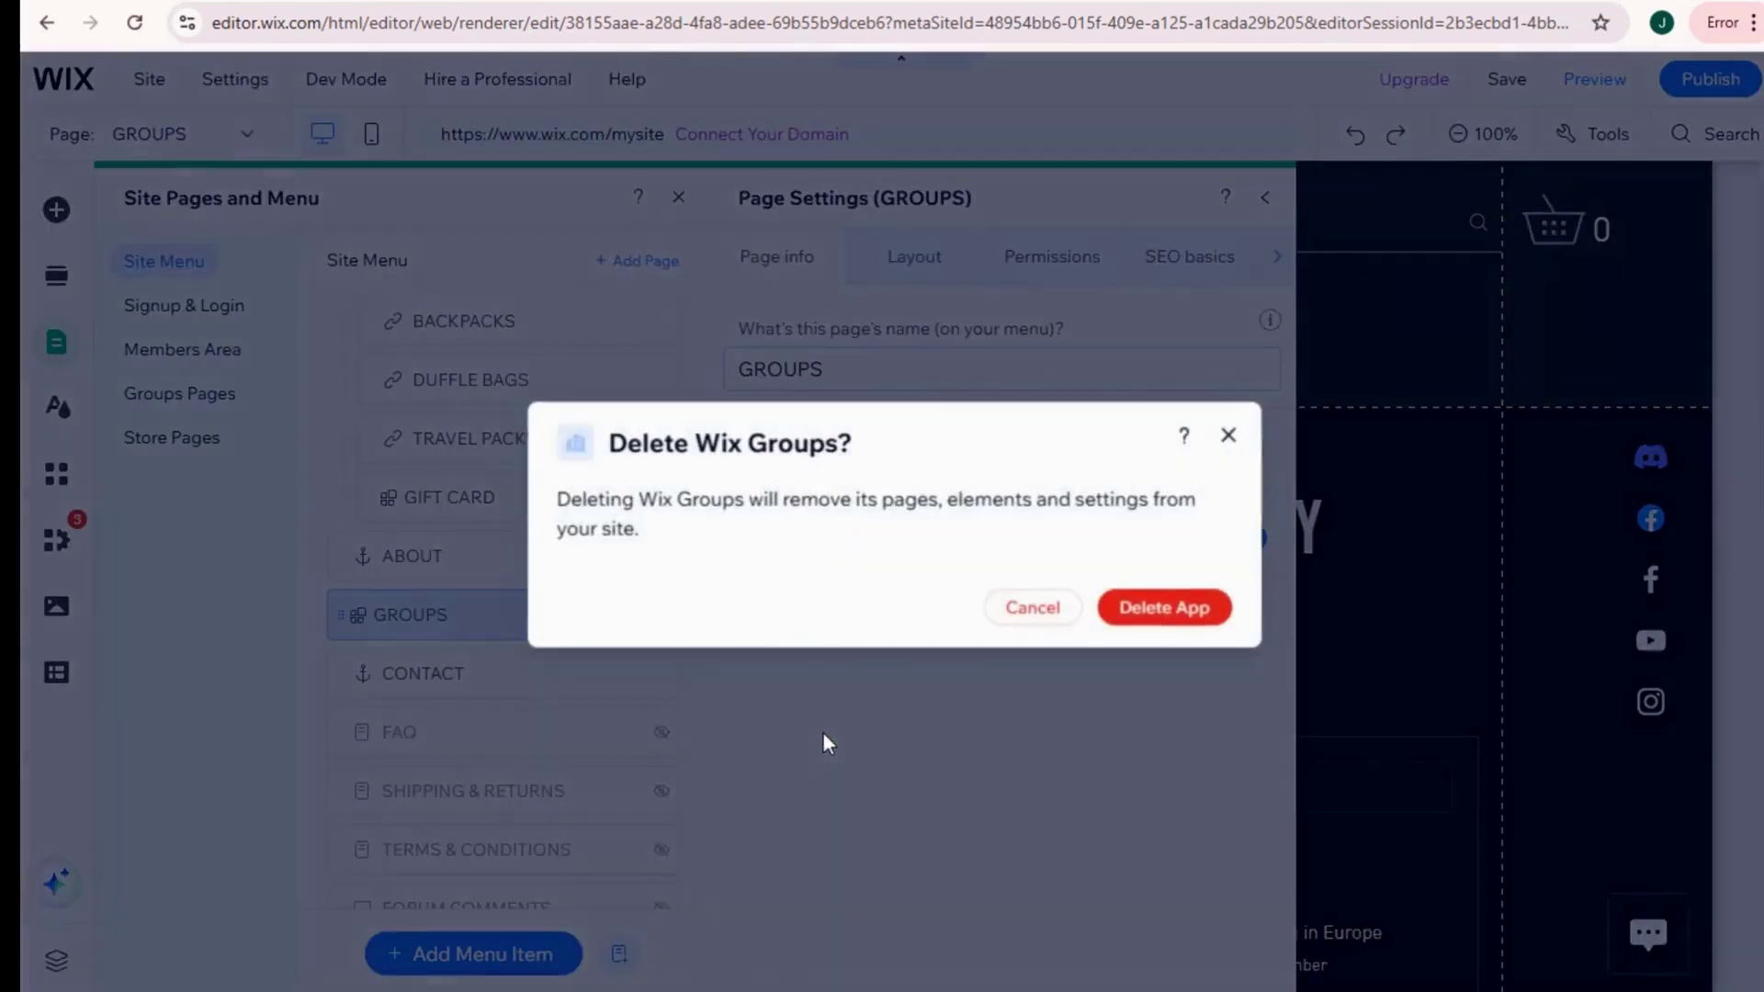
{"action": "left_click", "coordinate": [1144, 614]}
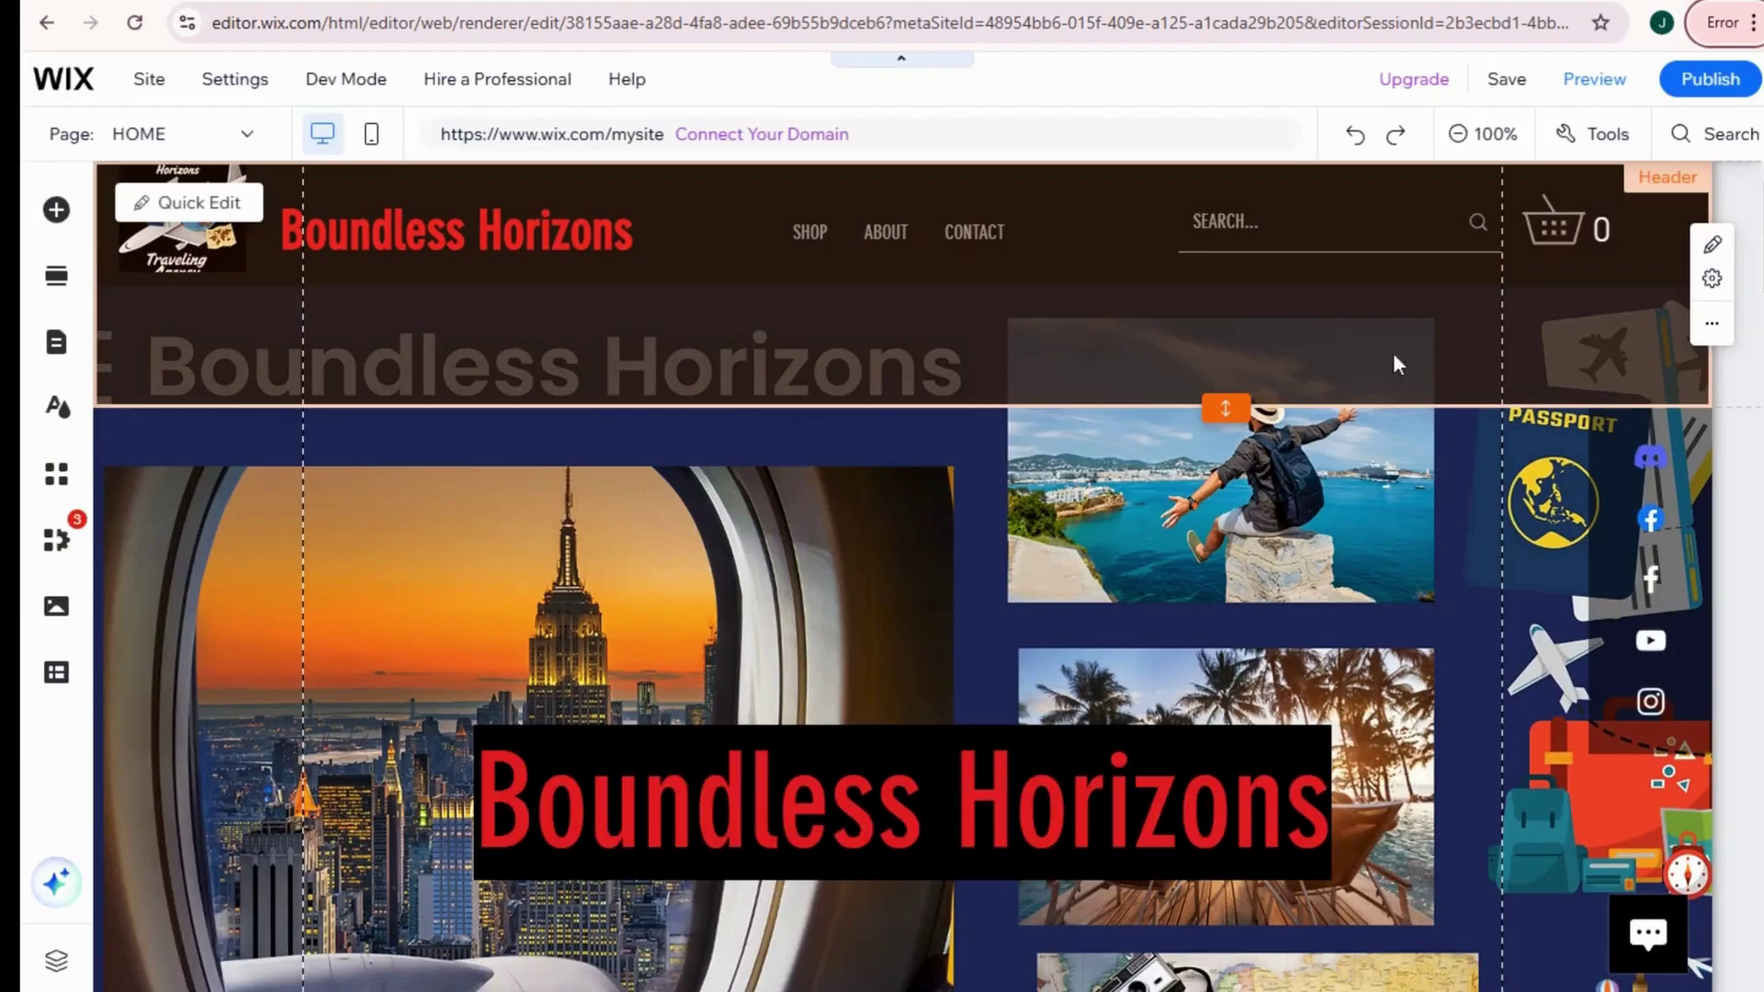
Step: Open Quick Edit for the Store Categories section and review its content and layout options
{"action": "scroll", "coordinate": [1277, 551], "scroll_direction": "down", "scroll_amount": 12}
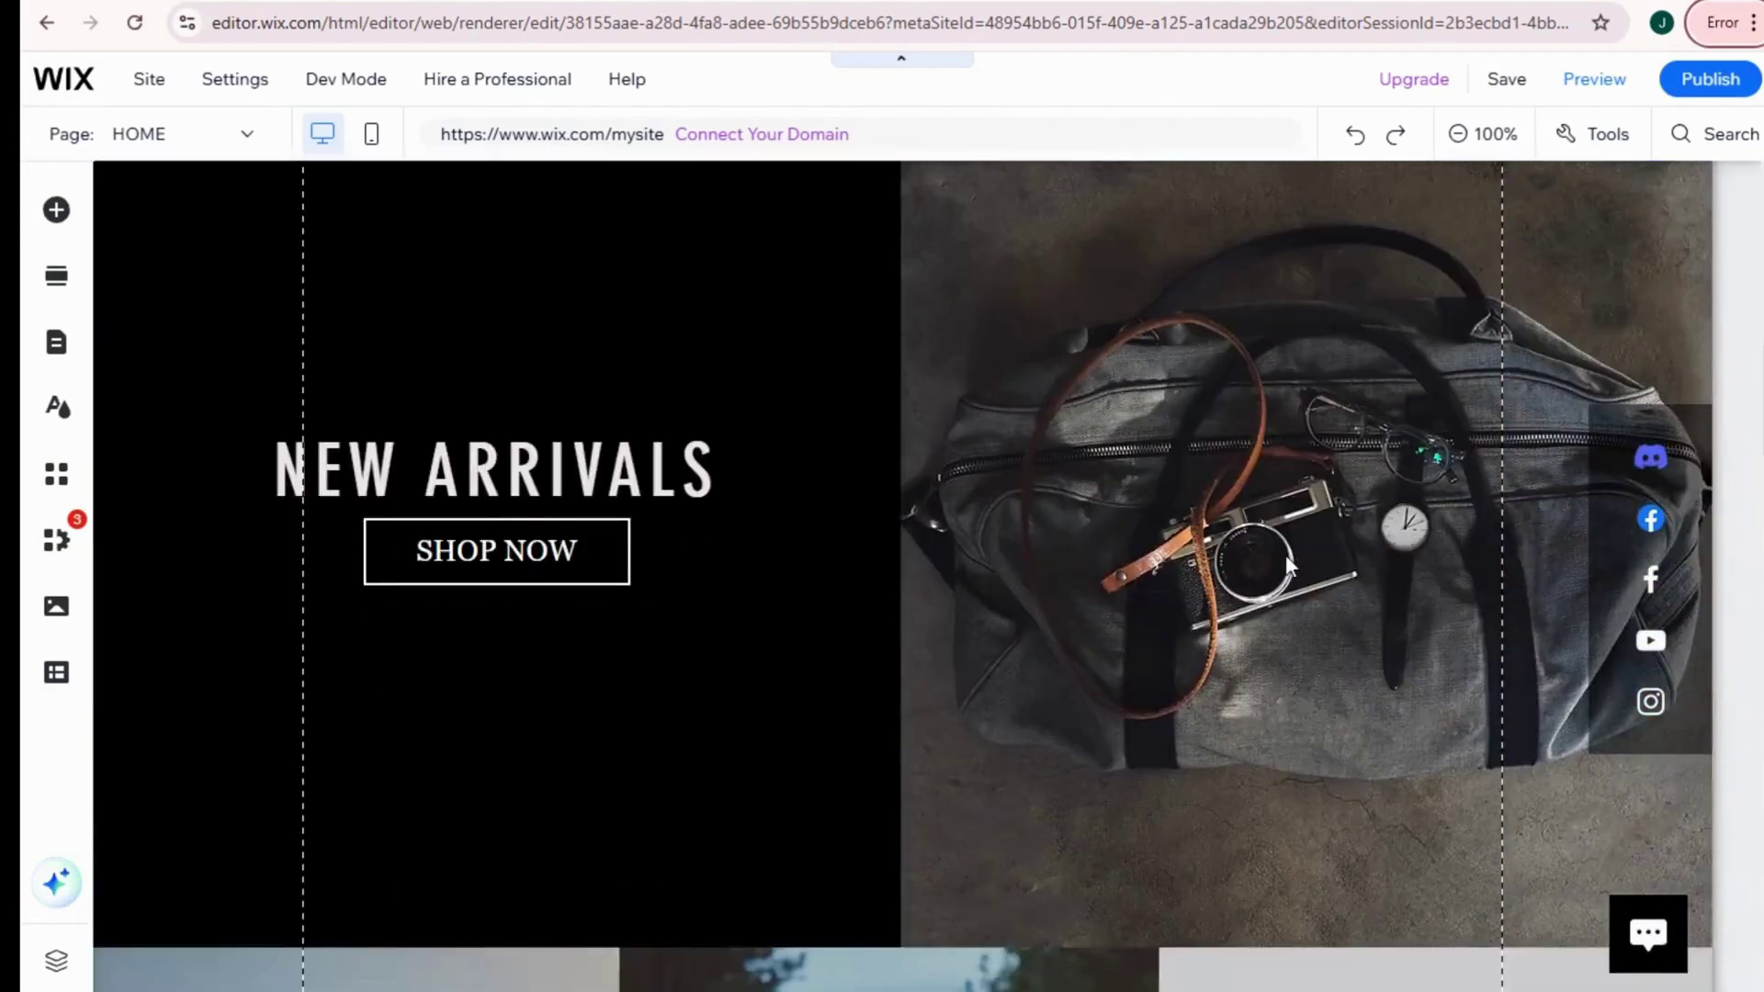
{"action": "scroll", "coordinate": [1286, 553], "scroll_direction": "up", "scroll_amount": 3}
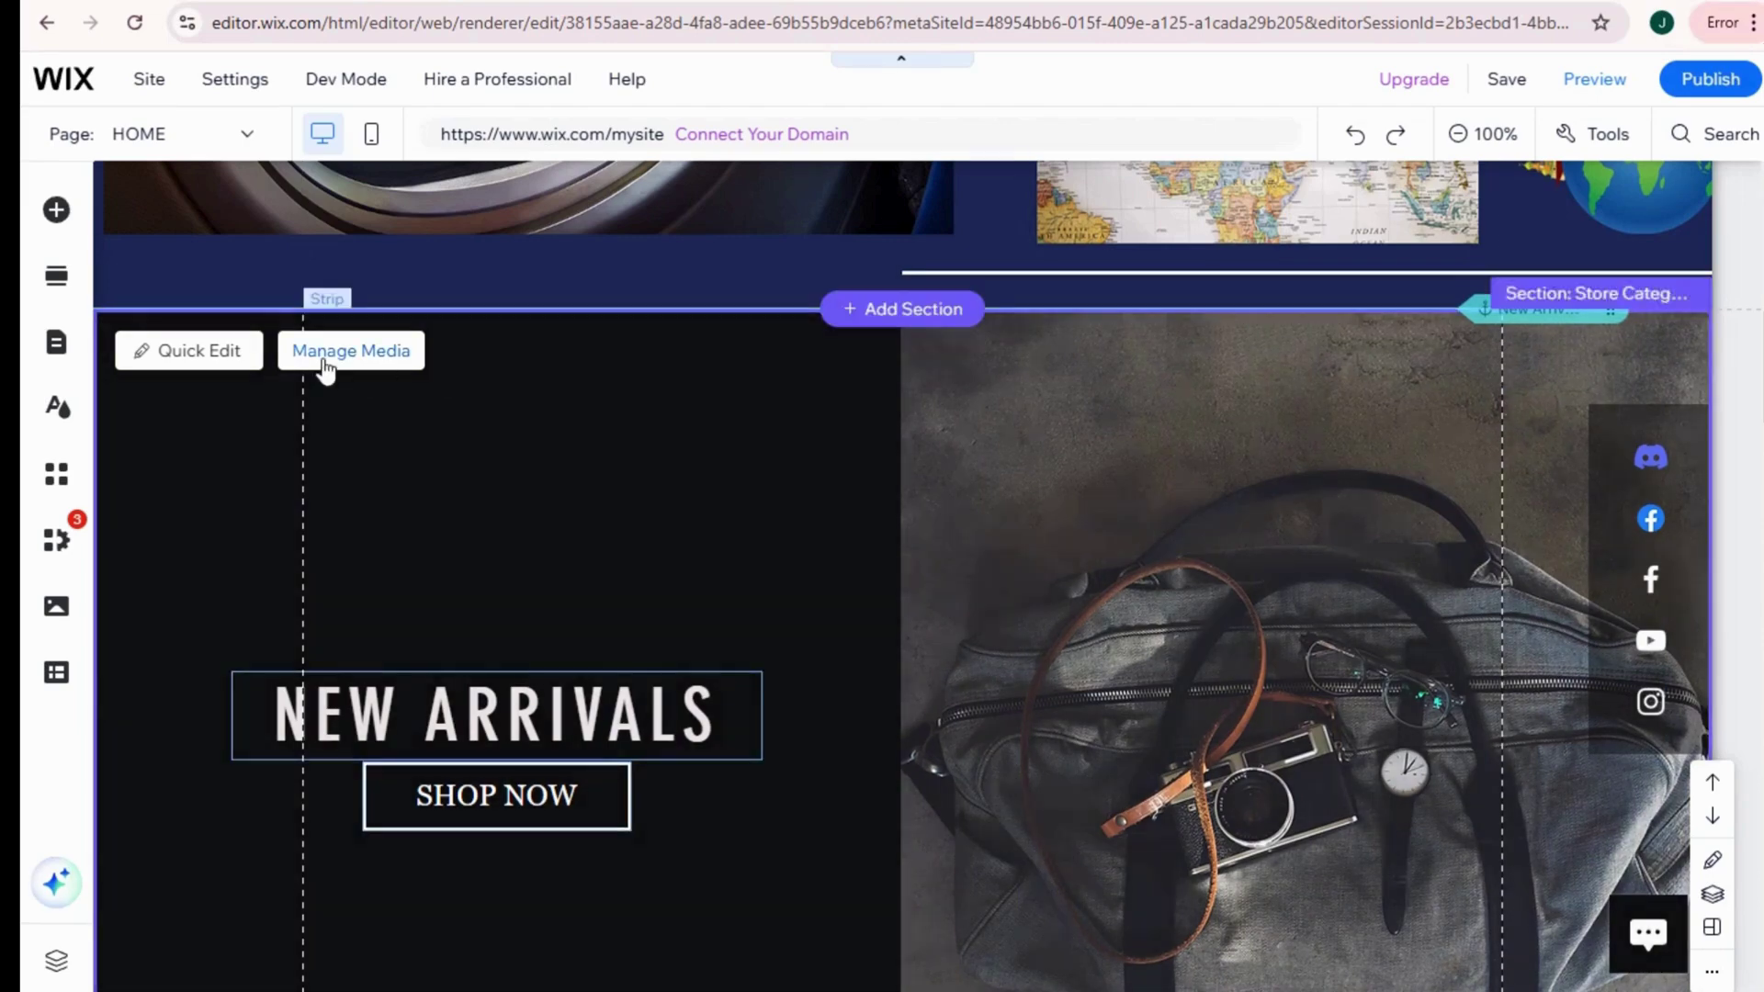
{"action": "left_click", "coordinate": [201, 361]}
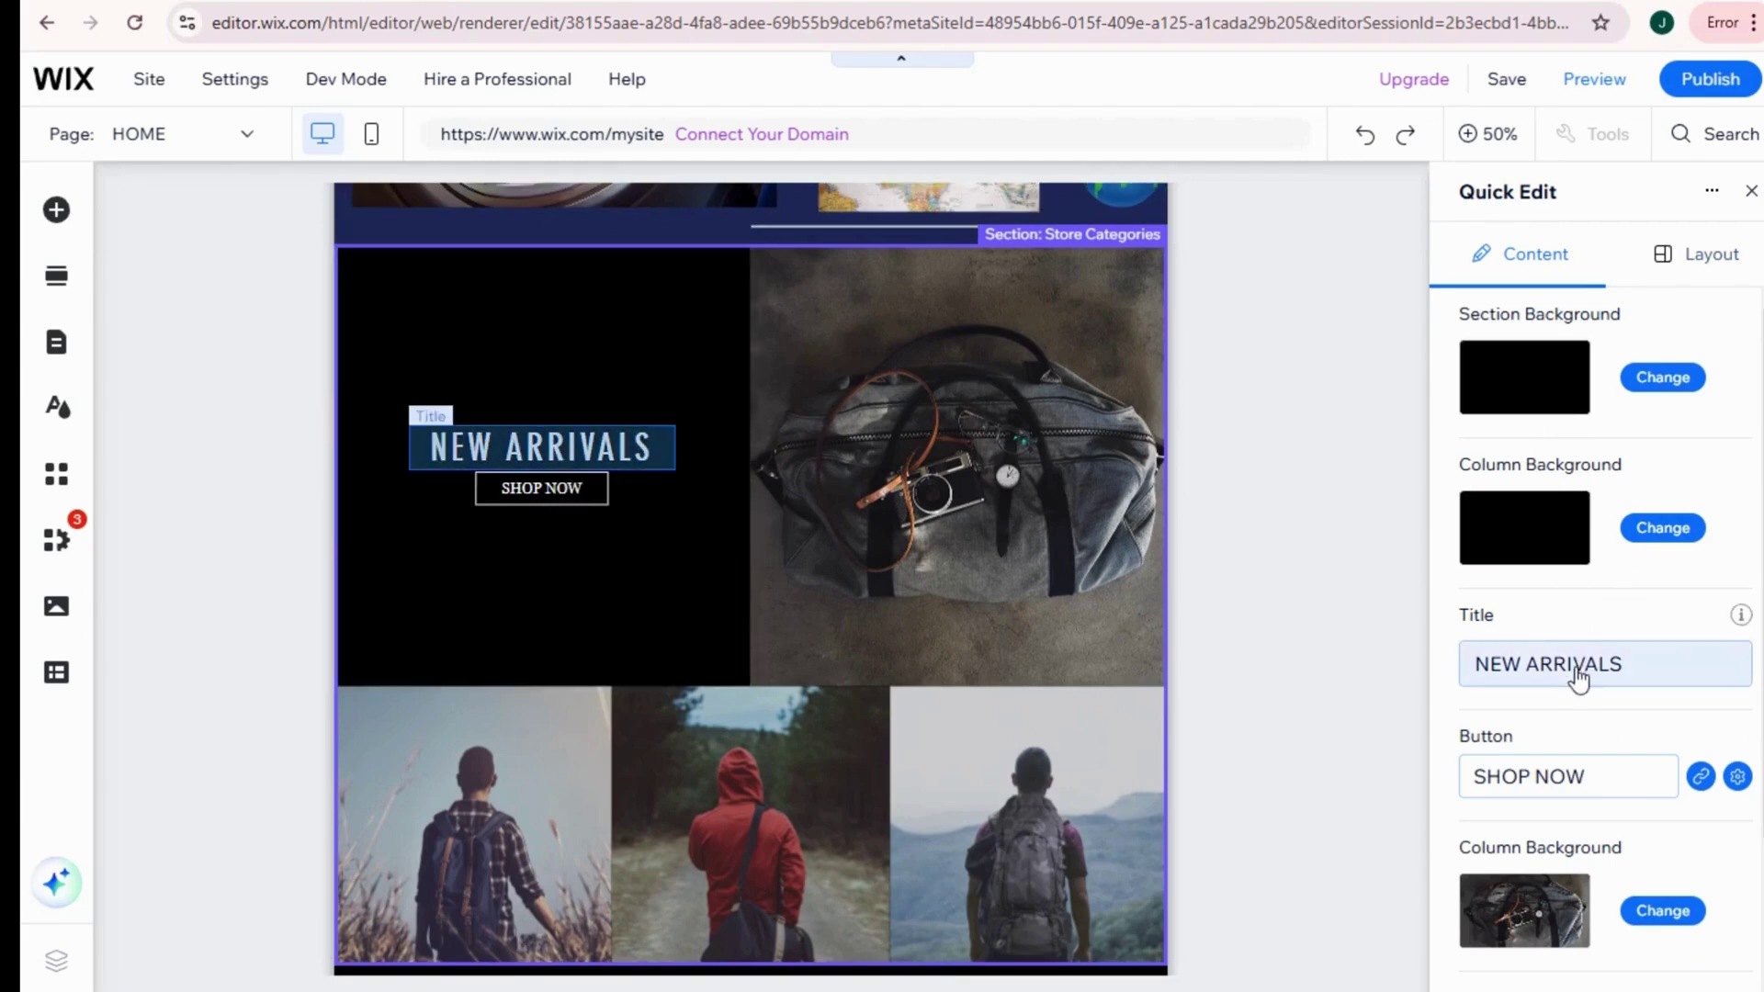
{"action": "scroll", "coordinate": [1580, 708], "scroll_direction": "down", "scroll_amount": 2}
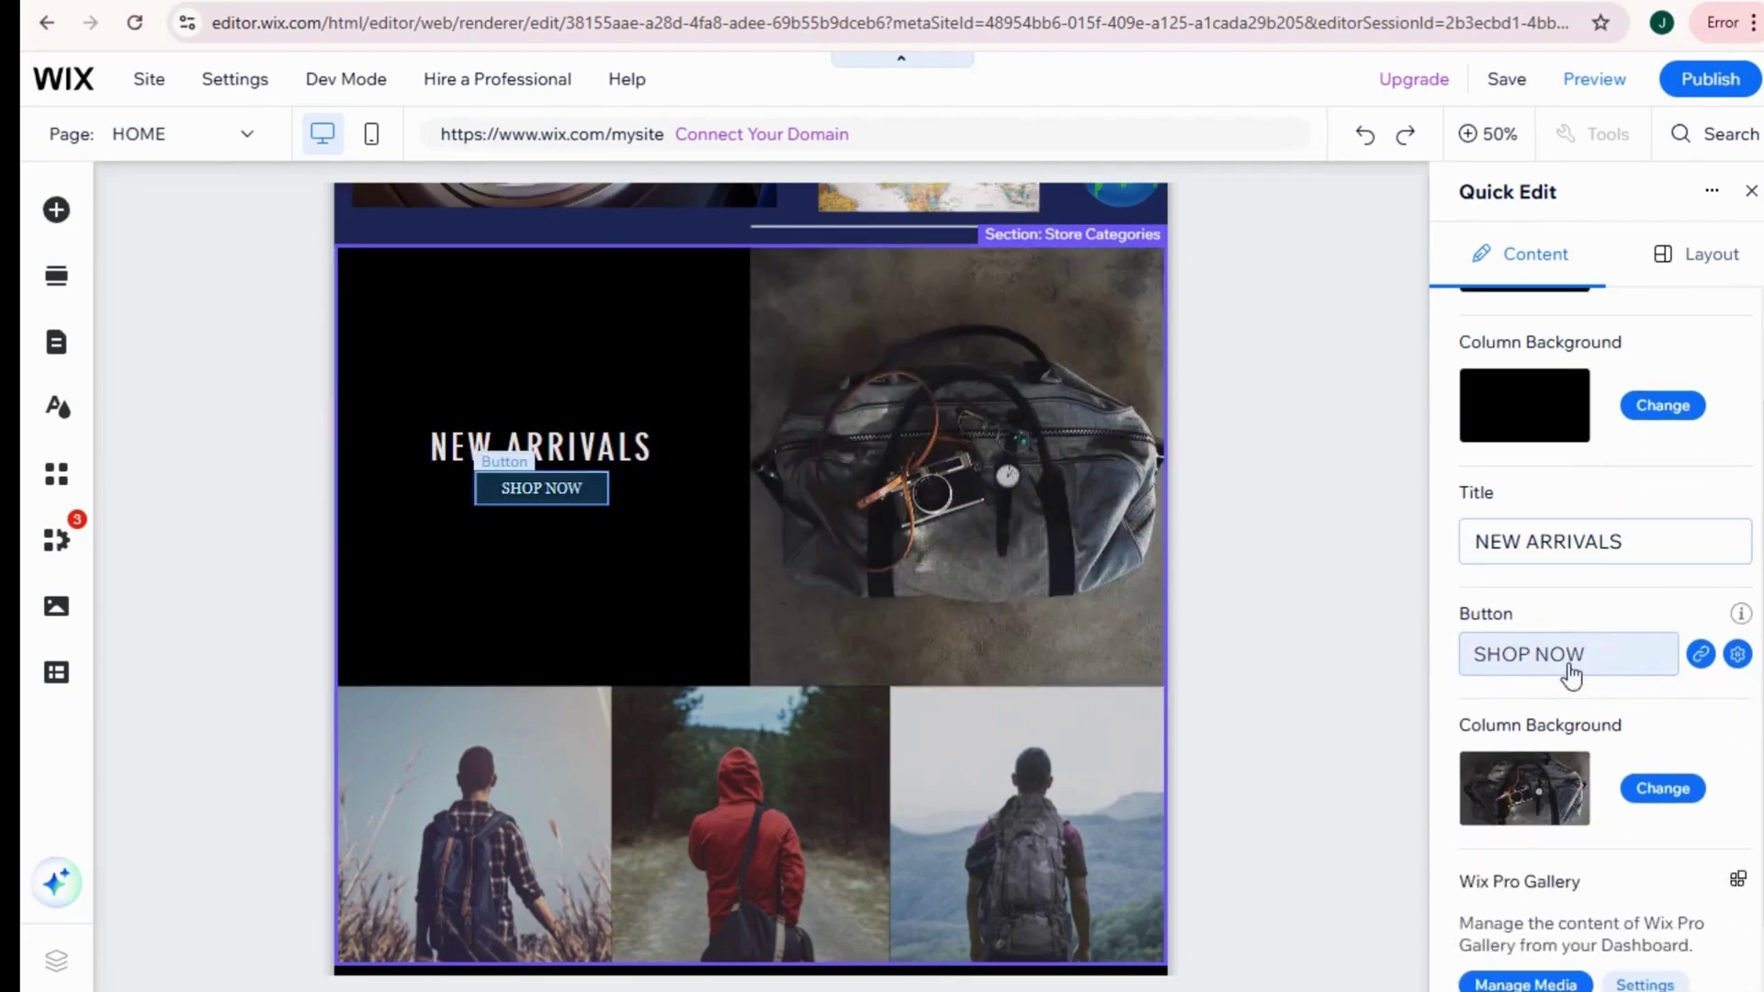
{"action": "scroll", "coordinate": [1602, 708], "scroll_direction": "down", "scroll_amount": 1}
{"action": "scroll", "coordinate": [1600, 715], "scroll_direction": "up", "scroll_amount": 1}
{"action": "scroll", "coordinate": [1582, 799], "scroll_direction": "down", "scroll_amount": 1}
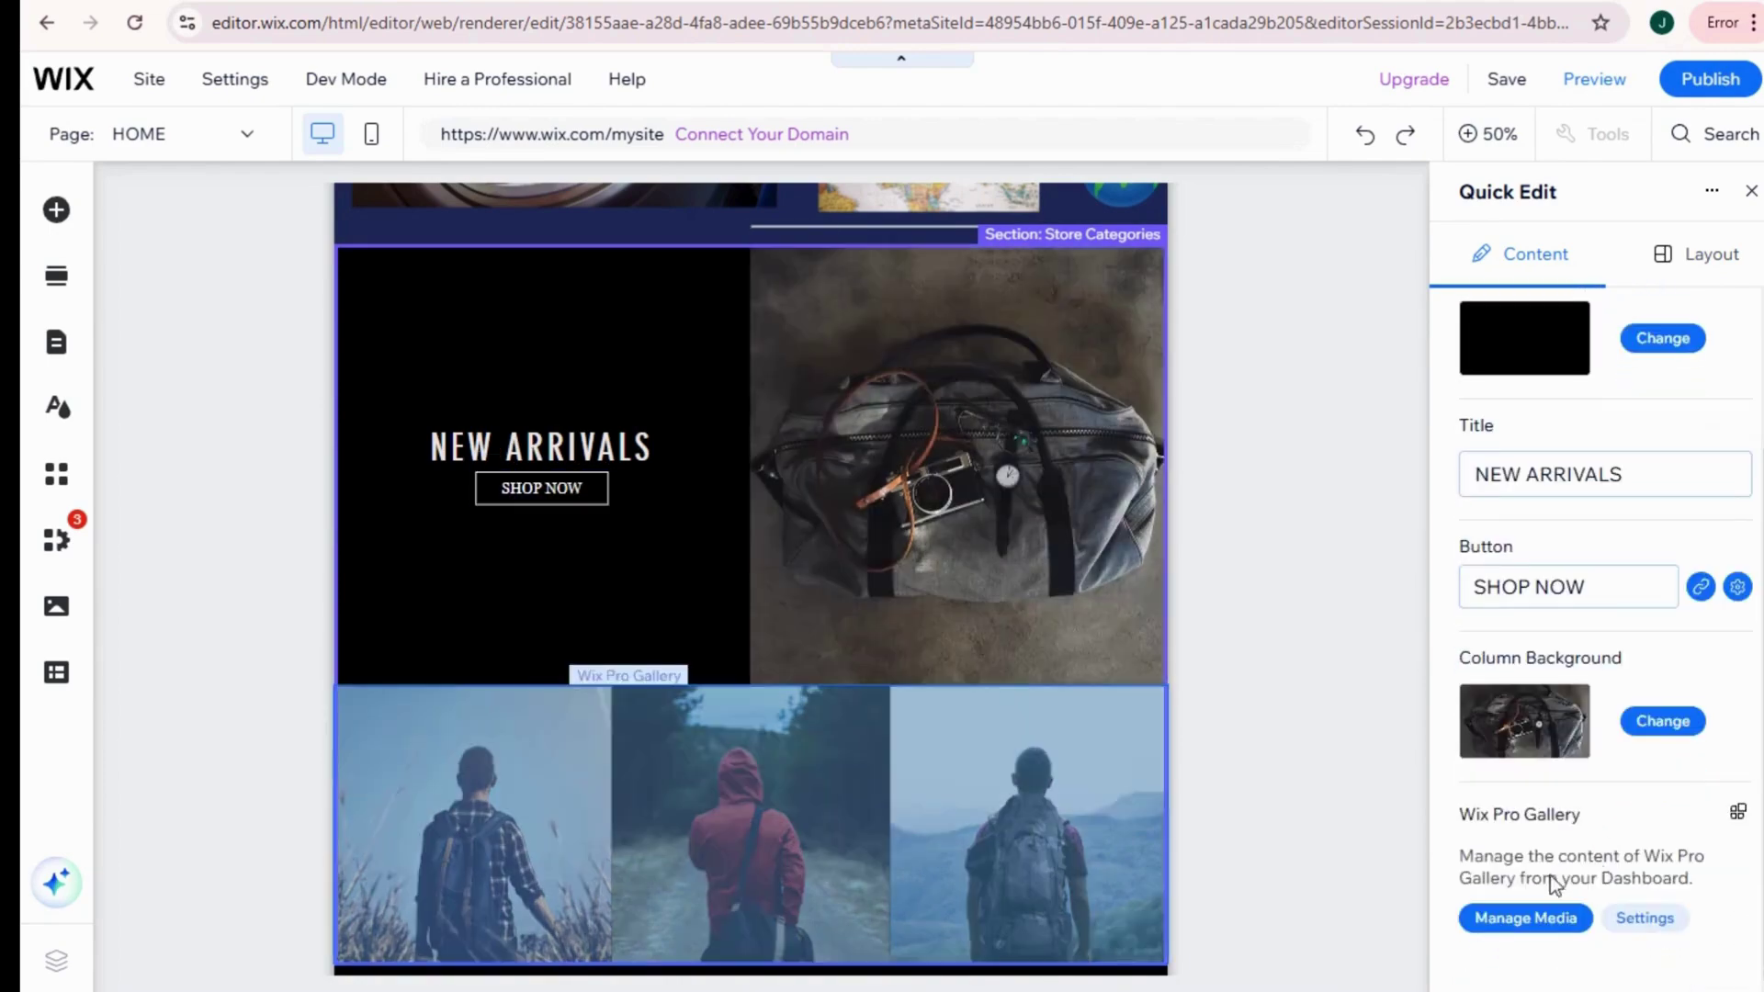
{"action": "scroll", "coordinate": [1640, 588], "scroll_direction": "up", "scroll_amount": 2}
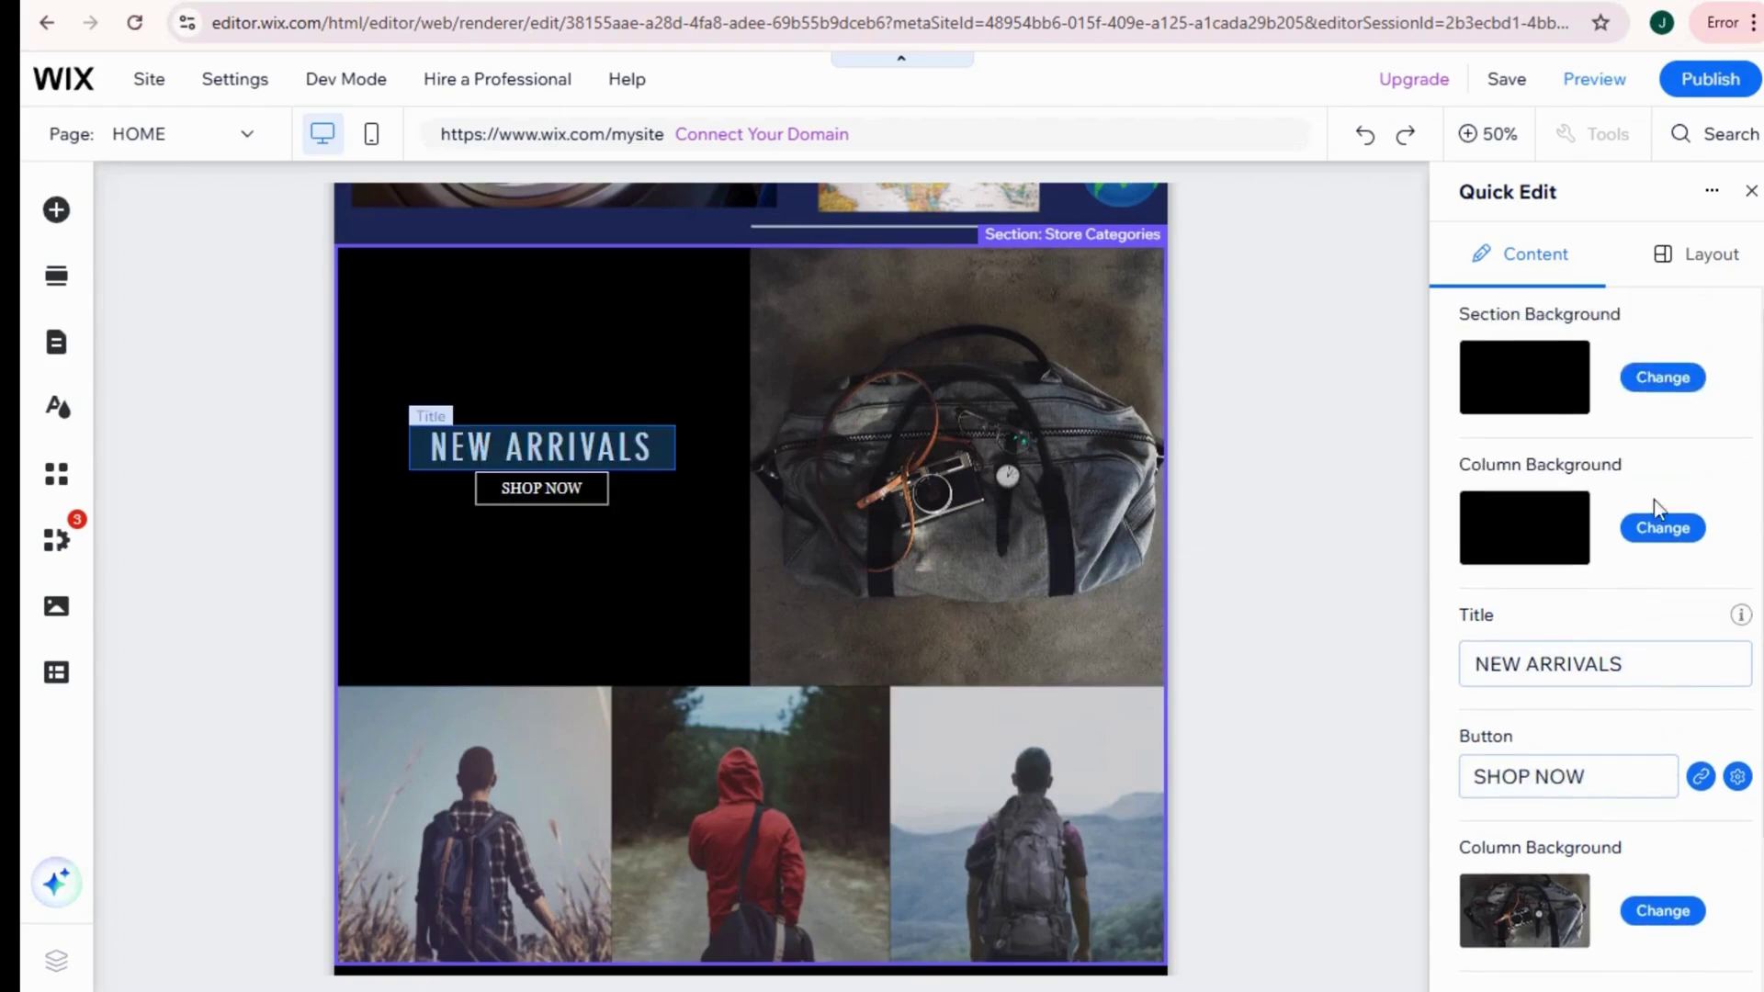
{"action": "left_click", "coordinate": [1683, 257]}
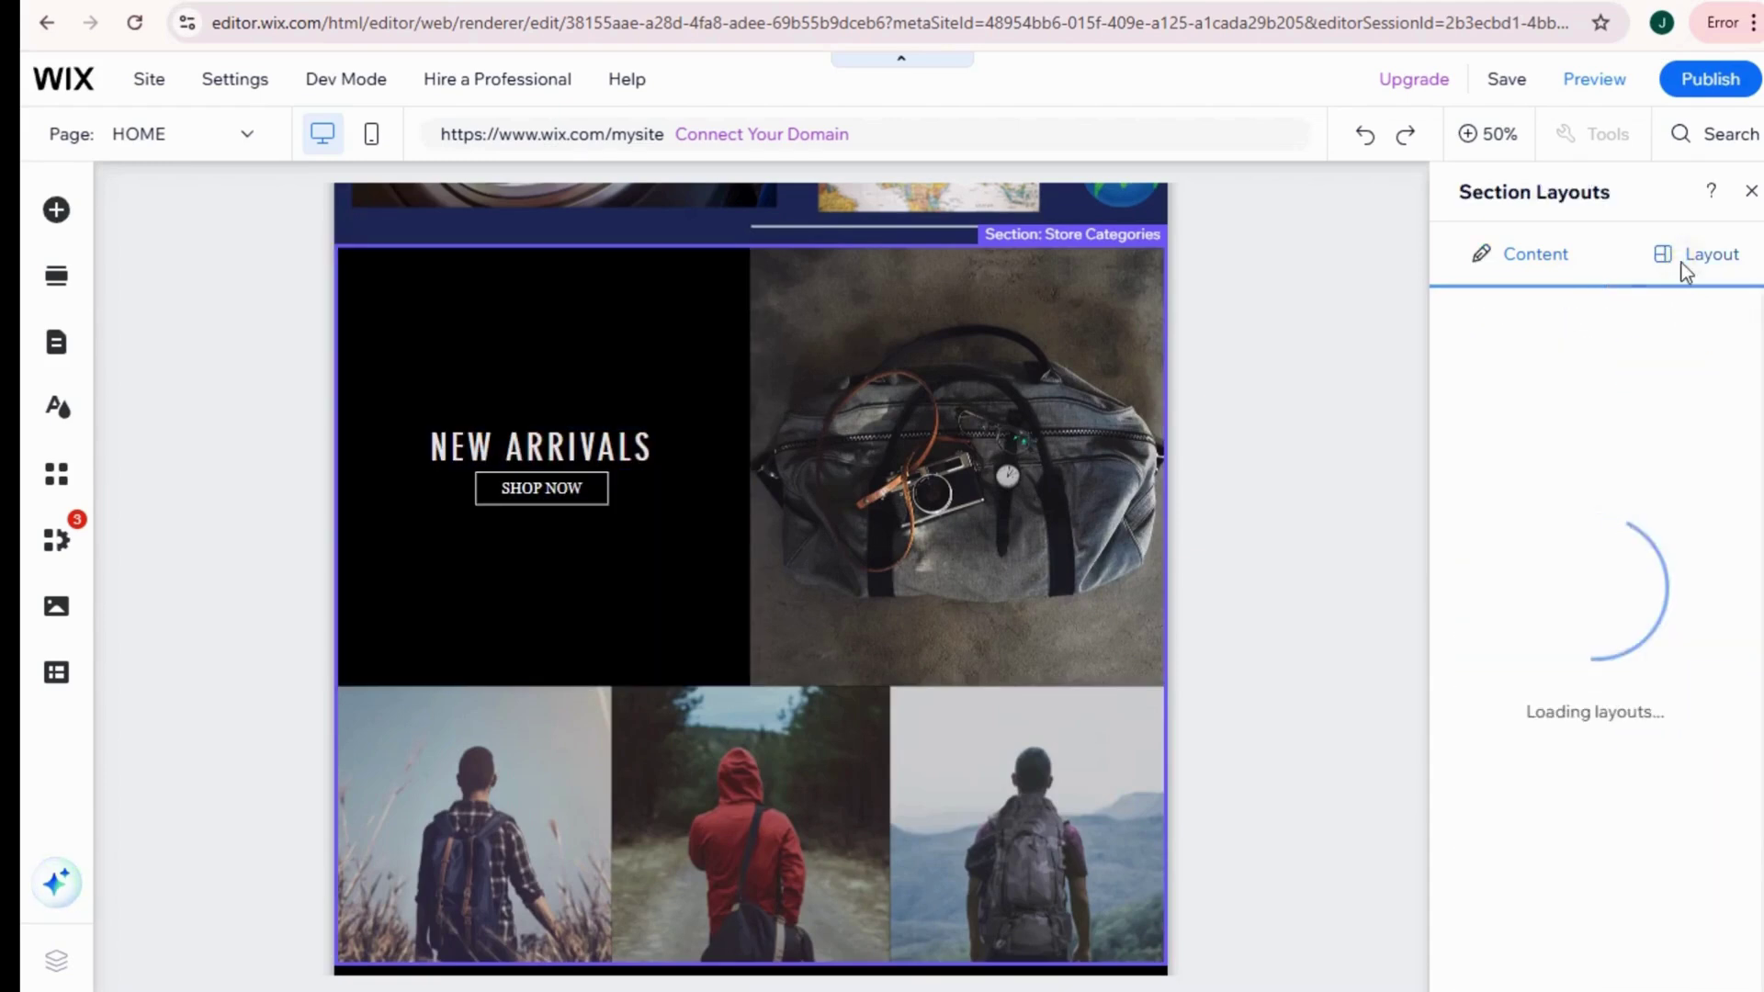
{"action": "left_click", "coordinate": [1562, 274]}
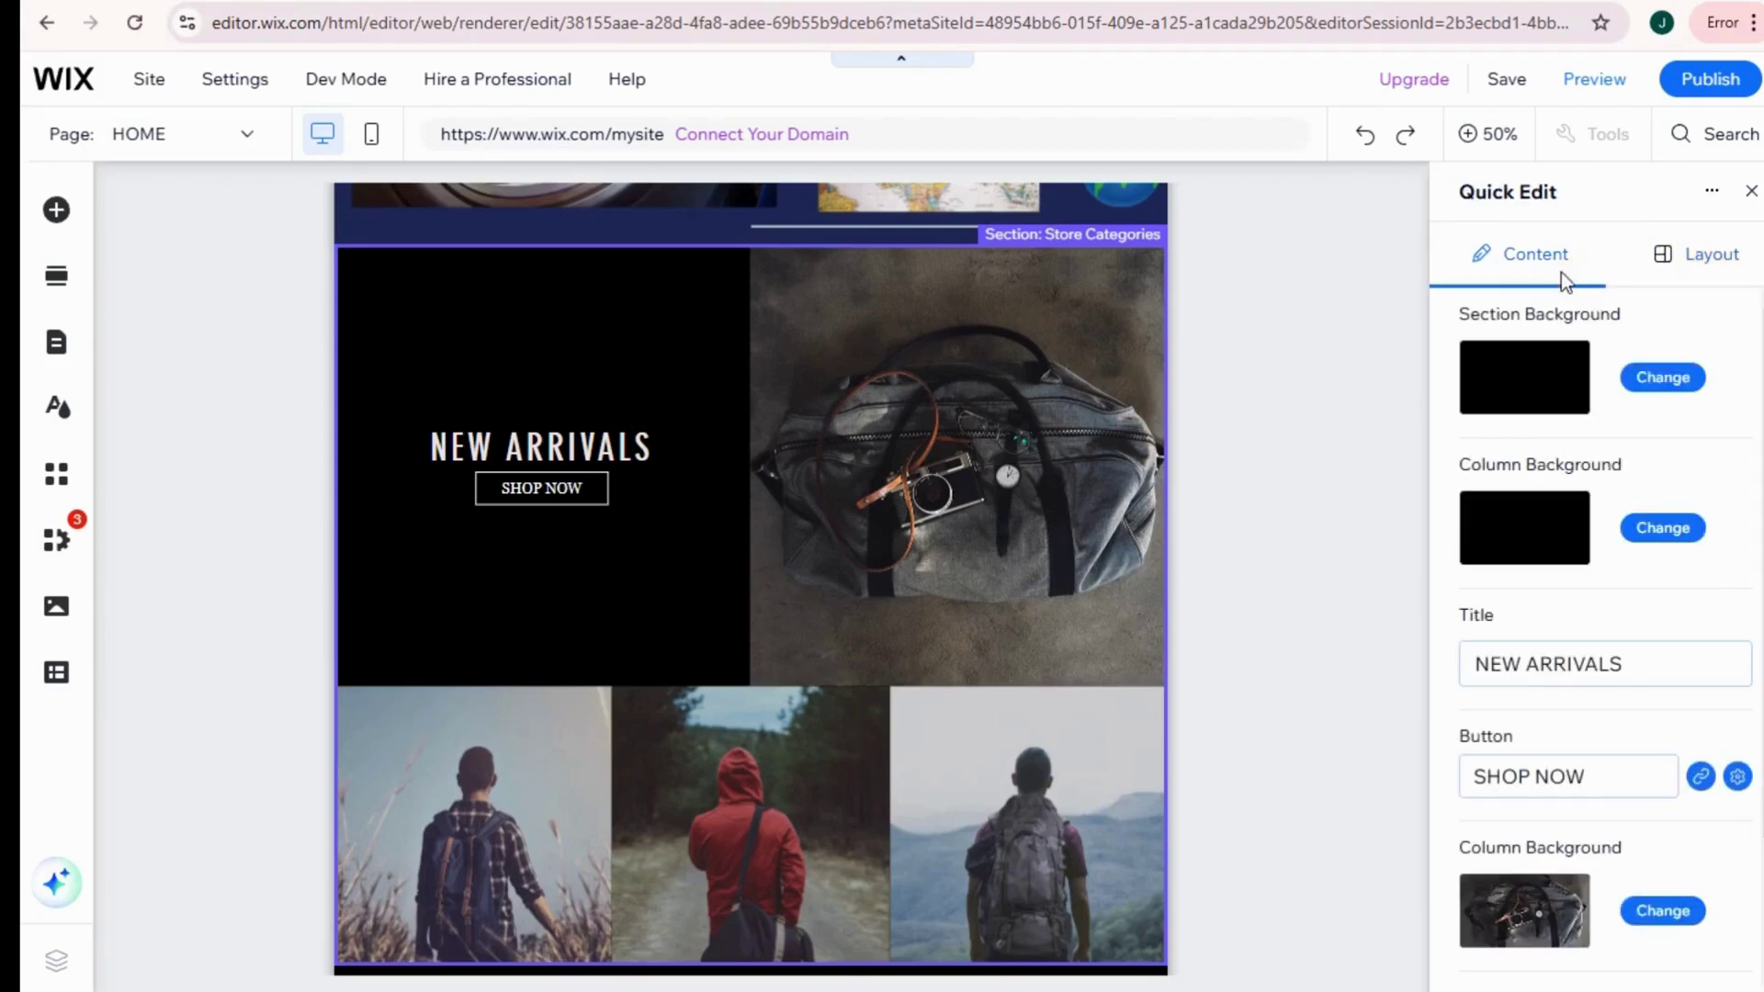
Step: Search the Wix media for "travel" and apply the Travel Bag image as the background behind the New Arrivals title
{"action": "left_click", "coordinate": [1657, 380]}
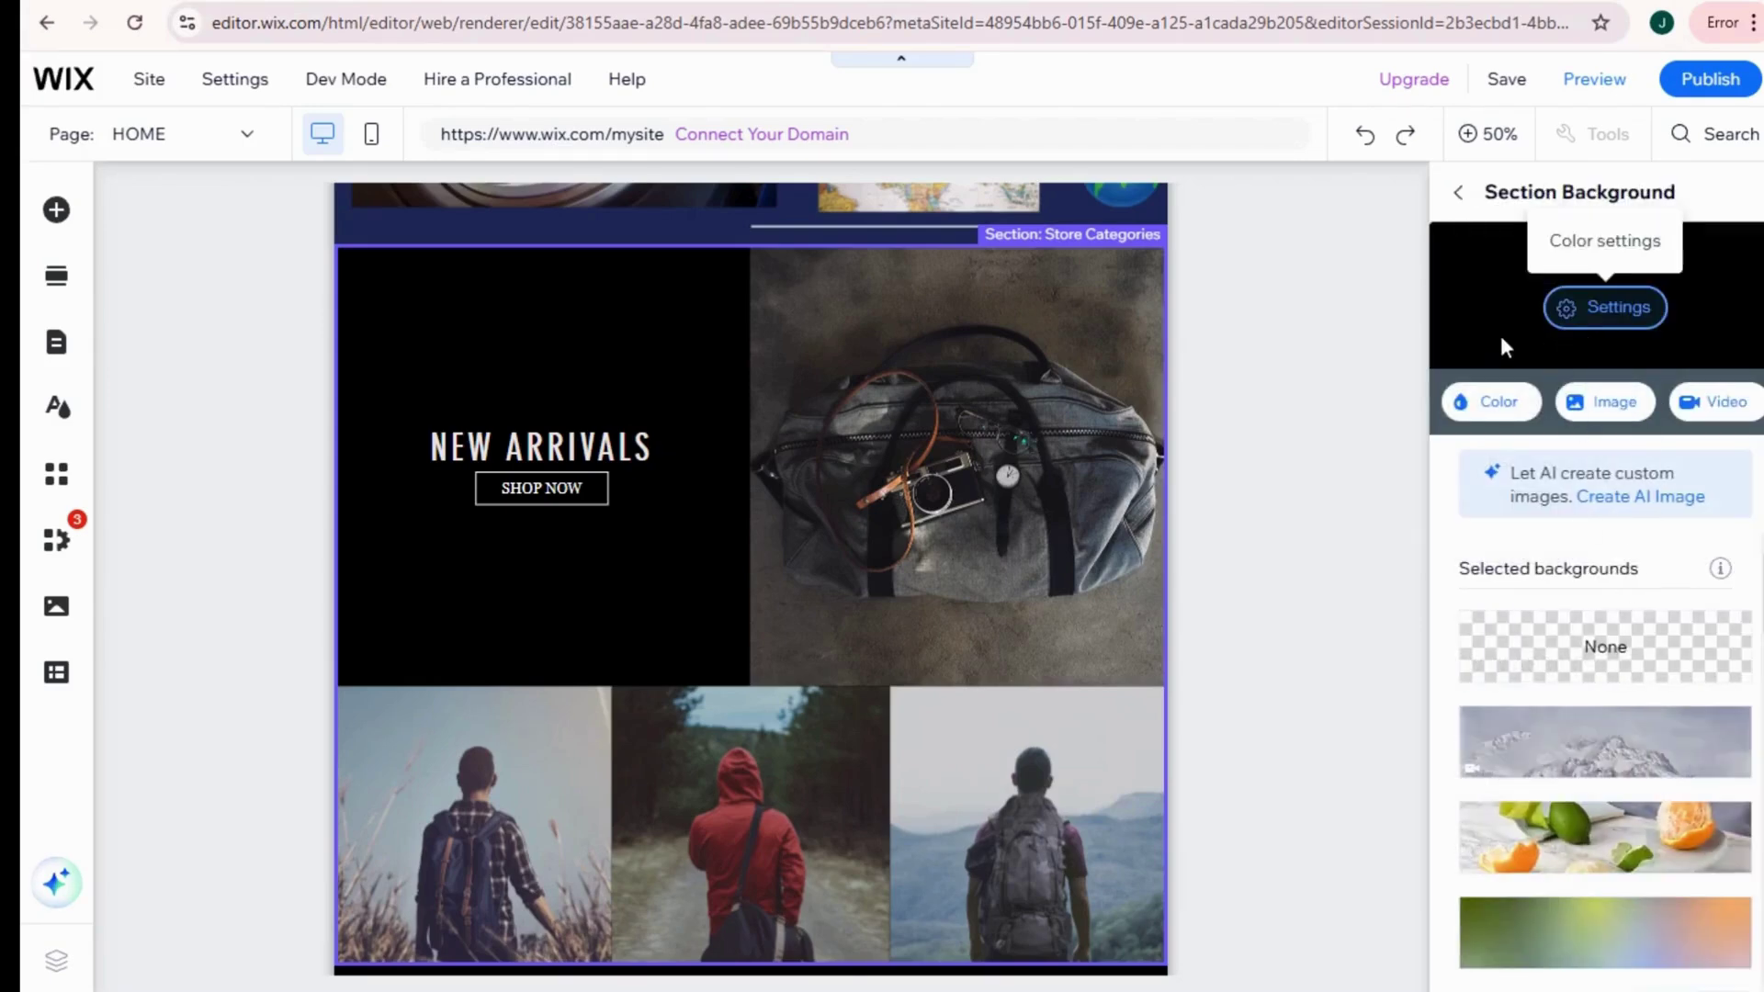
{"action": "left_click", "coordinate": [1621, 409]}
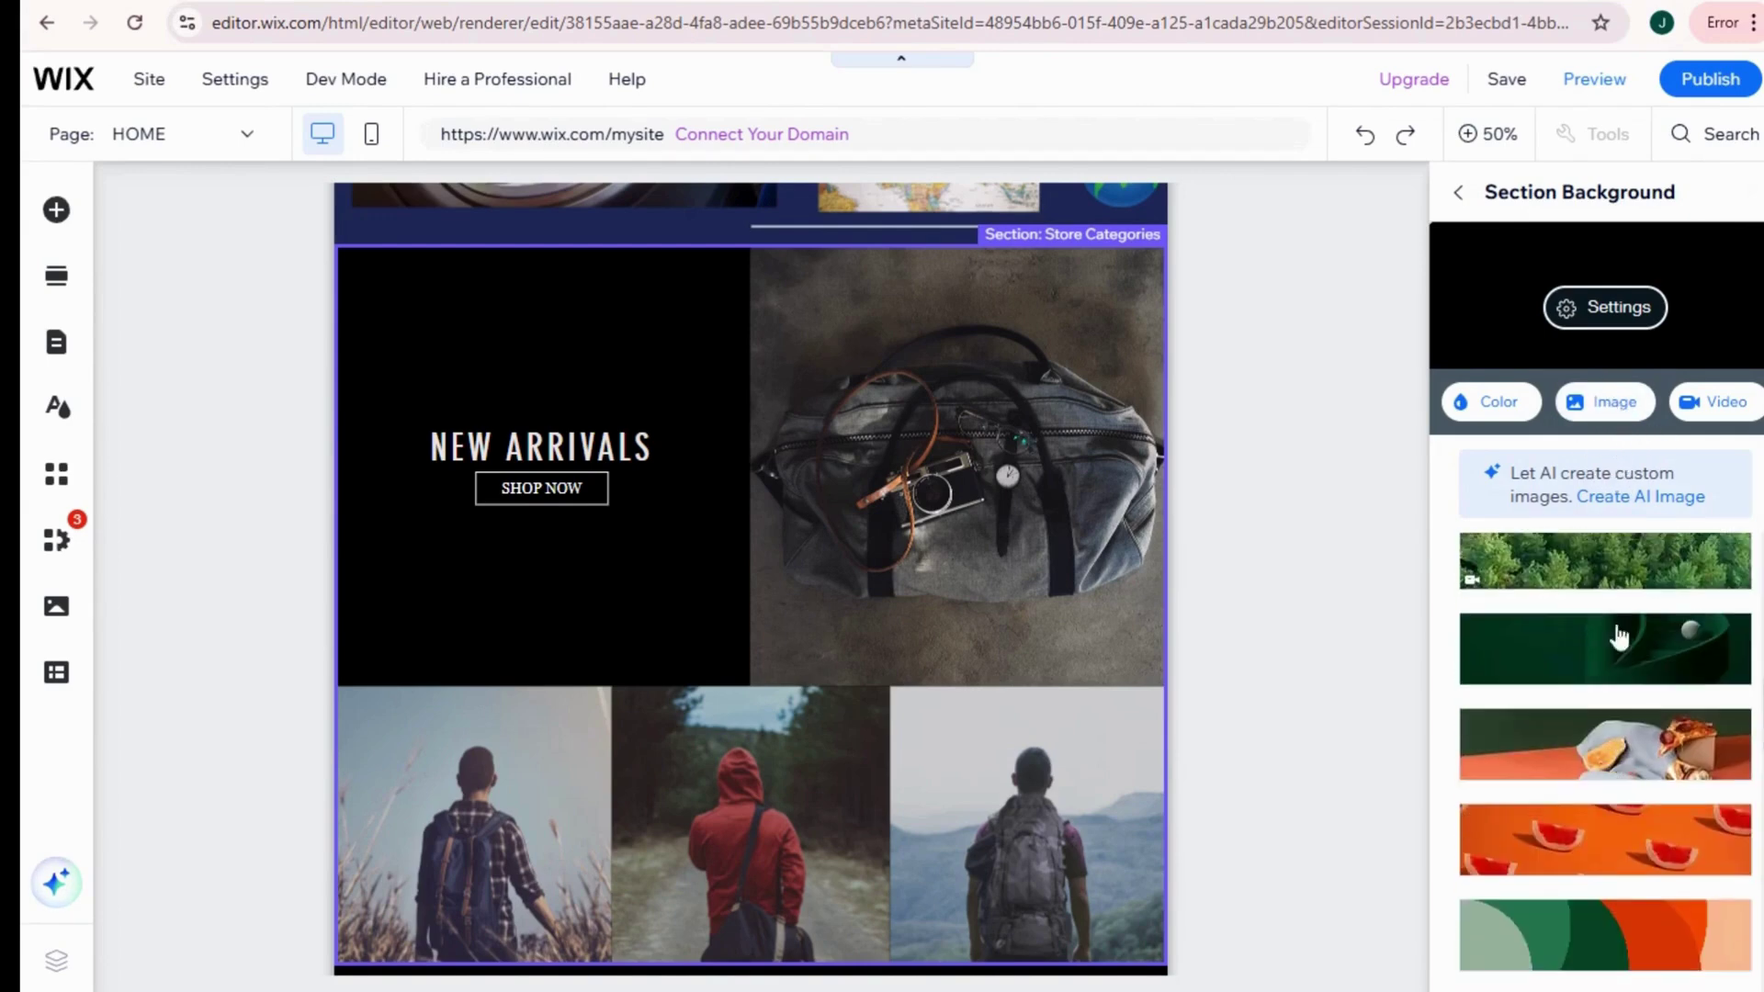
{"action": "left_click", "coordinate": [1618, 415]}
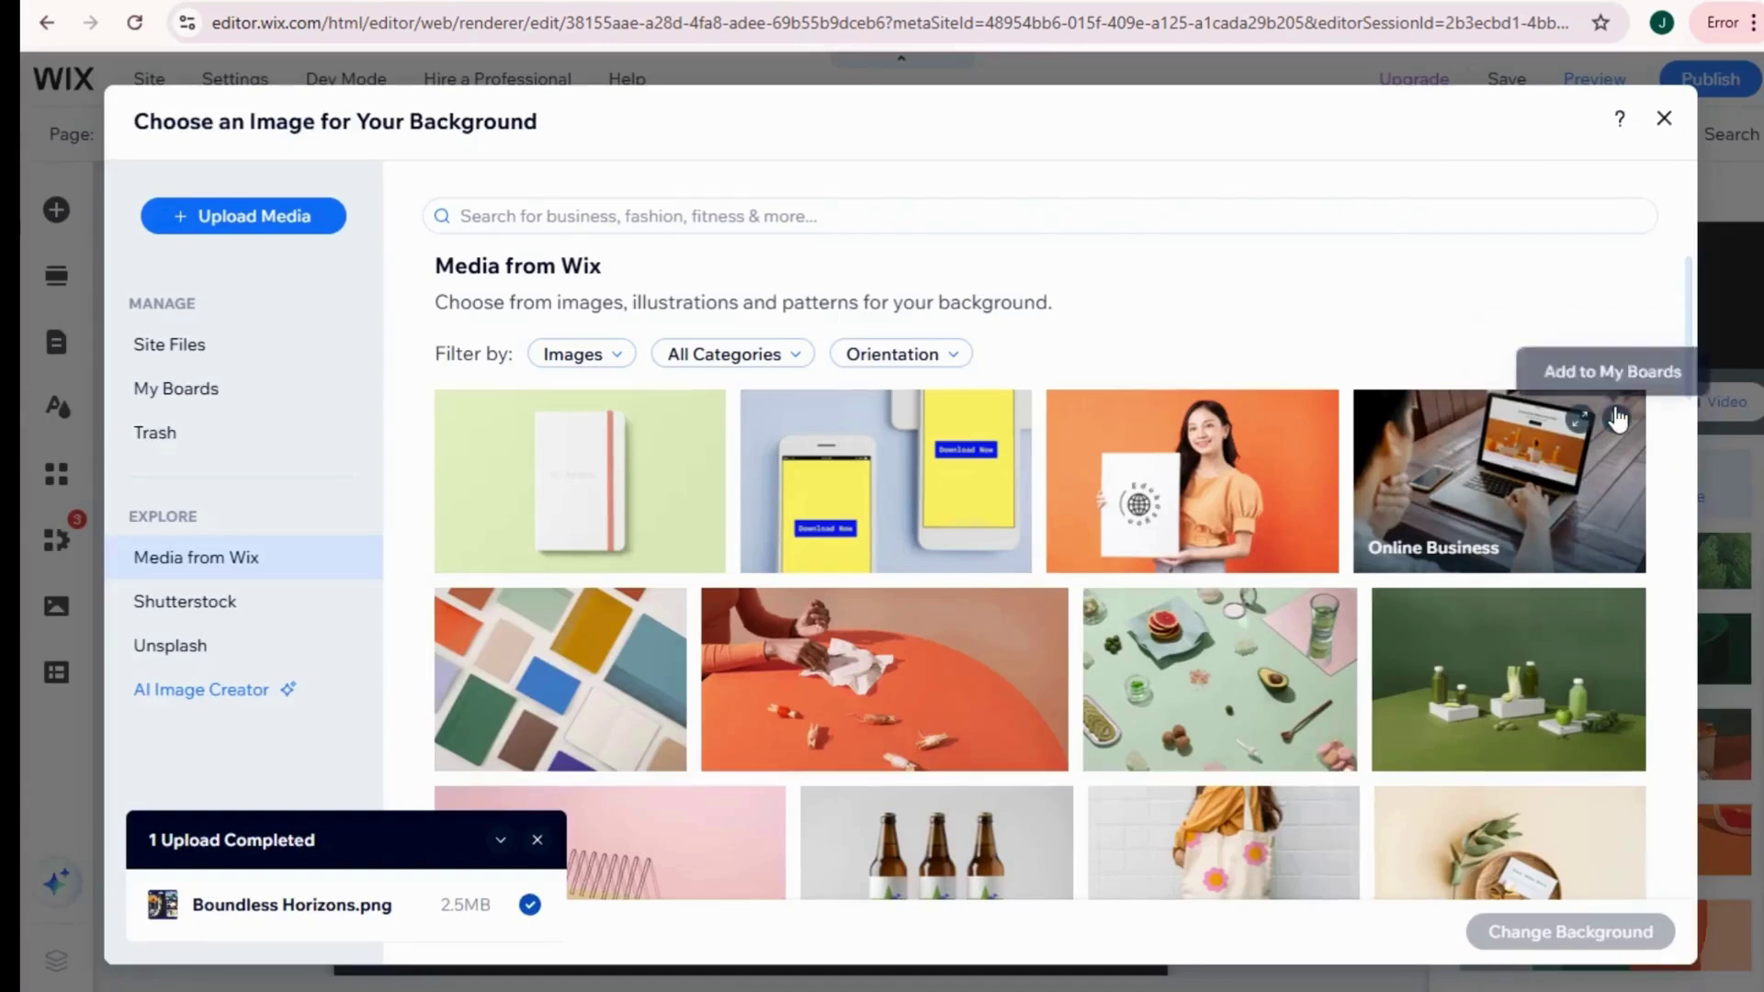
{"action": "left_click", "coordinate": [732, 227]}
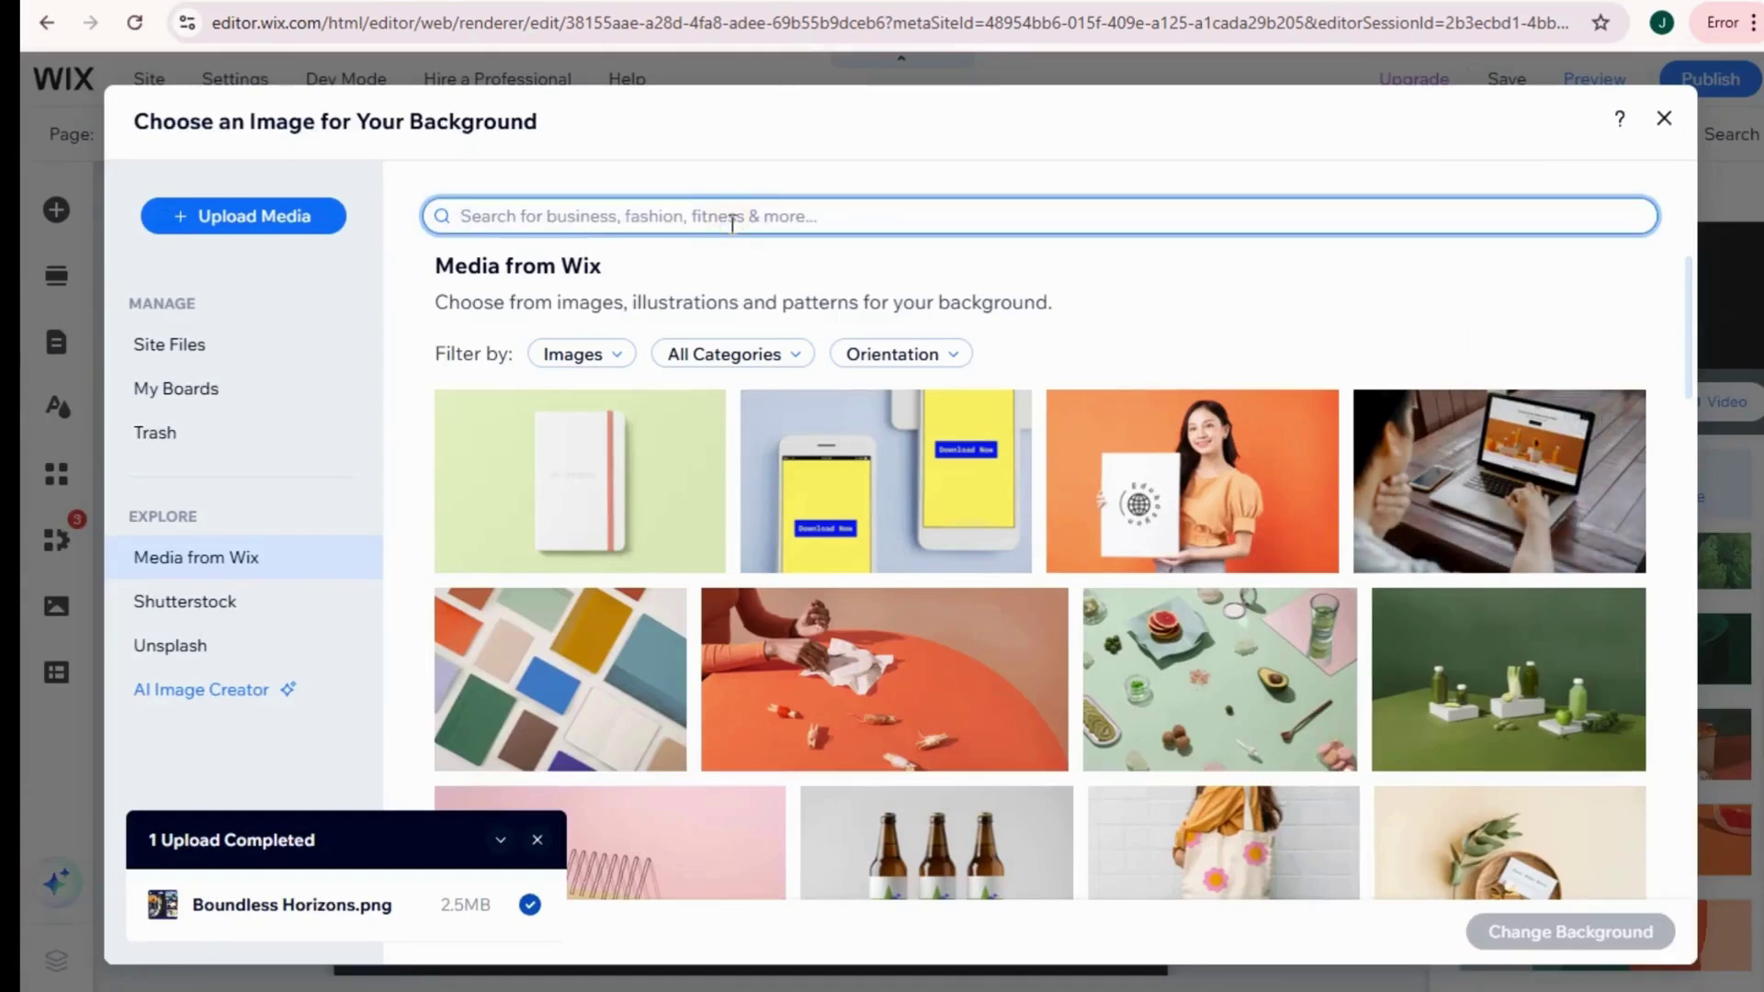
{"action": "type", "text": "tr"}
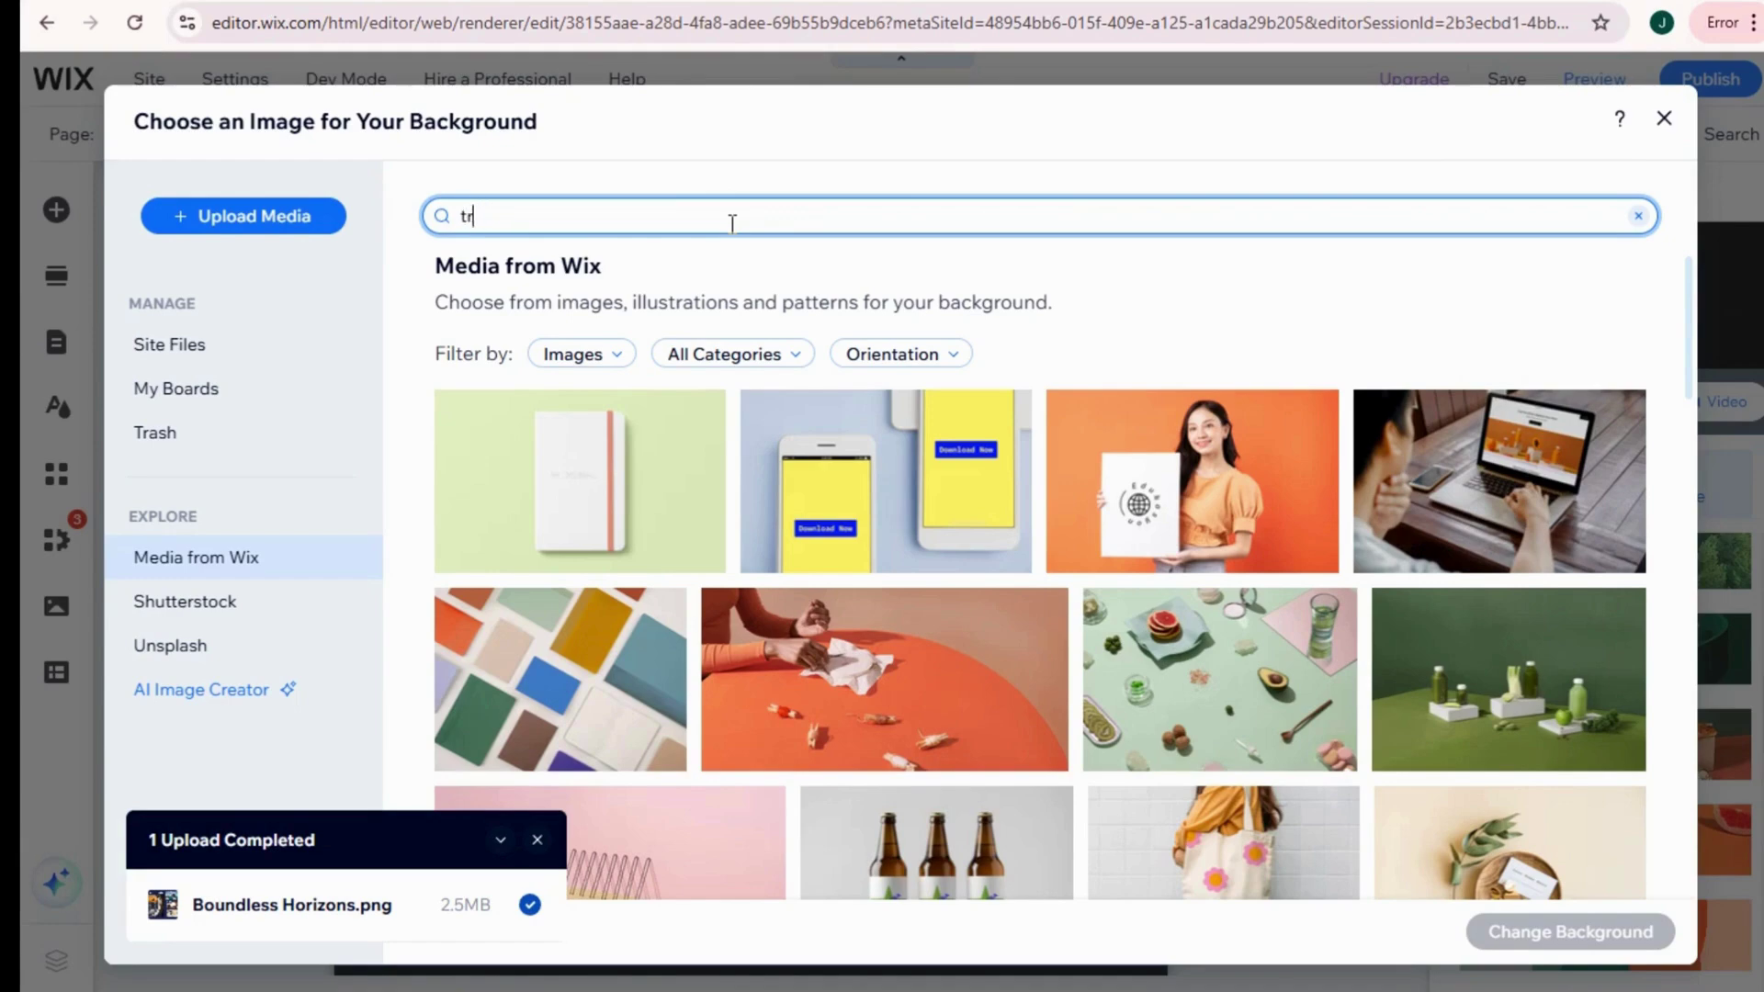
{"action": "type", "text": "avel"}
{"action": "key", "text": "Return"}
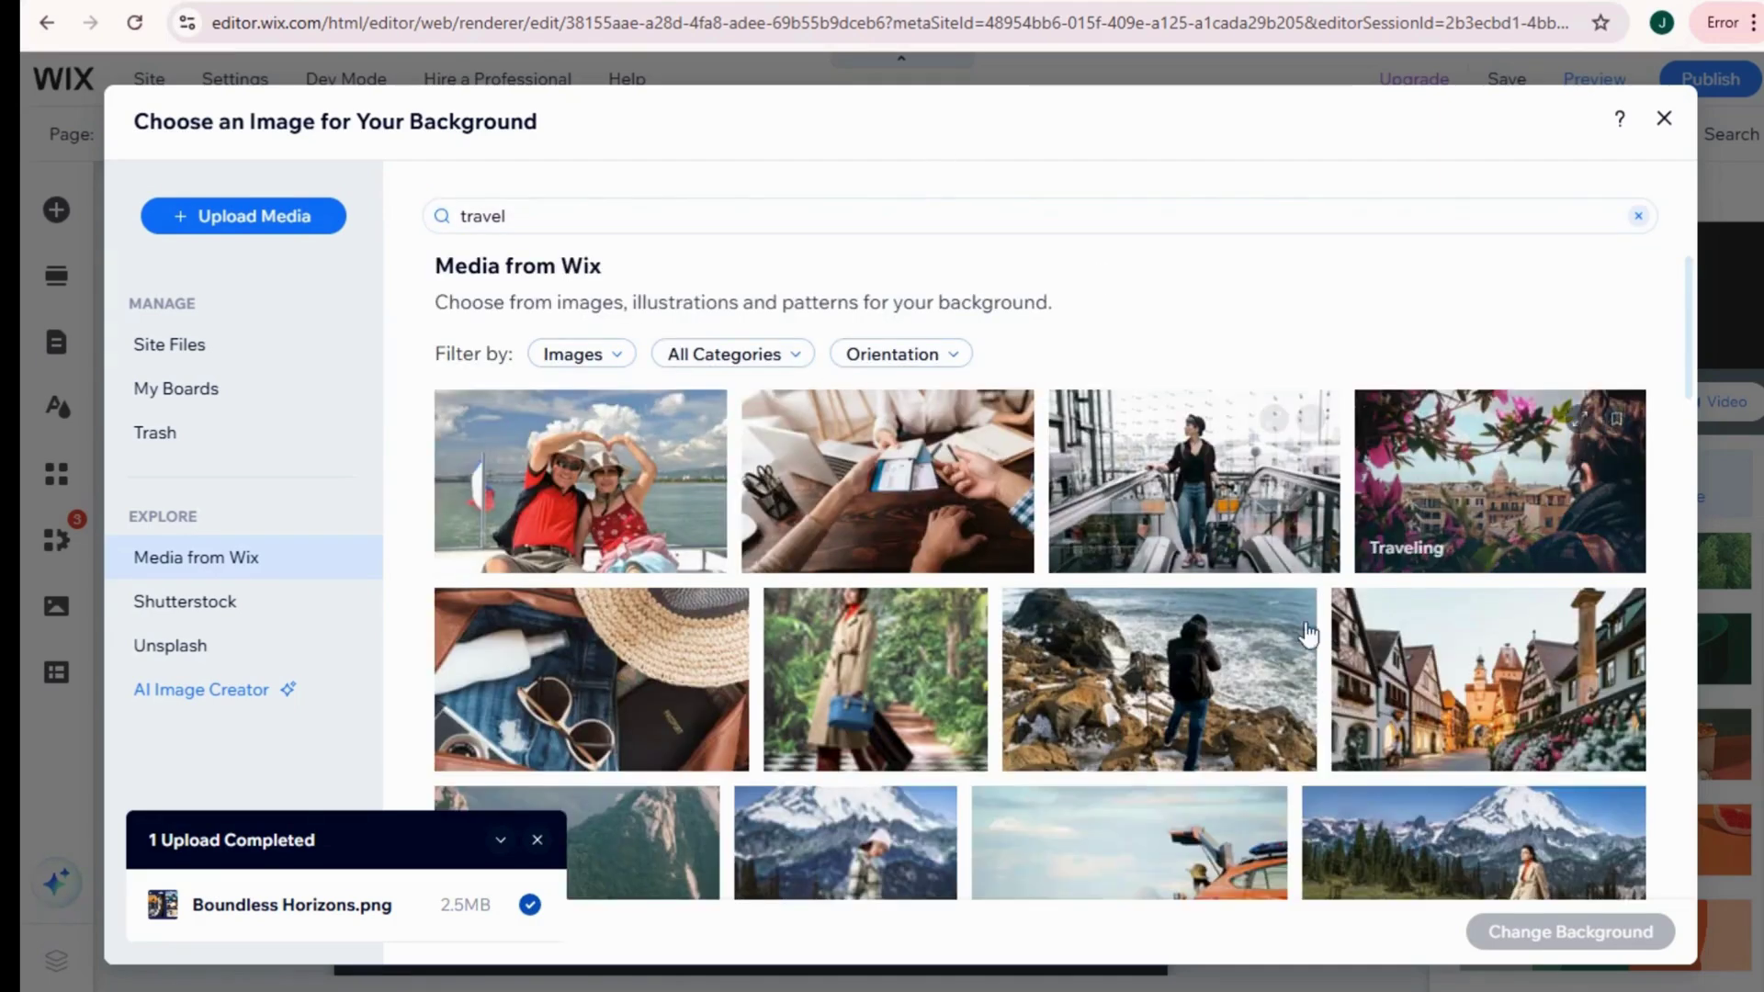
{"action": "left_click", "coordinate": [685, 685]}
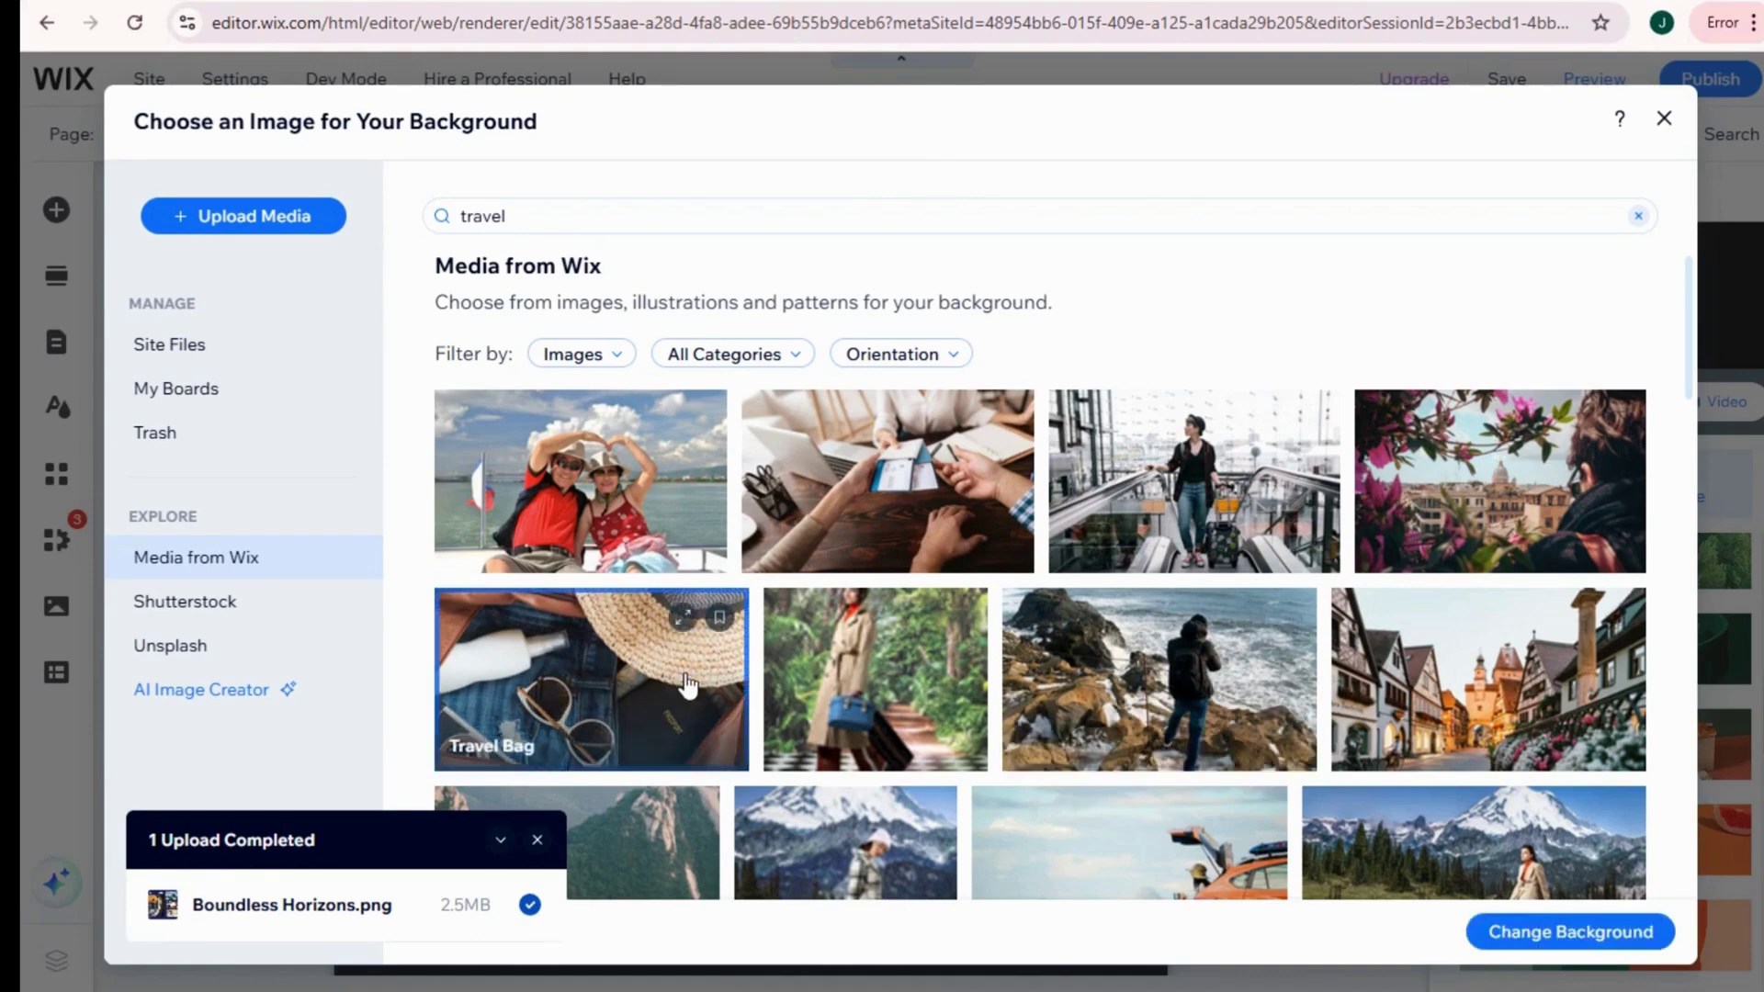
{"action": "left_click", "coordinate": [1507, 935]}
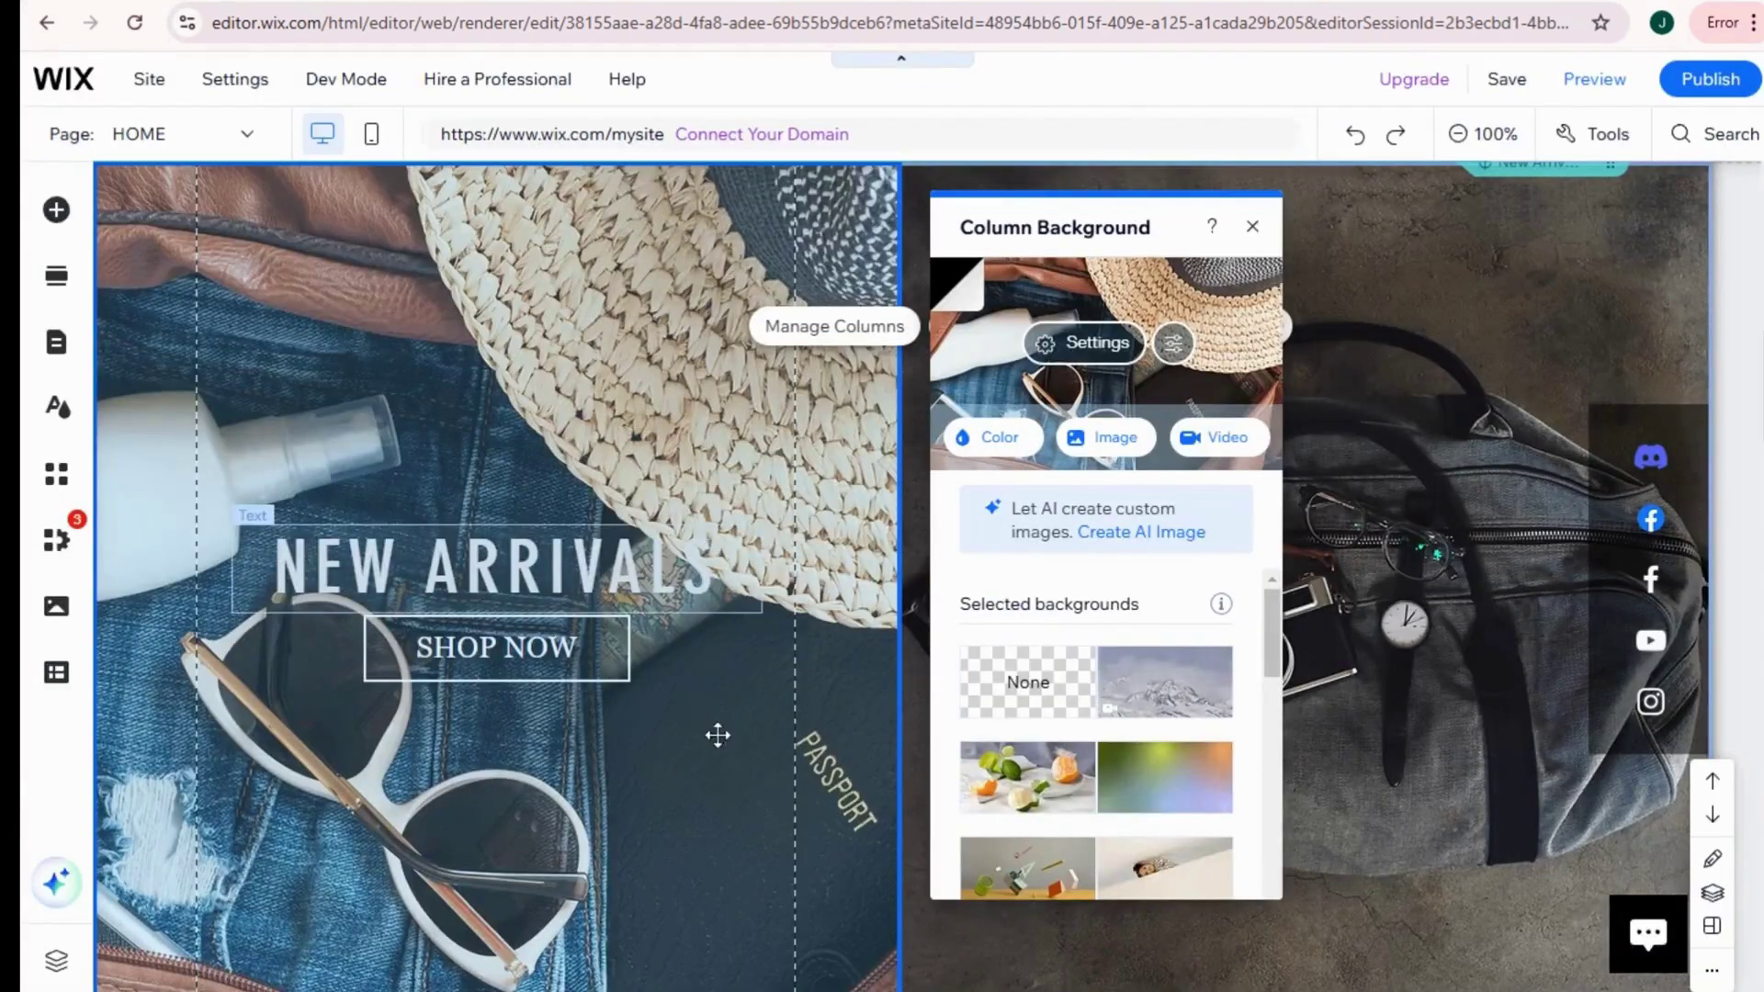
Step: Open the column management options for the New Arrivals strip and check its new background in the zoomed-out page
{"action": "double_click", "coordinate": [1446, 338]}
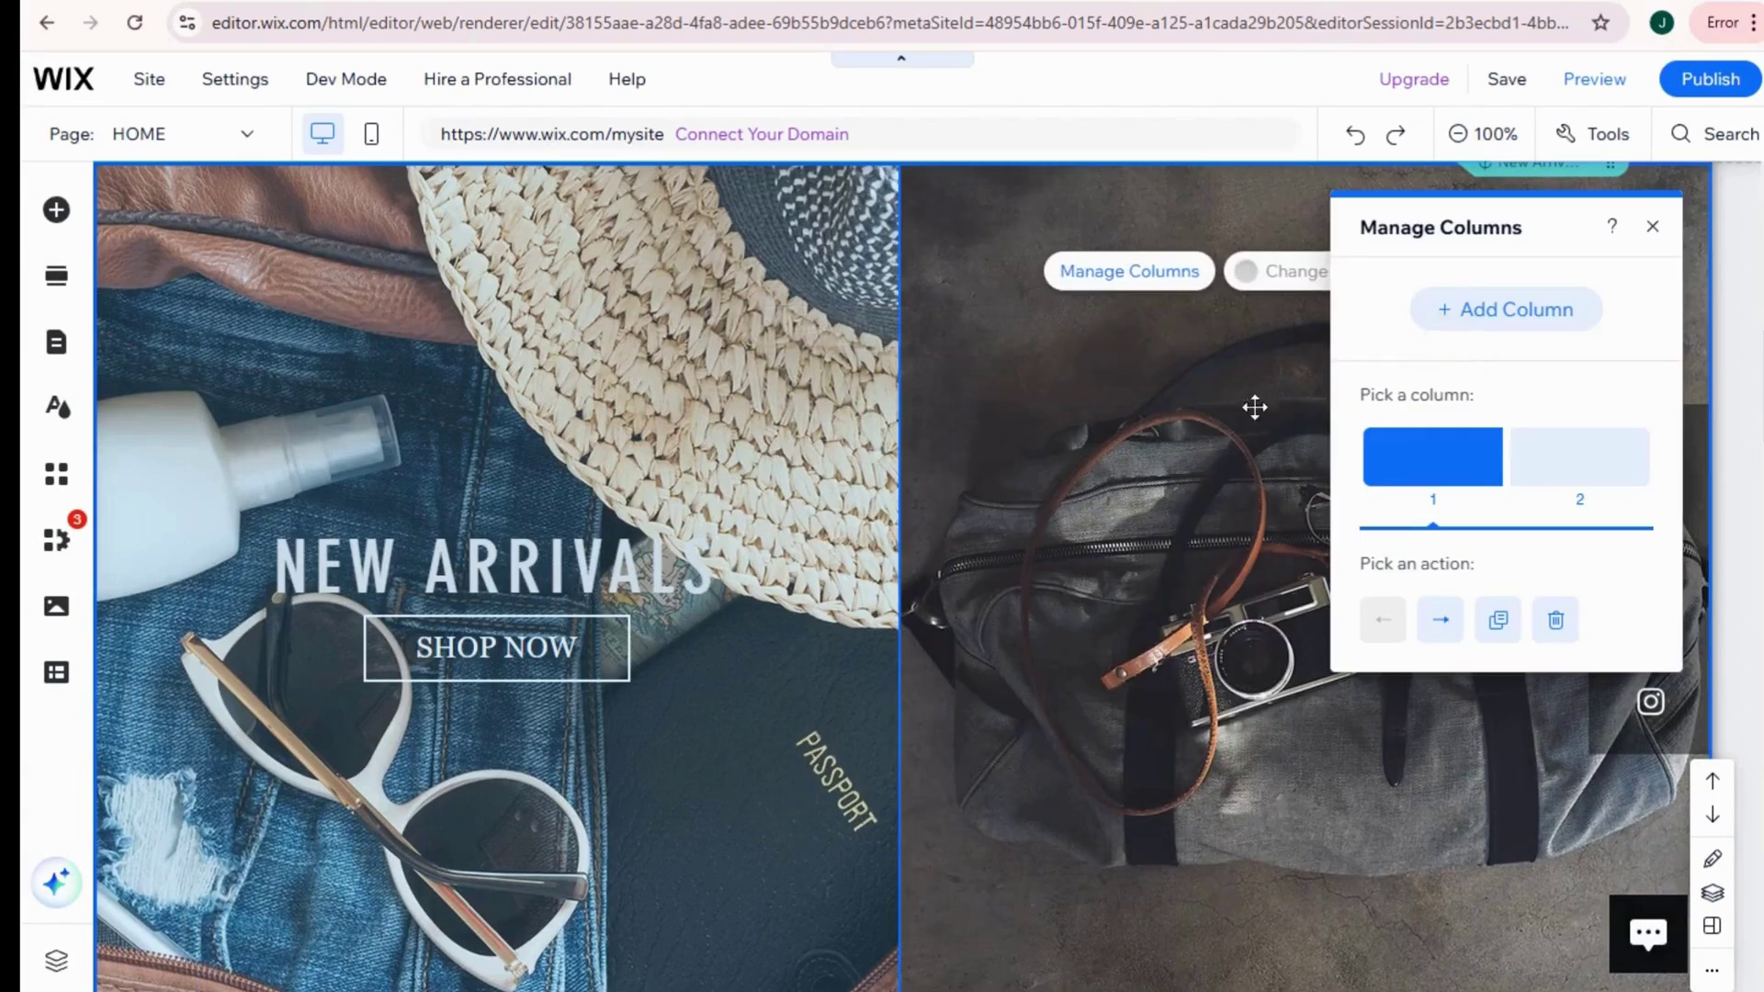
{"action": "left_click", "coordinate": [1141, 367]}
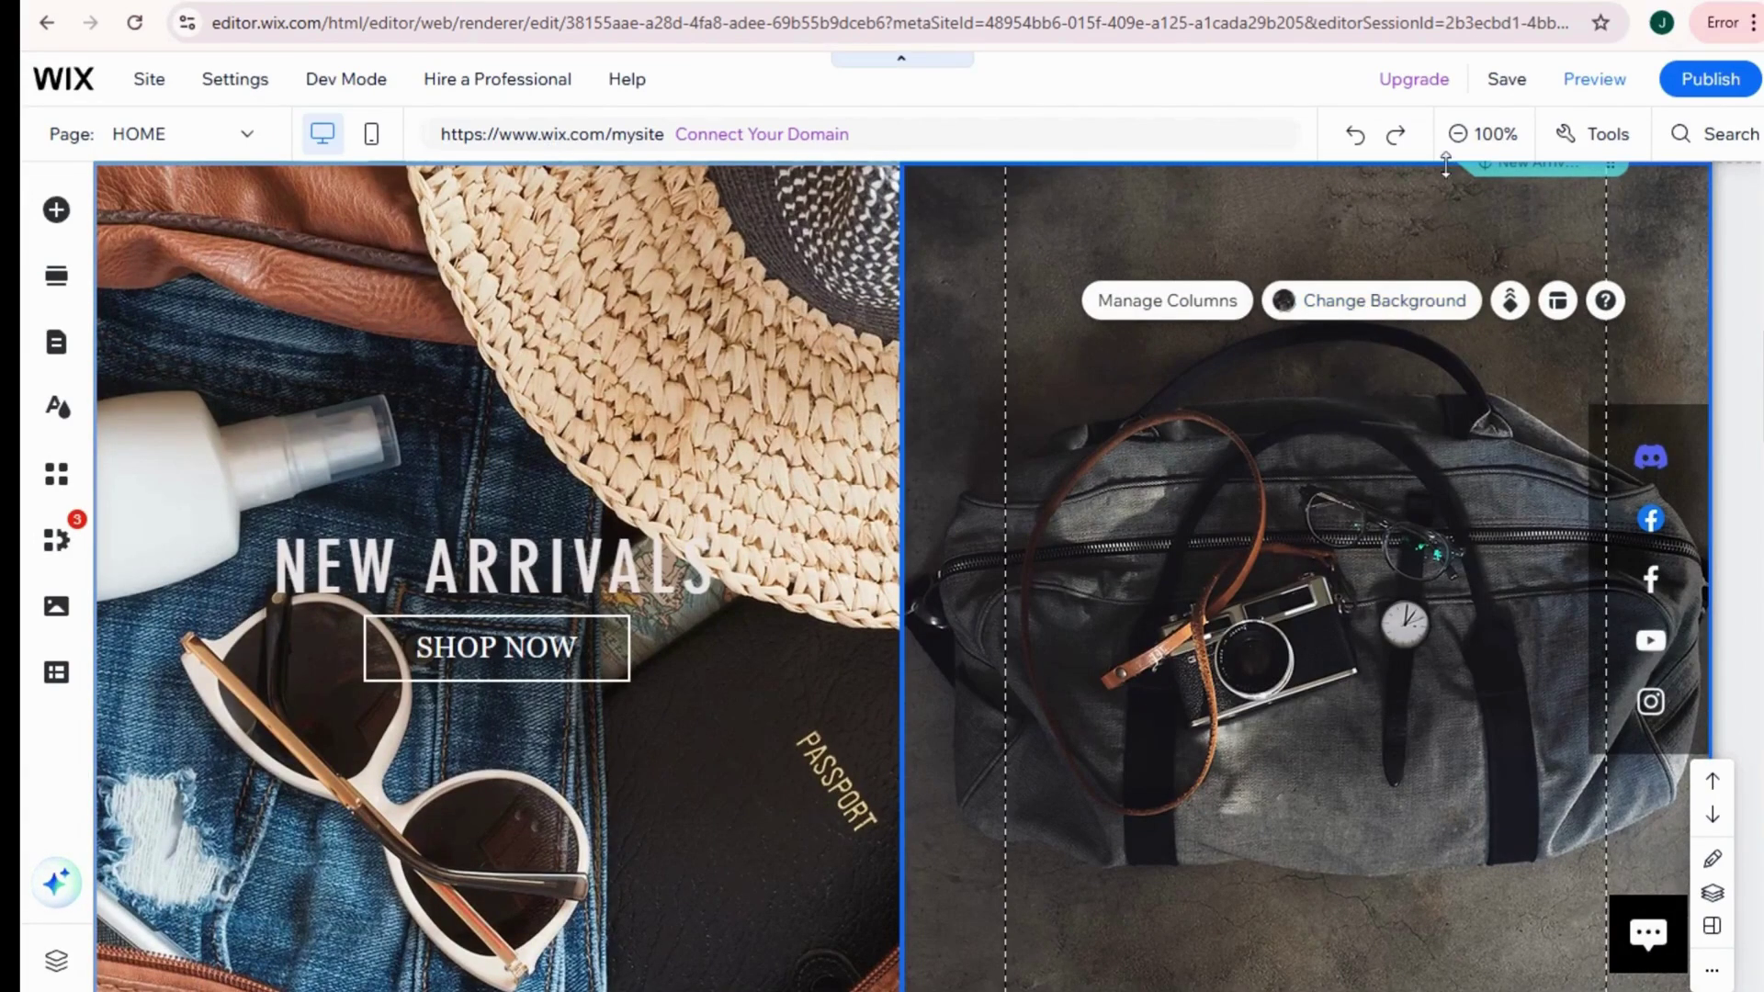
{"action": "left_click", "coordinate": [1483, 133]}
{"action": "scroll", "coordinate": [1231, 643], "scroll_direction": "down", "scroll_amount": 4}
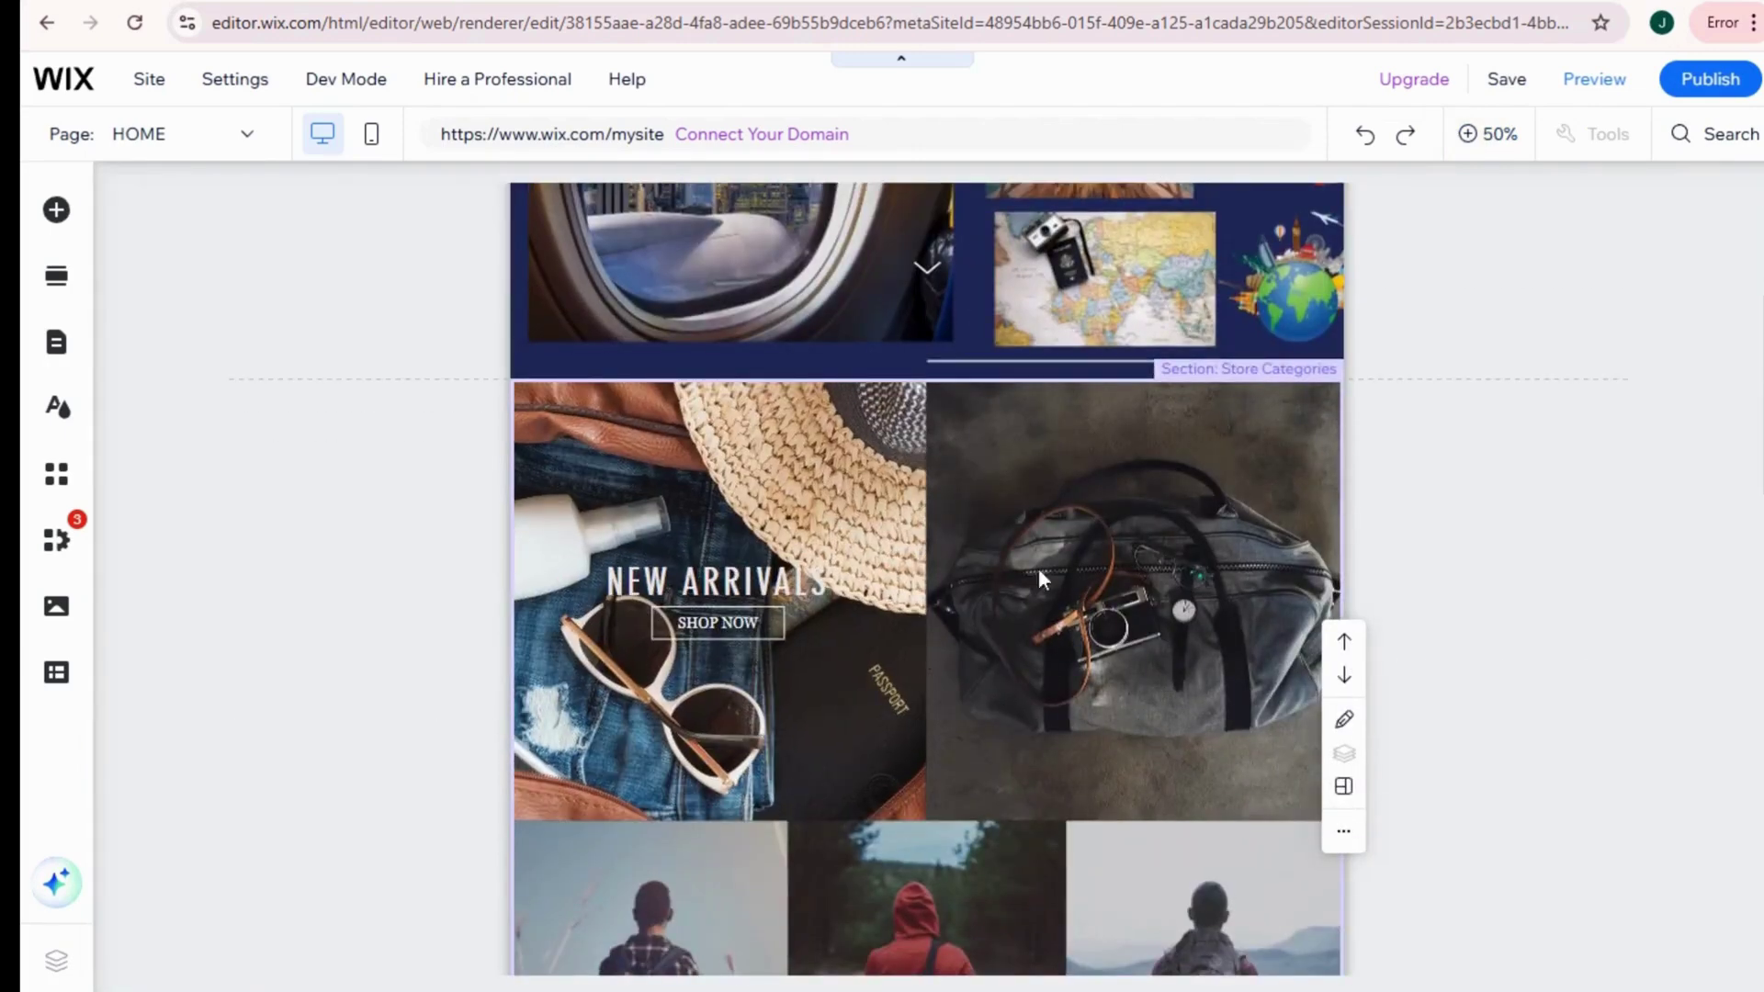
{"action": "left_click", "coordinate": [732, 589]}
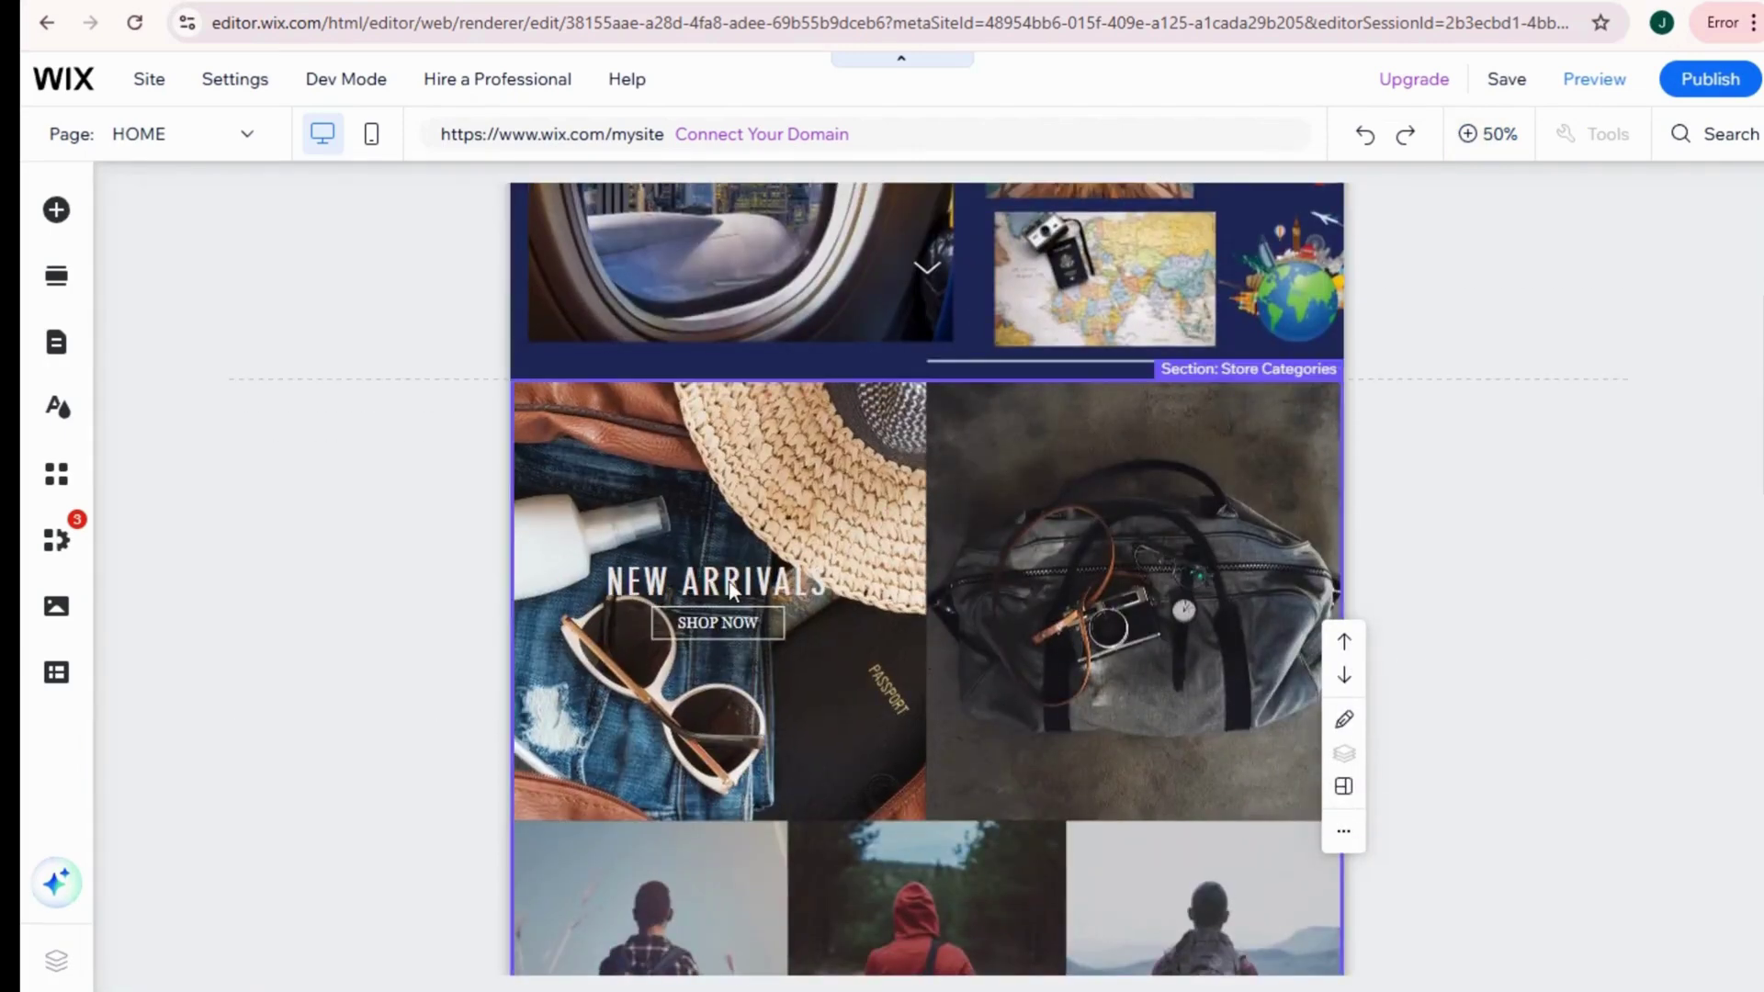
{"action": "left_click", "coordinate": [731, 588]}
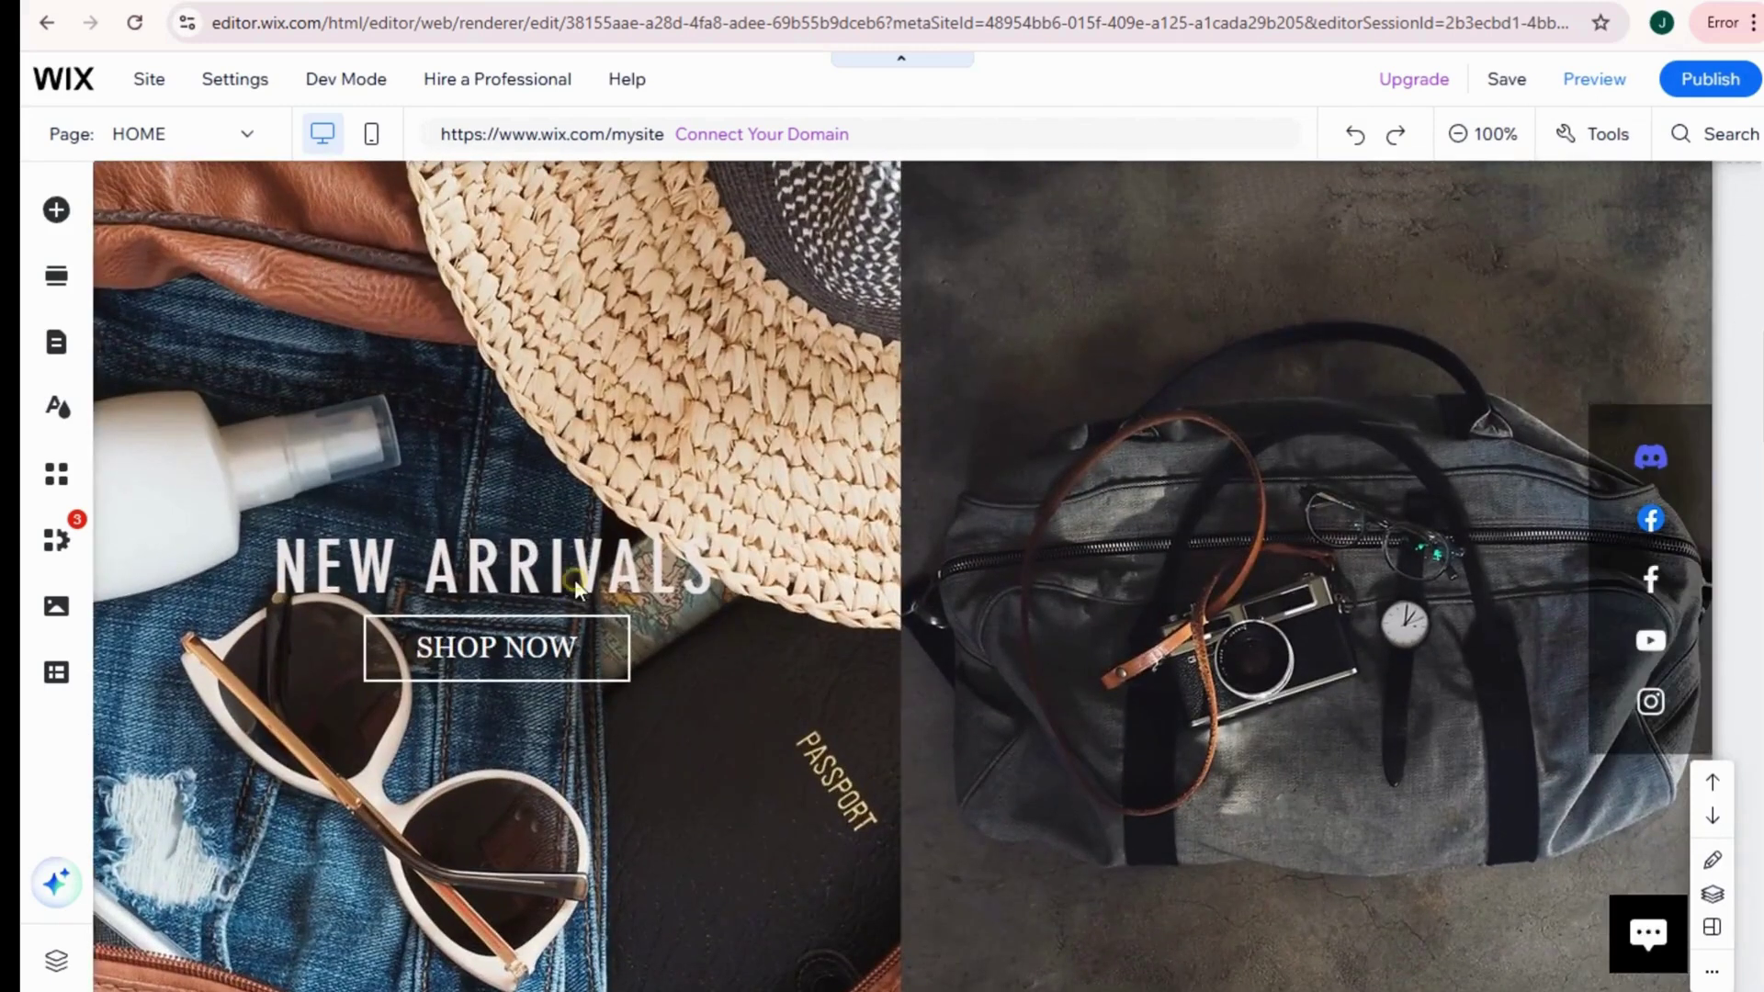
Step: Change the text of the SHOP NOW button under the New Arrivals title to "ADD TO CART"
{"action": "left_click", "coordinate": [575, 579]}
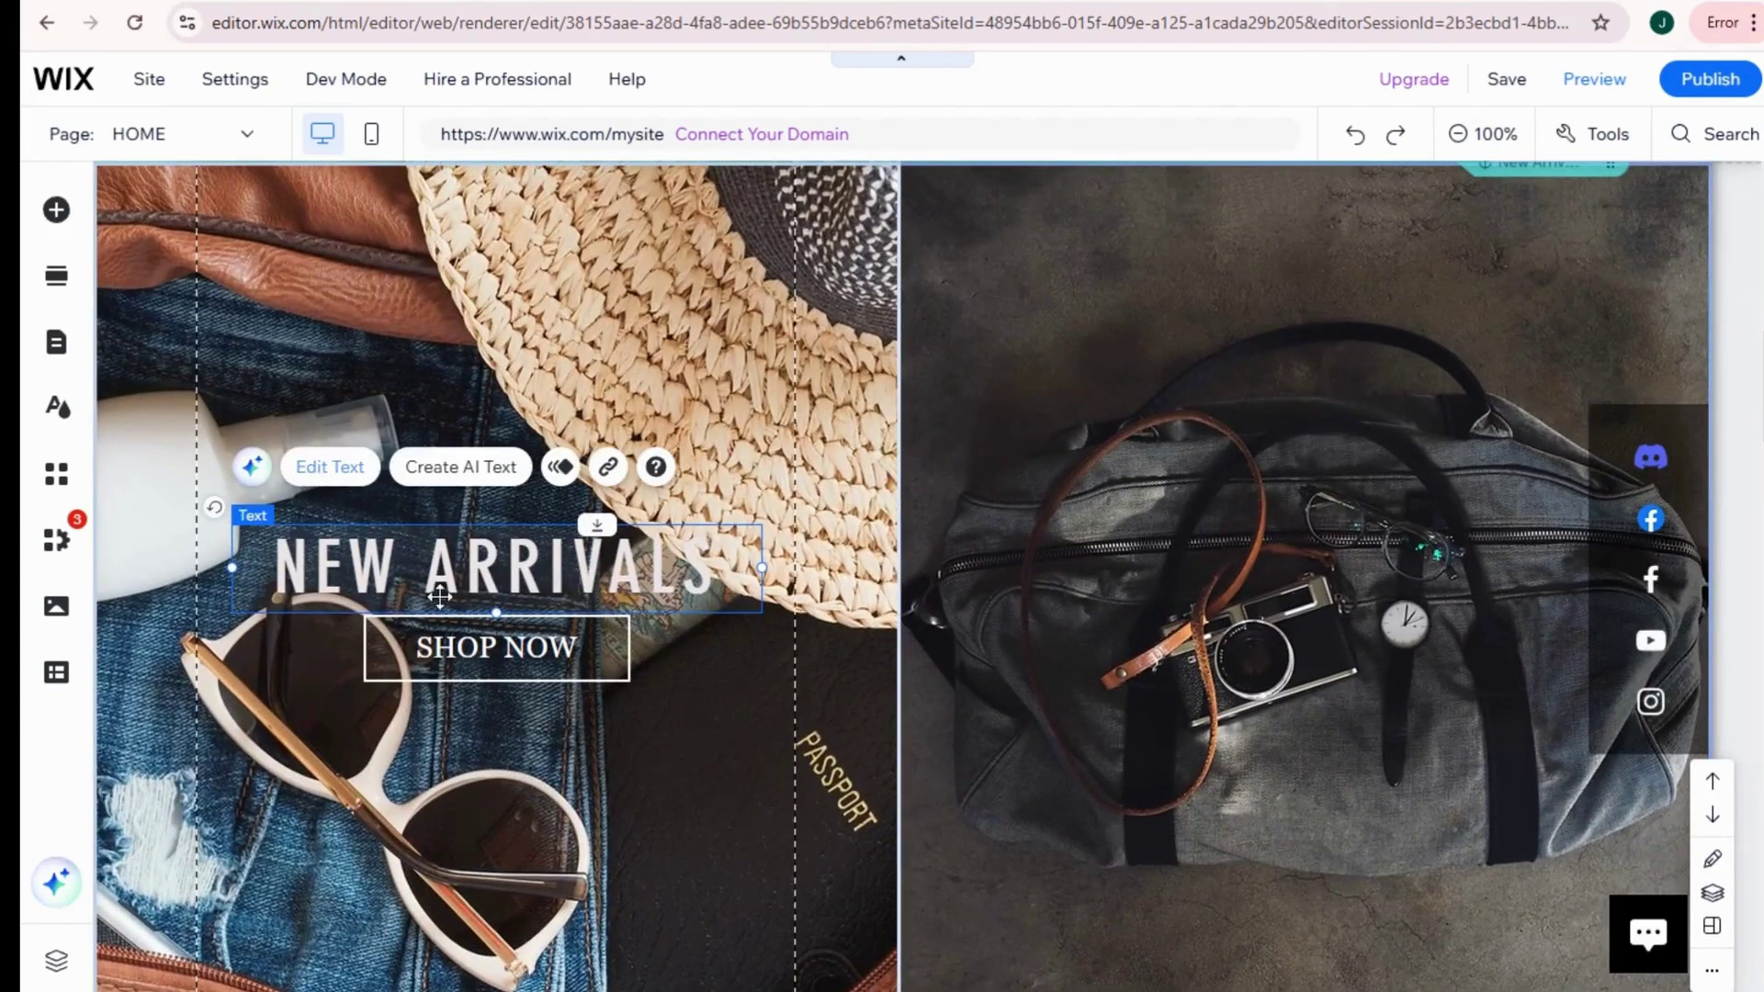
{"action": "left_click", "coordinate": [468, 662]}
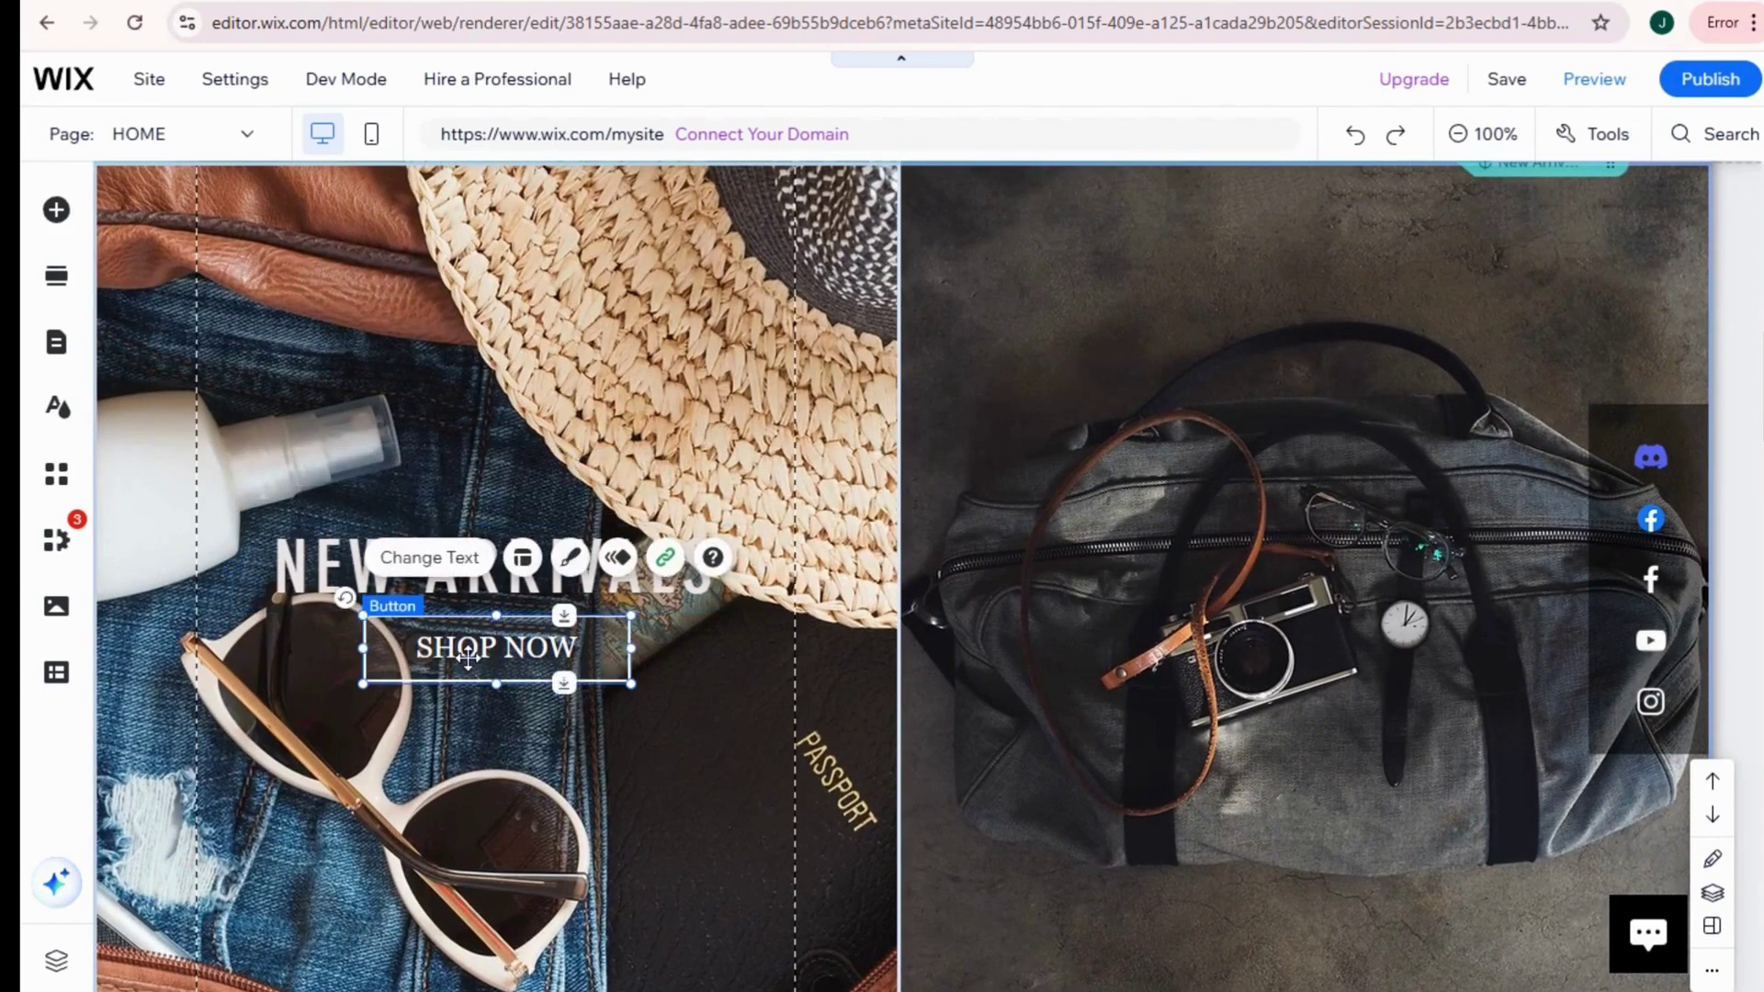
{"action": "left_click", "coordinate": [445, 577]}
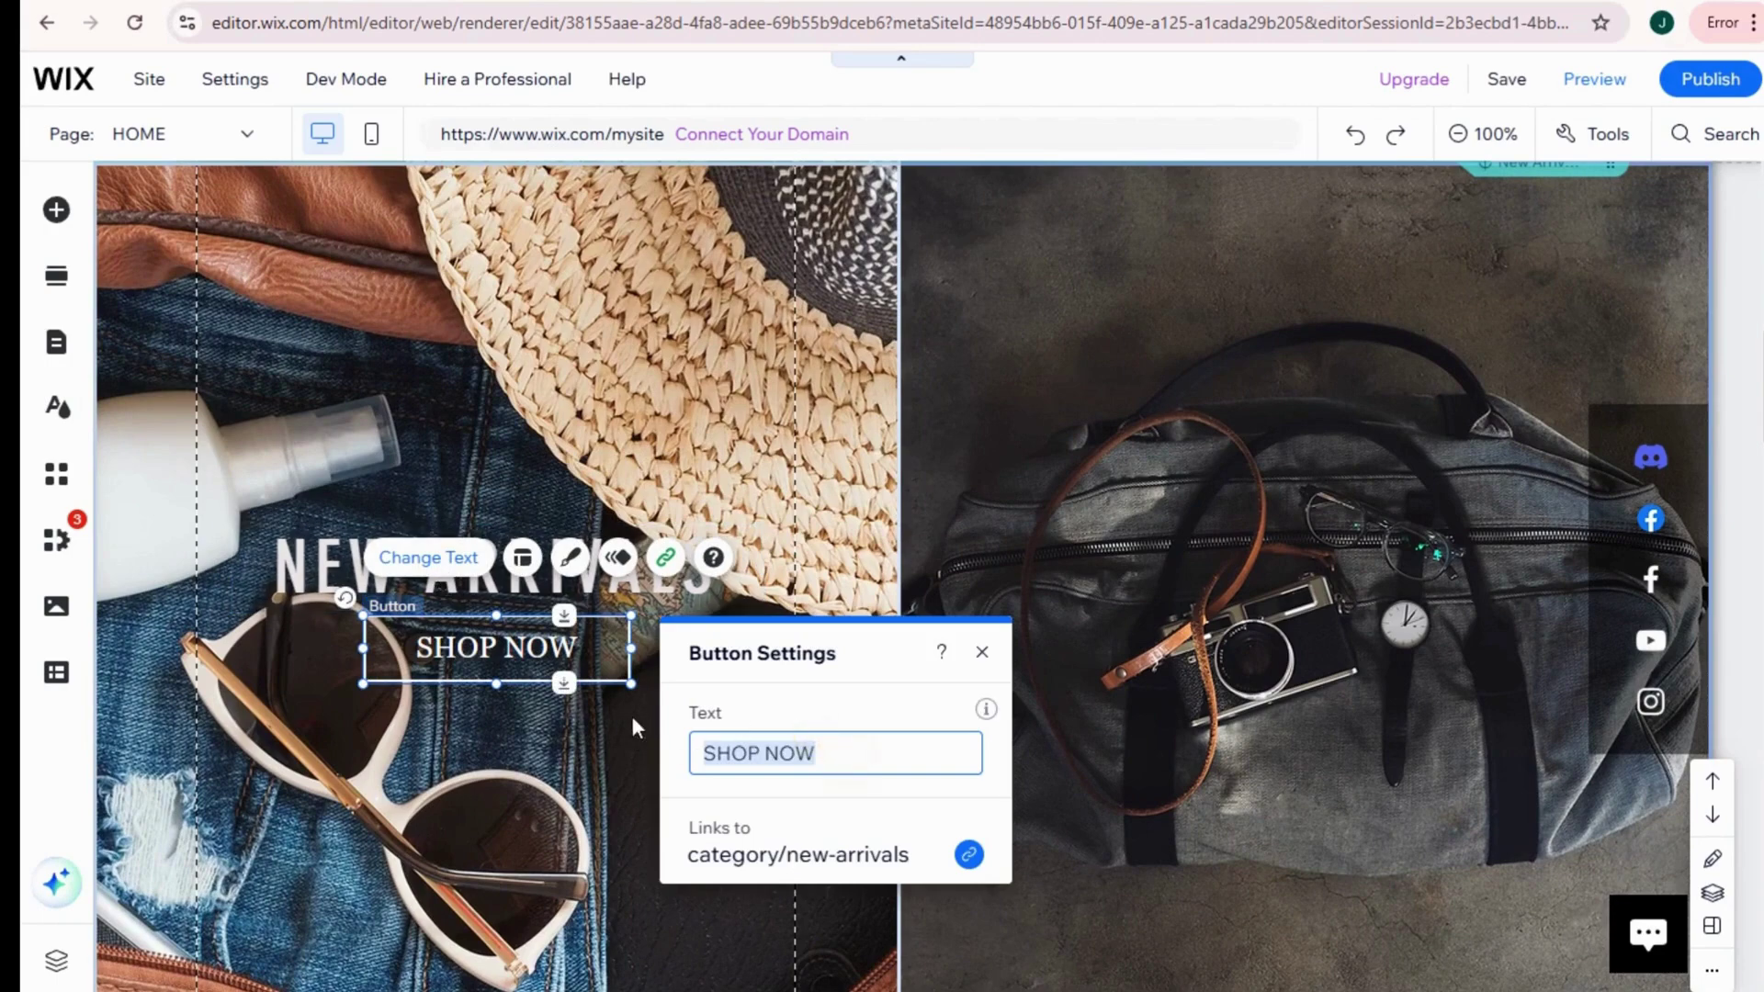
{"action": "left_click", "coordinate": [767, 752]}
{"action": "left_click_drag", "start_coordinate": [818, 750], "coordinate": [699, 735]}
{"action": "left_click", "coordinate": [723, 740]}
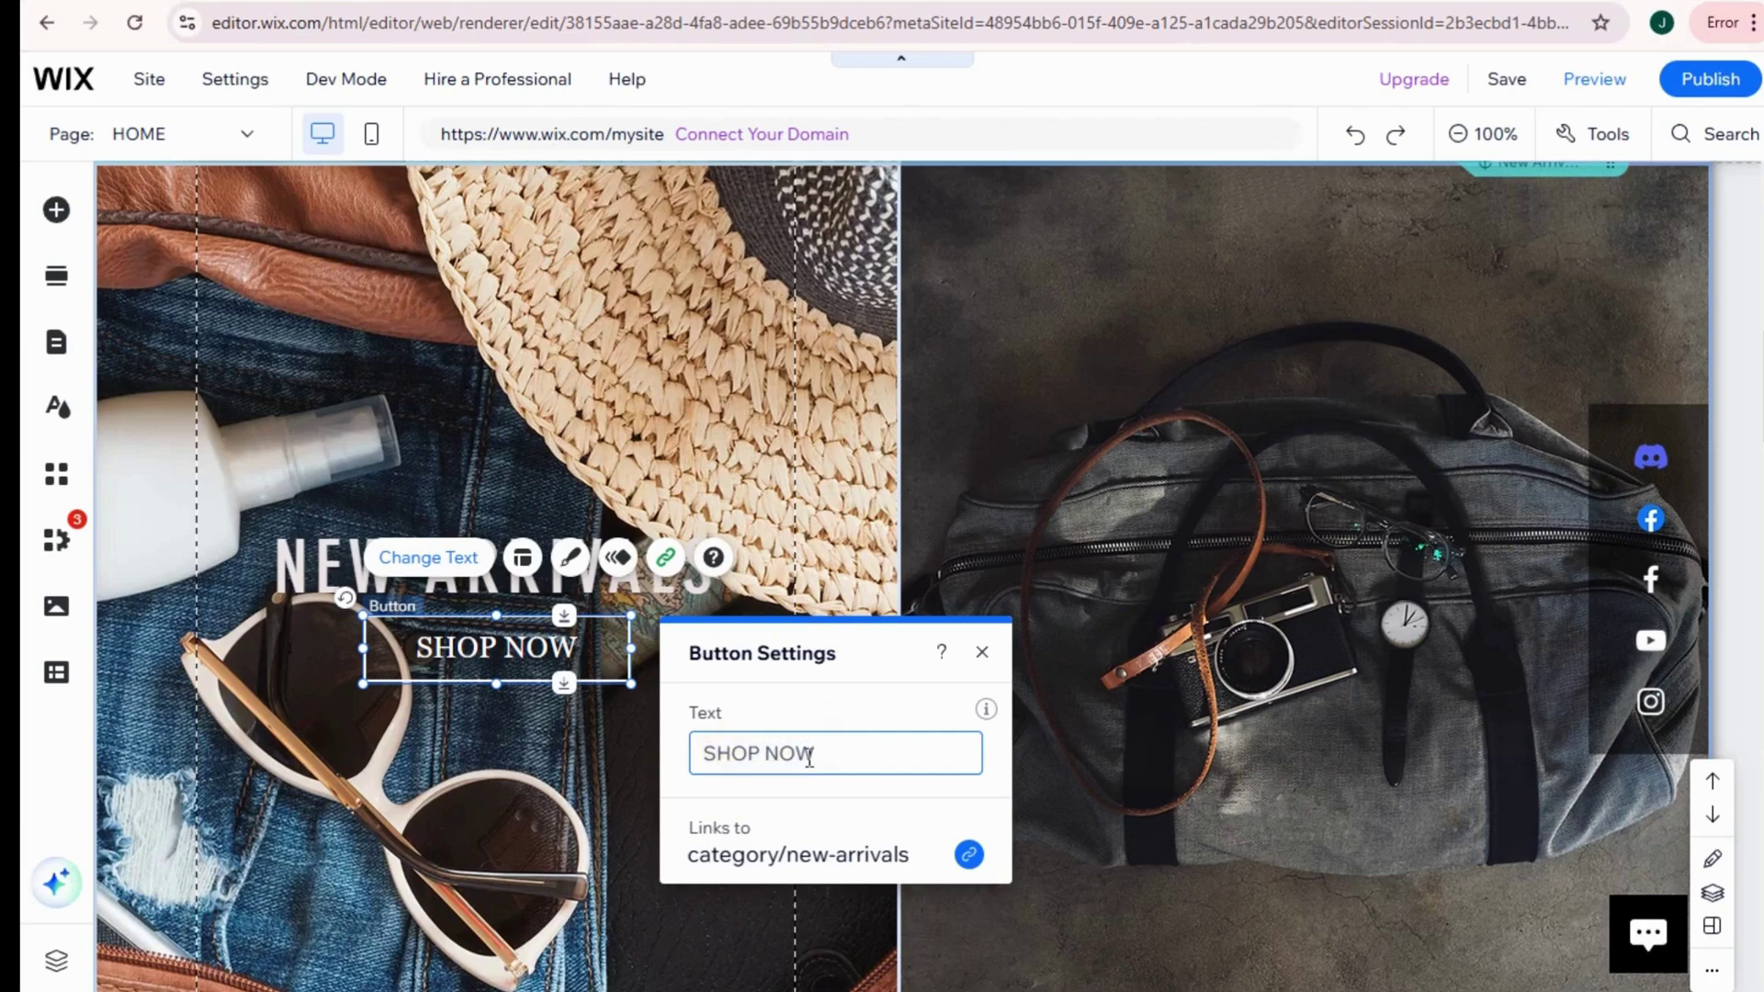
{"action": "triple_click", "coordinate": [808, 755]}
{"action": "left_click", "coordinate": [809, 757]}
{"action": "triple_click", "coordinate": [854, 757]}
{"action": "type", "text": "ADD TO CART"}
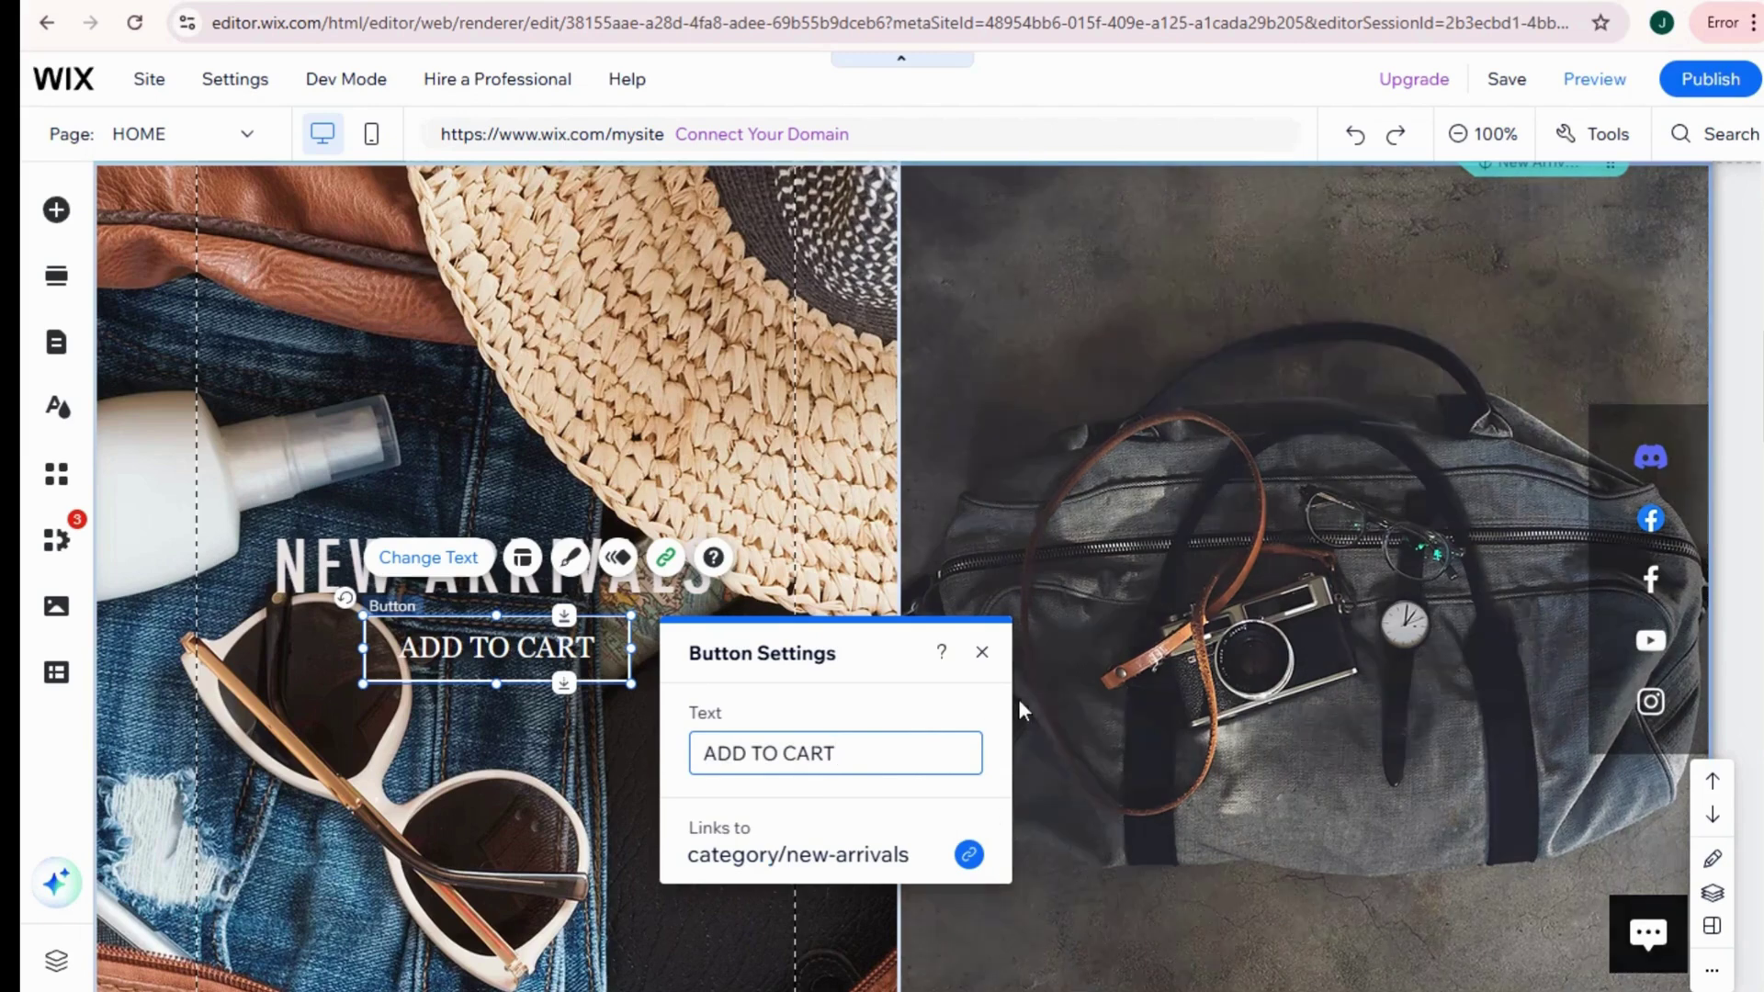
{"action": "left_click", "coordinate": [982, 653]}
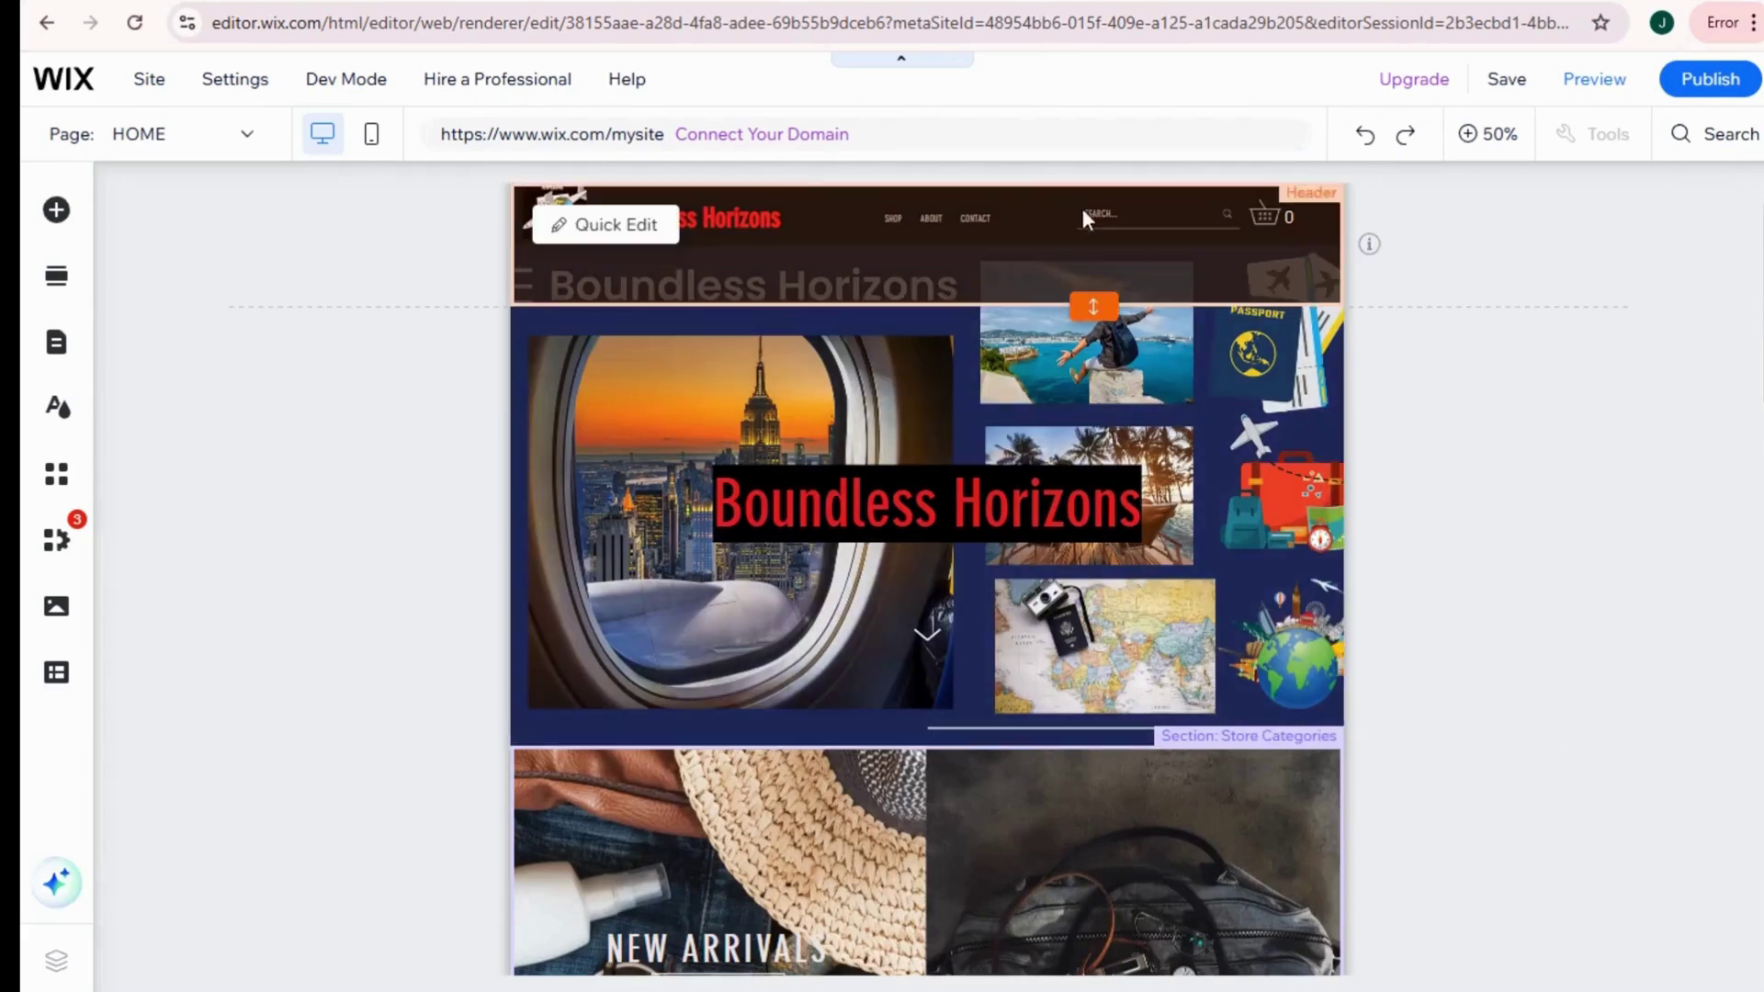
Step: Open the settings of the Wix Pro Gallery below the New Arrivals columns
{"action": "scroll", "coordinate": [1100, 593], "scroll_direction": "down", "scroll_amount": 5}
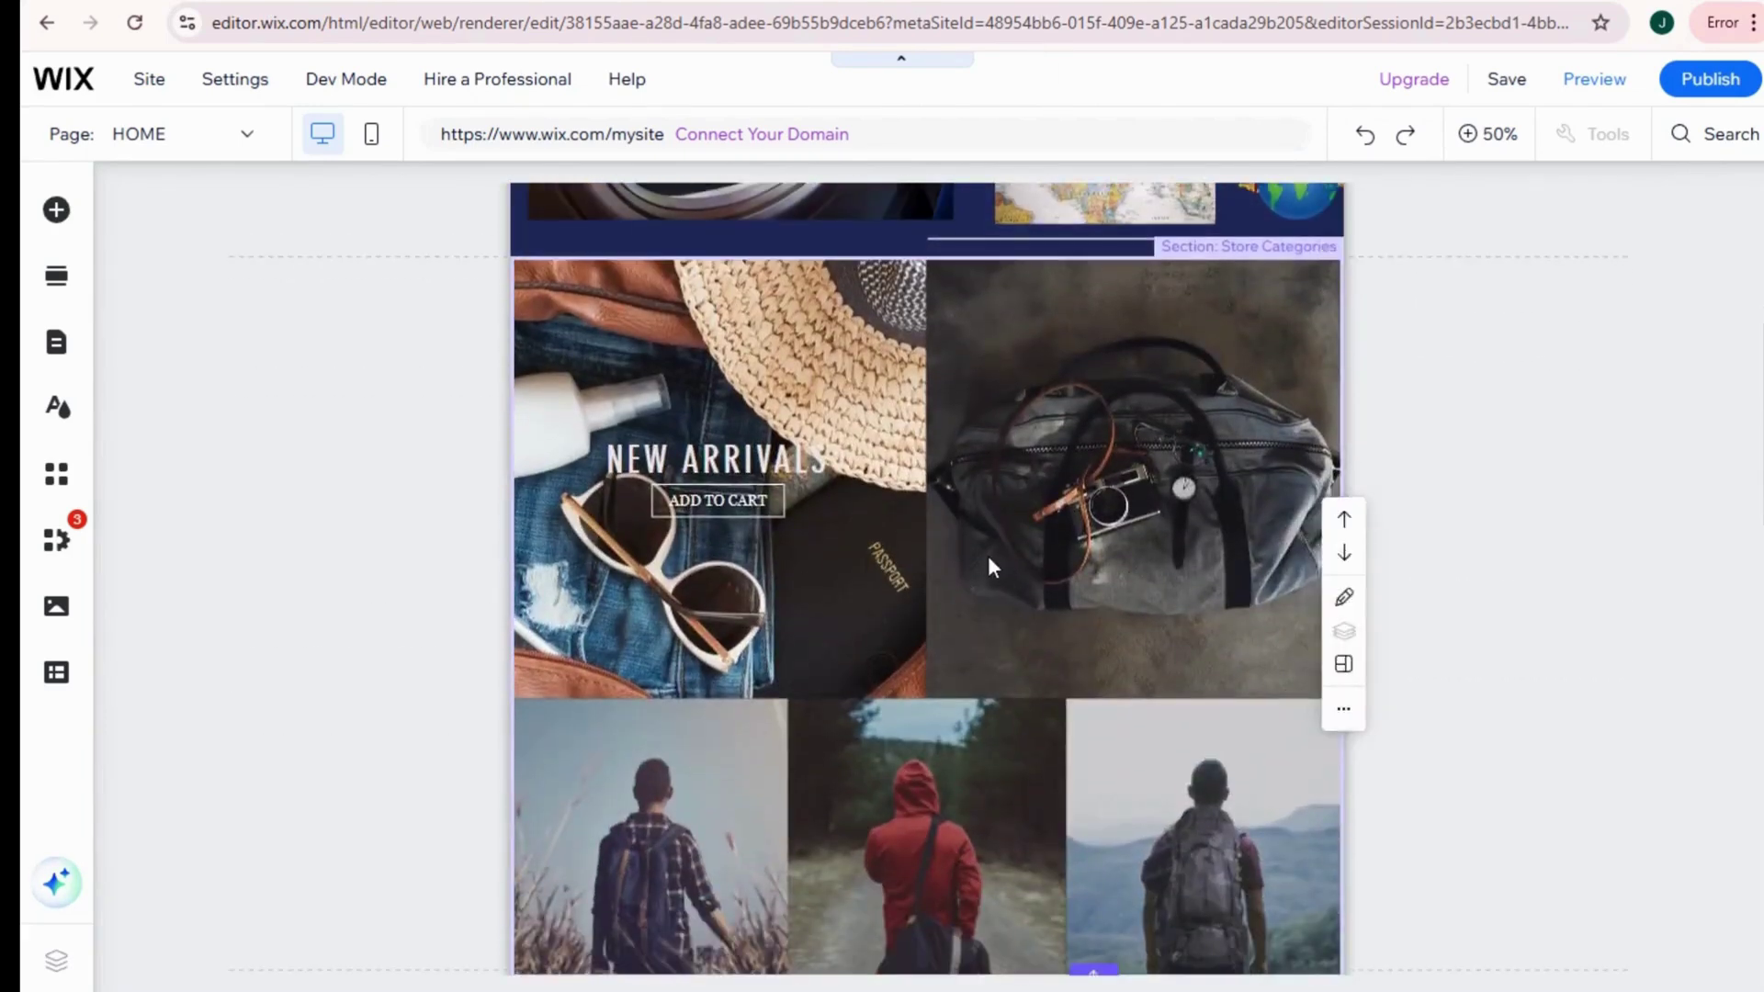
{"action": "scroll", "coordinate": [988, 567], "scroll_direction": "down", "scroll_amount": 3}
{"action": "left_click", "coordinate": [1056, 561]}
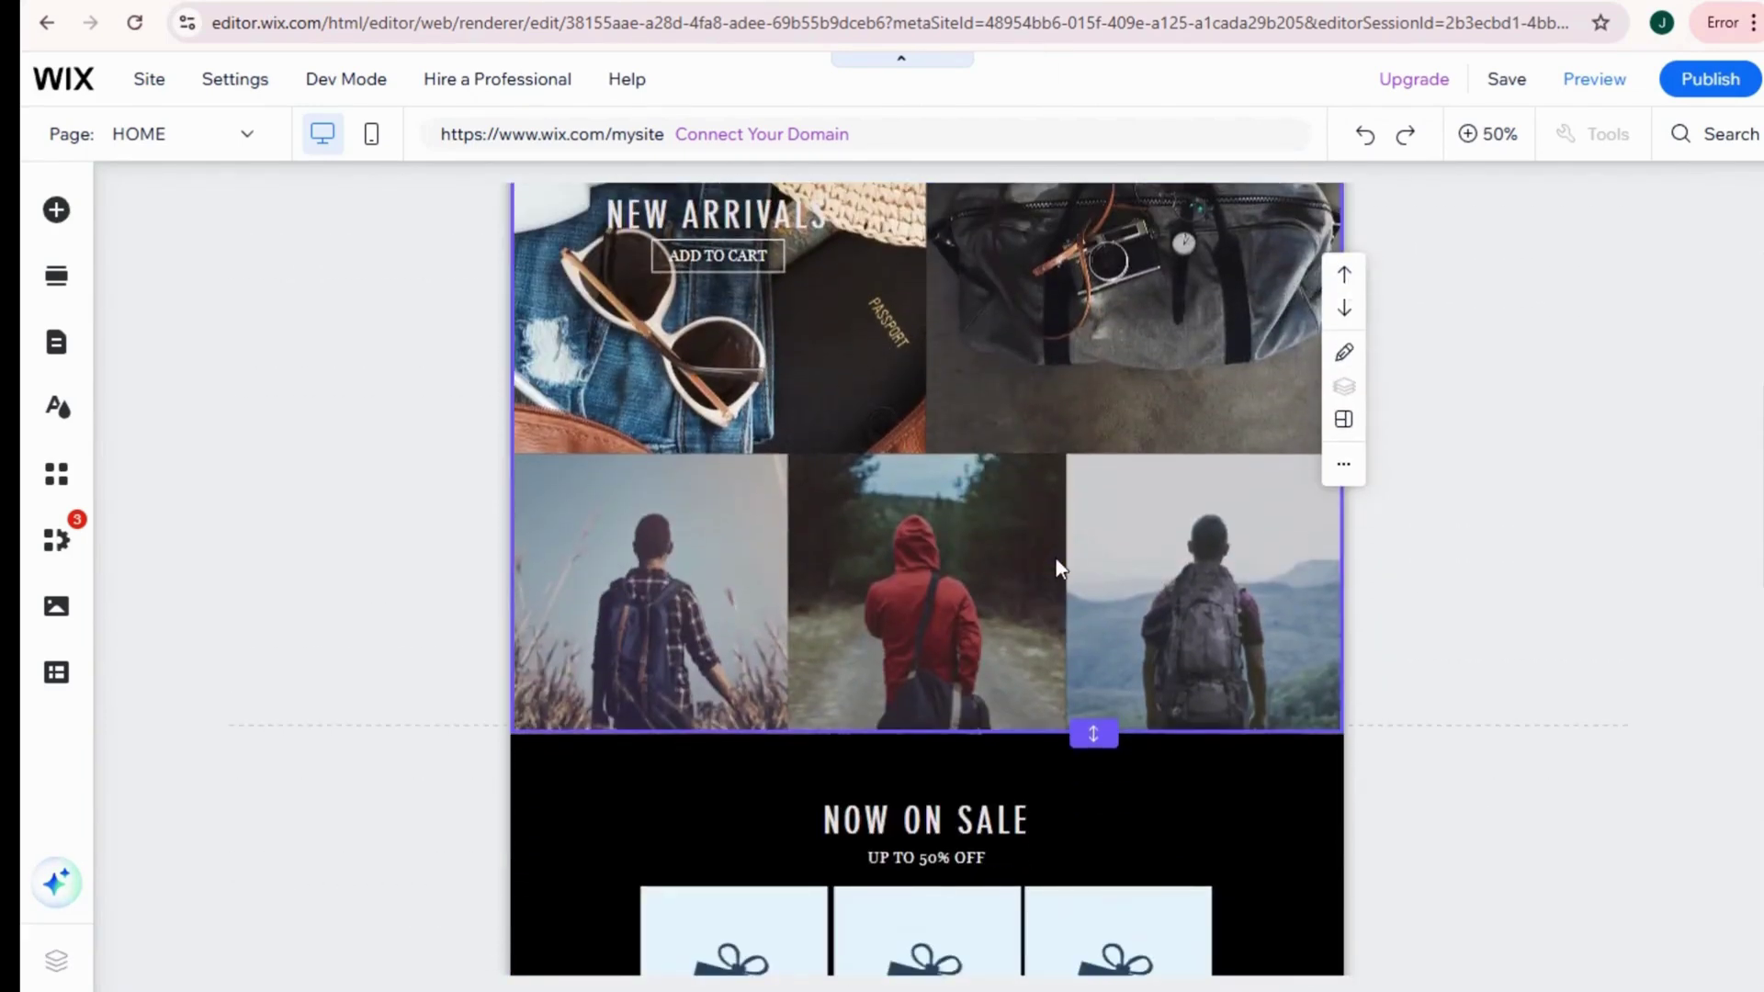
{"action": "left_click", "coordinate": [1056, 561]}
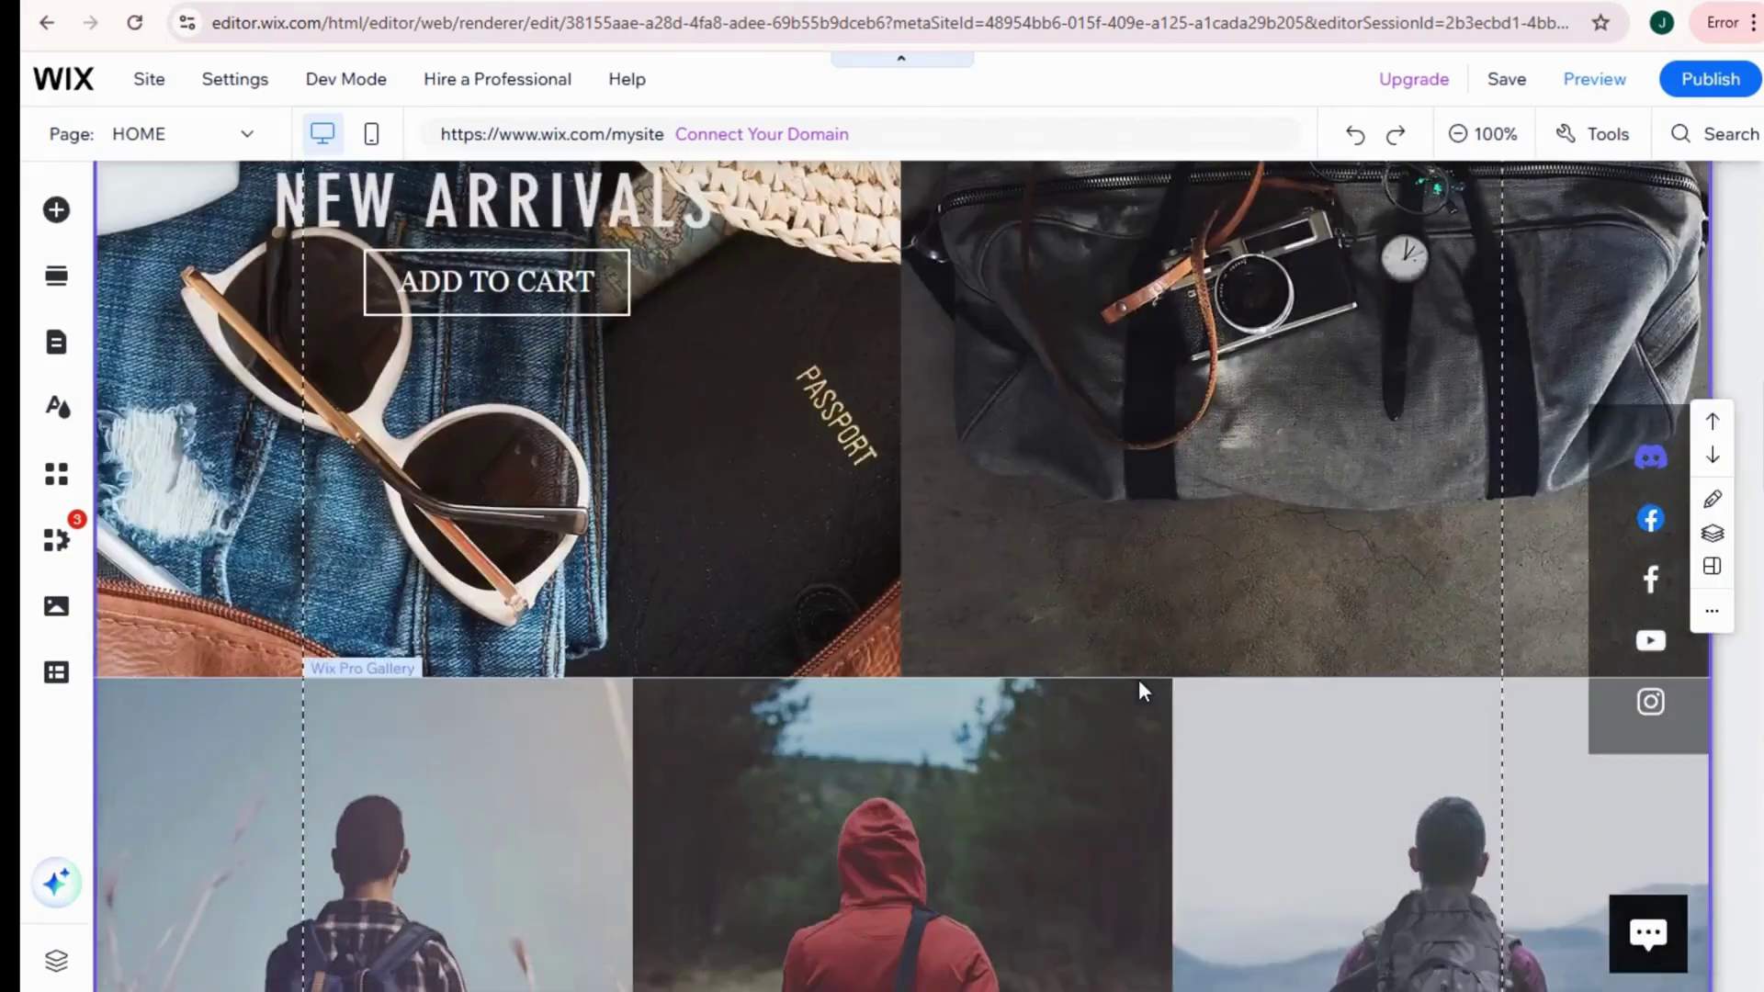
{"action": "scroll", "coordinate": [653, 640], "scroll_direction": "down", "scroll_amount": 3}
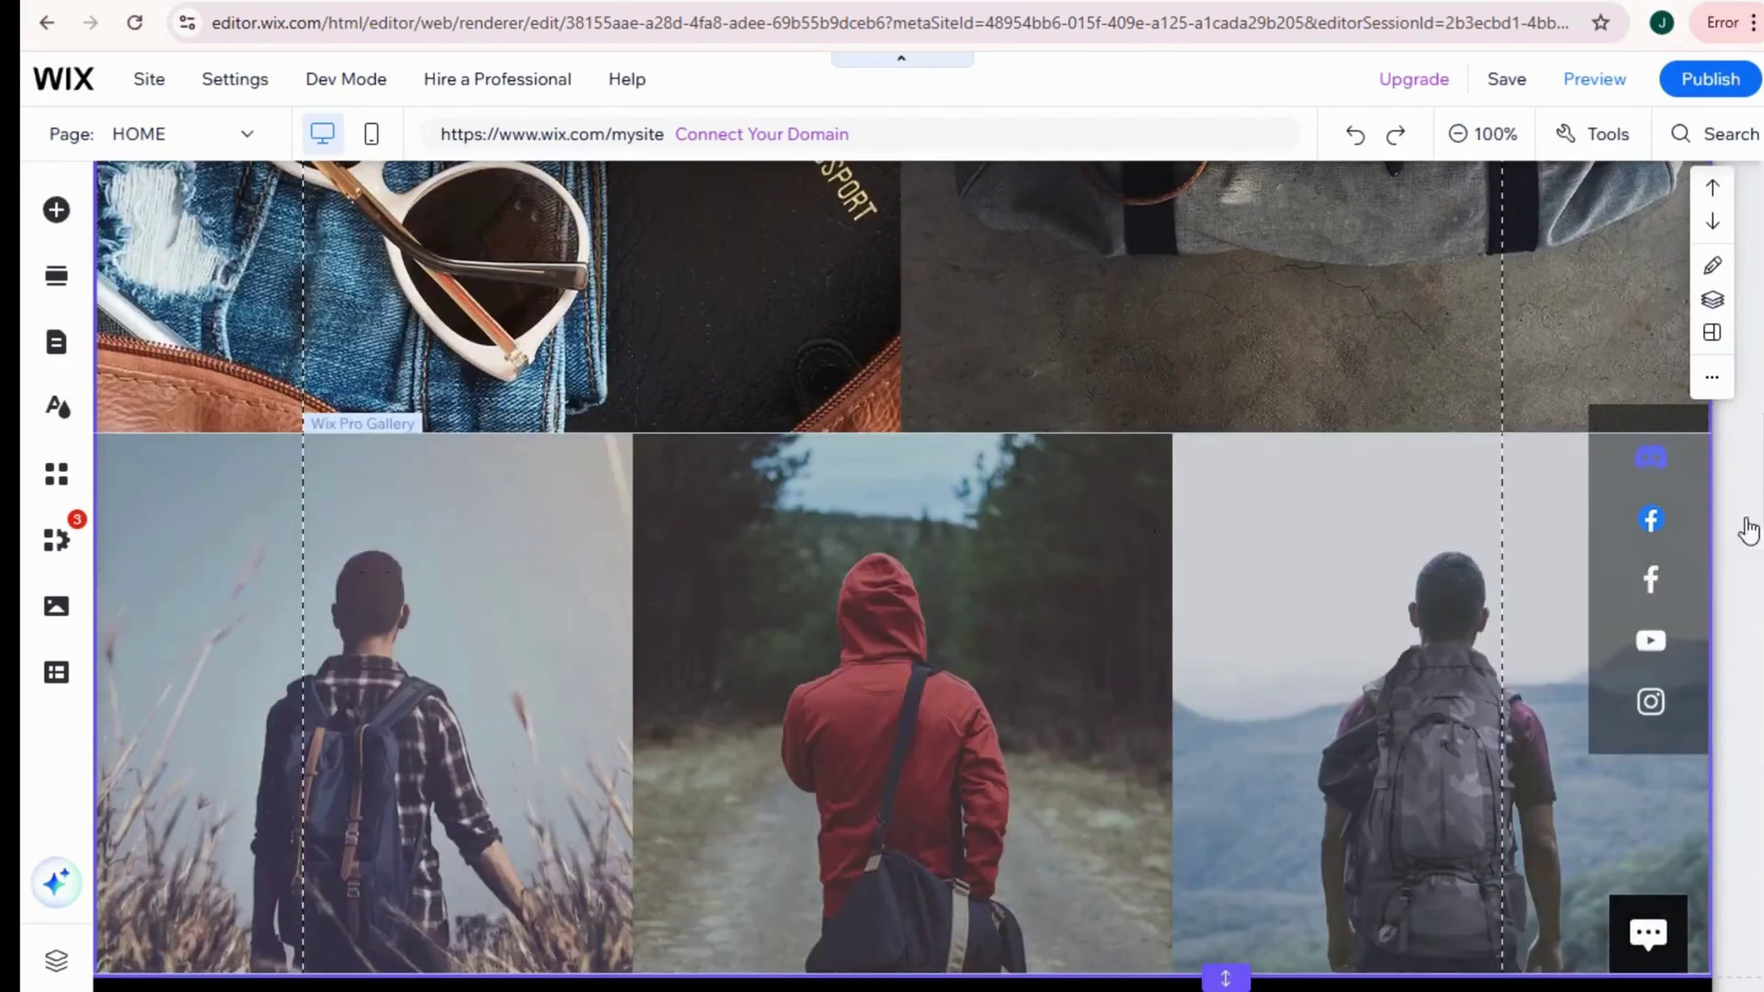
{"action": "left_click", "coordinate": [117, 487]}
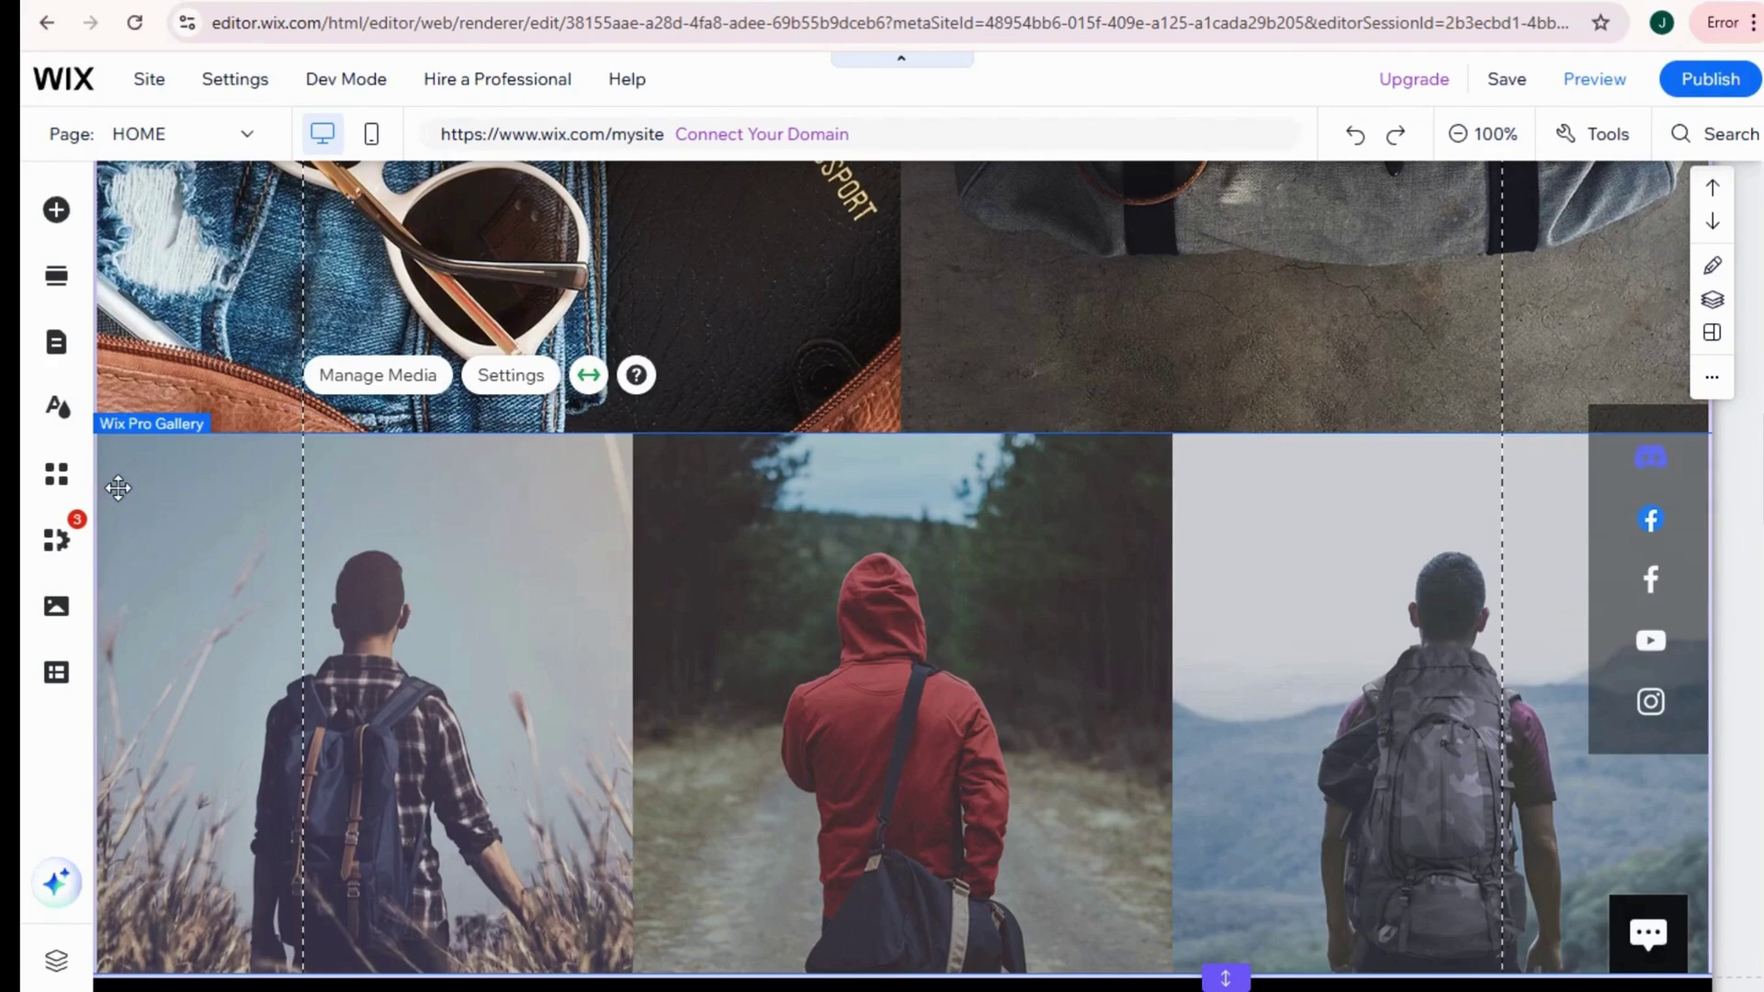
{"action": "left_click", "coordinate": [928, 540]}
{"action": "left_click", "coordinate": [510, 374]}
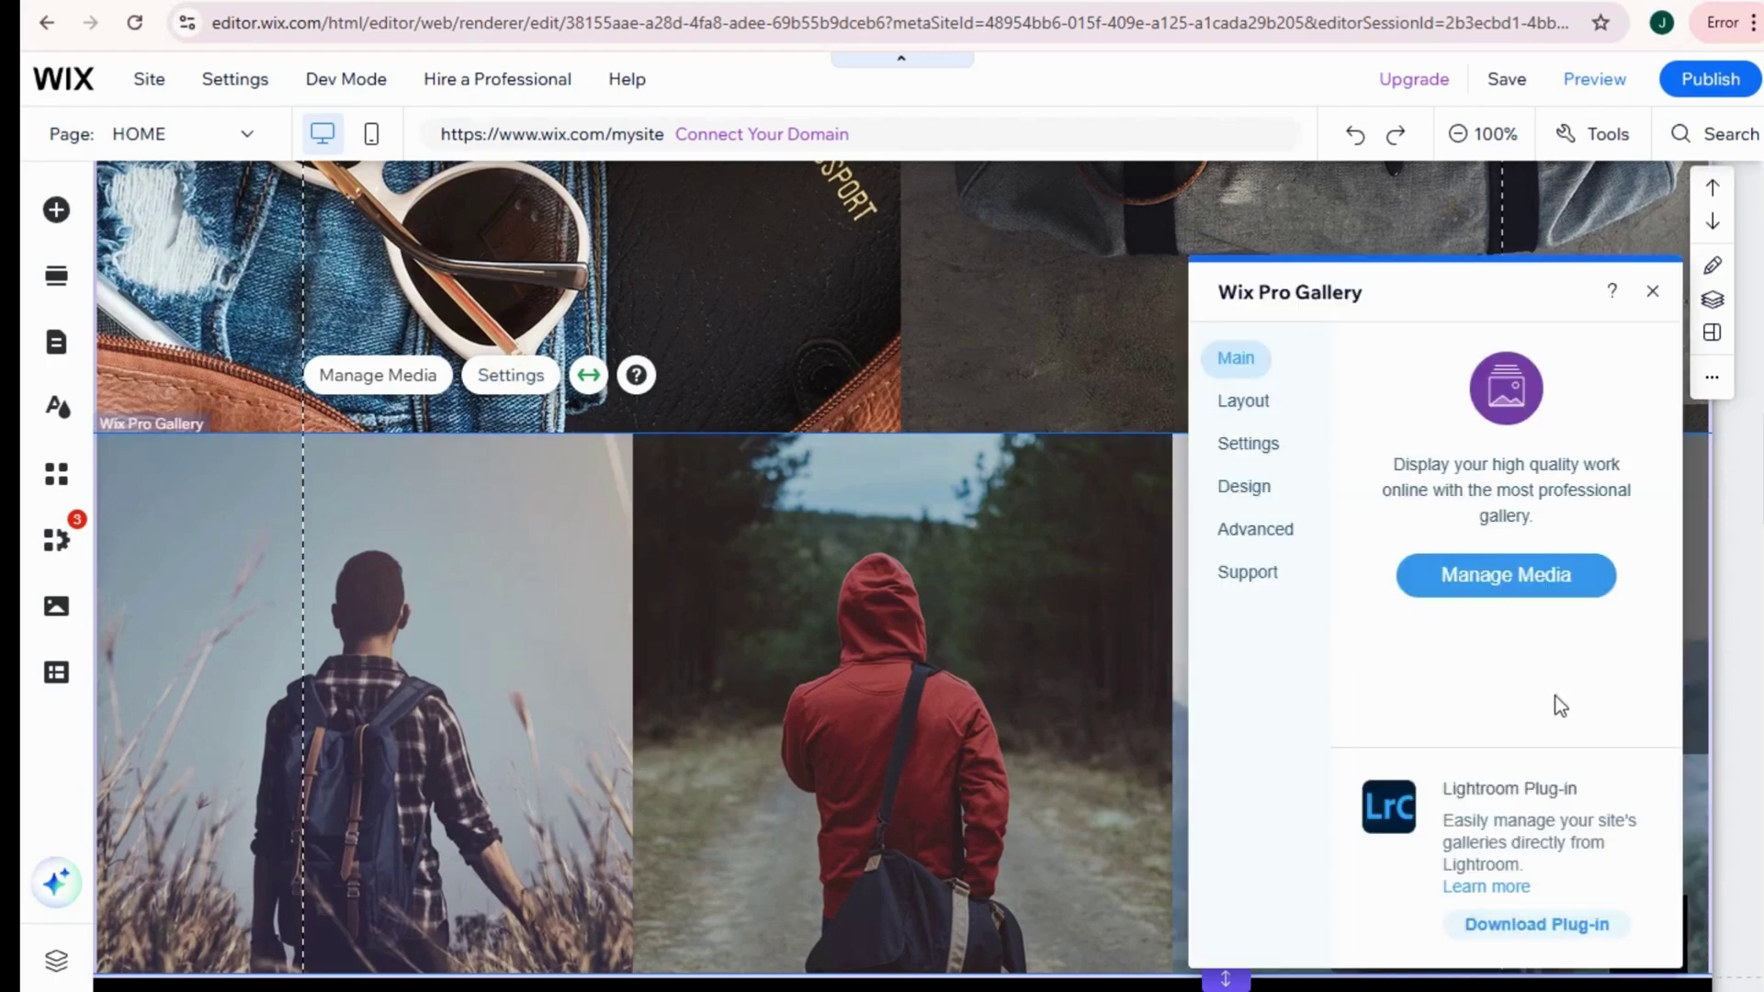
Step: Examine the gallery's Settings, Design and Advanced options, including the video and advanced image settings
{"action": "left_click", "coordinate": [1248, 450]}
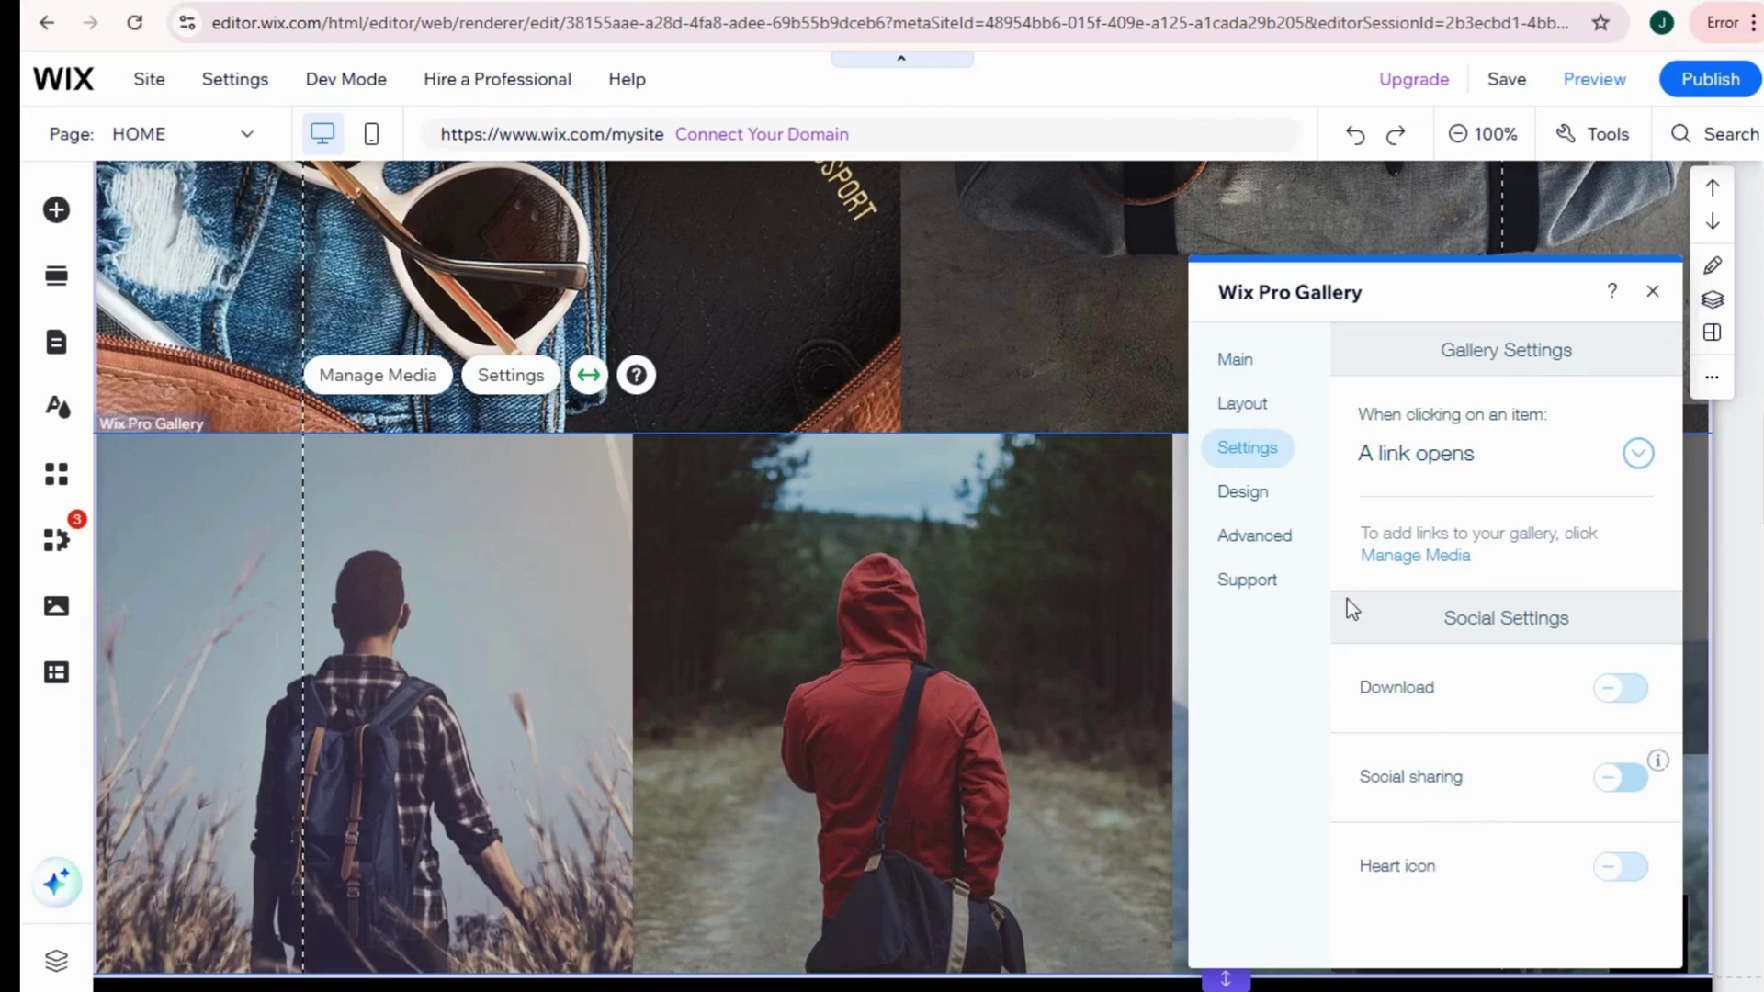
{"action": "left_click", "coordinate": [1266, 505]}
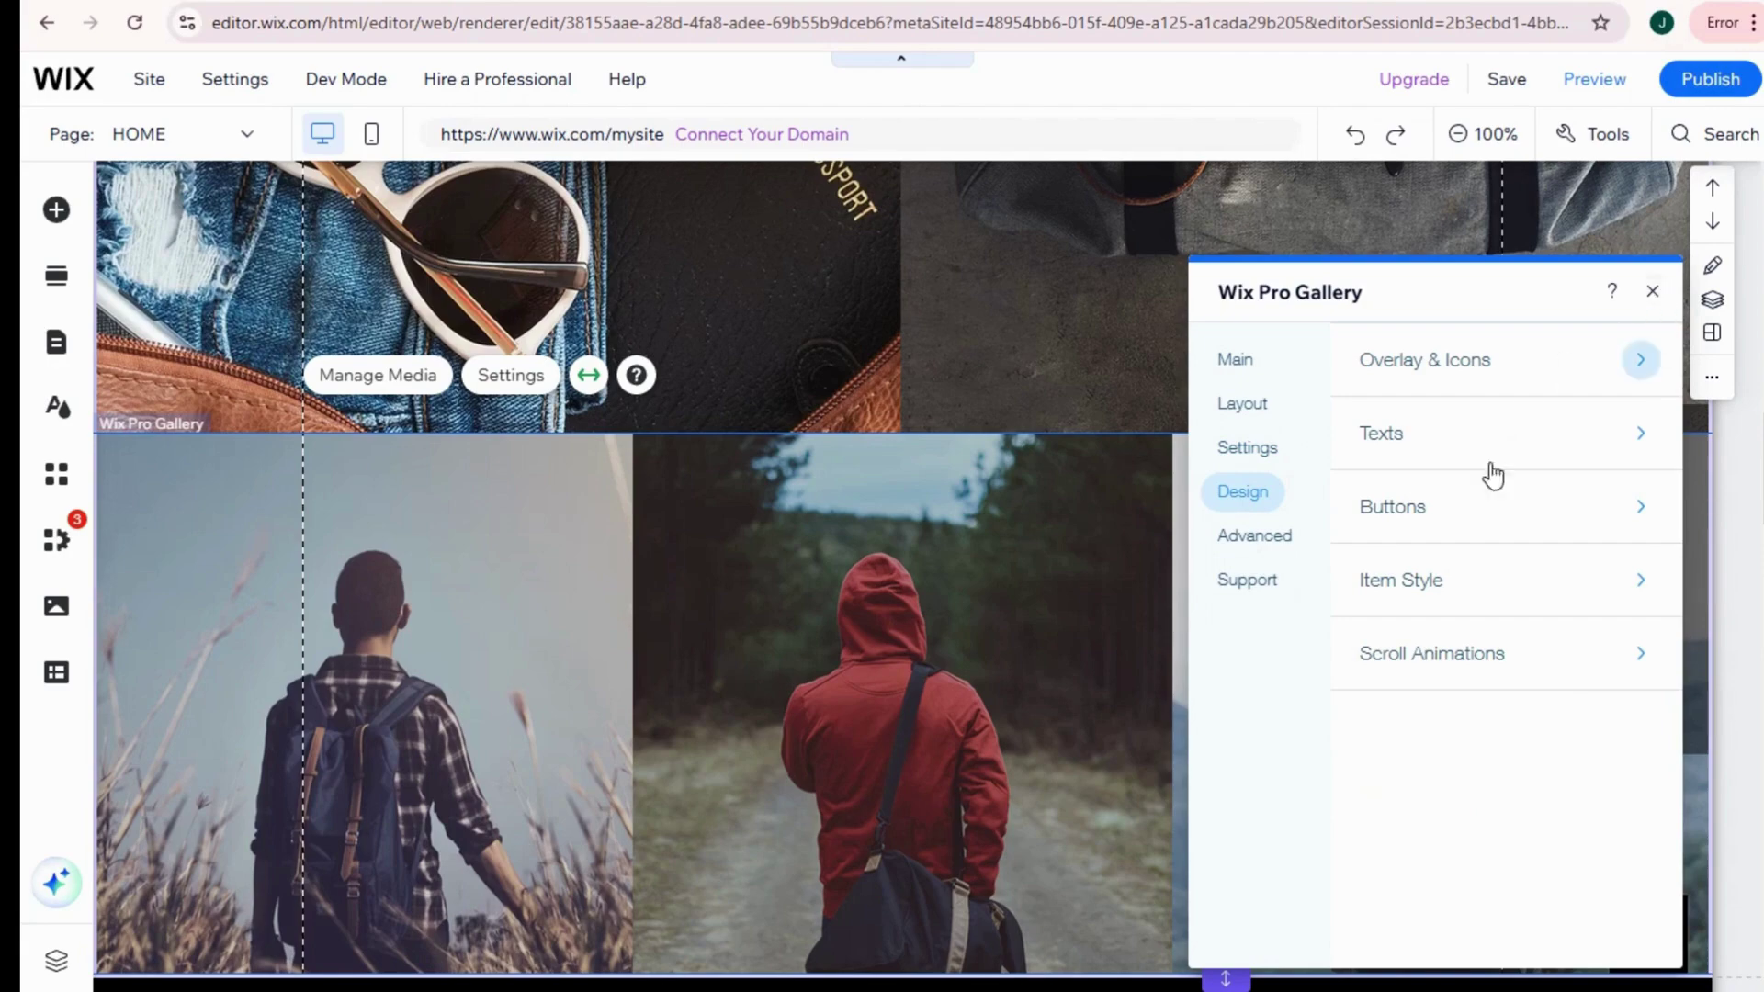
{"action": "left_click", "coordinate": [1255, 535]}
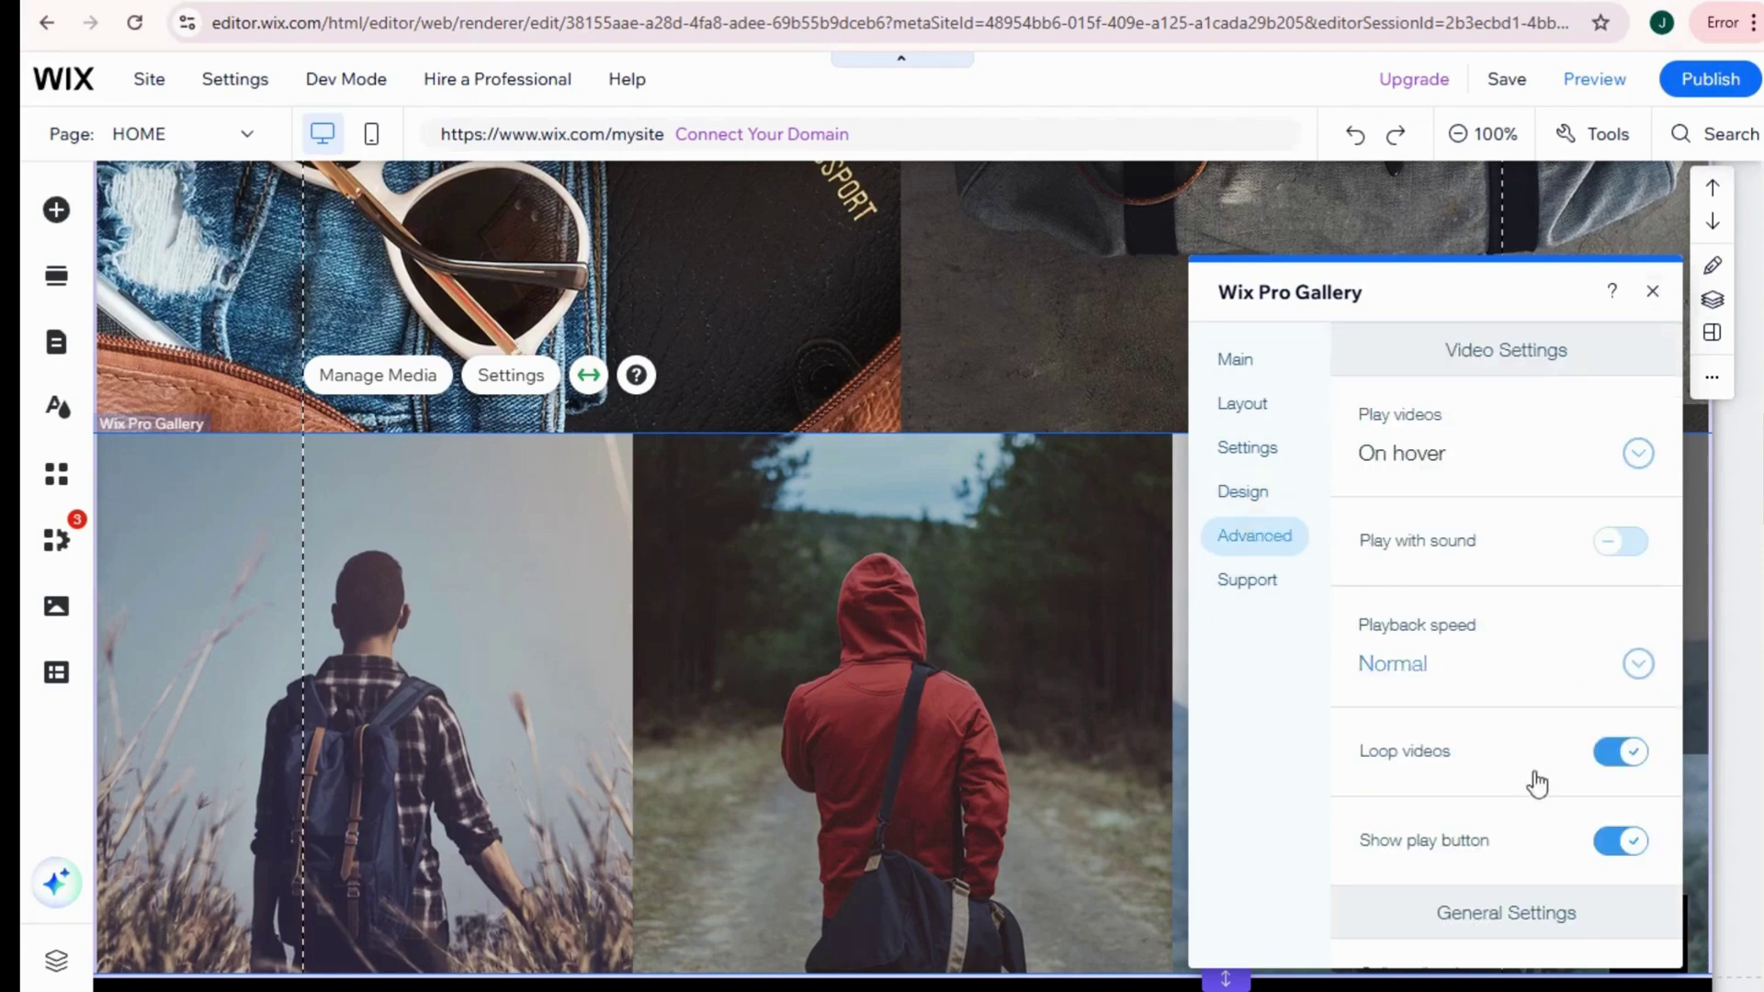
{"action": "scroll", "coordinate": [1537, 782], "scroll_direction": "down", "scroll_amount": 10}
{"action": "scroll", "coordinate": [1597, 355], "scroll_direction": "up", "scroll_amount": 2}
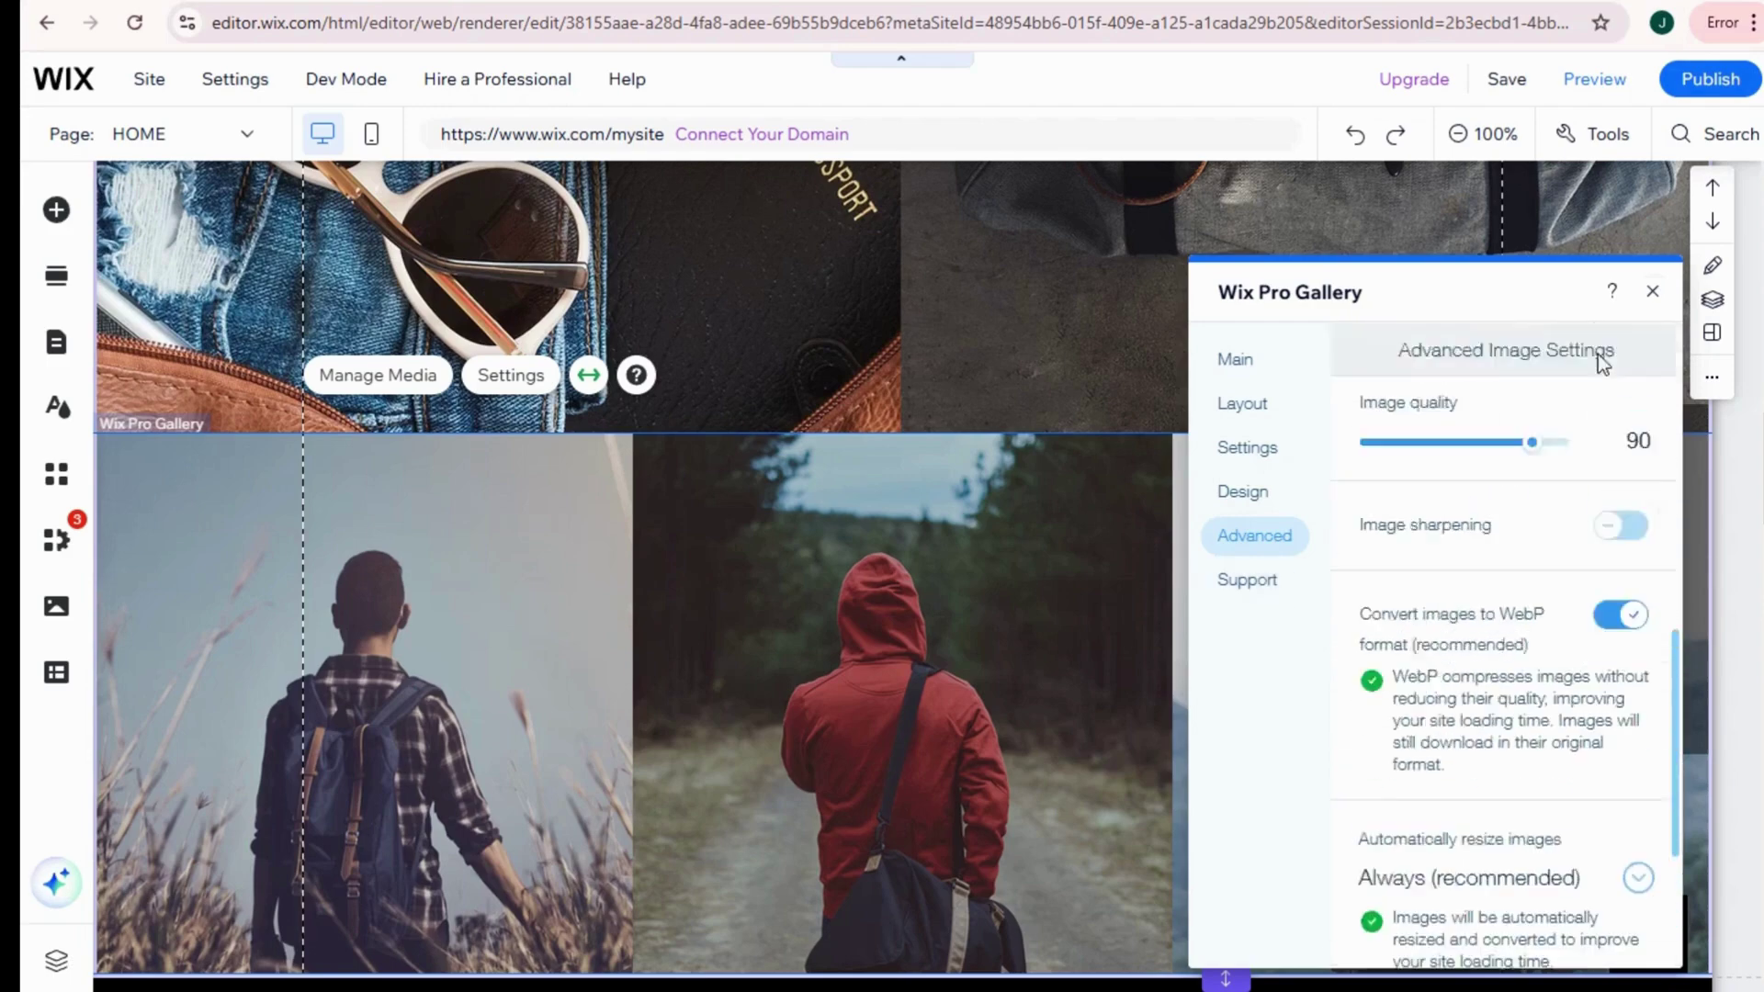
{"action": "scroll", "coordinate": [1596, 354], "scroll_direction": "up", "scroll_amount": 1}
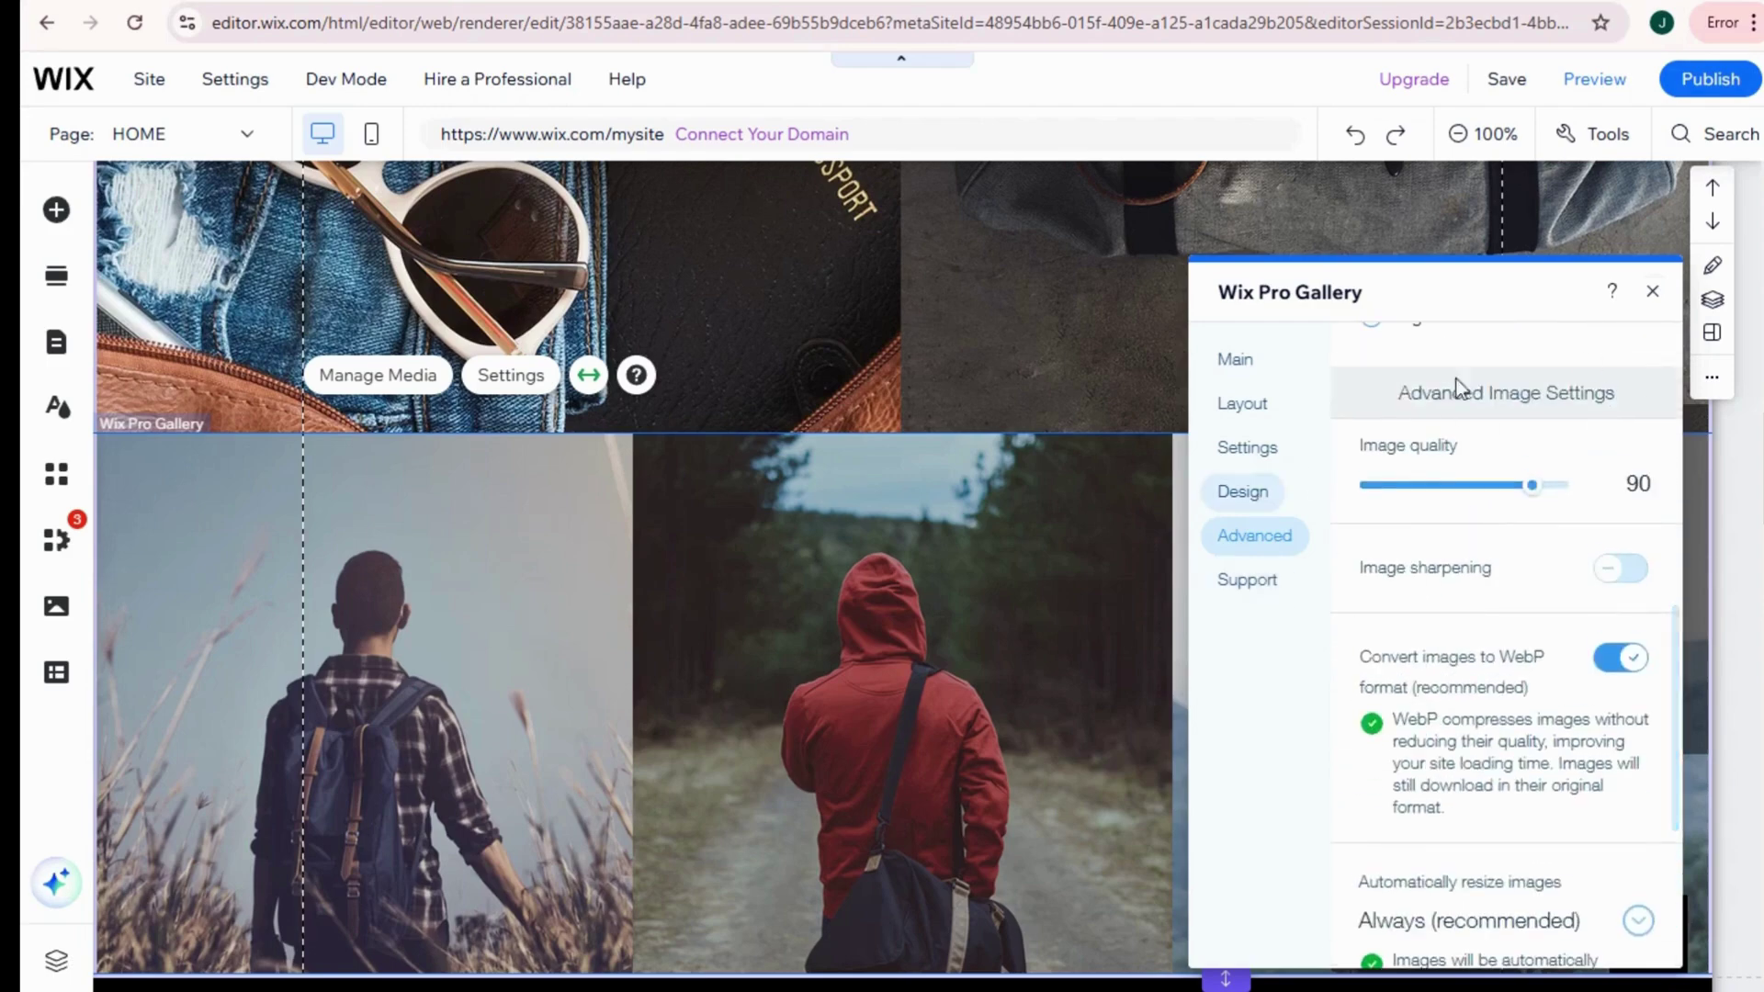
{"action": "left_click", "coordinate": [1651, 292]}
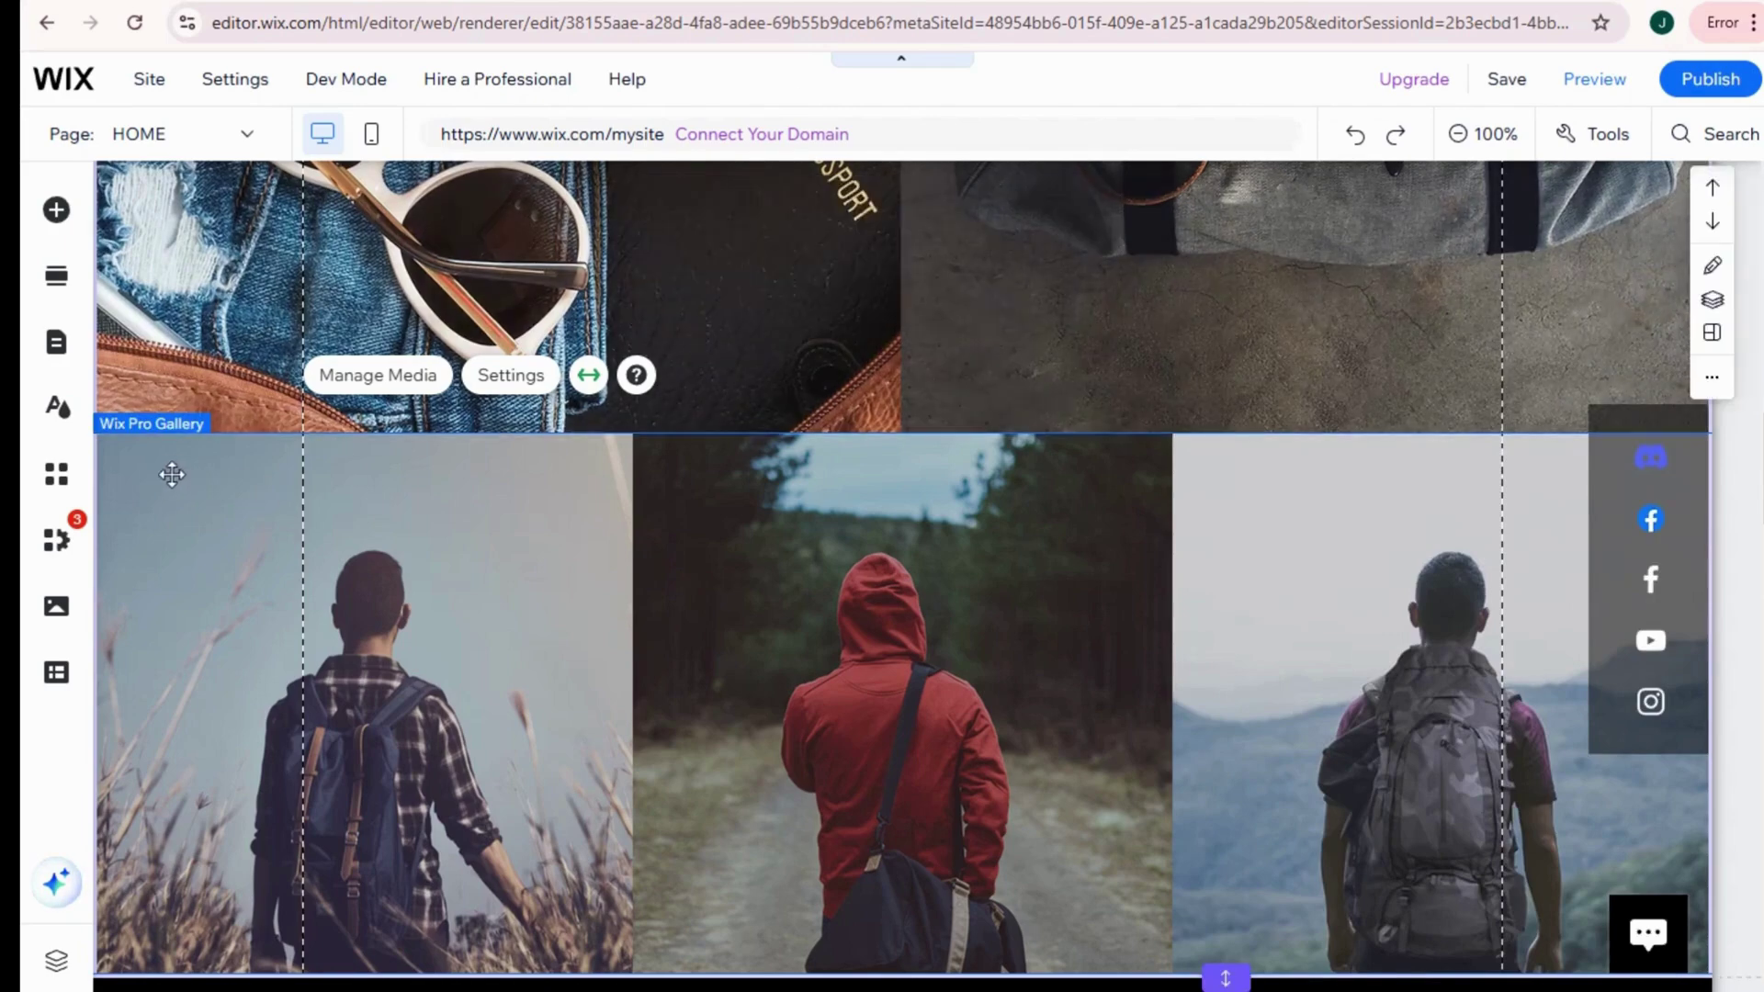
Step: Replace the first Wix Pro Gallery image with the old town street photo from the Wix media "travel" search
{"action": "left_click", "coordinate": [169, 489]}
{"action": "double_click", "coordinate": [169, 490]}
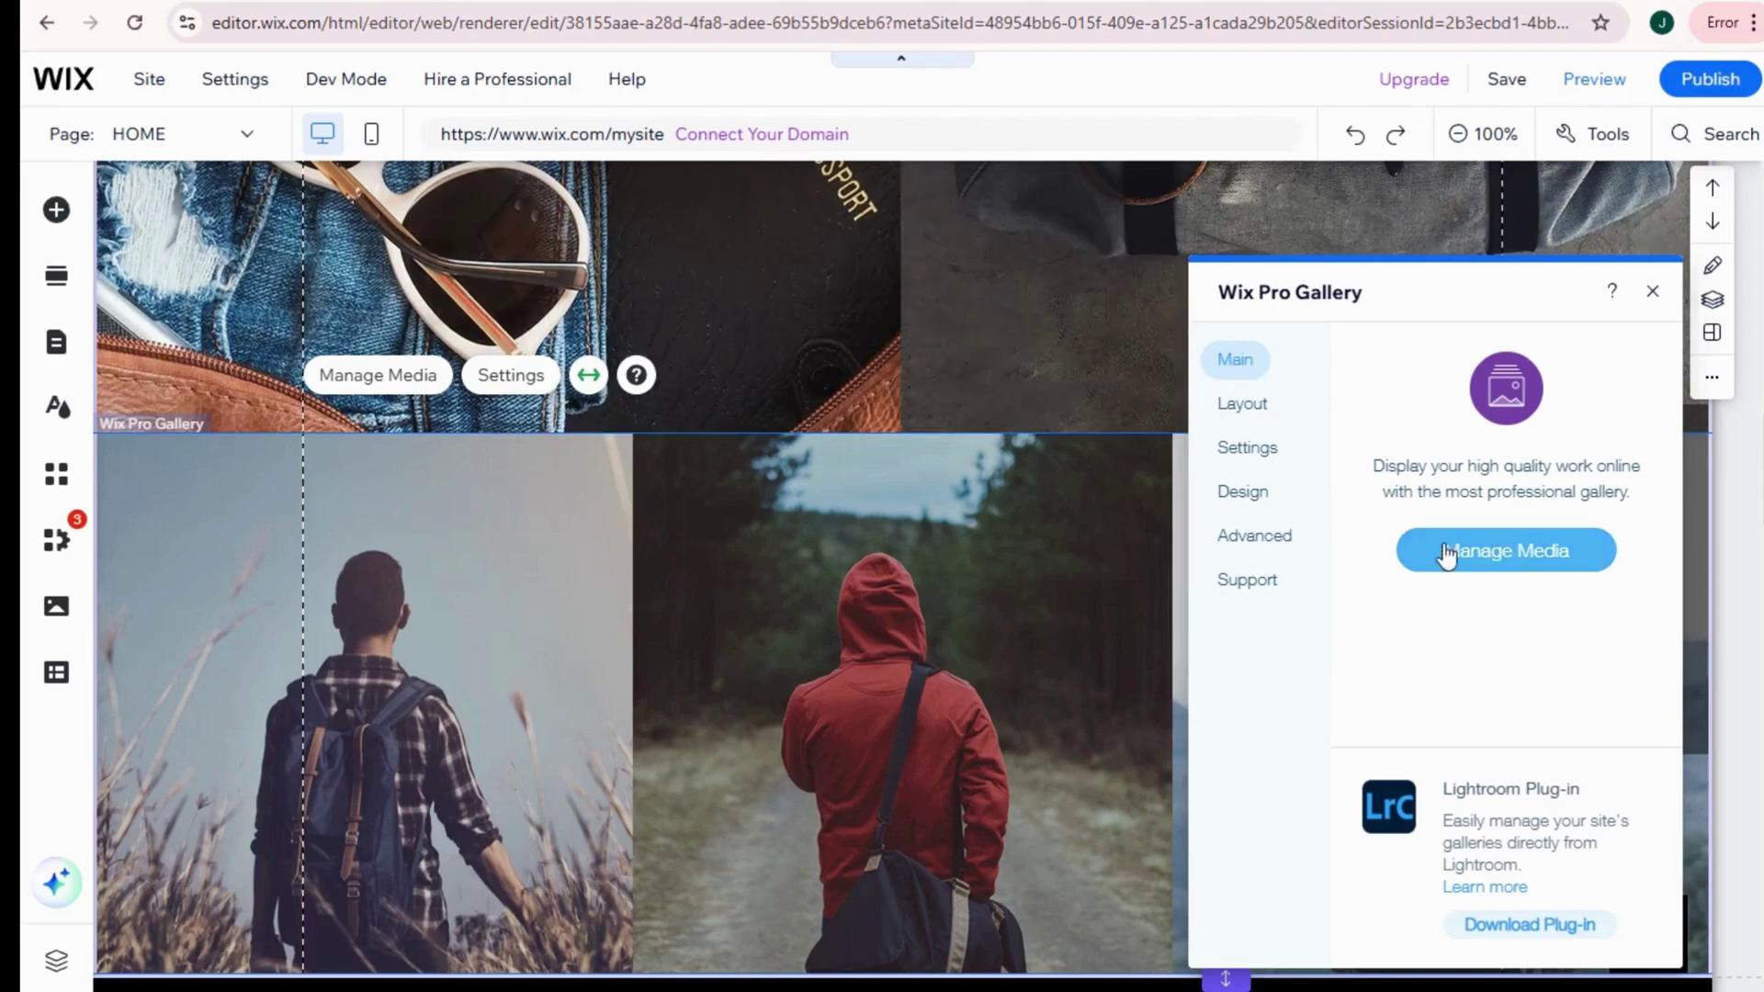
{"action": "left_click", "coordinate": [1487, 551]}
{"action": "left_click", "coordinate": [1485, 546]}
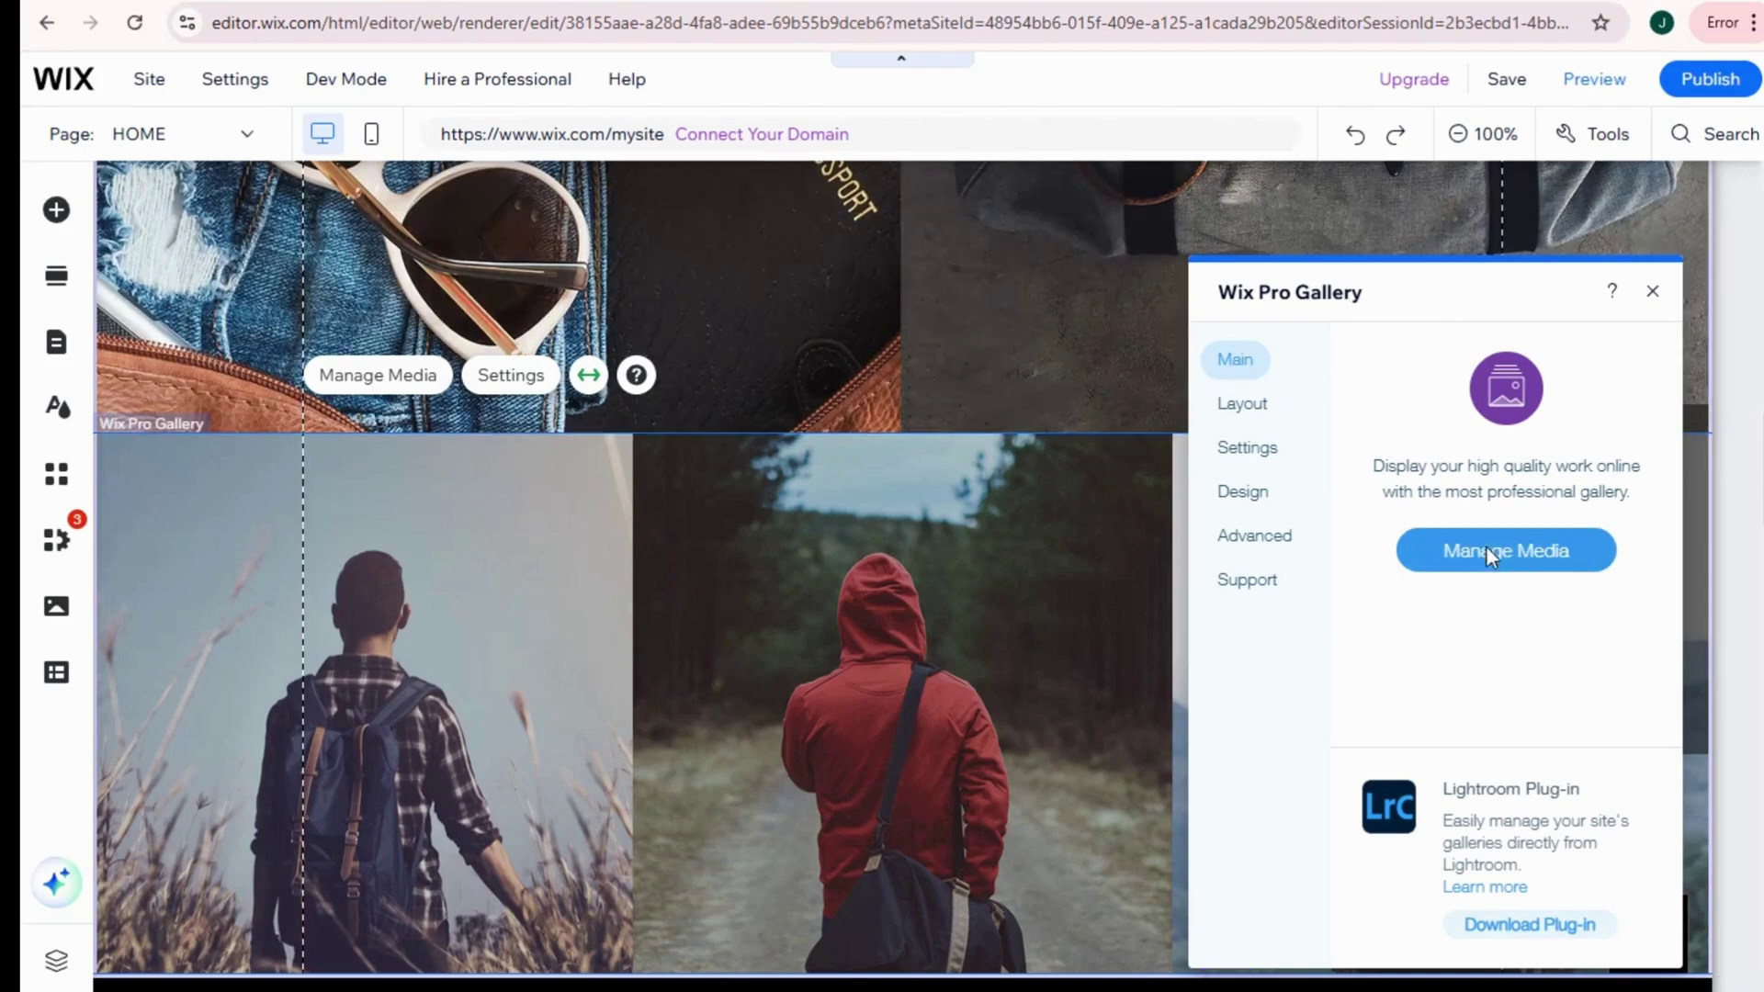
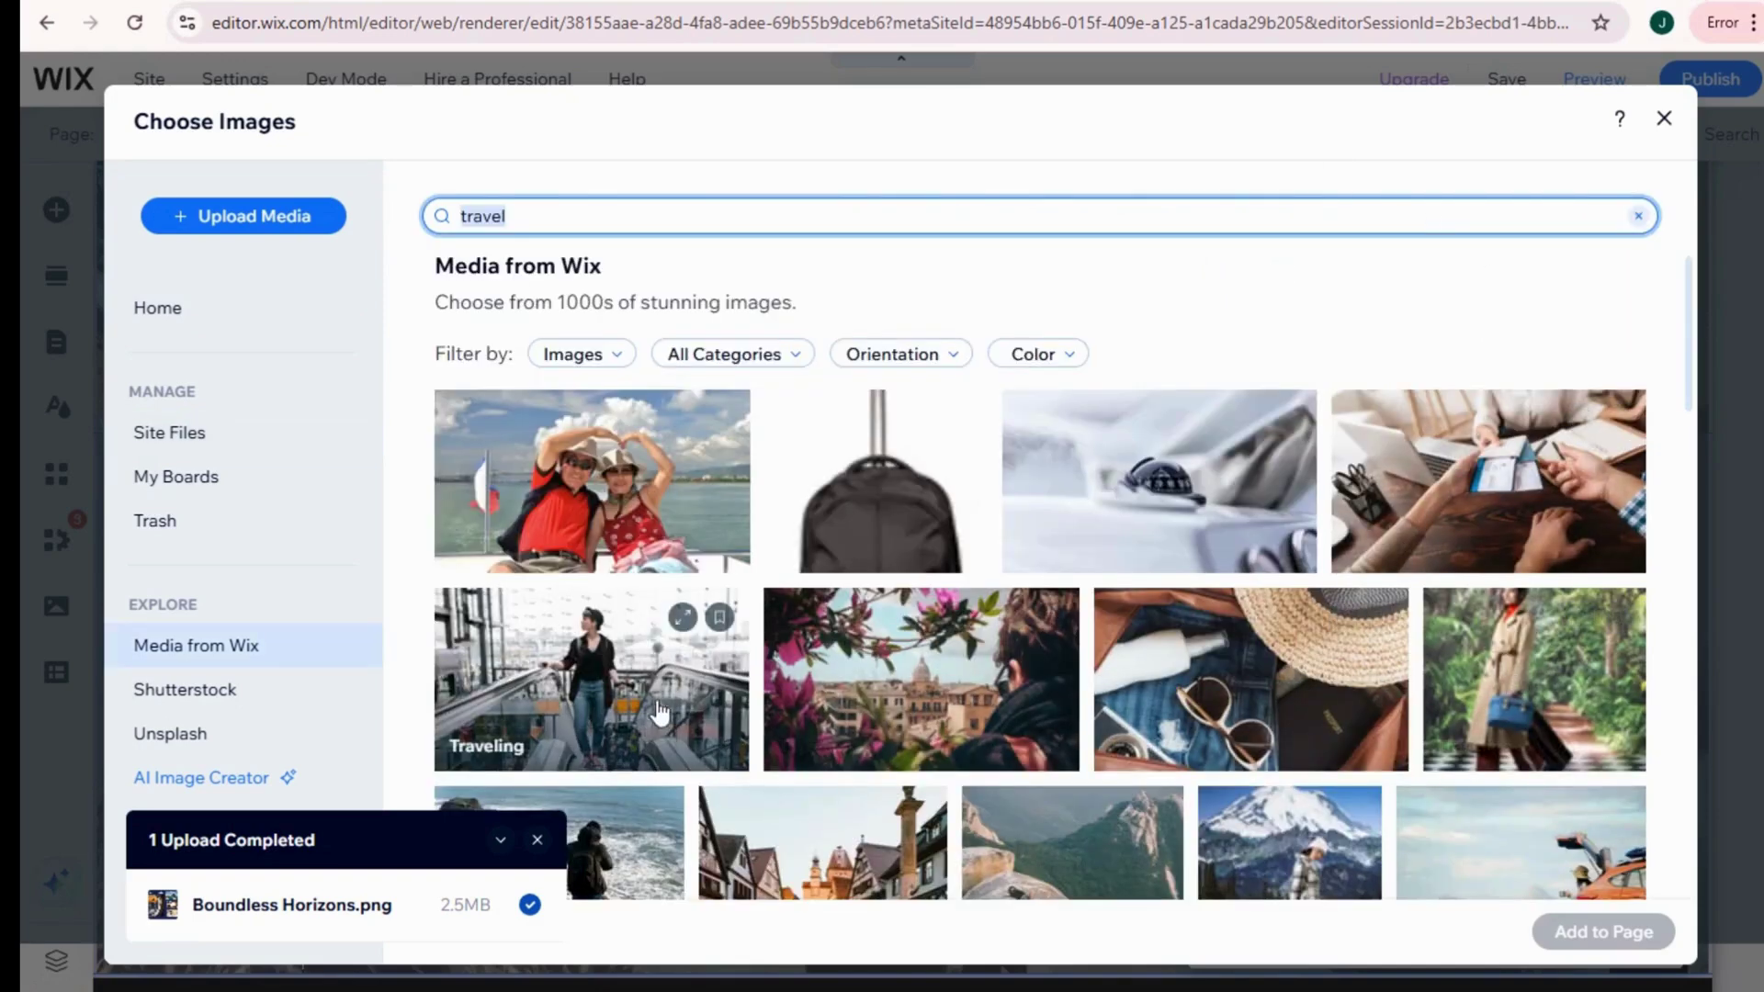
{"action": "left_click", "coordinate": [808, 868]}
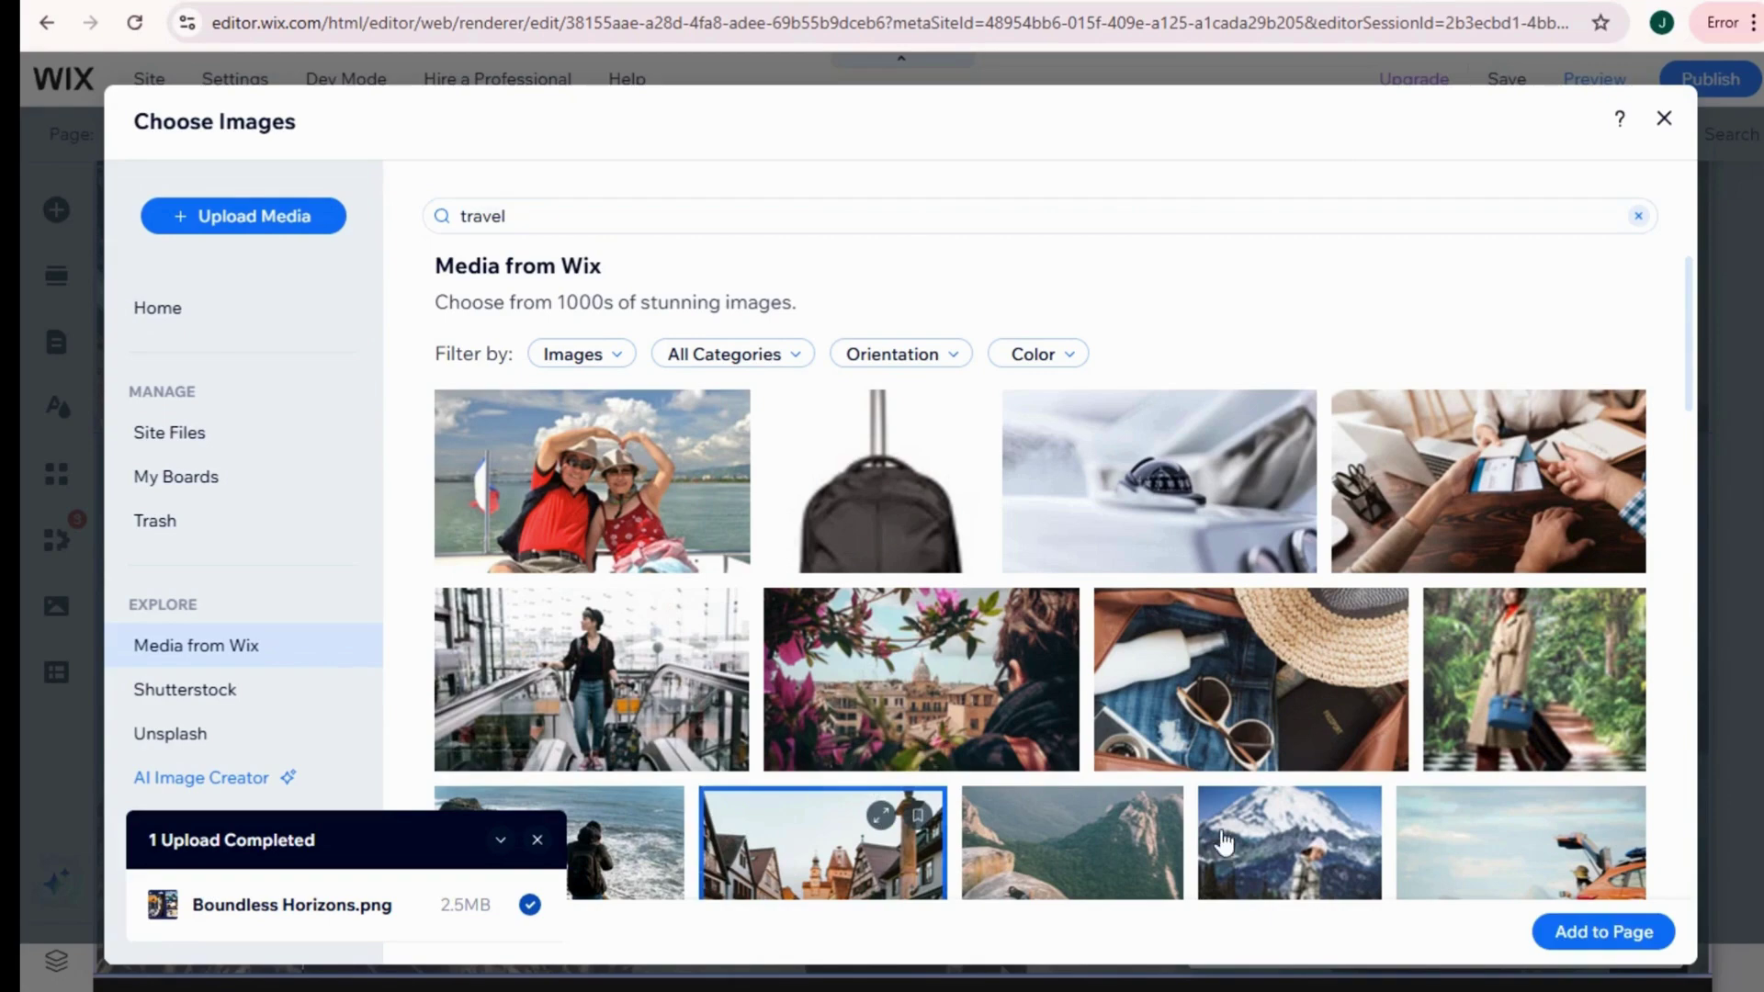
{"action": "left_click", "coordinate": [1573, 933]}
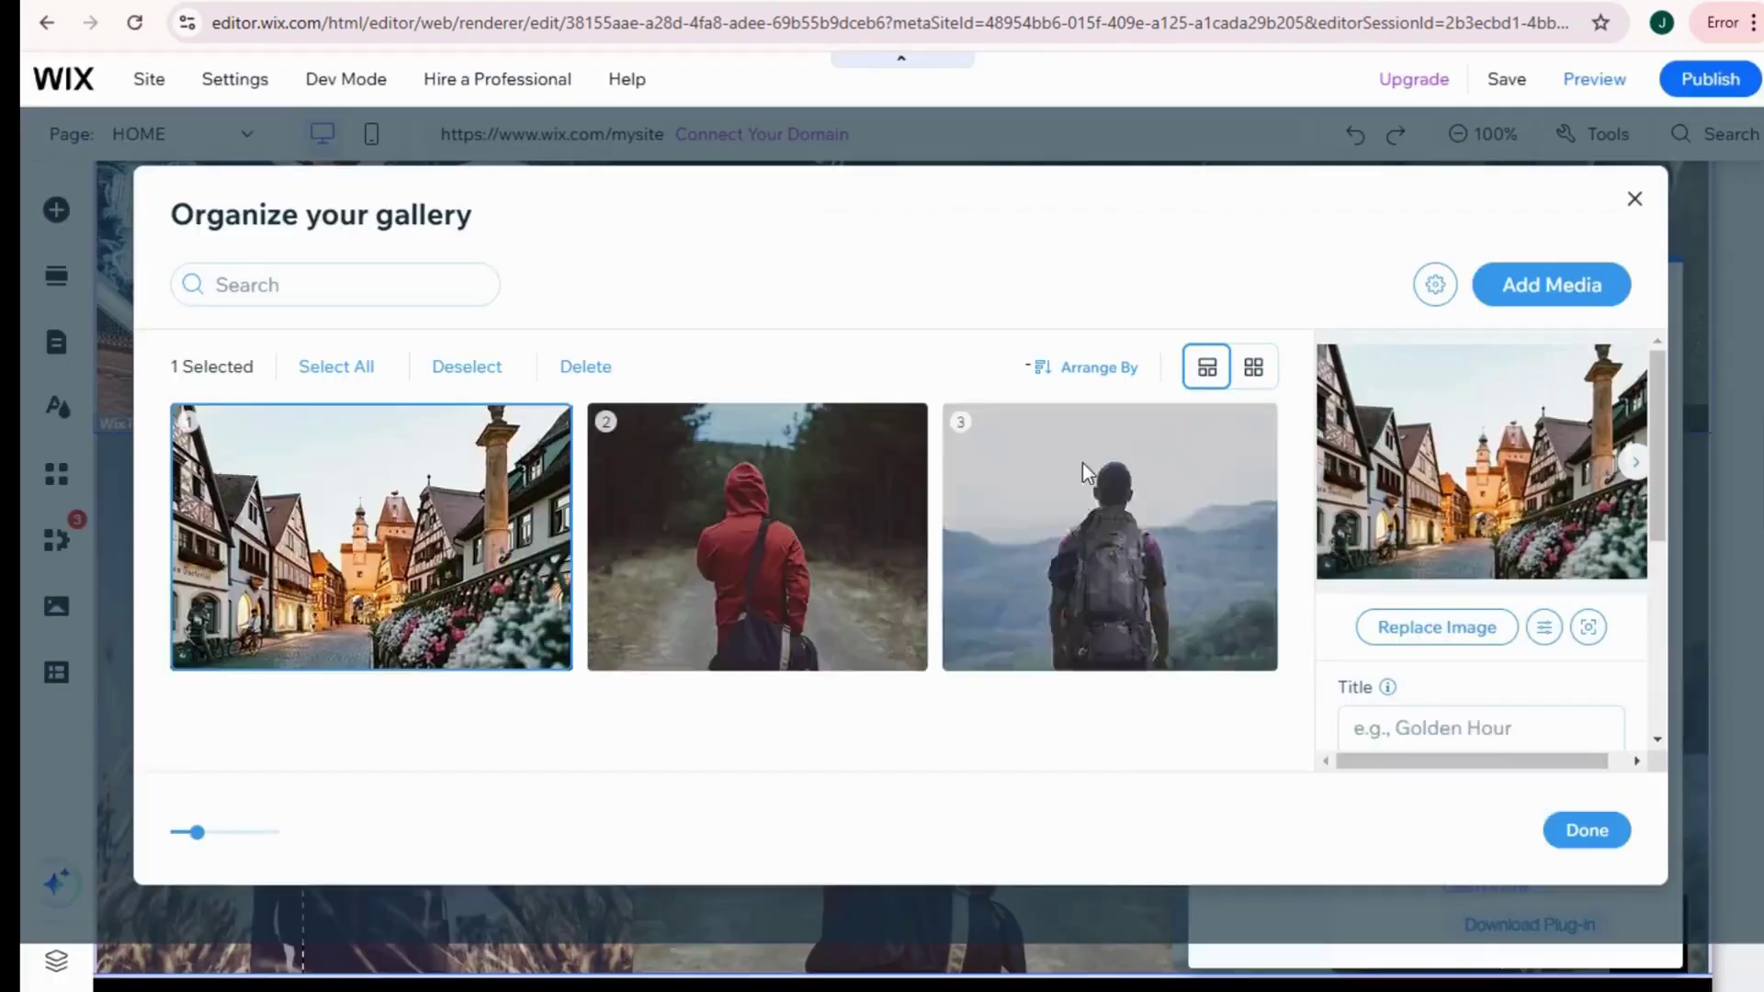
Step: Replace the second and third gallery images with a woman in a hat and a man photographing mountains, and apply the gallery changes
{"action": "left_click", "coordinate": [744, 519]}
{"action": "left_click", "coordinate": [1436, 627]}
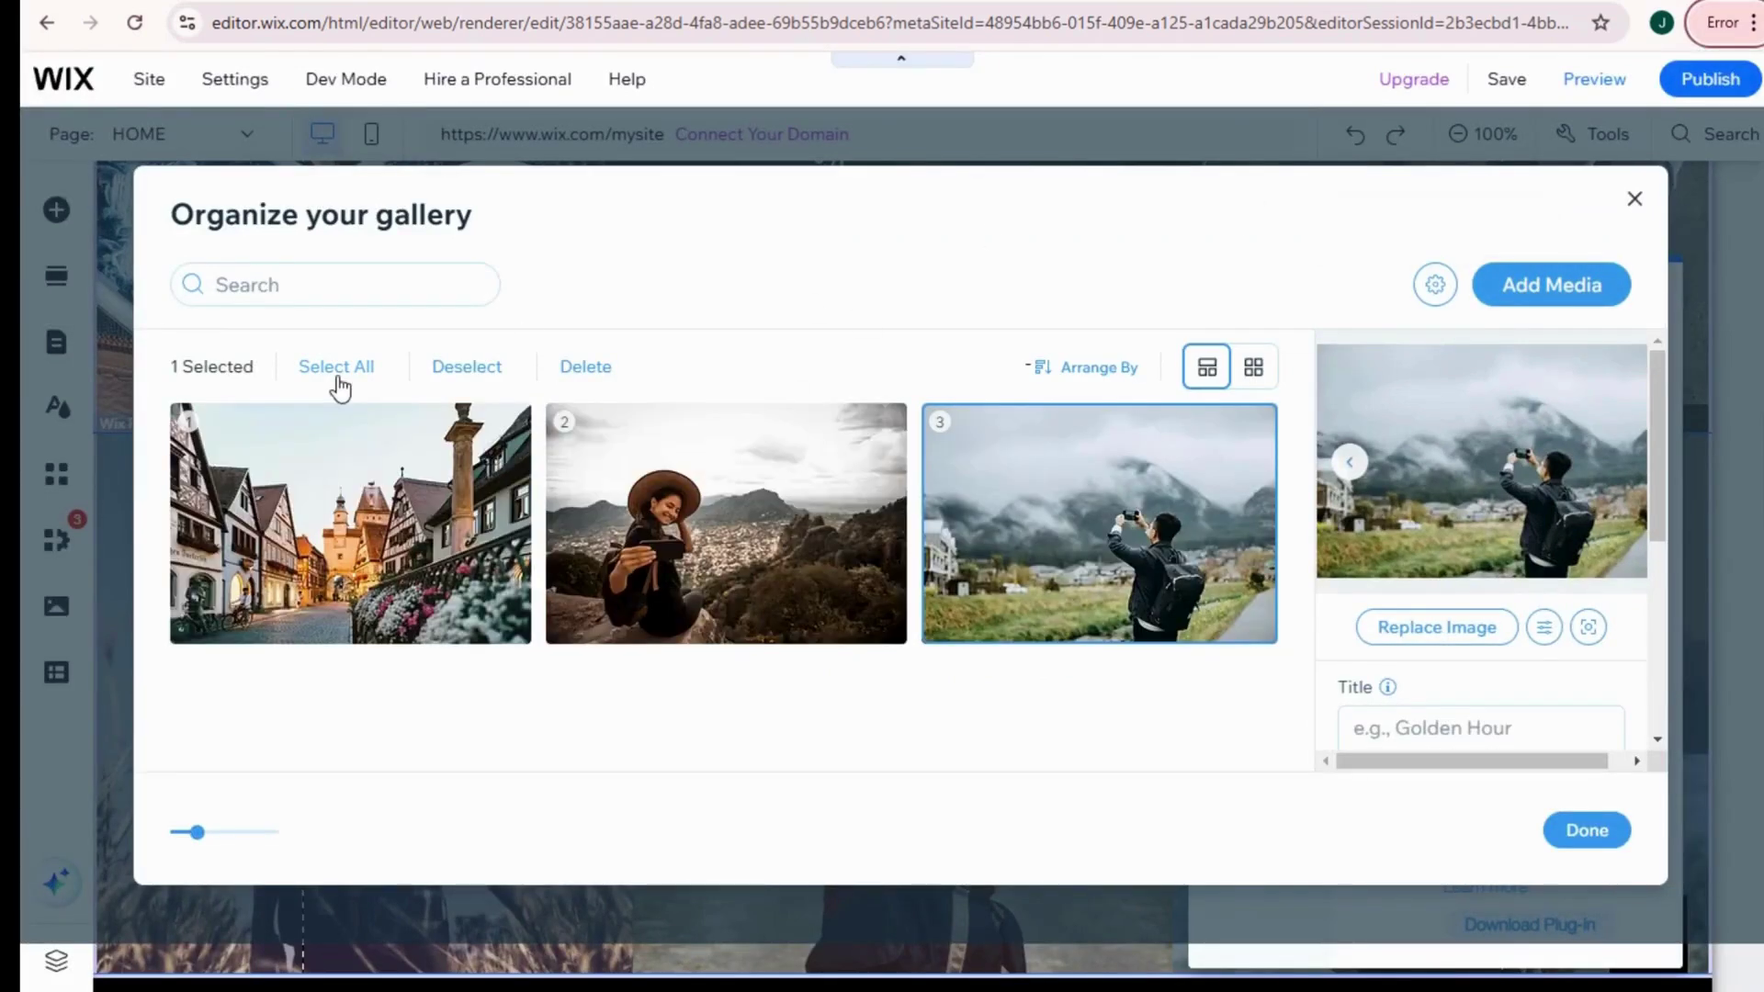
{"action": "left_click", "coordinate": [1254, 372]}
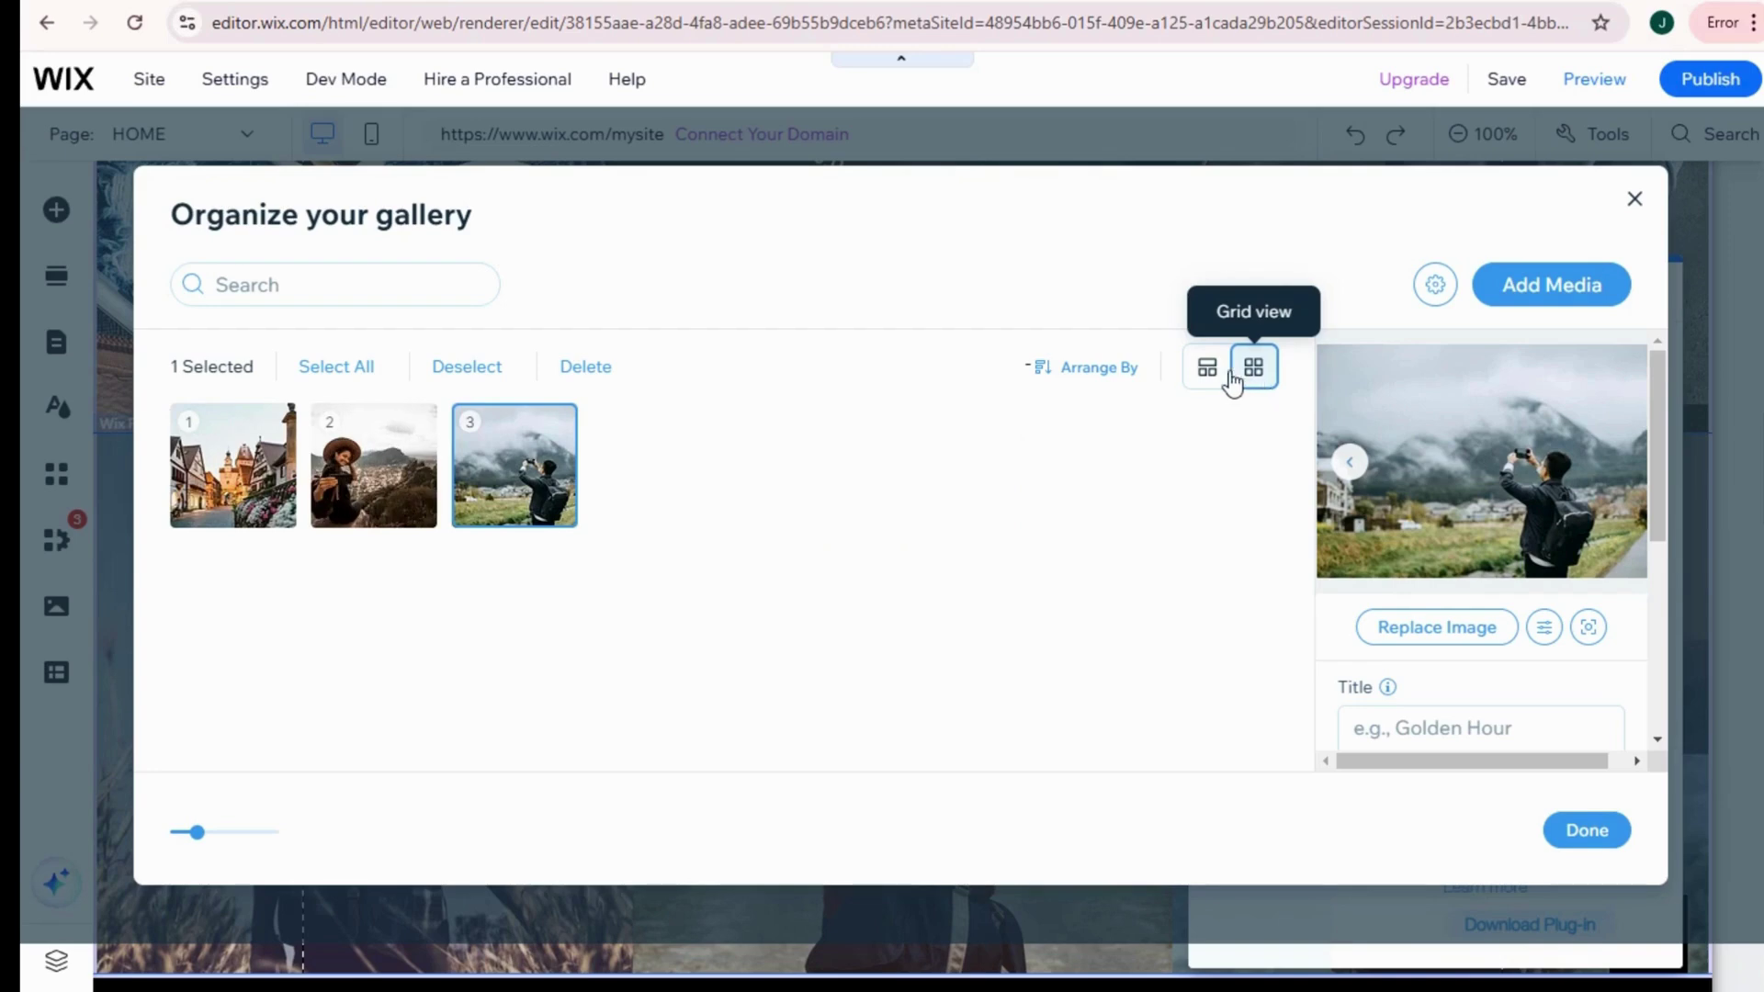
{"action": "left_click", "coordinate": [1207, 372]}
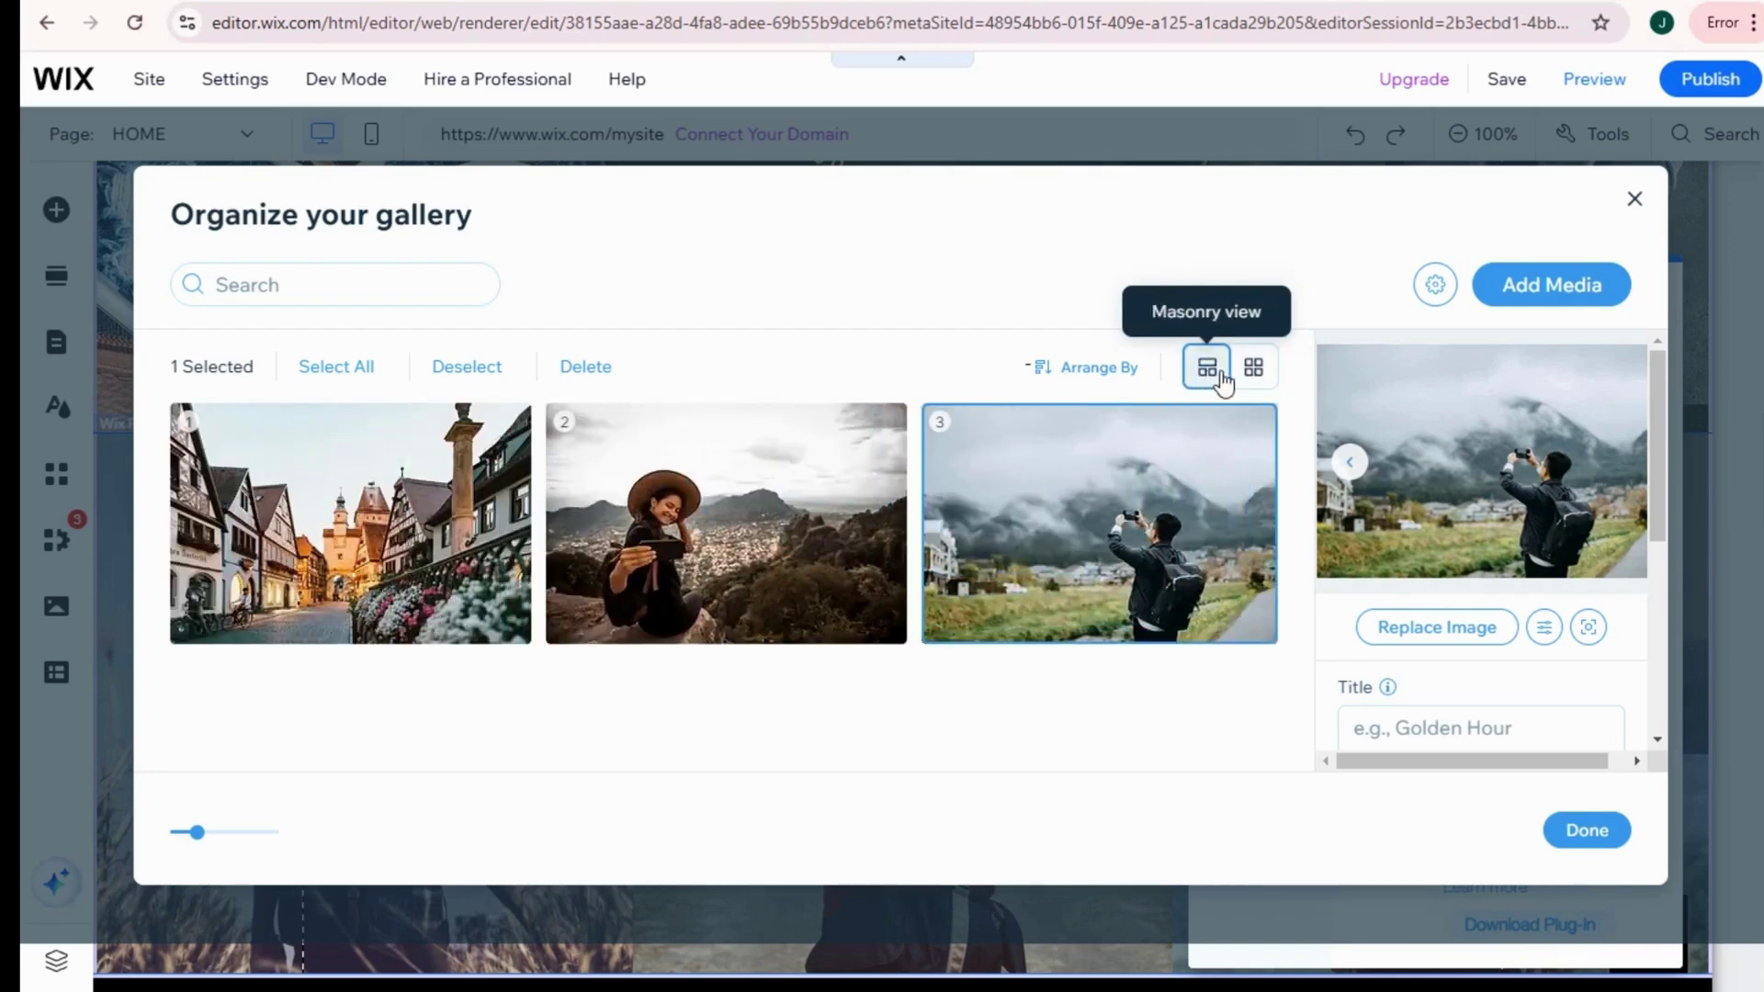
{"action": "left_click", "coordinate": [1436, 287]}
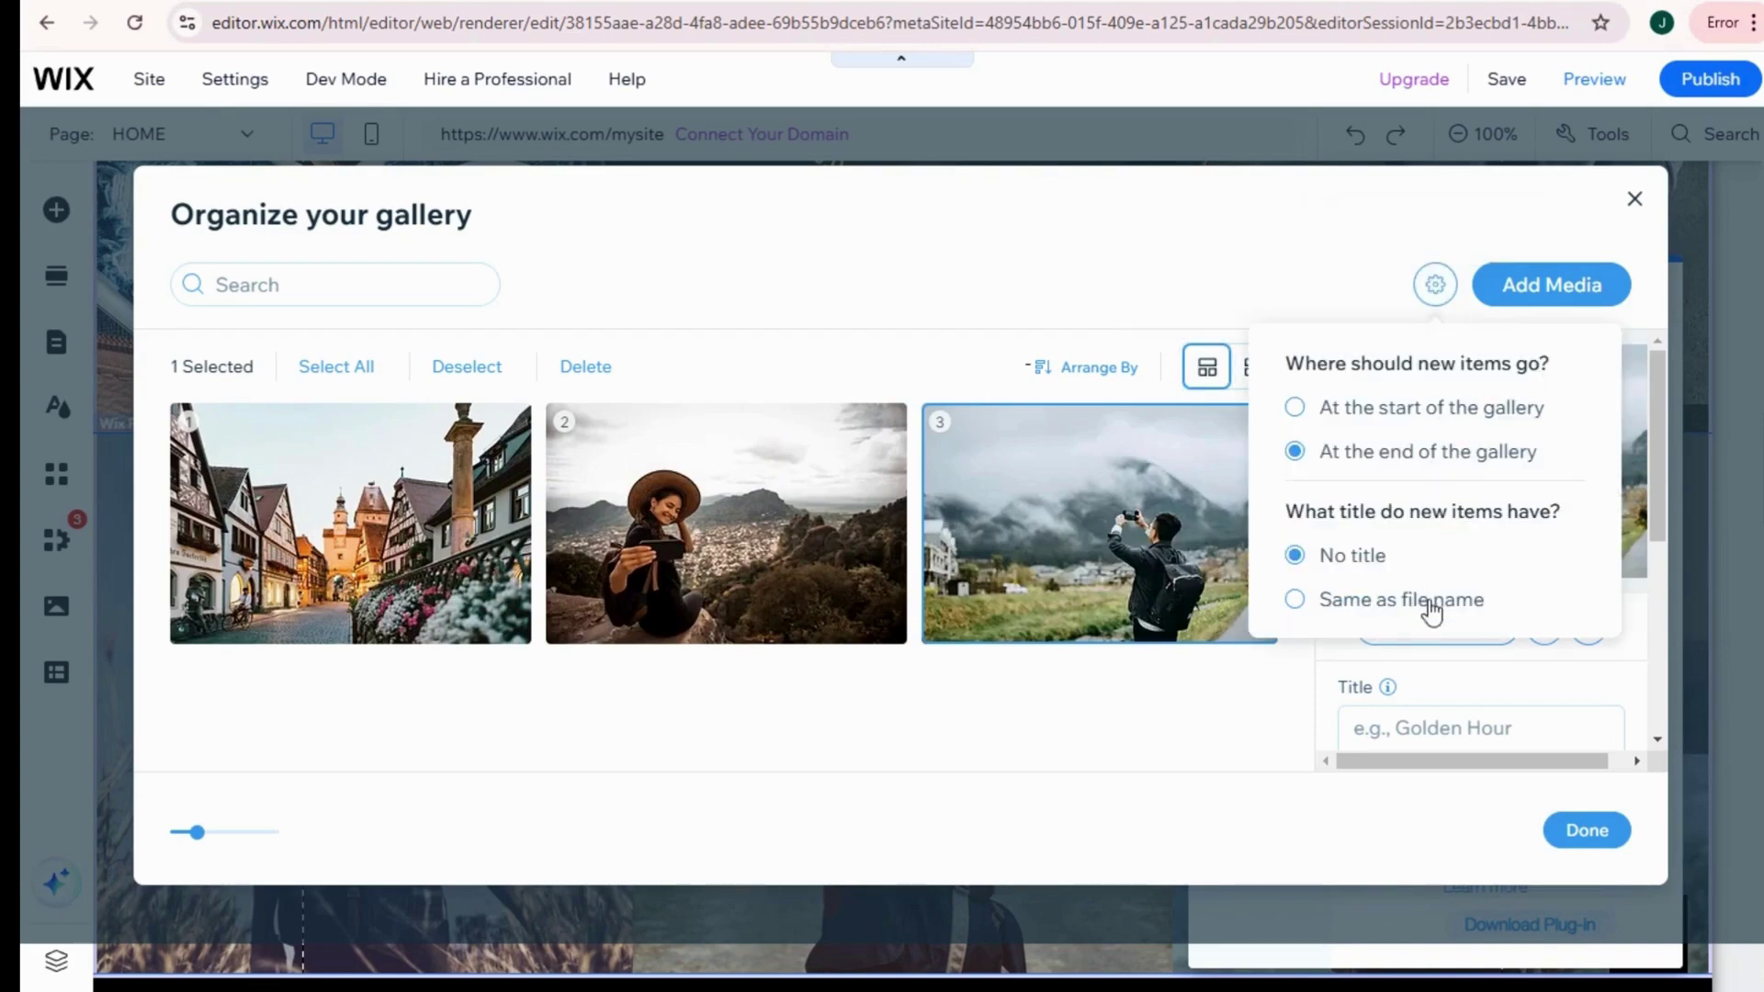
{"action": "left_click", "coordinate": [1588, 828]}
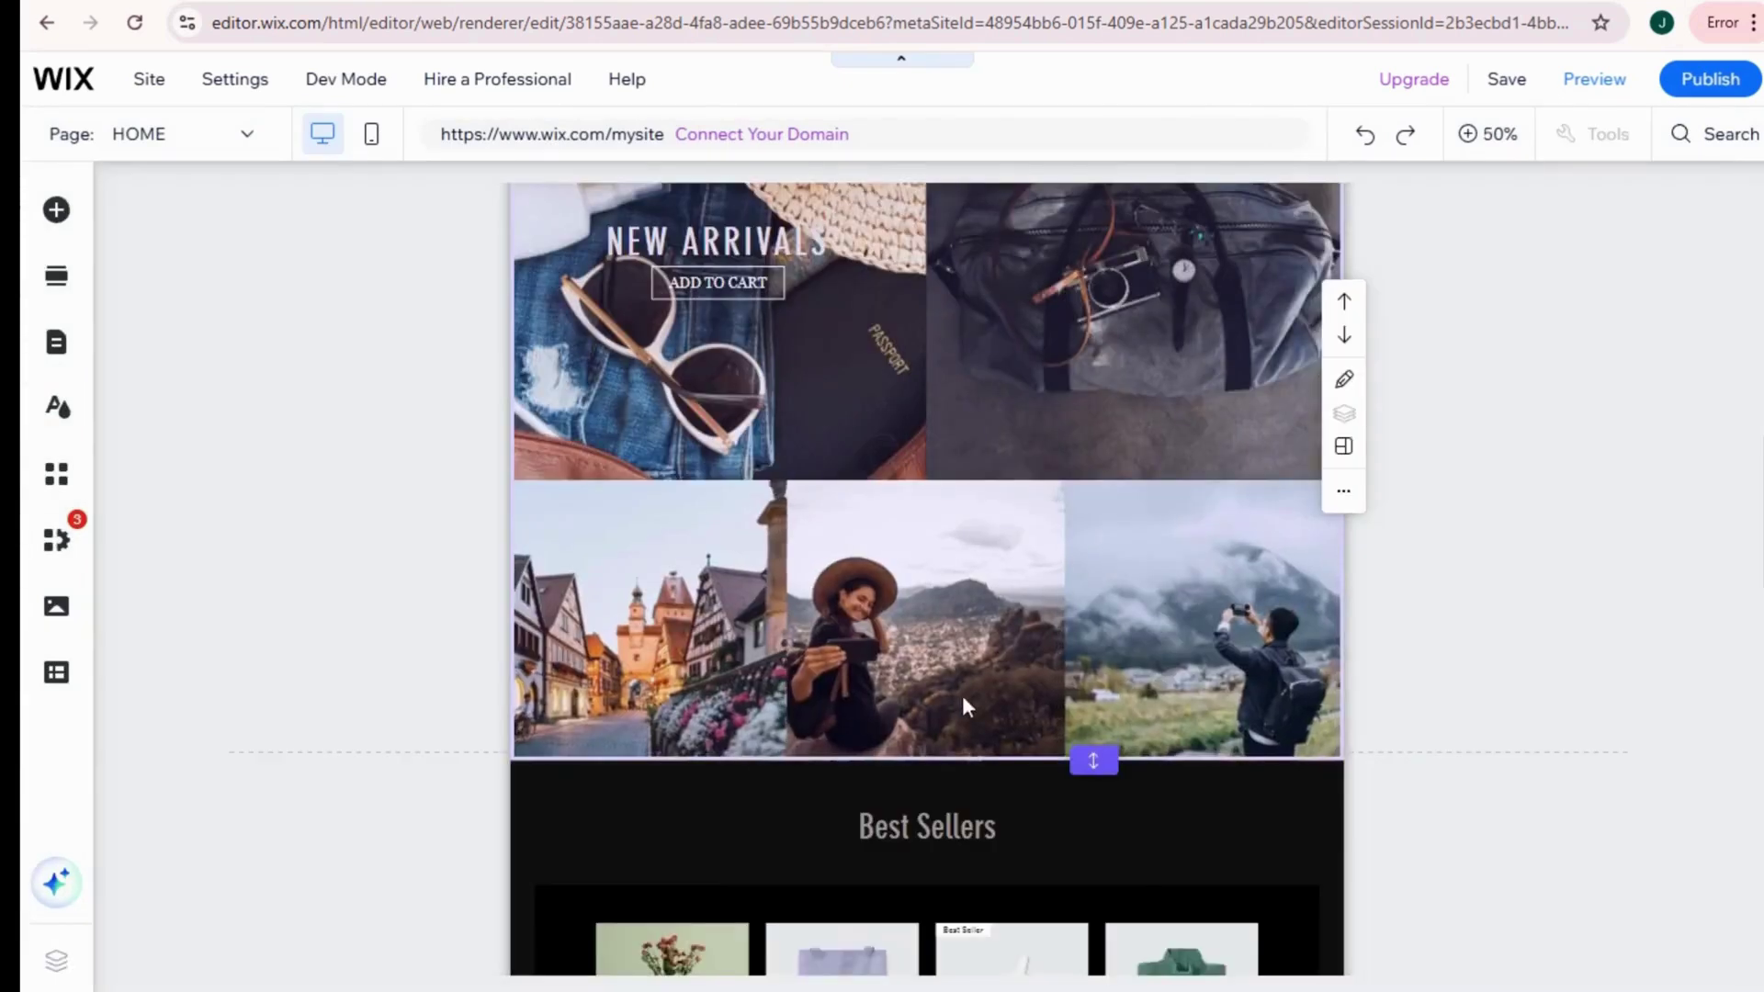
Step: Review the Best Sellers and Now On Sale sections below the gallery on the home page
{"action": "scroll", "coordinate": [973, 709], "scroll_direction": "down", "scroll_amount": 4}
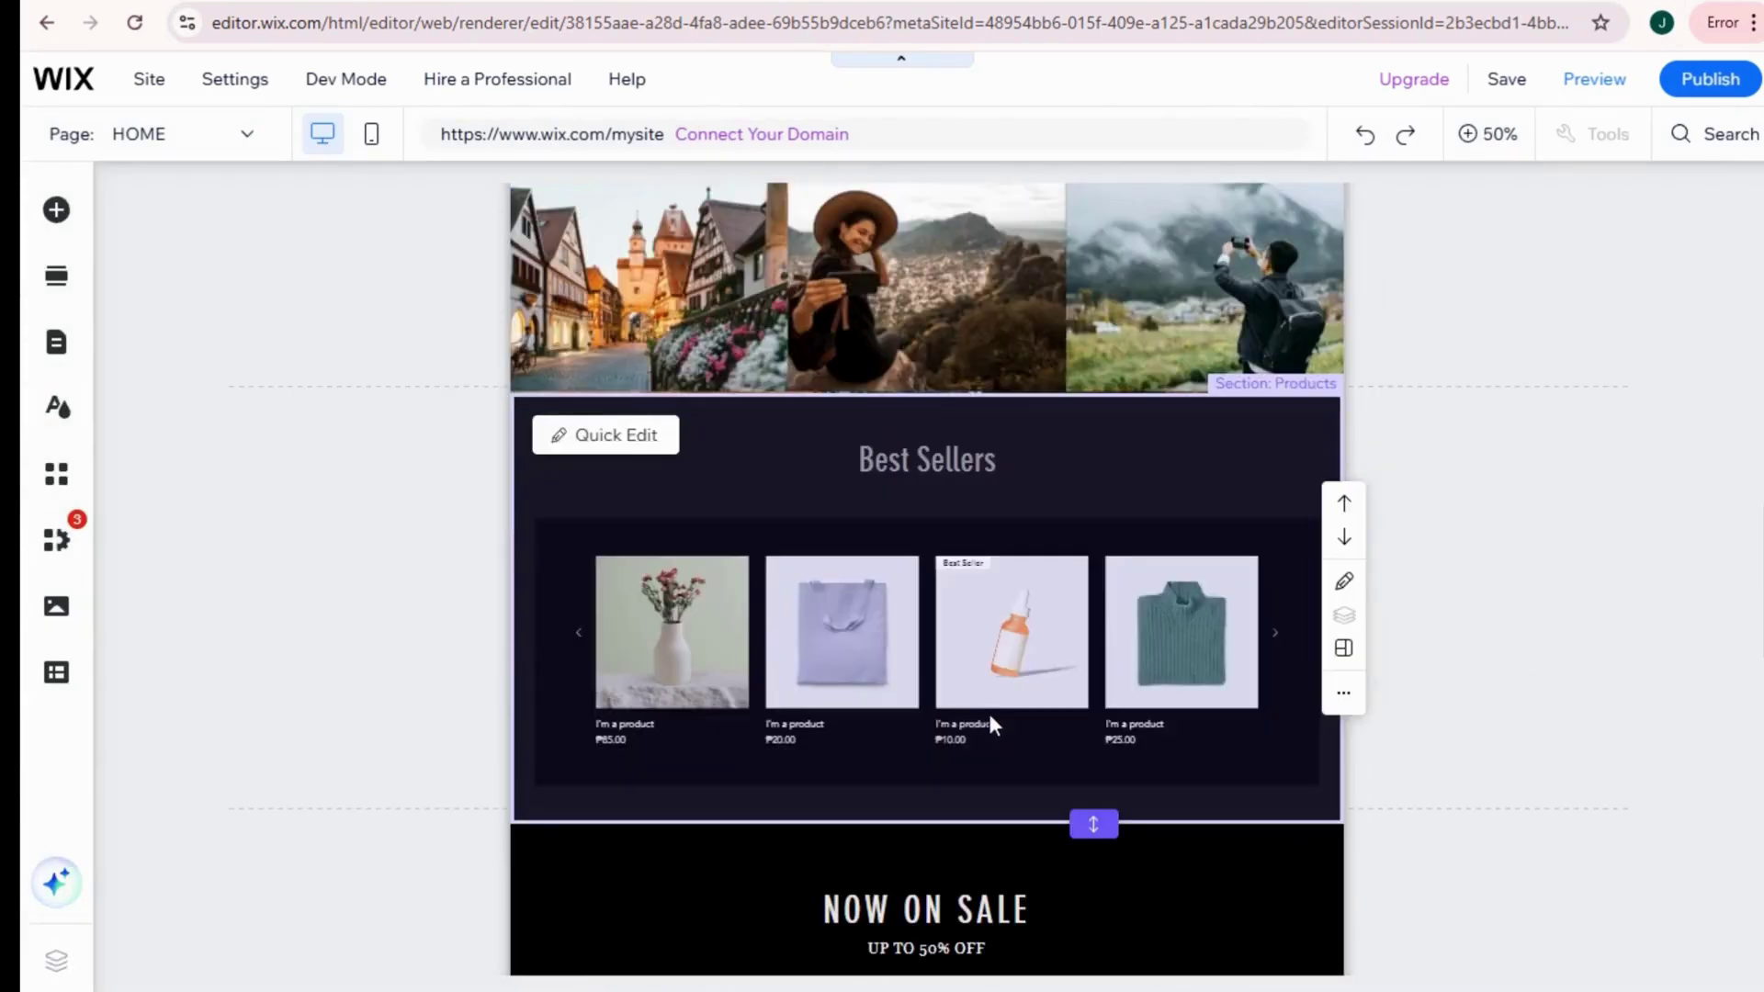
{"action": "scroll", "coordinate": [976, 700], "scroll_direction": "up", "scroll_amount": 4}
{"action": "scroll", "coordinate": [988, 715], "scroll_direction": "down", "scroll_amount": 4}
{"action": "left_click", "coordinate": [977, 712]}
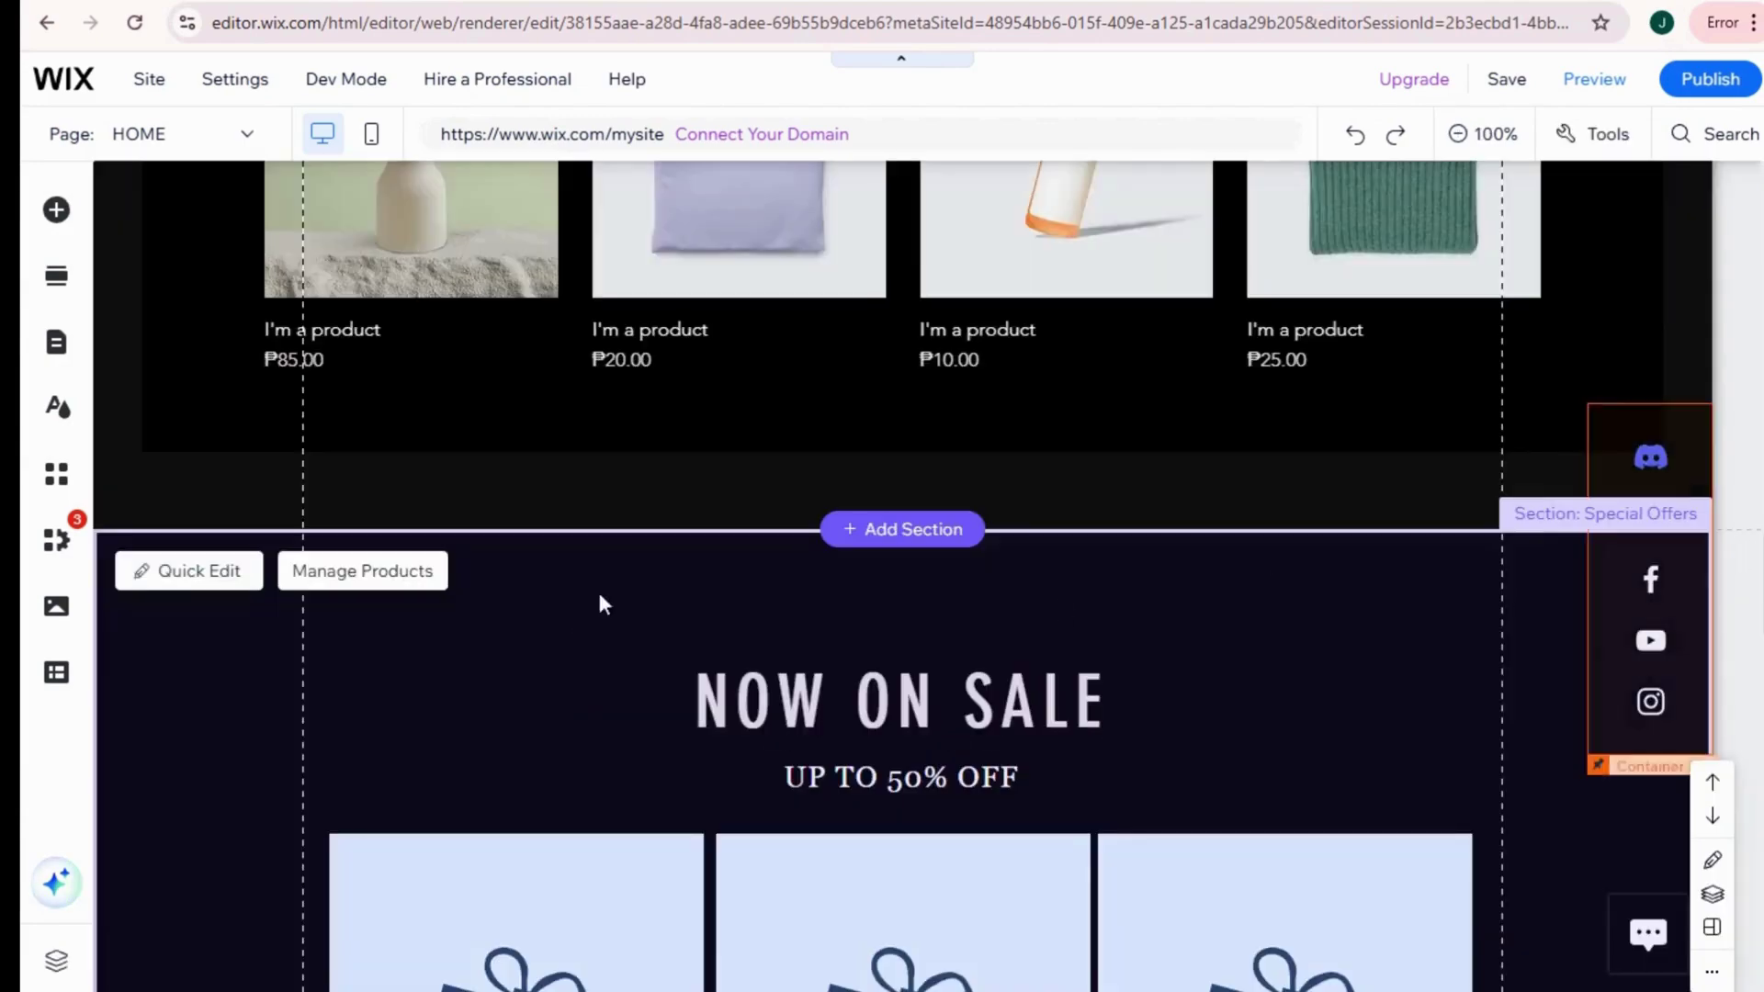
Step: Add the premade Contact Us section with address, contact details, opening hours and a map below the hero on the home page
{"action": "scroll", "coordinate": [1501, 653], "scroll_direction": "down", "scroll_amount": 12}
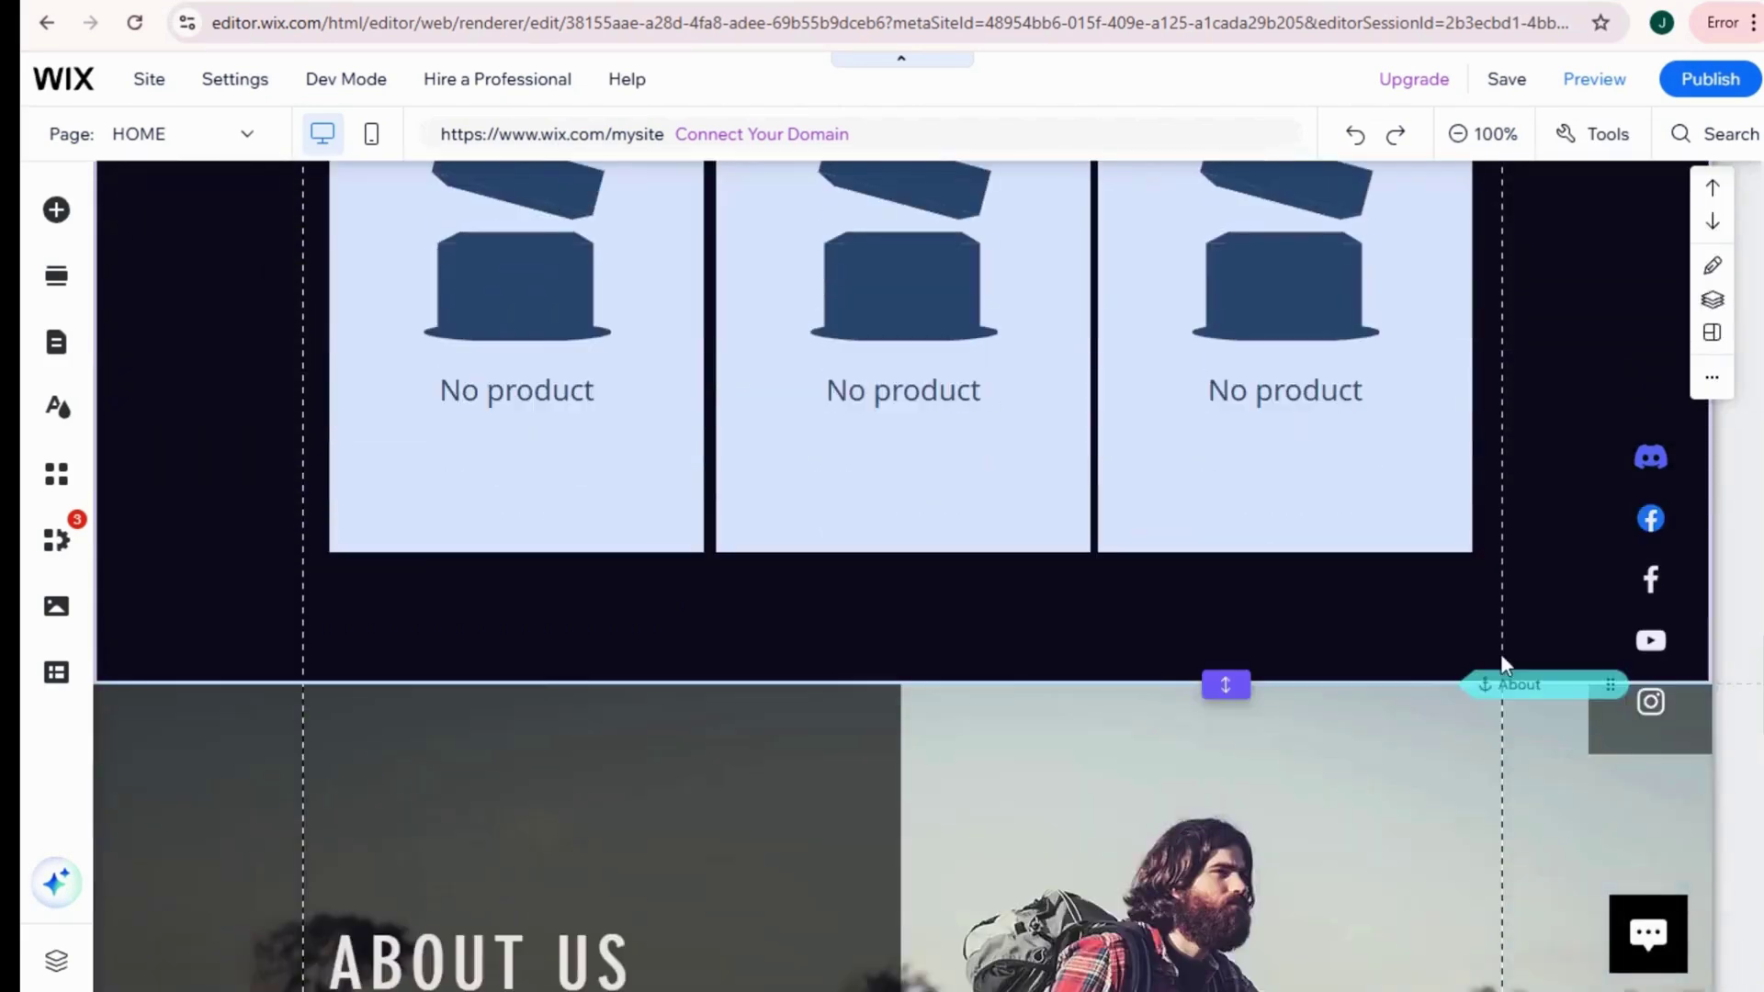
{"action": "scroll", "coordinate": [1501, 654], "scroll_direction": "up", "scroll_amount": 12}
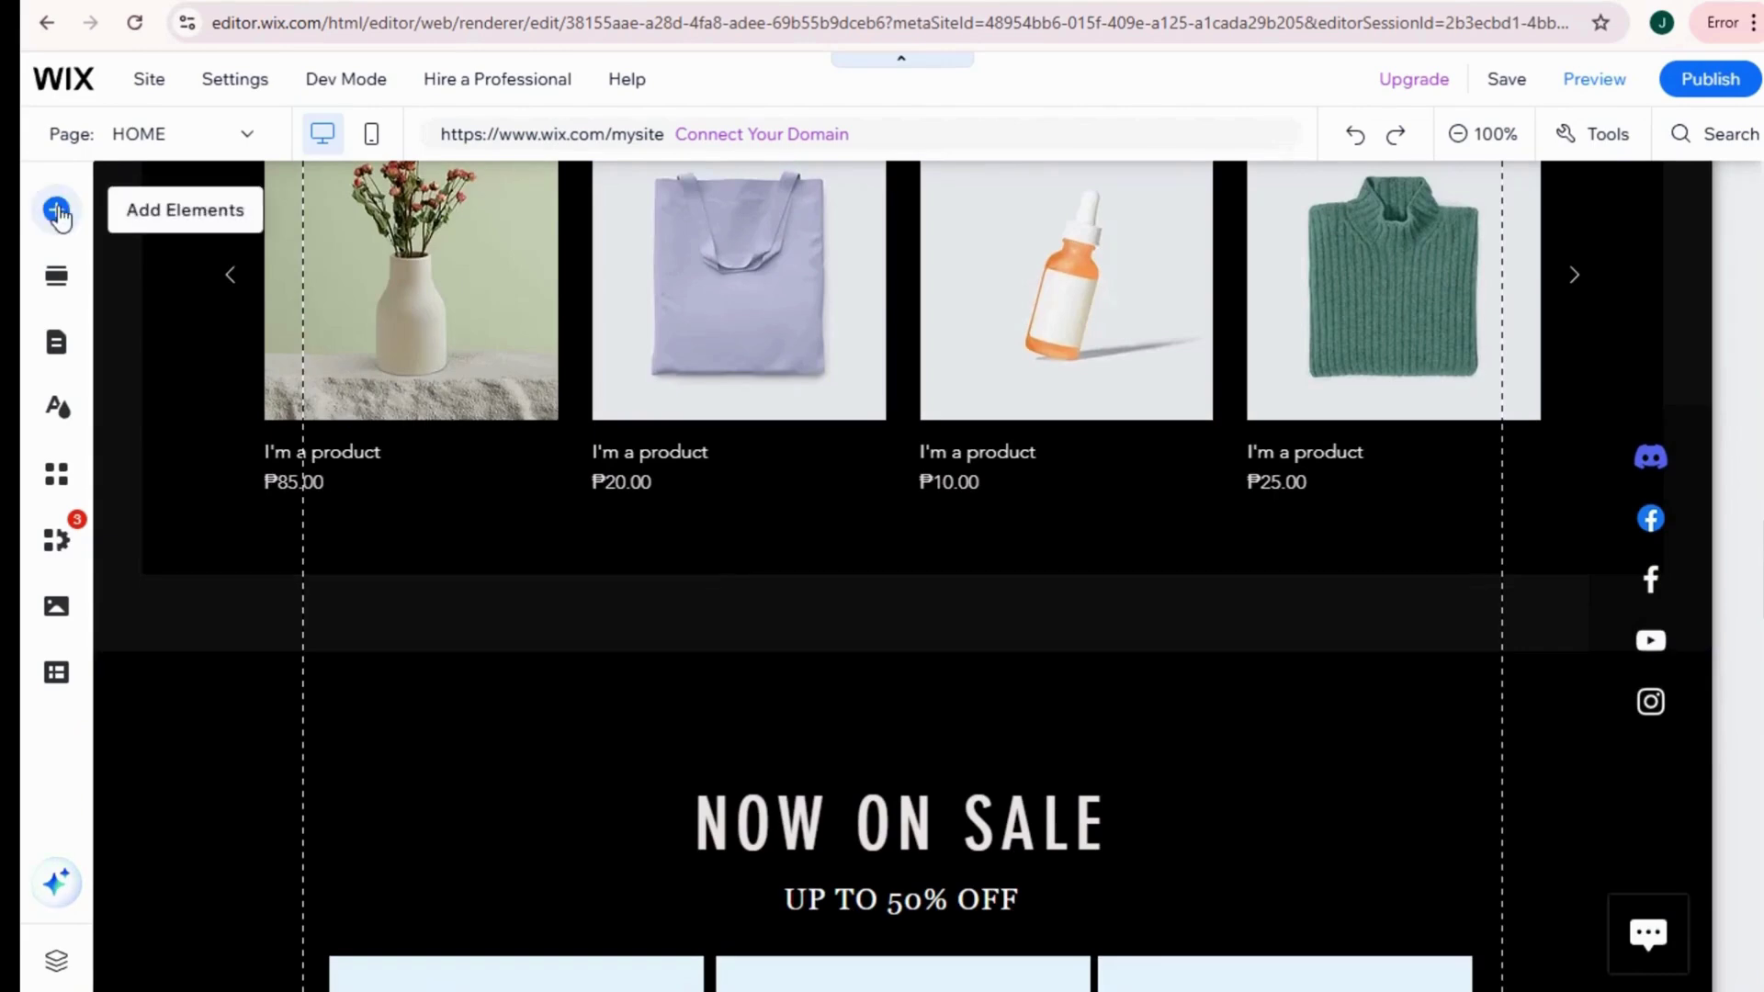
{"action": "left_click", "coordinate": [57, 283]}
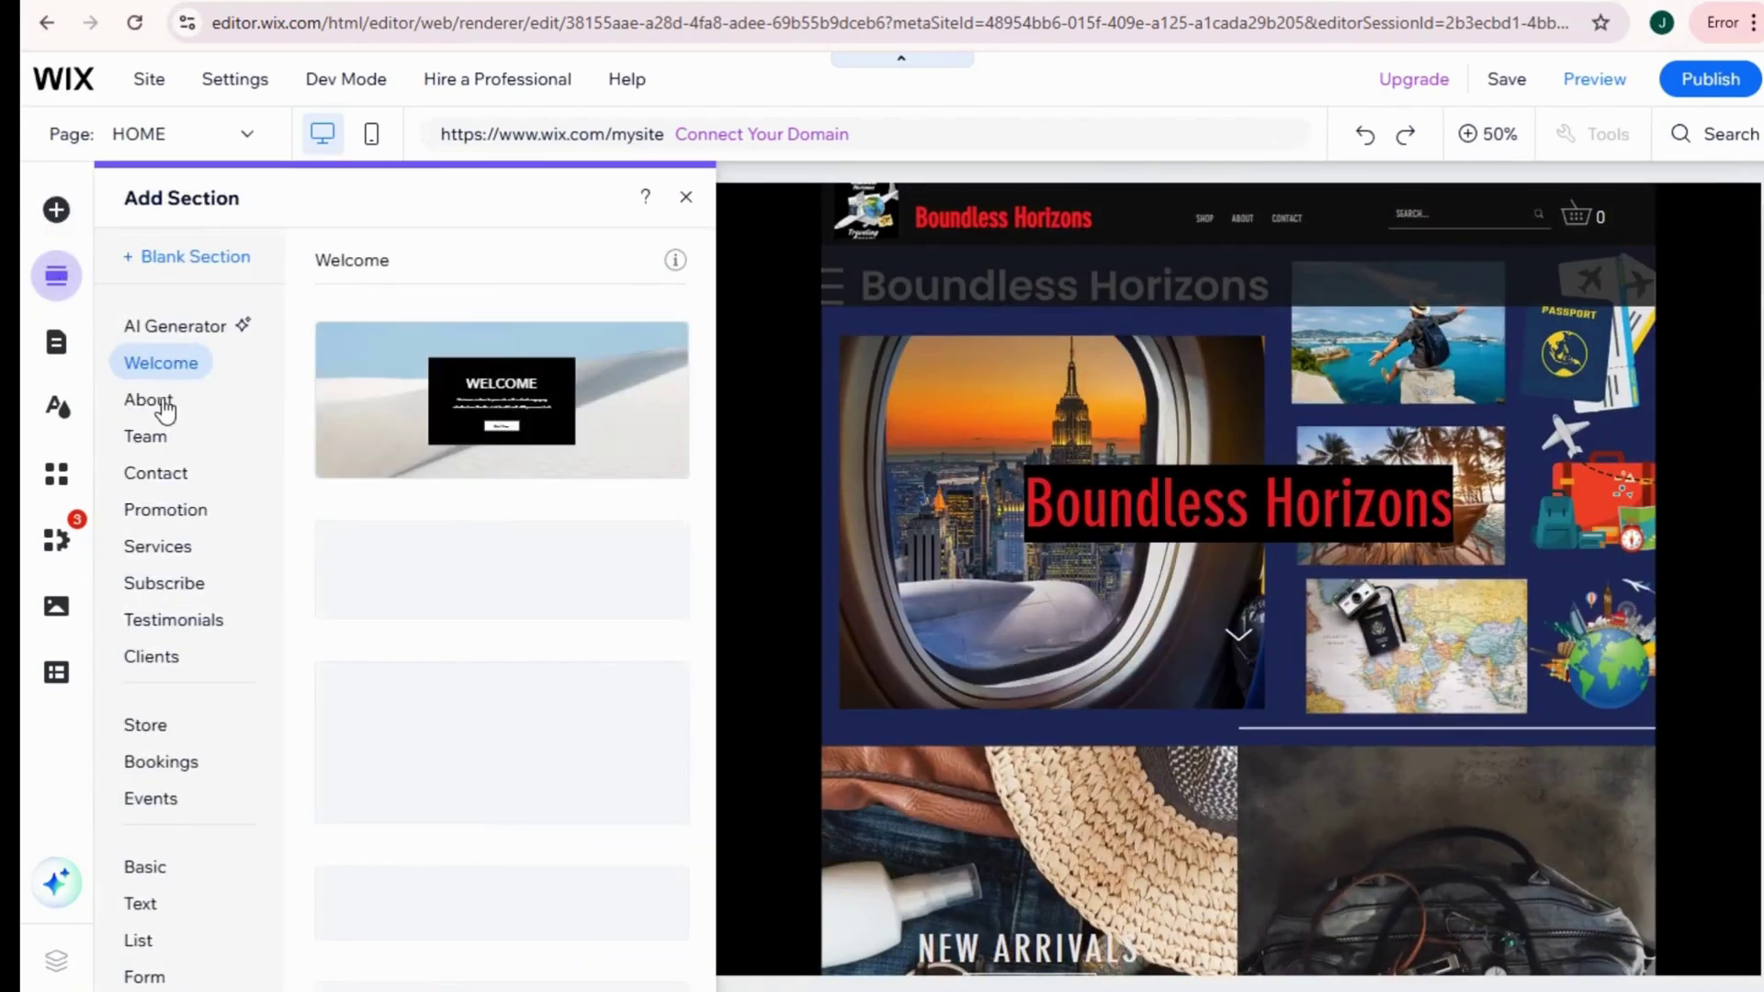
{"action": "left_click", "coordinate": [164, 479]}
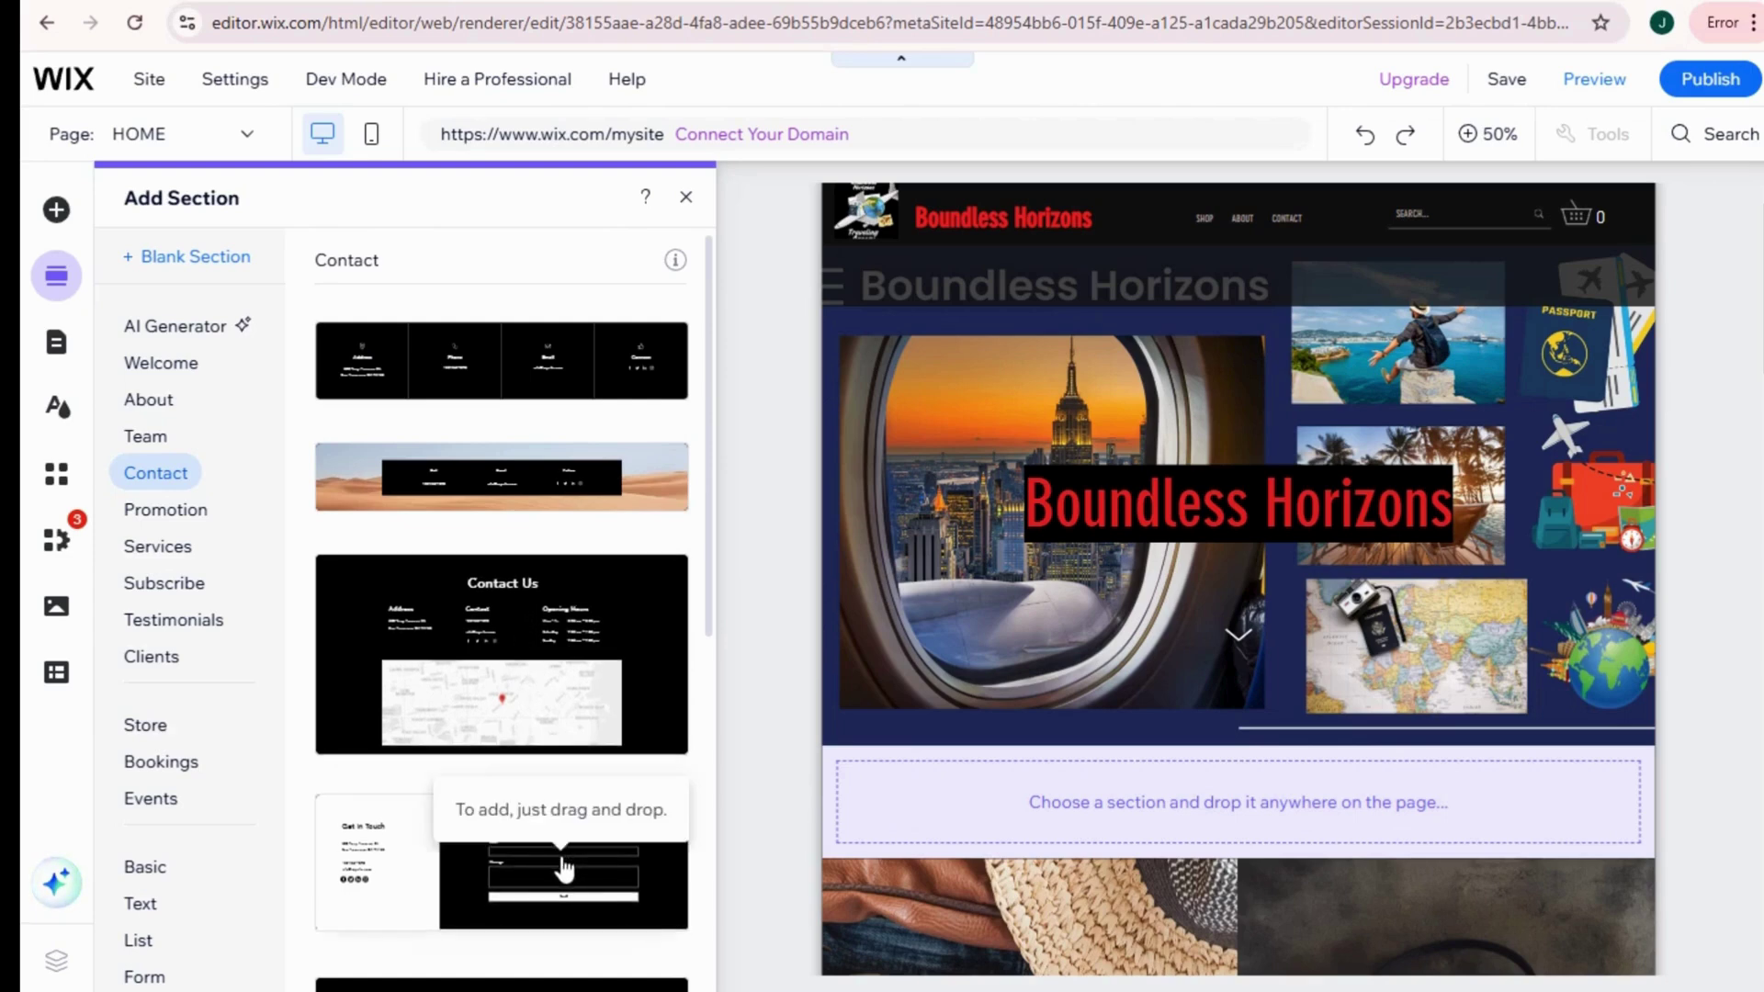
{"action": "left_click", "coordinate": [549, 623]}
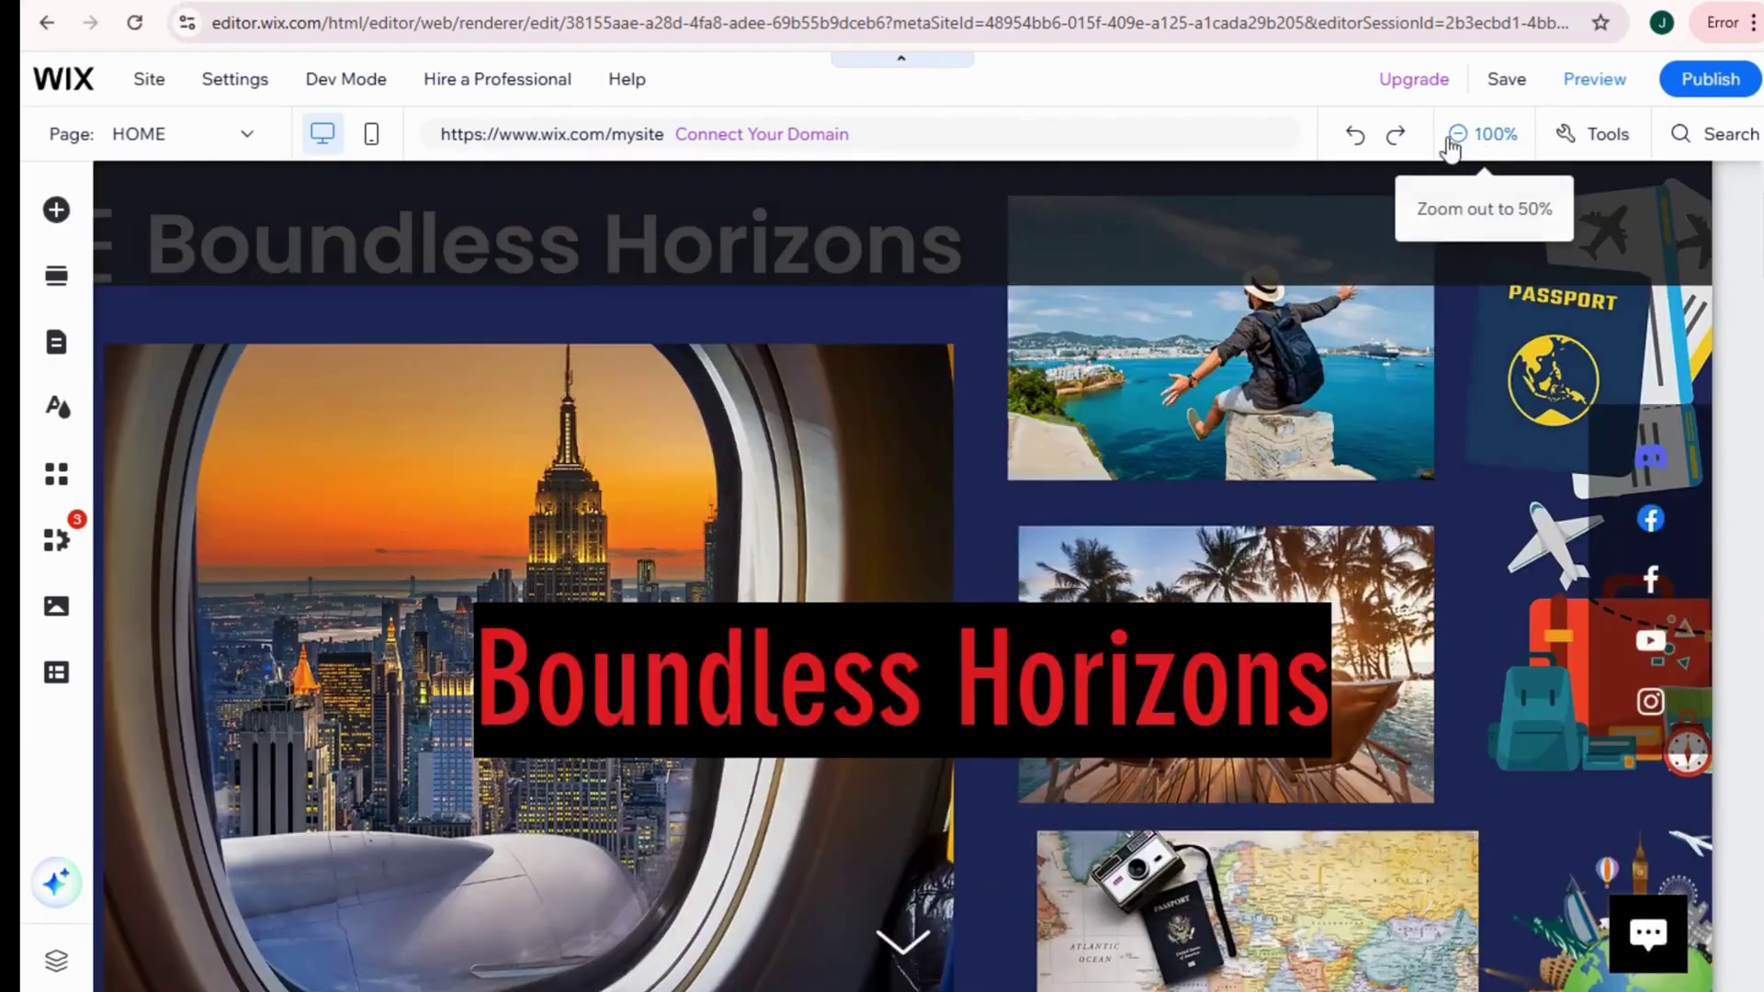
Step: Replace the Contact Us section's address, phone and e-mail with the agency's details, and make its heading larger and red
{"action": "left_click", "coordinate": [1460, 135]}
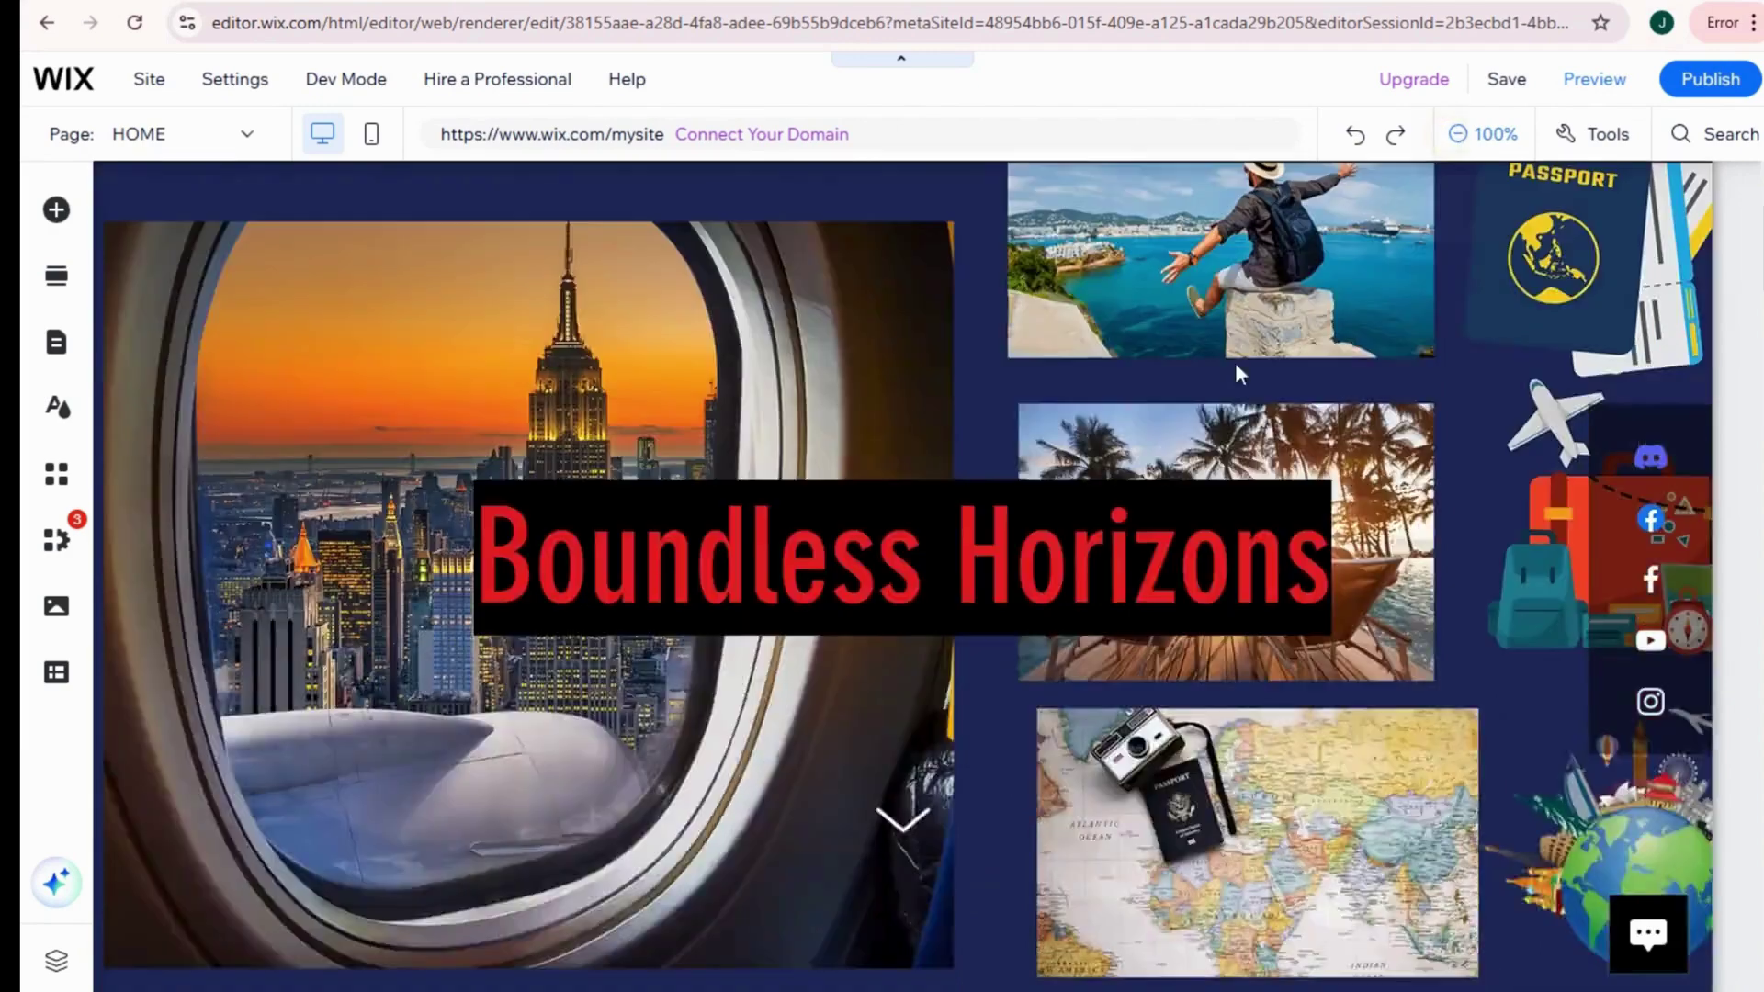
{"action": "scroll", "coordinate": [989, 707], "scroll_direction": "down", "scroll_amount": 4}
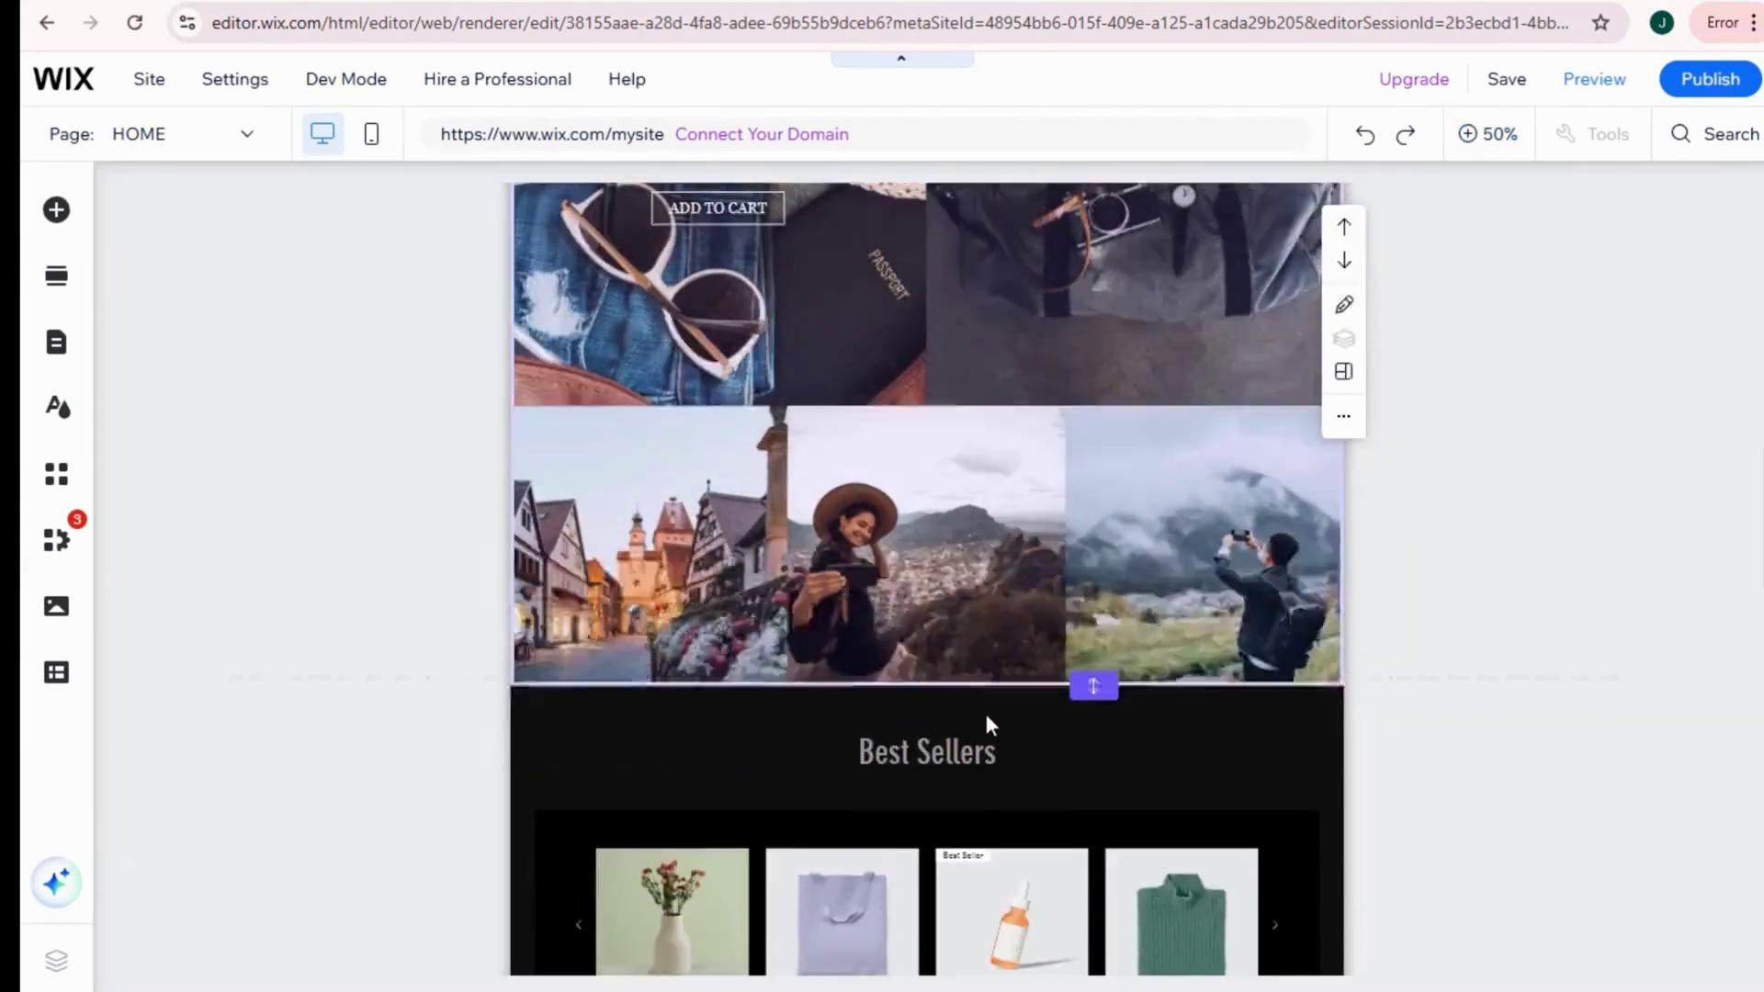
{"action": "scroll", "coordinate": [978, 703], "scroll_direction": "down", "scroll_amount": 5}
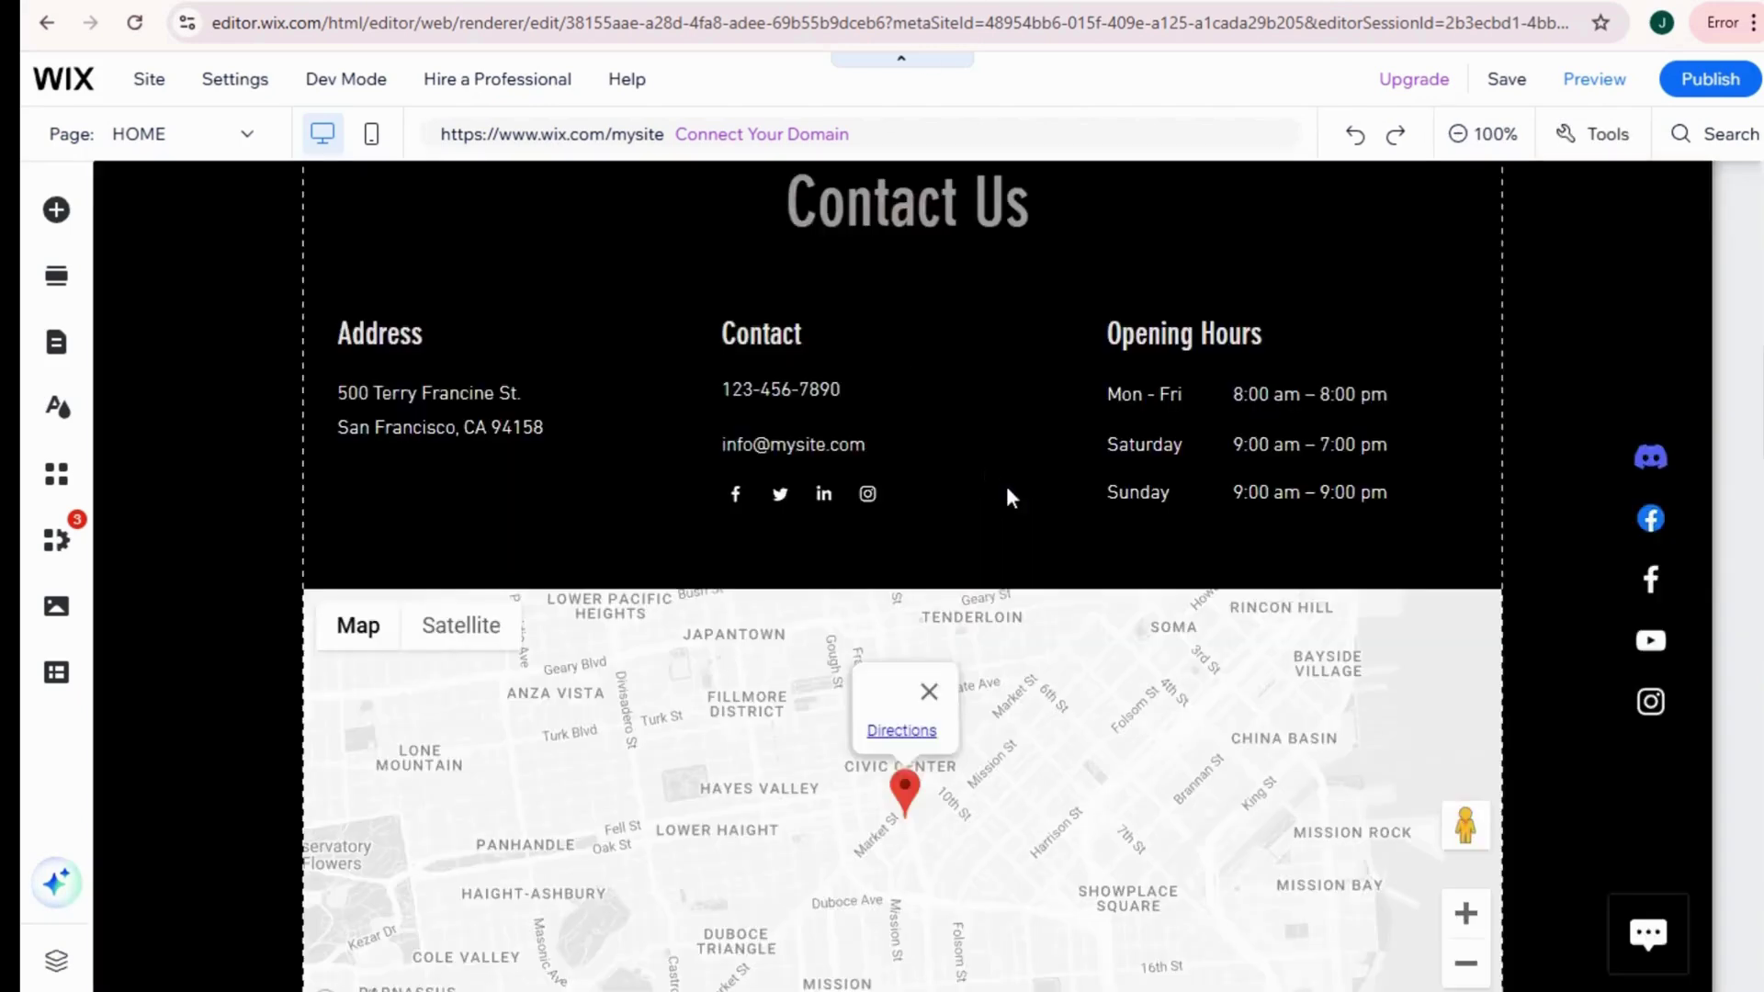
{"action": "scroll", "coordinate": [1006, 487], "scroll_direction": "up", "scroll_amount": 2}
{"action": "left_click", "coordinate": [402, 649]}
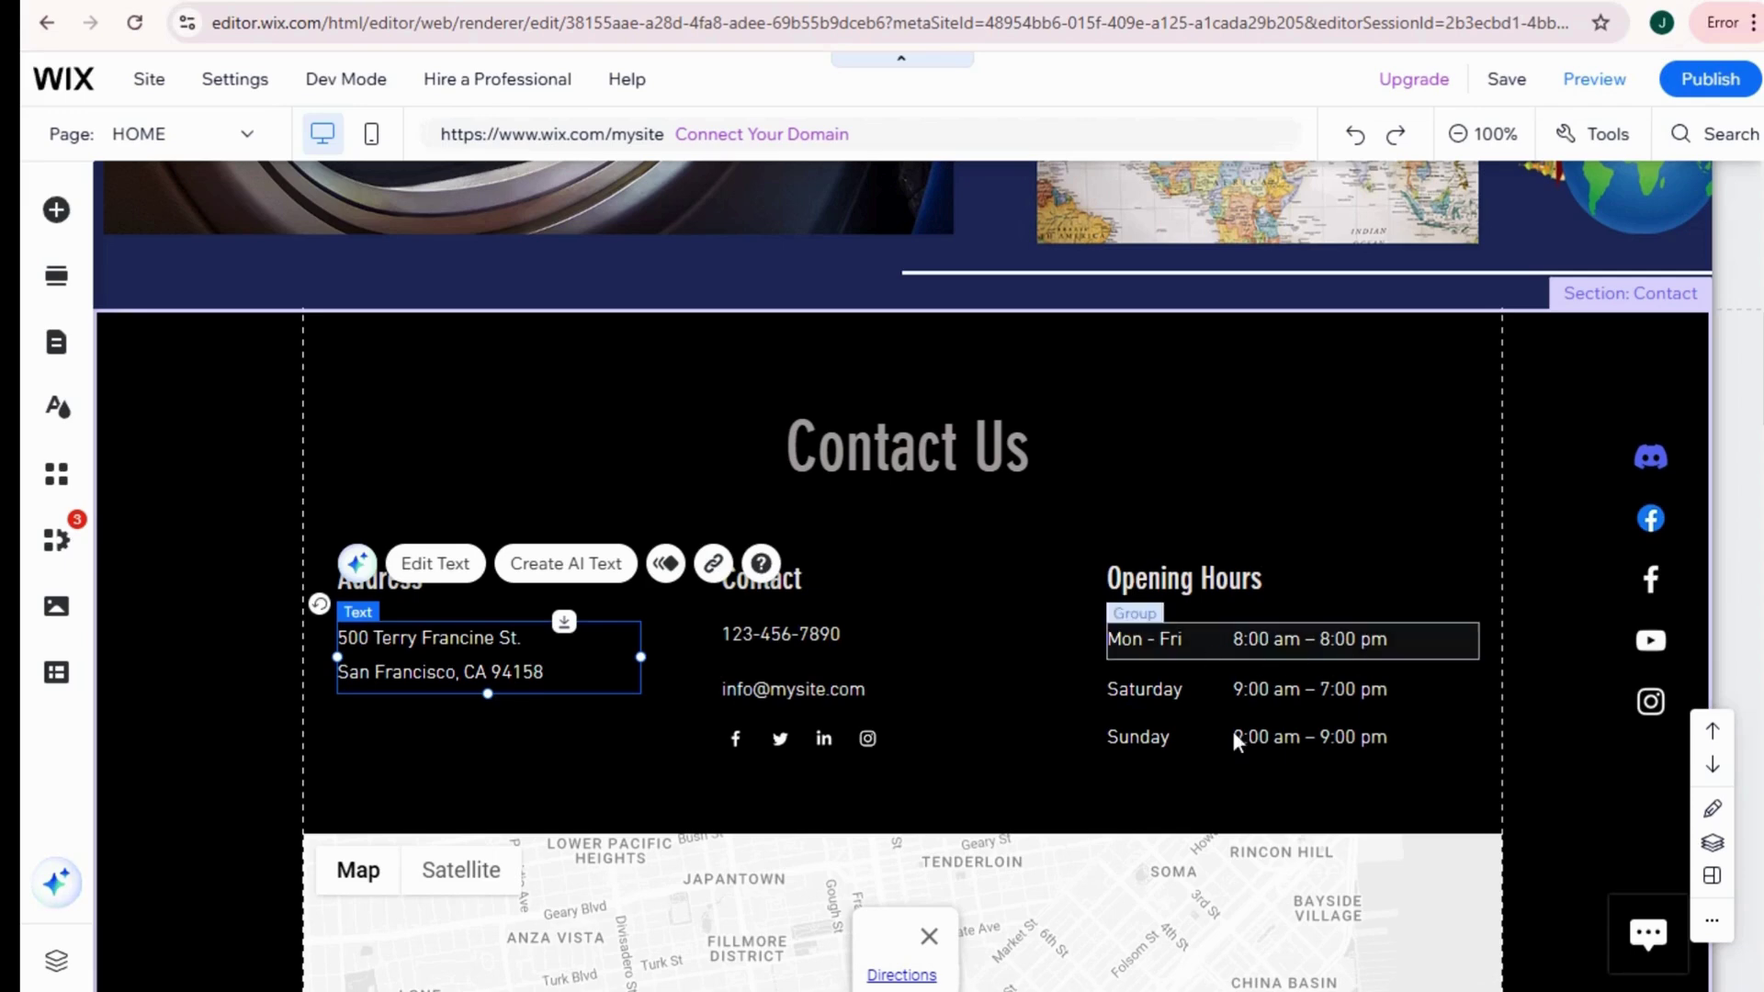
{"action": "left_click", "coordinate": [912, 463]}
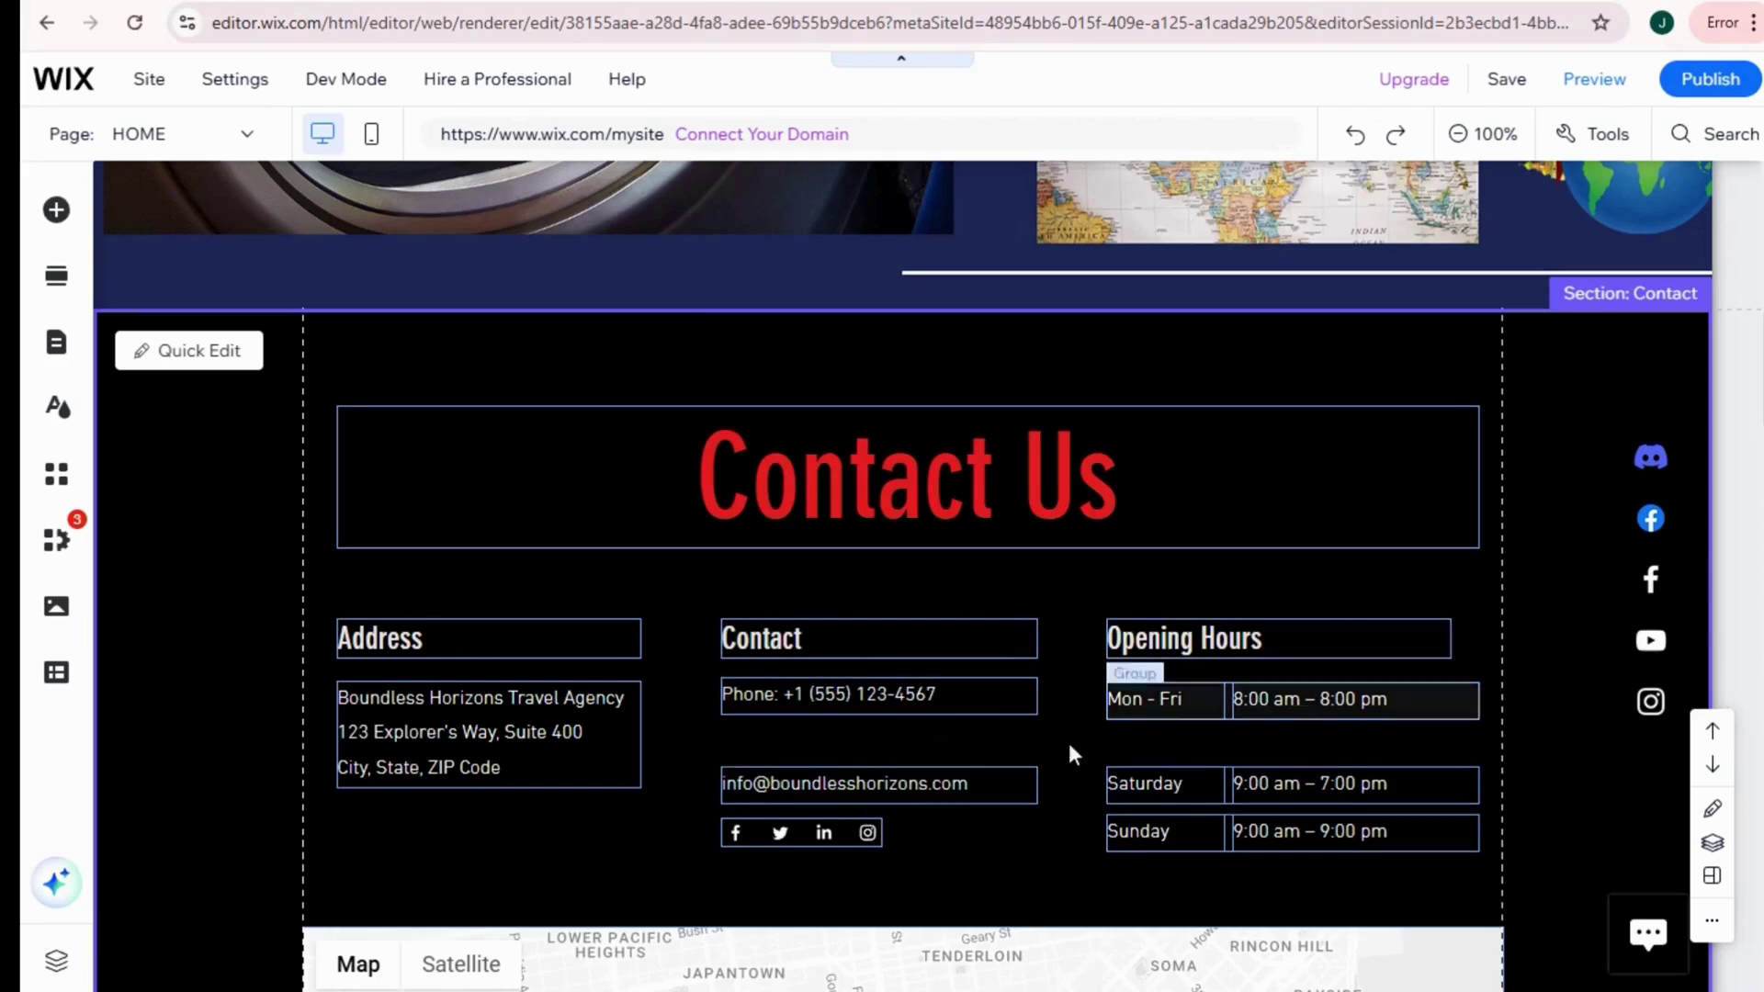
Step: Change the footer's copyright text to "© 2035 byBOUNDLESSS HORIZONS"
{"action": "scroll", "coordinate": [973, 744], "scroll_direction": "down", "scroll_amount": 3}
{"action": "scroll", "coordinate": [893, 712], "scroll_direction": "down", "scroll_amount": 5}
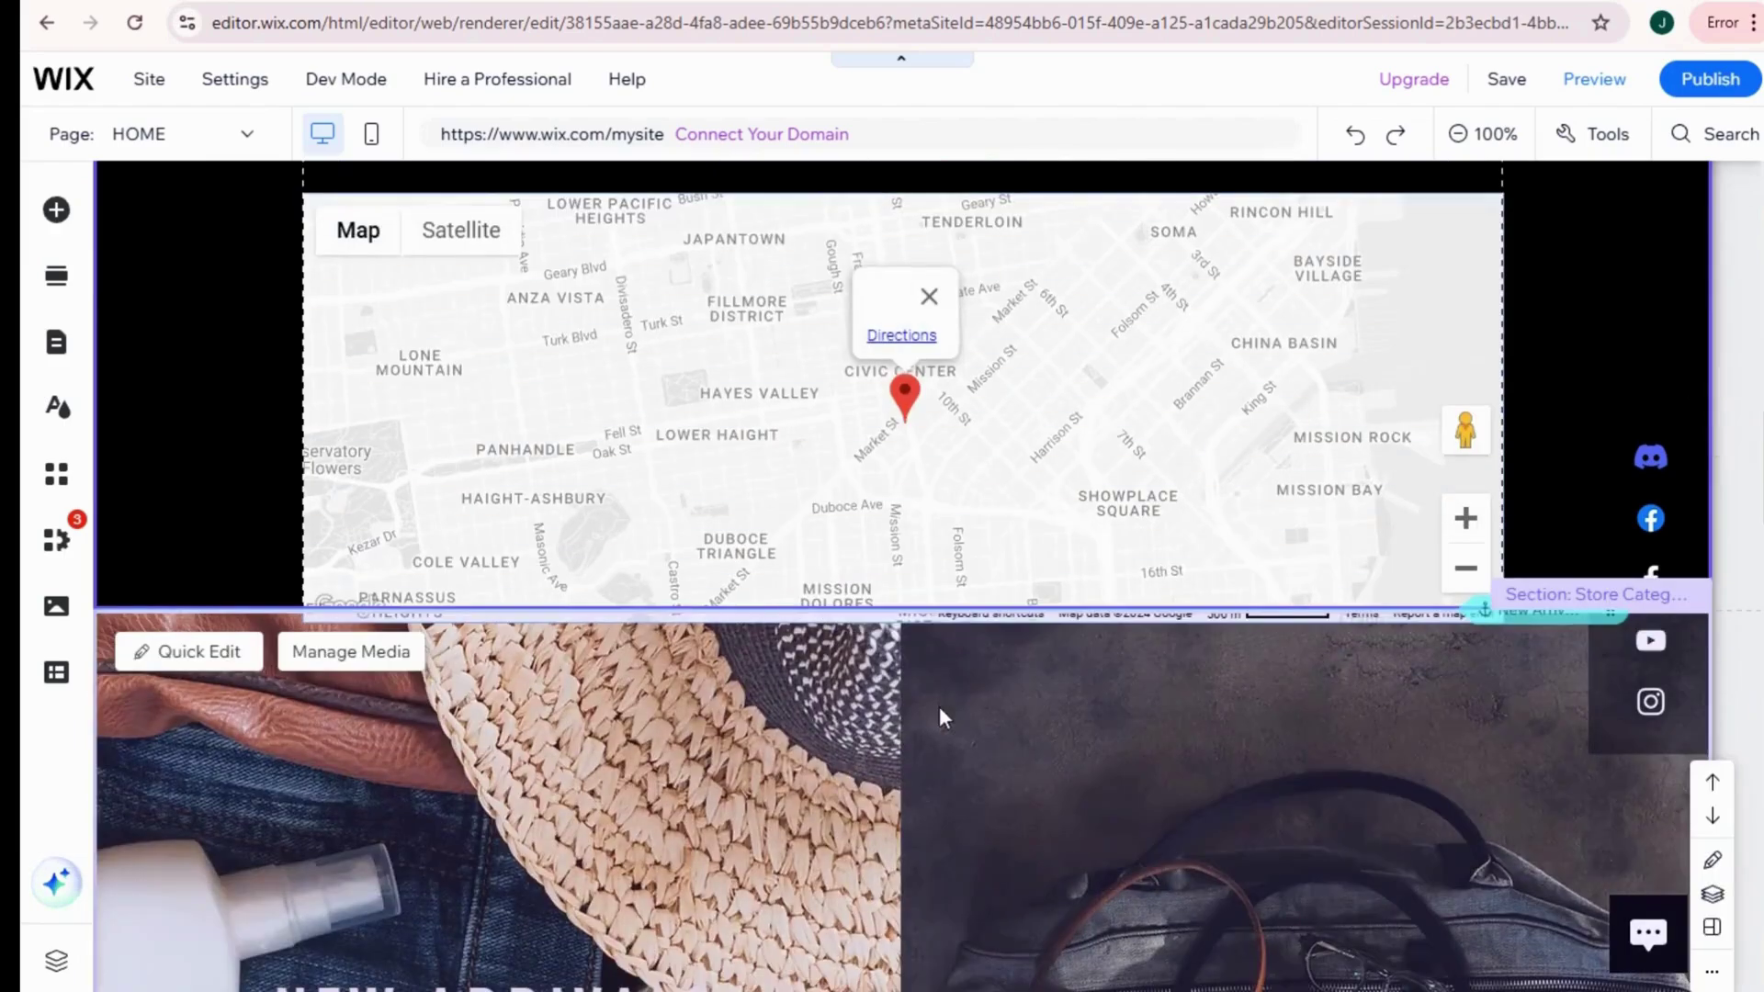
{"action": "scroll", "coordinate": [1165, 715], "scroll_direction": "down", "scroll_amount": 14}
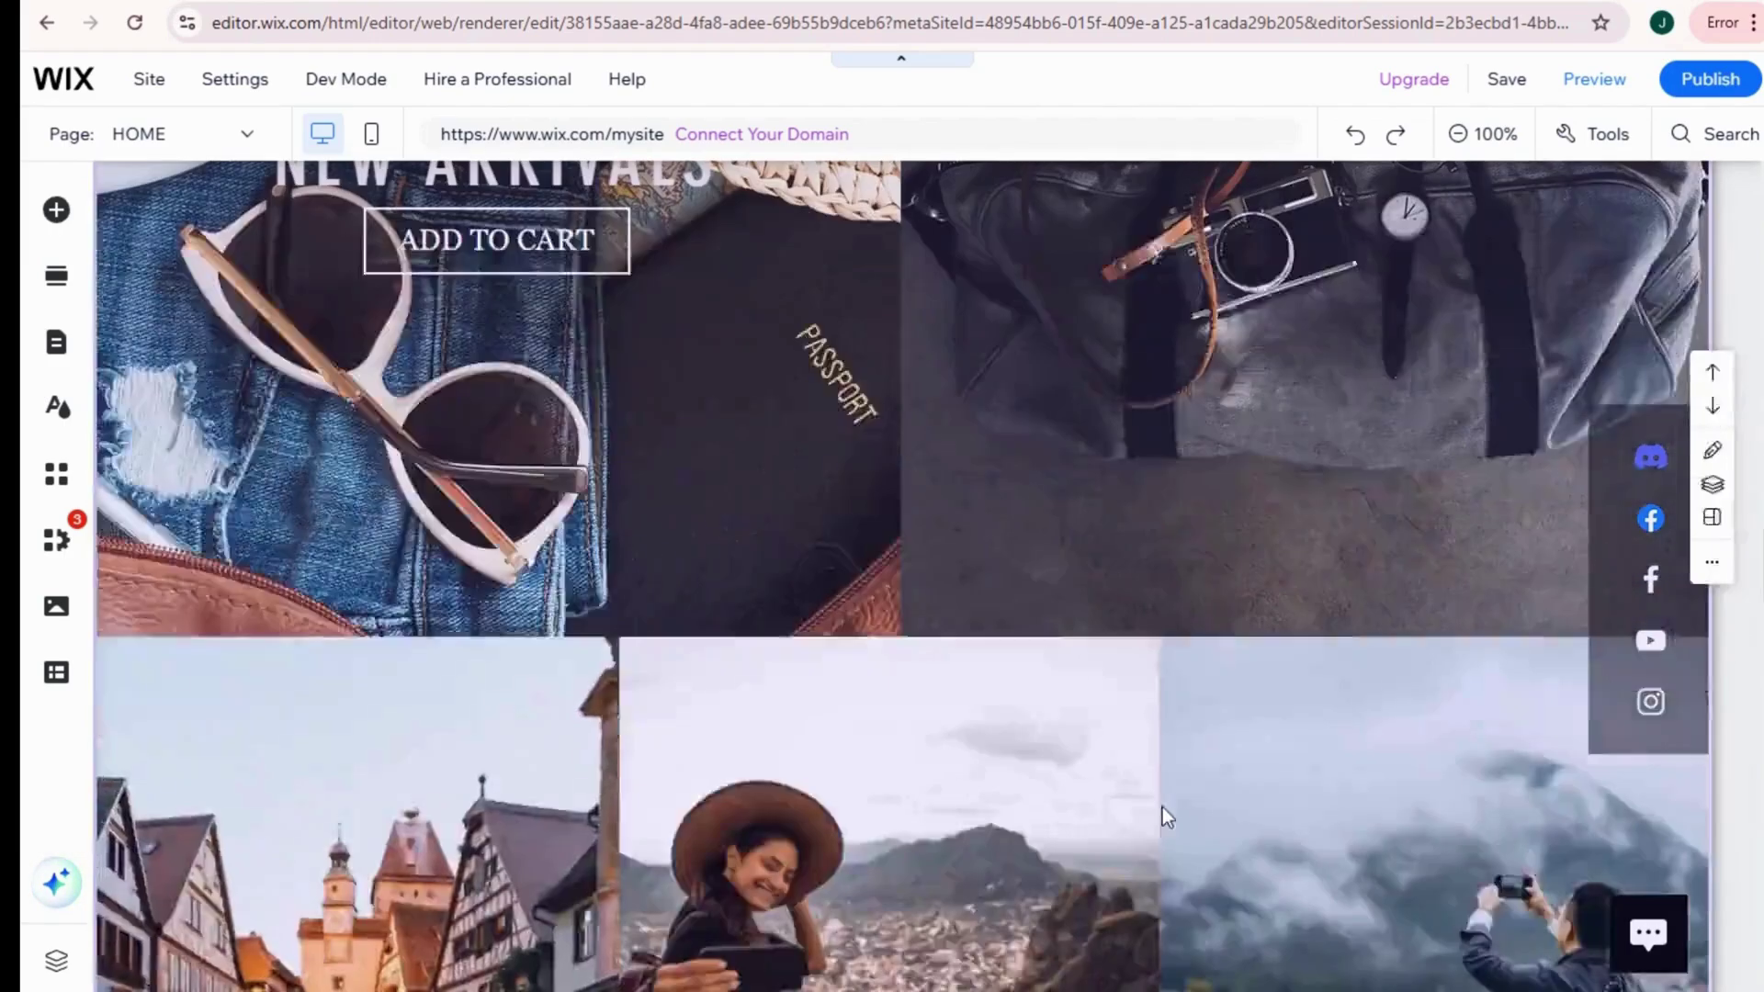
{"action": "scroll", "coordinate": [1163, 814], "scroll_direction": "down", "scroll_amount": 8}
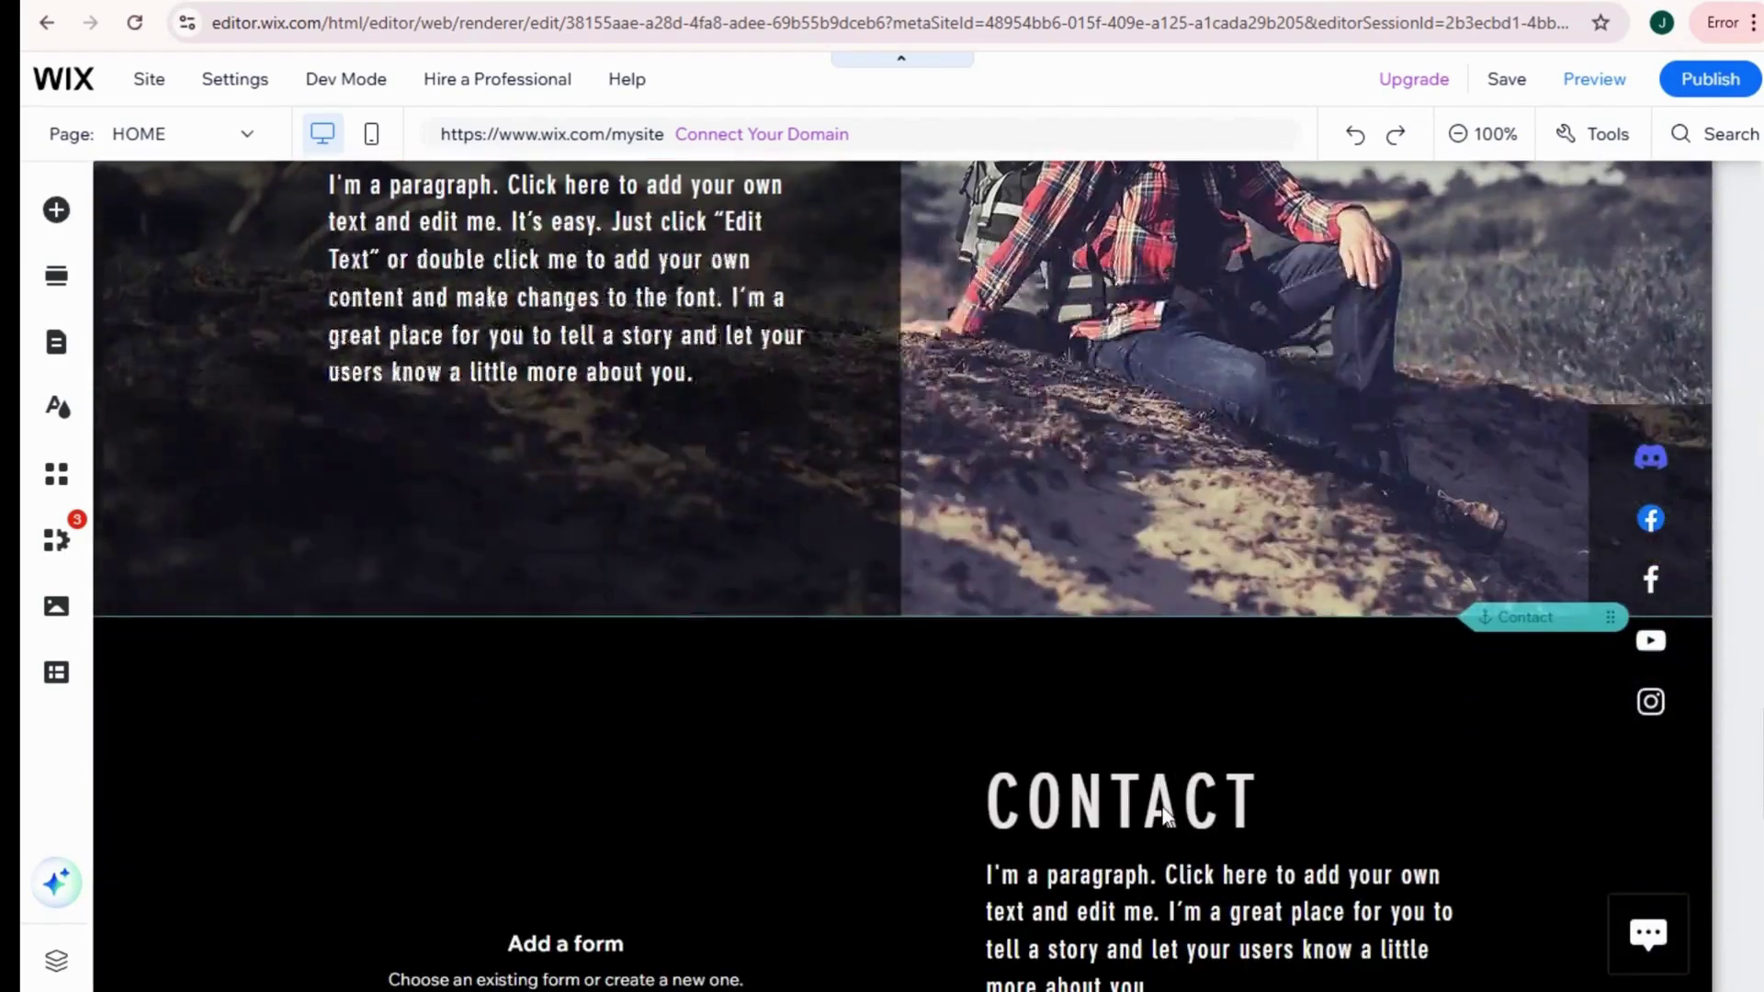
{"action": "scroll", "coordinate": [1165, 815], "scroll_direction": "down", "scroll_amount": 4}
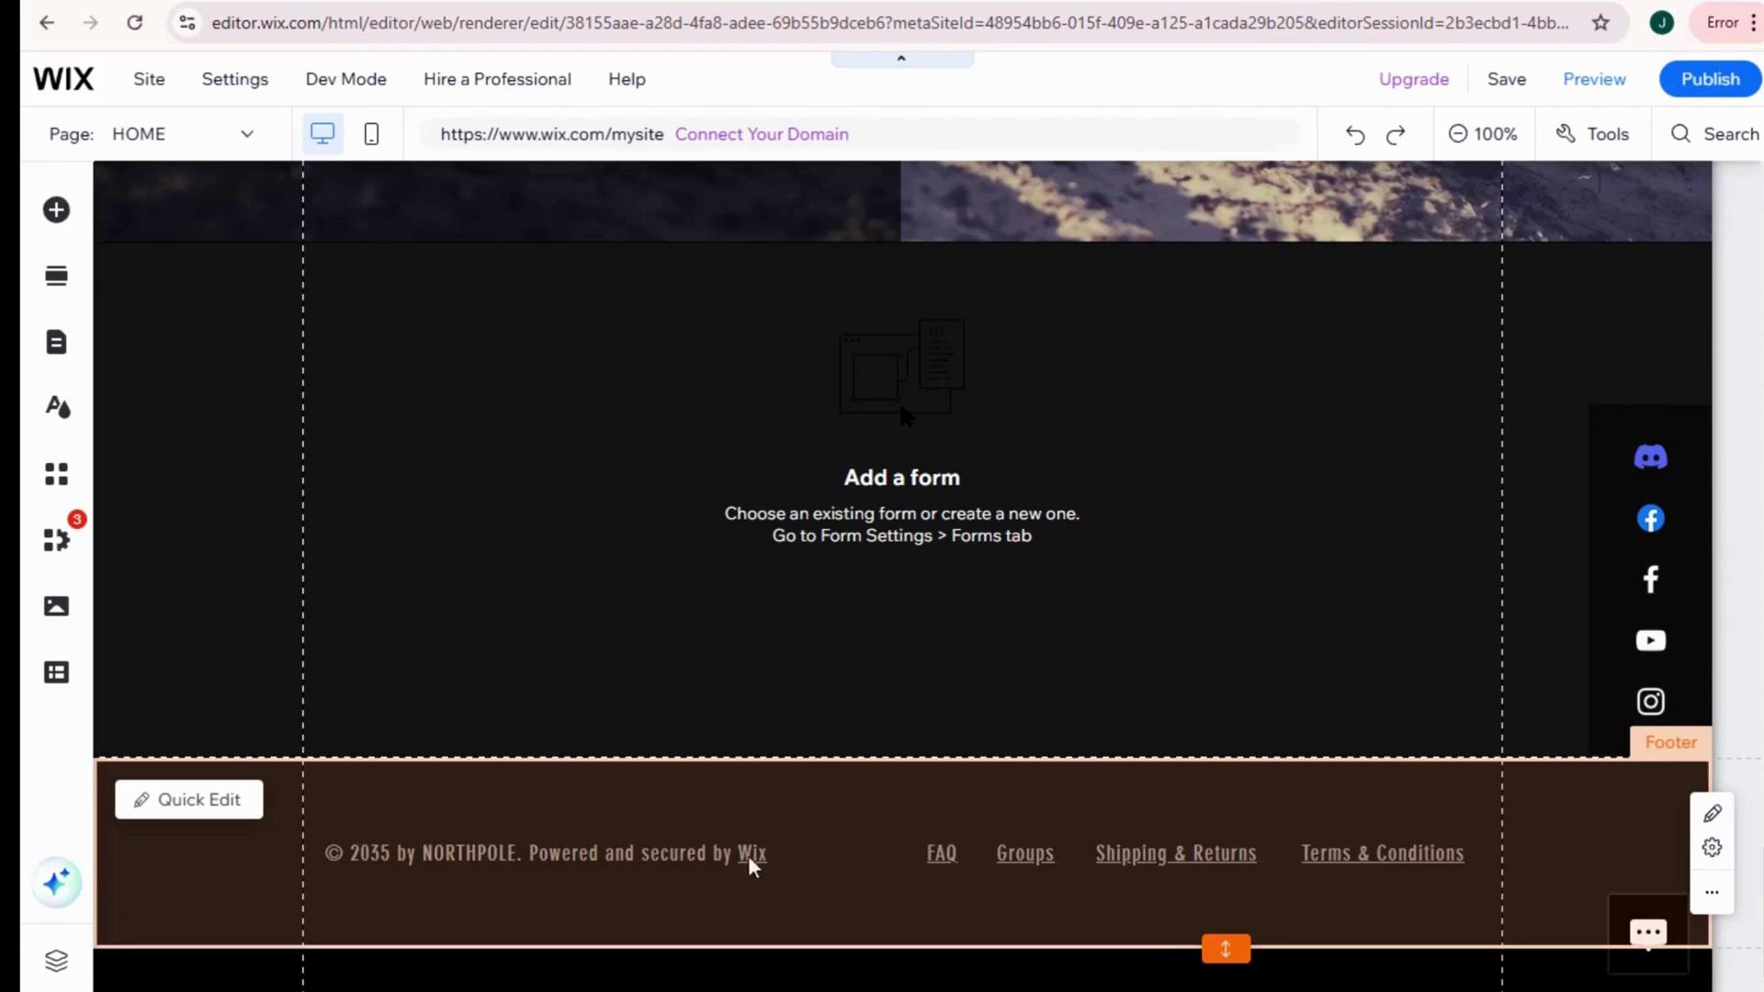
{"action": "left_click", "coordinate": [183, 804]}
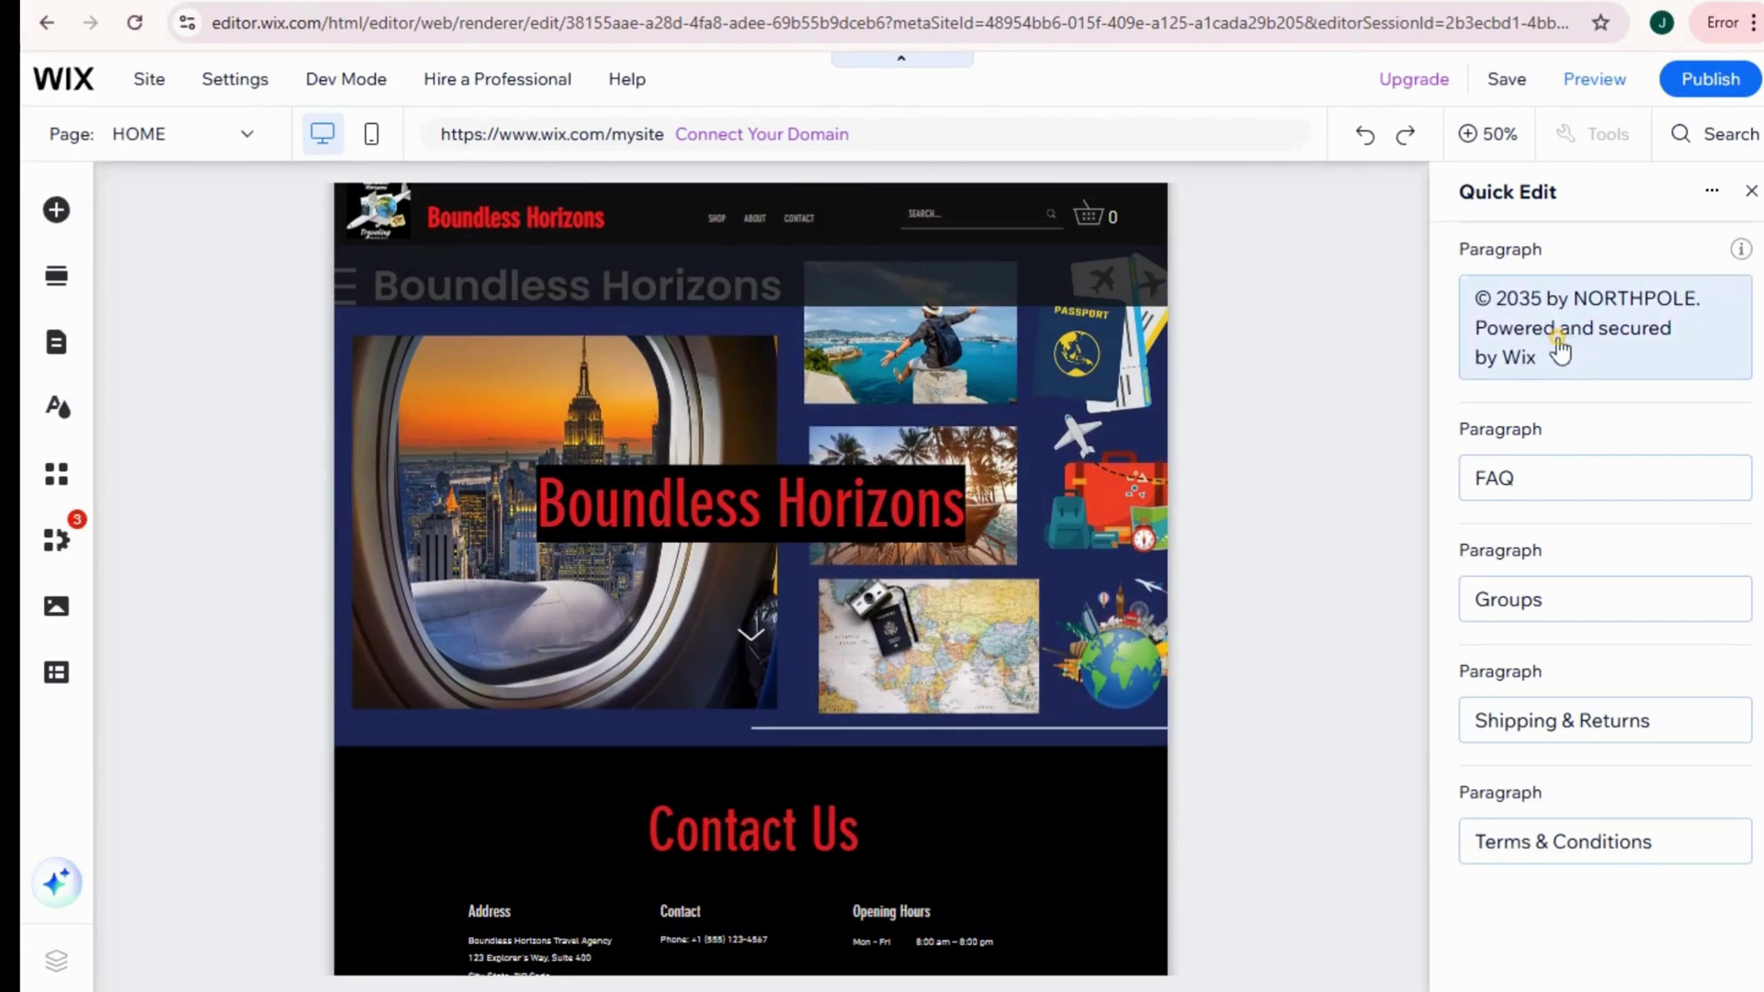
{"action": "left_click", "coordinate": [1532, 351]}
Step: Rename the footer's Groups link text to "Contact" and finish the footer's quick edit
{"action": "left_click", "coordinate": [1551, 467]}
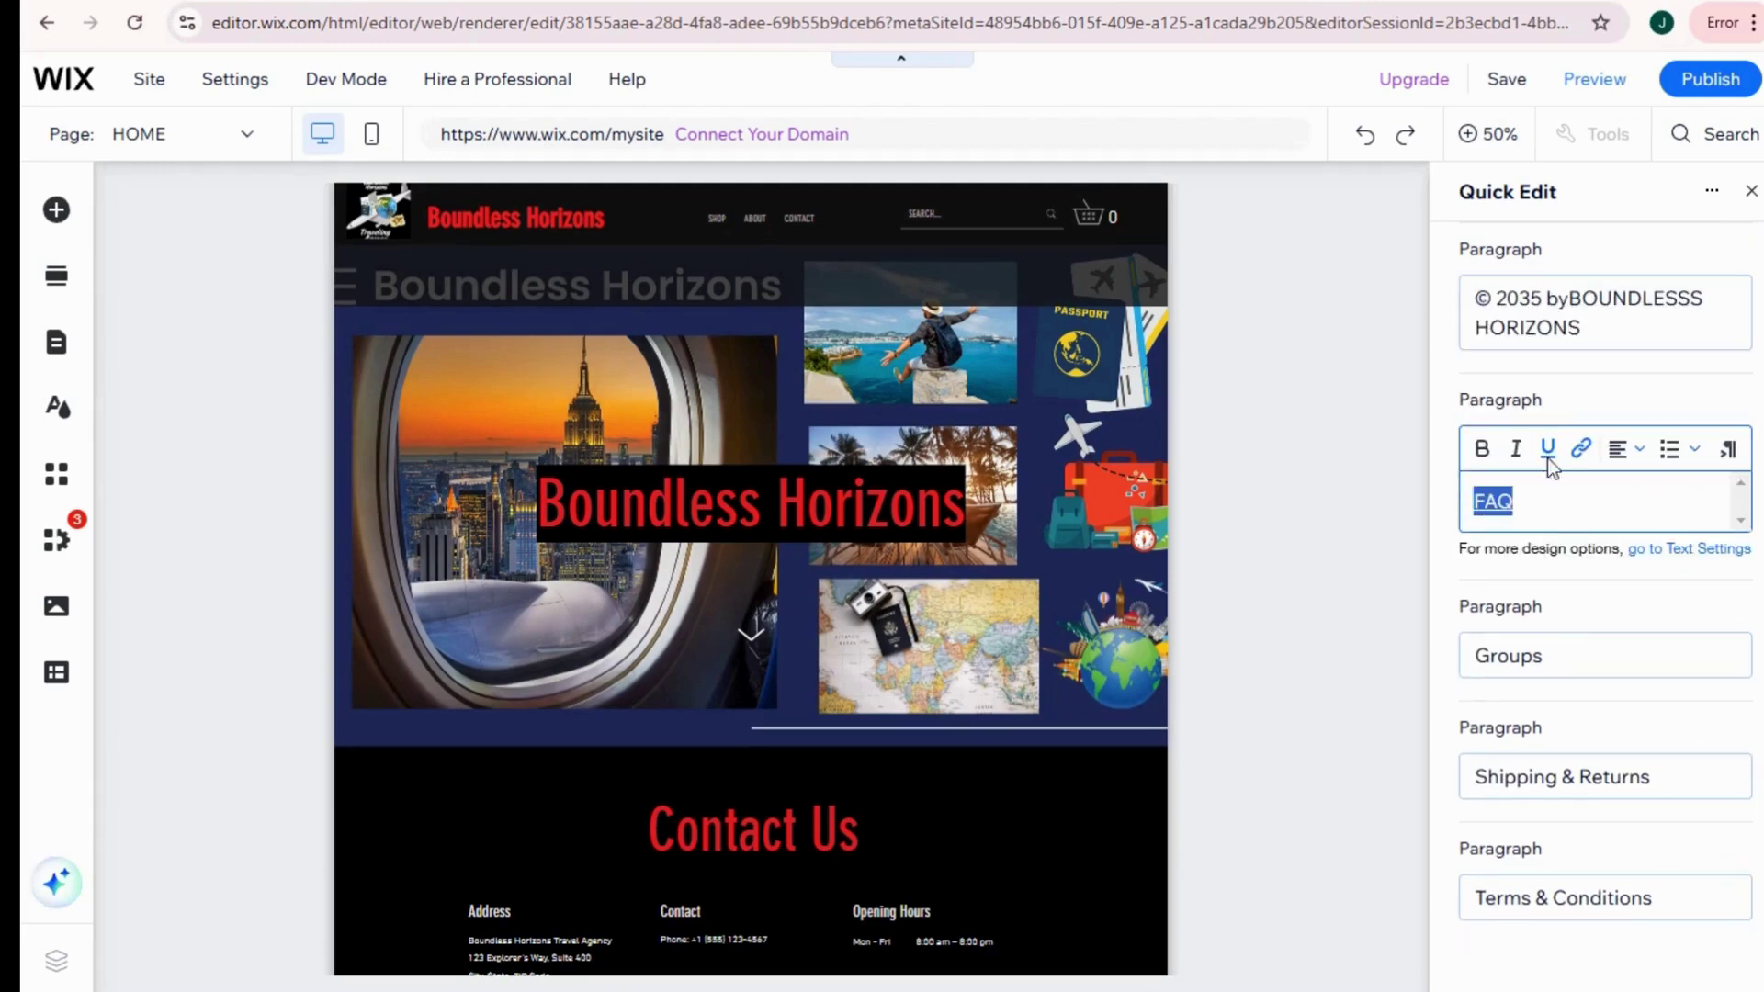
{"action": "left_click", "coordinate": [1516, 658]}
{"action": "left_click", "coordinate": [1524, 598]}
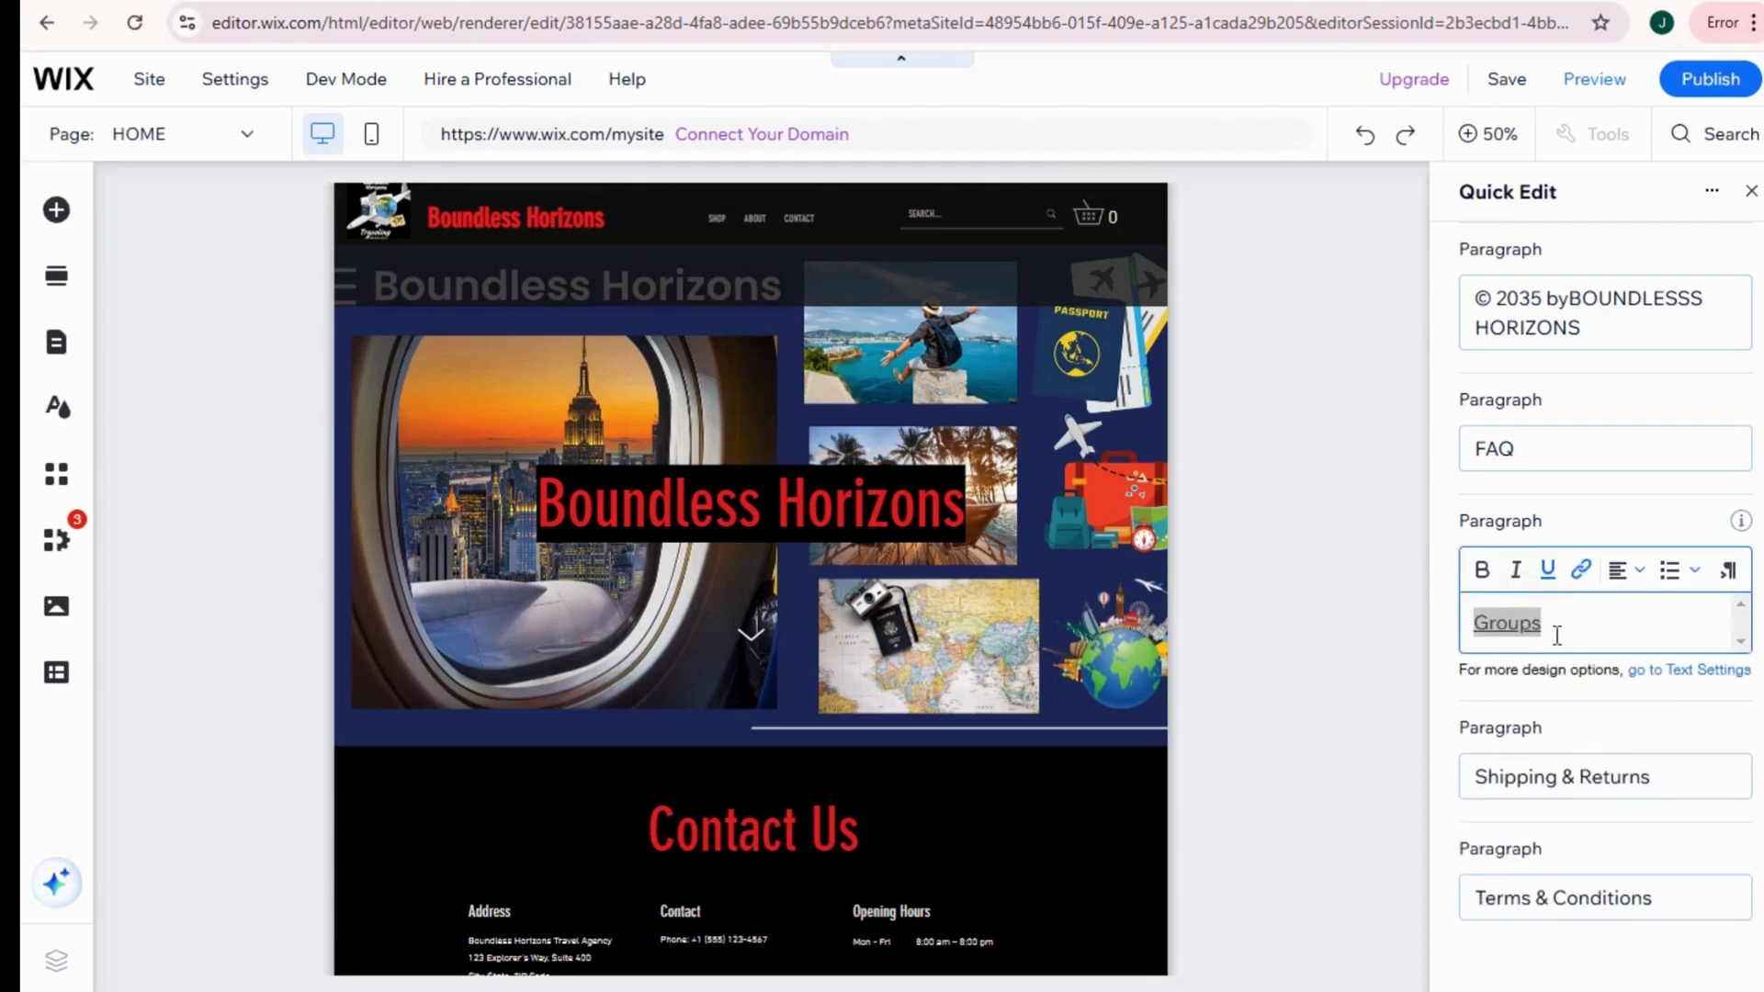
{"action": "left_click_drag", "start_coordinate": [1557, 634], "coordinate": [1391, 613]}
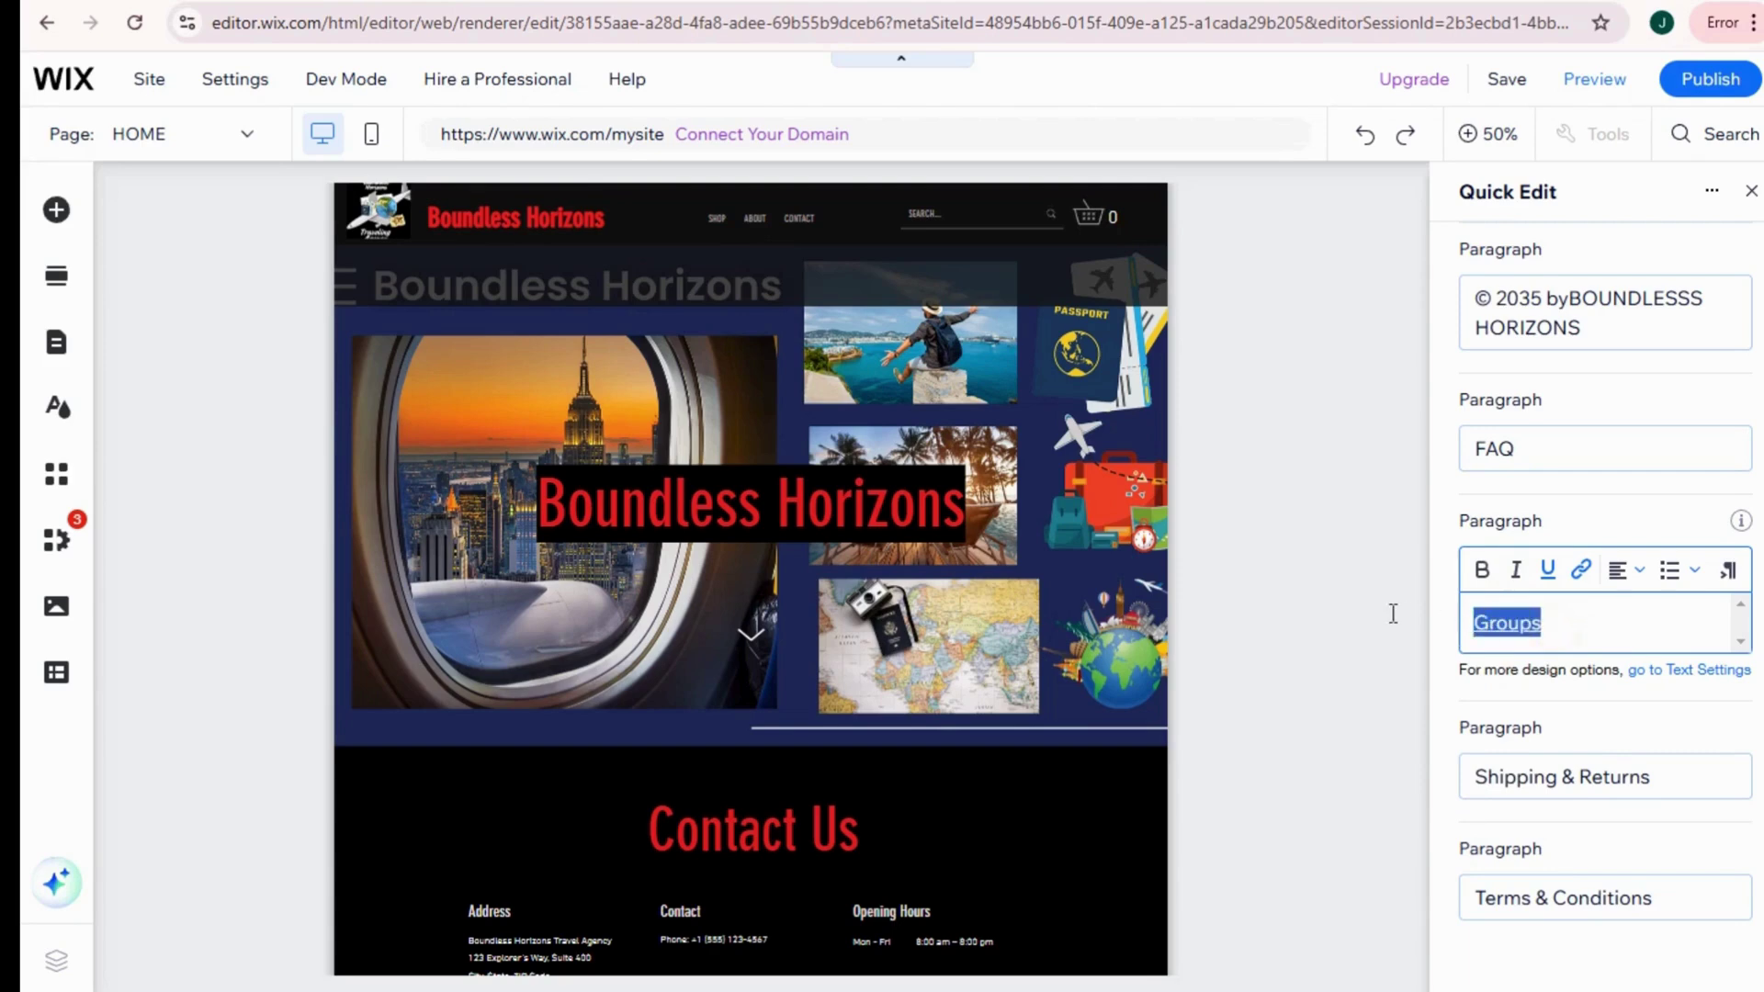
{"action": "type", "text": "Contact"}
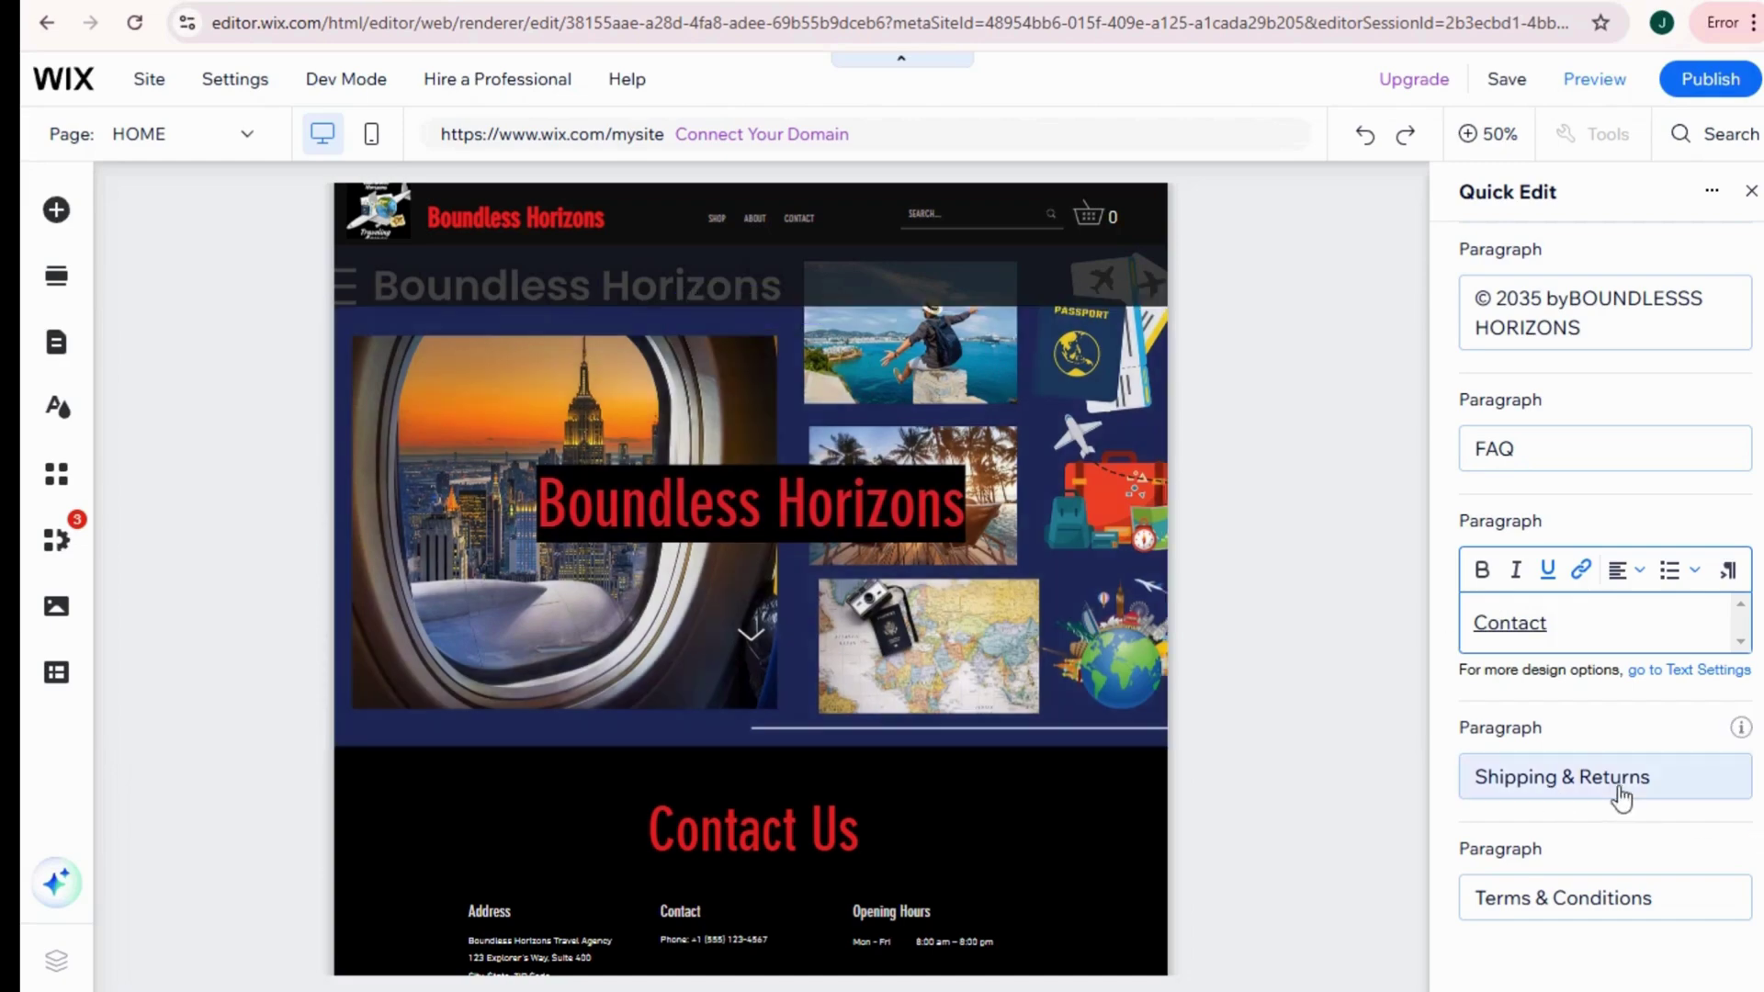
{"action": "left_click", "coordinate": [1752, 193]}
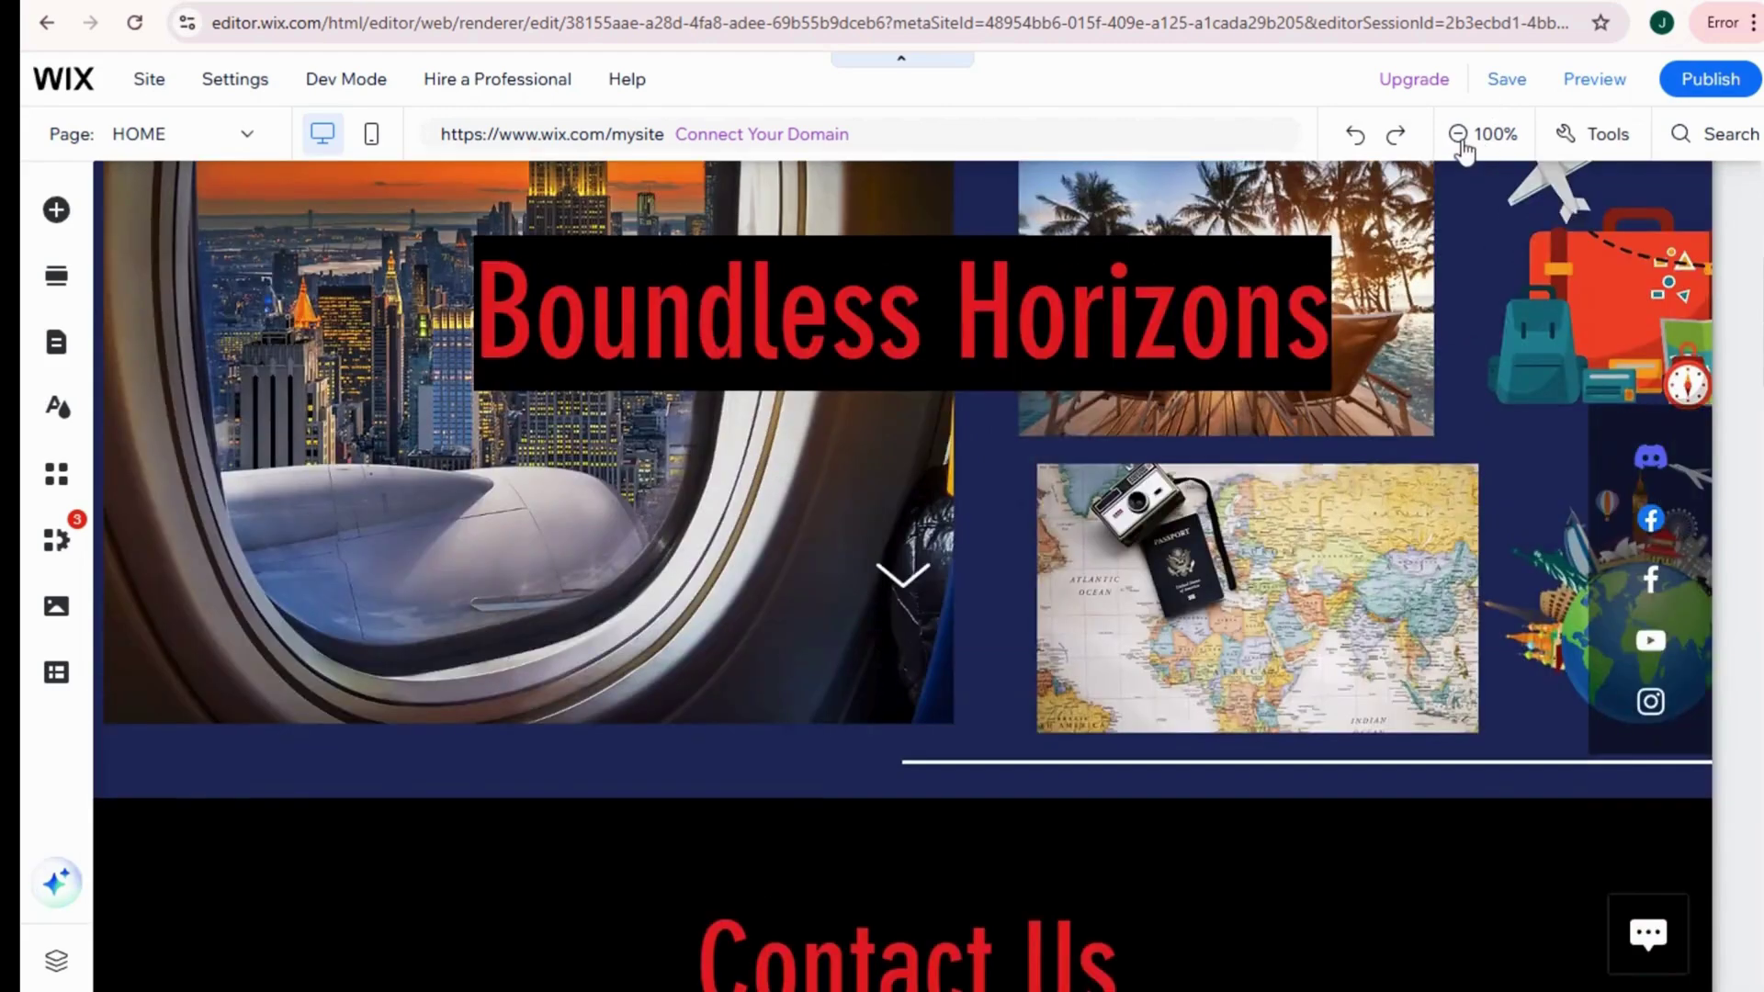
Step: Slightly reduce the height of the Subscribe section above the footer
{"action": "left_click", "coordinate": [1481, 134]}
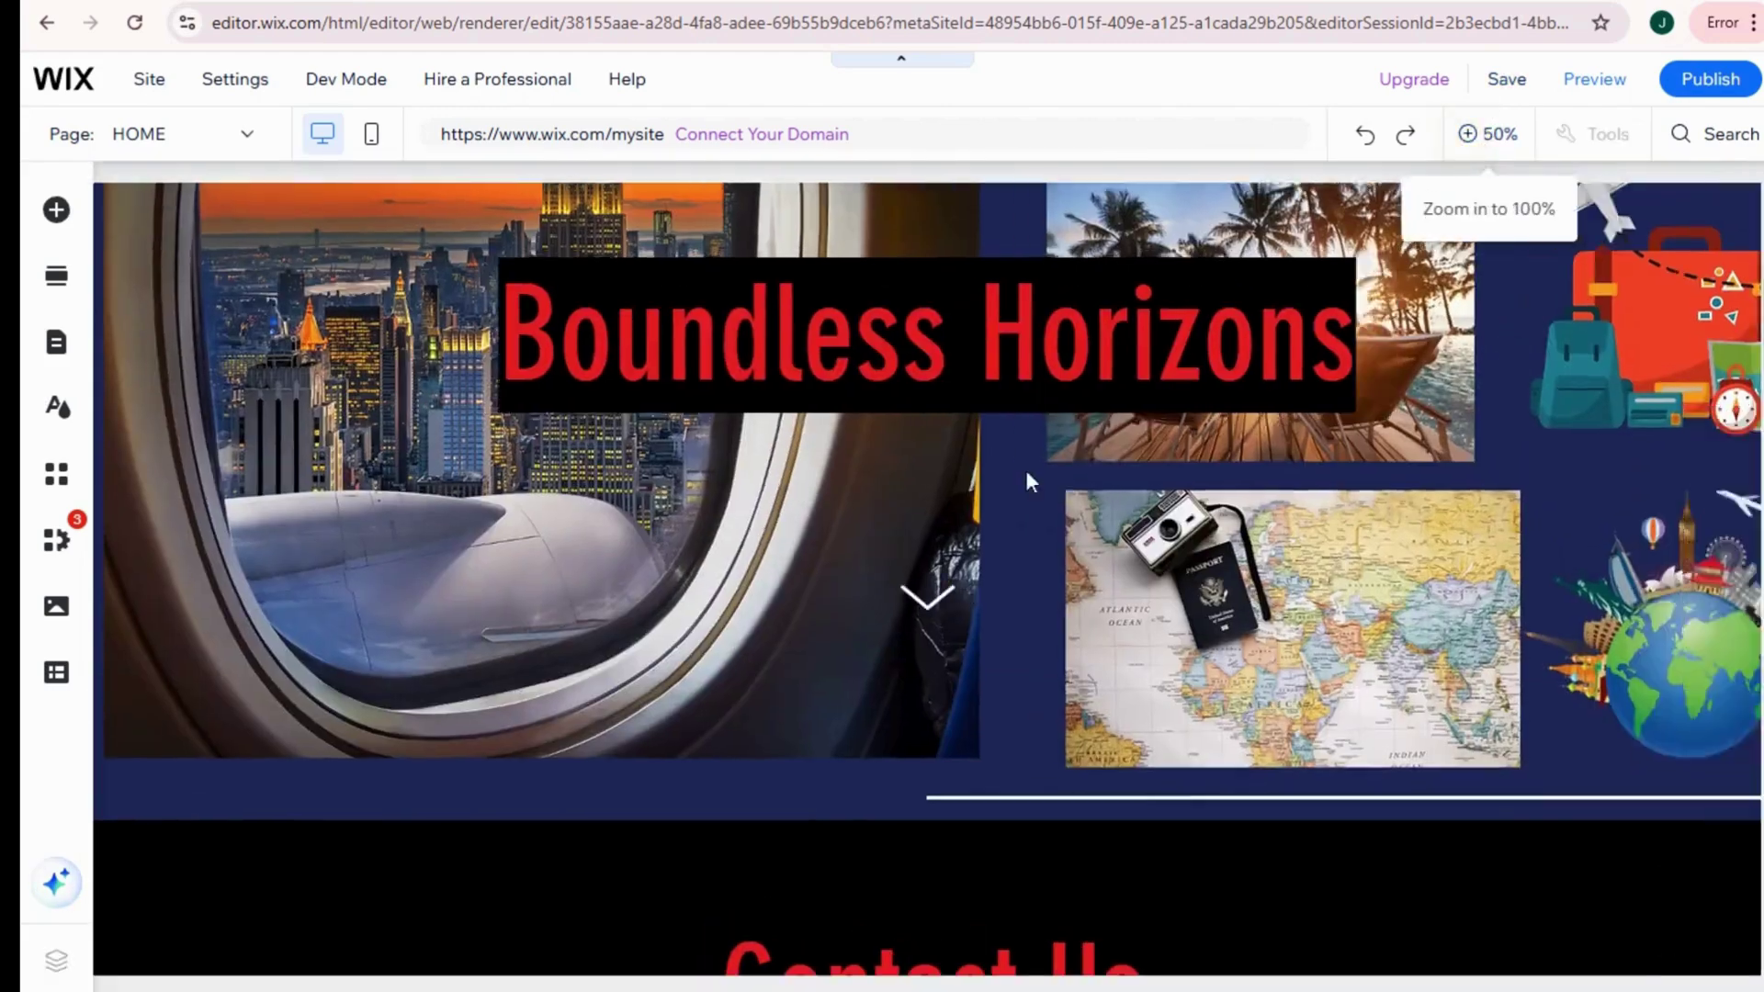
{"action": "scroll", "coordinate": [1145, 746], "scroll_direction": "down", "scroll_amount": 10}
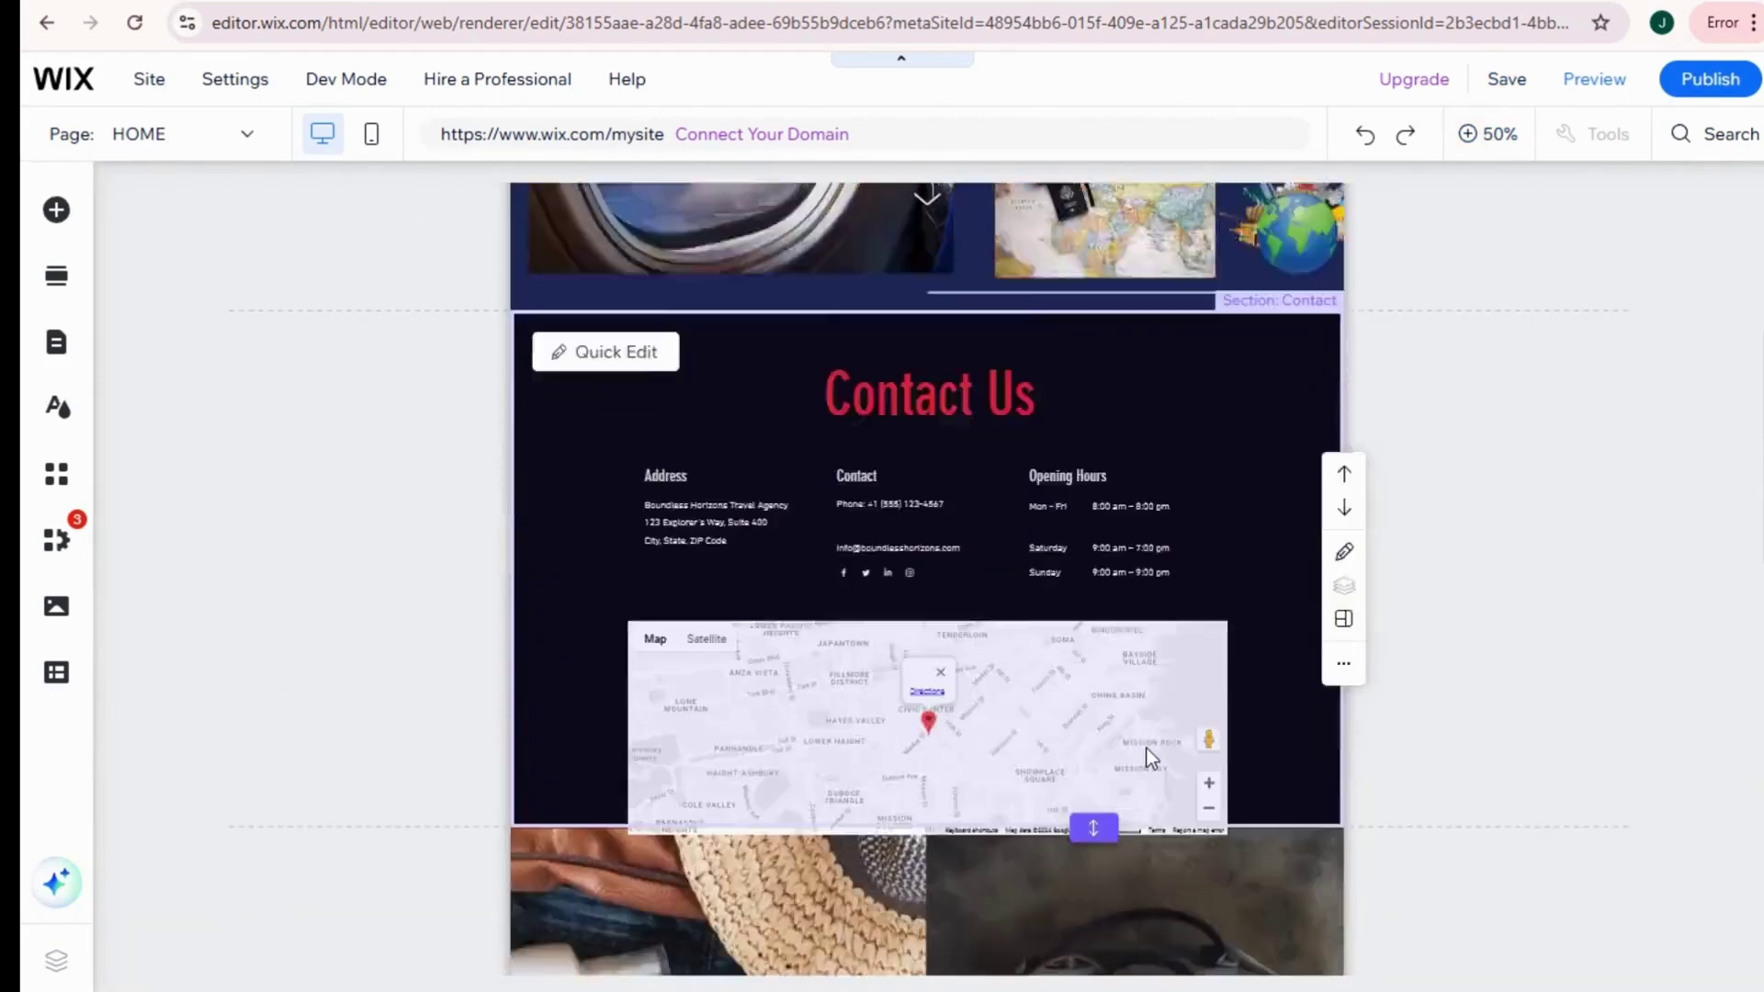
{"action": "scroll", "coordinate": [1145, 746], "scroll_direction": "down", "scroll_amount": 2}
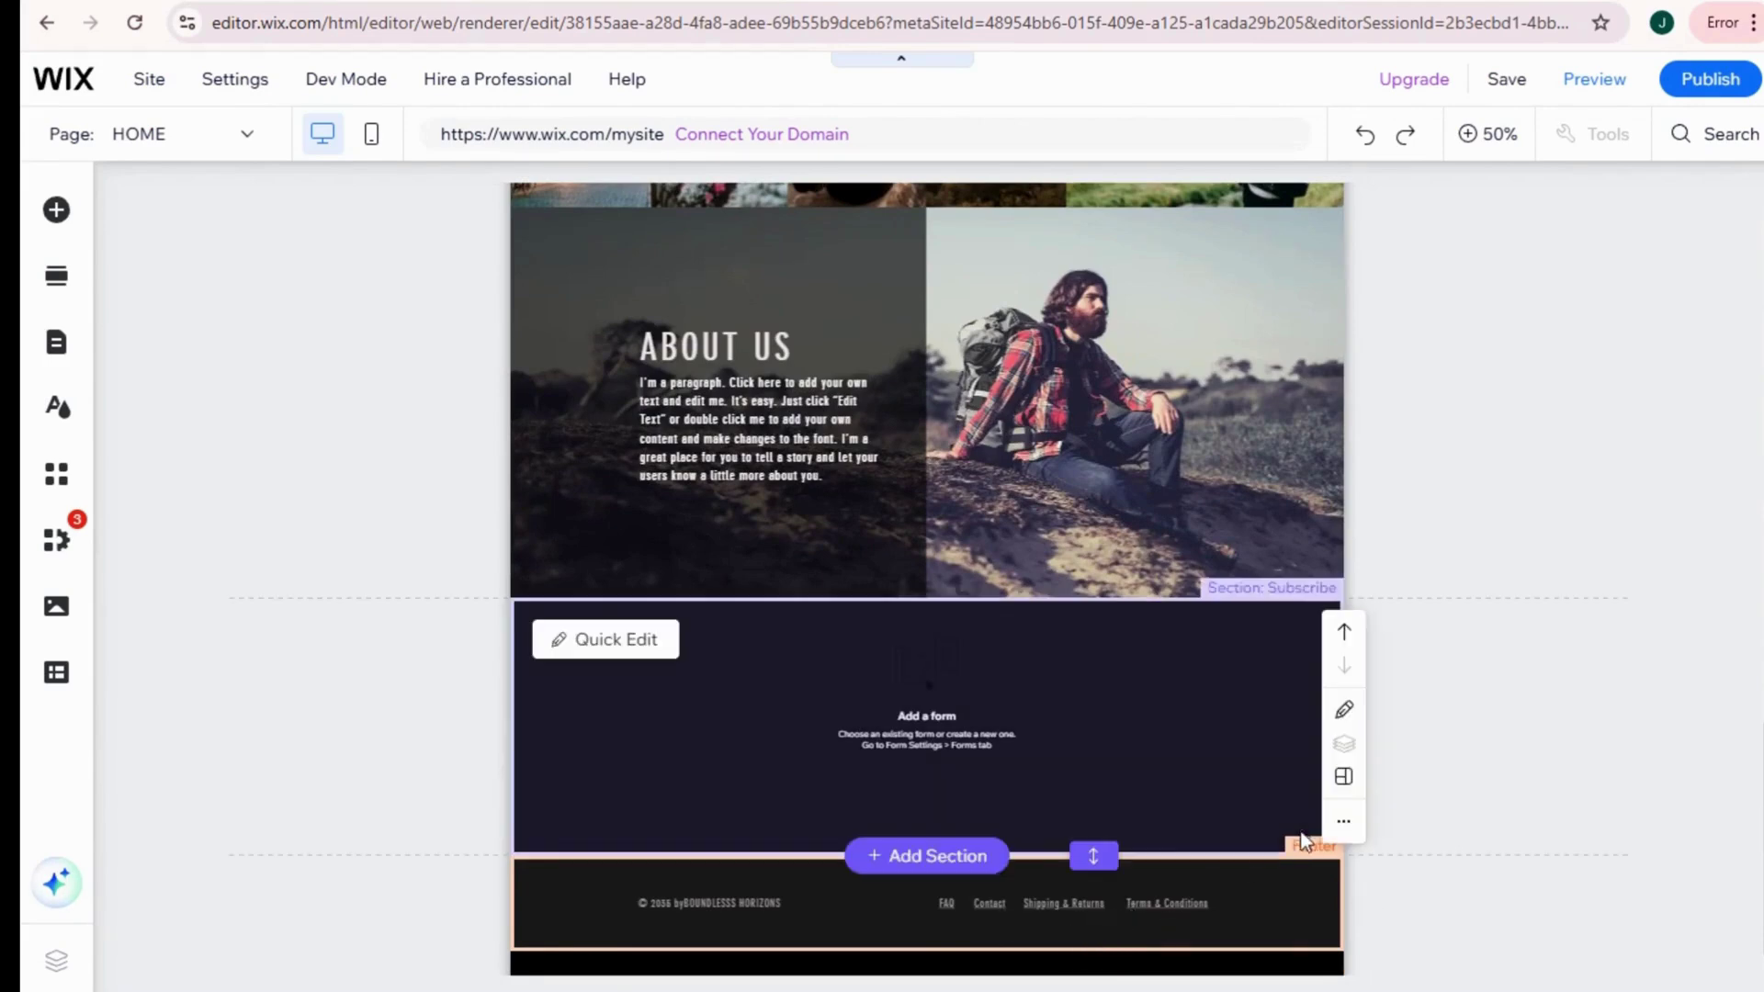
{"action": "left_click", "coordinate": [1091, 850]}
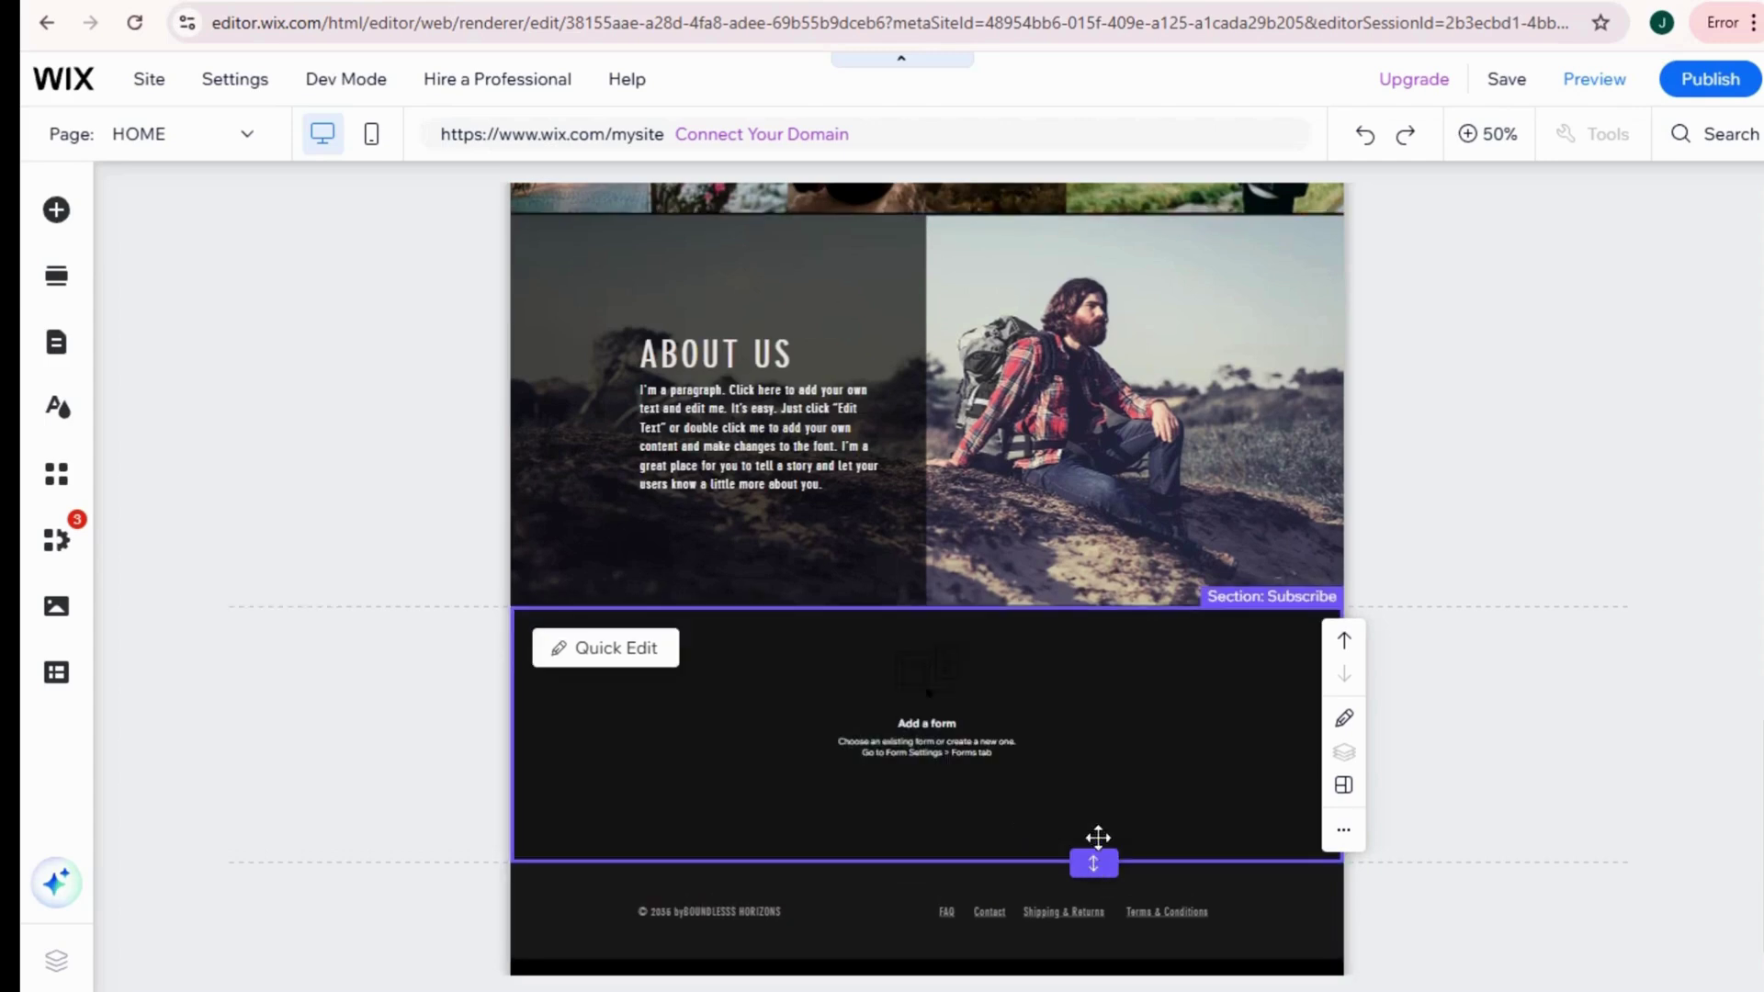
{"action": "left_click_drag", "start_coordinate": [1098, 838], "coordinate": [1096, 860]}
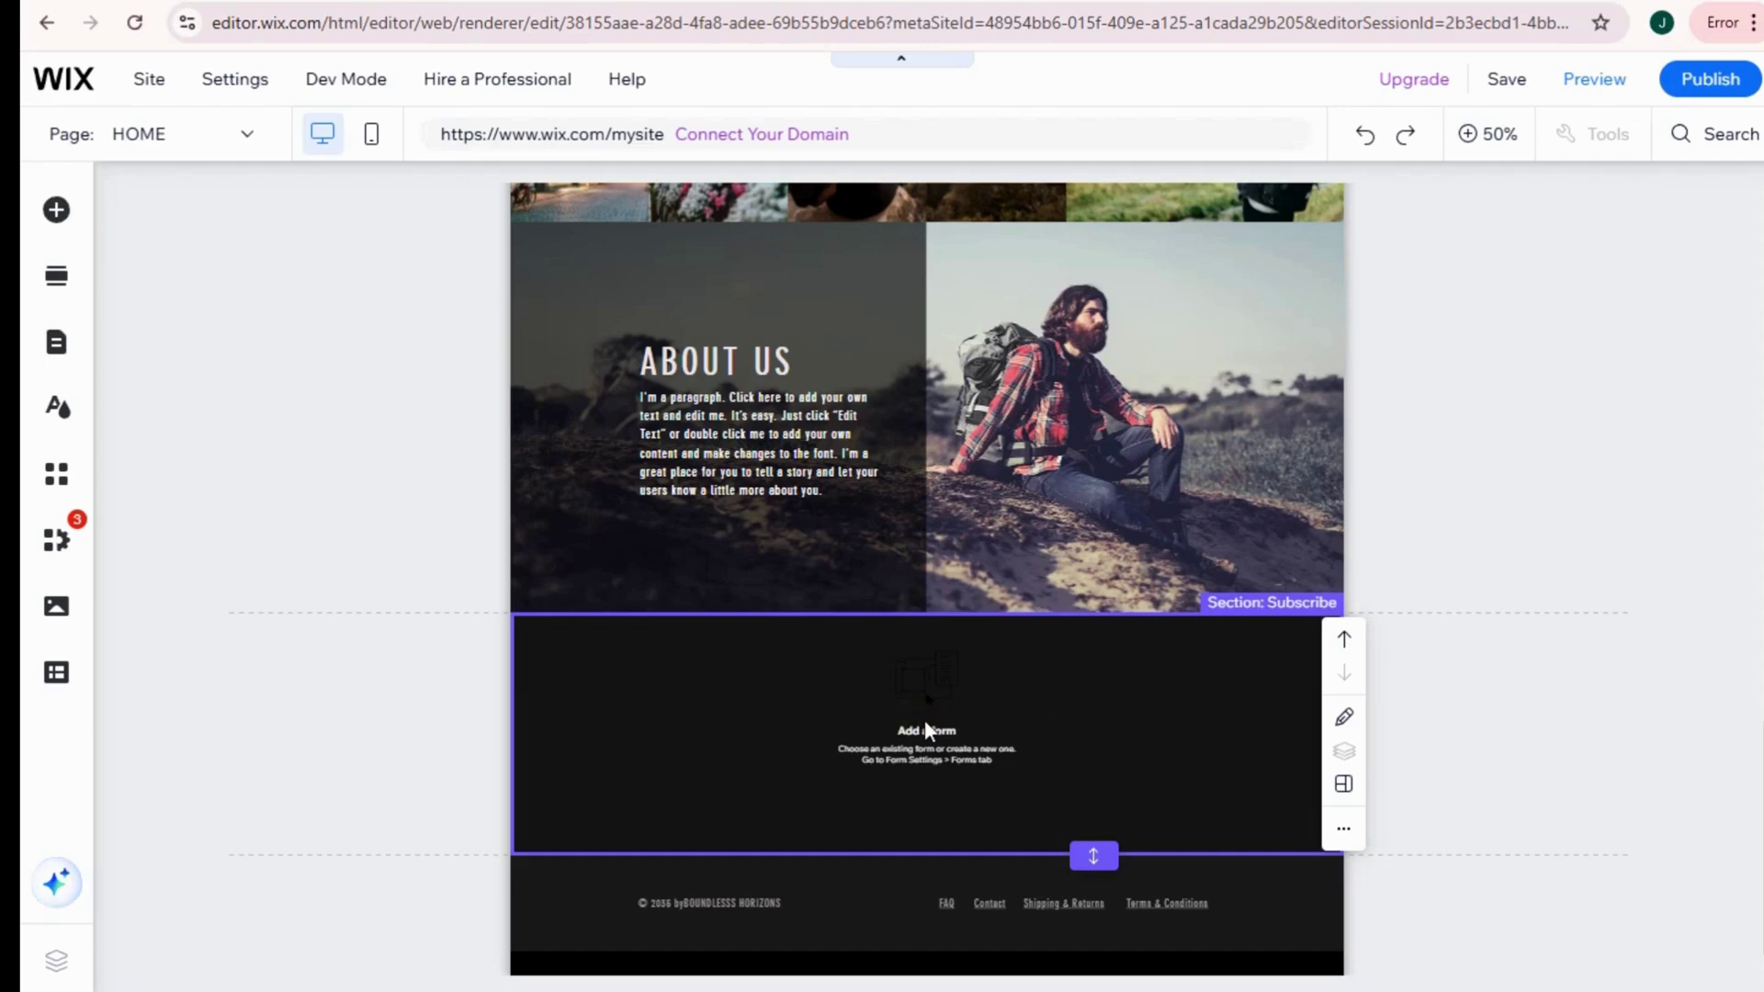
Step: Try to add the premade "Contact us" form from the contact form elements to the Subscribe section
{"action": "left_click", "coordinate": [64, 220]}
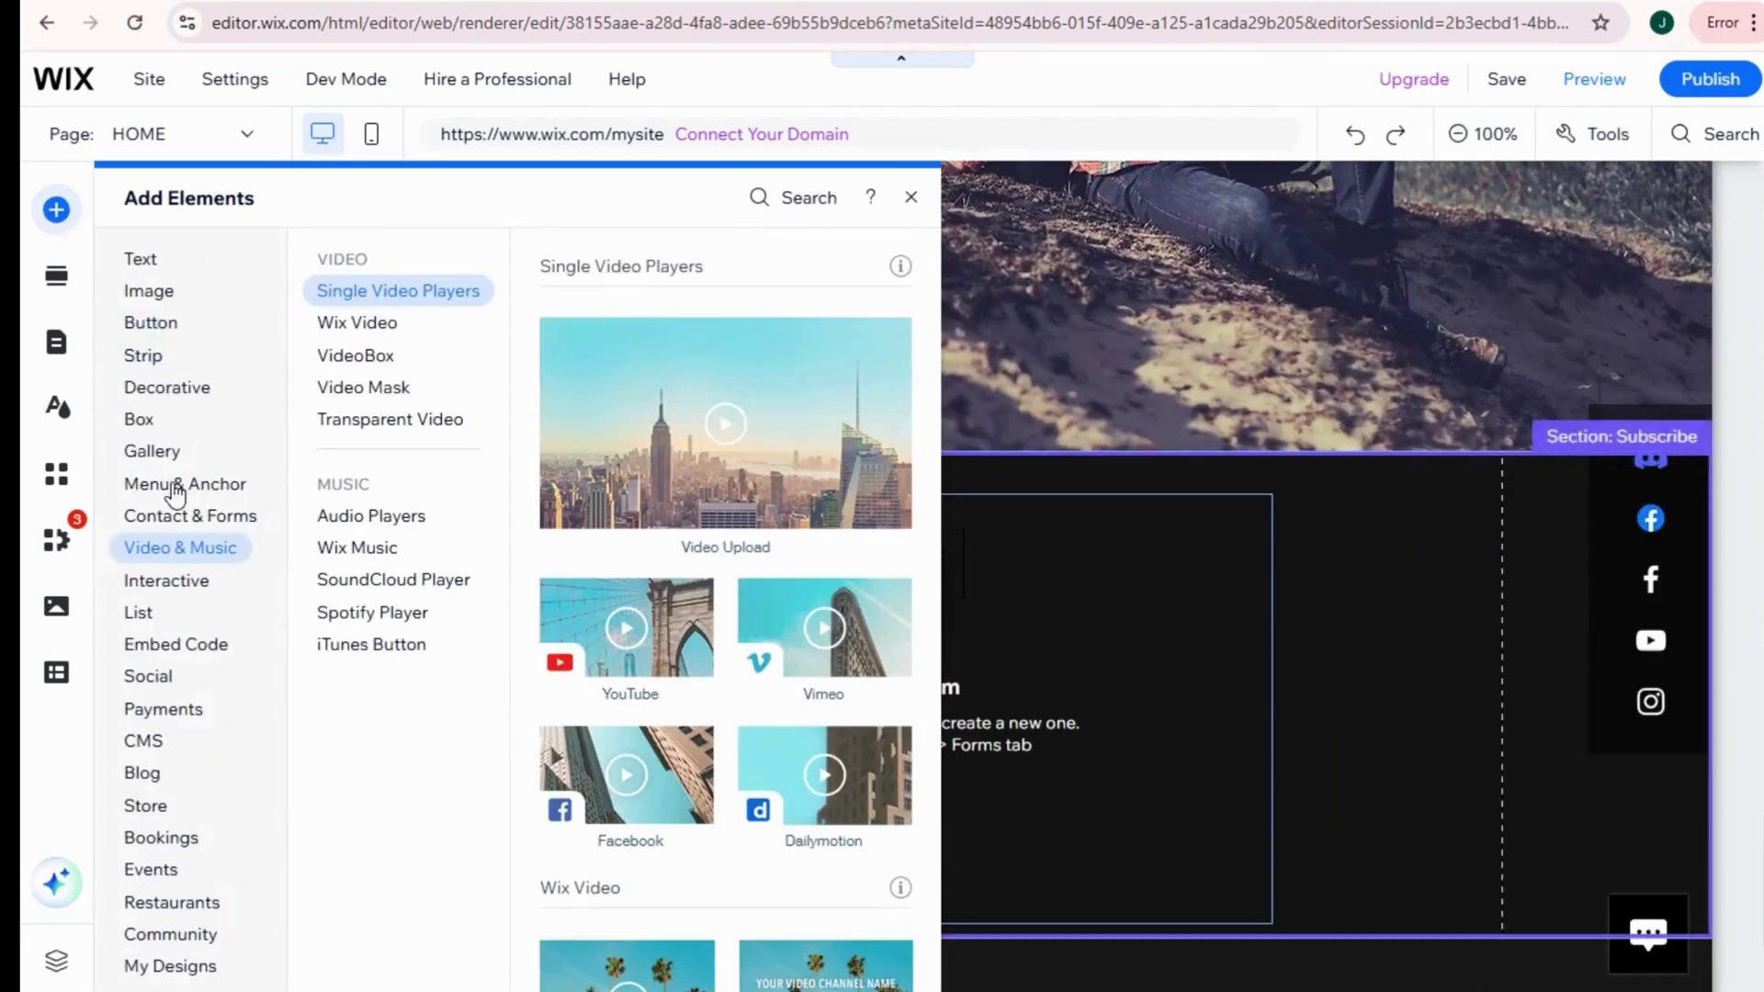
{"action": "left_click", "coordinate": [166, 579]}
{"action": "left_click", "coordinate": [196, 708]}
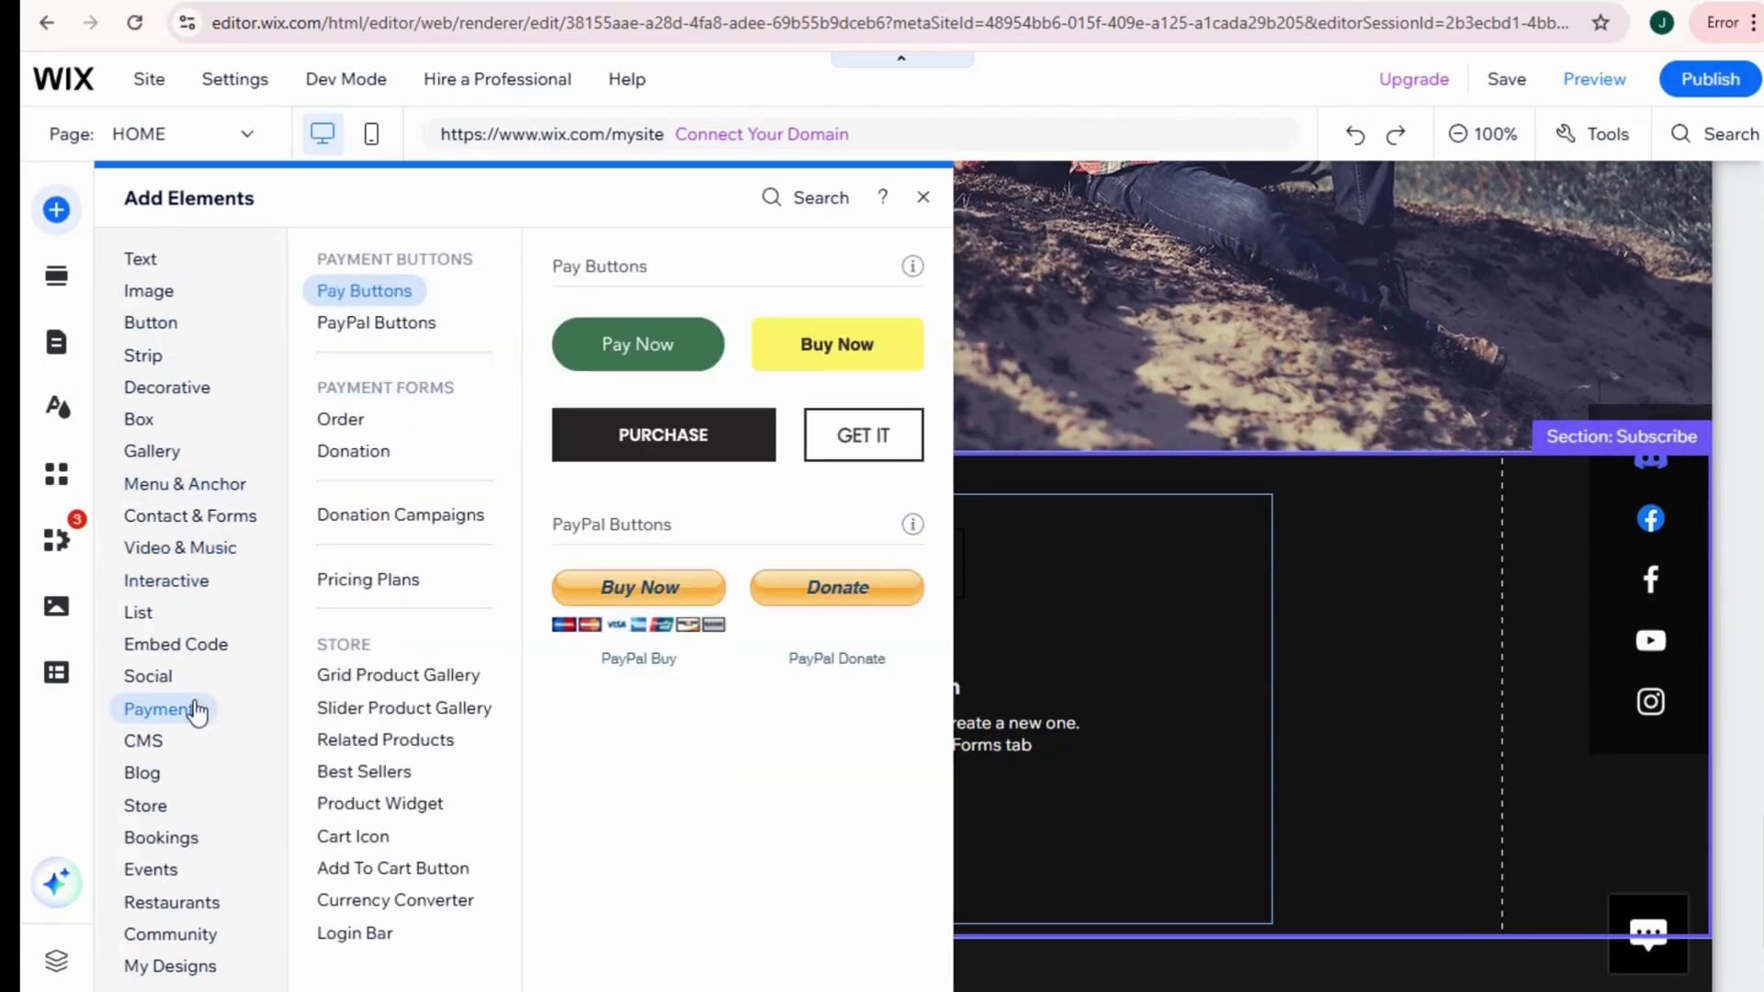
{"action": "left_click", "coordinate": [158, 581]}
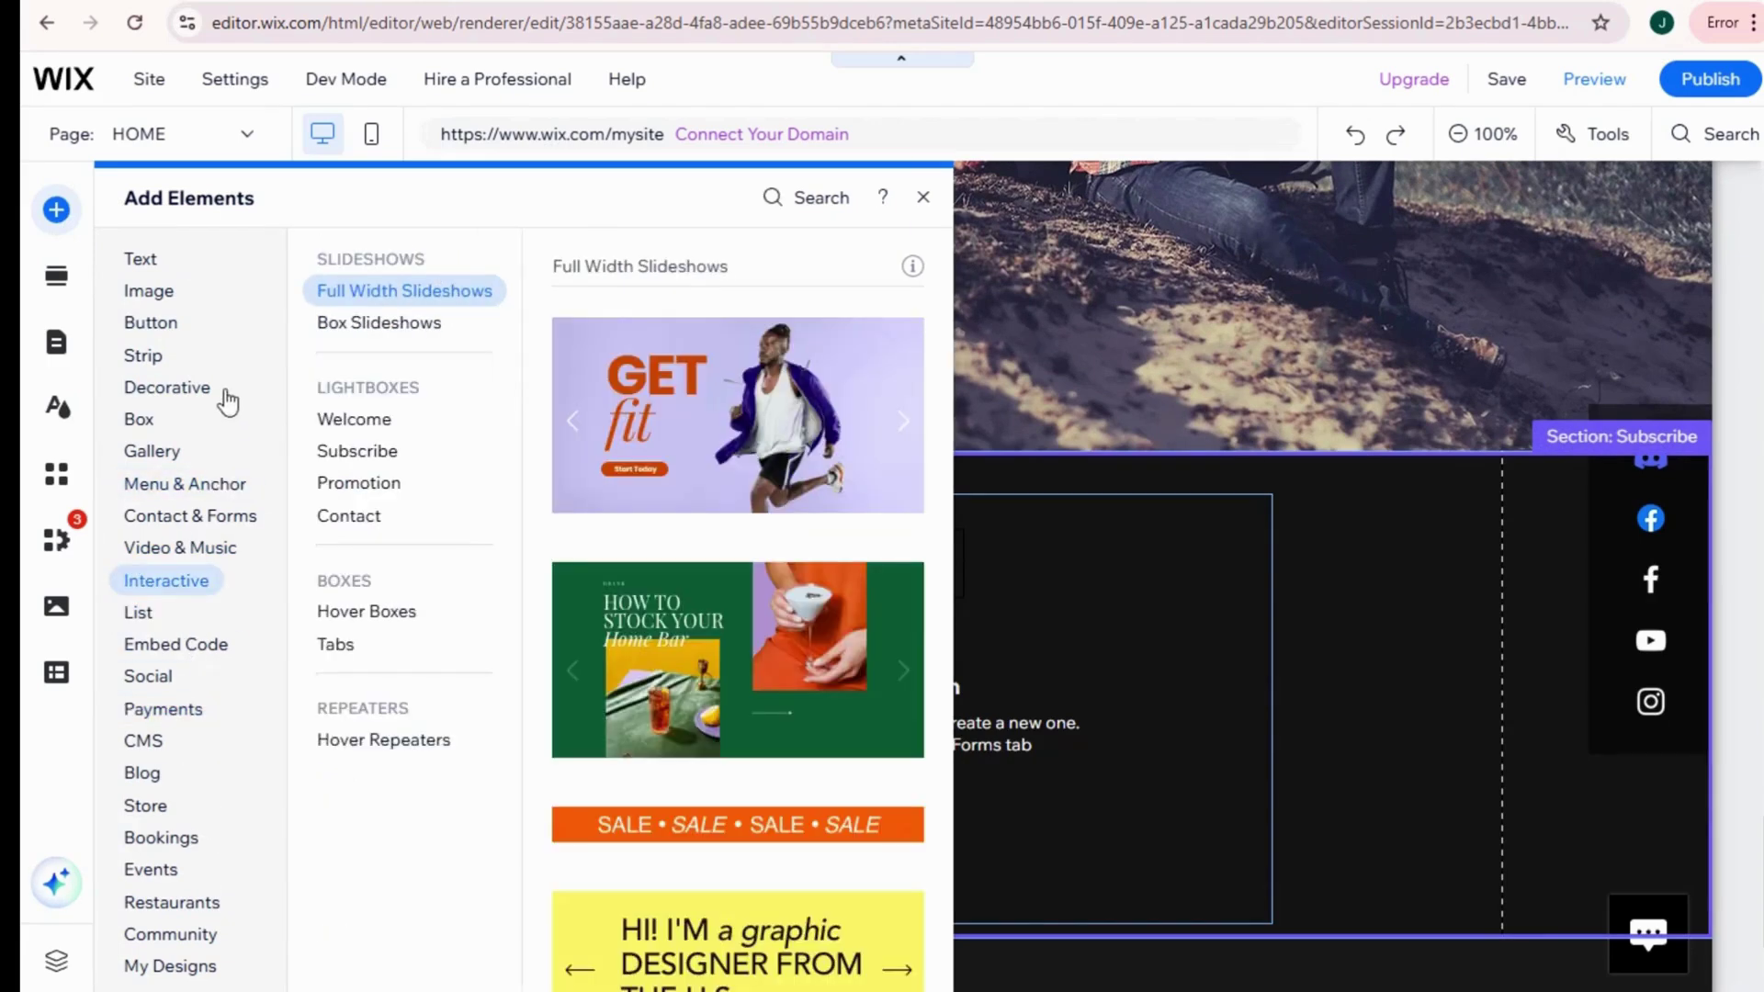
{"action": "left_click", "coordinate": [149, 293]}
{"action": "left_click", "coordinate": [153, 321]}
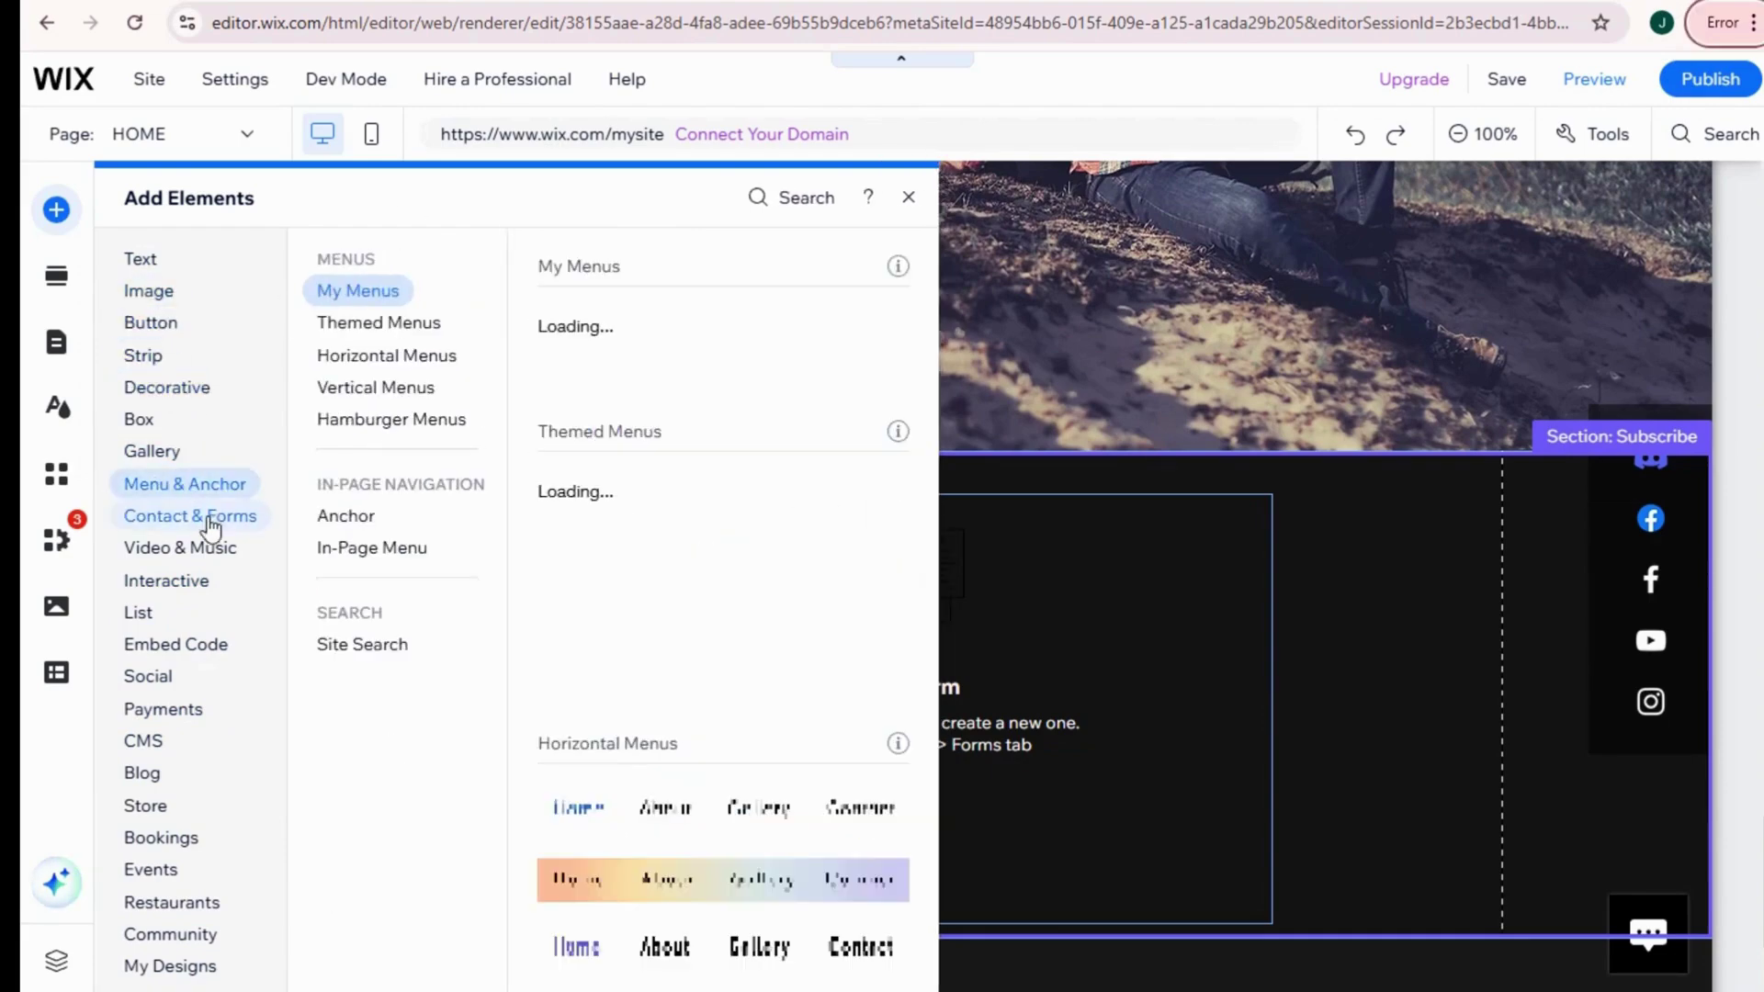
{"action": "mouse_move", "coordinate": [211, 525]}
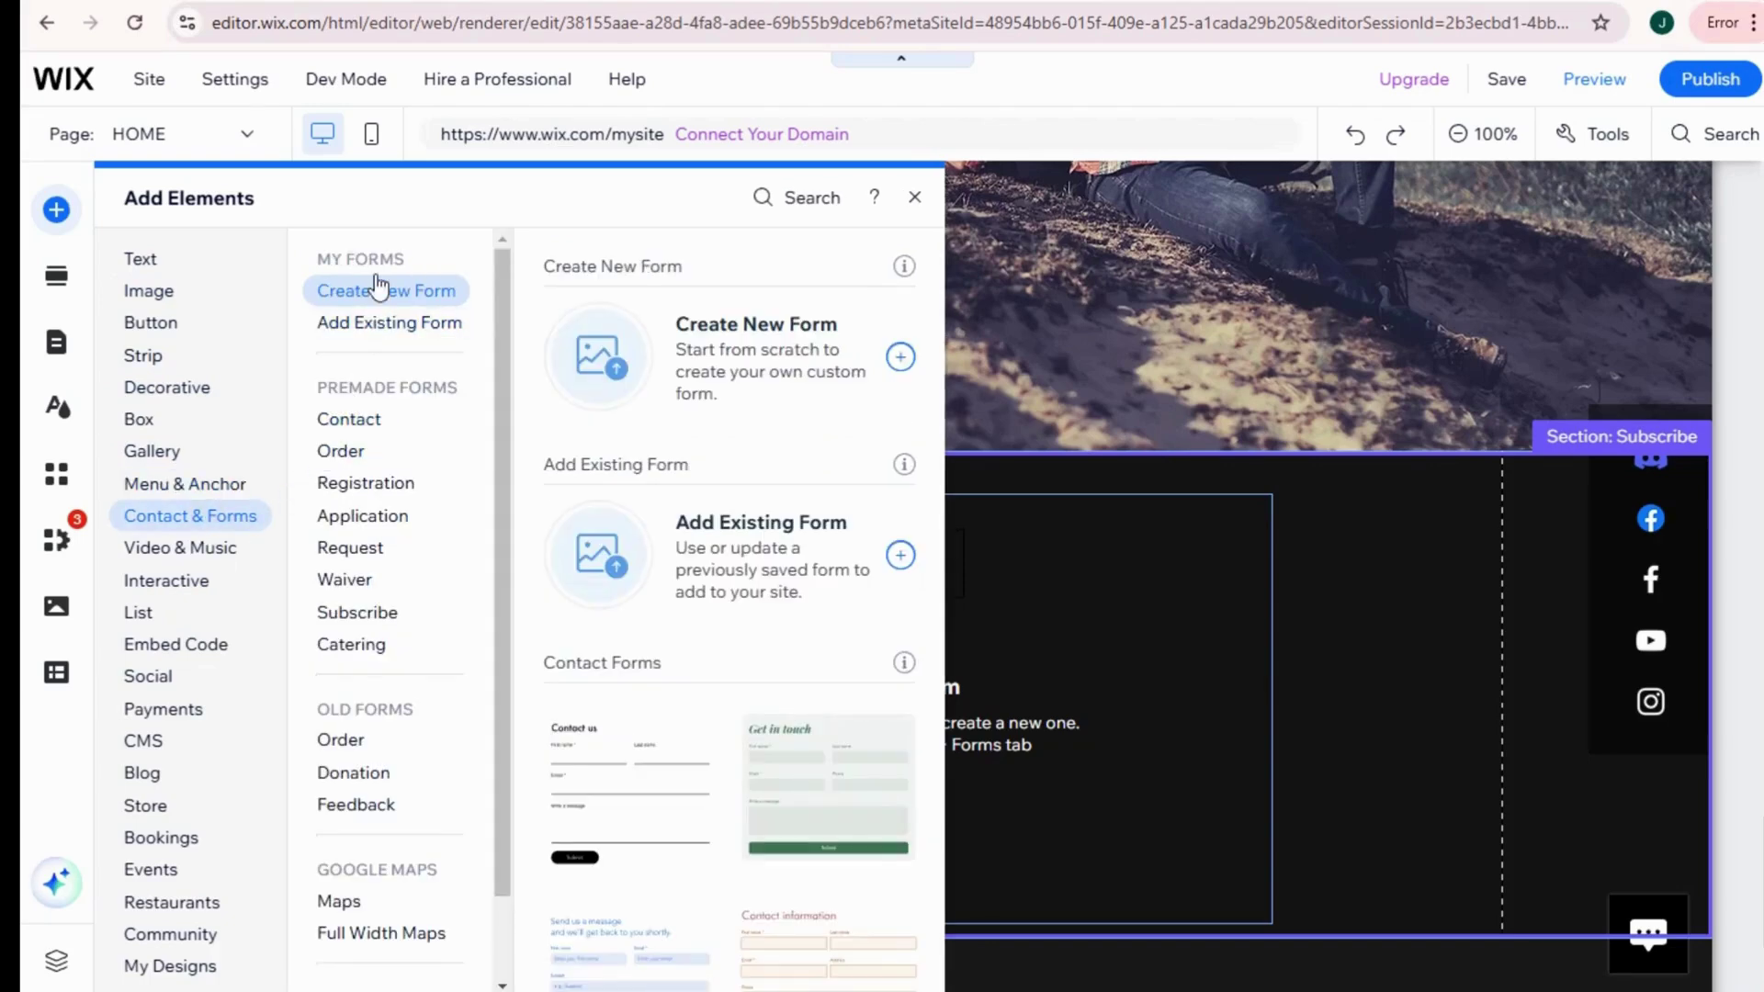
{"action": "mouse_move", "coordinate": [384, 335]}
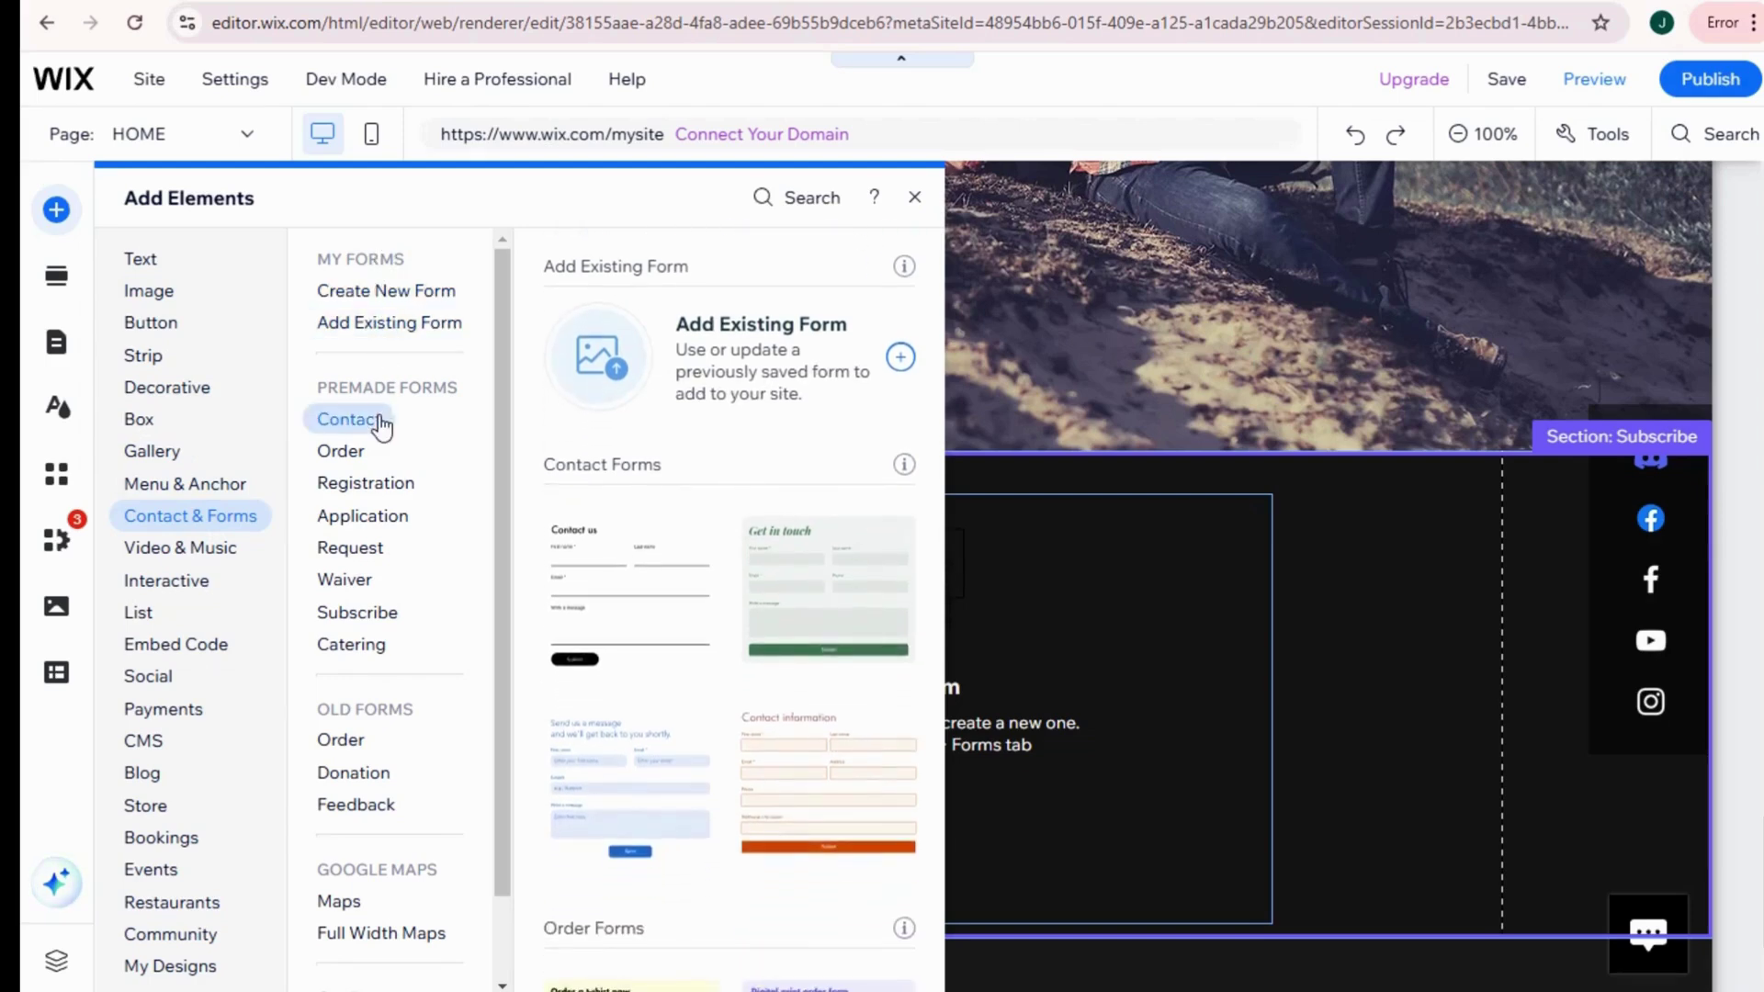
{"action": "mouse_move", "coordinate": [378, 453]}
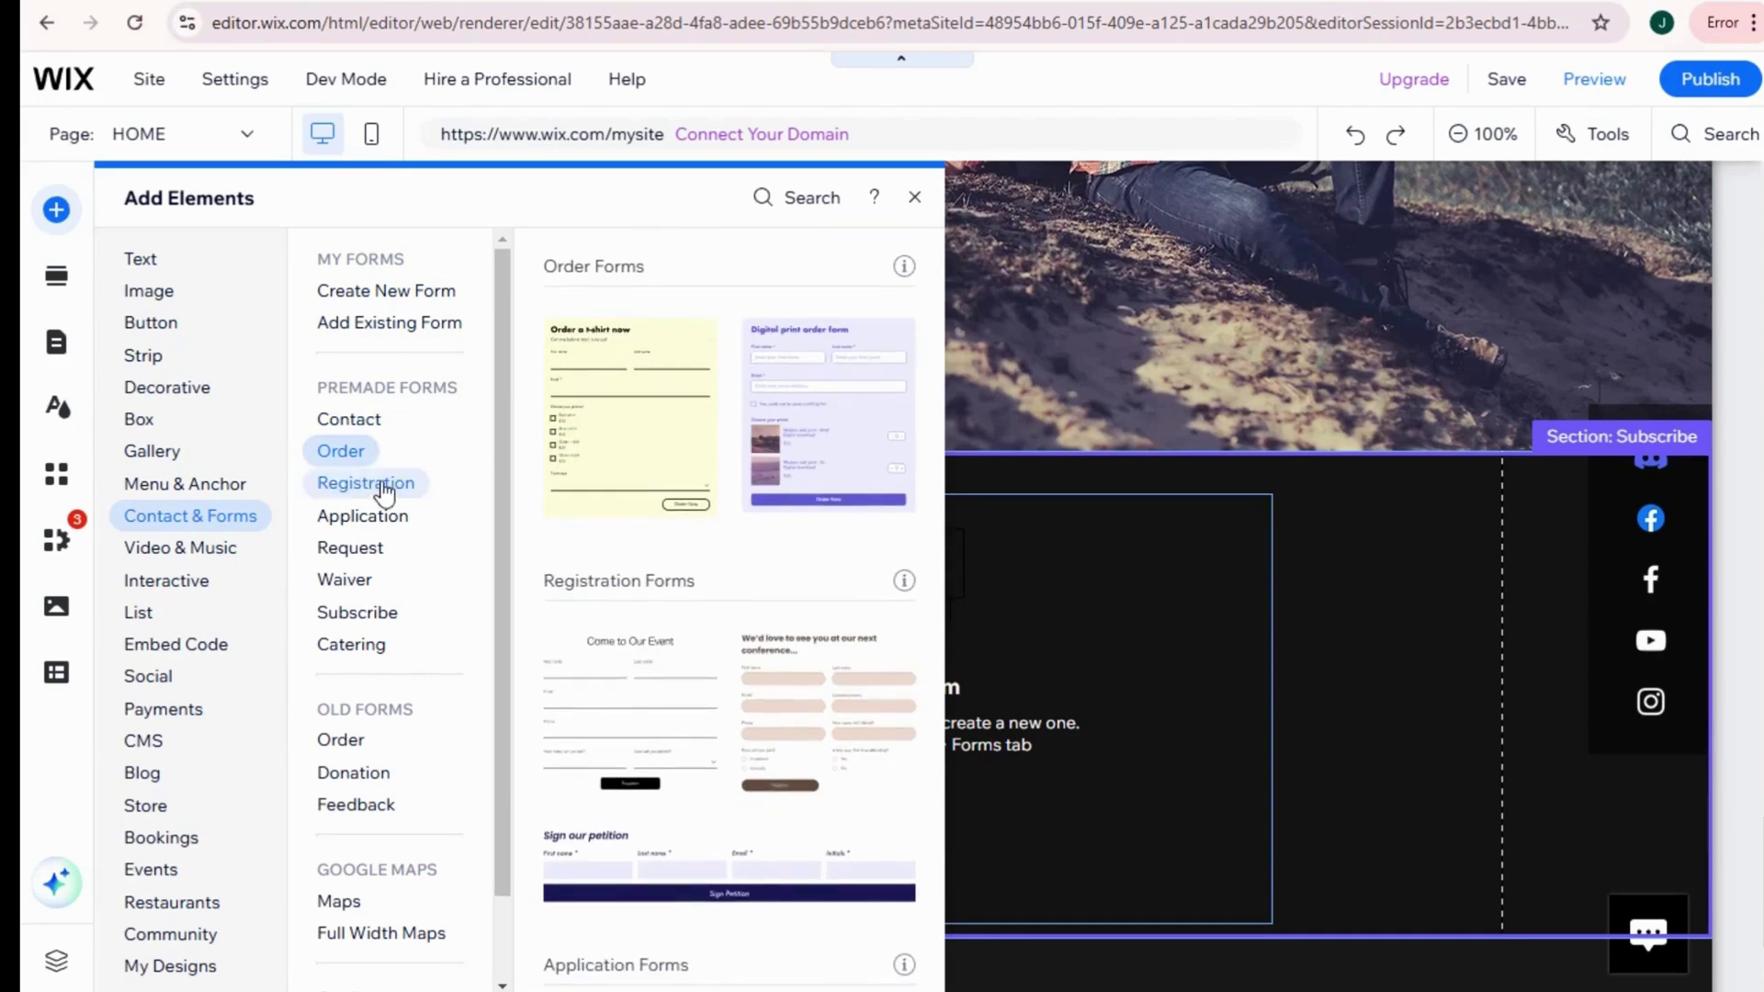
{"action": "mouse_move", "coordinate": [384, 533]}
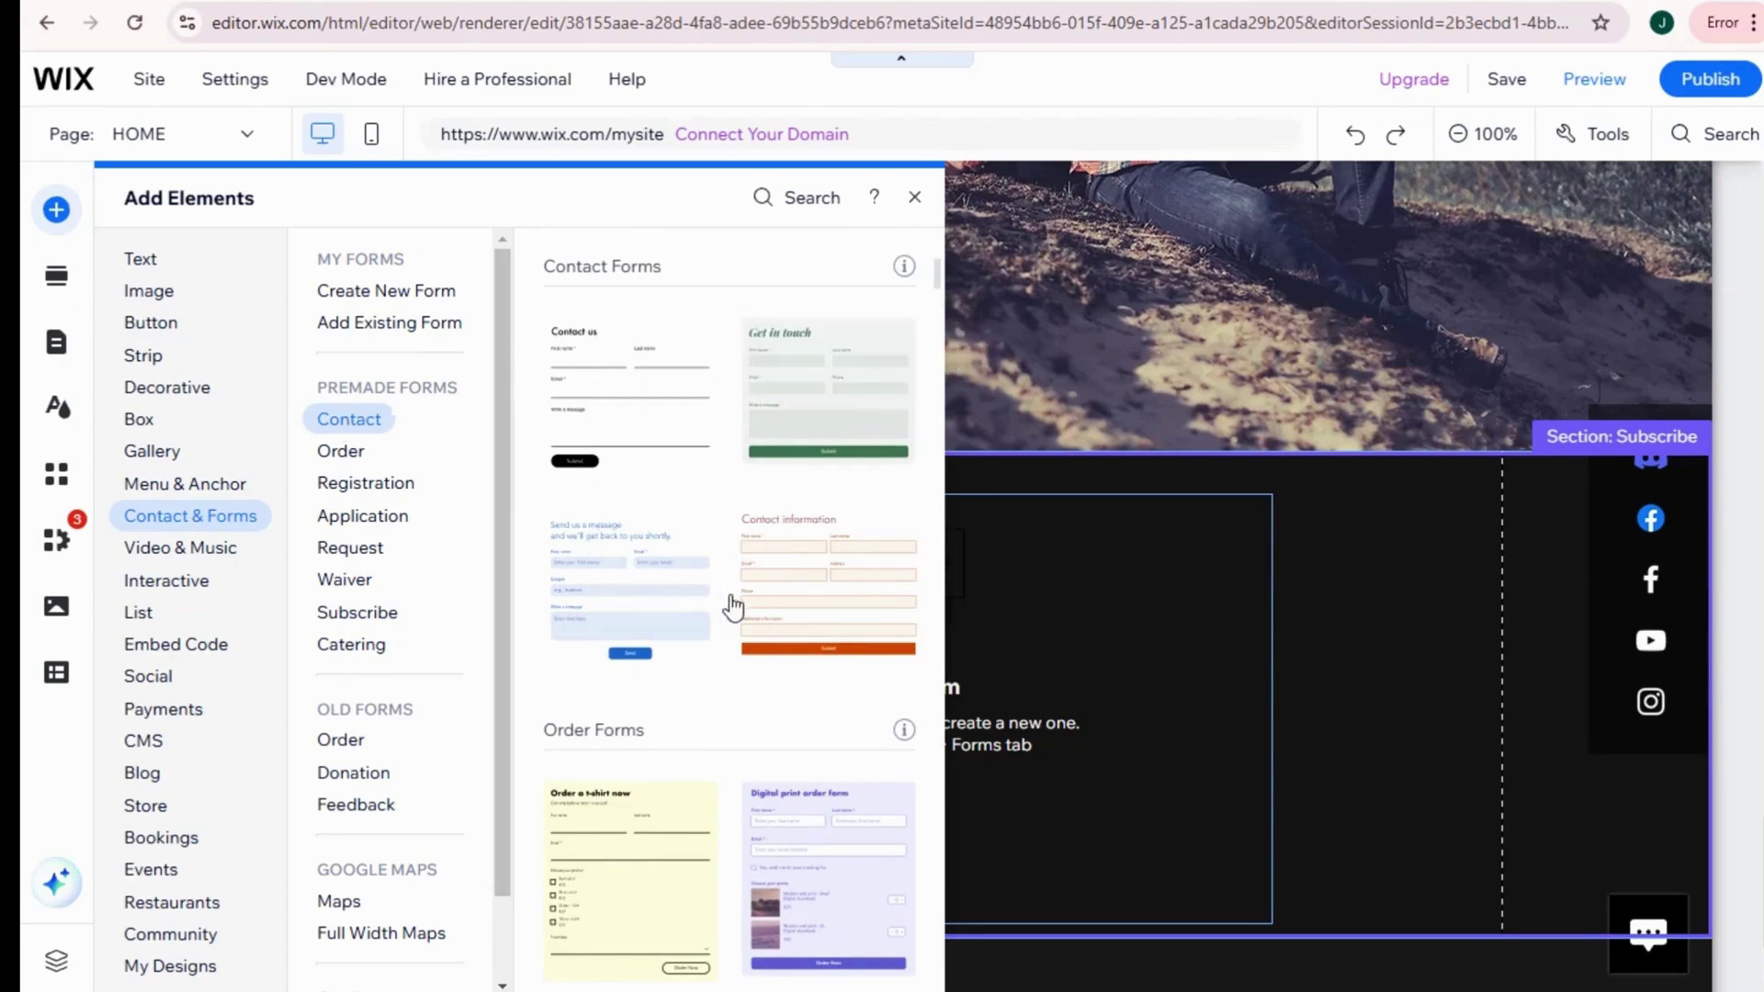
{"action": "left_click", "coordinate": [599, 340]}
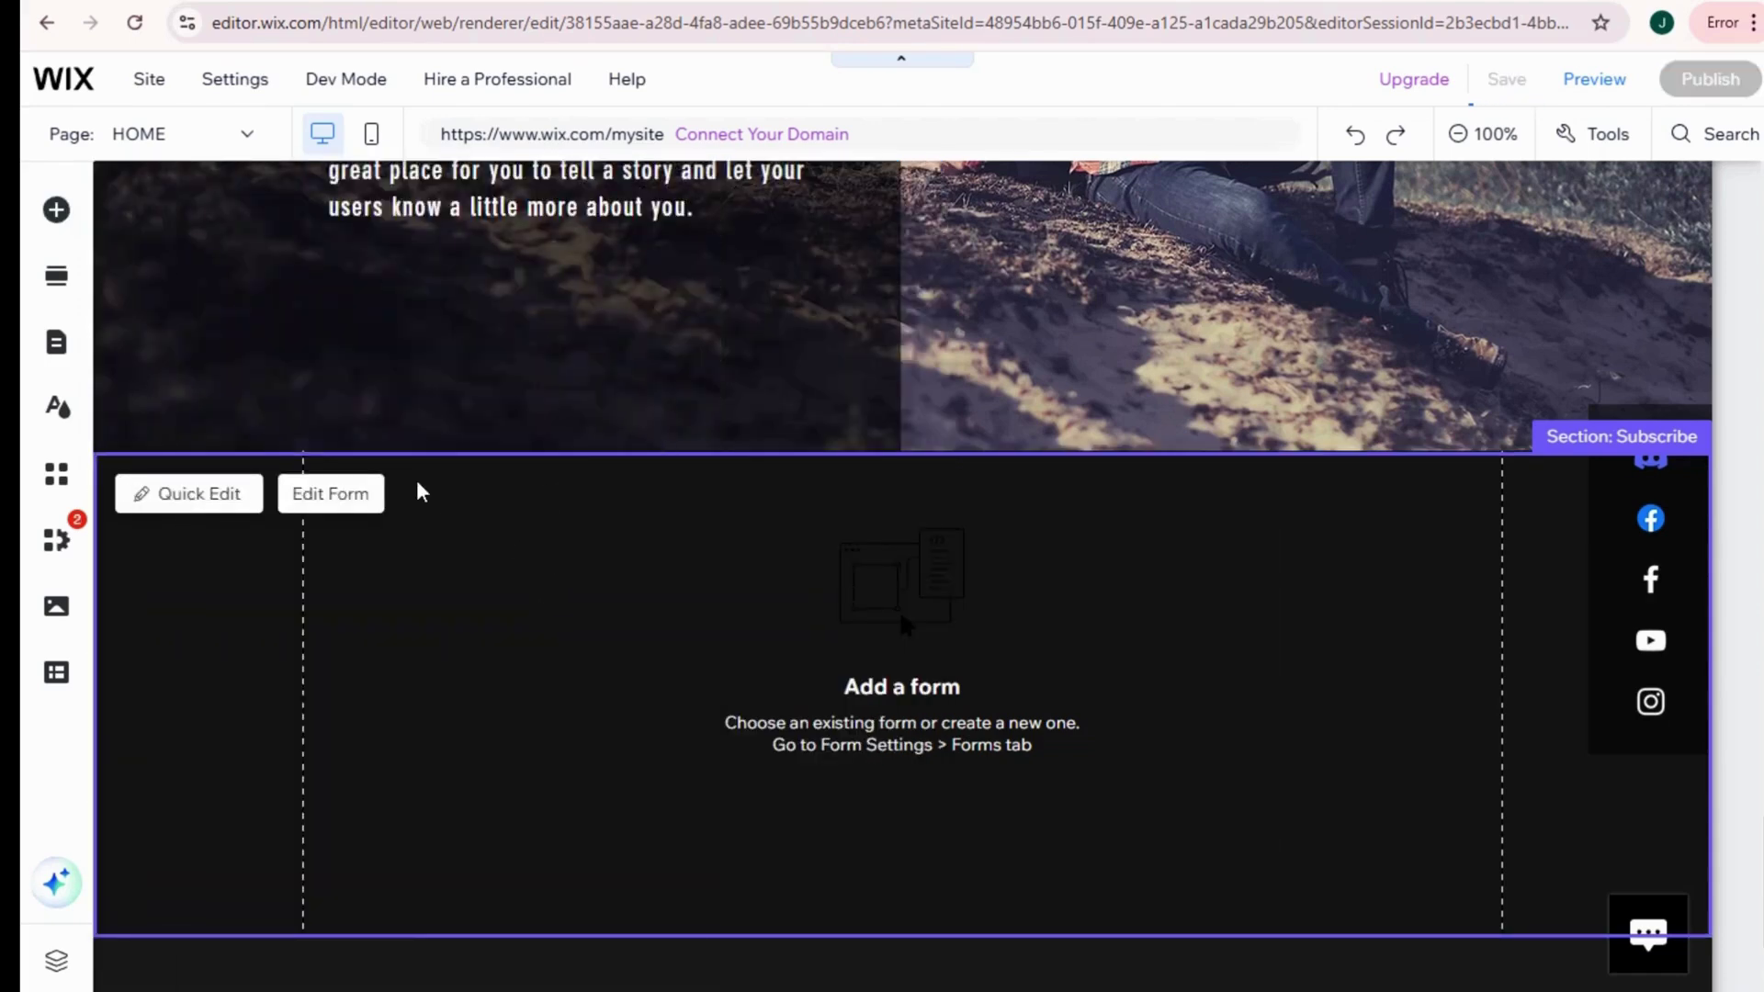
Step: Add the premade Contact section with the "Get in Touch" details and message form to the home page, above the footer
{"action": "left_click", "coordinate": [56, 276]}
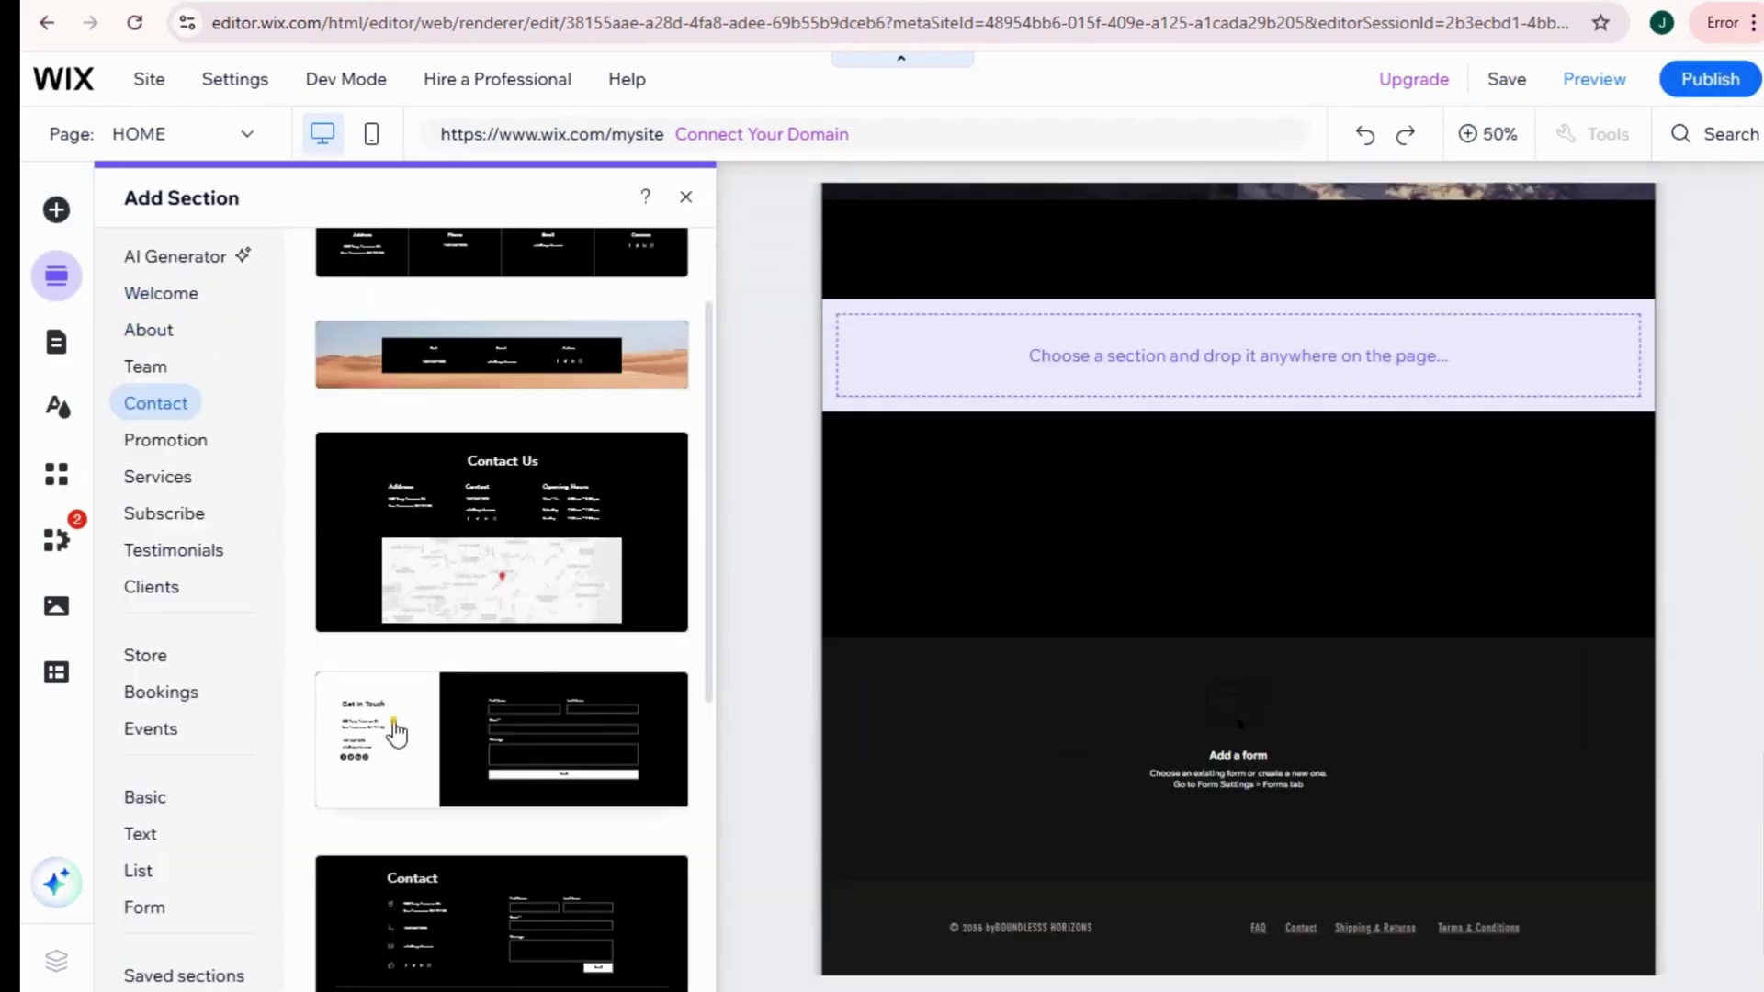
{"action": "left_click_drag", "start_coordinate": [397, 733], "coordinate": [1010, 575]}
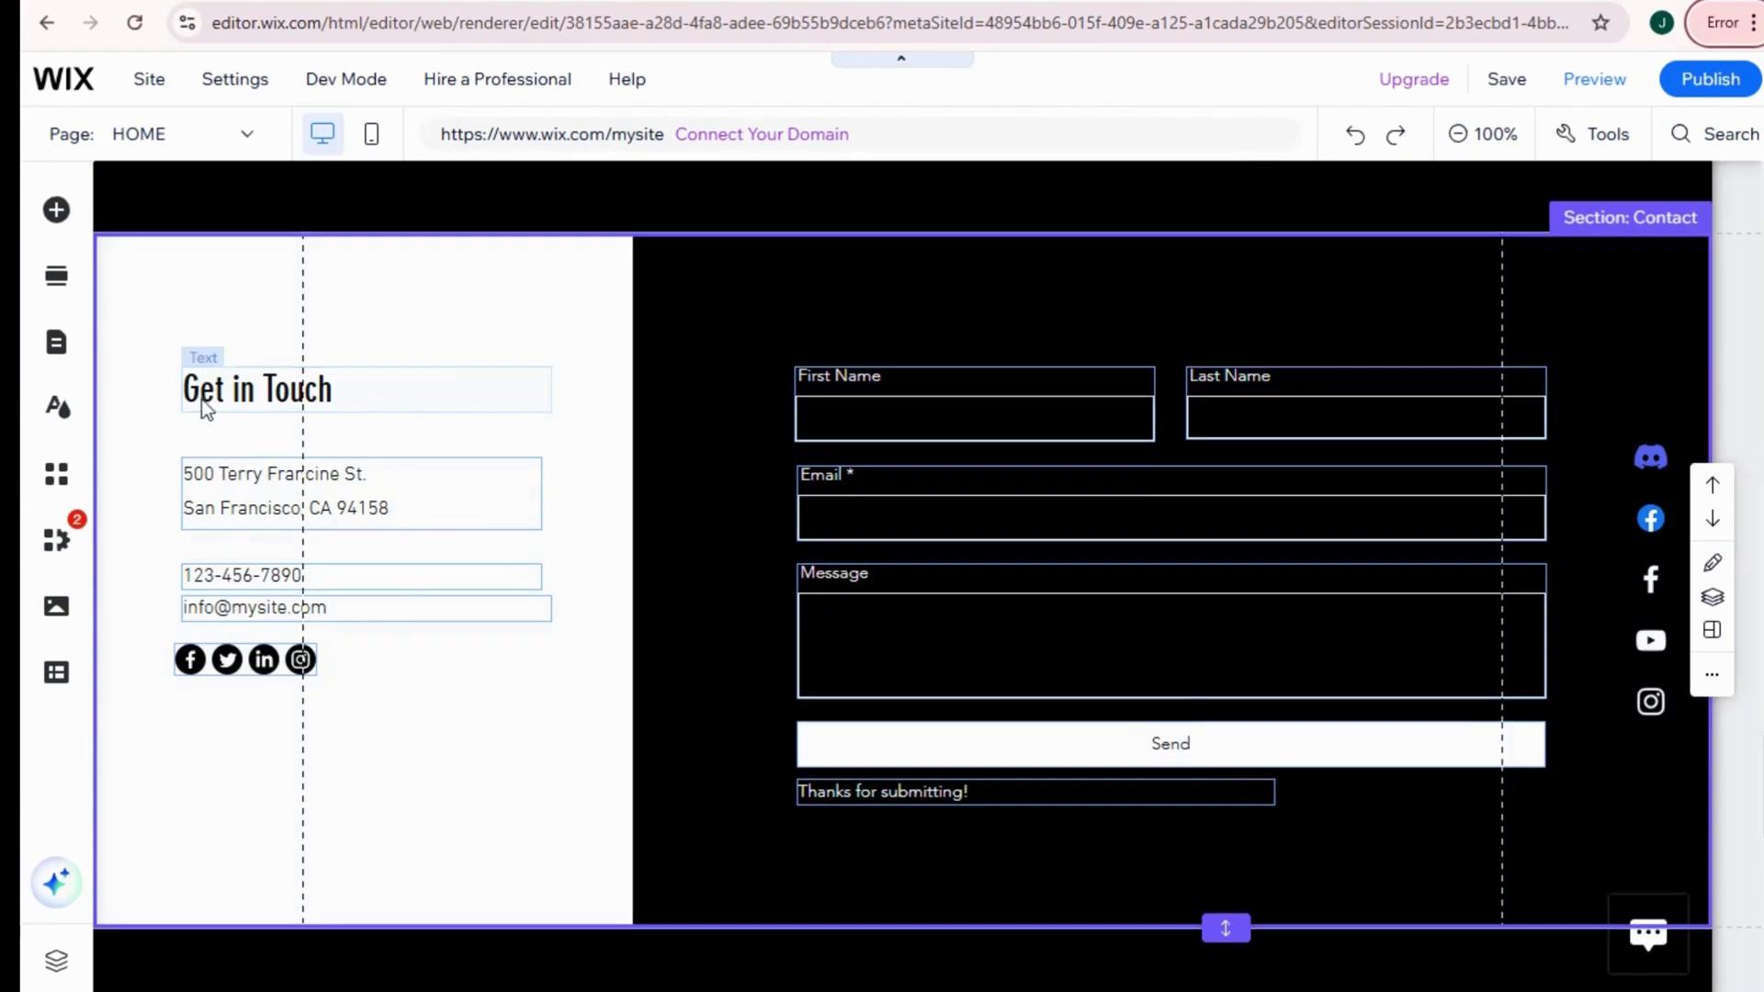
Step: Replace the Get in Touch placeholders with Boundless Horizons Travel Agency's address, phone and e-mail, and enlarge the heading and address text
{"action": "left_click", "coordinate": [202, 395]}
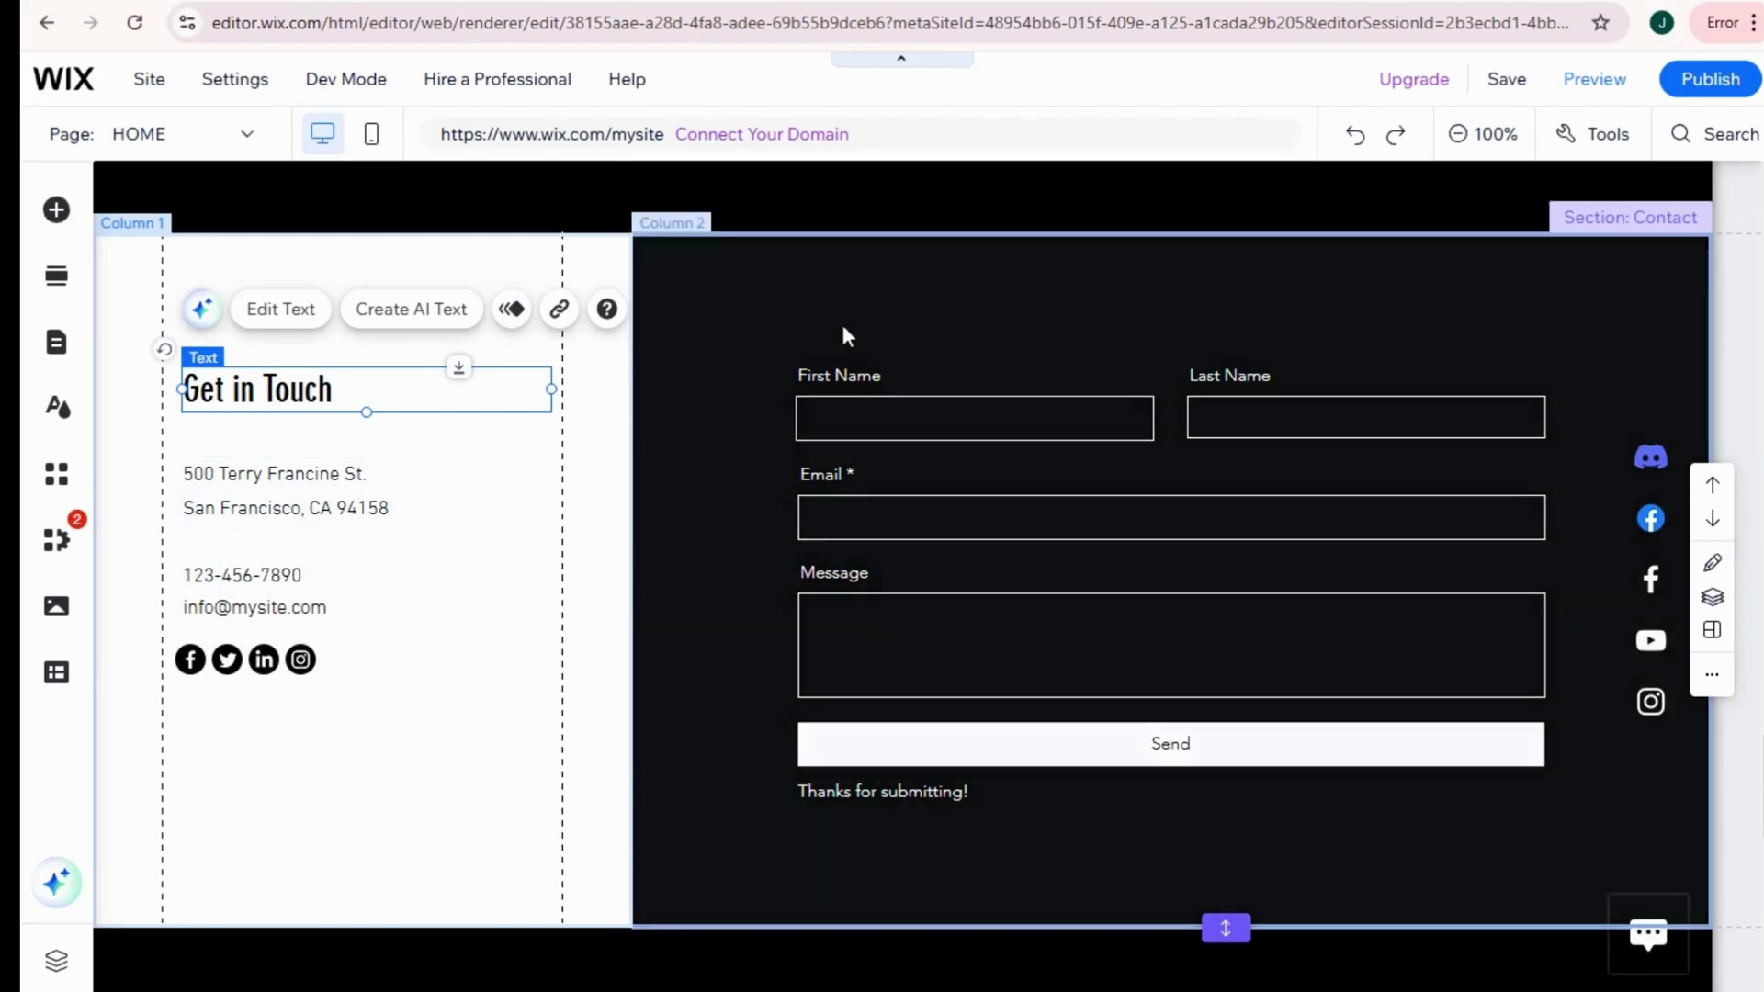
{"action": "left_click", "coordinate": [865, 410]}
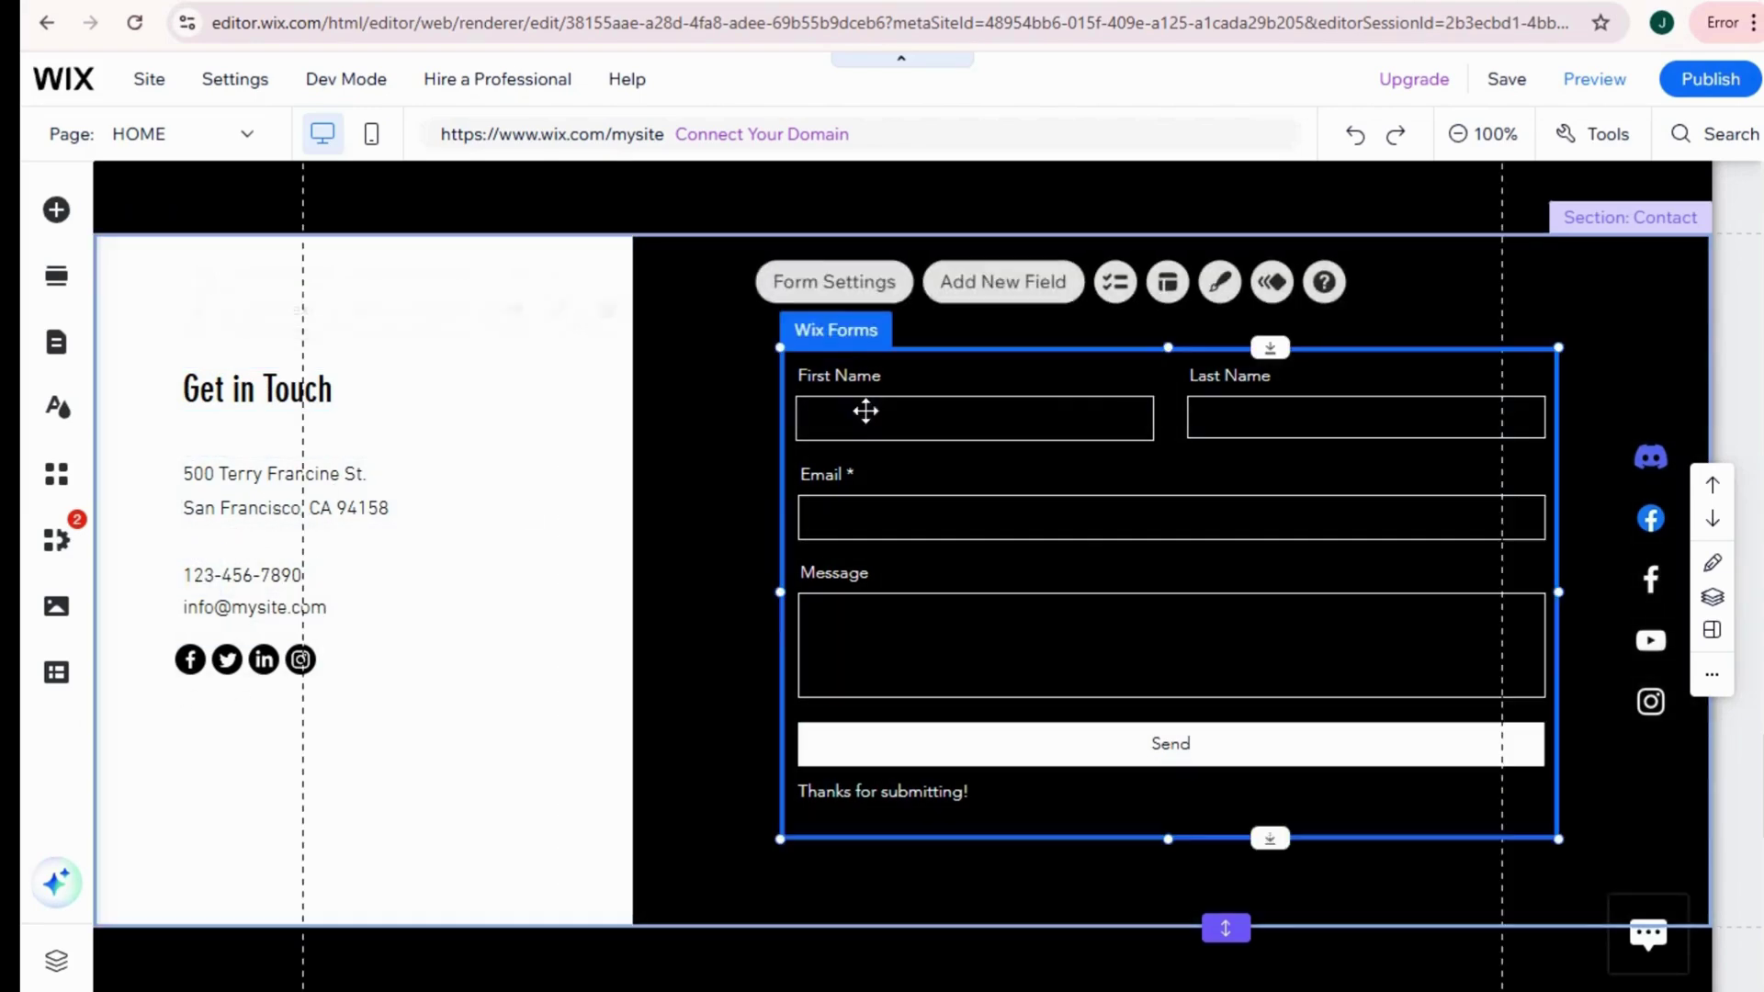
{"action": "left_click", "coordinate": [1254, 411]}
{"action": "left_click", "coordinate": [901, 521]}
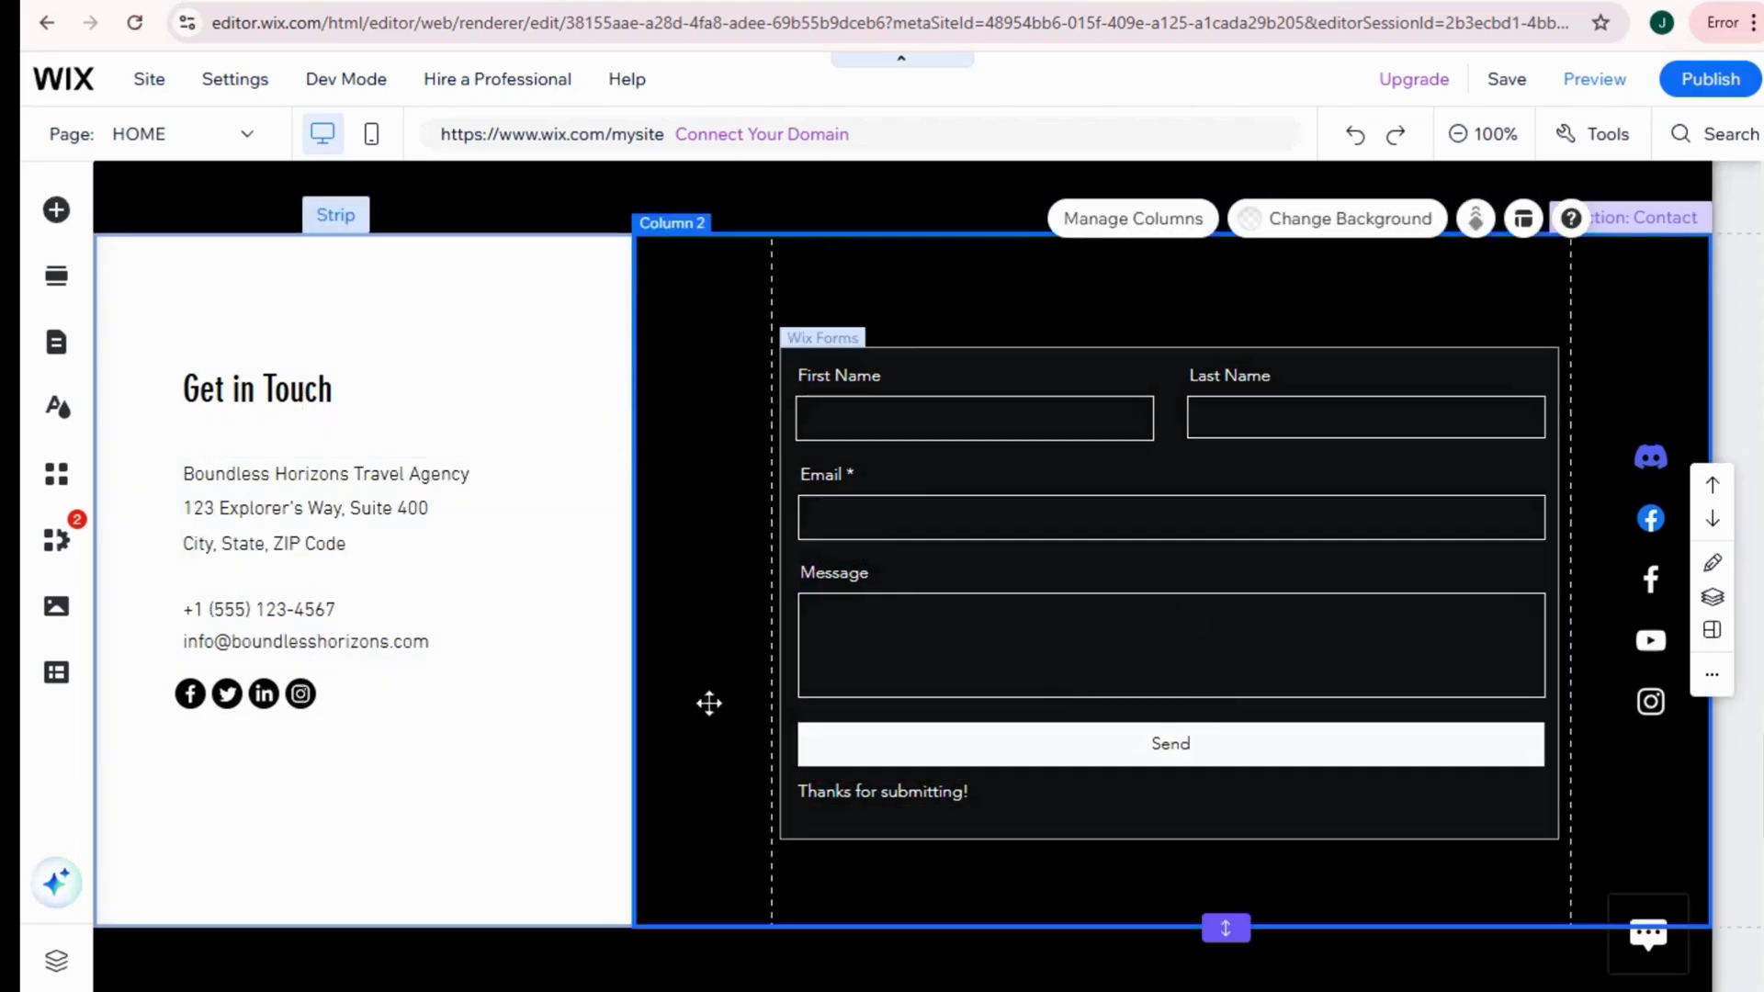
{"action": "left_click", "coordinate": [259, 391]}
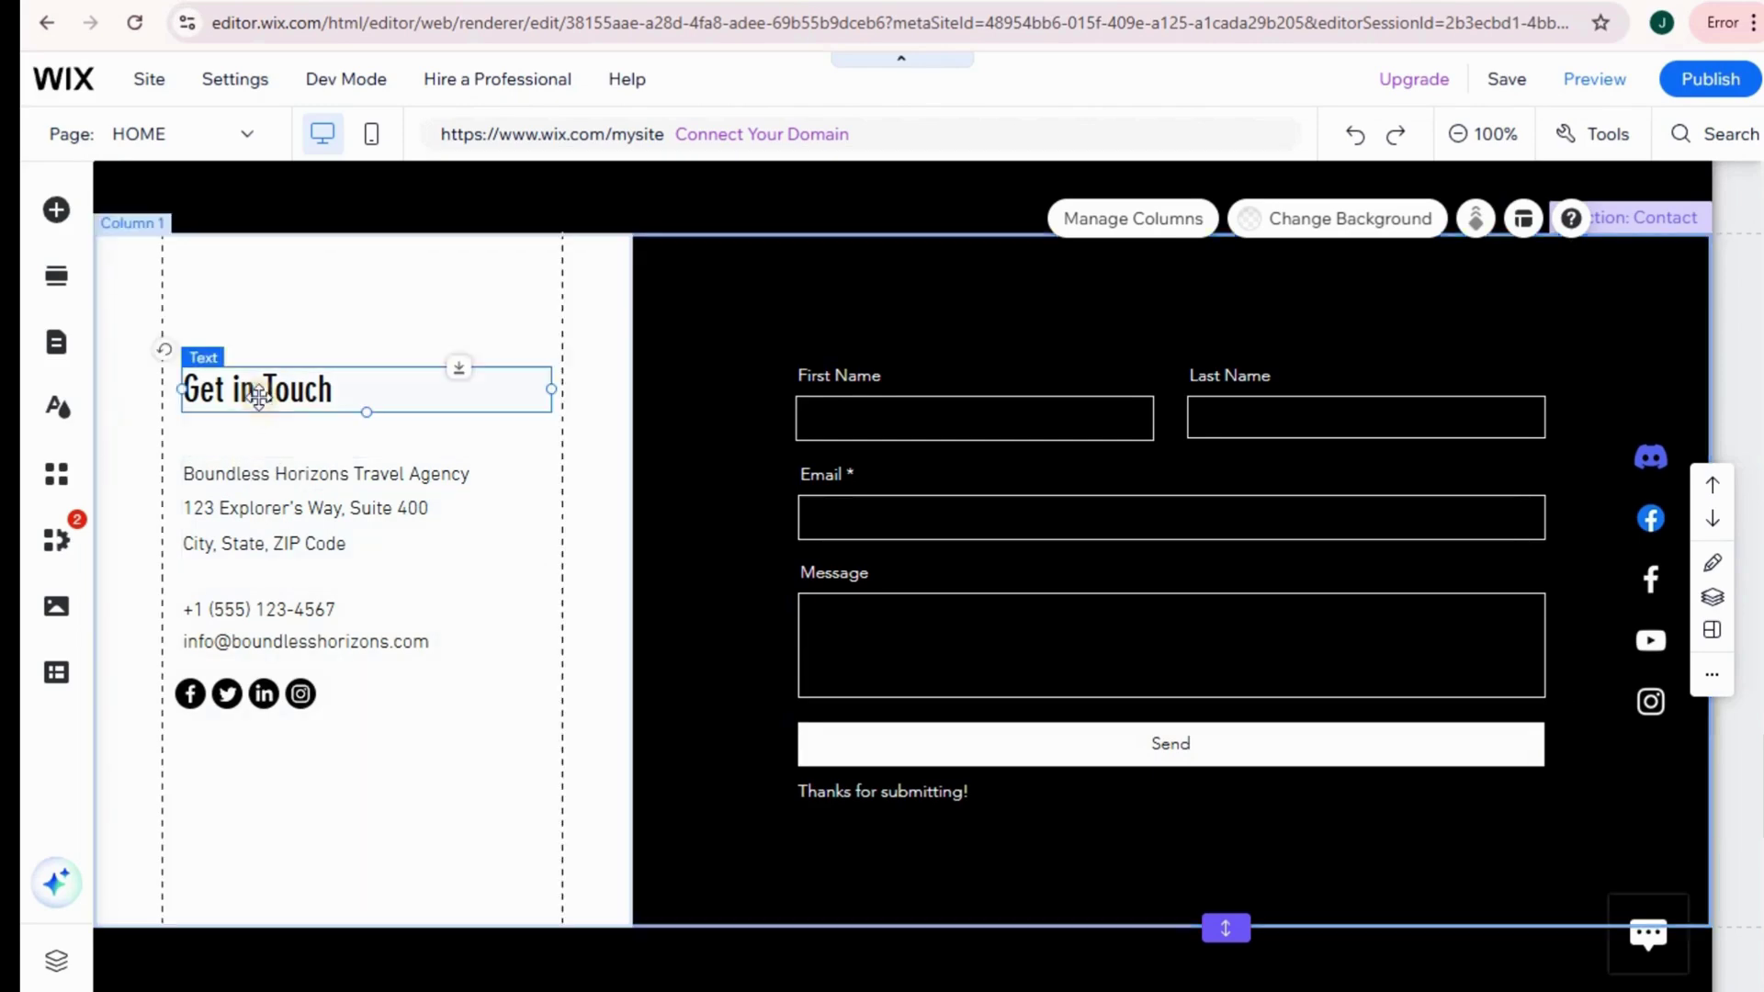
{"action": "left_click", "coordinate": [259, 322]}
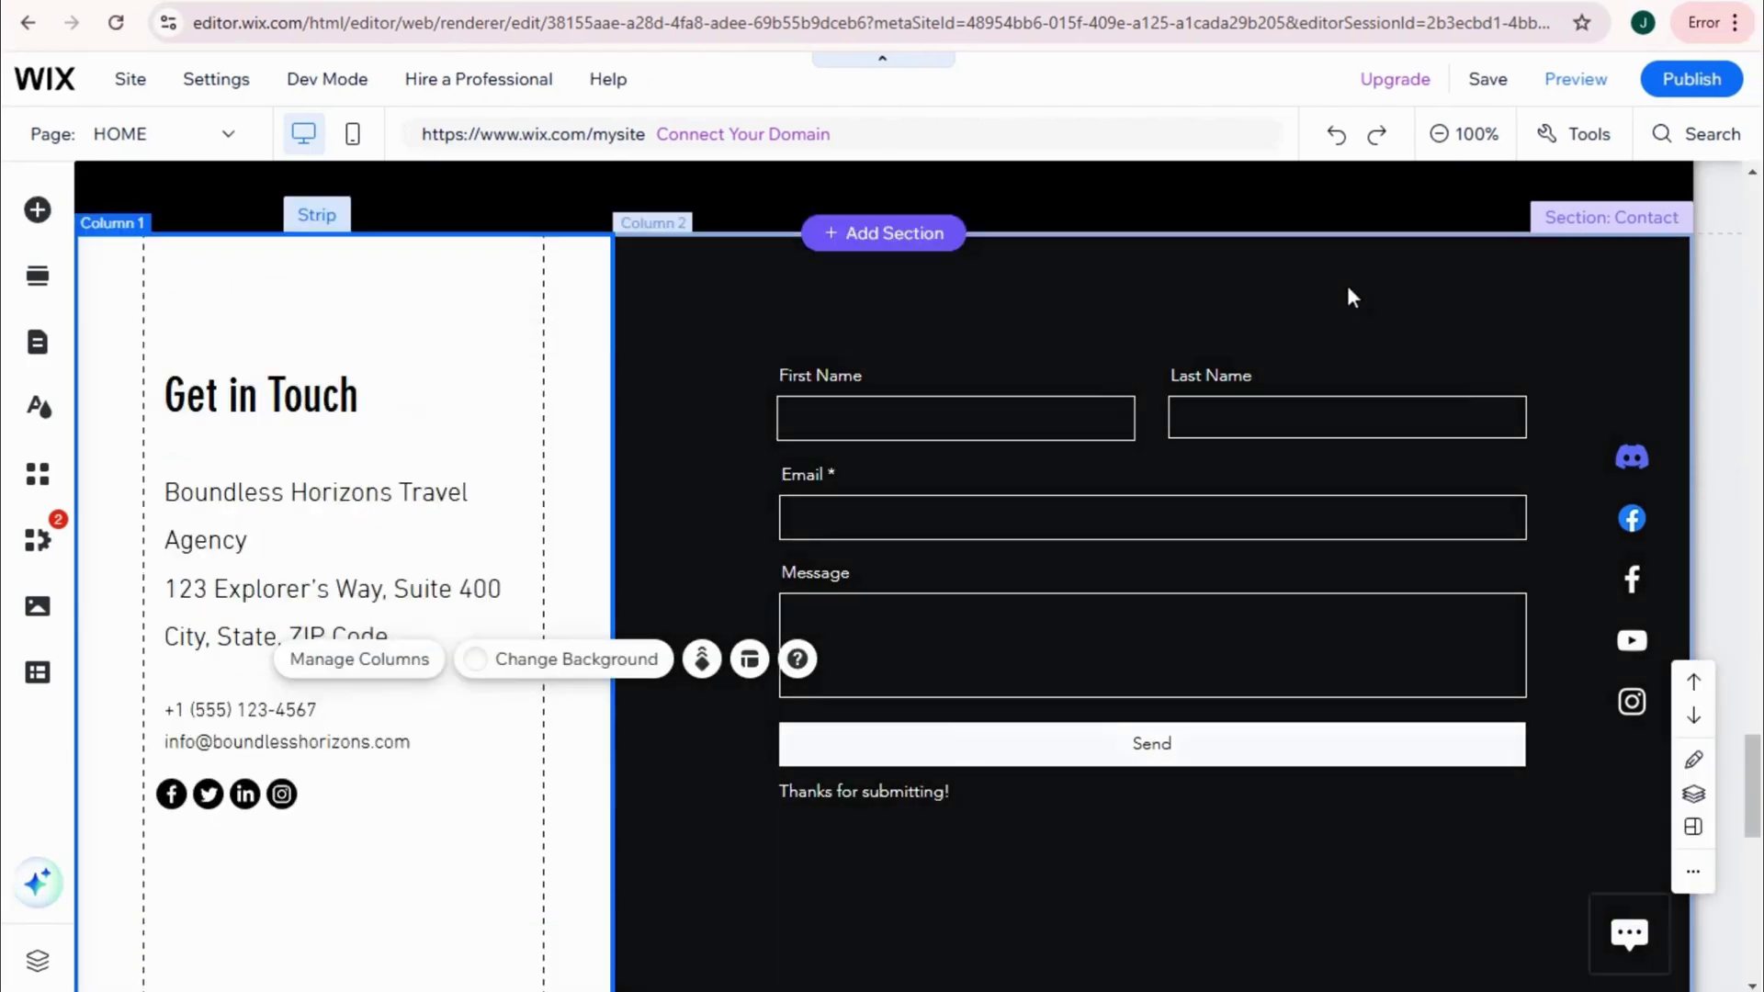
Step: Review the whole home page zoomed out, from the header through the Contact, New Arrivals and About sections to the footer
{"action": "key", "text": "ctrl+minus"}
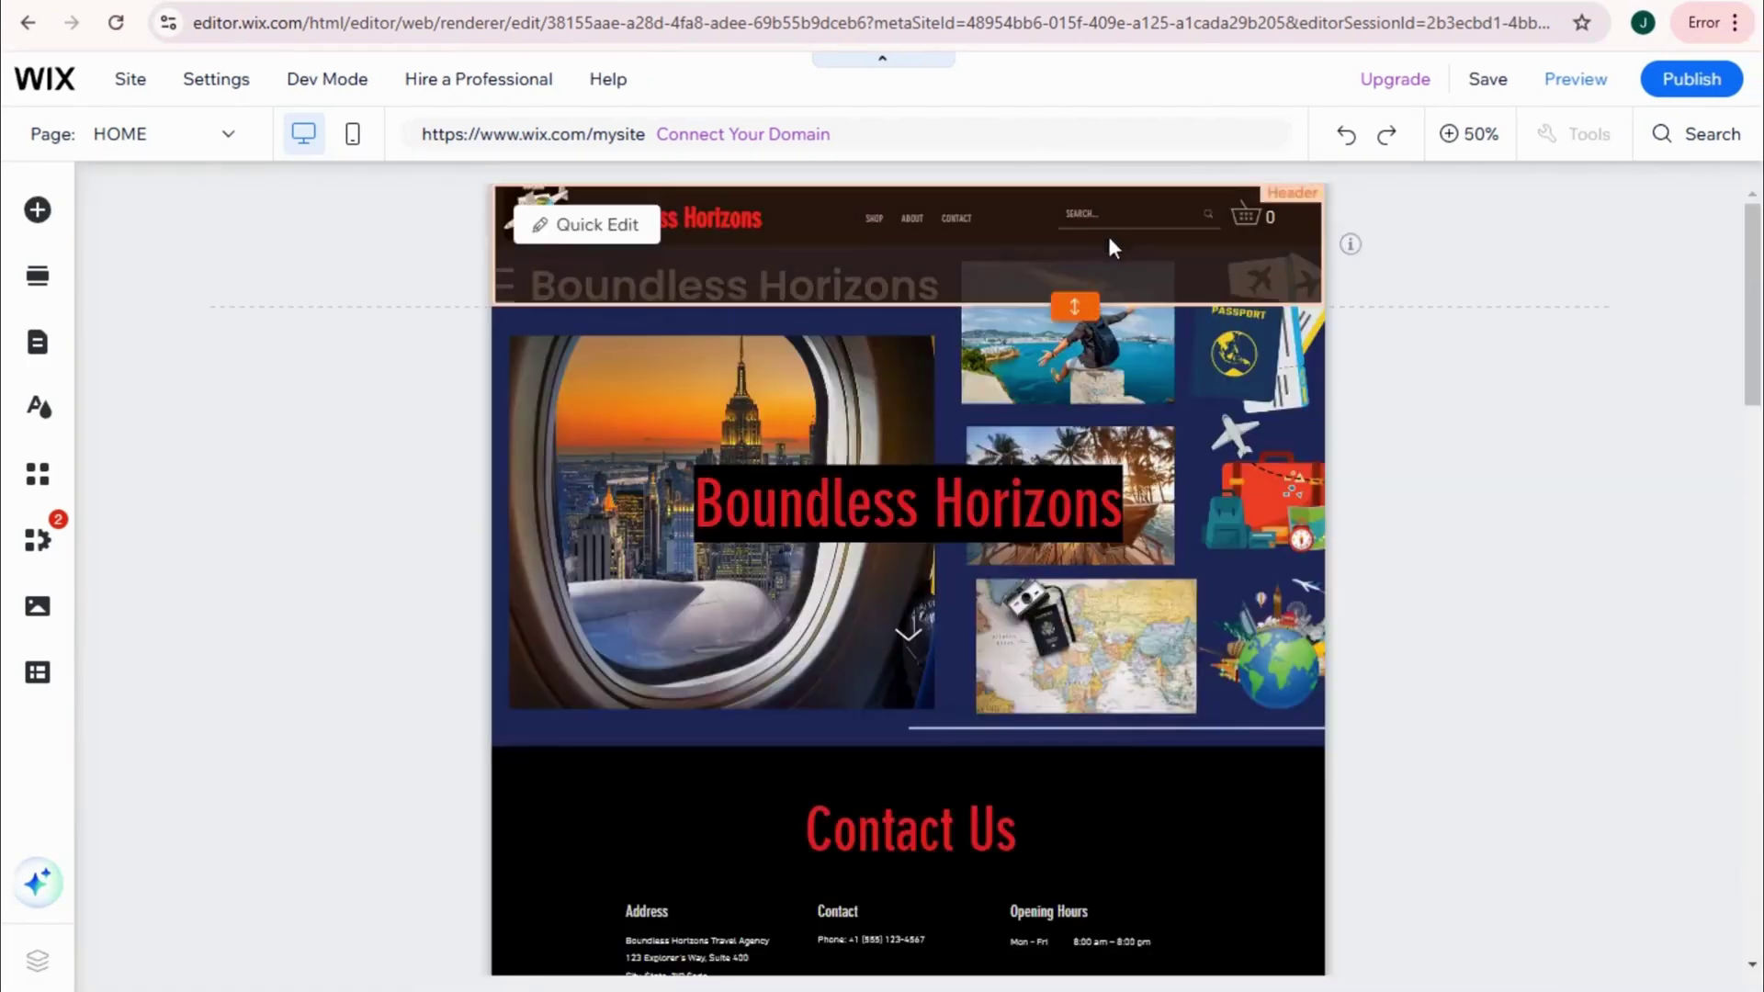
{"action": "scroll", "coordinate": [1436, 437], "scroll_direction": "down", "scroll_amount": 8}
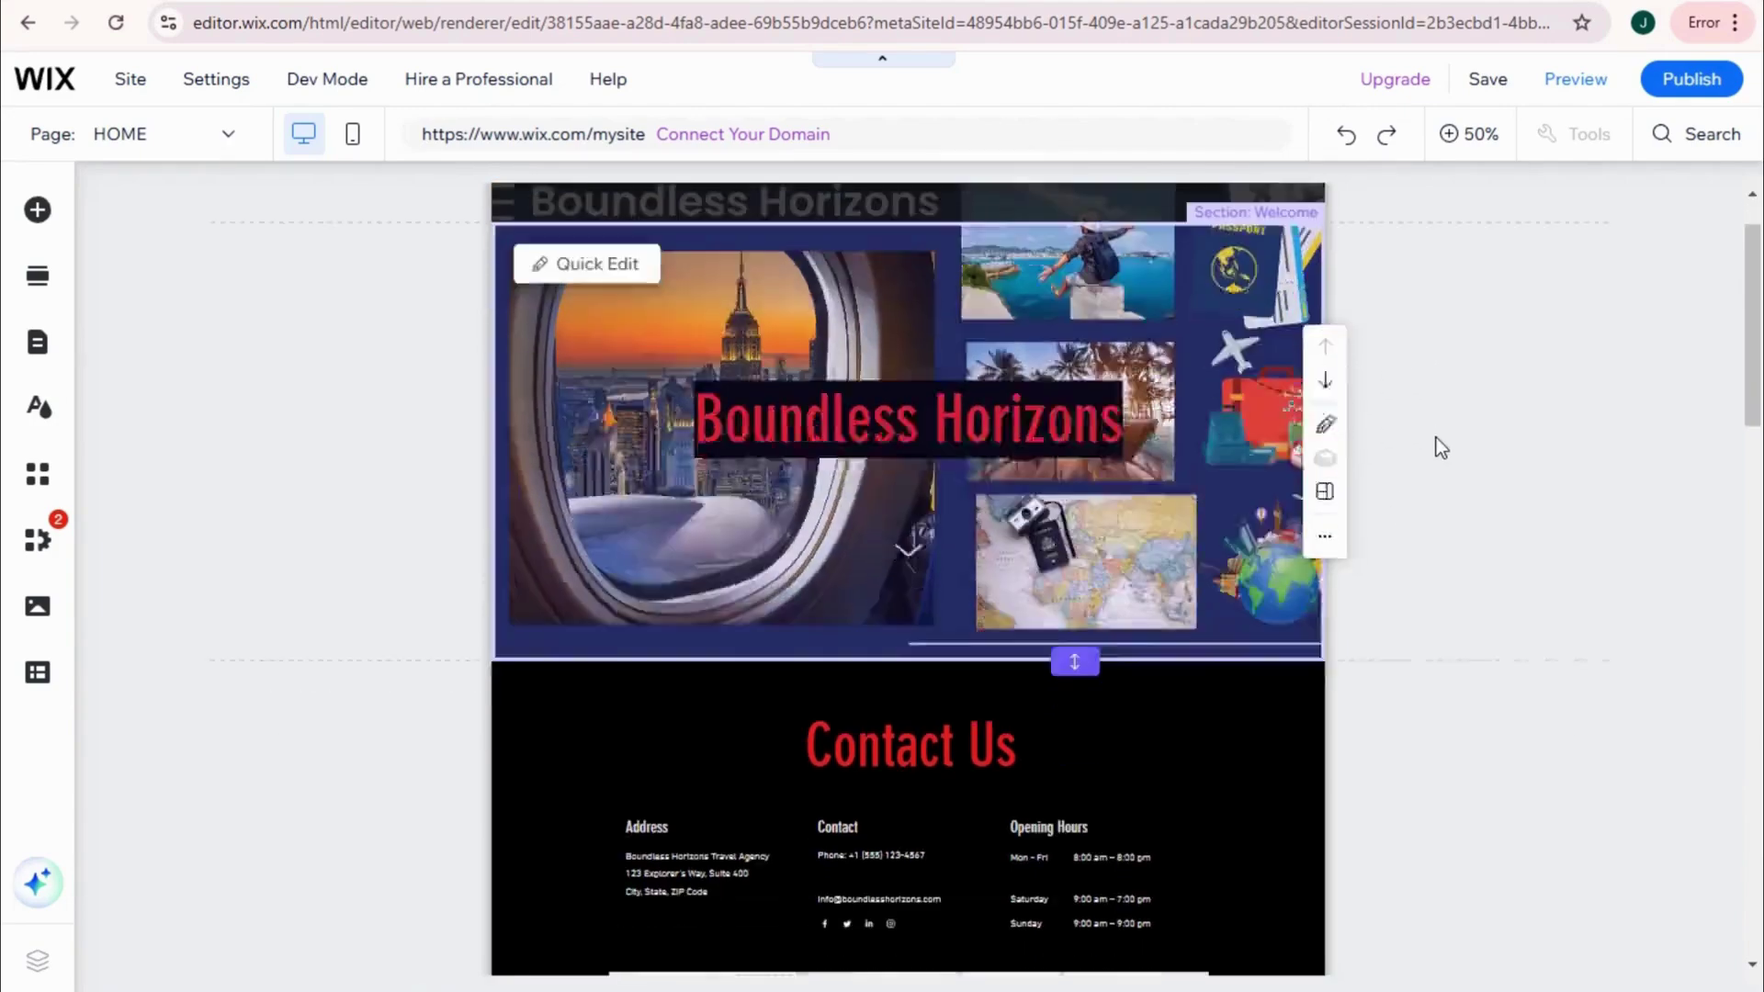
{"action": "scroll", "coordinate": [1436, 438], "scroll_direction": "down", "scroll_amount": 10}
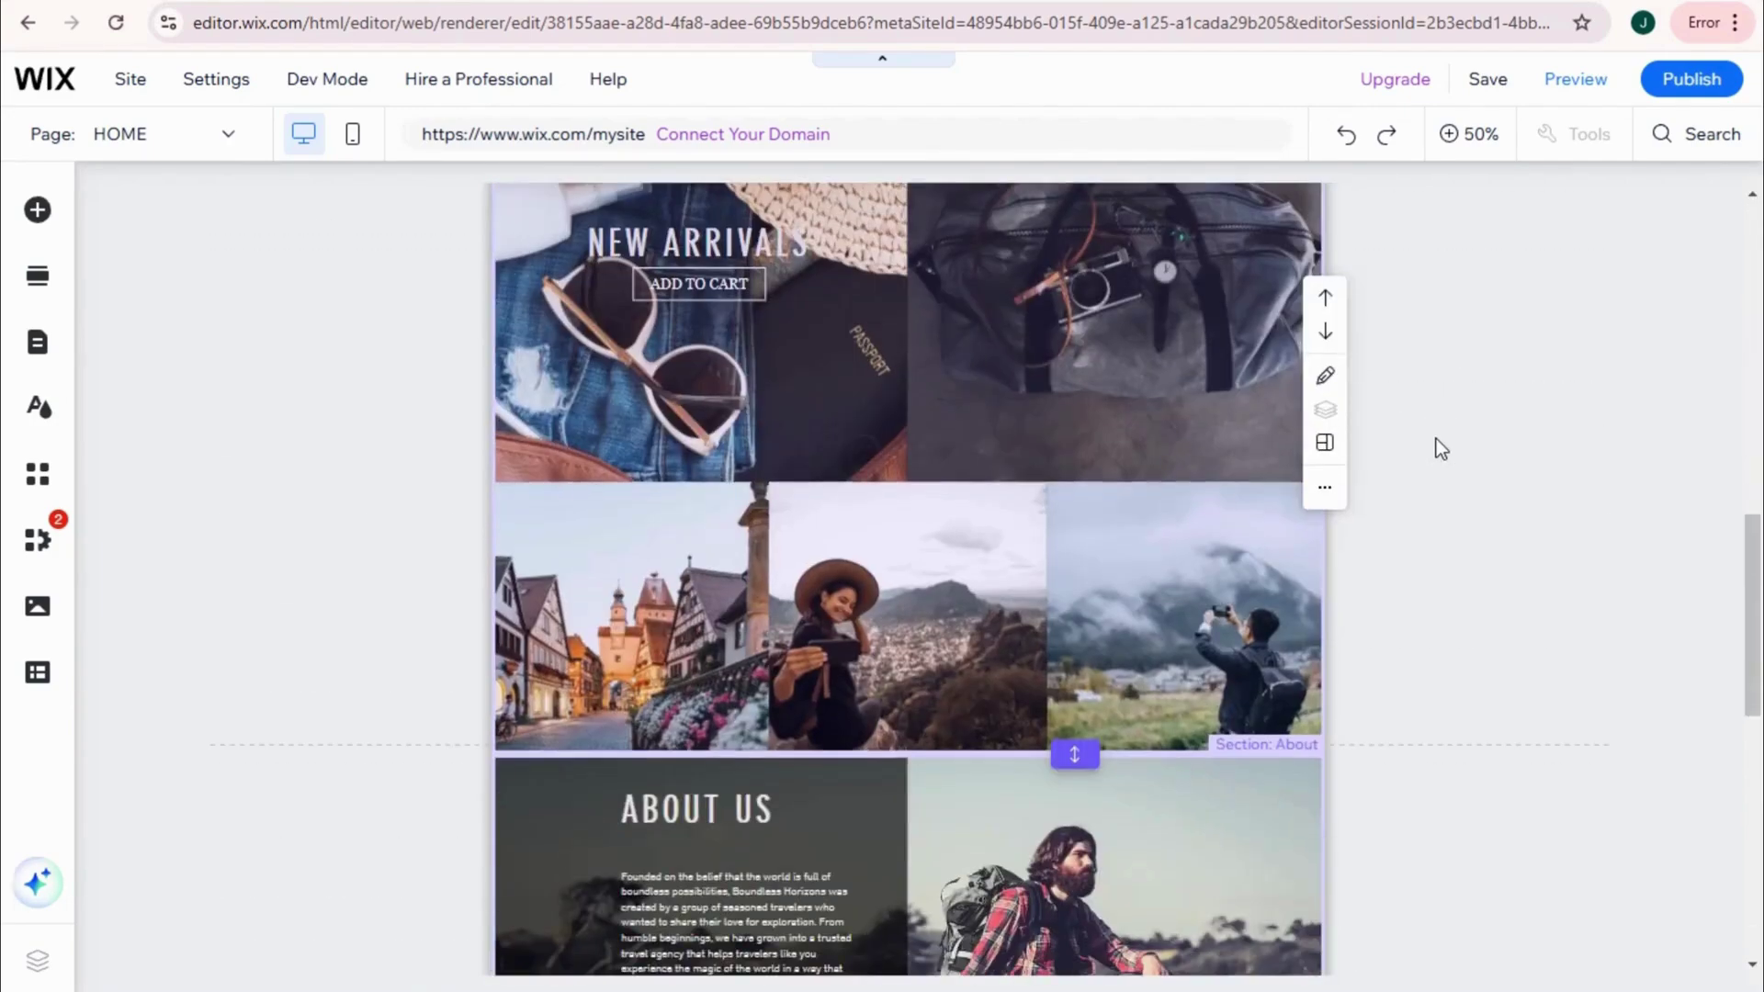
{"action": "scroll", "coordinate": [1438, 449], "scroll_direction": "down", "scroll_amount": 5}
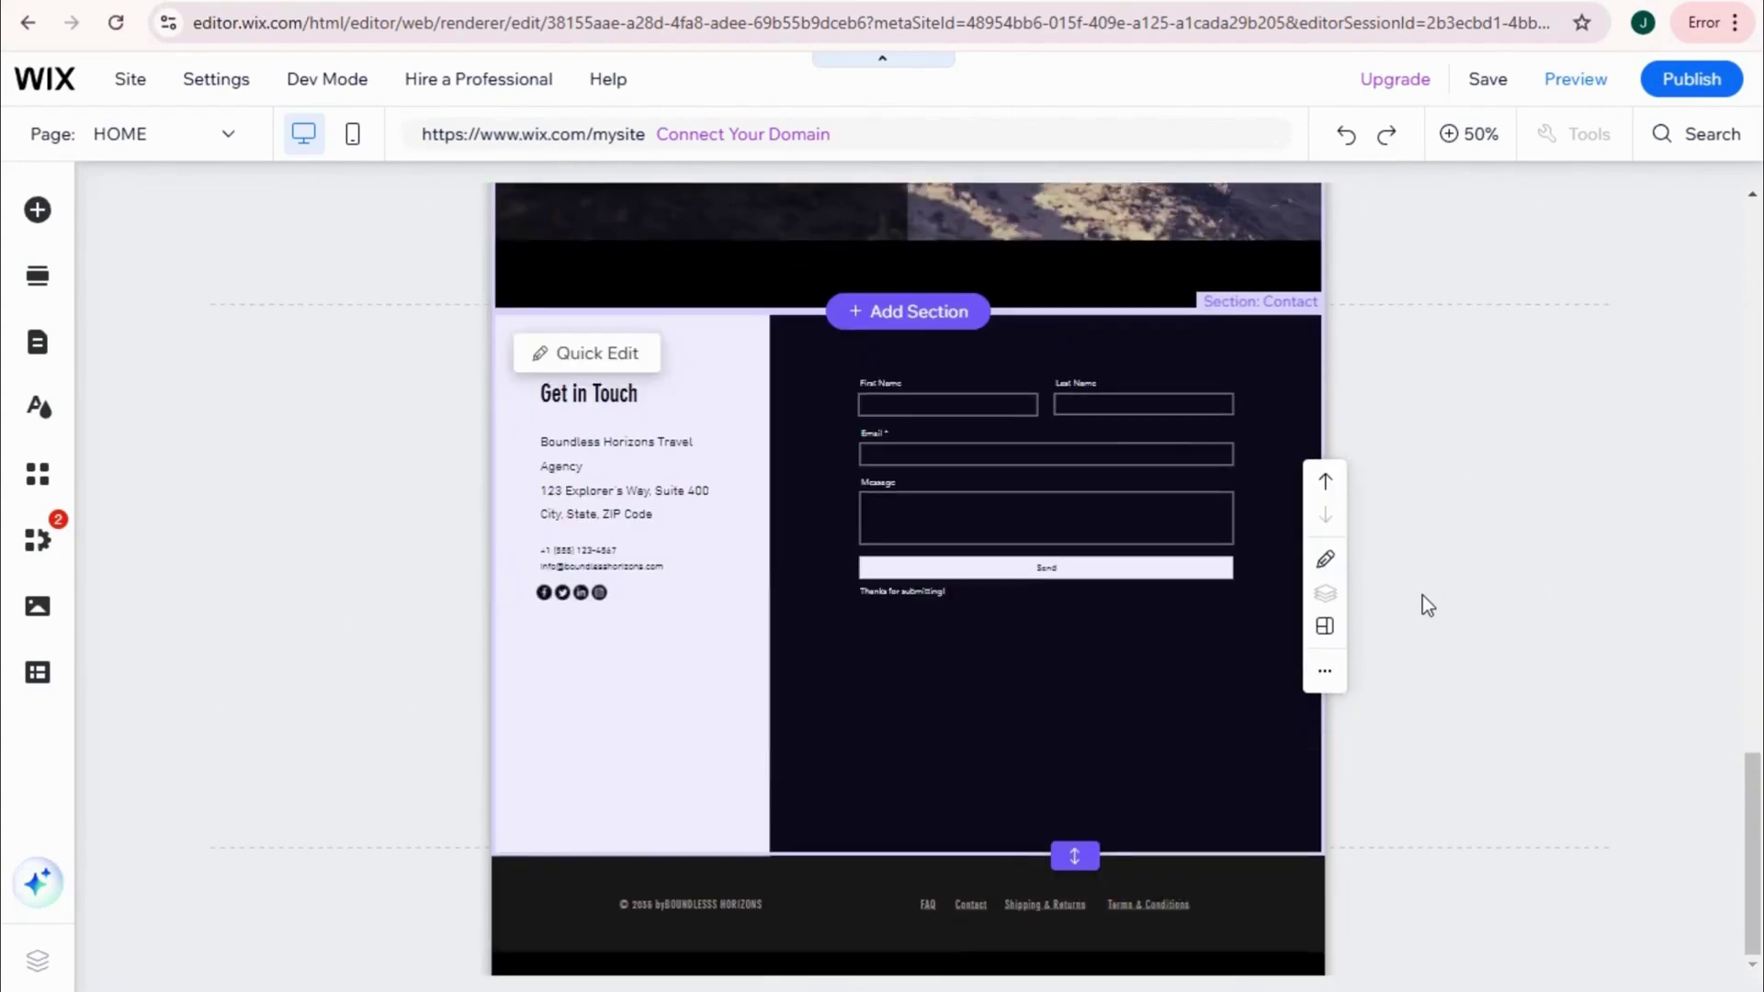
{"action": "scroll", "coordinate": [1425, 601], "scroll_direction": "up", "scroll_amount": 10}
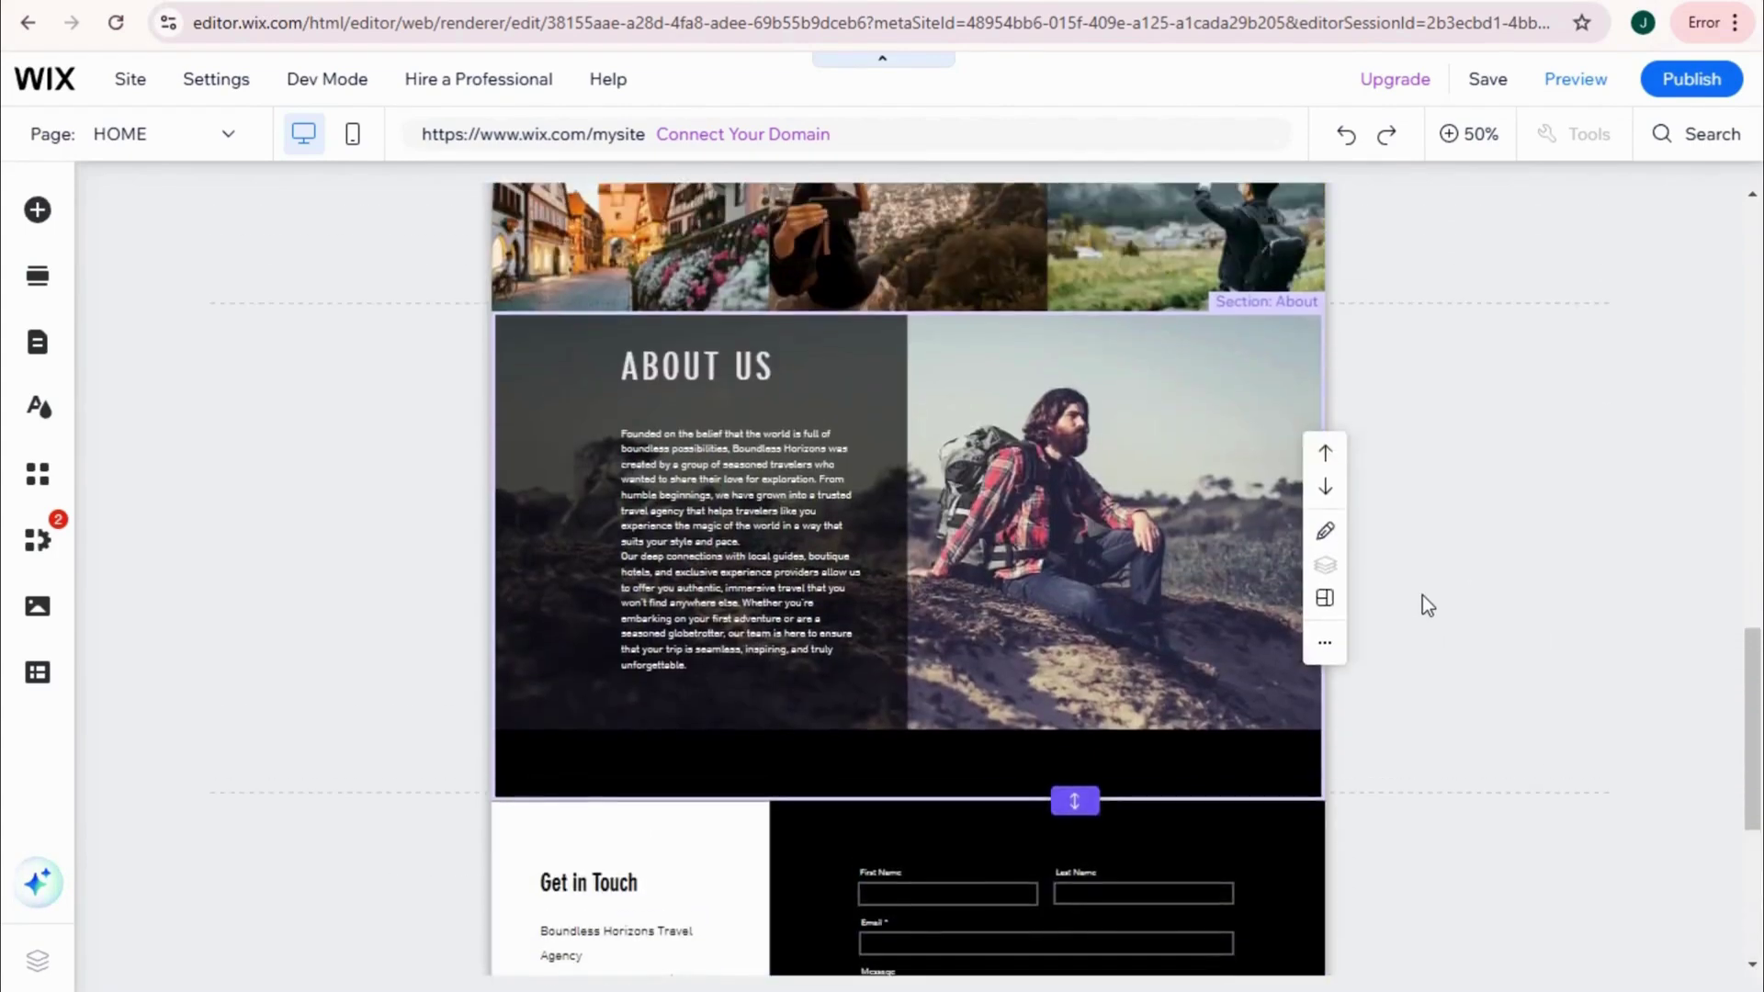
{"action": "scroll", "coordinate": [1387, 560], "scroll_direction": "up", "scroll_amount": 2}
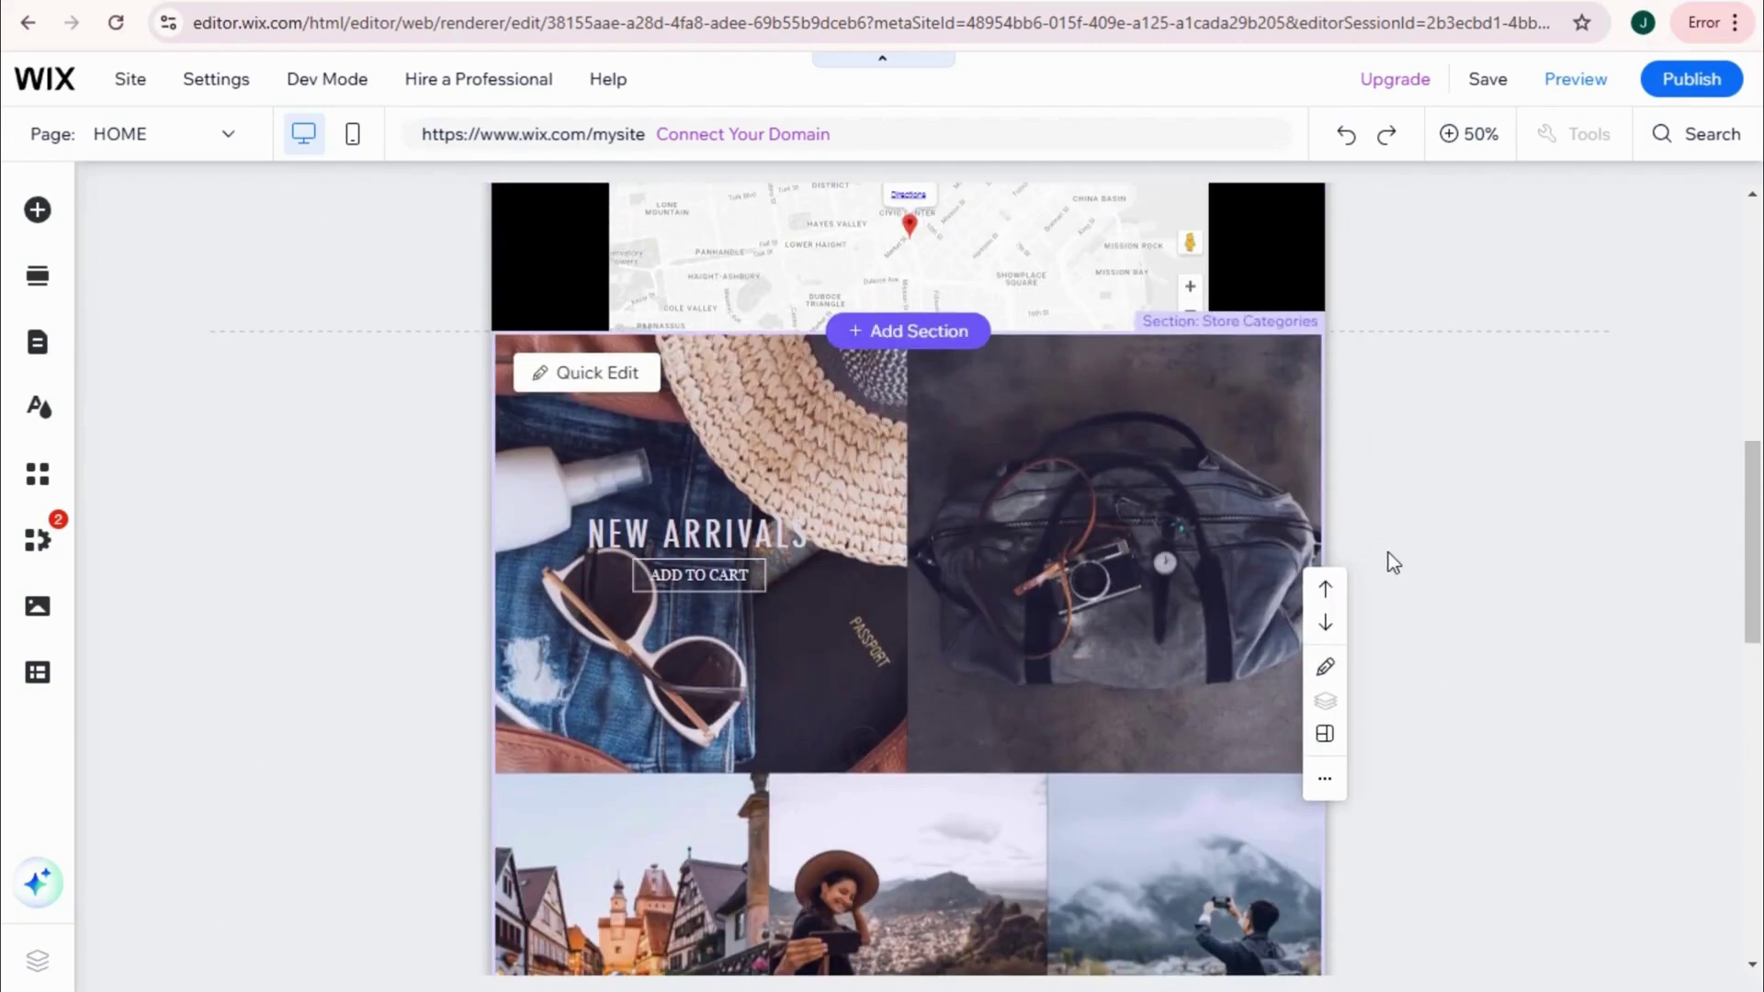
{"action": "scroll", "coordinate": [1420, 579], "scroll_direction": "down", "scroll_amount": 6}
{"action": "scroll", "coordinate": [1427, 606], "scroll_direction": "up", "scroll_amount": 4}
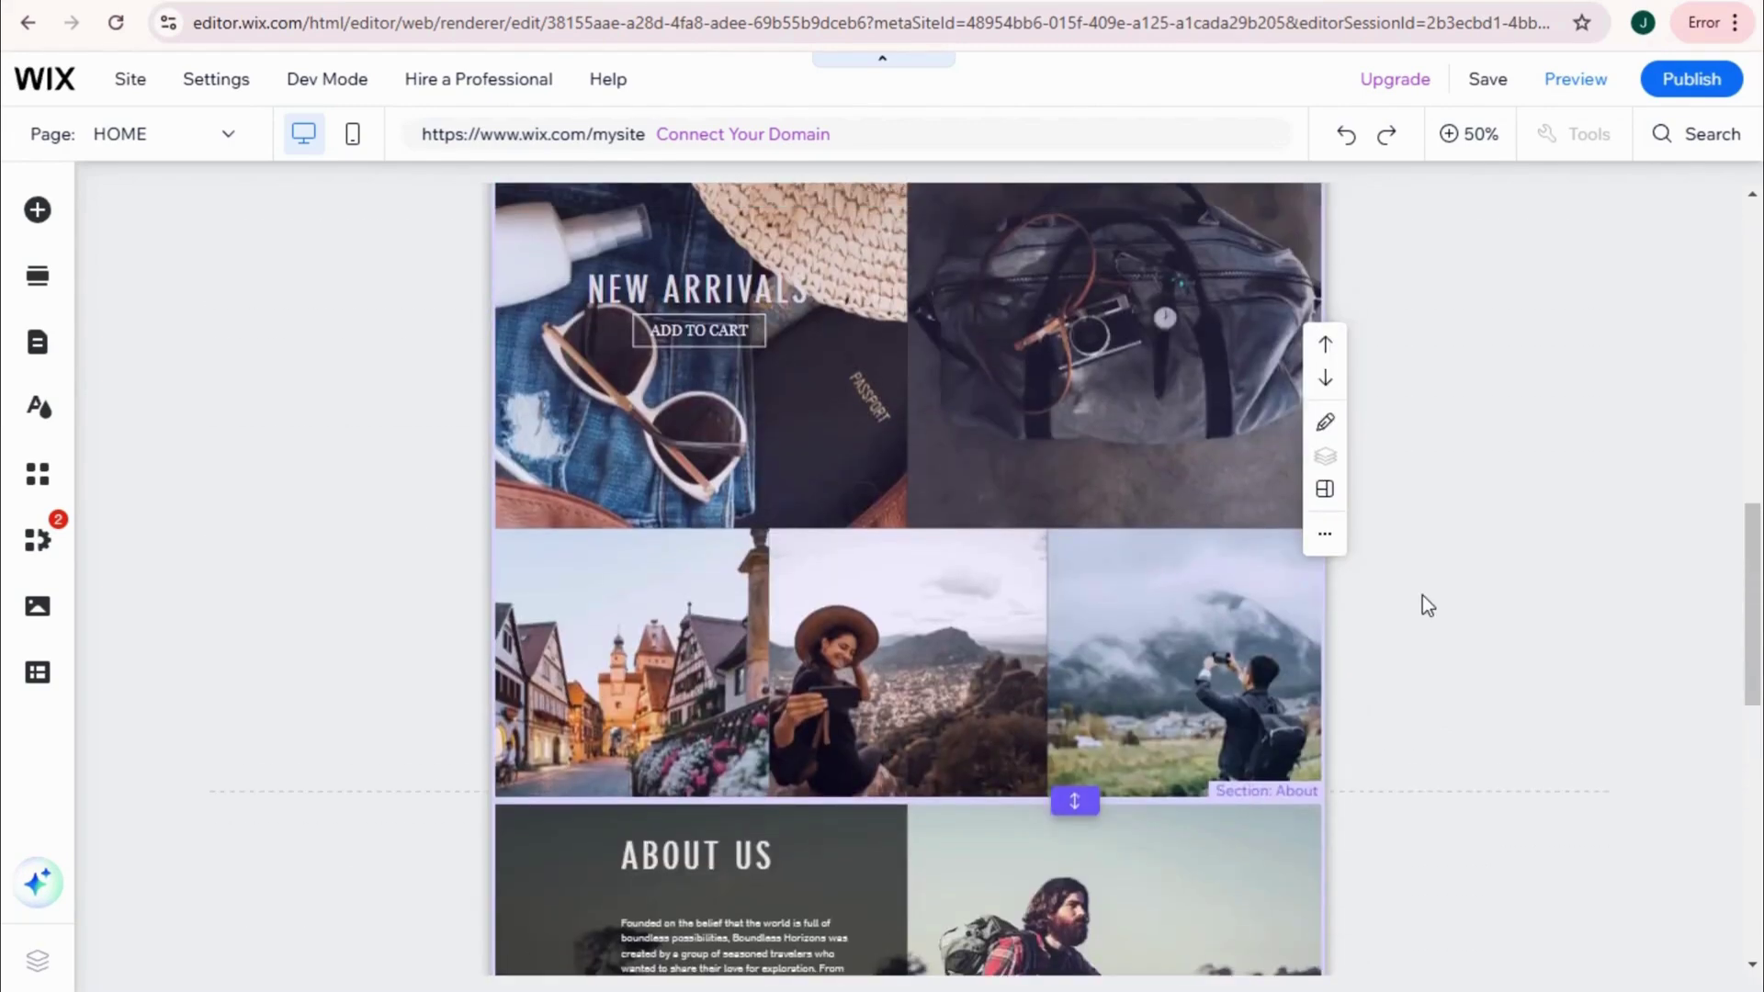
{"action": "scroll", "coordinate": [1424, 597], "scroll_direction": "up", "scroll_amount": 10}
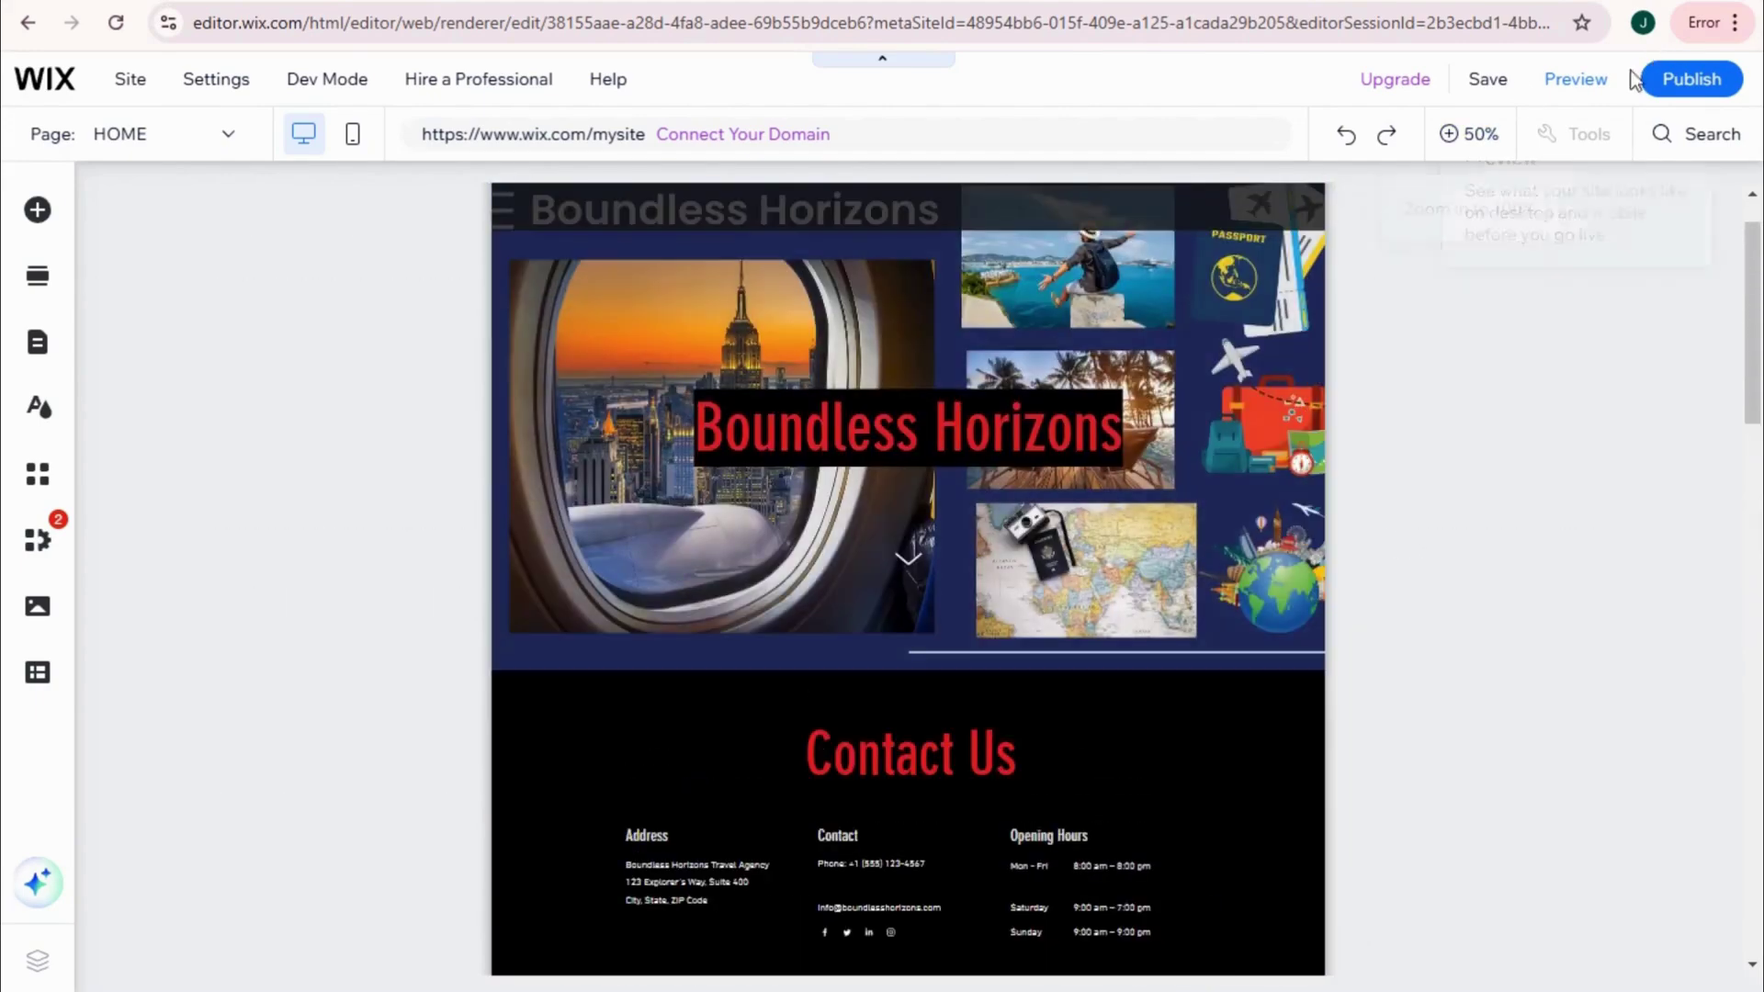
Step: Preview the site and look over the home page's upper sections
{"action": "left_click", "coordinate": [1587, 82]}
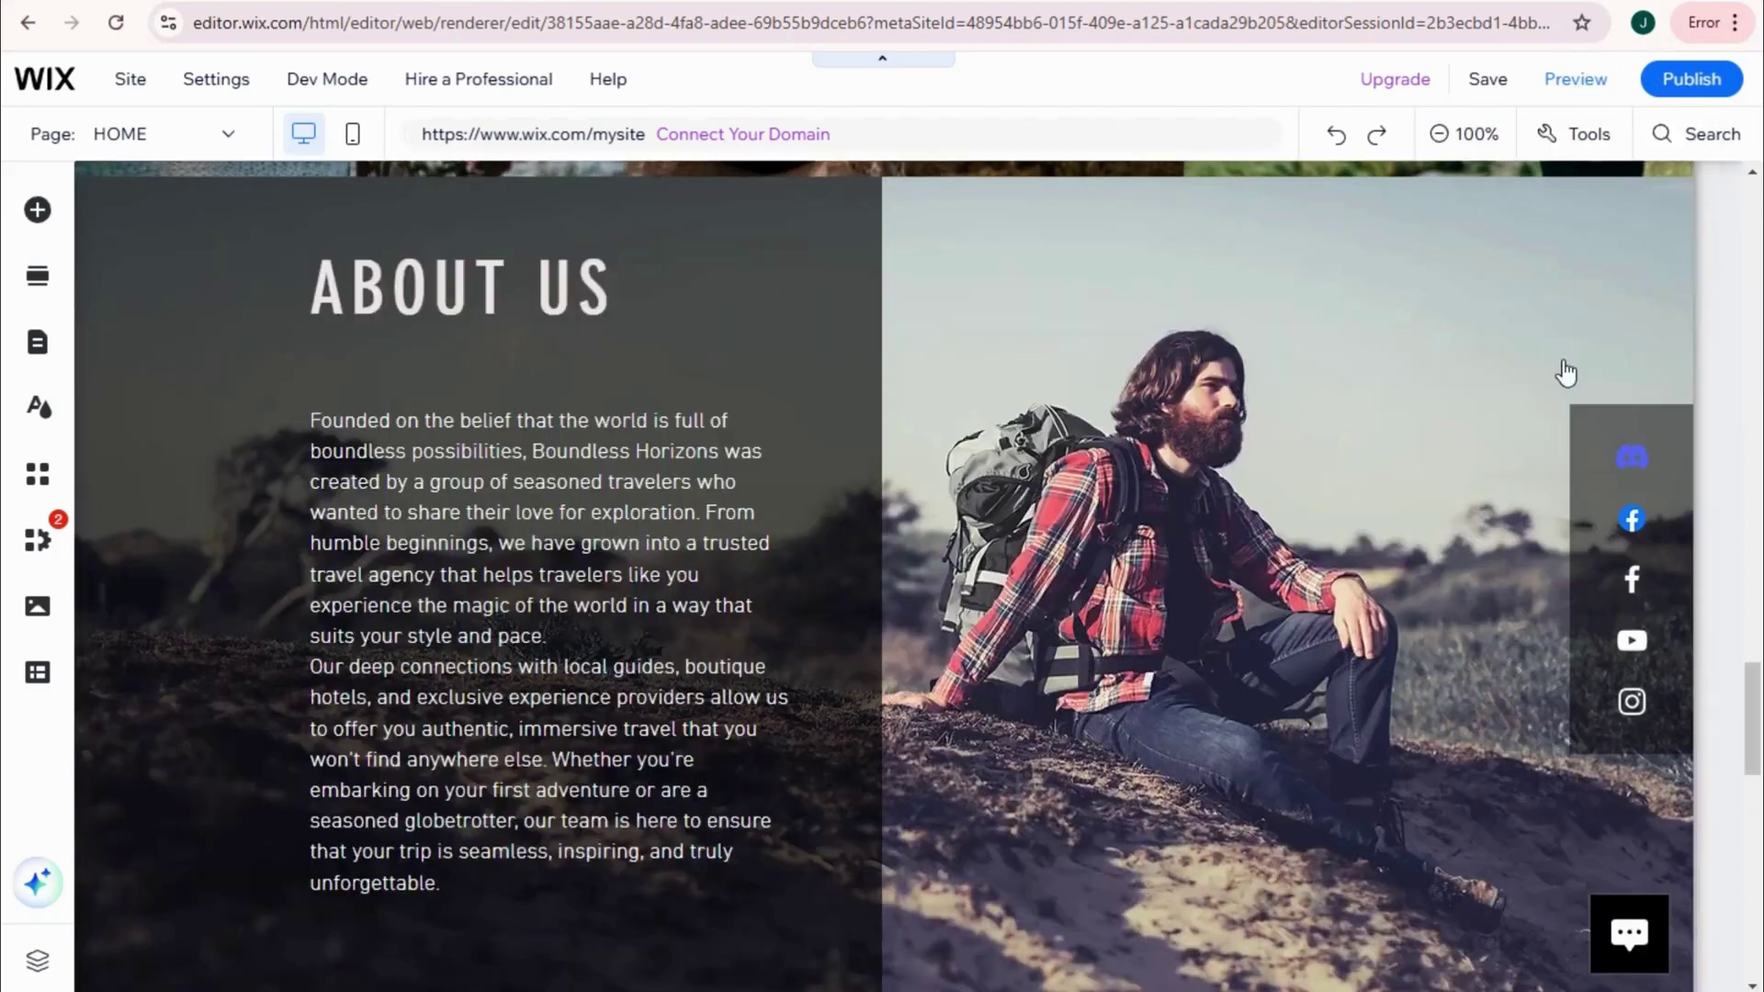
{"action": "scroll", "coordinate": [1498, 362], "scroll_direction": "up", "scroll_amount": 15}
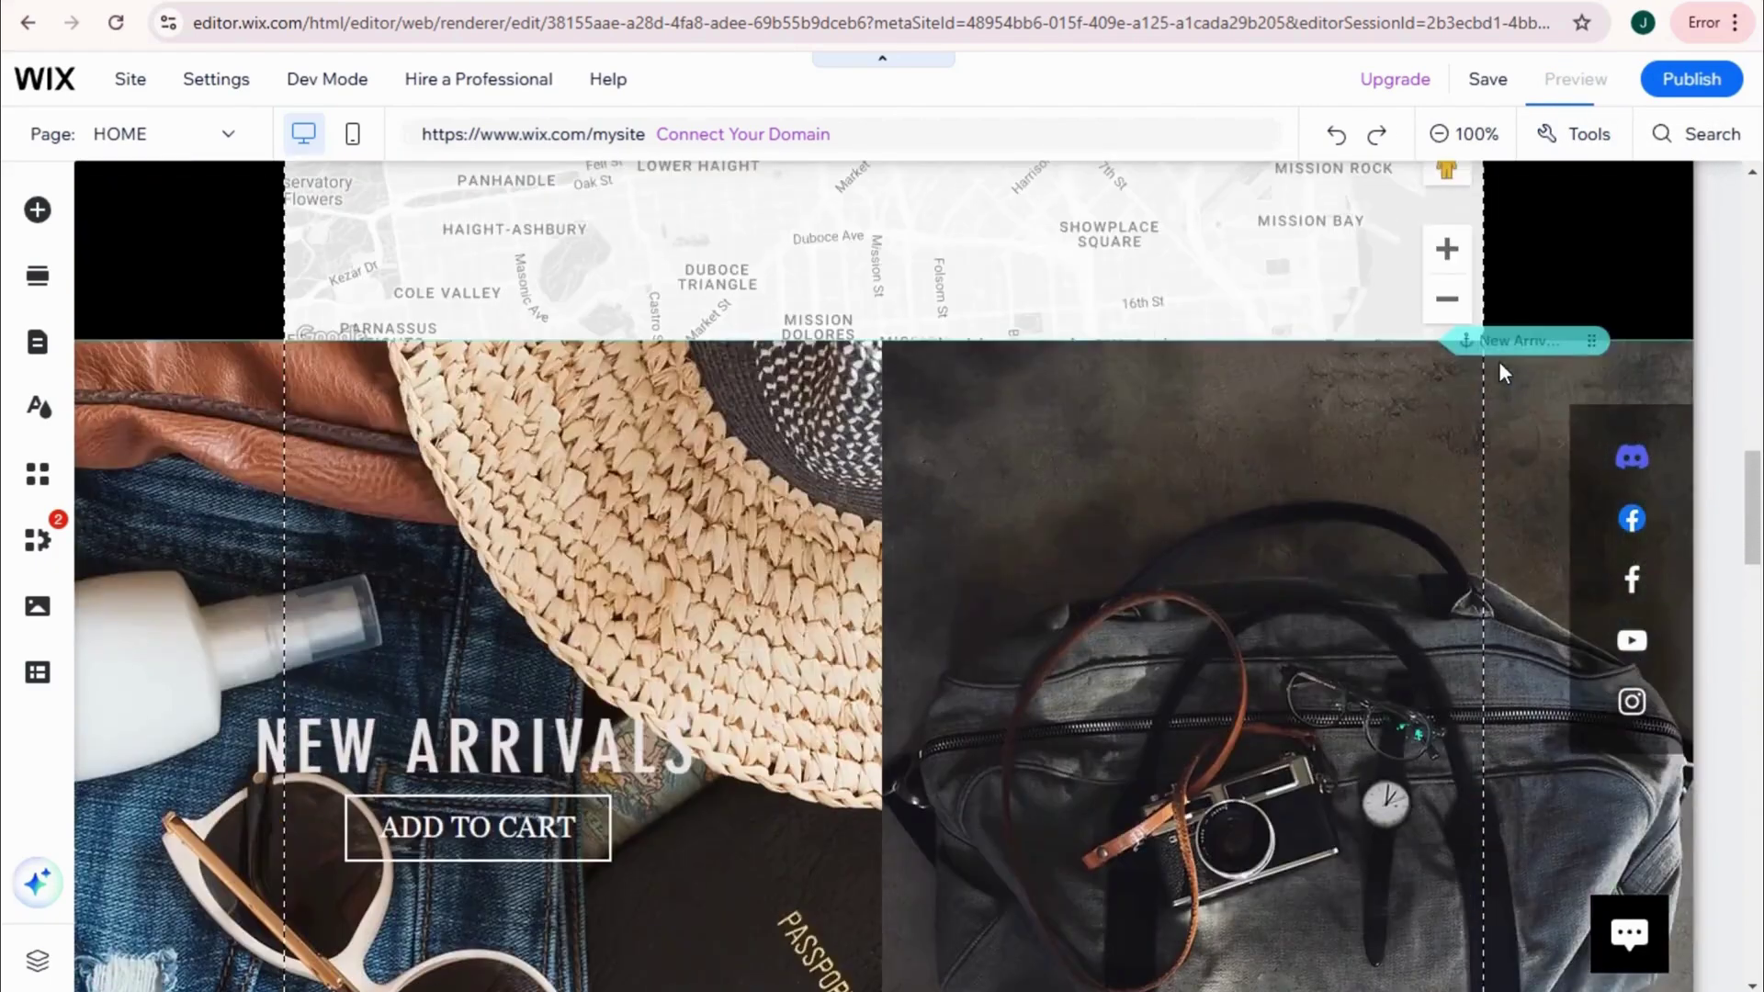
{"action": "scroll", "coordinate": [1506, 322], "scroll_direction": "down", "scroll_amount": 5}
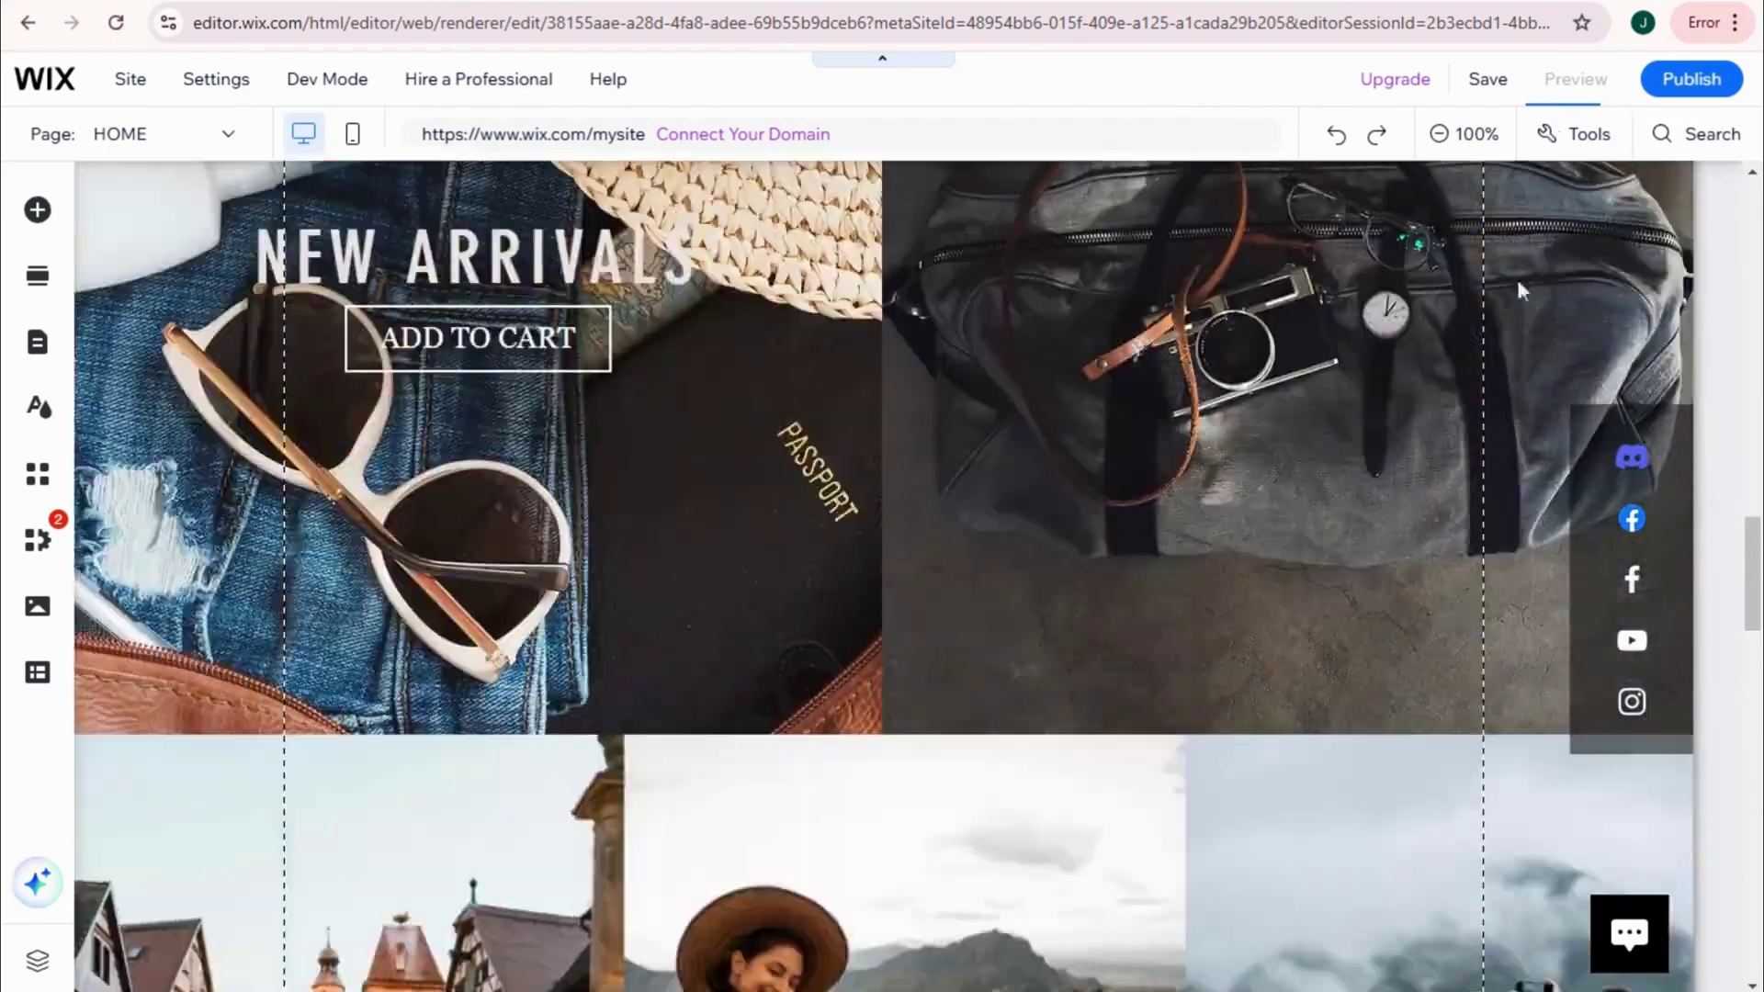
{"action": "left_click", "coordinate": [1589, 86]}
{"action": "scroll", "coordinate": [1481, 445], "scroll_direction": "up", "scroll_amount": 10}
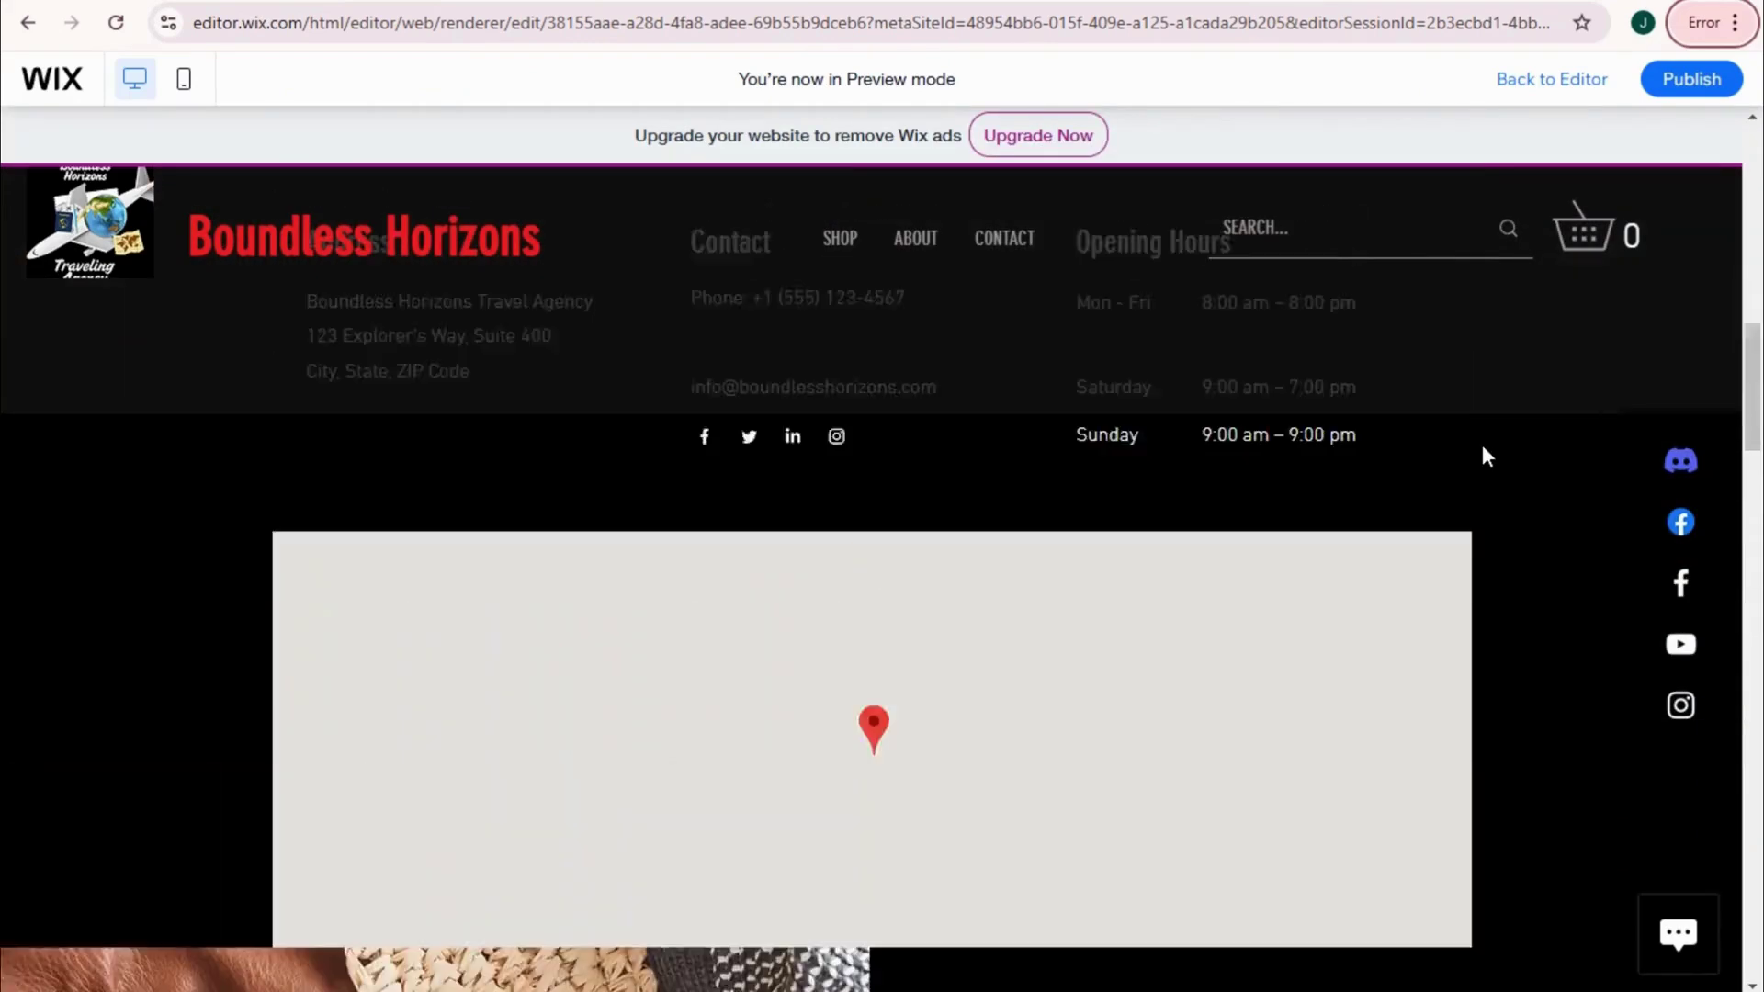
{"action": "scroll", "coordinate": [1488, 459], "scroll_direction": "up", "scroll_amount": 5}
Step: Test the Shop and About links of the header menu in the preview, including the Shop submenu
{"action": "mouse_move", "coordinate": [842, 246]}
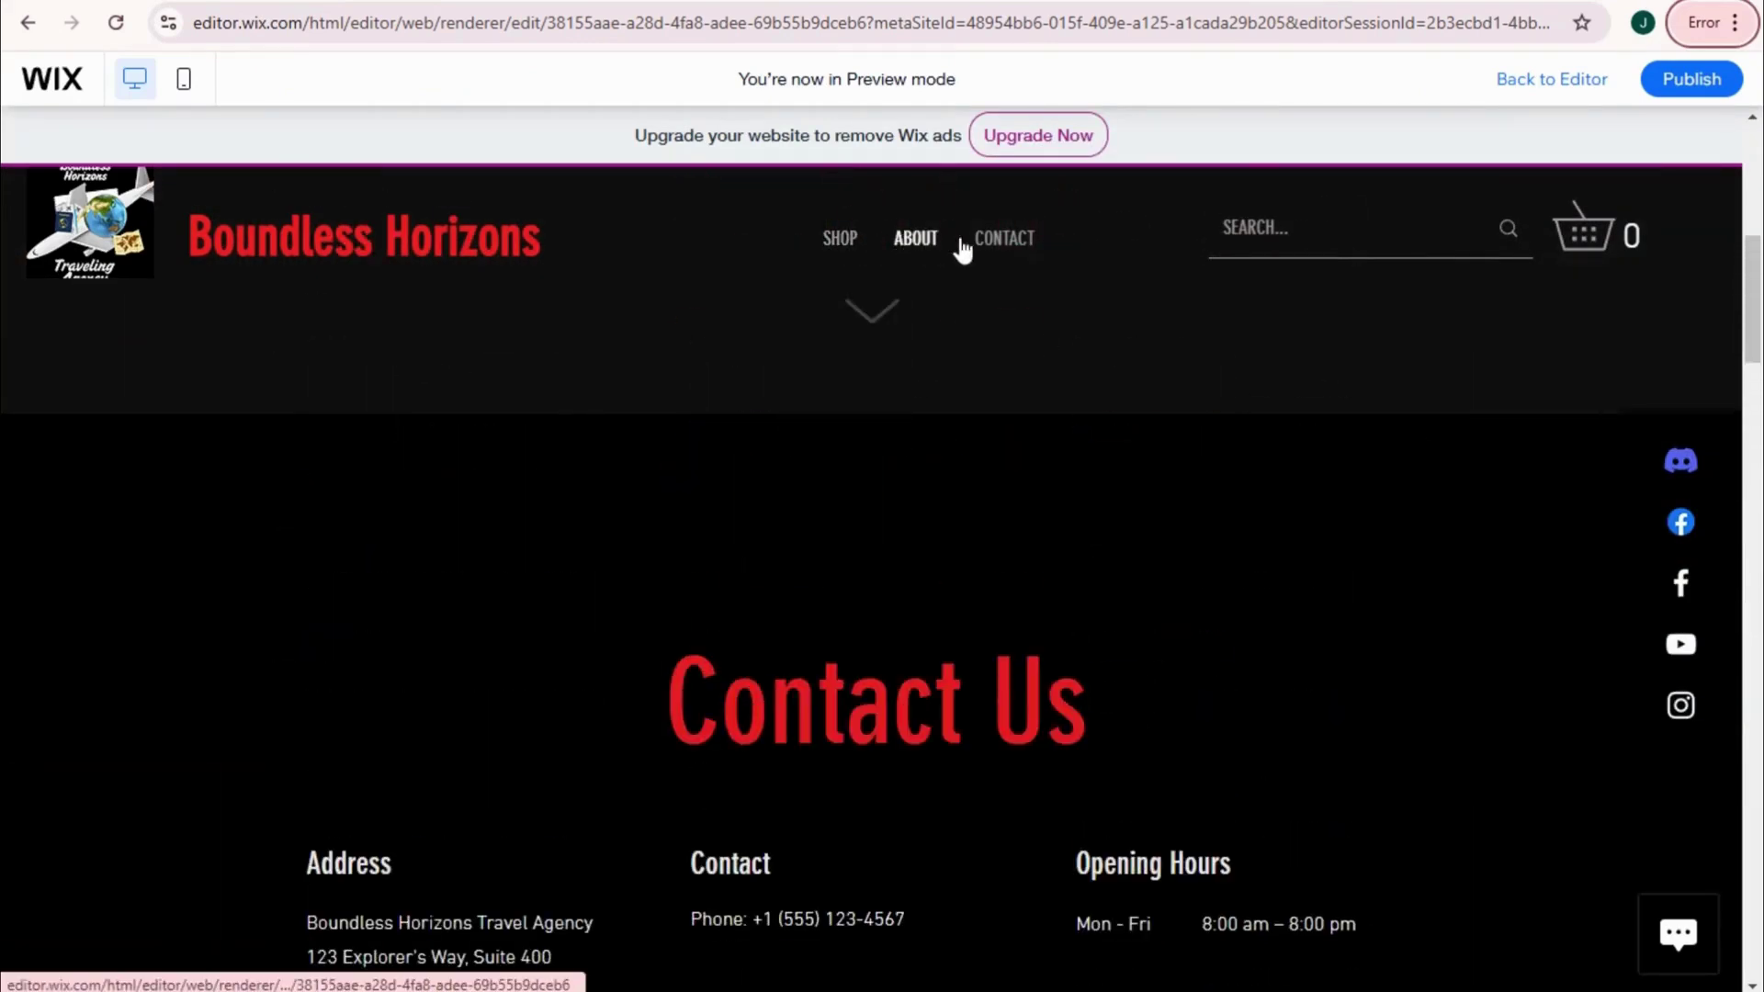
{"action": "scroll", "coordinate": [964, 521], "scroll_direction": "down", "scroll_amount": 4}
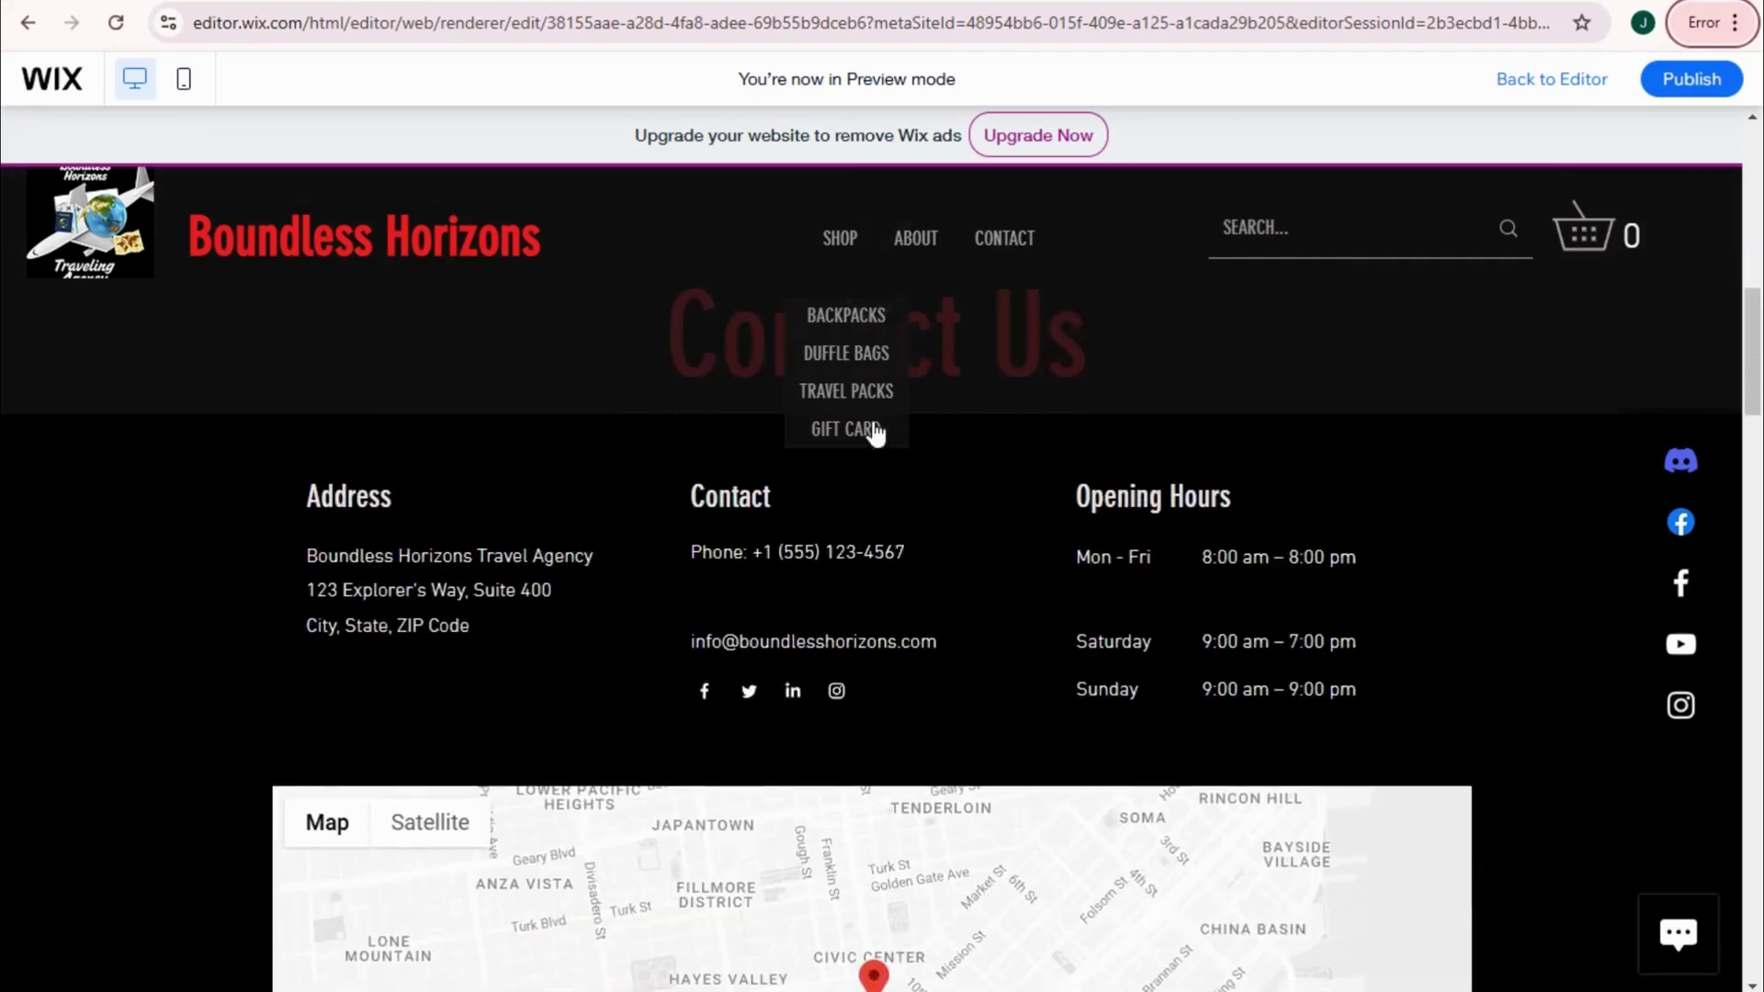
{"action": "left_click", "coordinate": [916, 241]}
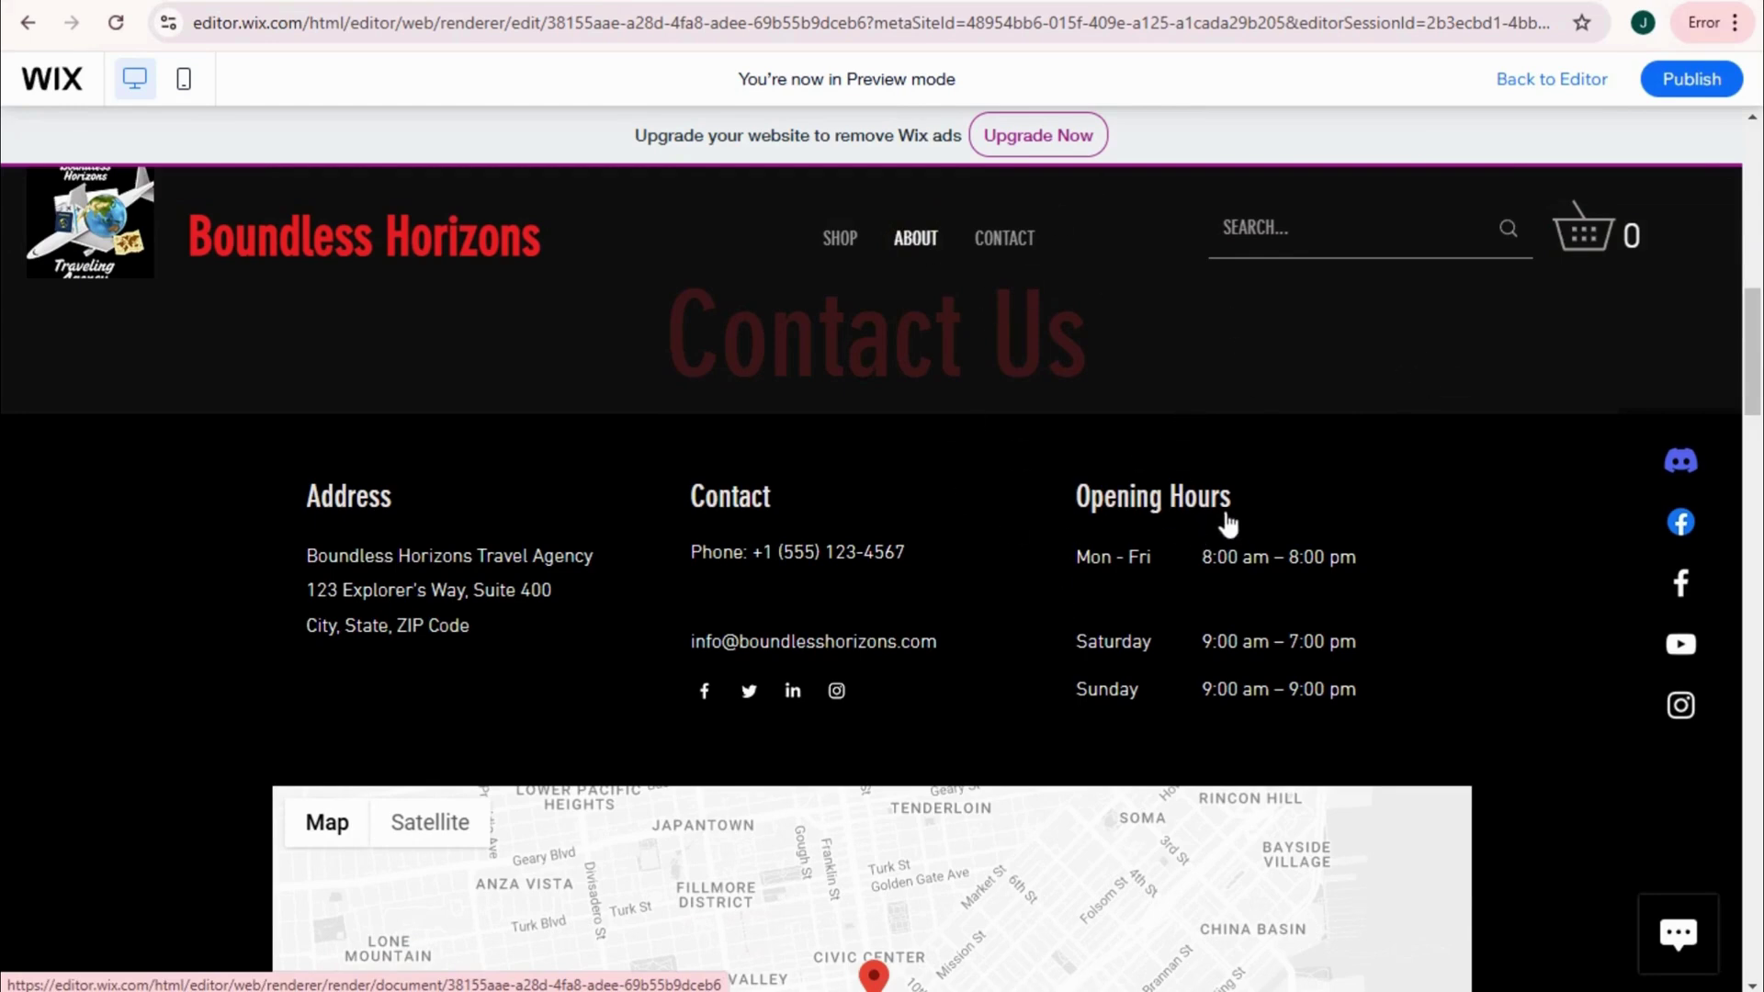
{"action": "left_click", "coordinate": [840, 237]}
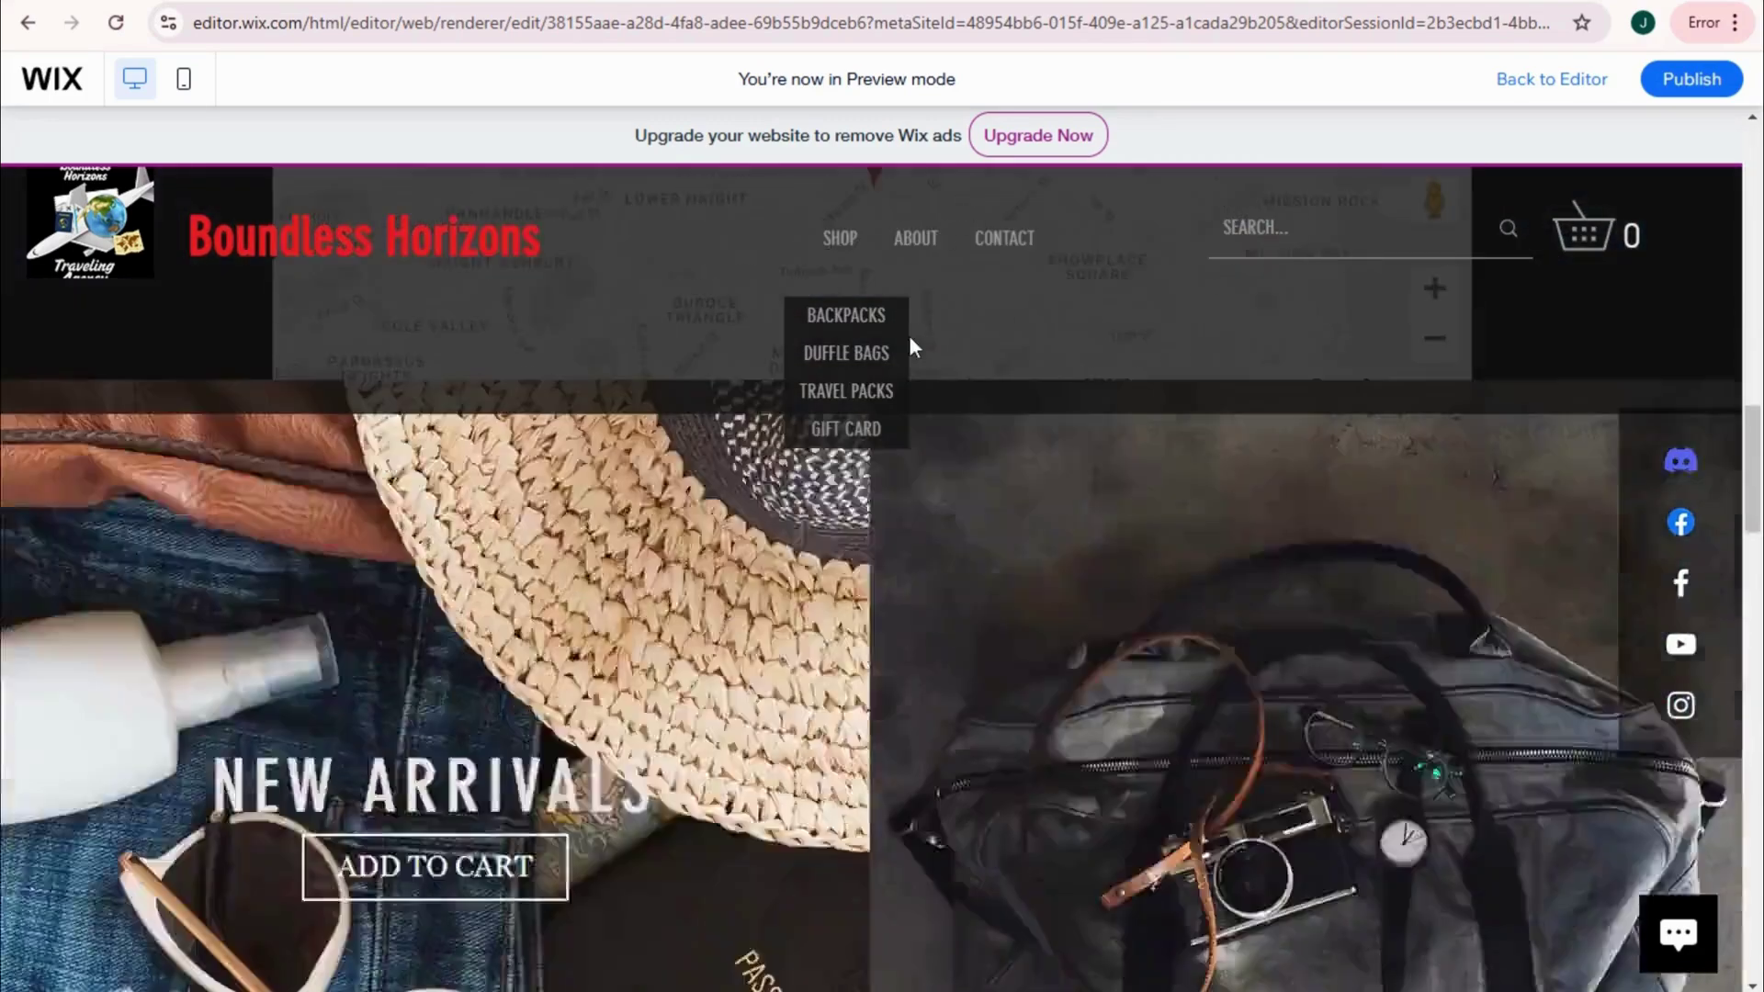
{"action": "left_click", "coordinate": [904, 242]}
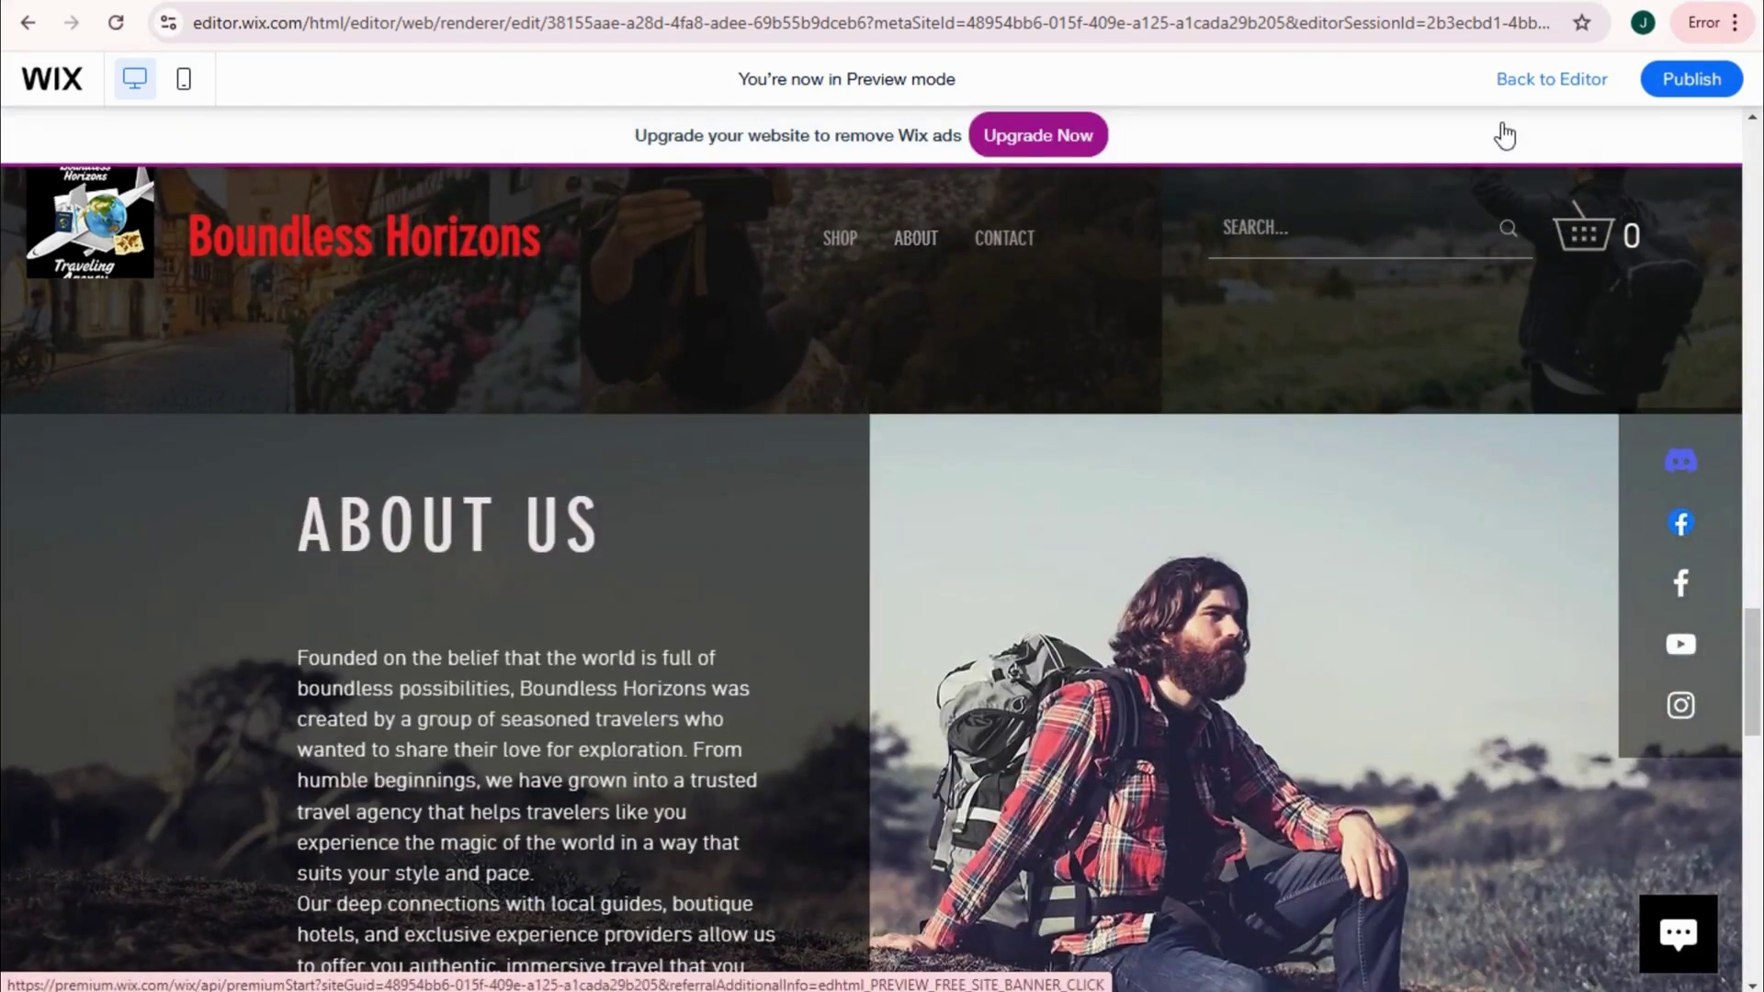
{"action": "left_click", "coordinate": [1531, 80]}
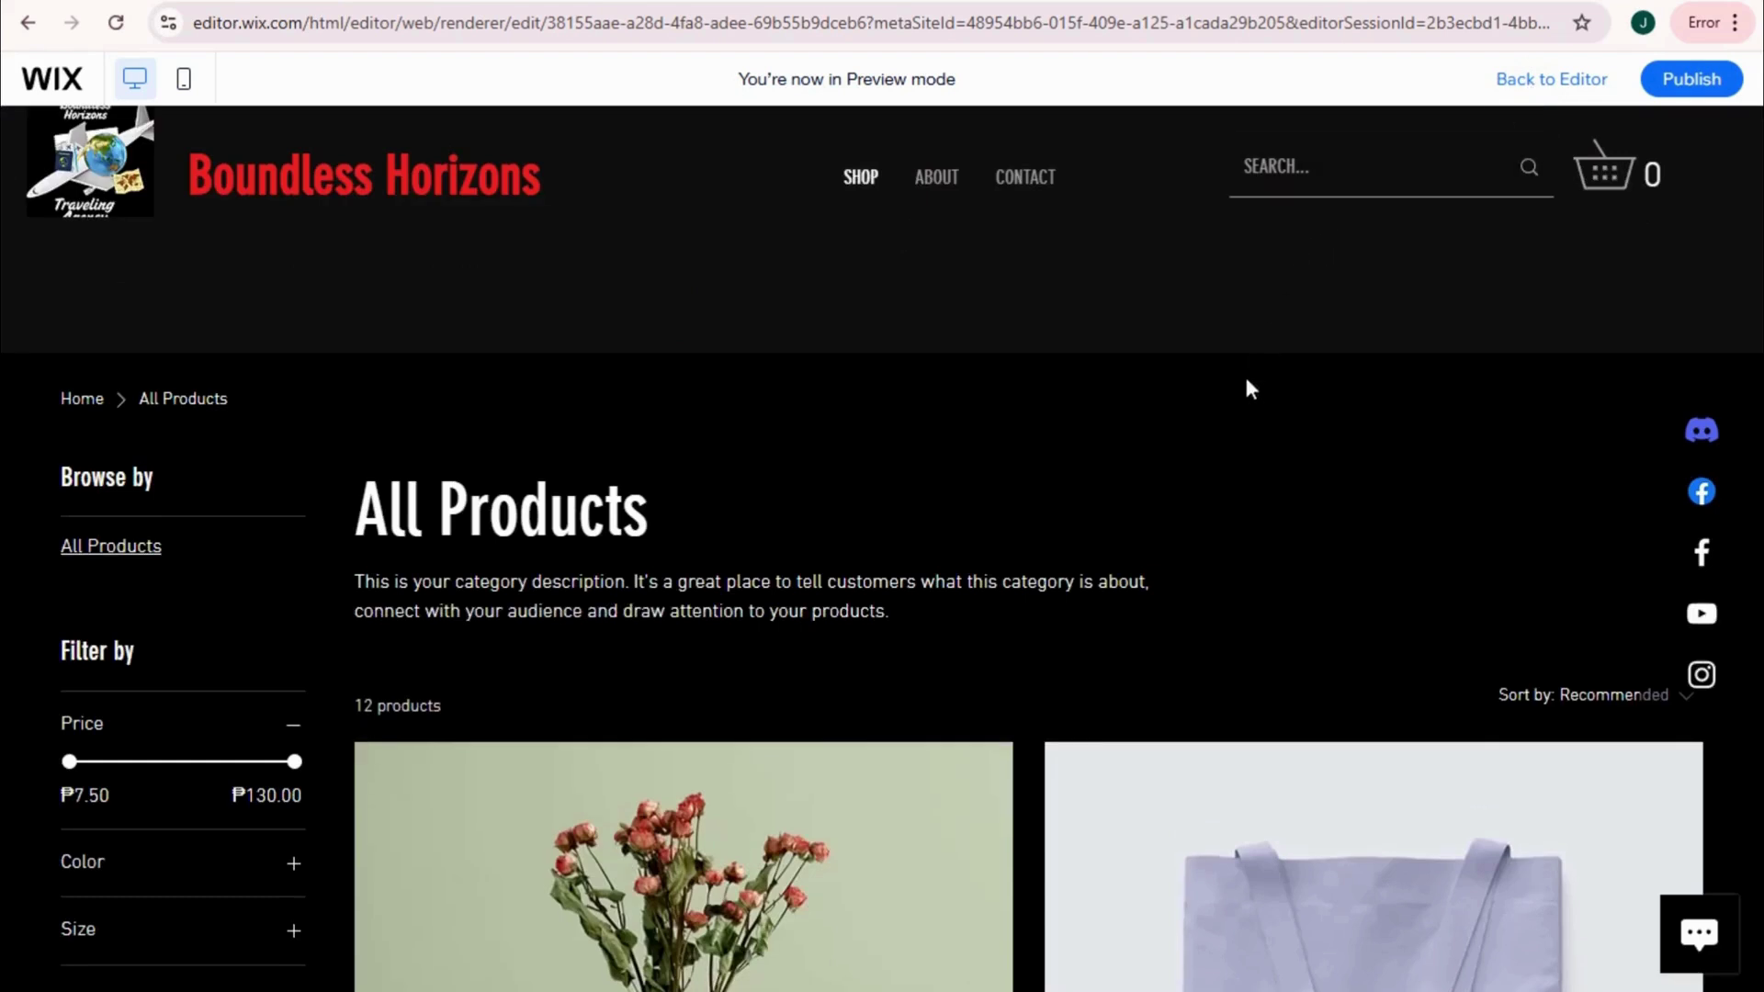
Step: Publish the site, then dismiss the publishing confirmation and the offer to edit the mobile site
{"action": "left_click", "coordinate": [1689, 82]}
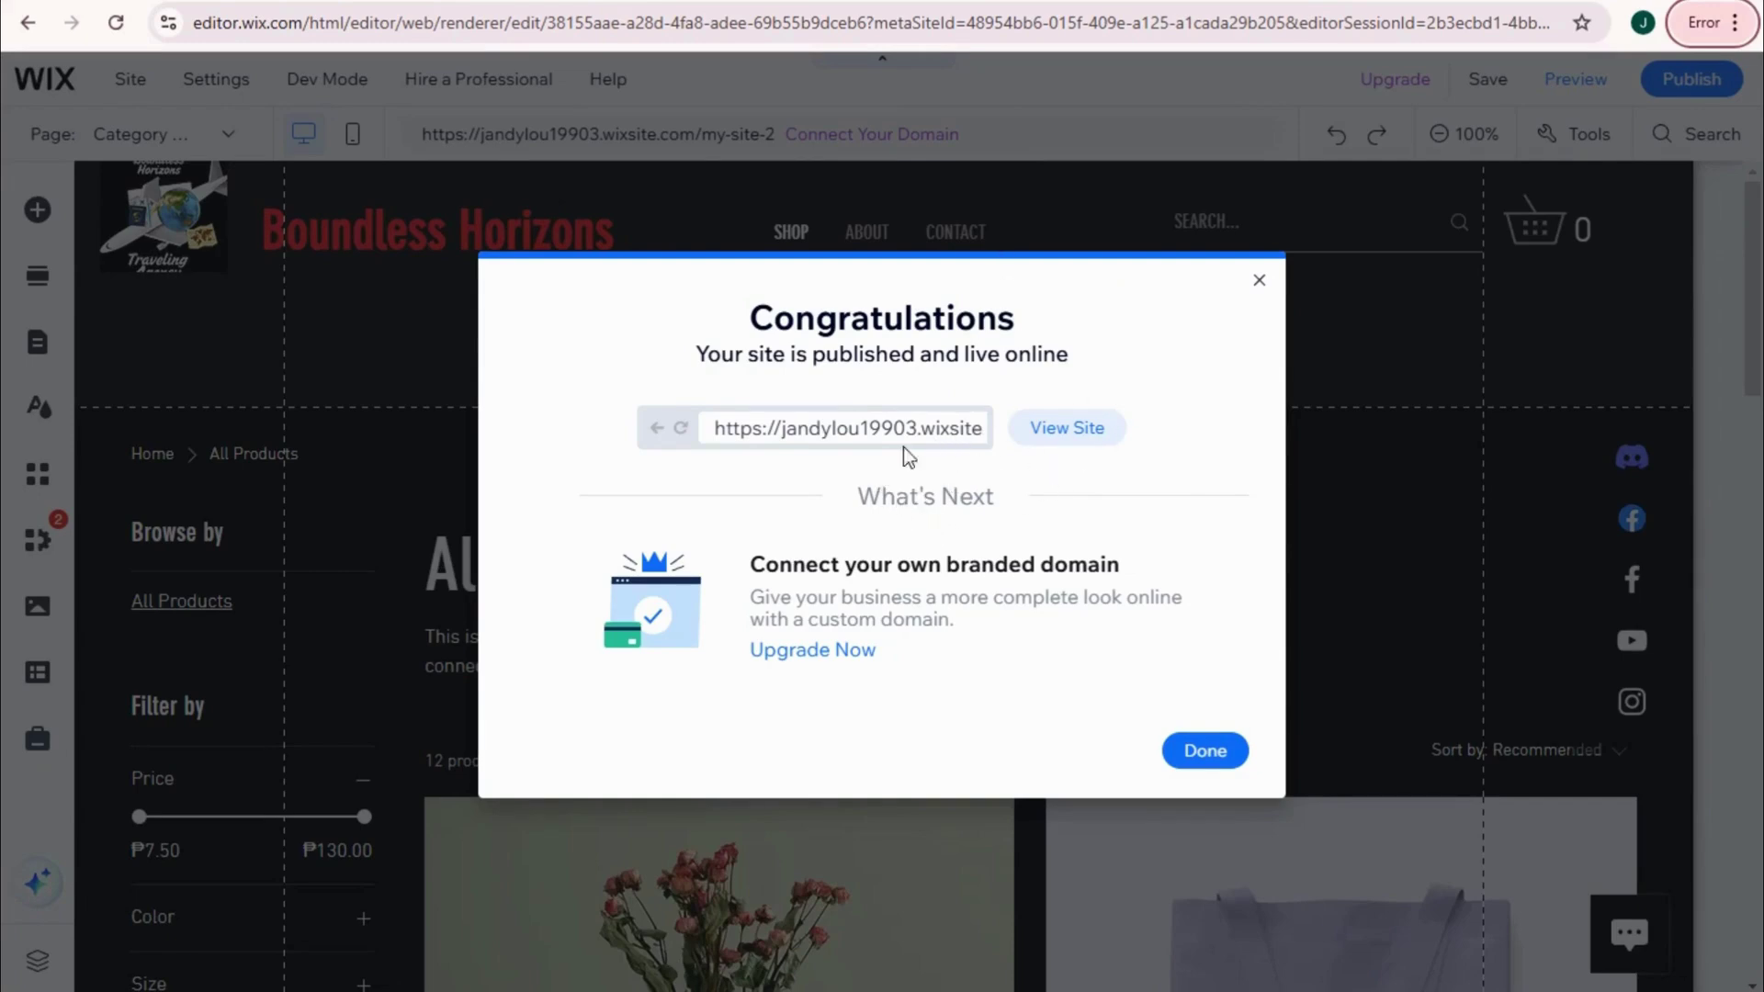
{"action": "left_click", "coordinate": [946, 432]}
{"action": "left_click", "coordinate": [1258, 280]}
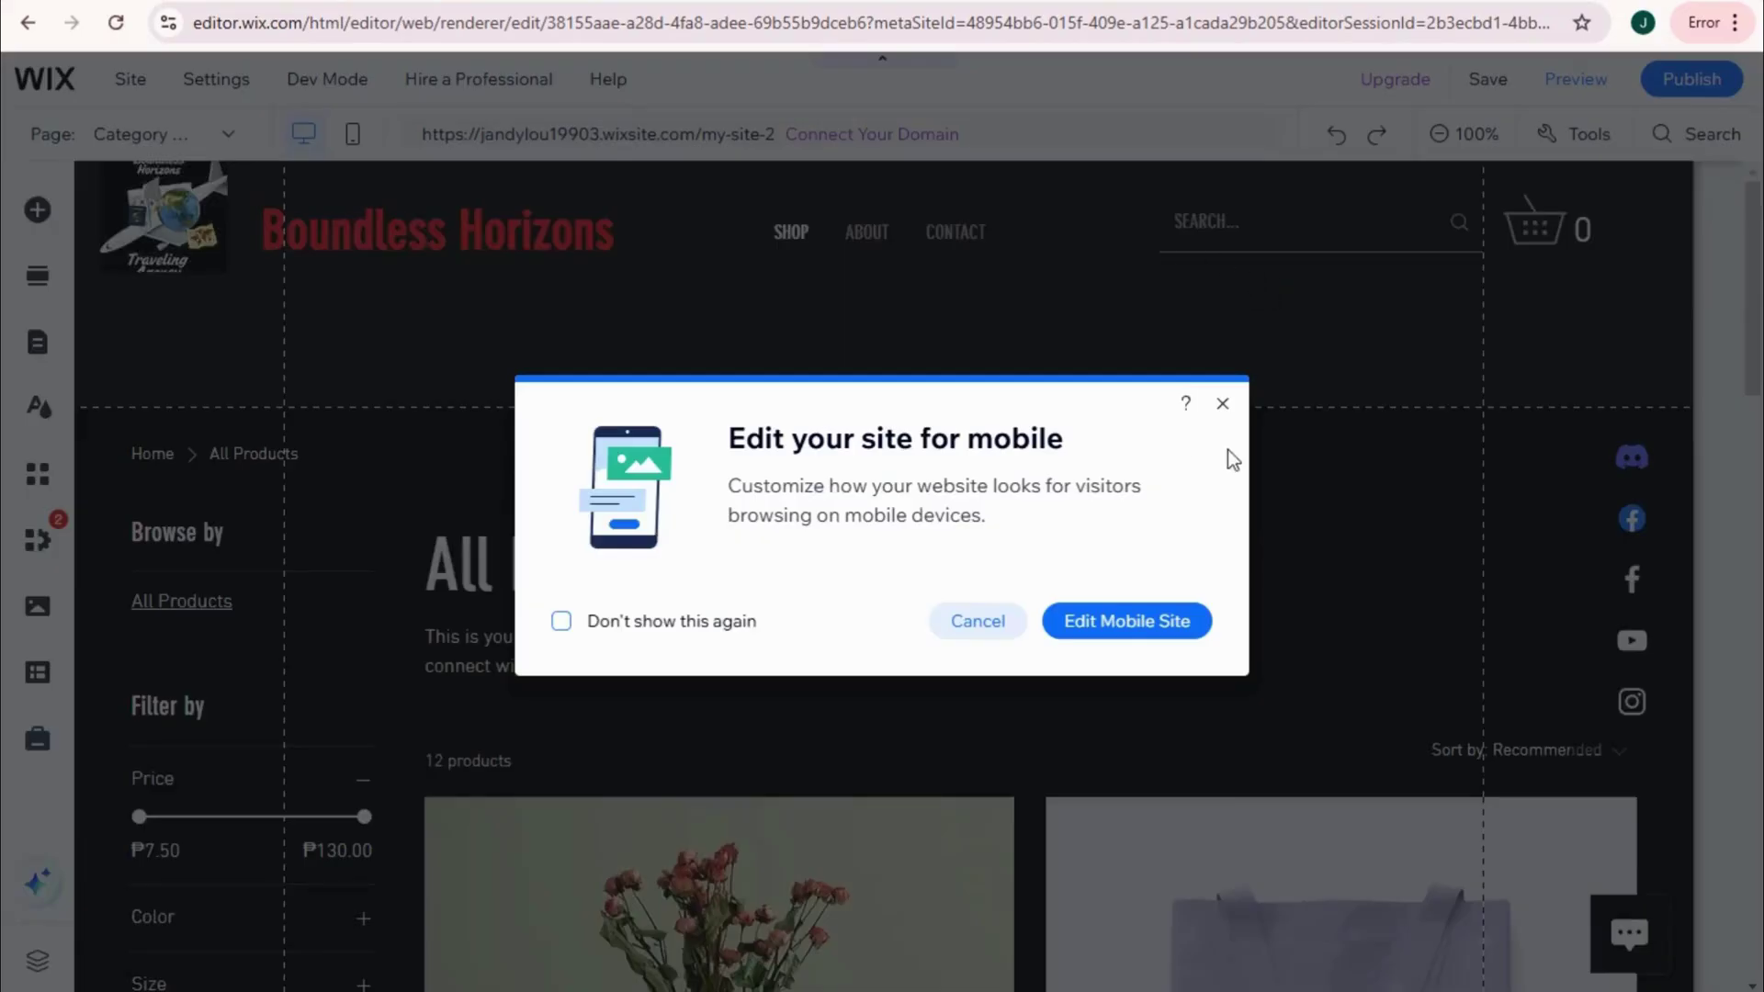
{"action": "left_click", "coordinate": [1223, 406]}
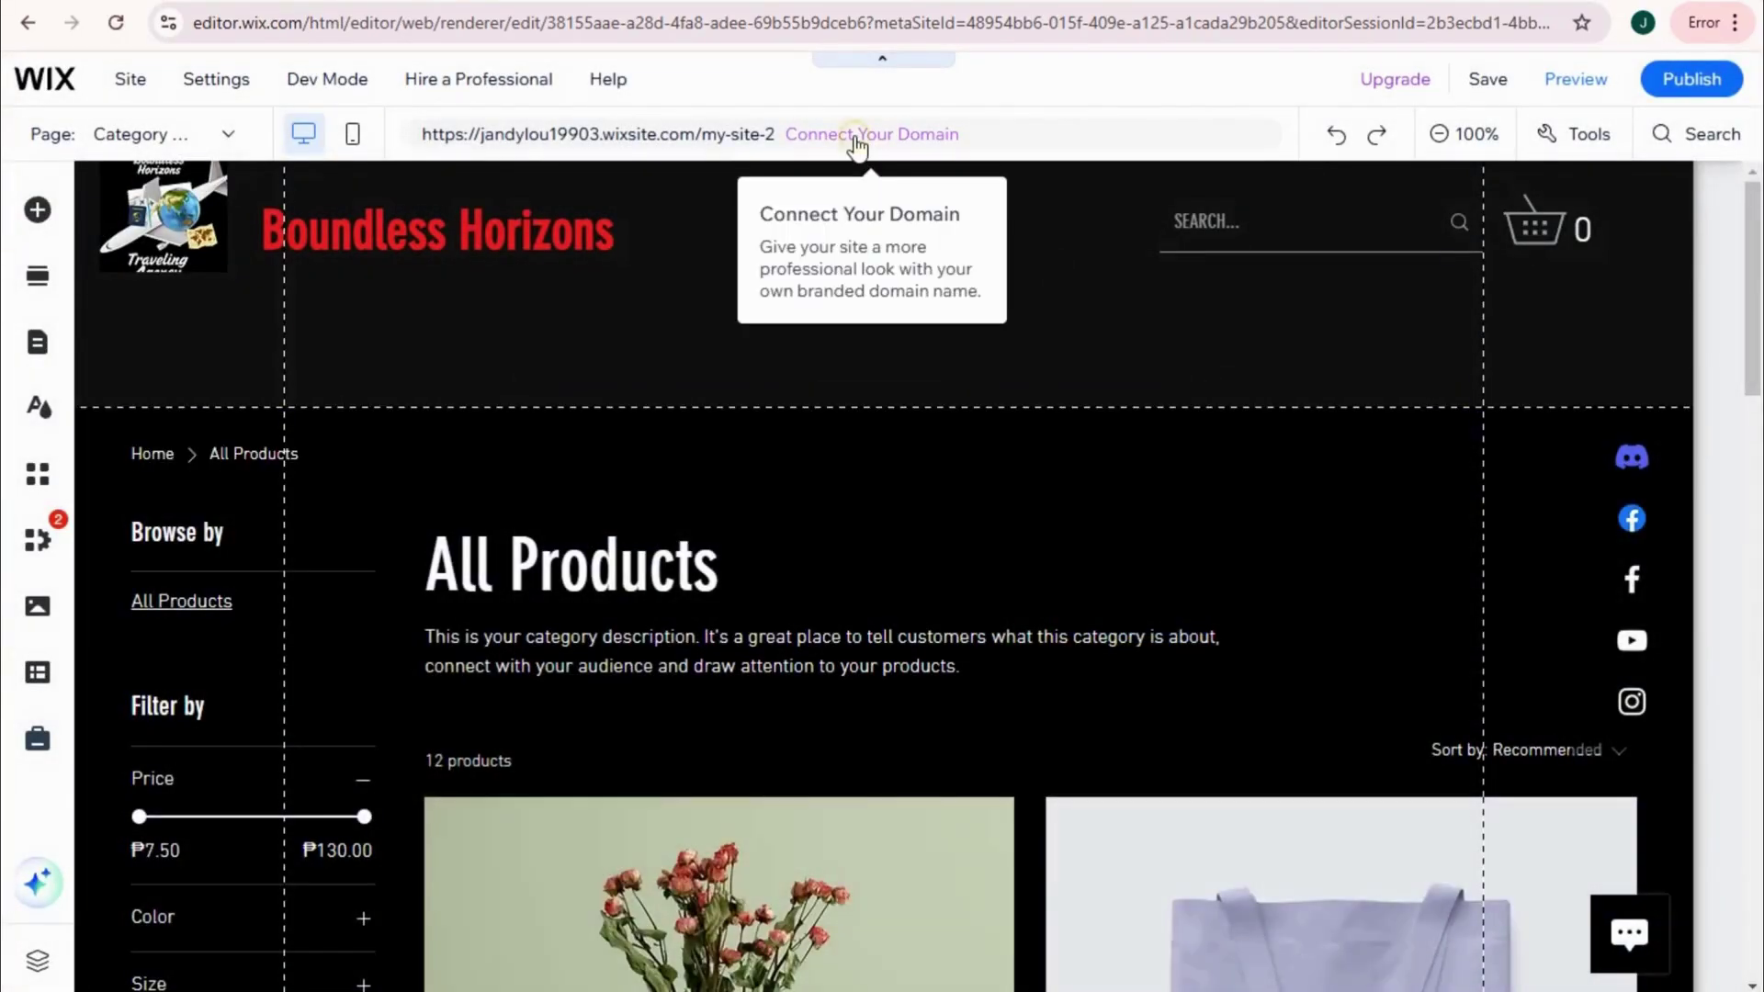
Step: Open the domain connection page for the site and try a domain search with only the ".com" ending
{"action": "left_click", "coordinate": [857, 138]}
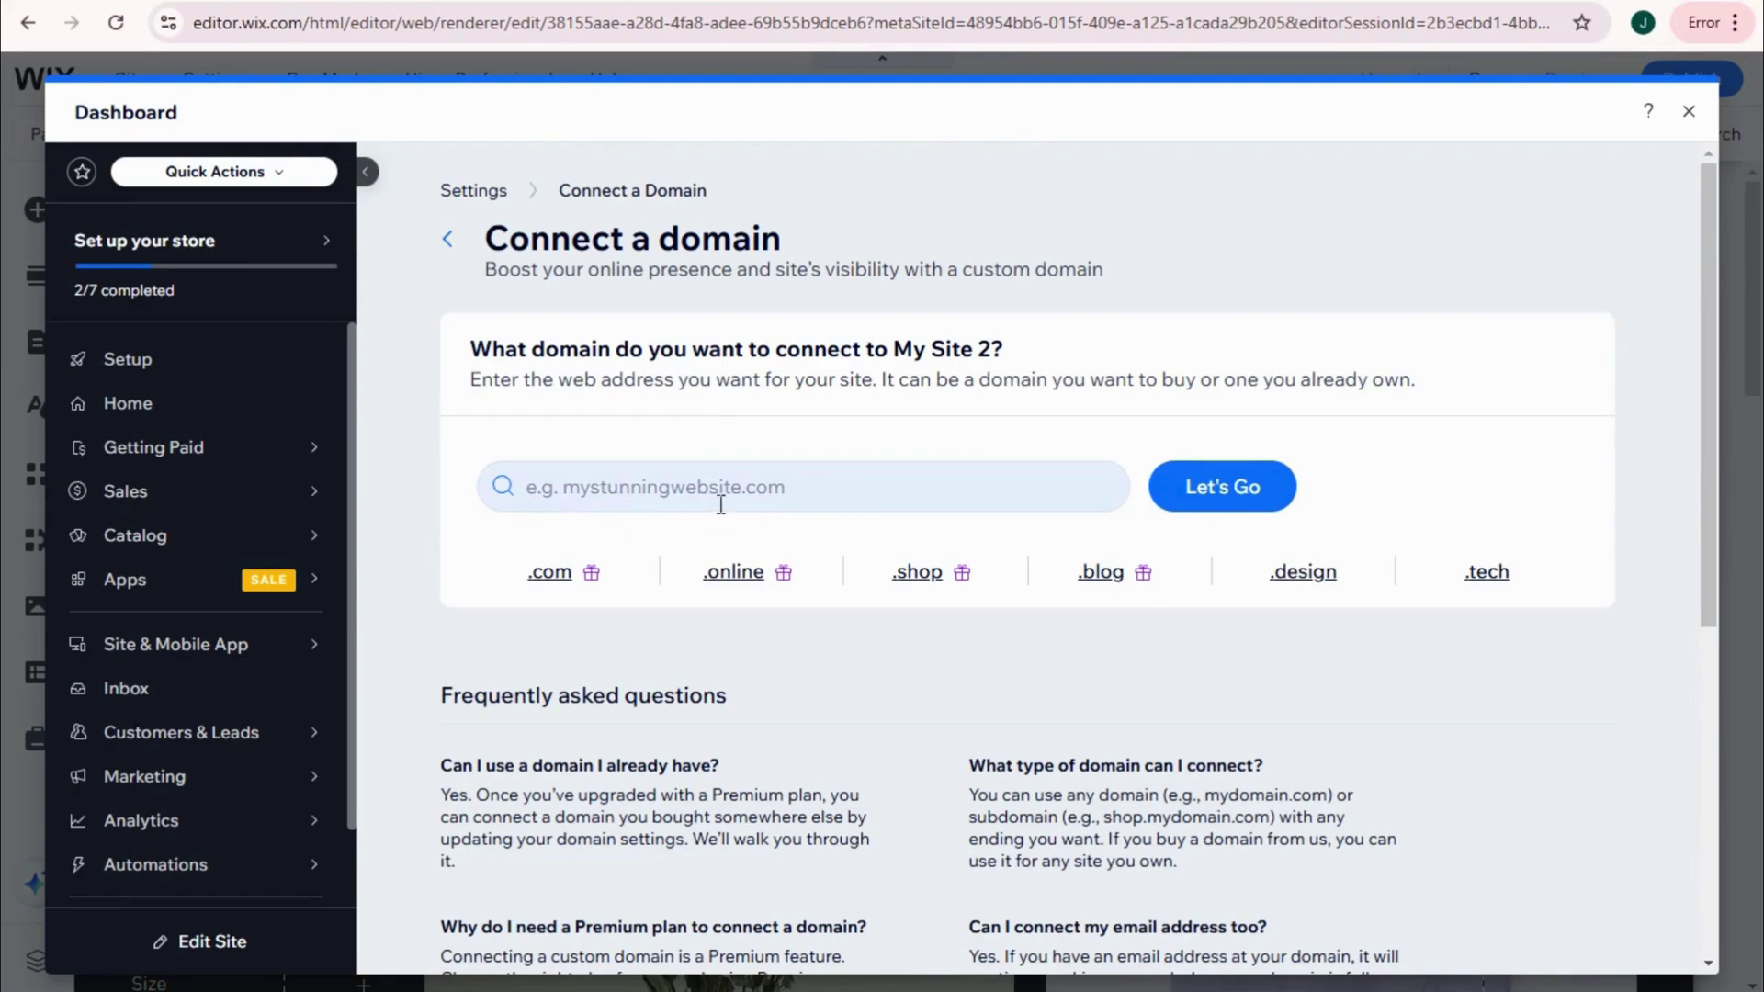
{"action": "scroll", "coordinate": [615, 425], "scroll_direction": "down", "scroll_amount": 3}
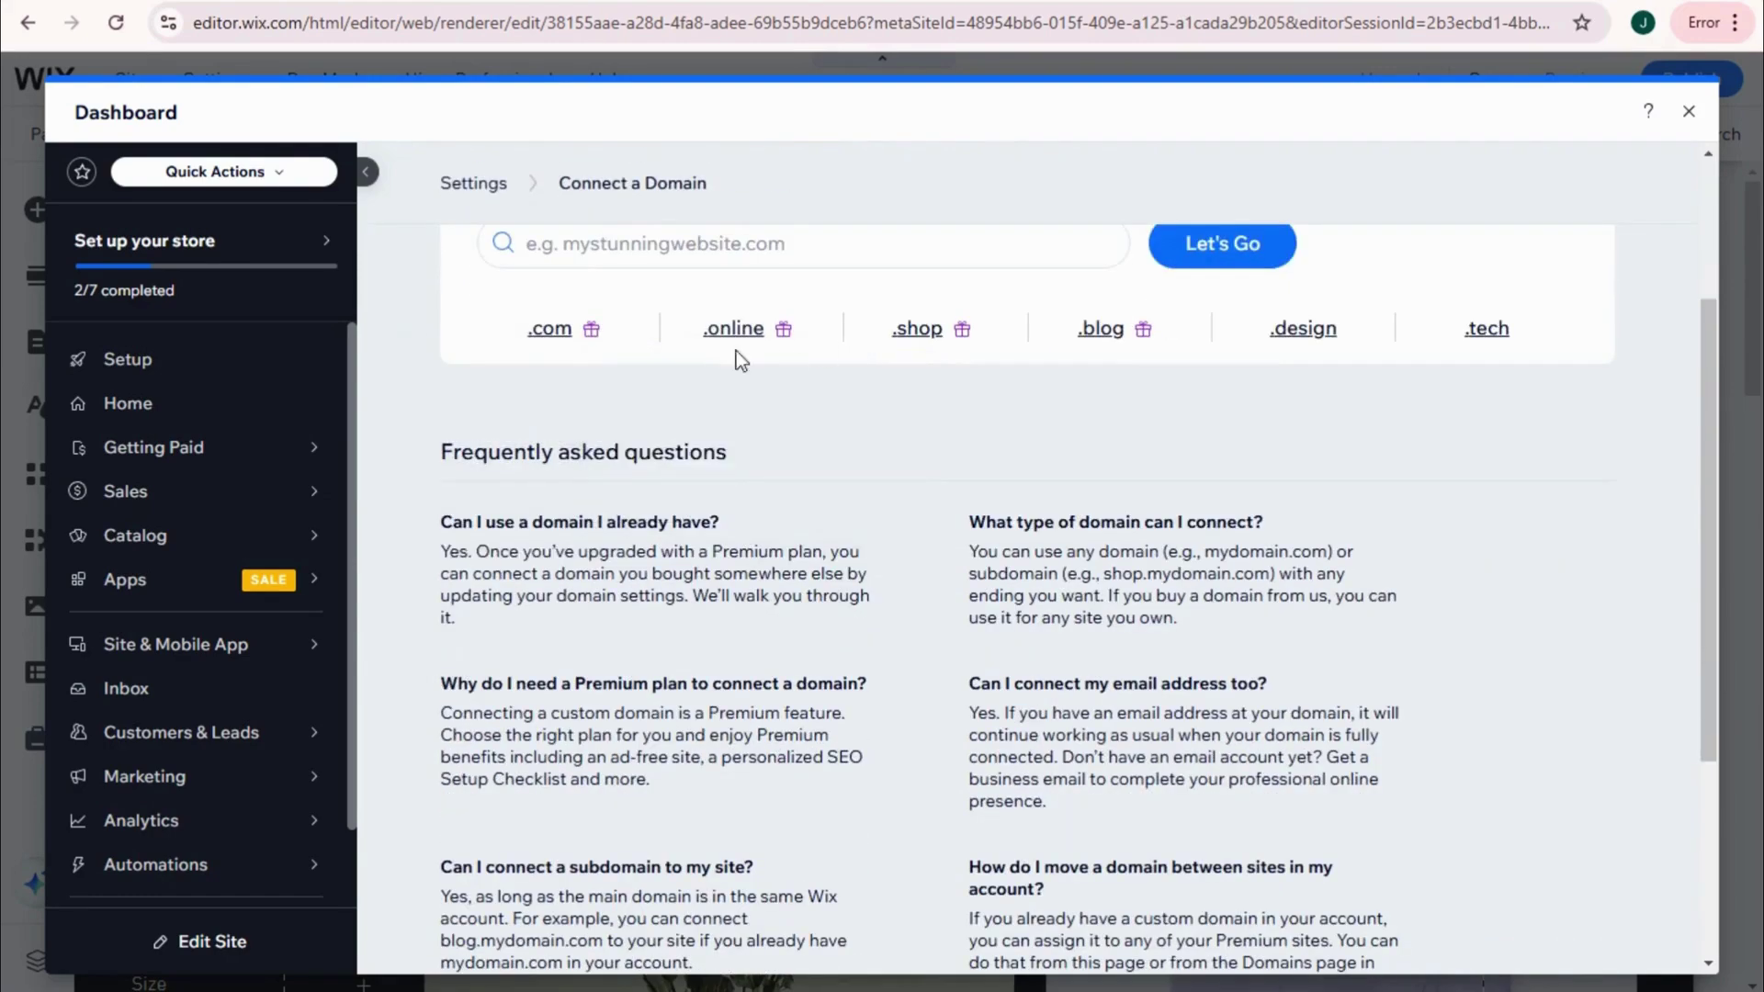
{"action": "left_click", "coordinate": [565, 332]}
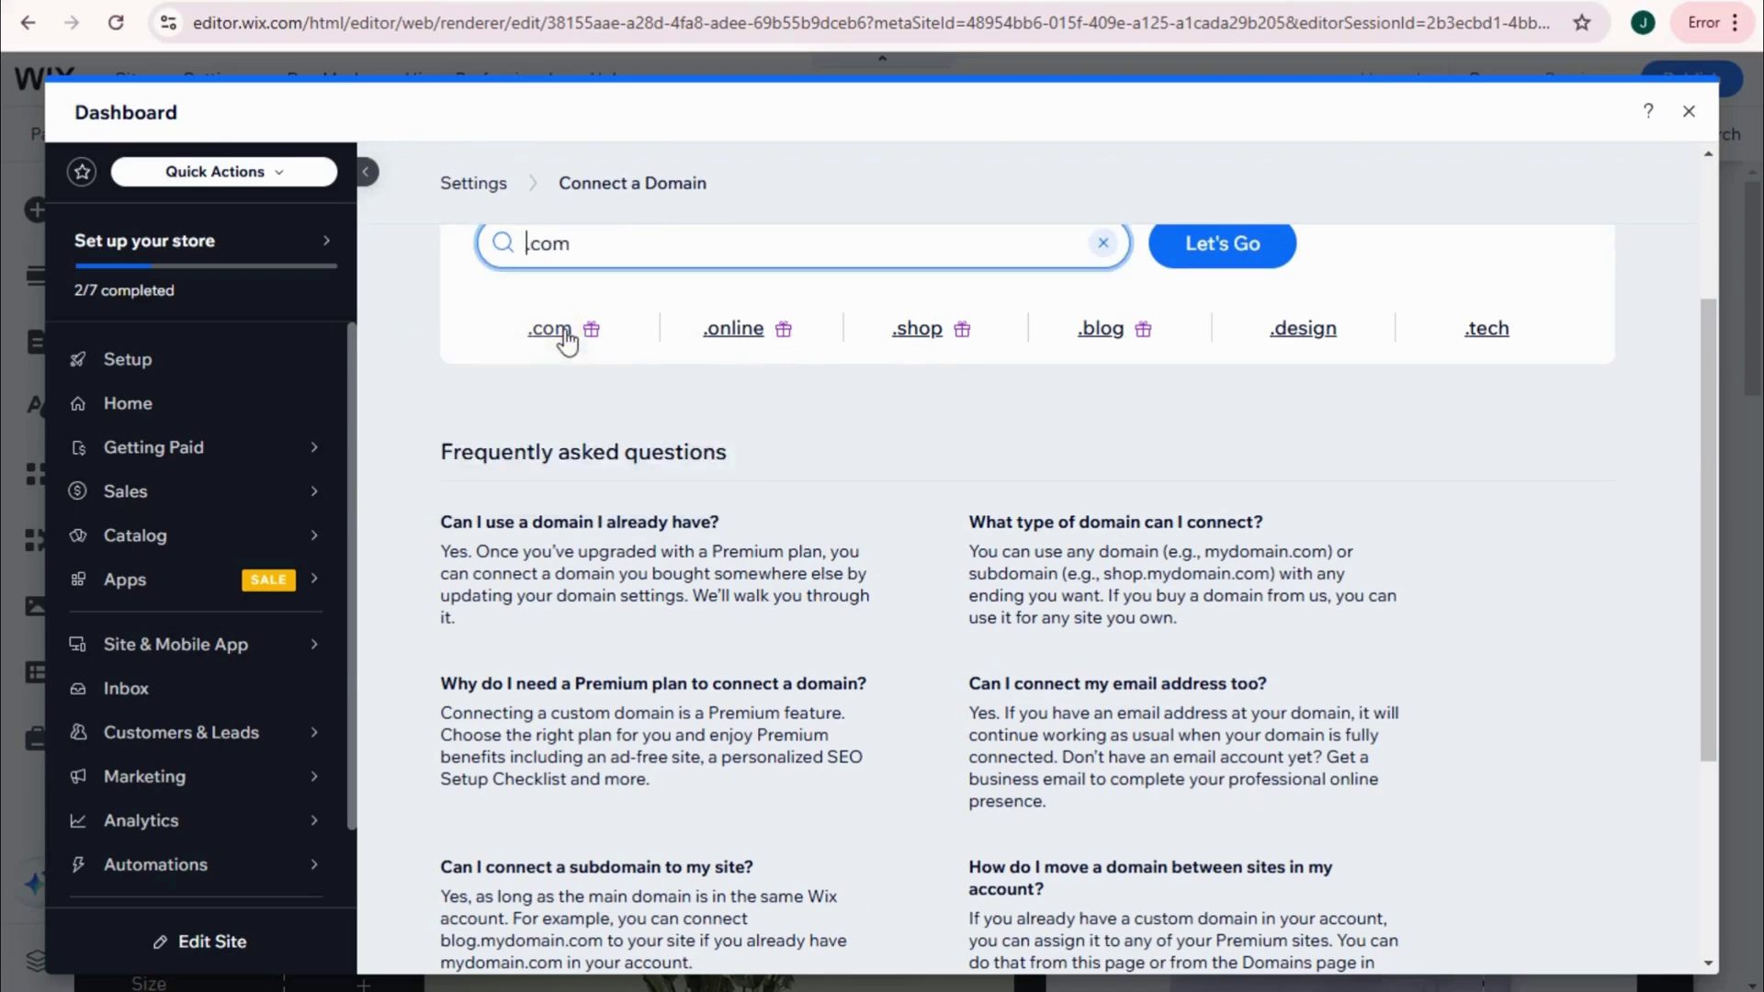
{"action": "scroll", "coordinate": [1230, 294], "scroll_direction": "up", "scroll_amount": 2}
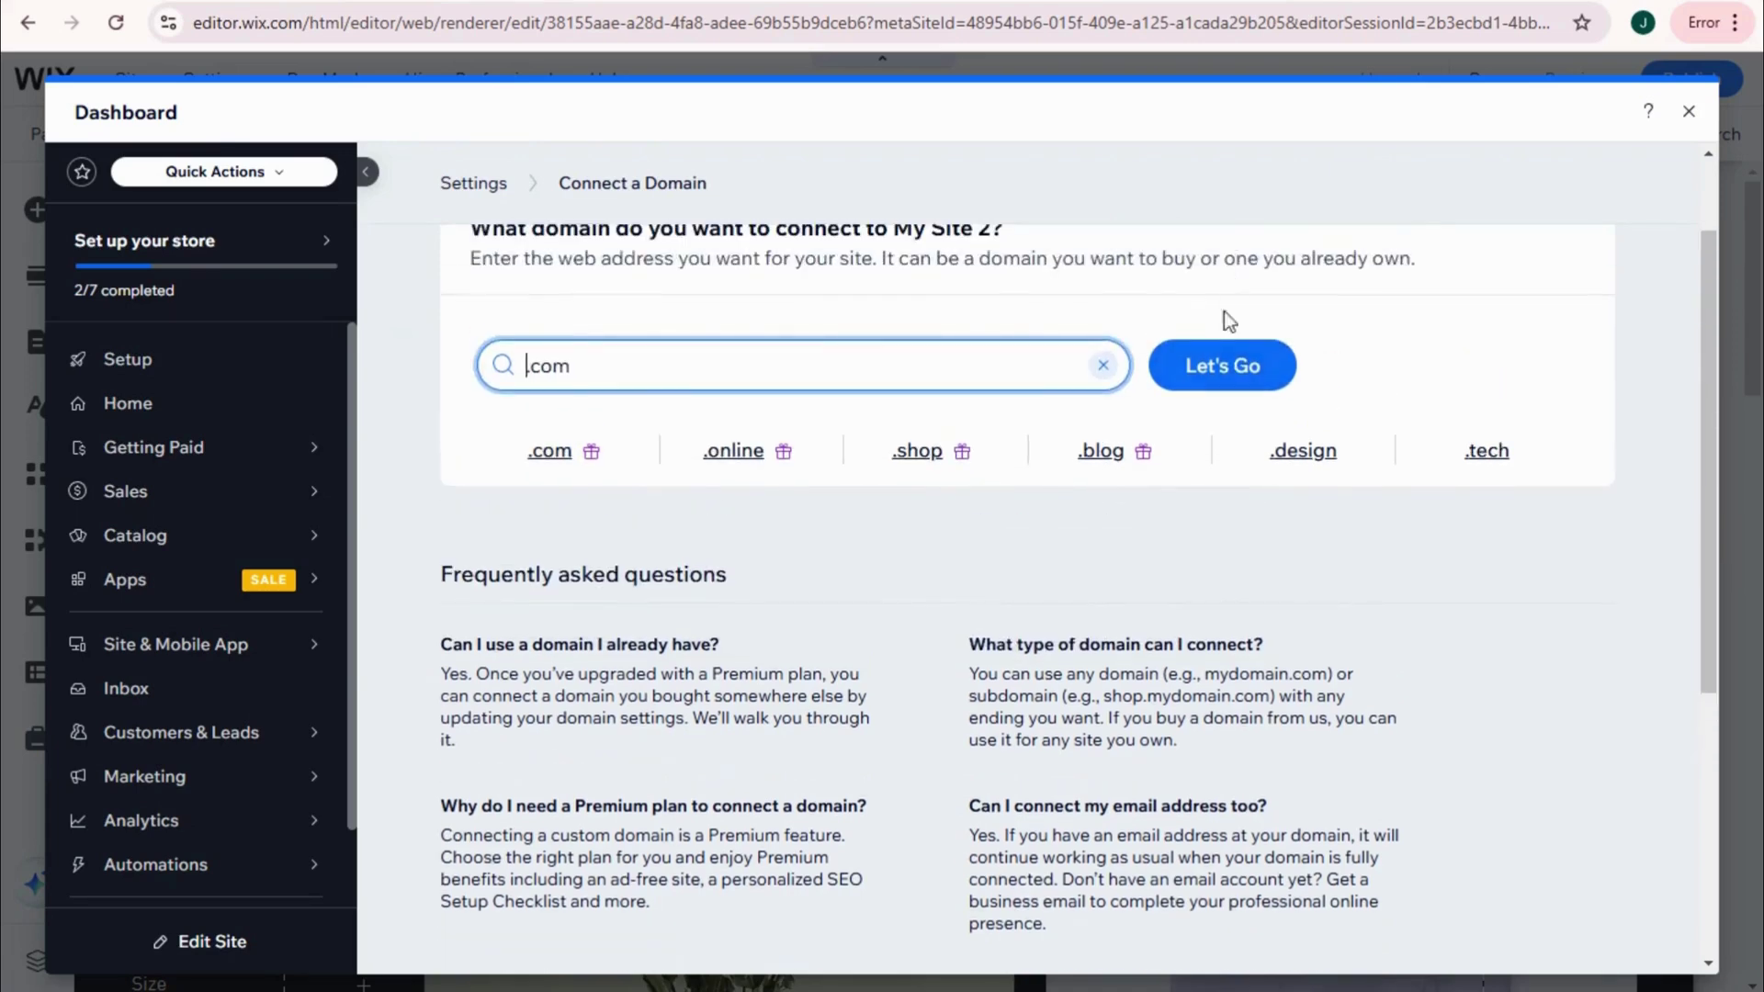
{"action": "left_click", "coordinate": [1225, 360]}
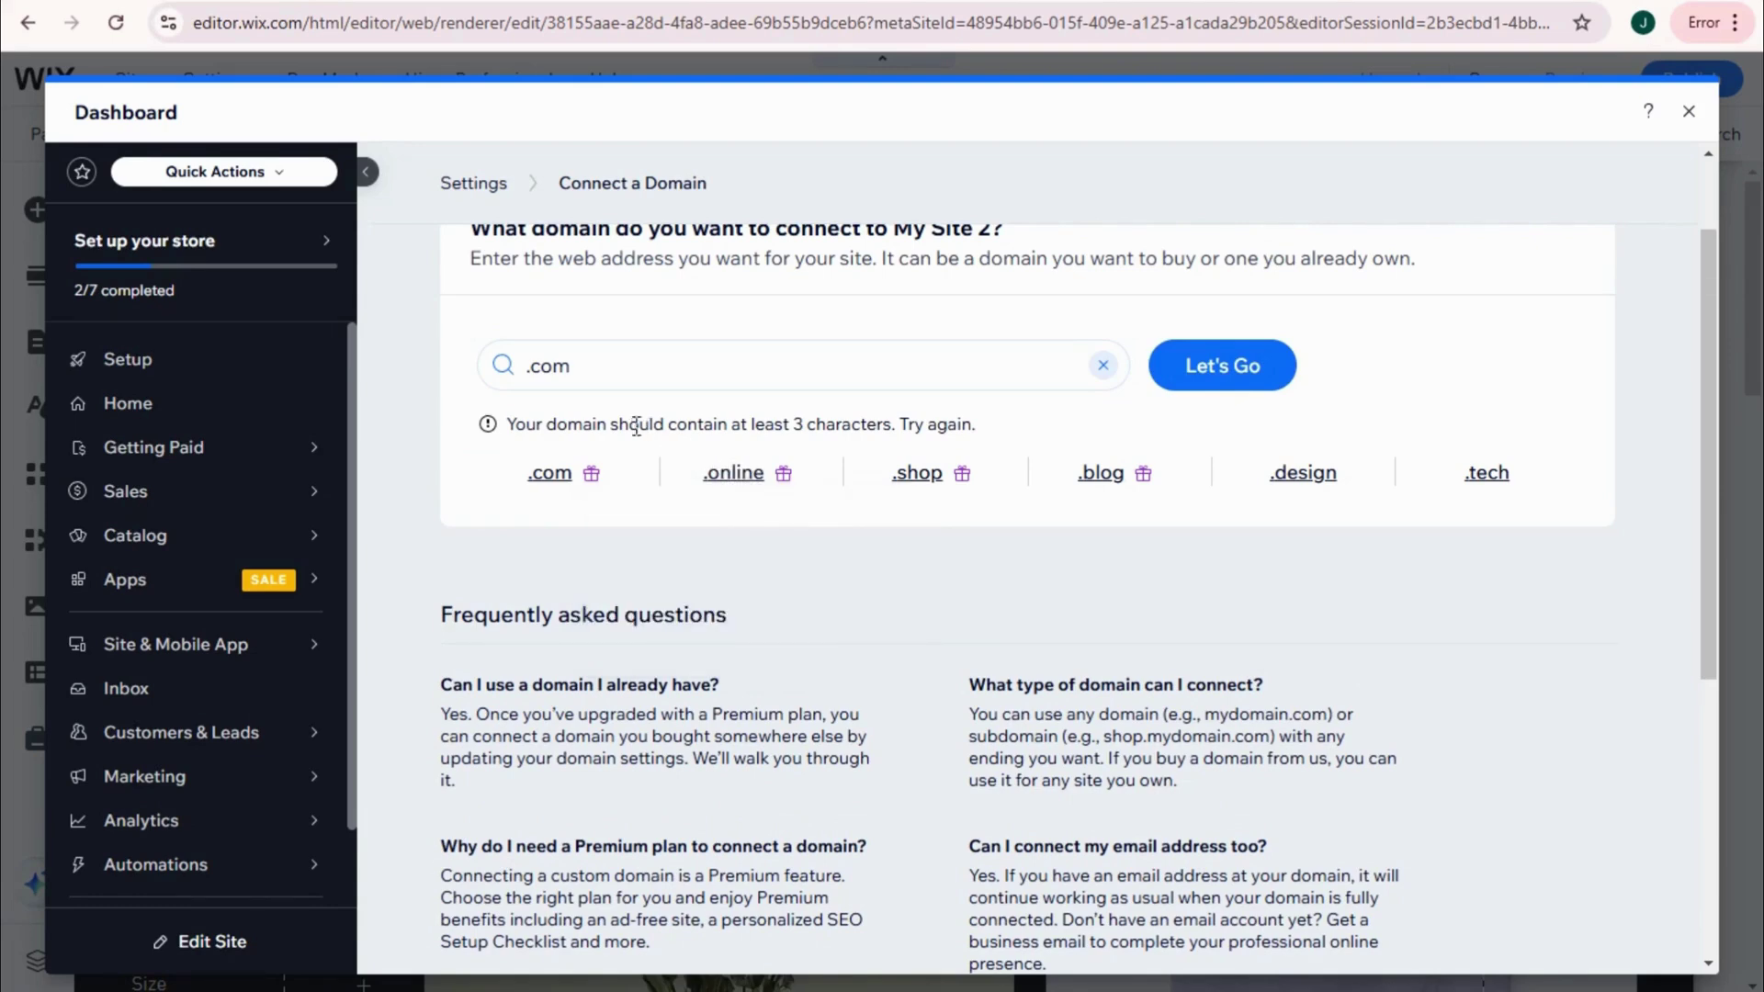
Step: Search for the domain name boundlesshorizon with the .com ending and then with the .blog ending
{"action": "left_click", "coordinate": [749, 473]}
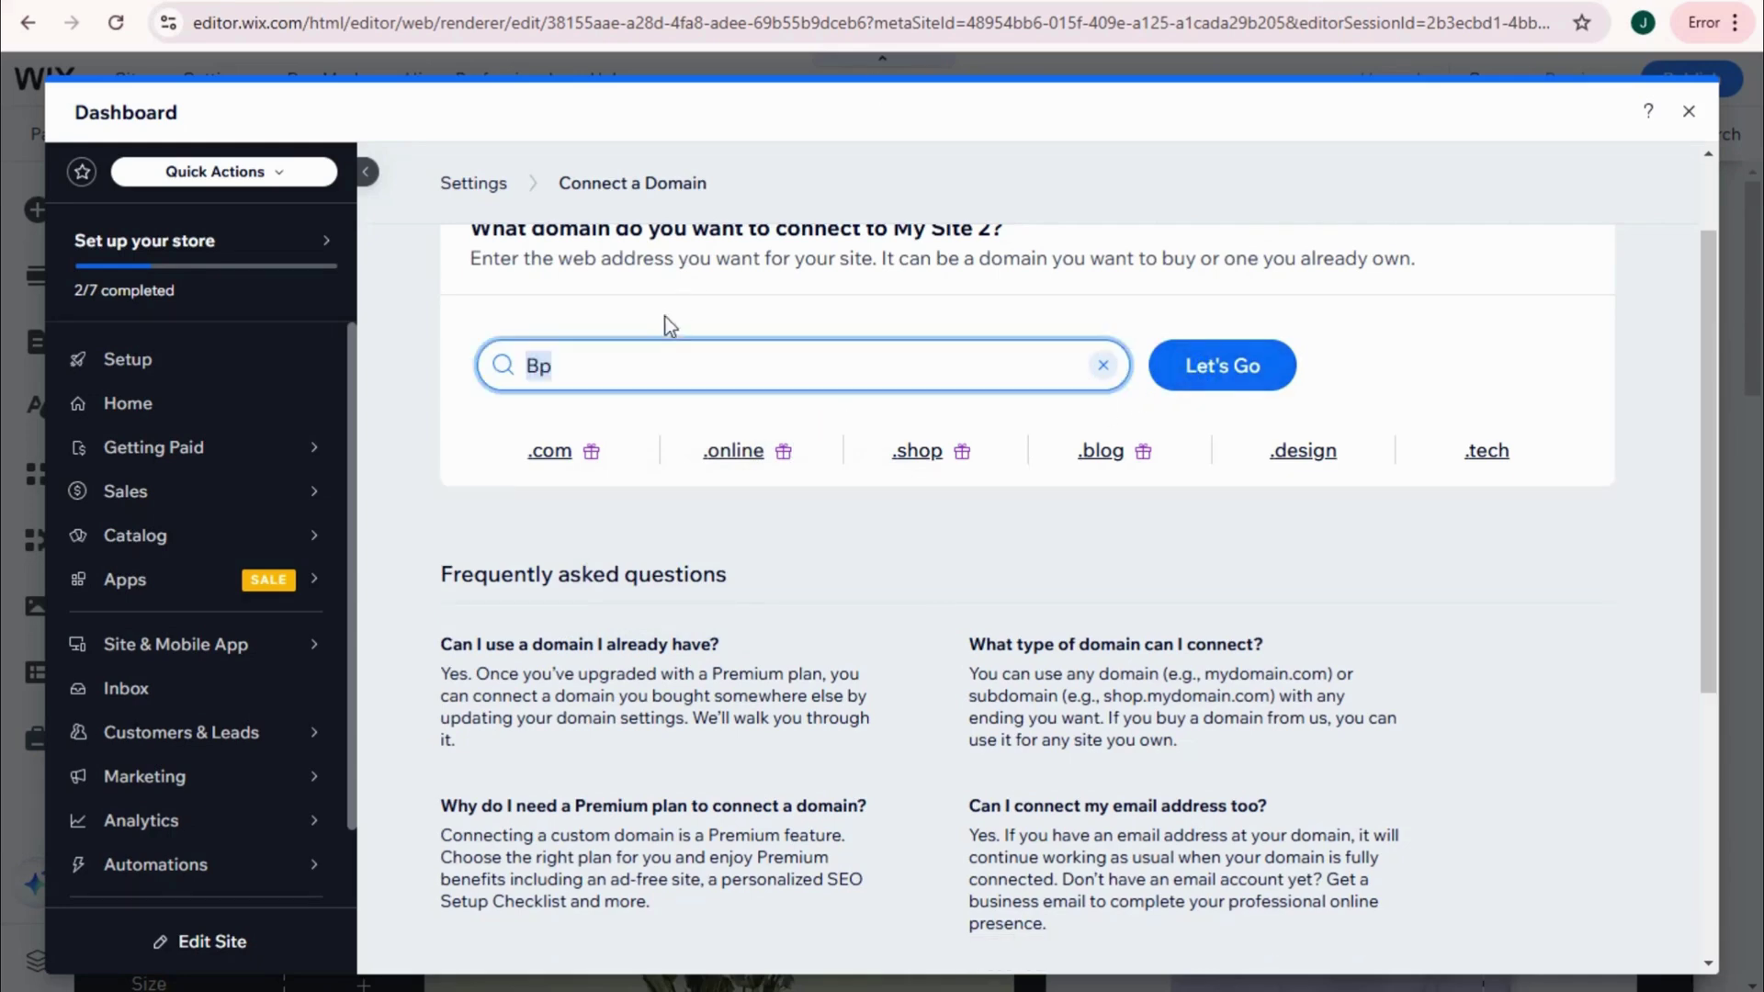
{"action": "left_click", "coordinate": [659, 359]}
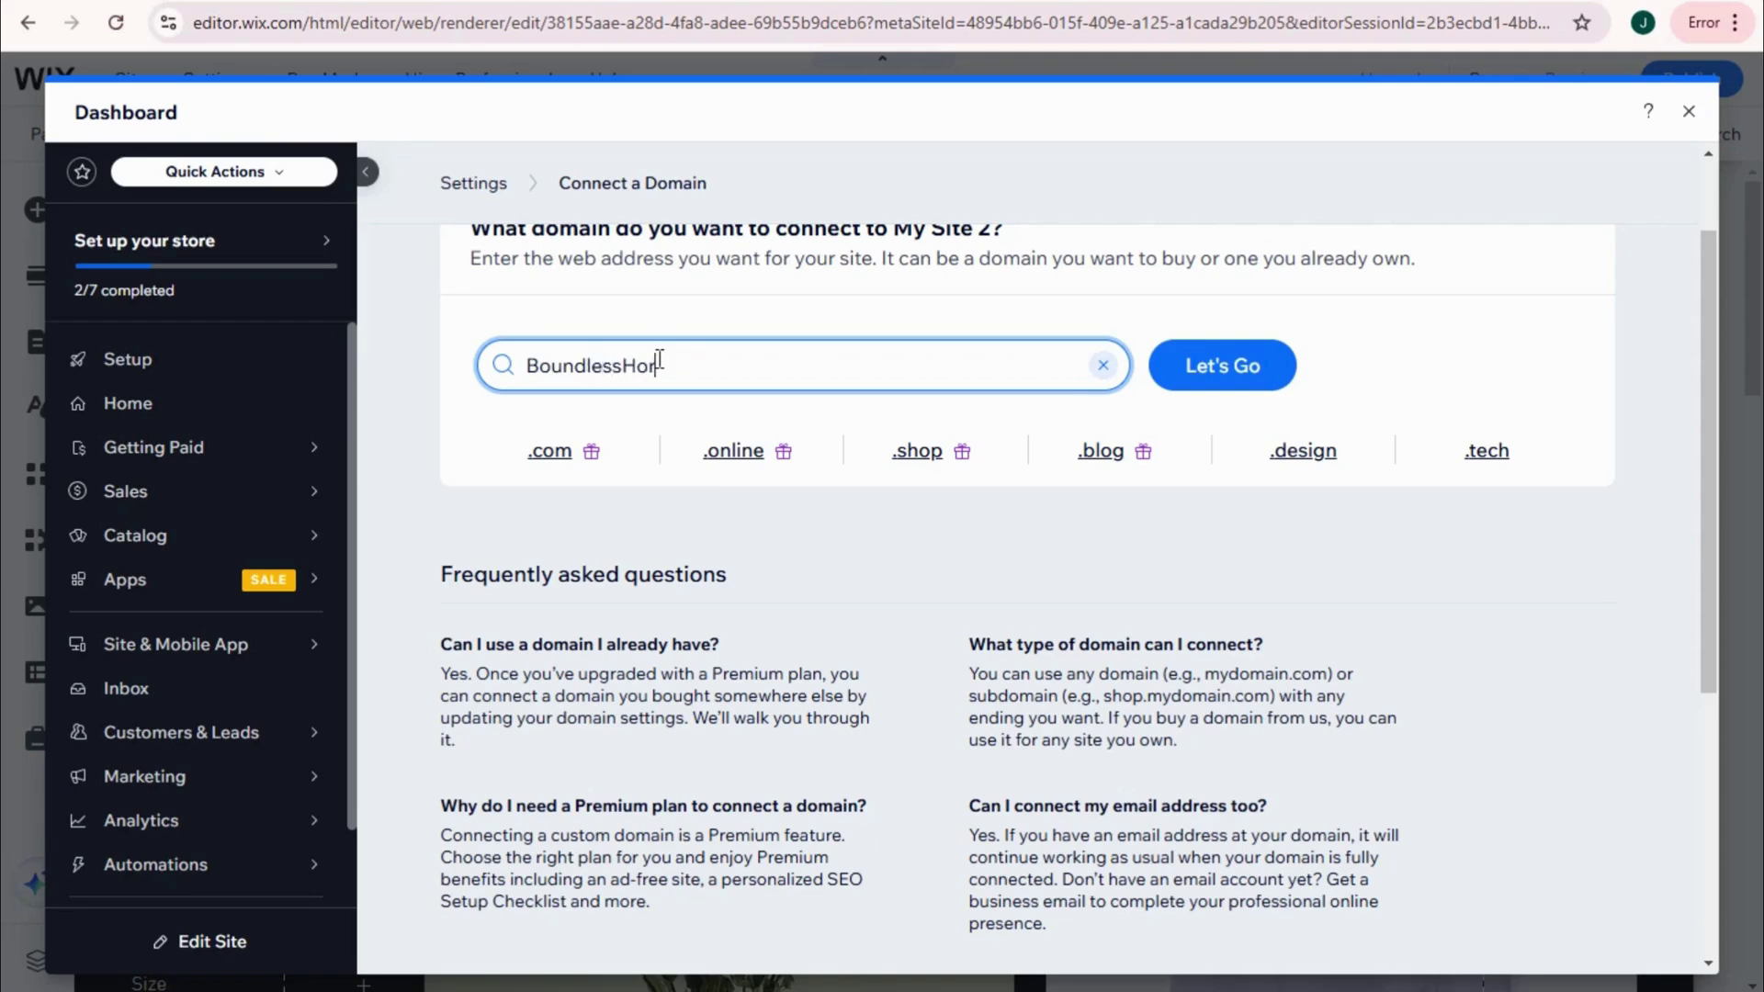
{"action": "left_click", "coordinate": [542, 455]}
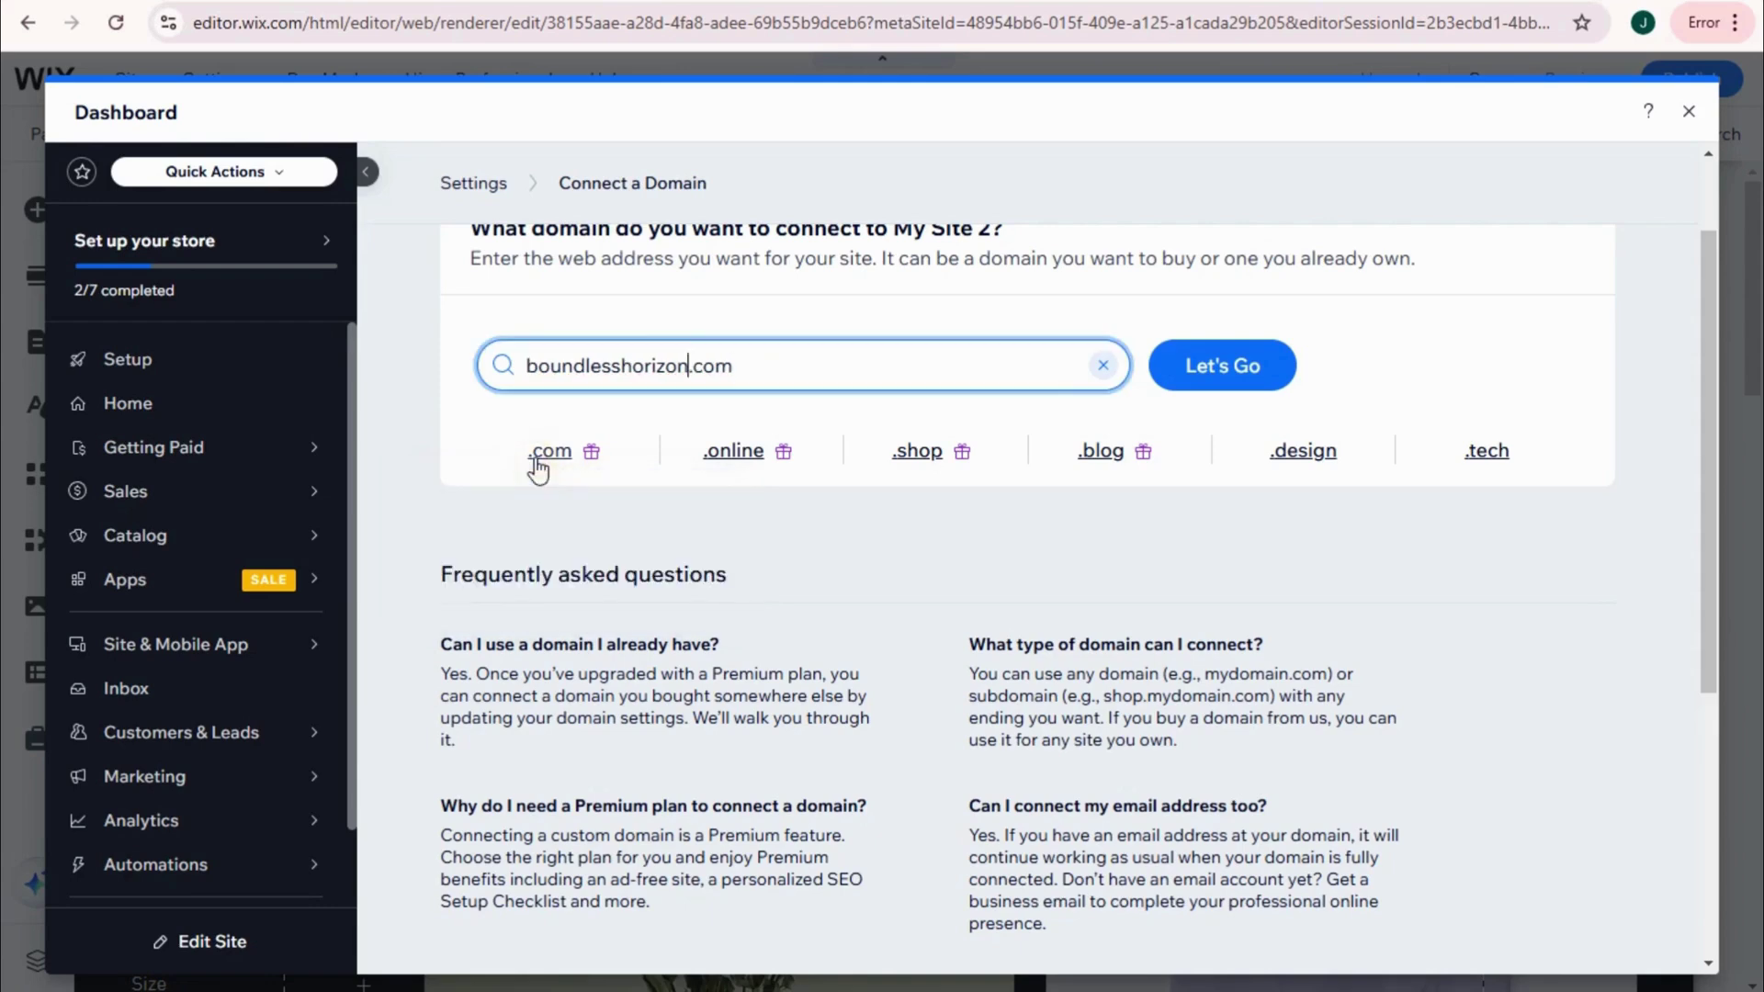
{"action": "left_click", "coordinate": [1225, 372]}
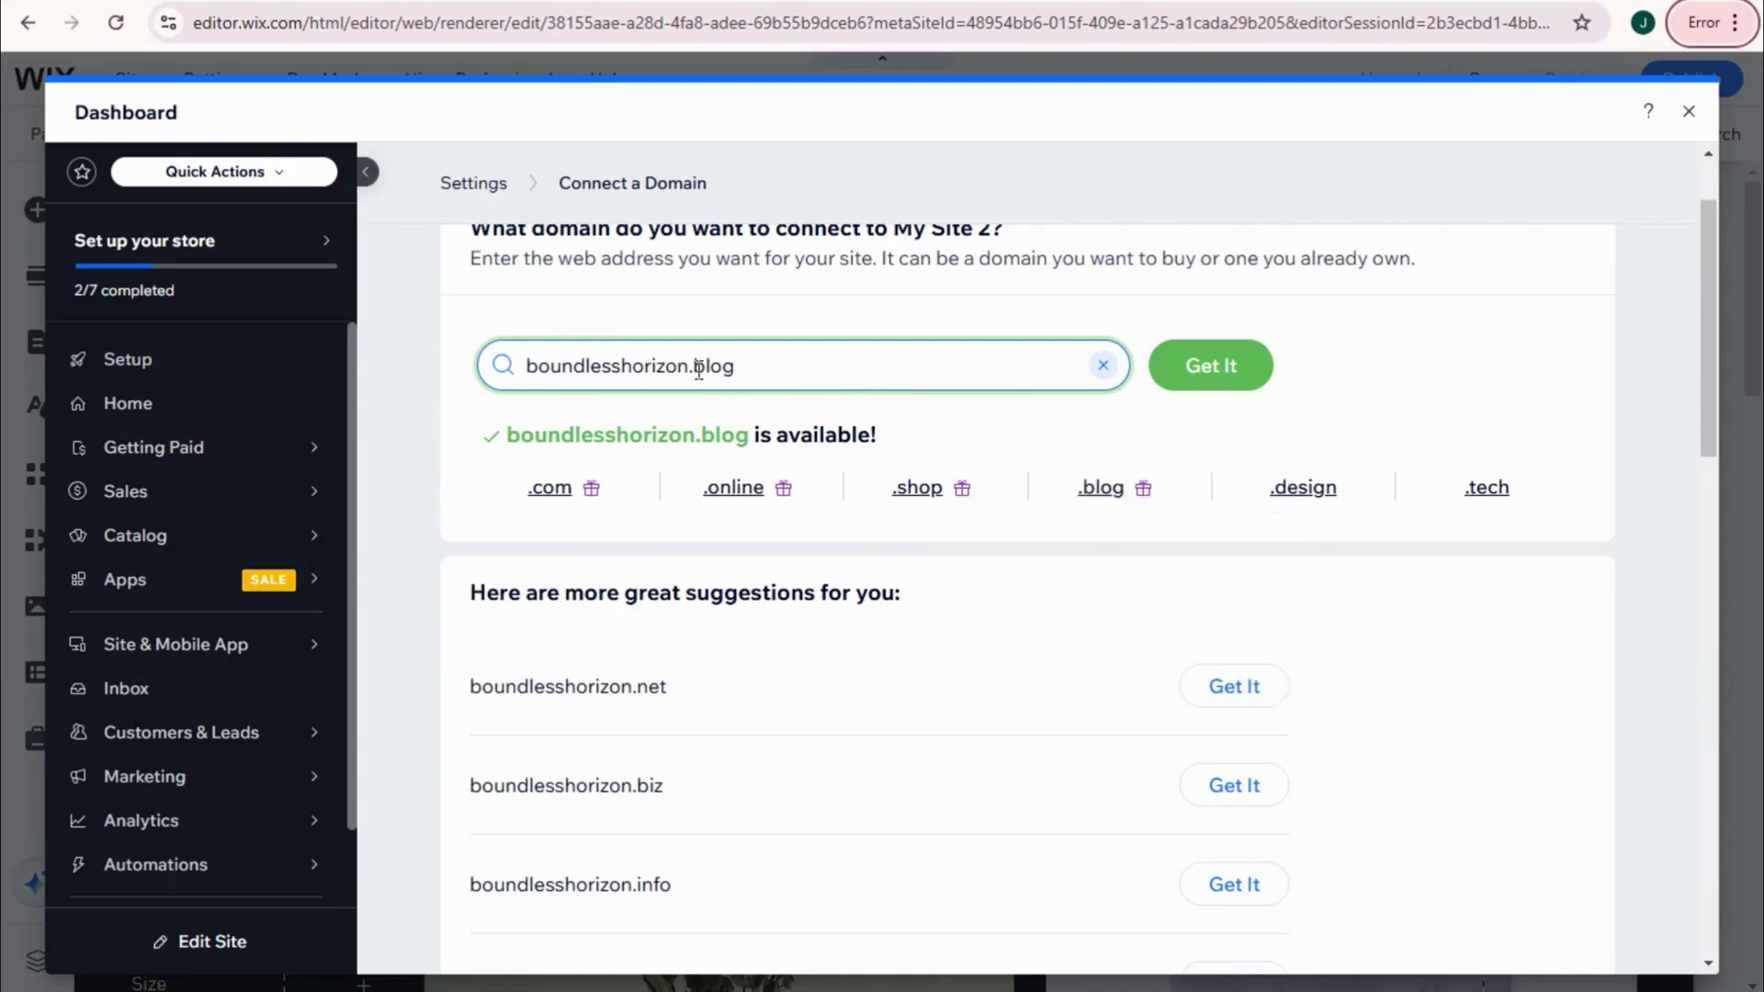
Step: Choose the suggested boundlesshorizon.net, select the option to buy the domain only, and examine the registration periods on offer
{"action": "scroll", "coordinate": [705, 715], "scroll_direction": "down", "scroll_amount": 3}
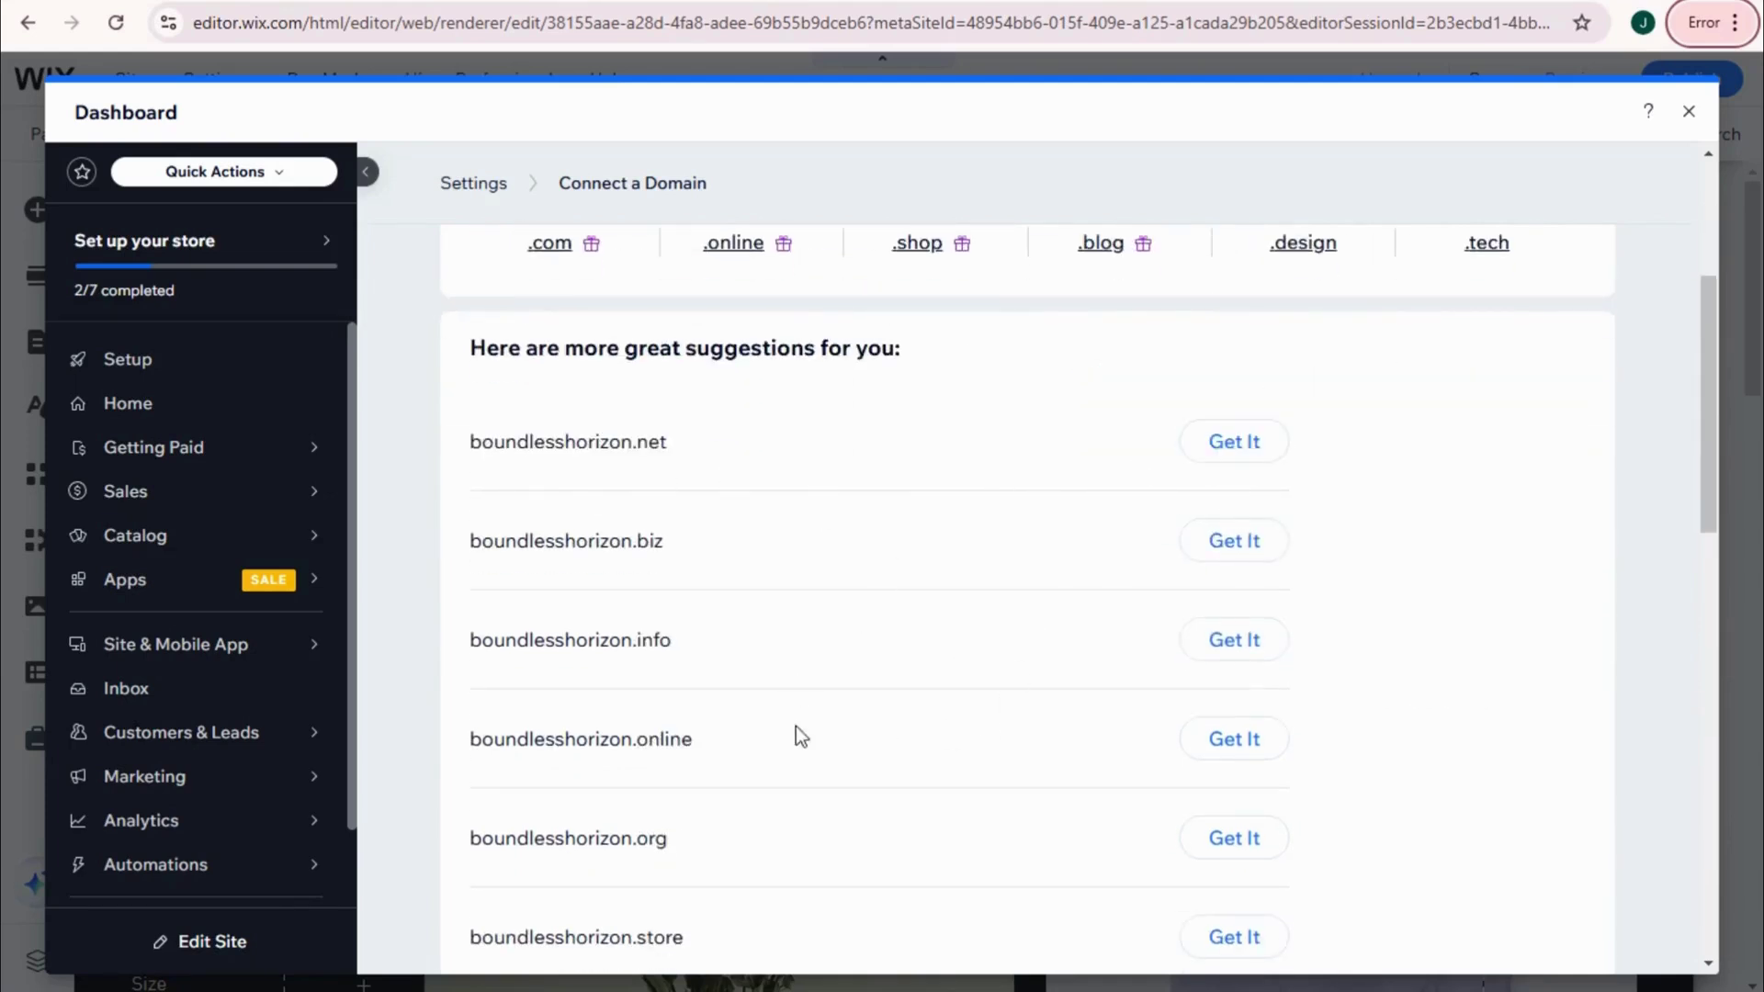
{"action": "left_click", "coordinate": [1245, 443]}
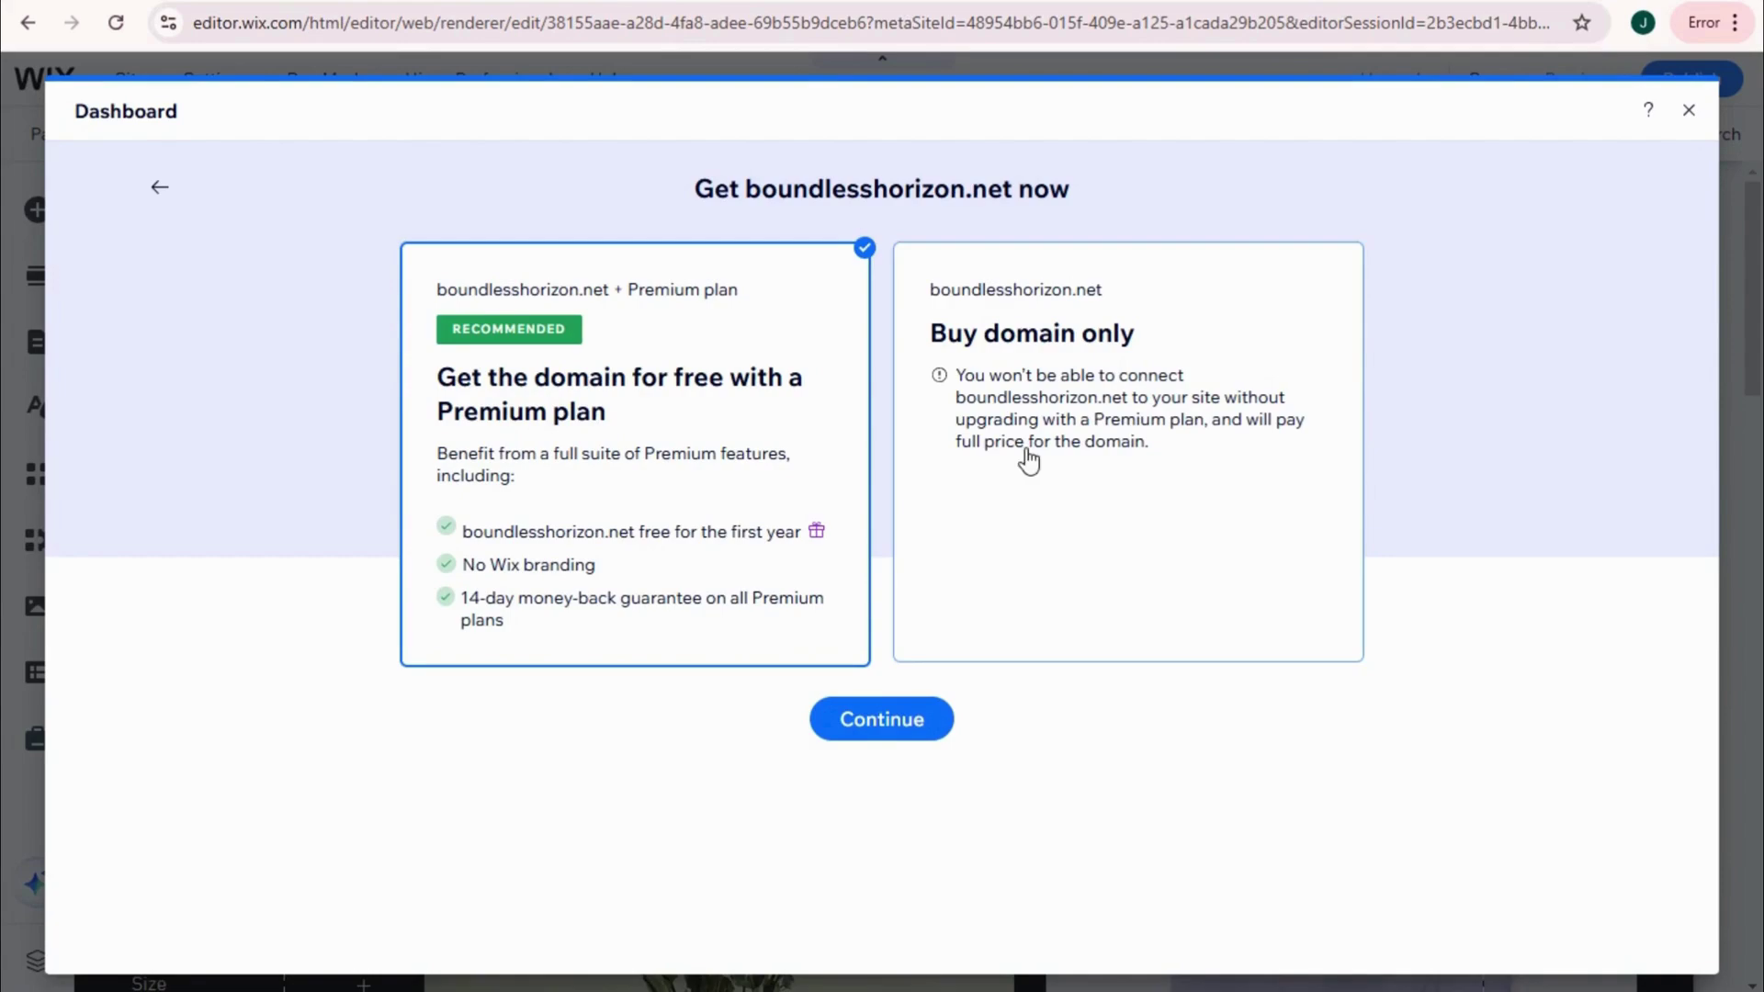
{"action": "left_click", "coordinate": [919, 721]}
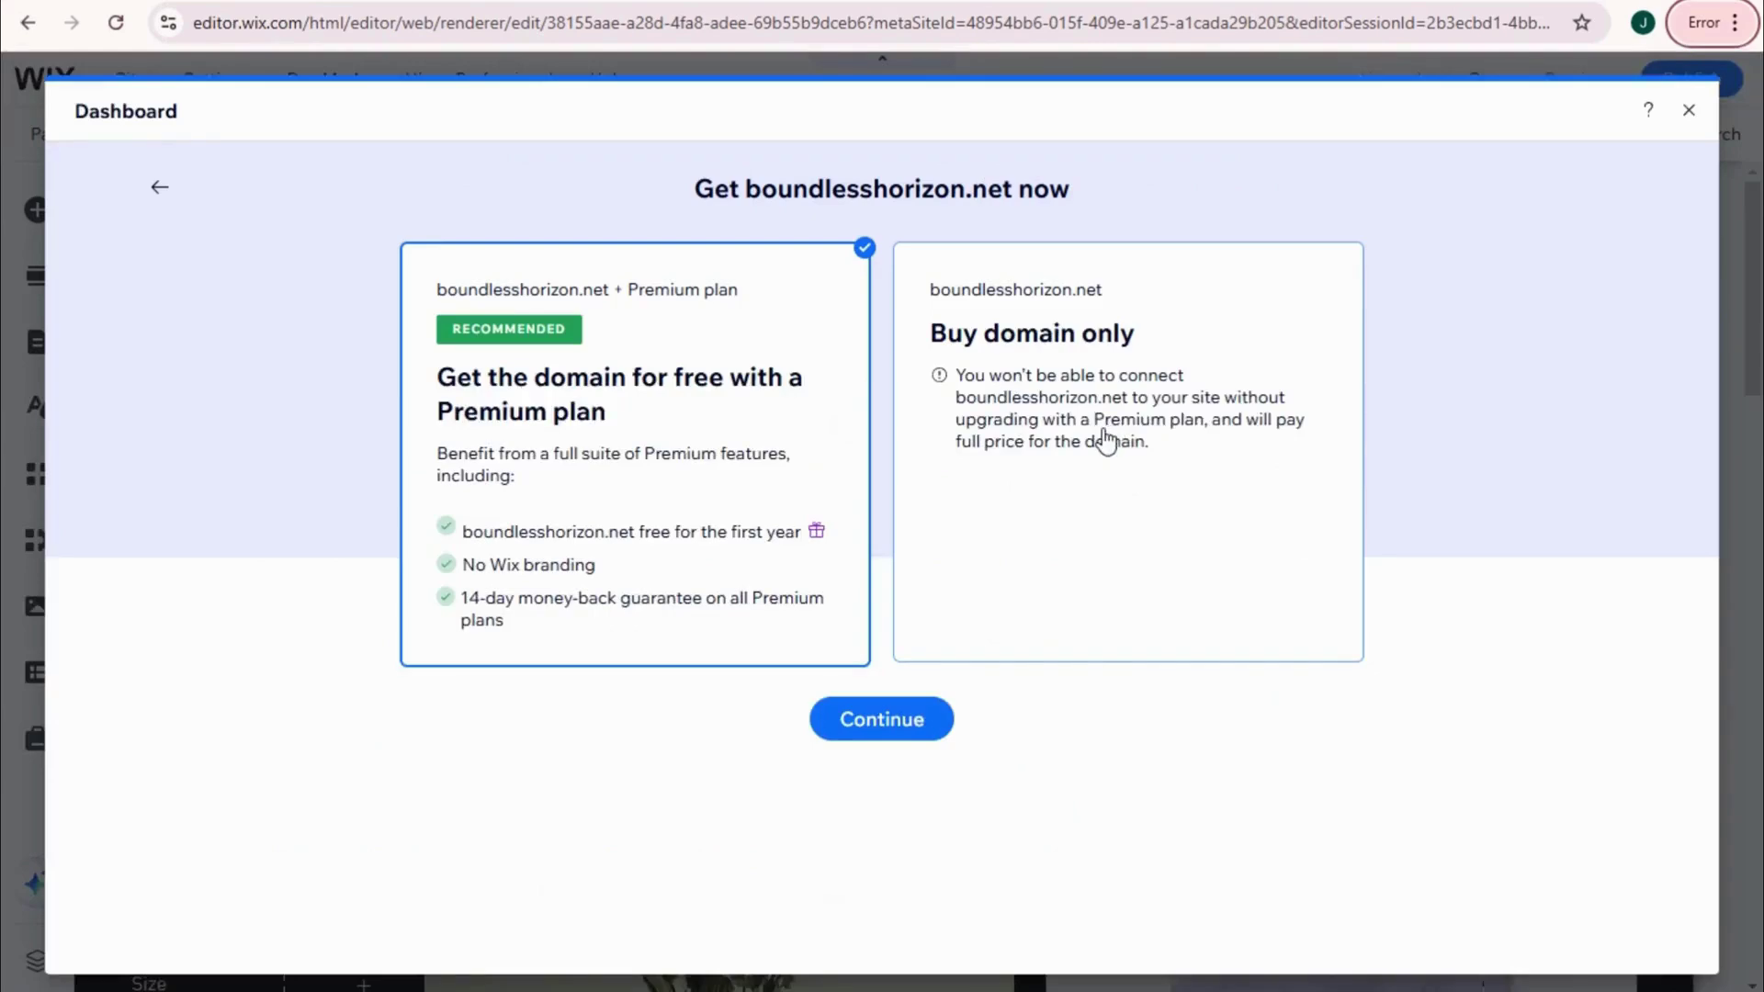
{"action": "left_click", "coordinate": [1098, 433]}
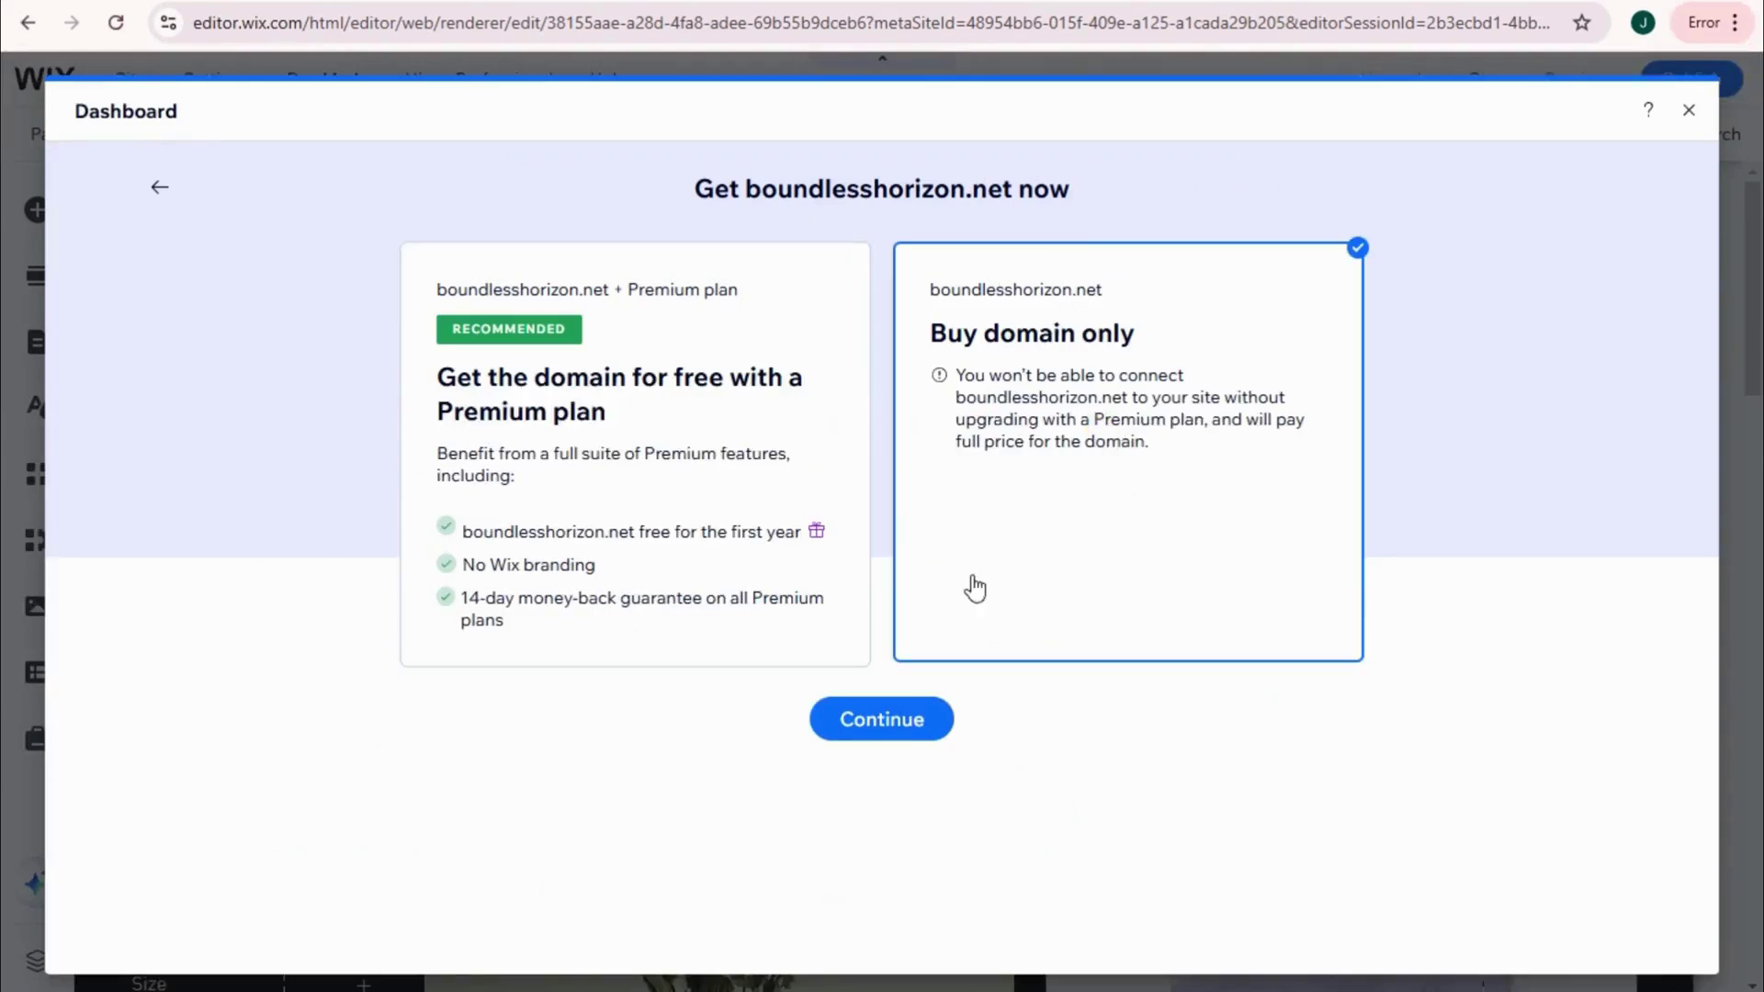
{"action": "left_click", "coordinate": [924, 709]}
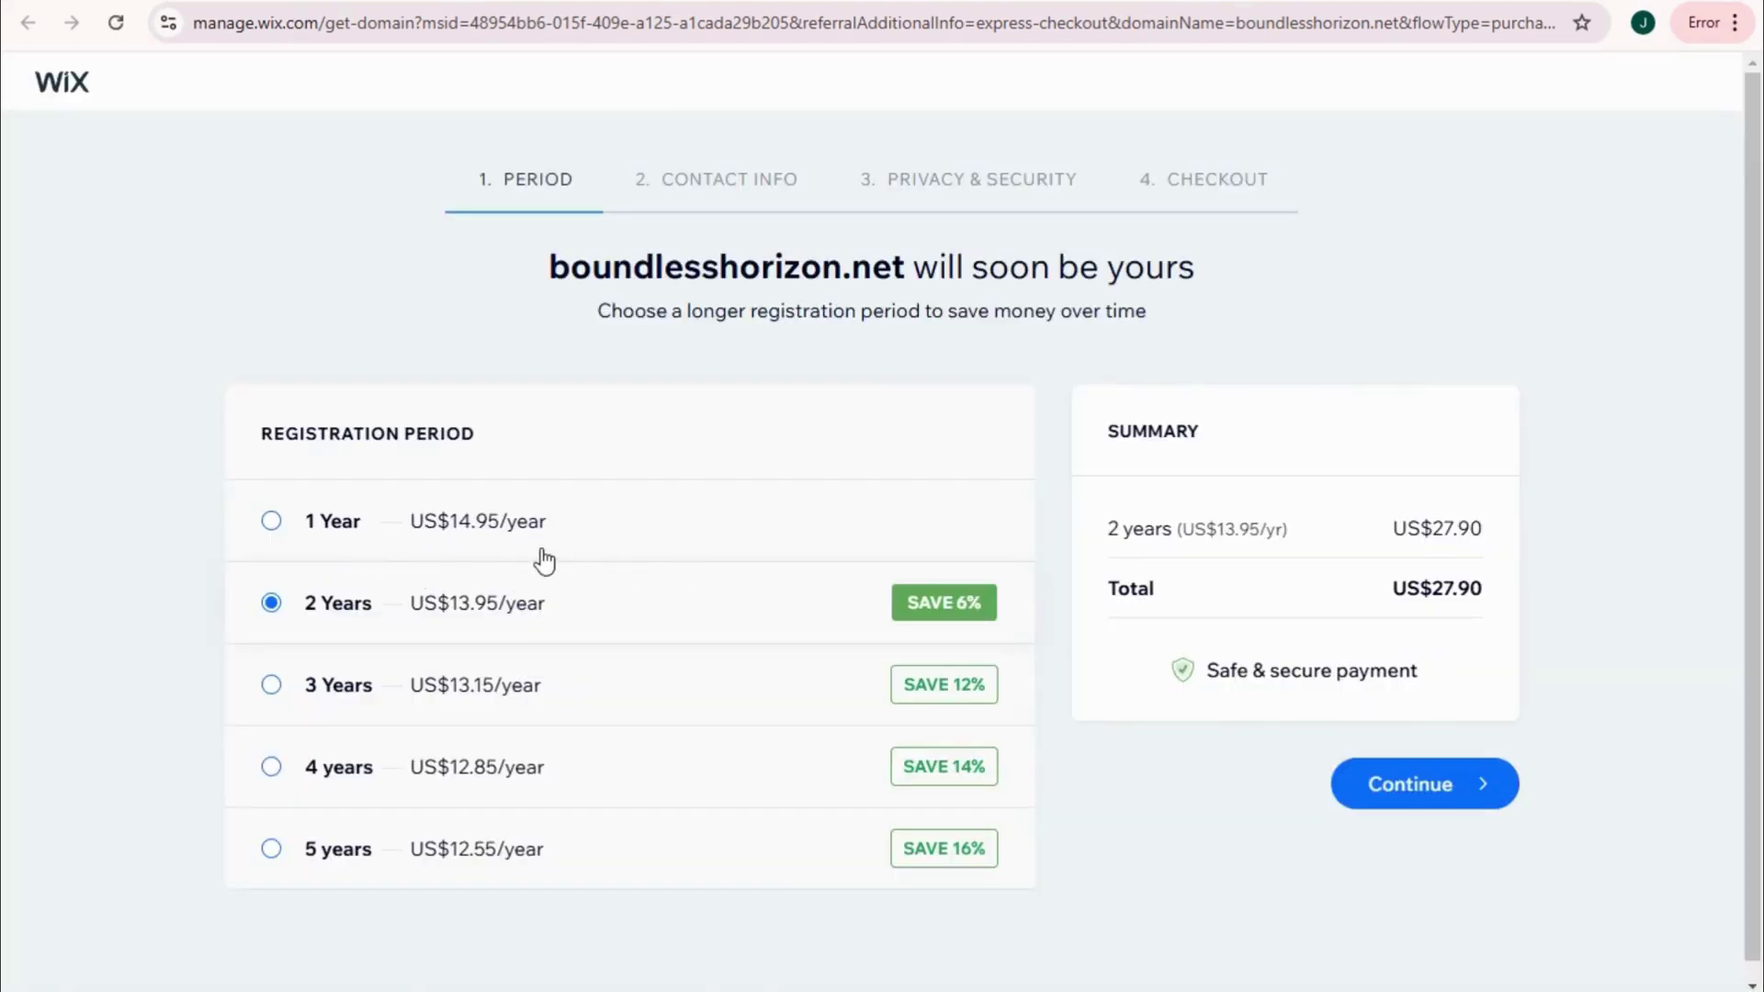
{"action": "scroll", "coordinate": [597, 707], "scroll_direction": "down", "scroll_amount": 1}
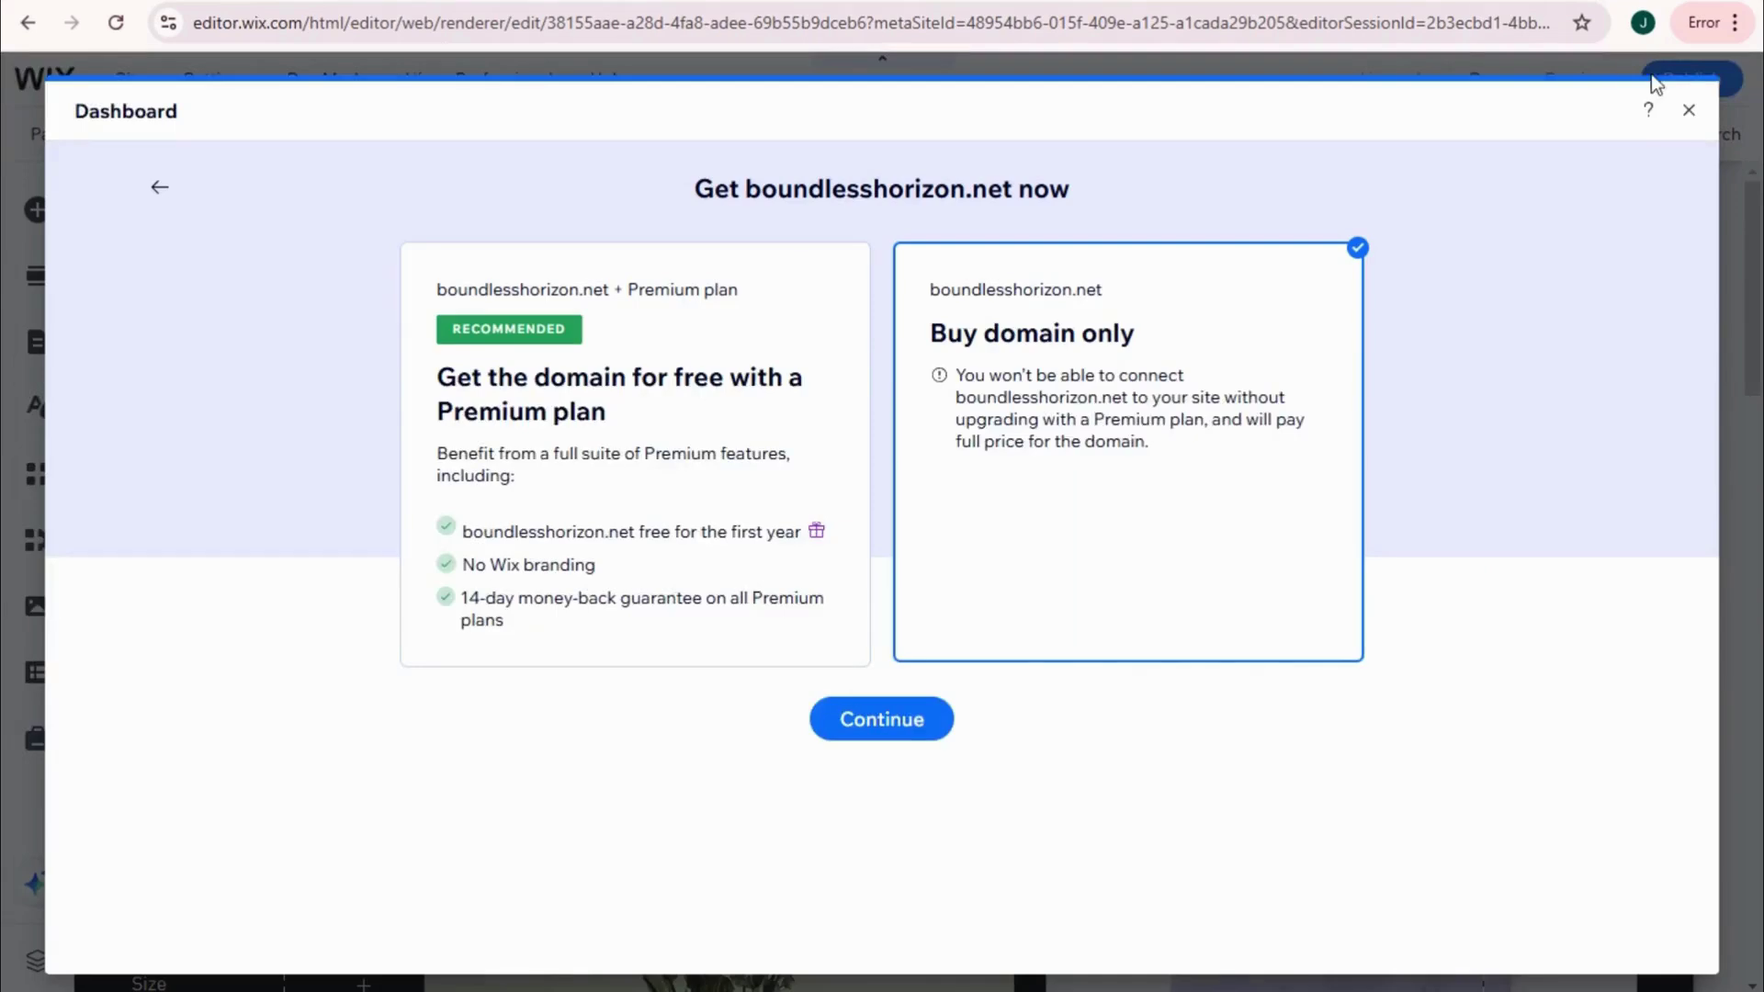
Step: Leave the domain purchase, switch the editor to the mobile version, and review the home page's mobile layout from header to footer
{"action": "left_click", "coordinate": [1689, 110]}
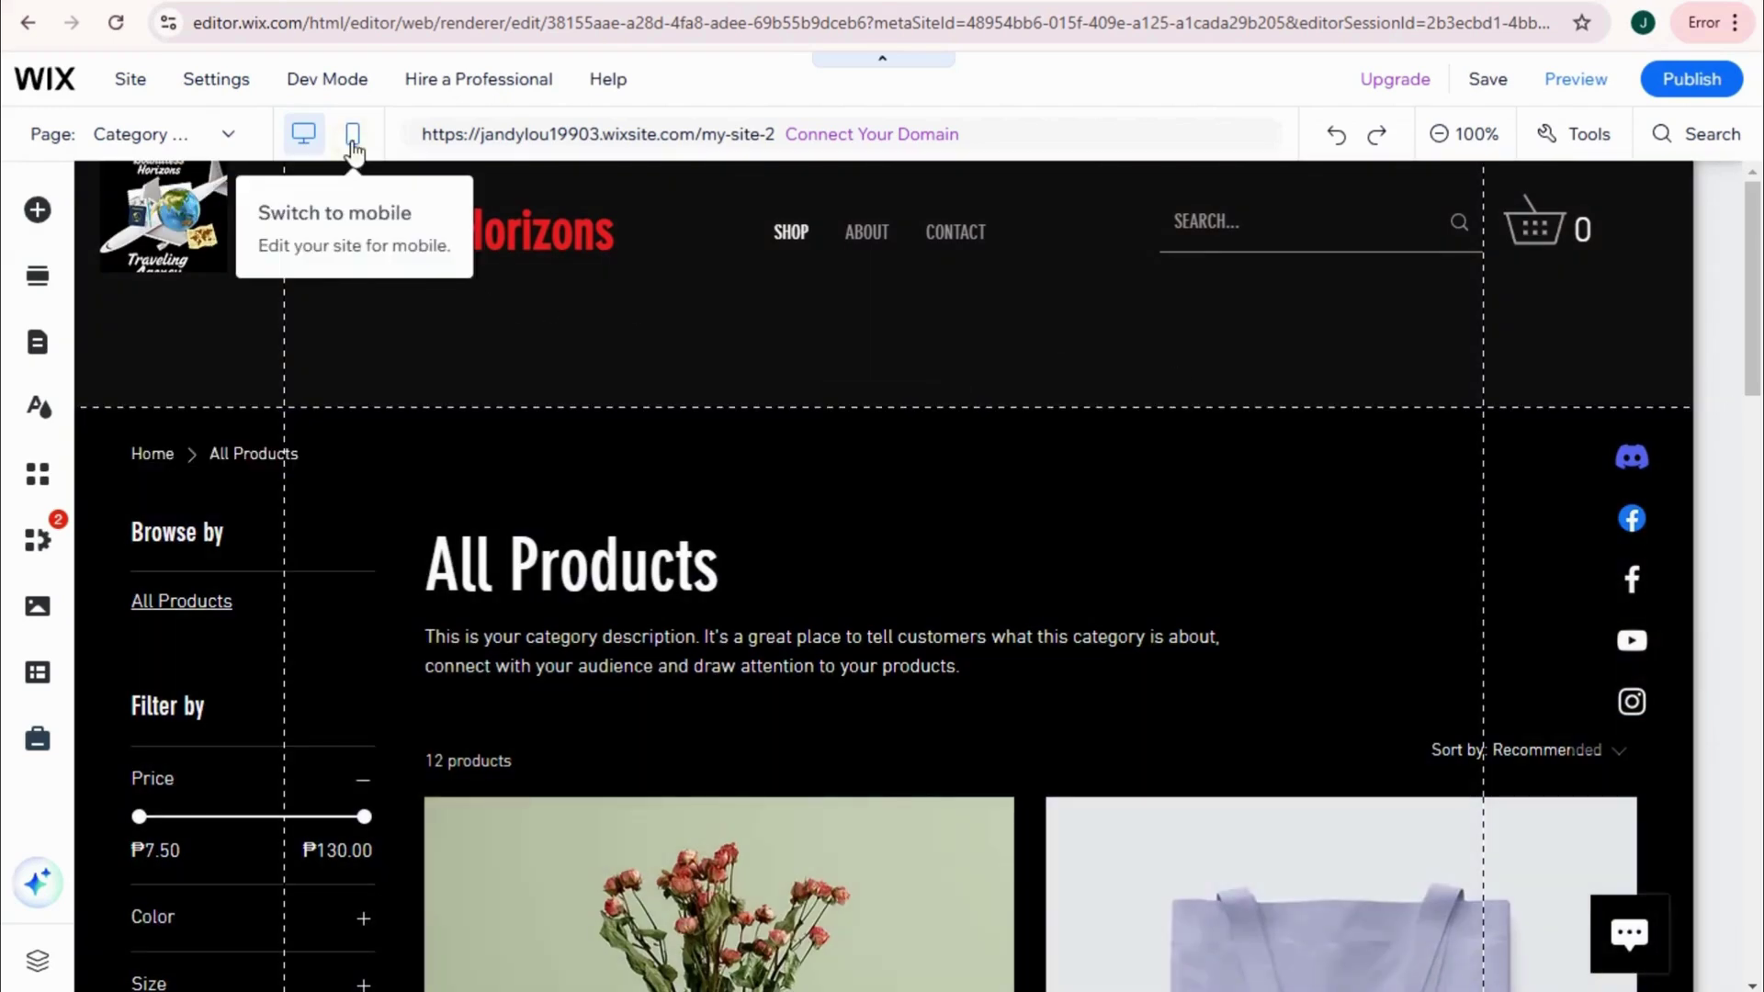
{"action": "left_click", "coordinate": [354, 153]}
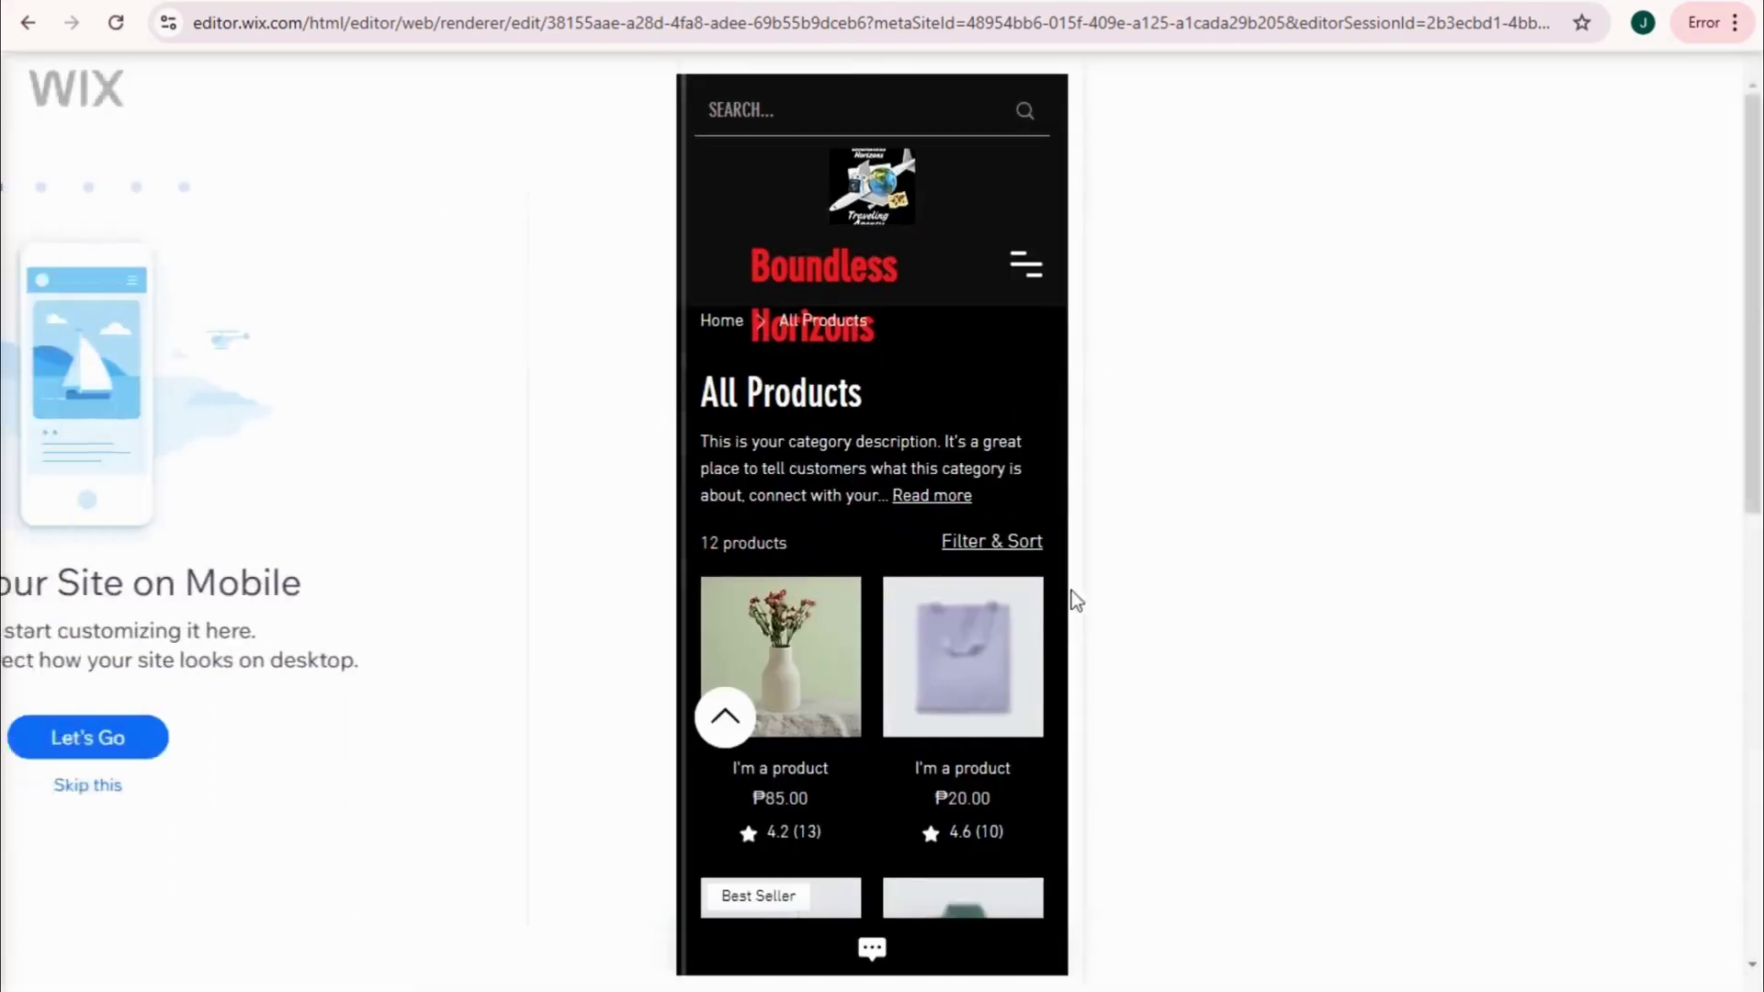
{"action": "scroll", "coordinate": [1236, 481], "scroll_direction": "down", "scroll_amount": 9}
{"action": "scroll", "coordinate": [1240, 489], "scroll_direction": "down", "scroll_amount": 10}
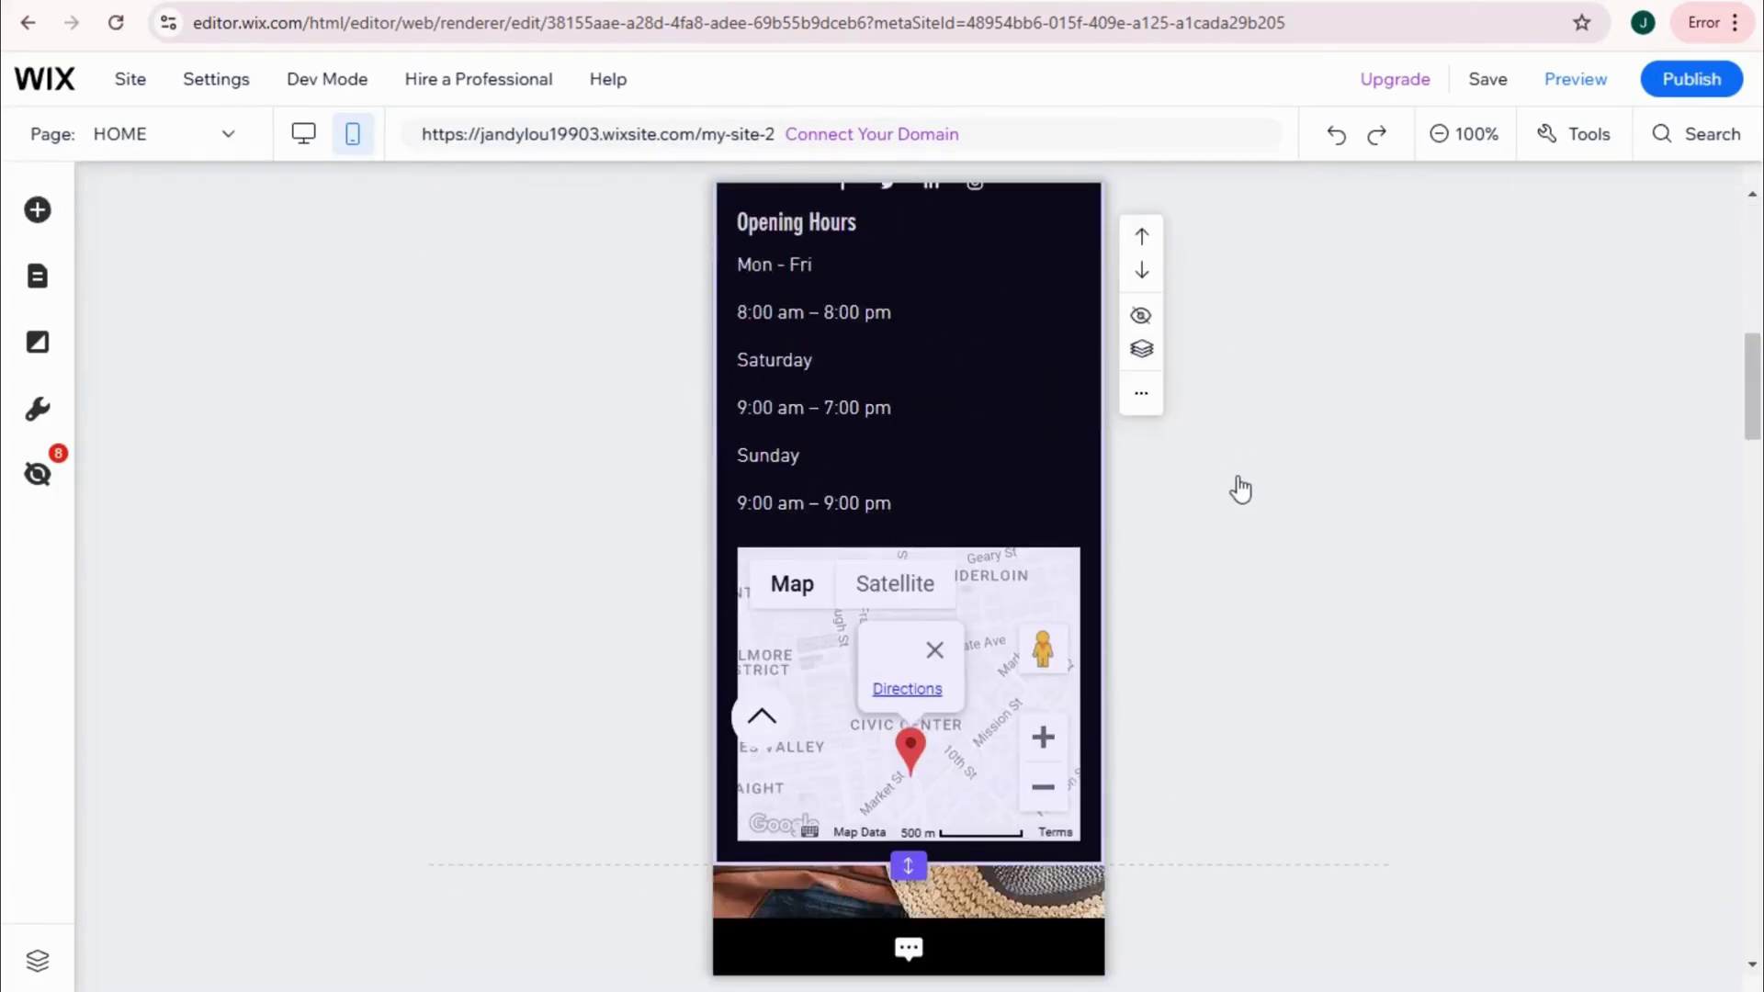
{"action": "scroll", "coordinate": [1257, 520], "scroll_direction": "down", "scroll_amount": 5}
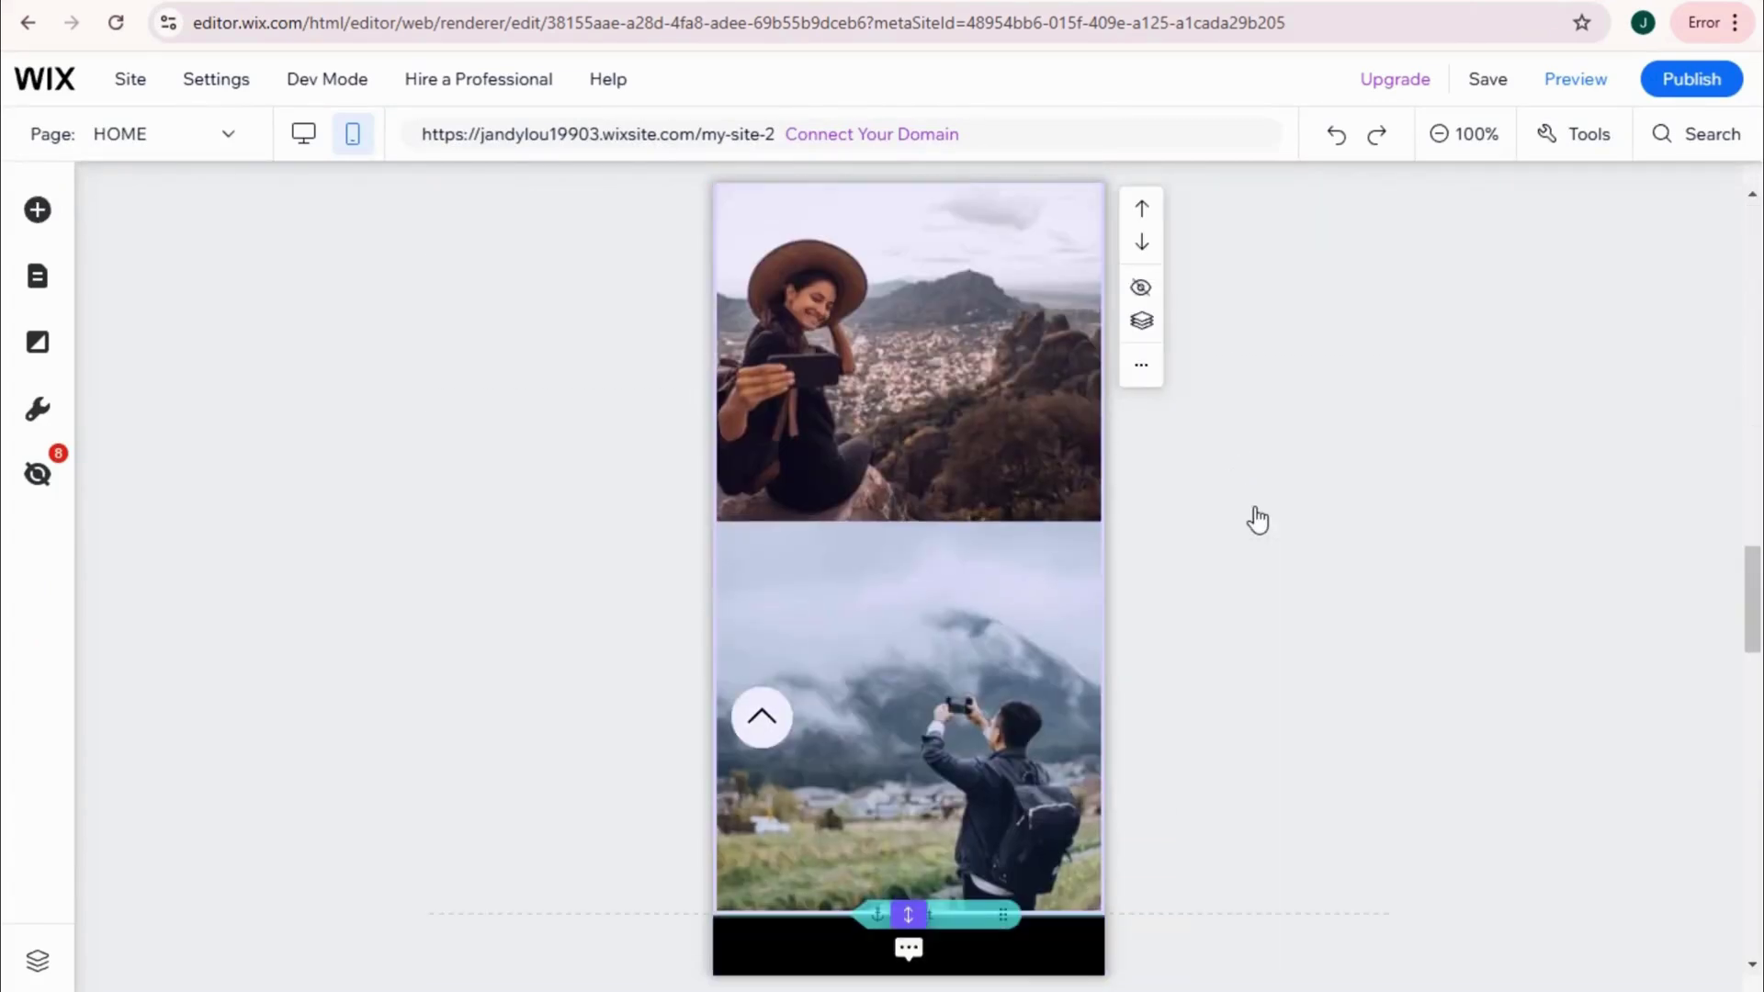
{"action": "scroll", "coordinate": [1257, 519], "scroll_direction": "down", "scroll_amount": 4}
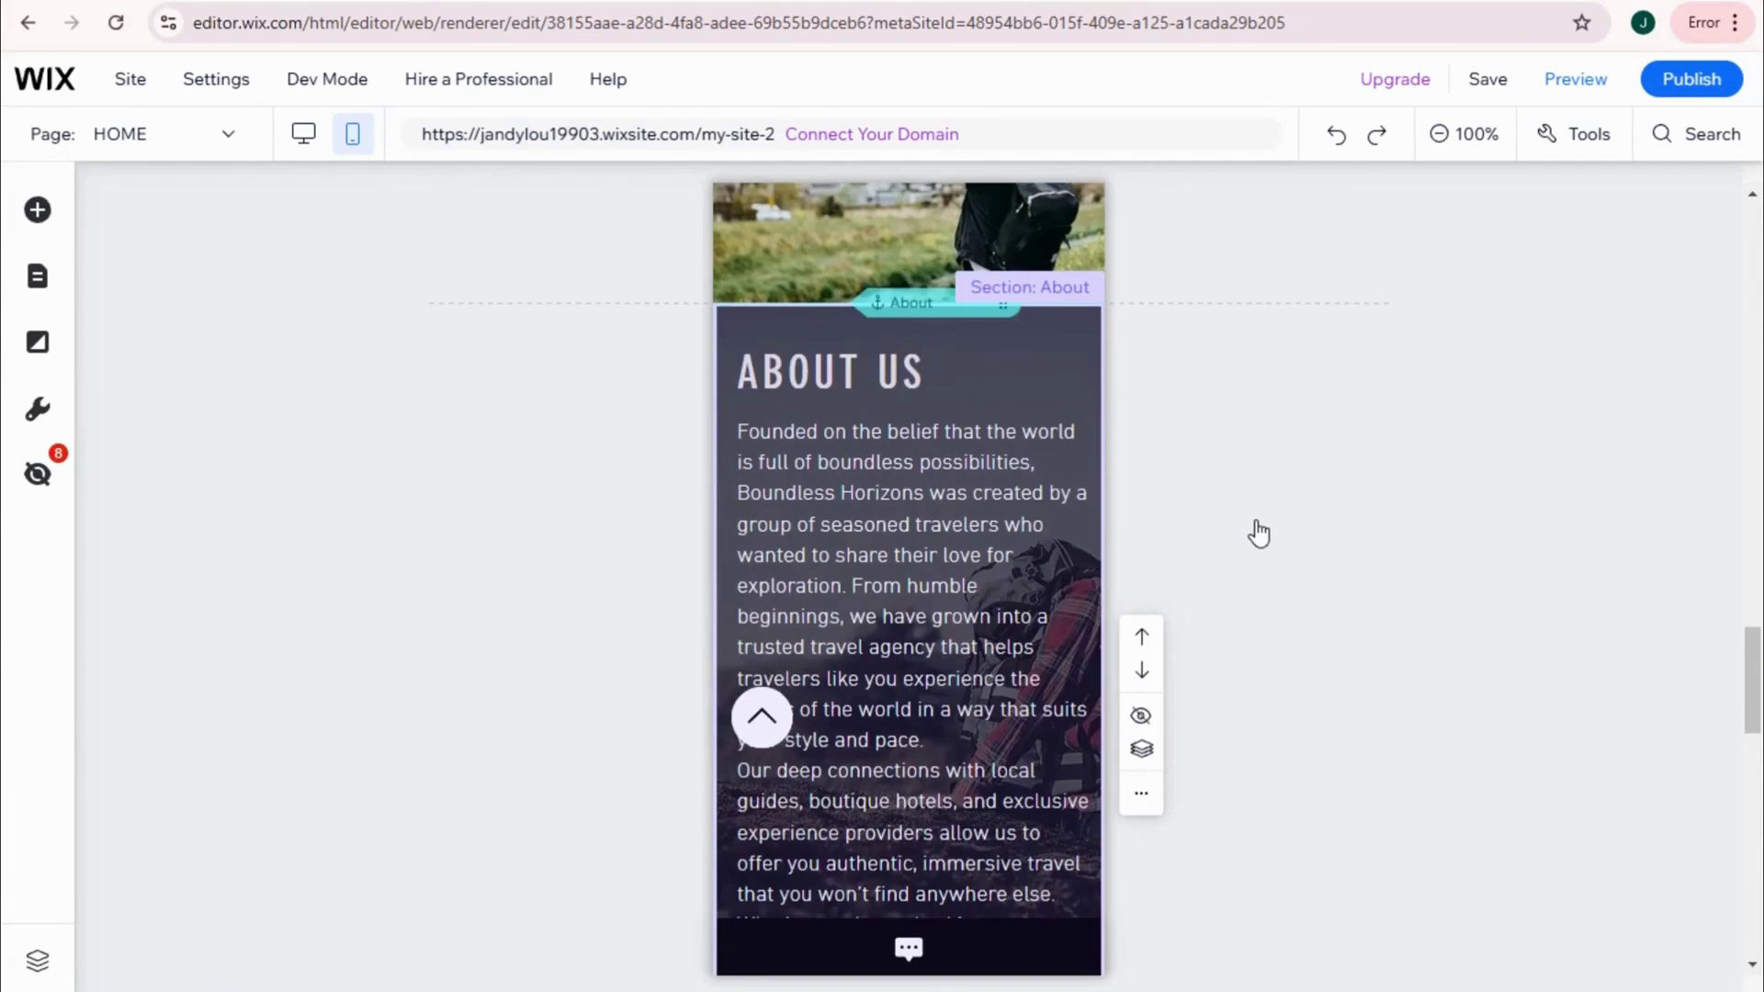
{"action": "scroll", "coordinate": [1264, 618], "scroll_direction": "down", "scroll_amount": 10}
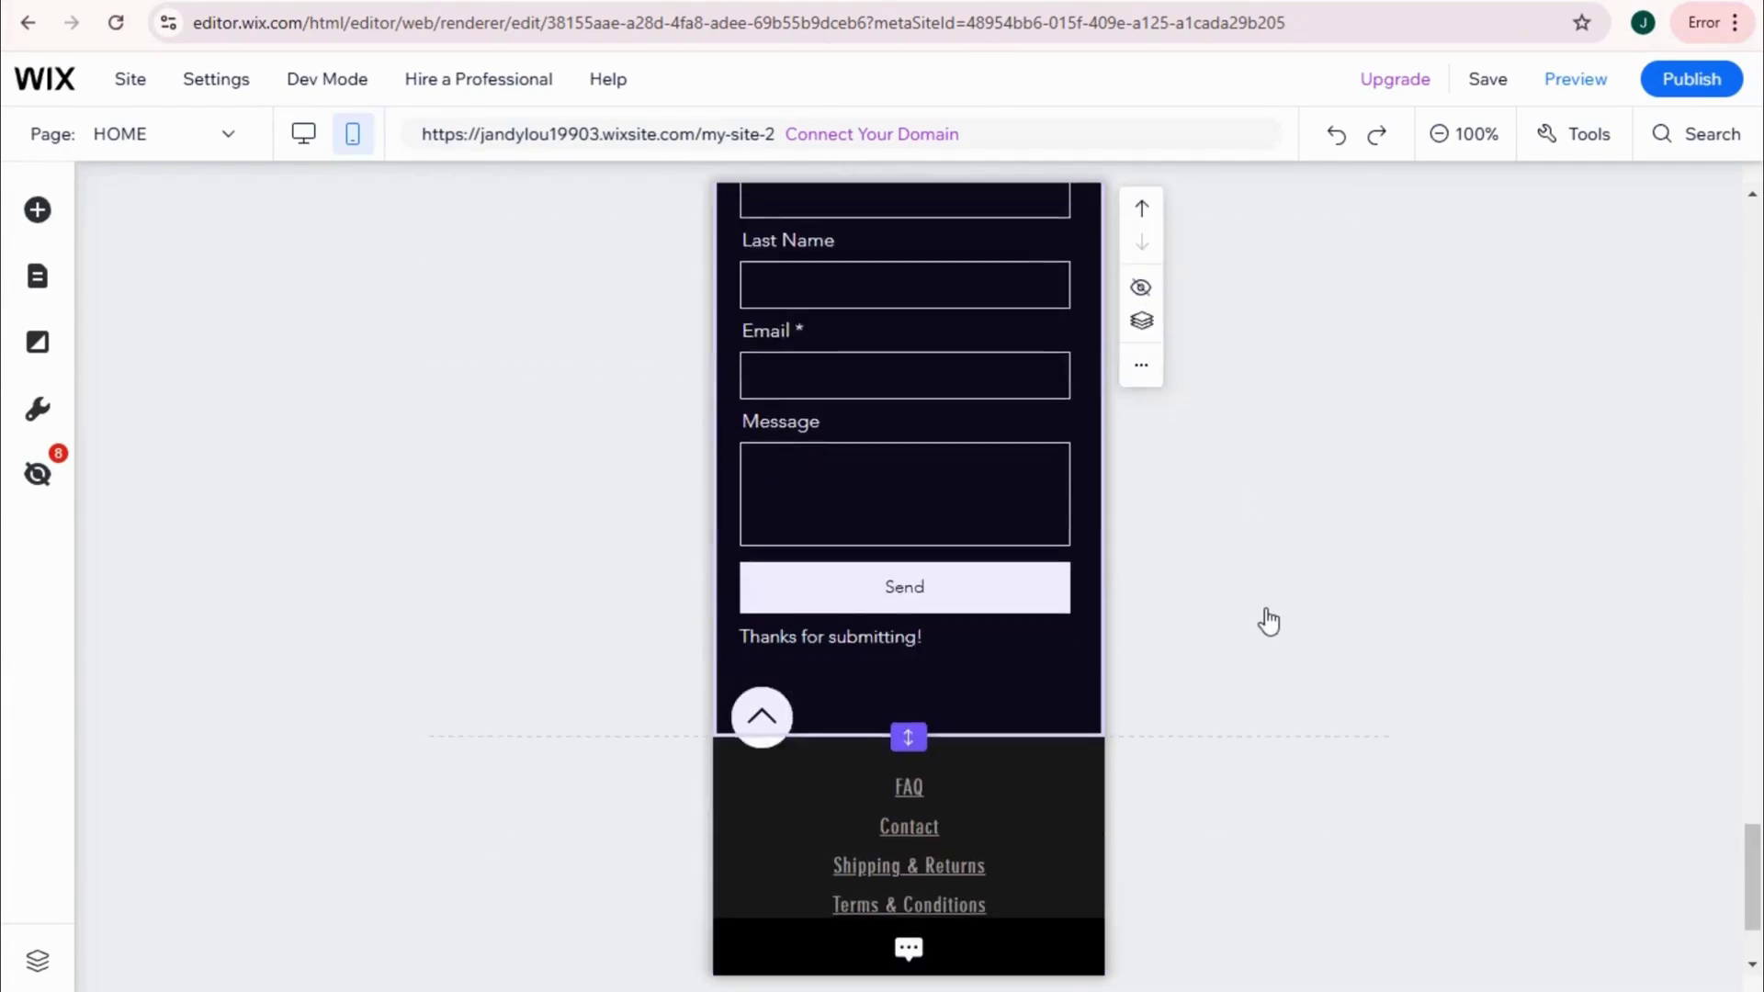
{"action": "scroll", "coordinate": [1268, 621], "scroll_direction": "down", "scroll_amount": 2}
{"action": "scroll", "coordinate": [1269, 622], "scroll_direction": "up", "scroll_amount": 15}
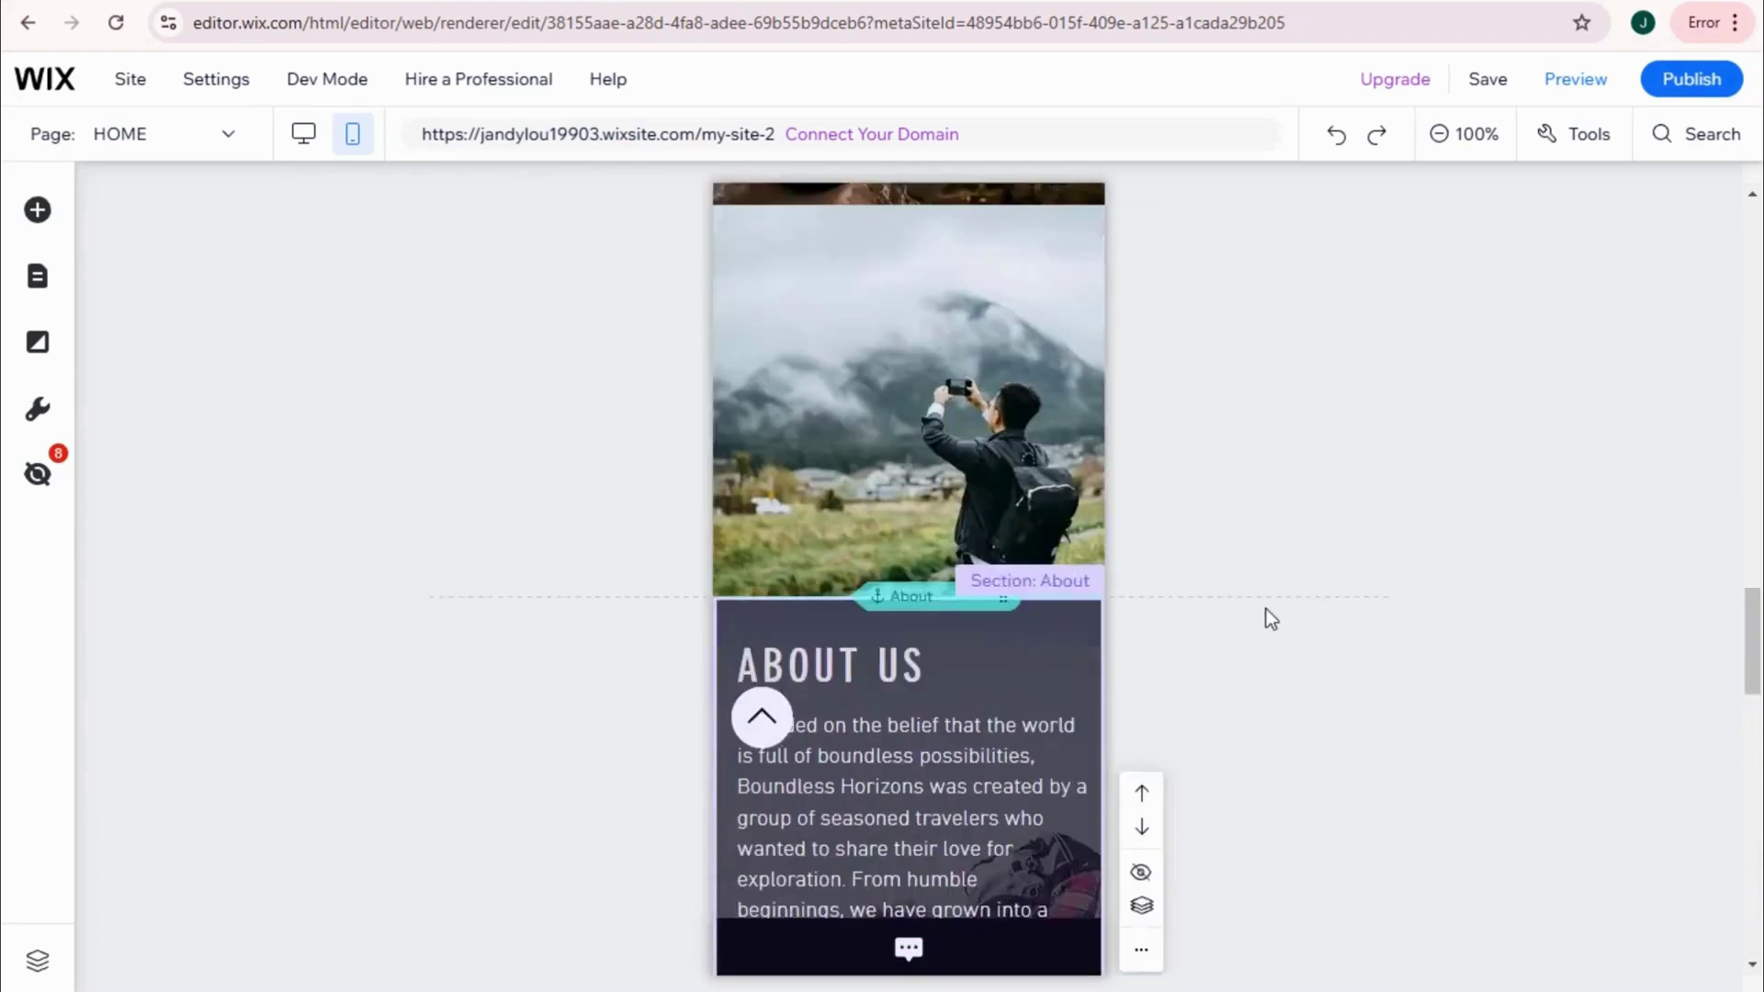
{"action": "scroll", "coordinate": [1269, 622], "scroll_direction": "up", "scroll_amount": 10}
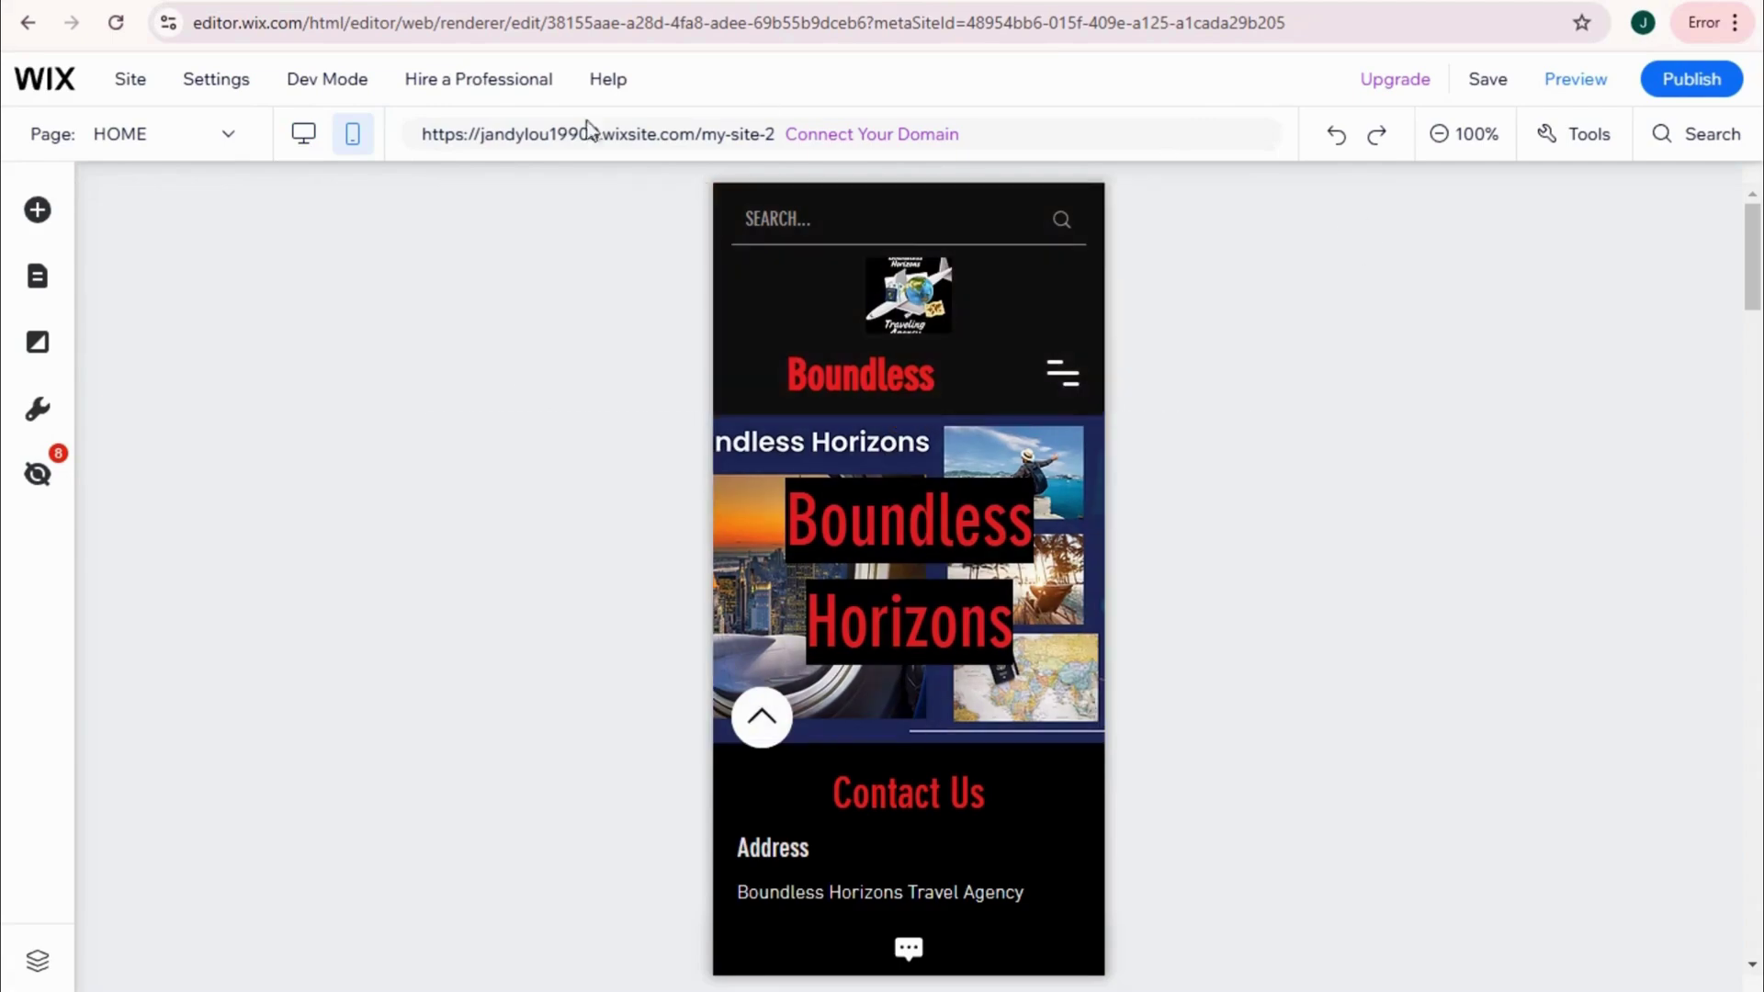
Step: Check the mobile home page a second time, from the header to the Get in Touch section and back
{"action": "scroll", "coordinate": [1420, 702], "scroll_direction": "down", "scroll_amount": 15}
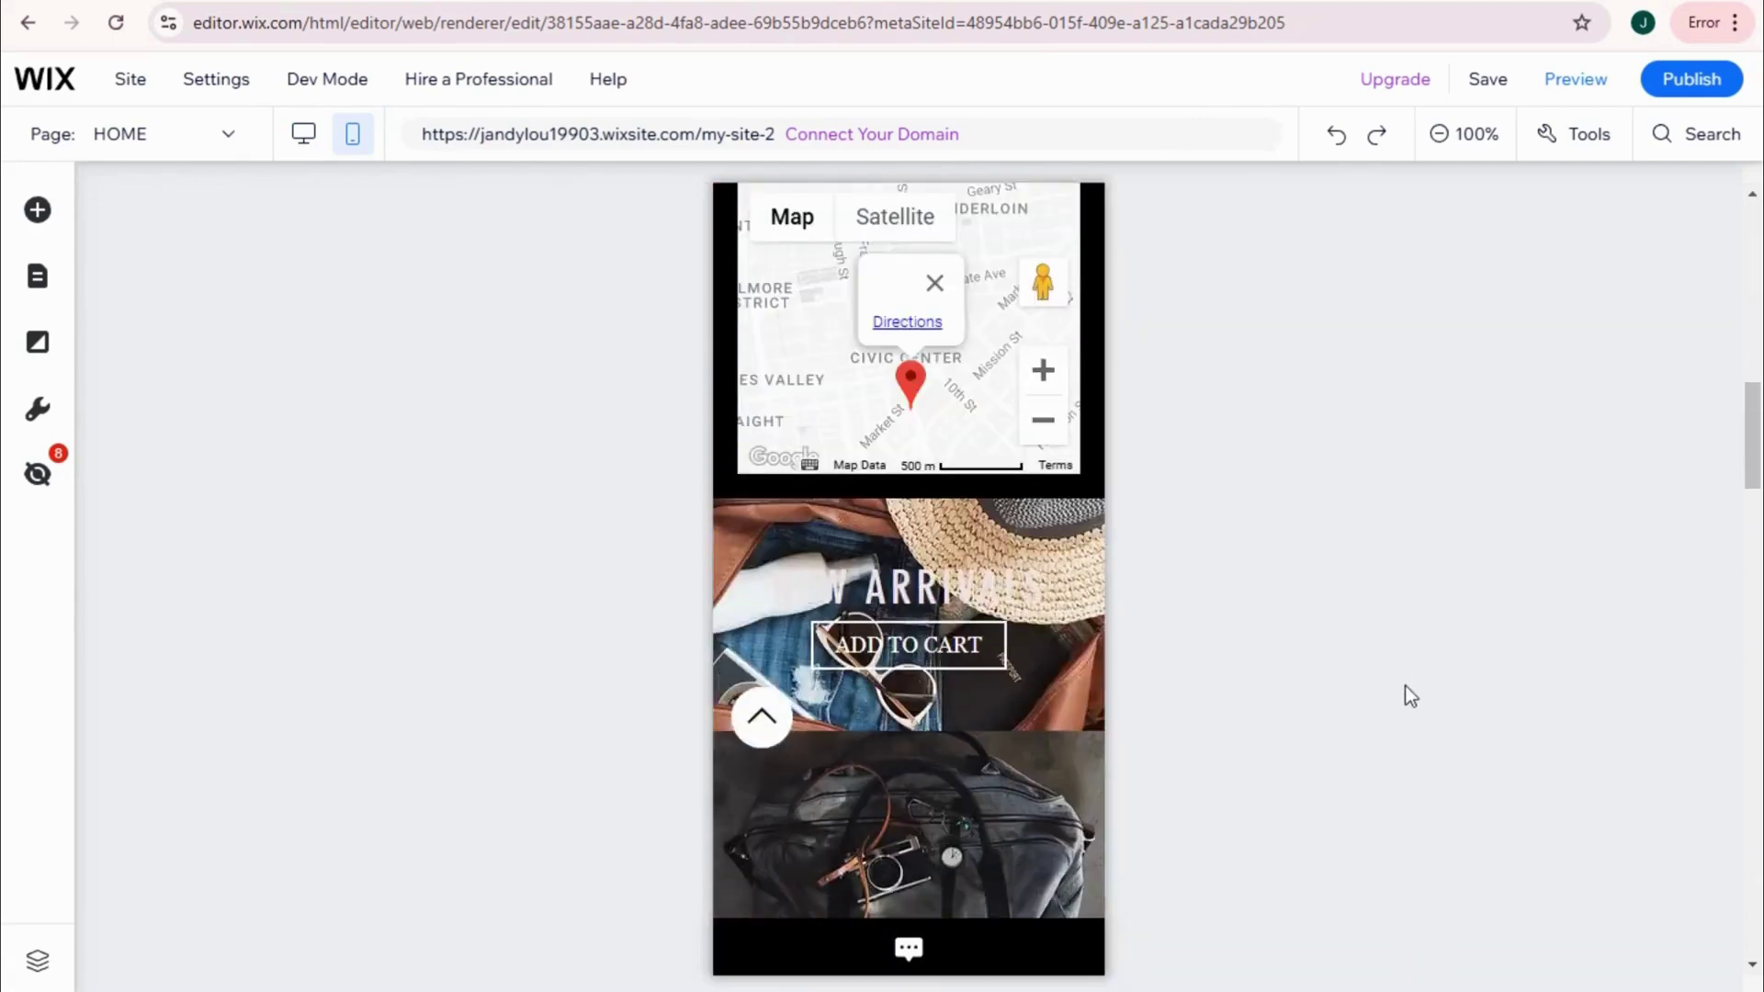
{"action": "scroll", "coordinate": [1405, 687], "scroll_direction": "down", "scroll_amount": 10}
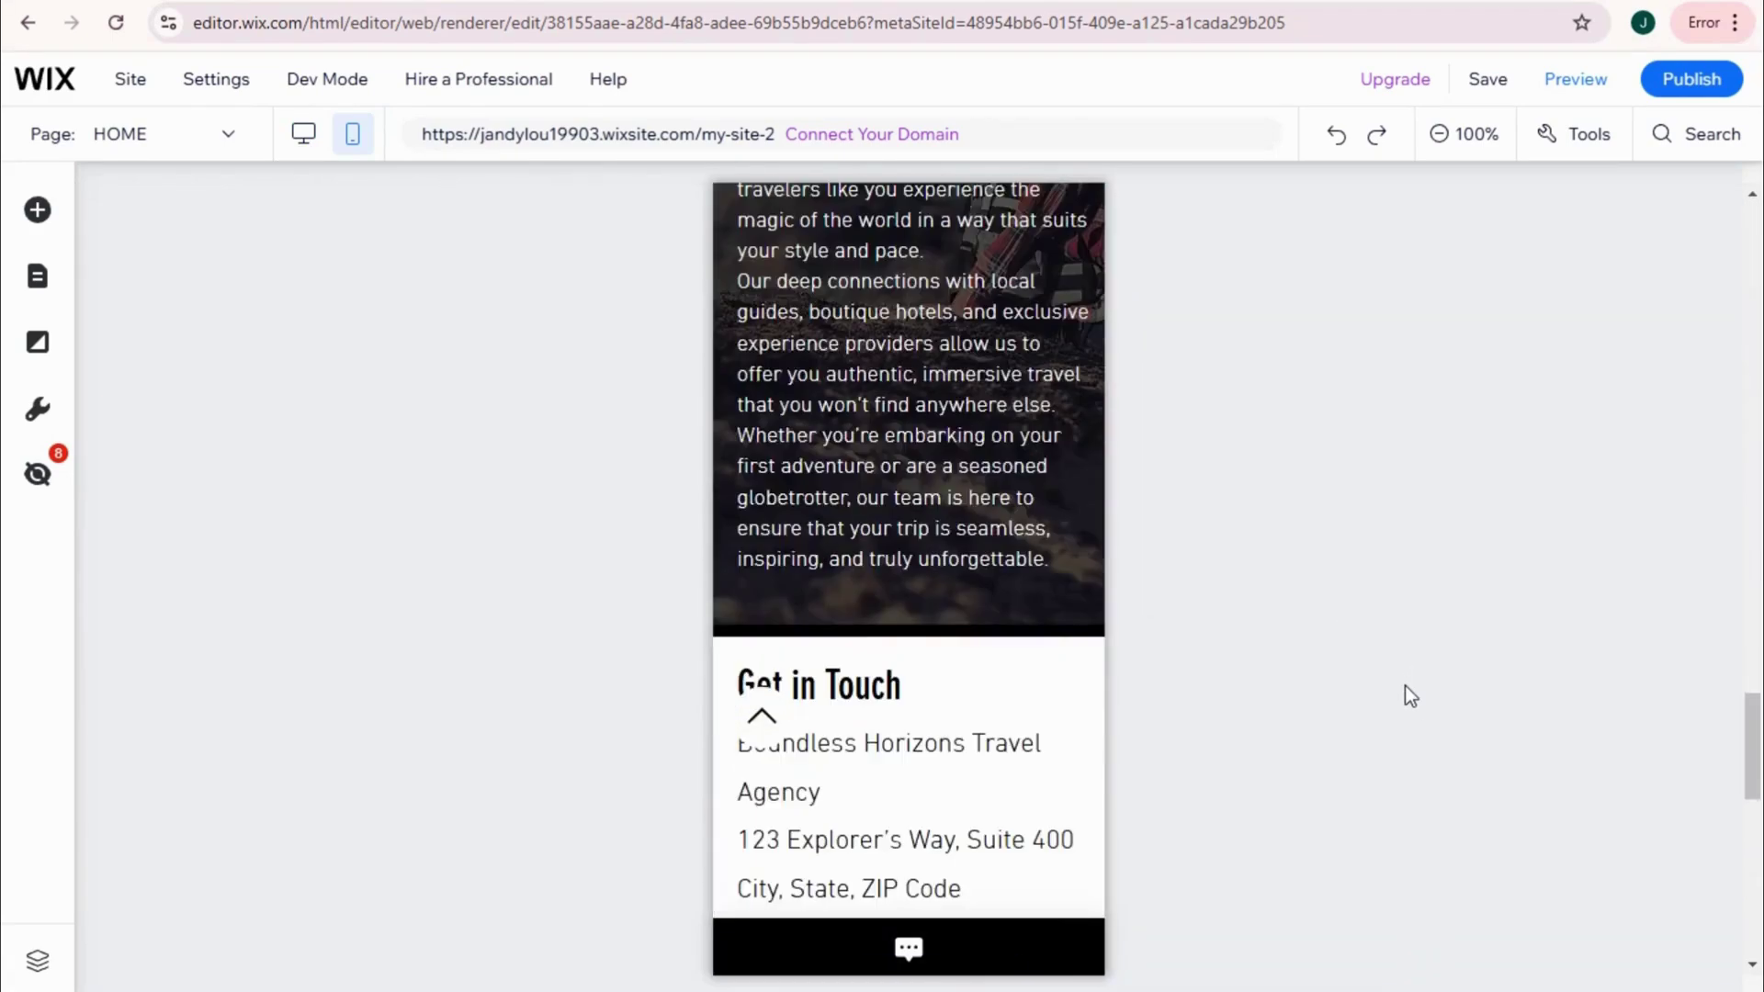
{"action": "scroll", "coordinate": [1405, 687], "scroll_direction": "up", "scroll_amount": 20}
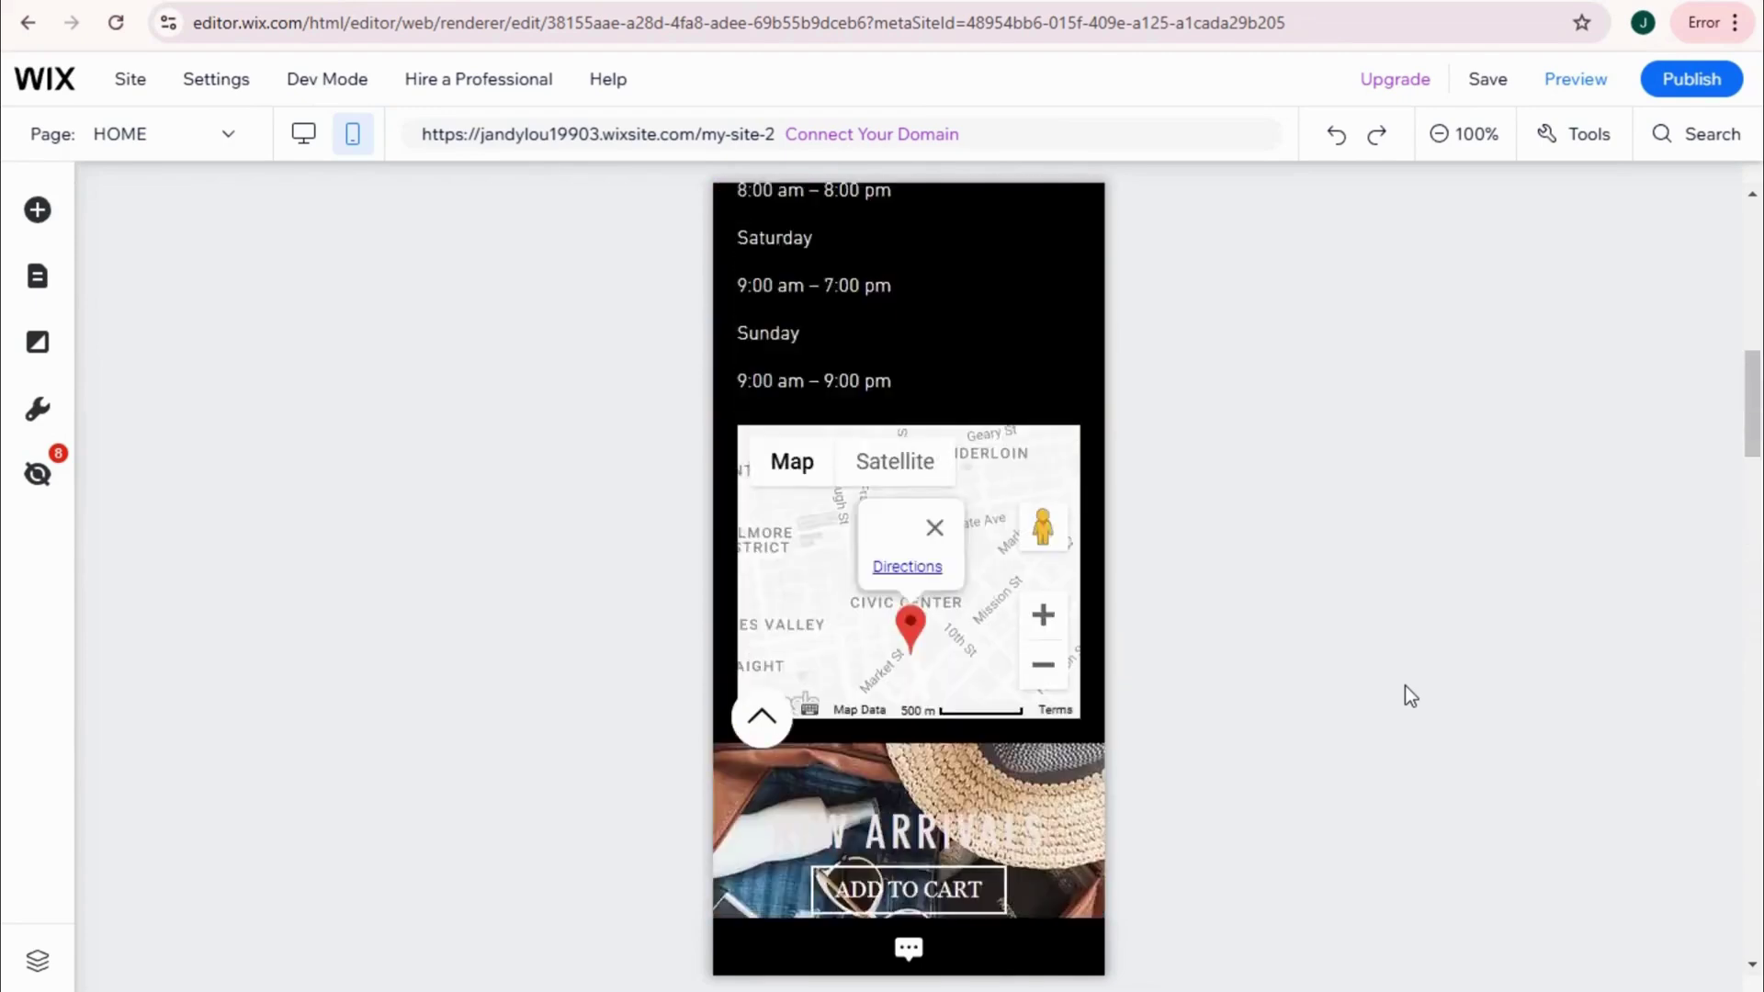
{"action": "scroll", "coordinate": [1404, 686], "scroll_direction": "up", "scroll_amount": 2}
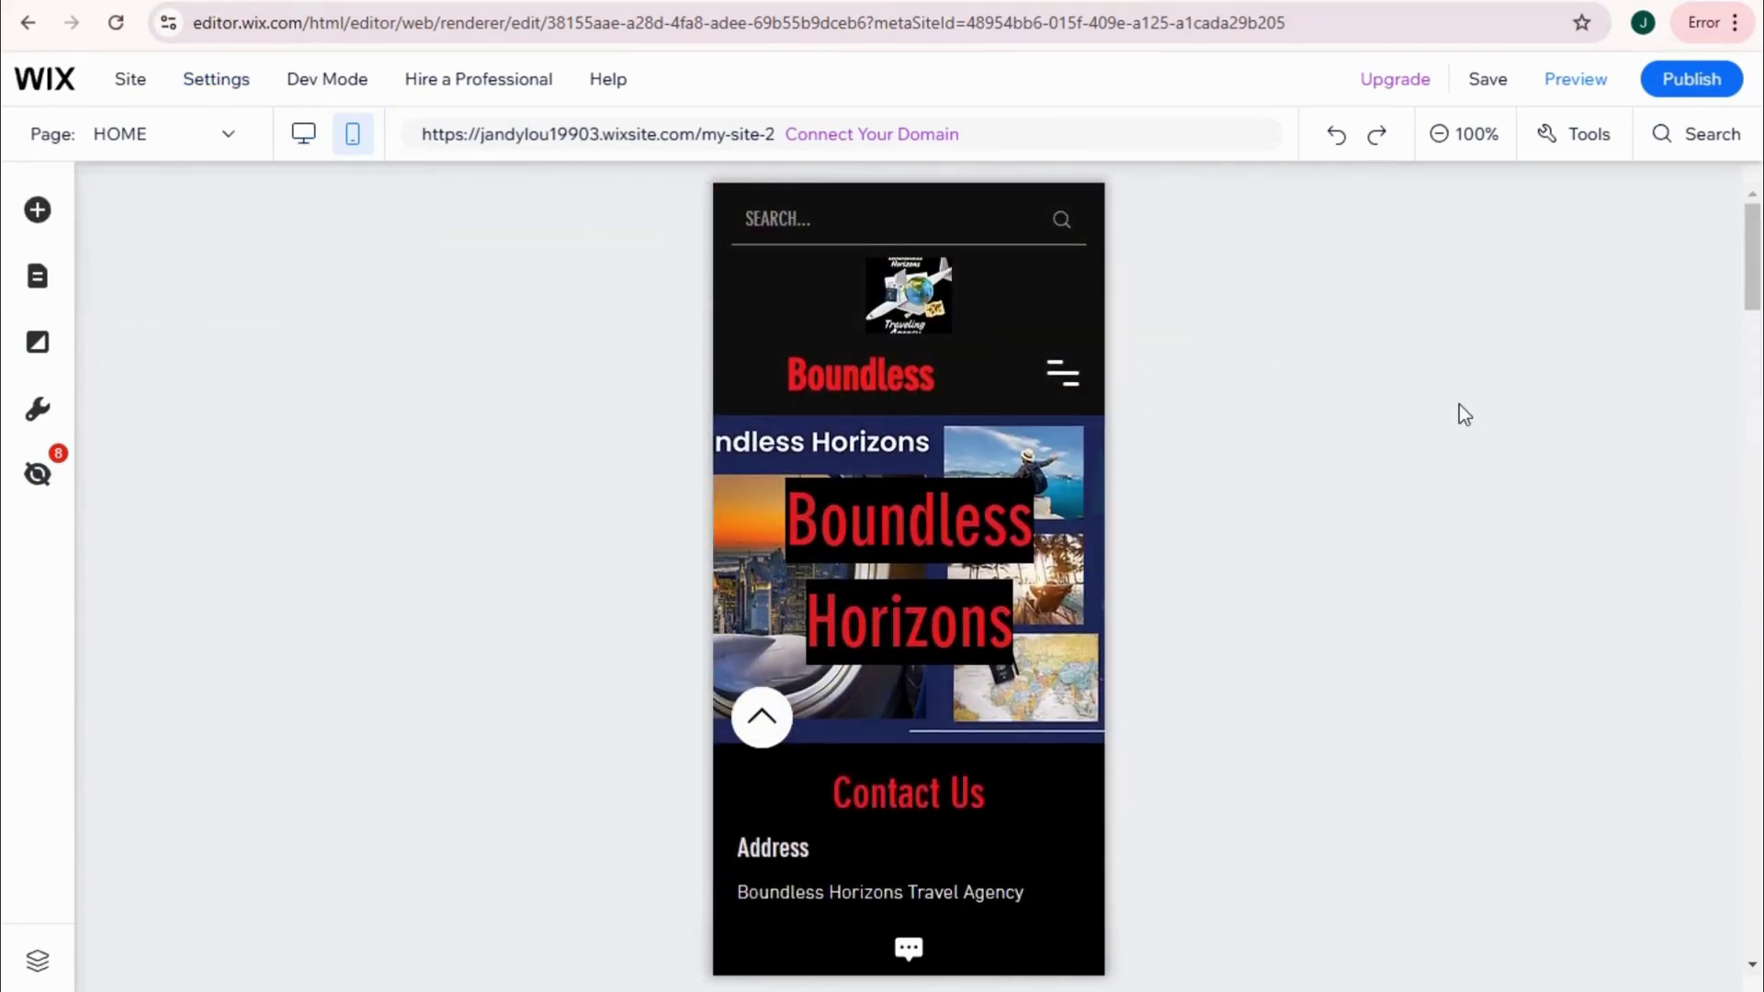
Step: Return to the desktop version and look over the home page's welcome banner and Contact Us section
{"action": "scroll", "coordinate": [1103, 313], "scroll_direction": "down", "scroll_amount": 5}
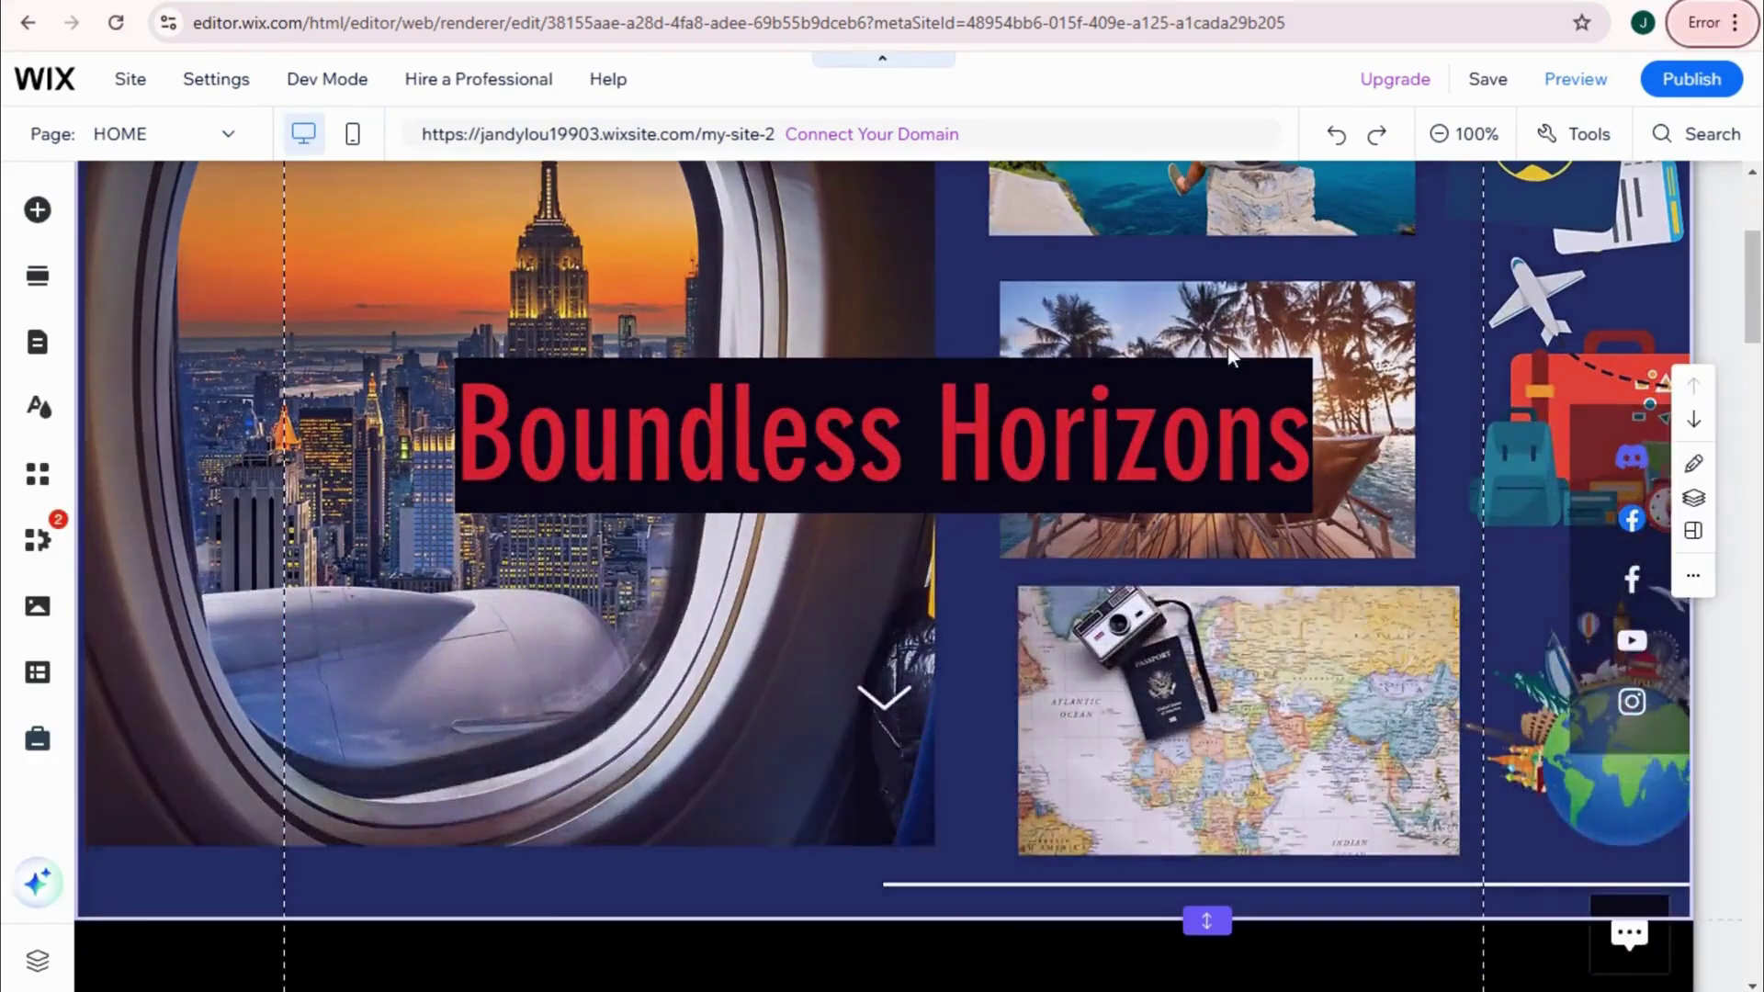
{"action": "scroll", "coordinate": [1227, 354], "scroll_direction": "down", "scroll_amount": 1}
{"action": "scroll", "coordinate": [1396, 329], "scroll_direction": "down", "scroll_amount": 10}
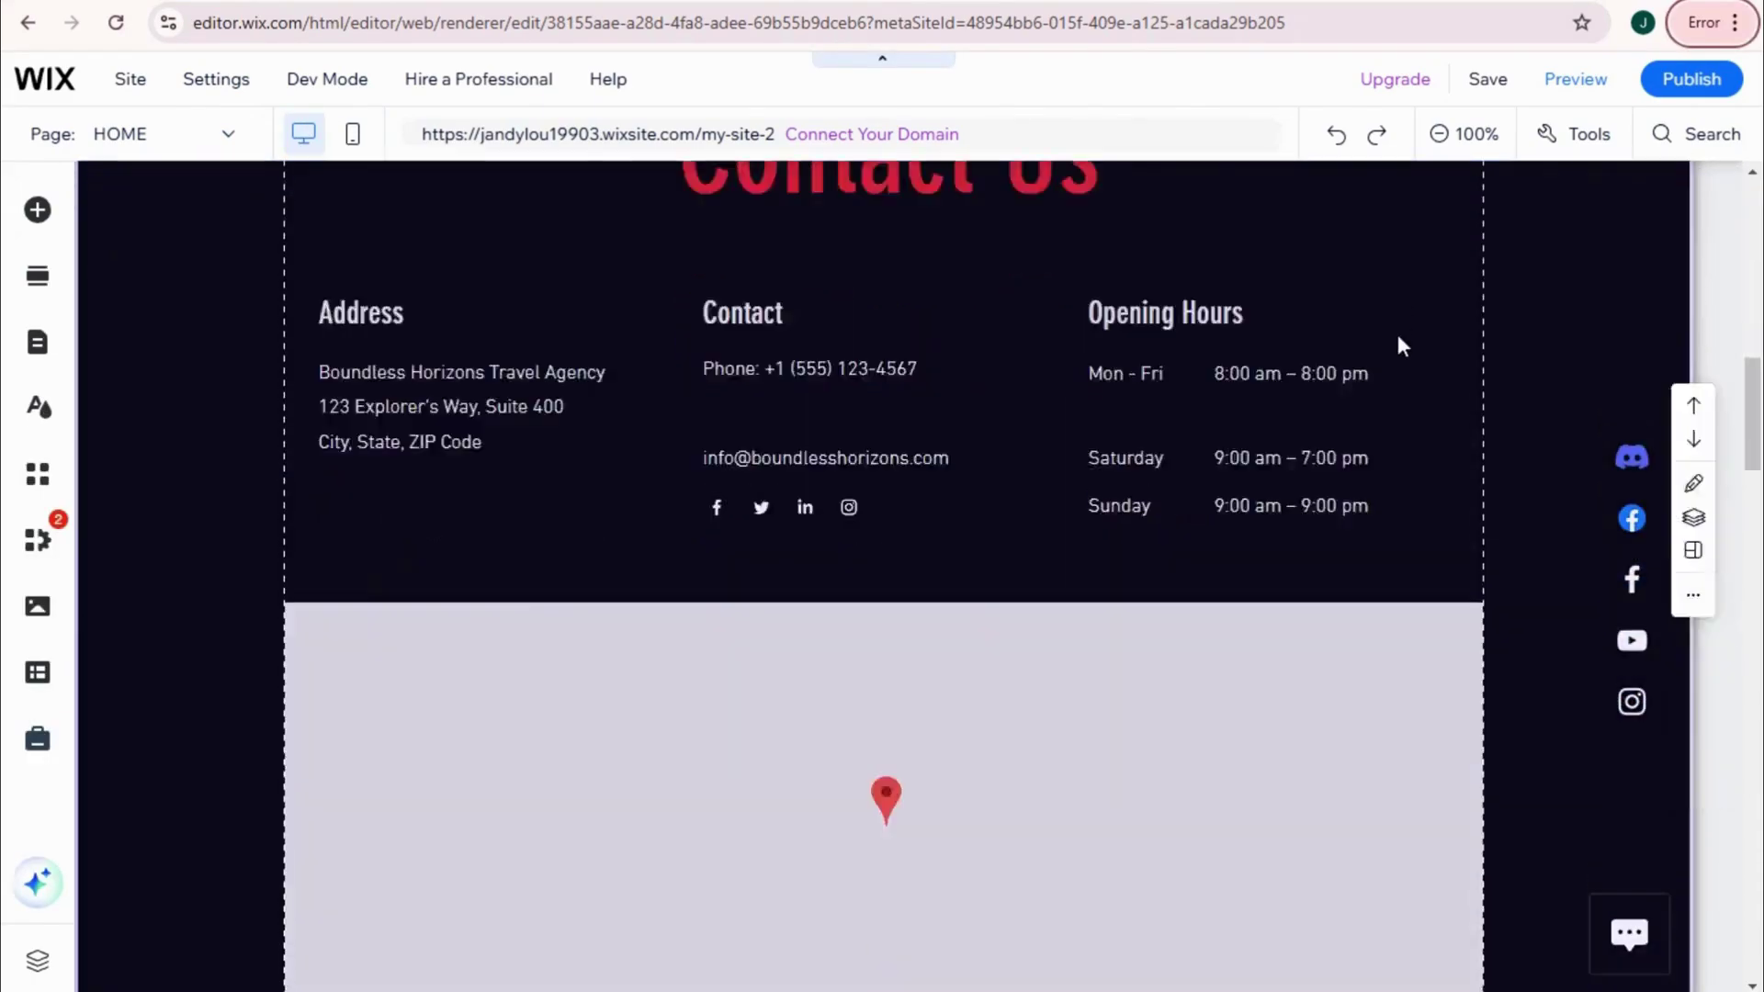
{"action": "scroll", "coordinate": [1397, 342], "scroll_direction": "up", "scroll_amount": 12}
{"action": "scroll", "coordinate": [1397, 342], "scroll_direction": "up", "scroll_amount": 4}
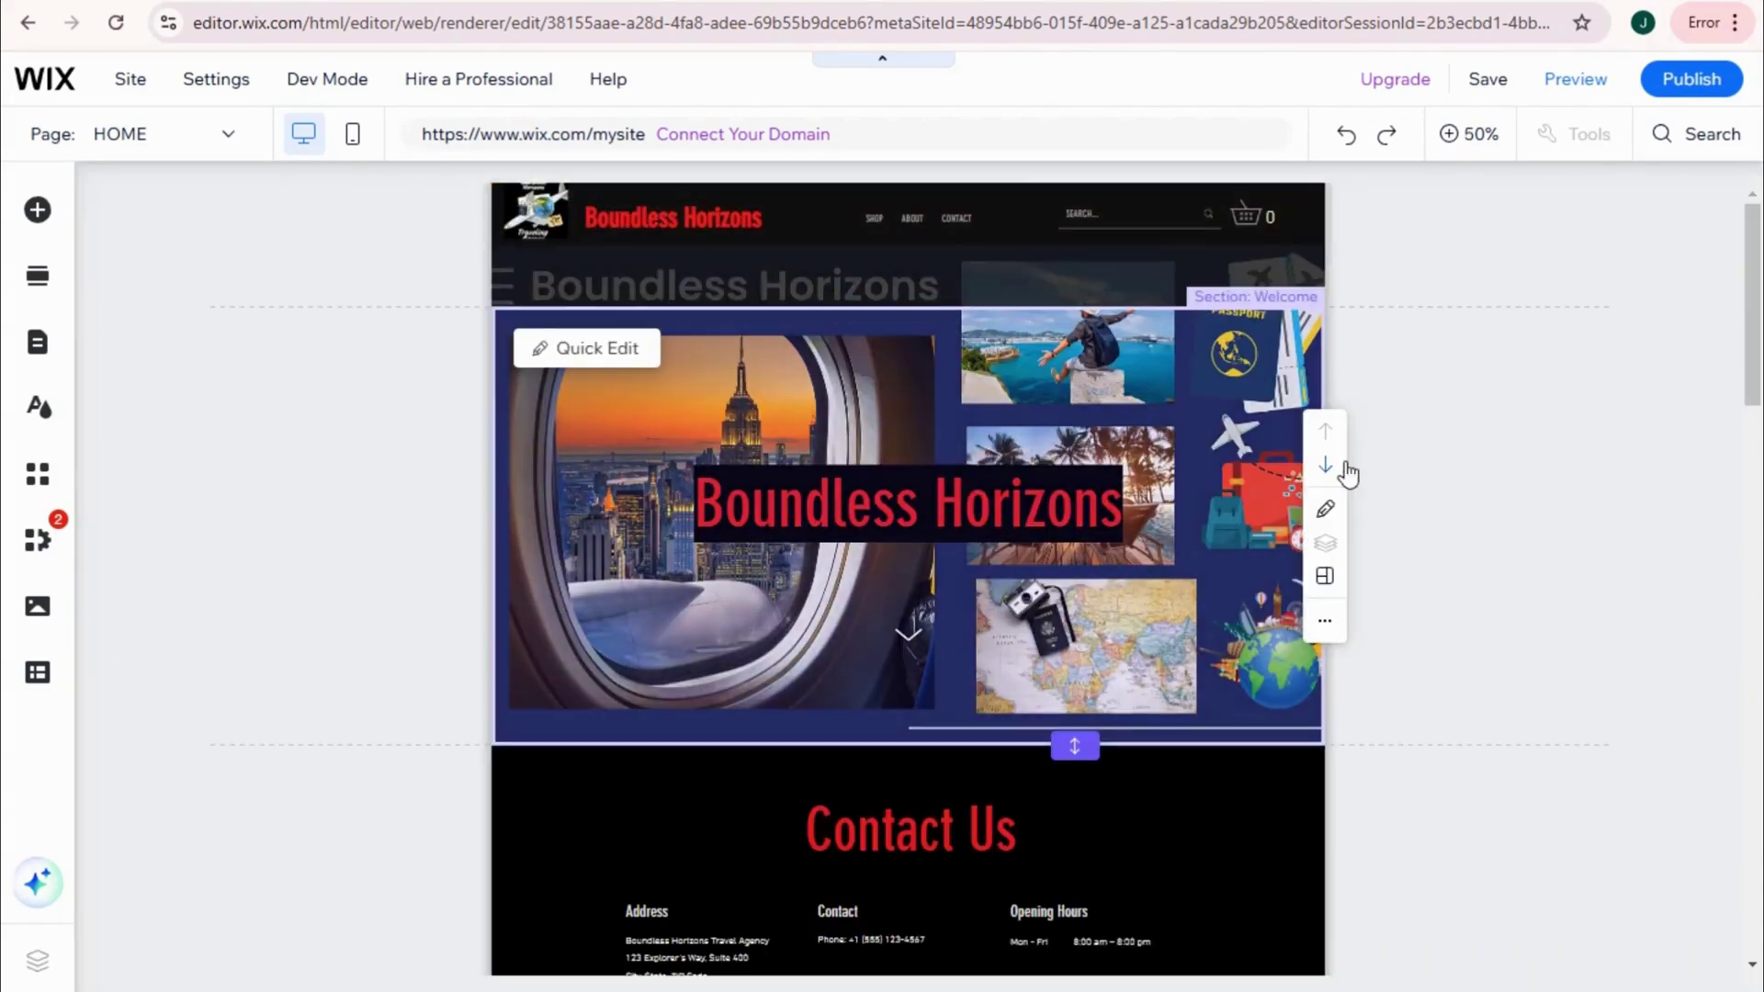
Step: Review the desktop home page's sections at 50% zoom down to the contact form, then start the site preview
{"action": "scroll", "coordinate": [1435, 437], "scroll_direction": "down", "scroll_amount": 8}
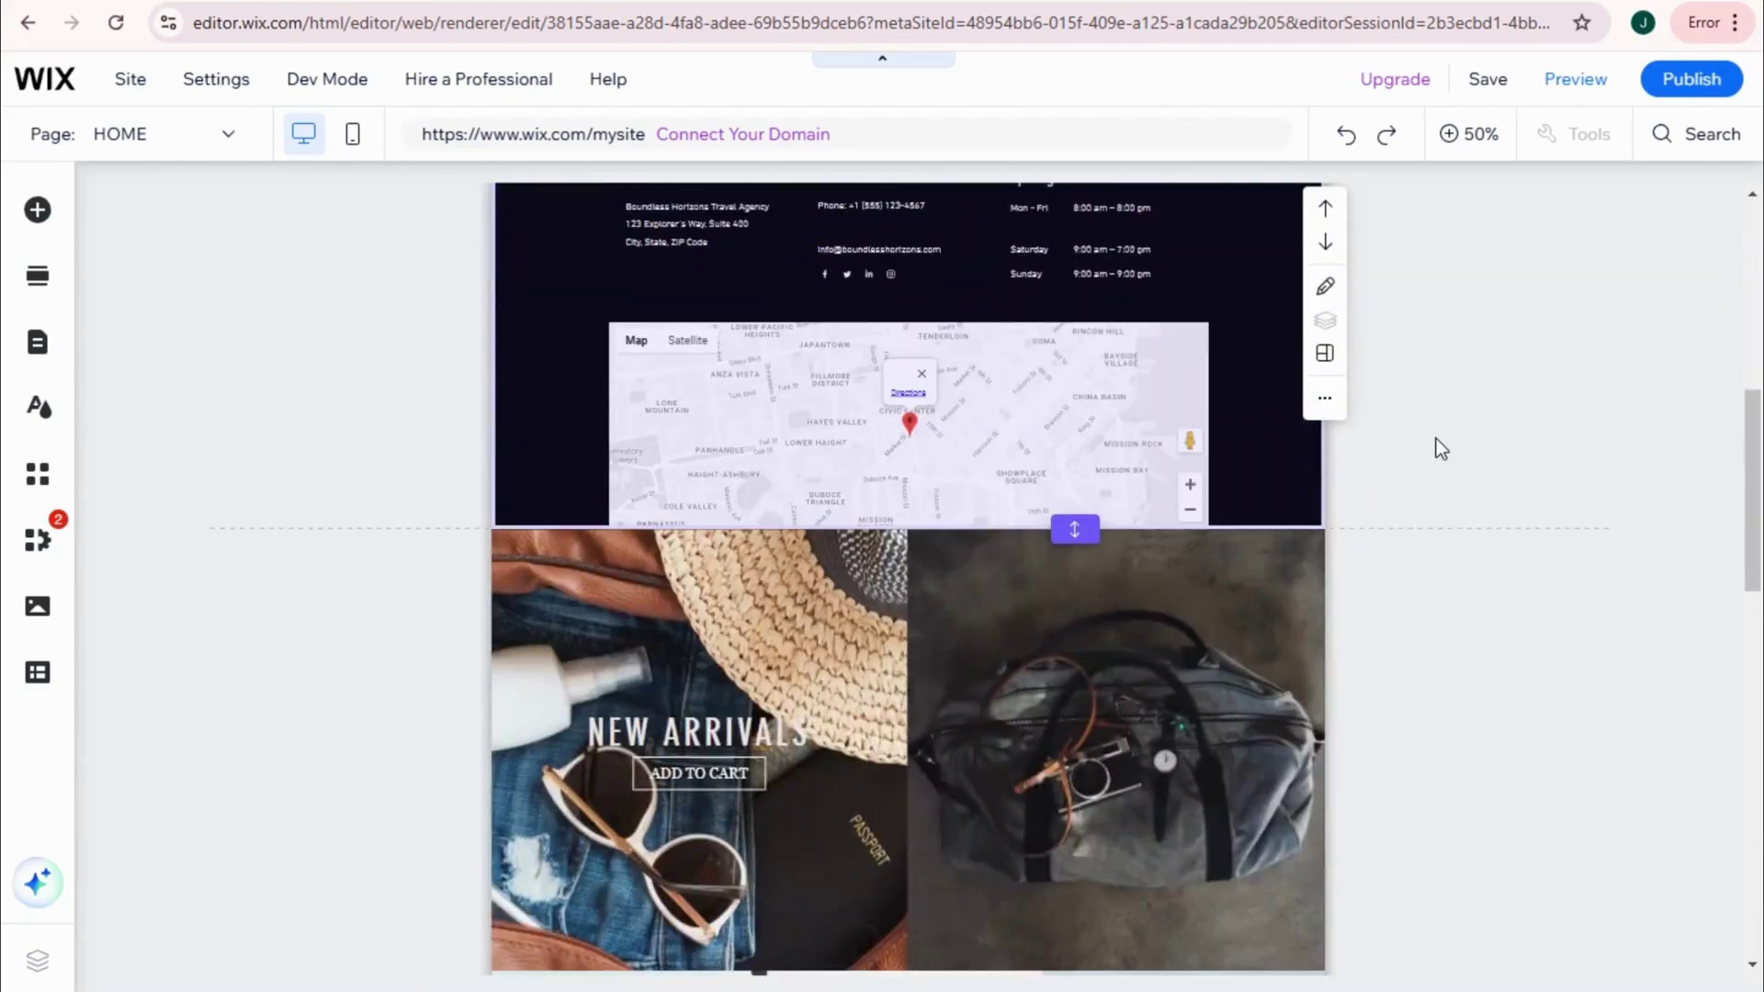
{"action": "scroll", "coordinate": [1435, 439], "scroll_direction": "down", "scroll_amount": 6}
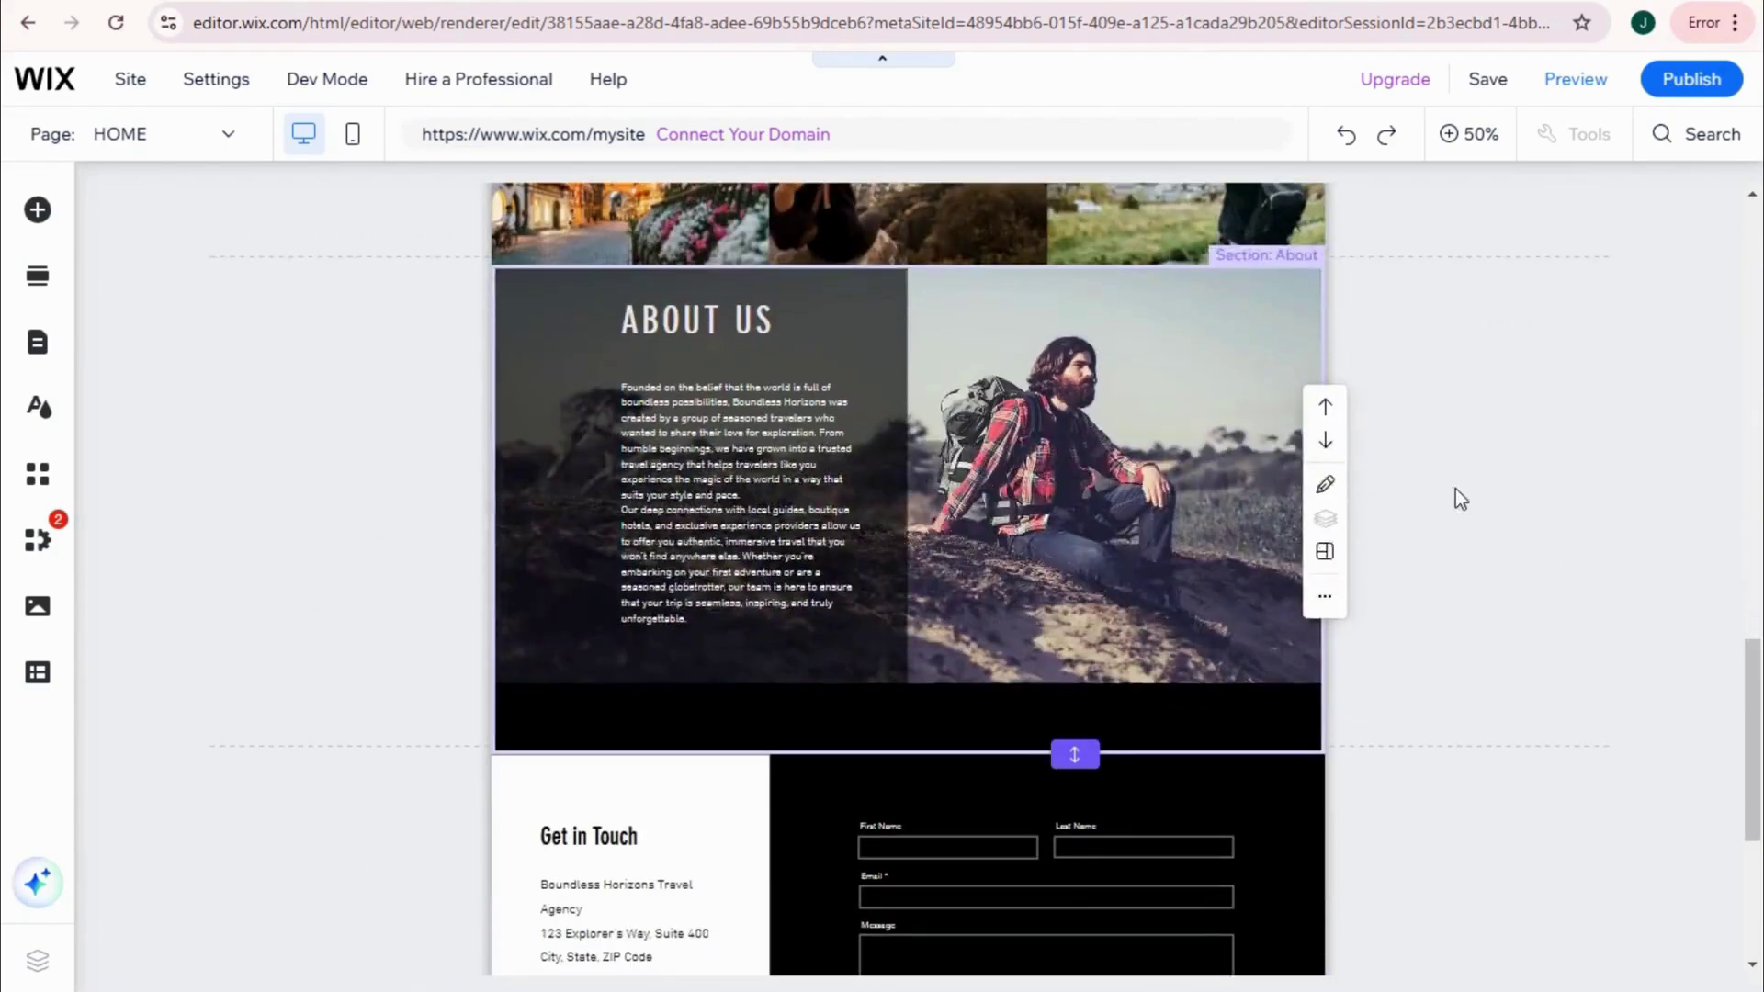
{"action": "scroll", "coordinate": [1425, 603], "scroll_direction": "down", "scroll_amount": 5}
{"action": "scroll", "coordinate": [1425, 603], "scroll_direction": "up", "scroll_amount": 5}
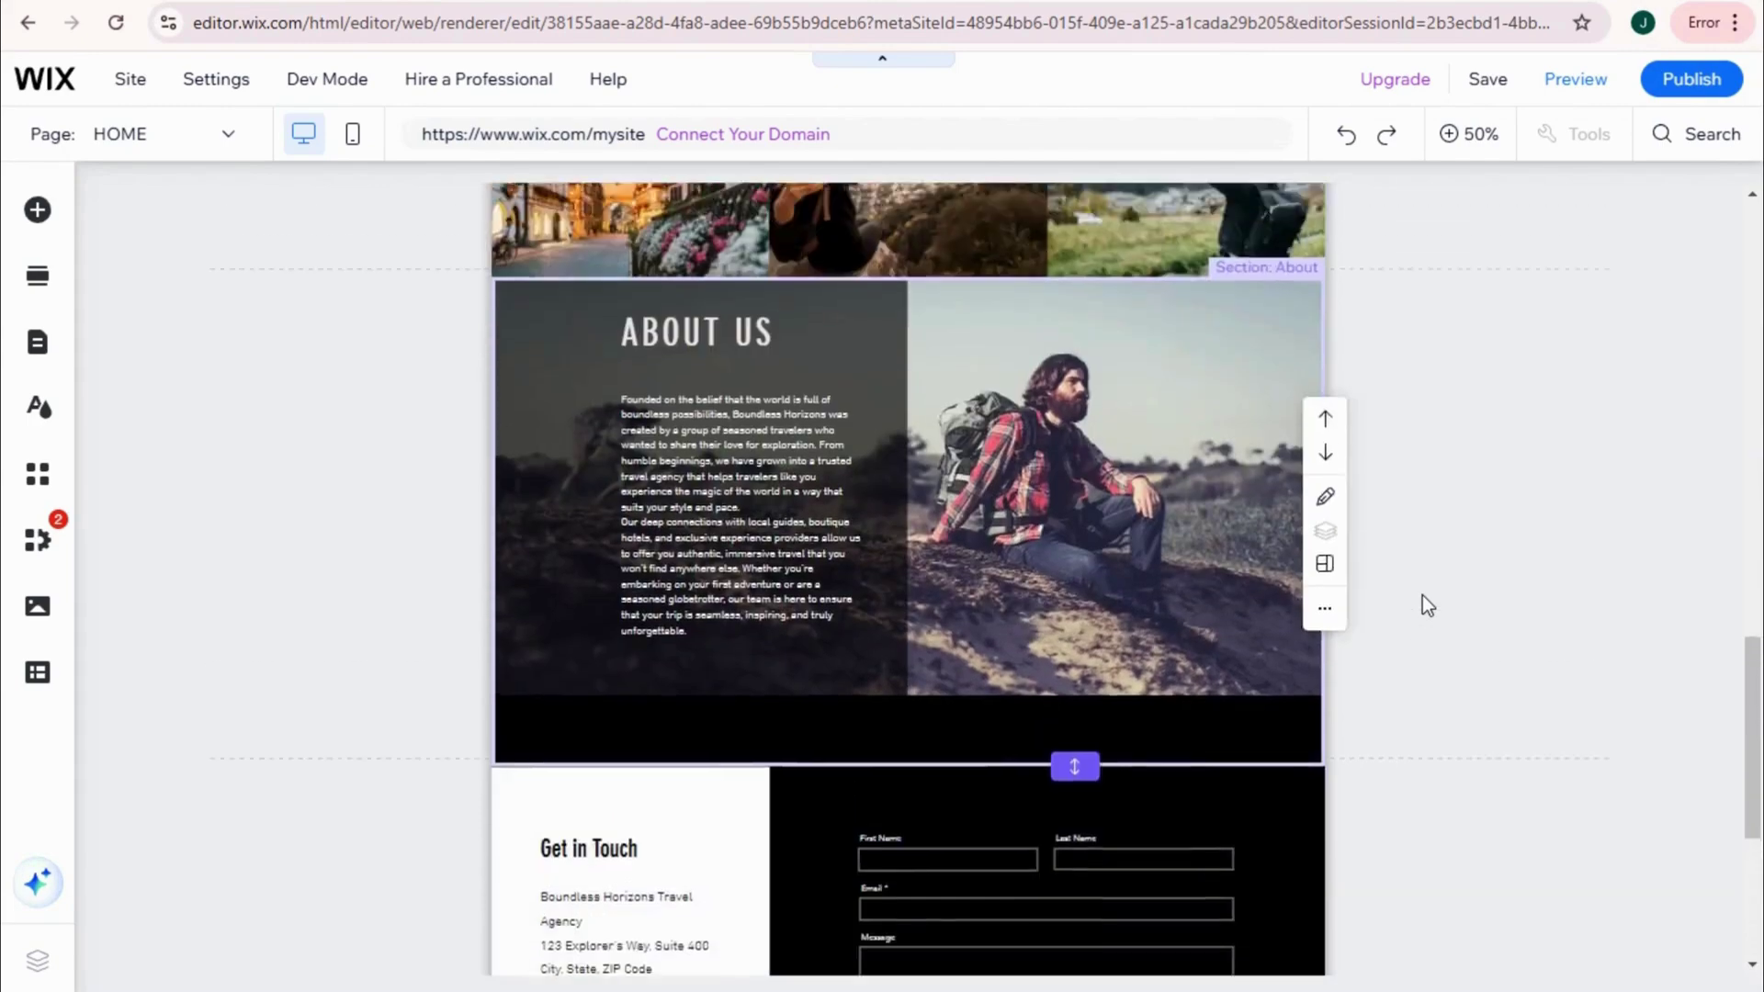
{"action": "scroll", "coordinate": [1422, 597], "scroll_direction": "up", "scroll_amount": 3}
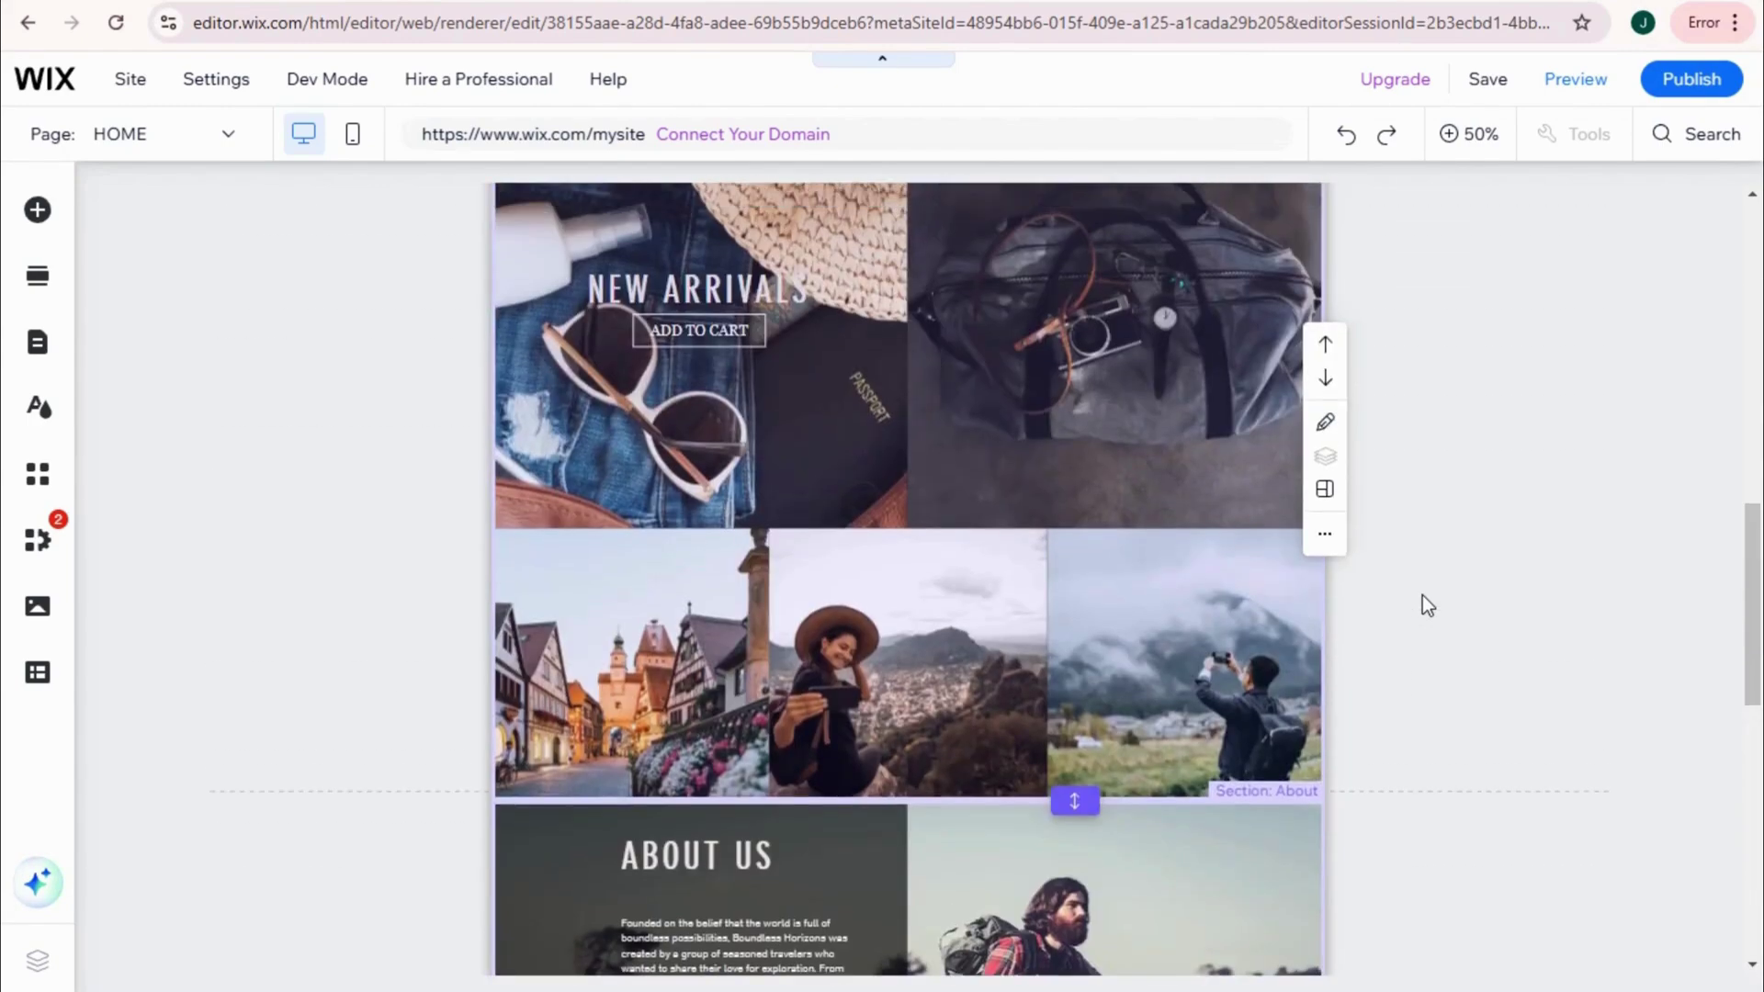
{"action": "scroll", "coordinate": [1422, 595], "scroll_direction": "up", "scroll_amount": 10}
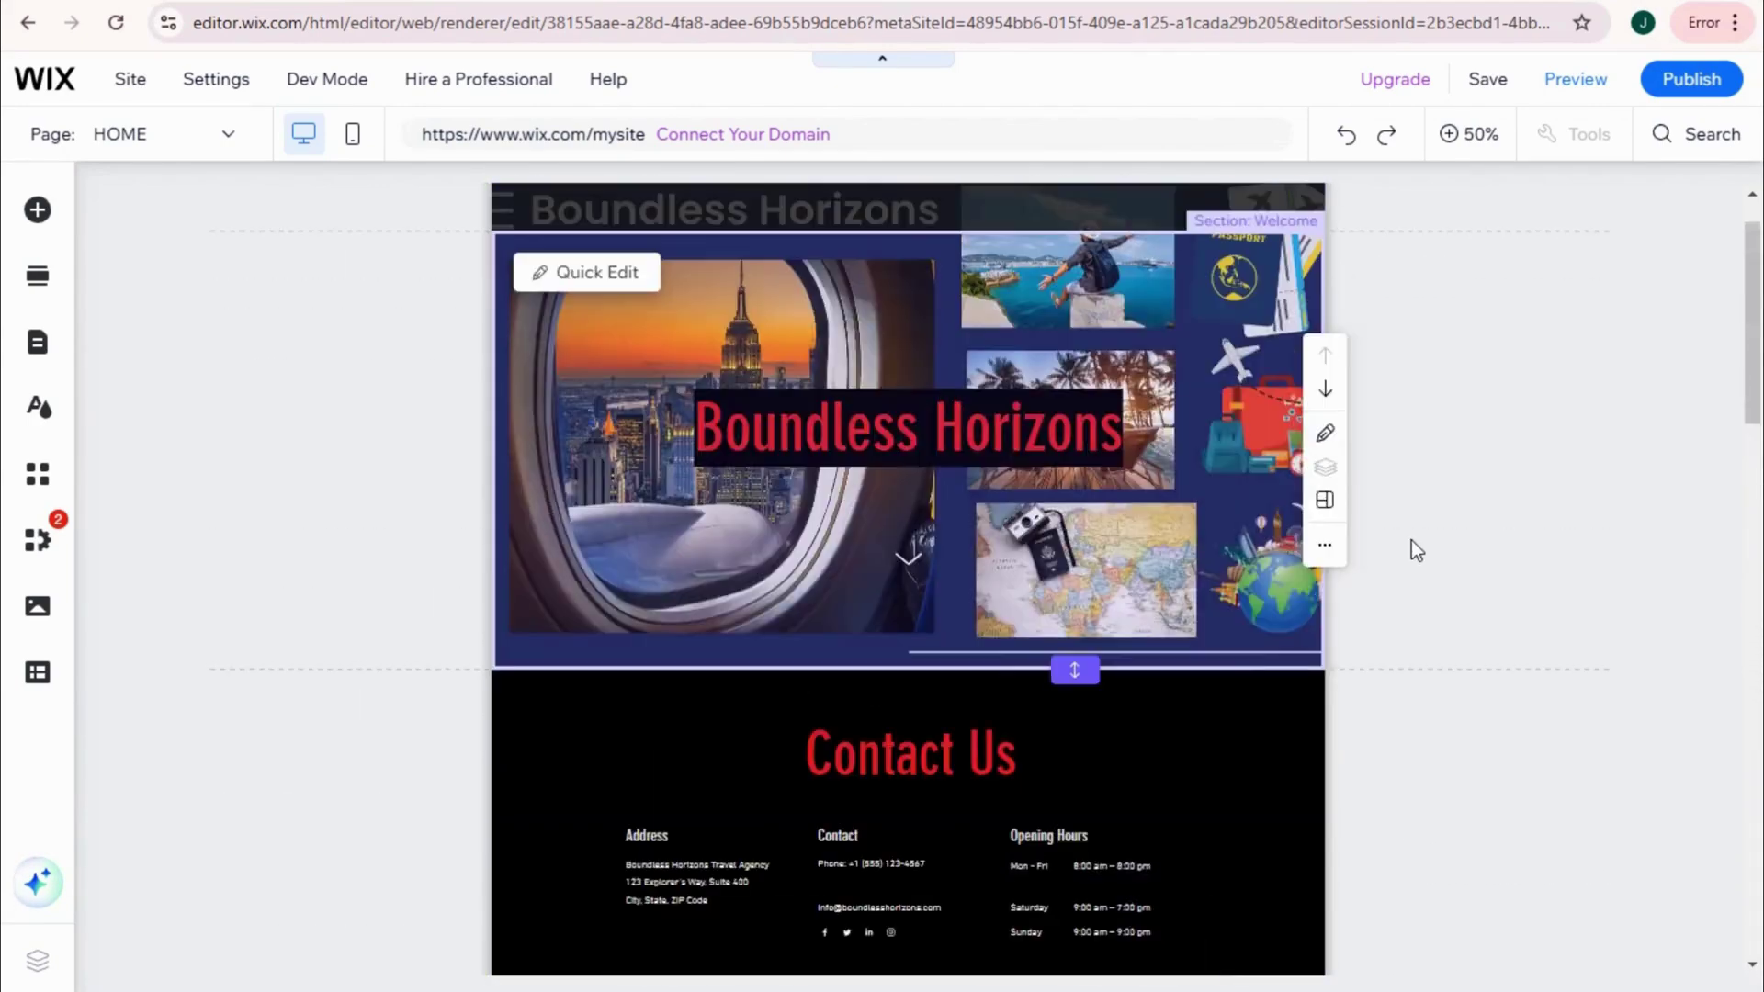
{"action": "left_click", "coordinate": [1582, 83]}
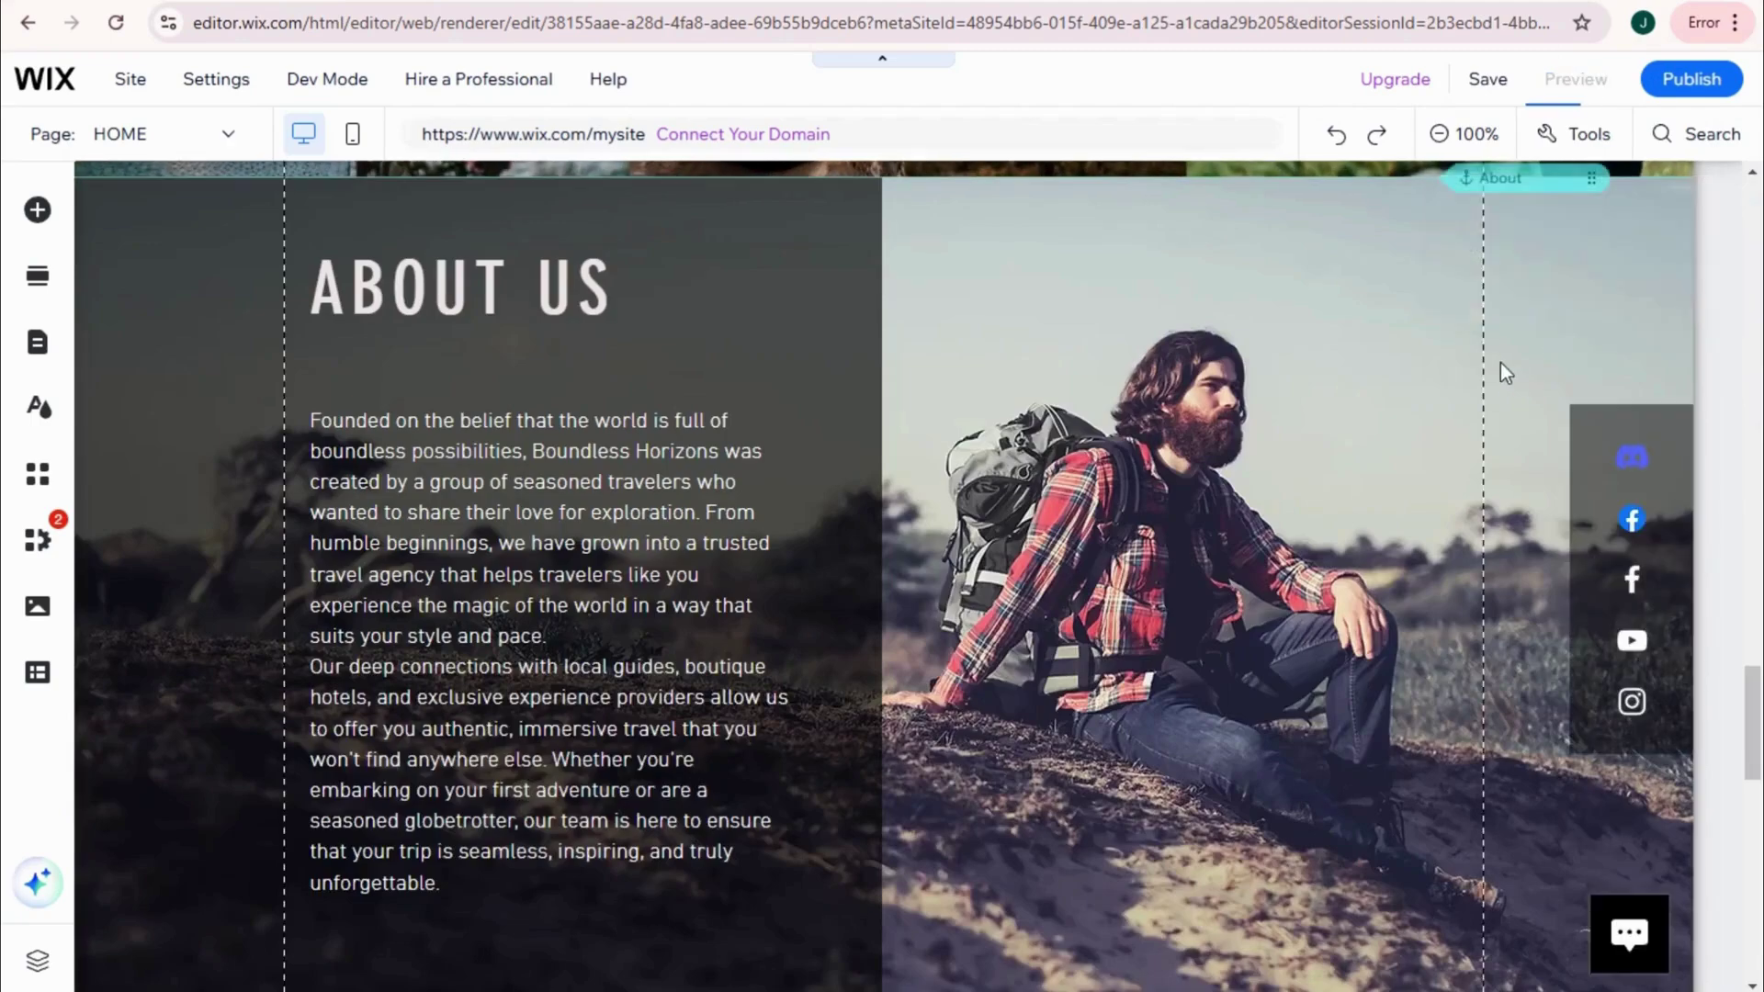
{"action": "scroll", "coordinate": [1500, 365], "scroll_direction": "up", "scroll_amount": 10}
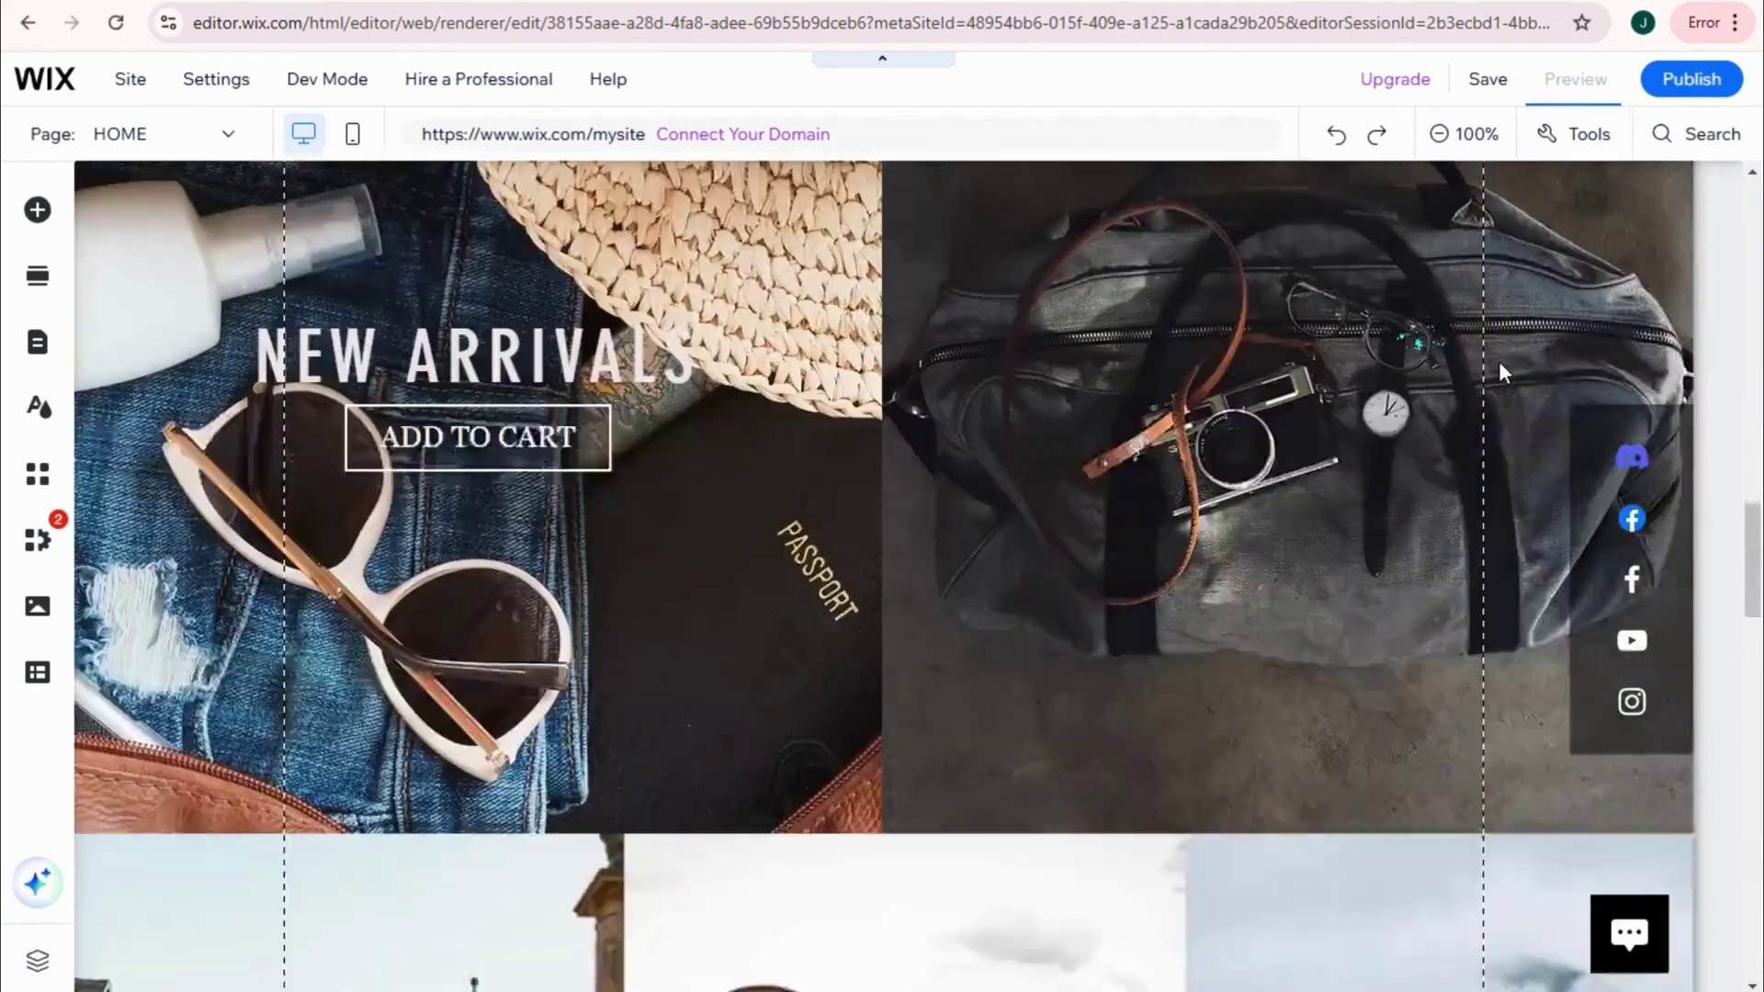
{"action": "scroll", "coordinate": [1498, 361], "scroll_direction": "down", "scroll_amount": 1}
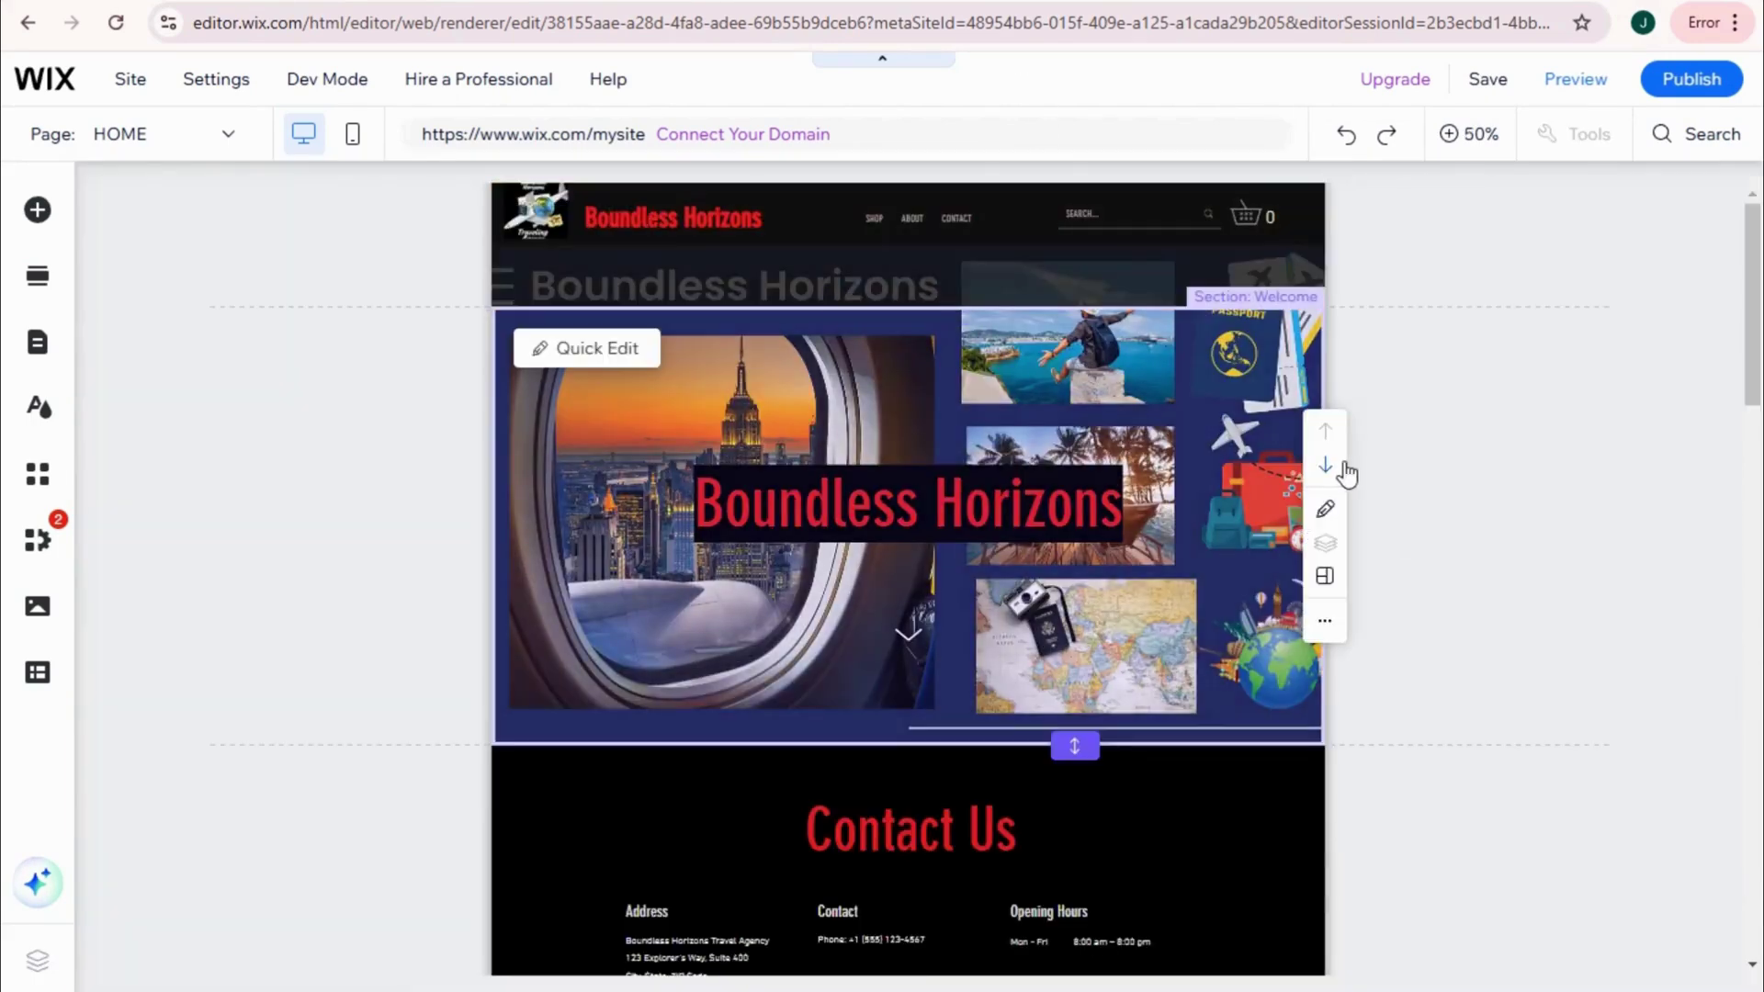
Step: Go over the zoomed-out home page once more, including New Arrivals and About Us, and start the preview again
{"action": "scroll", "coordinate": [1436, 437], "scroll_direction": "down", "scroll_amount": 8}
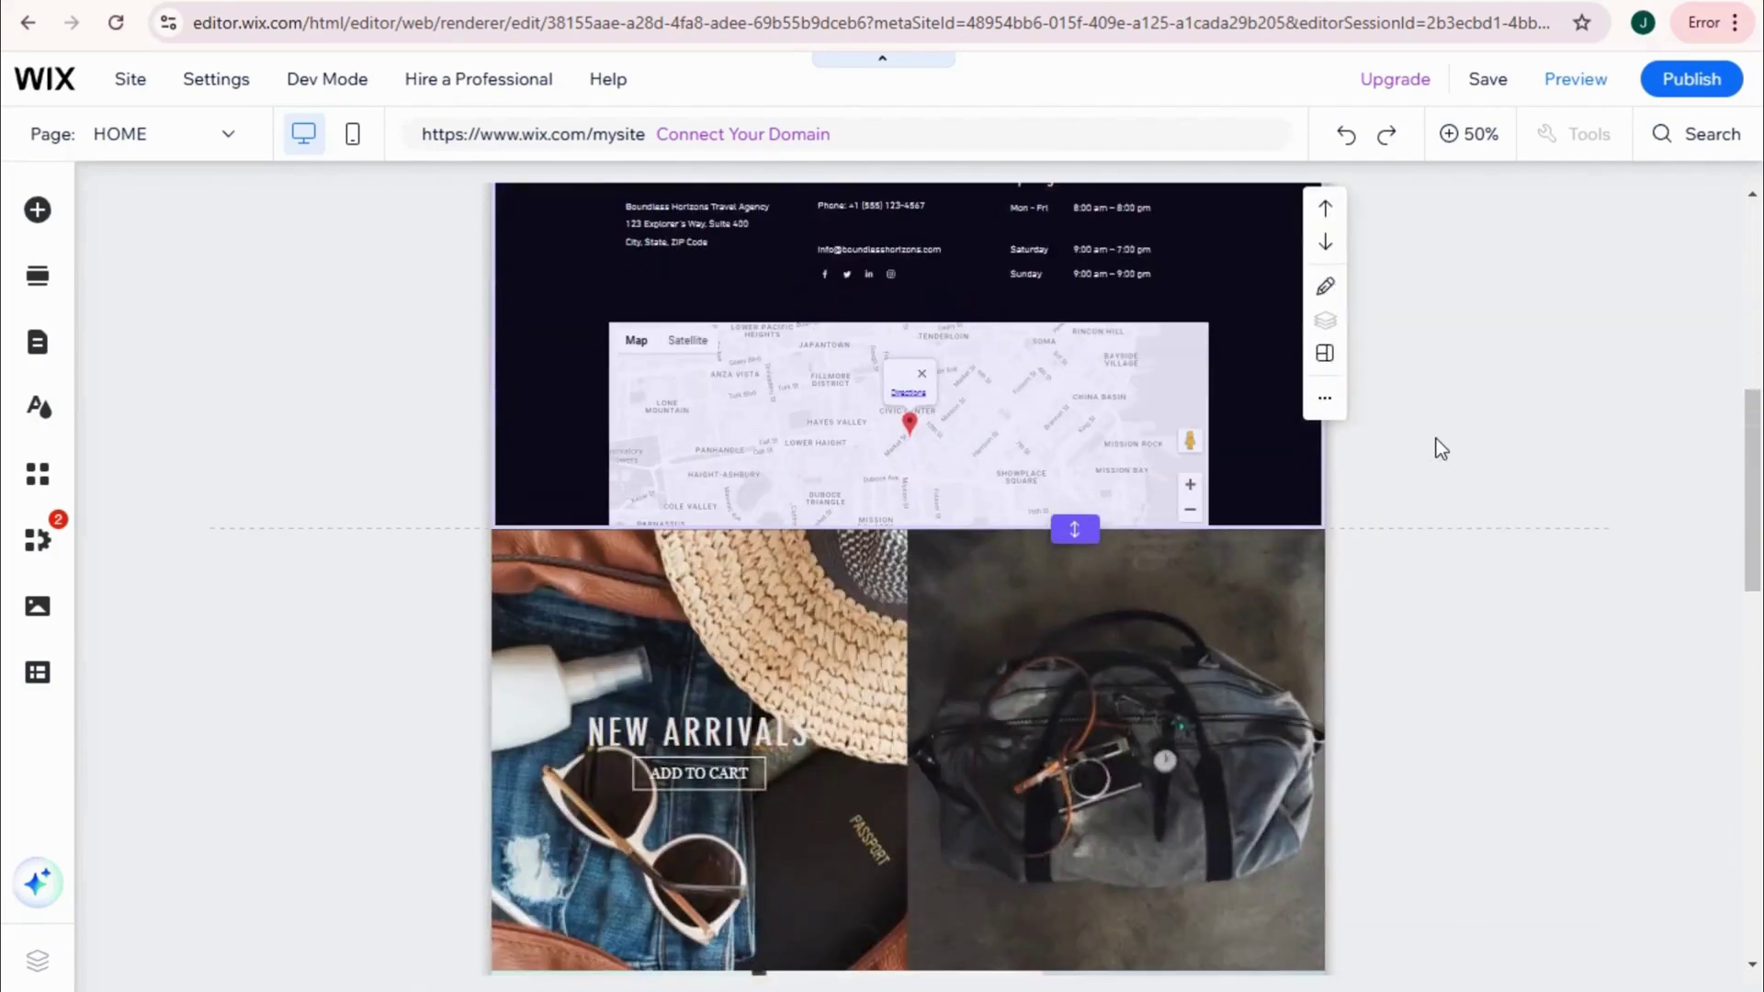
{"action": "scroll", "coordinate": [1441, 447], "scroll_direction": "down", "scroll_amount": 10}
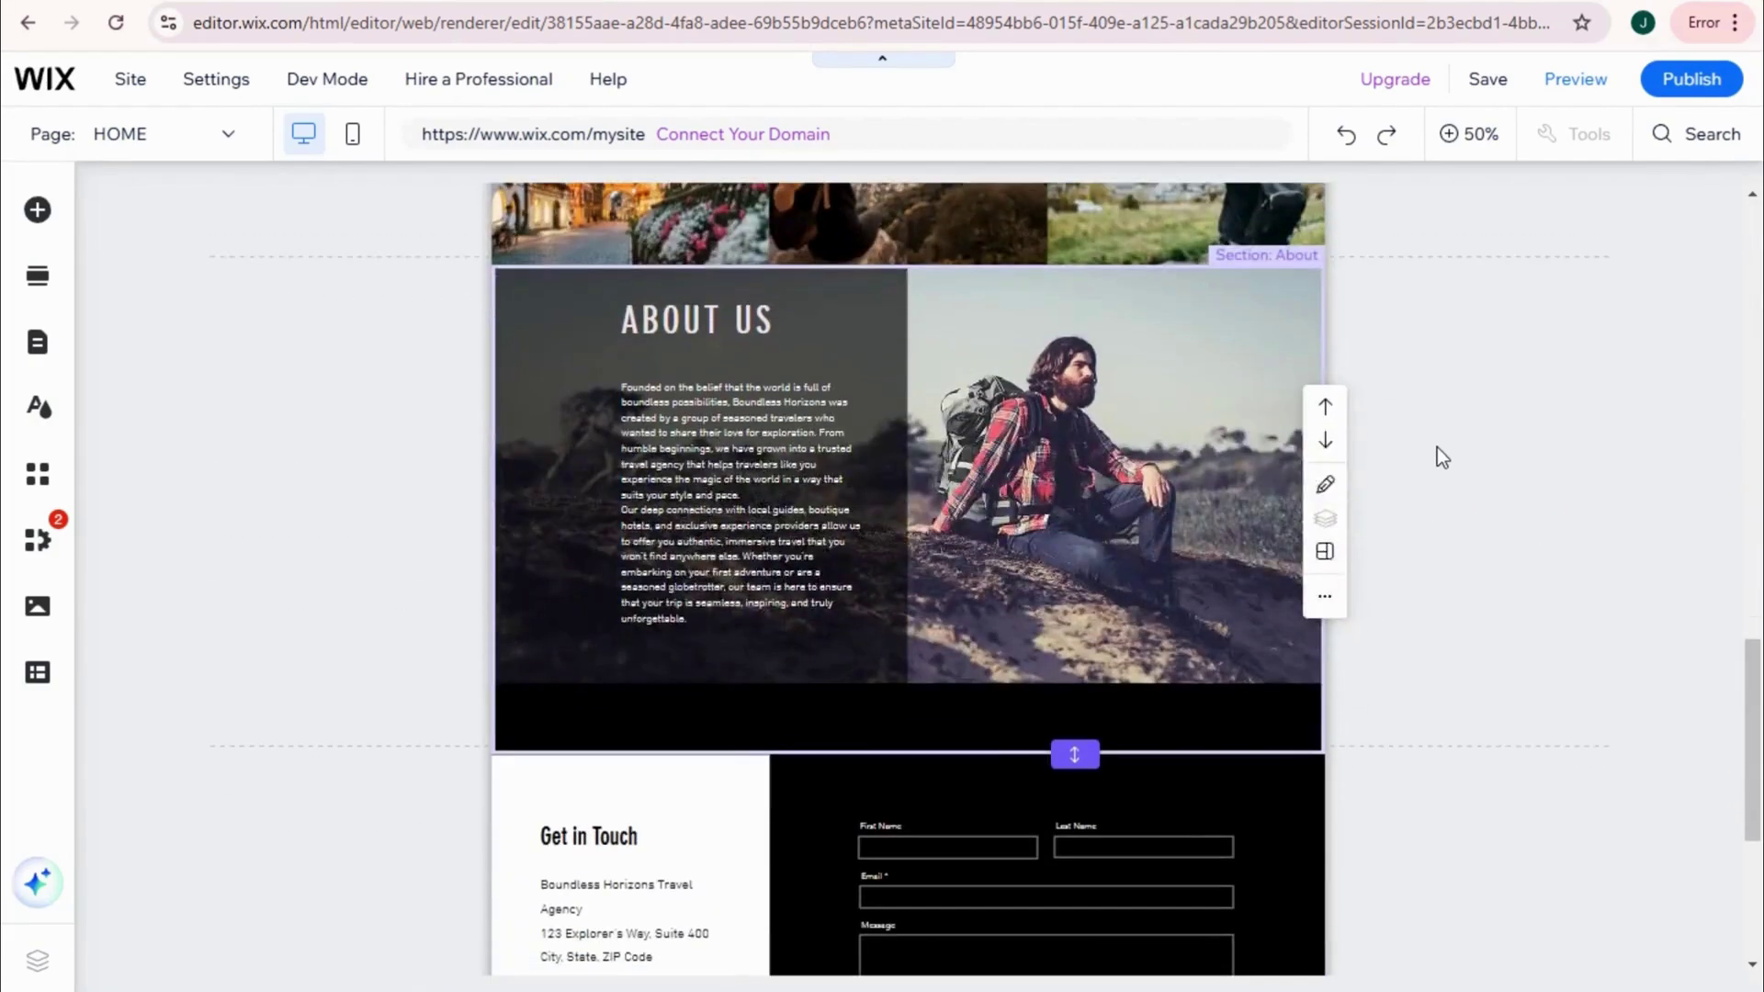
{"action": "scroll", "coordinate": [1426, 603], "scroll_direction": "down", "scroll_amount": 5}
{"action": "scroll", "coordinate": [1427, 606], "scroll_direction": "up", "scroll_amount": 4}
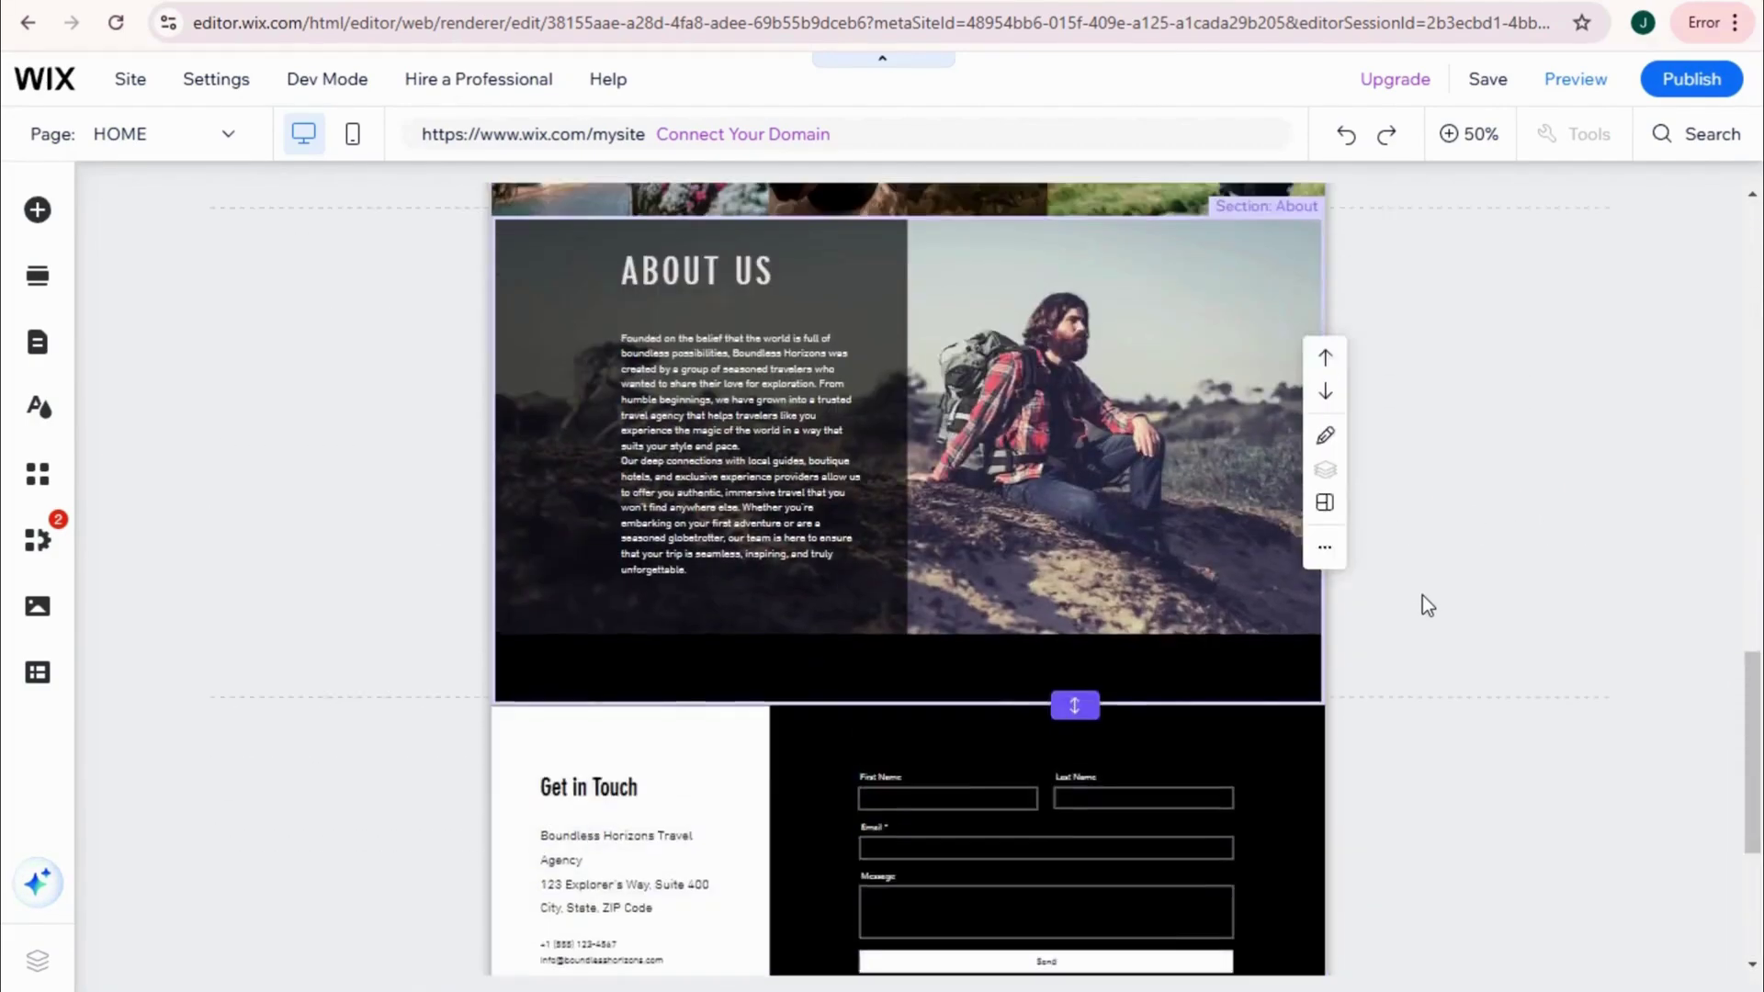
{"action": "scroll", "coordinate": [1427, 606], "scroll_direction": "up", "scroll_amount": 5}
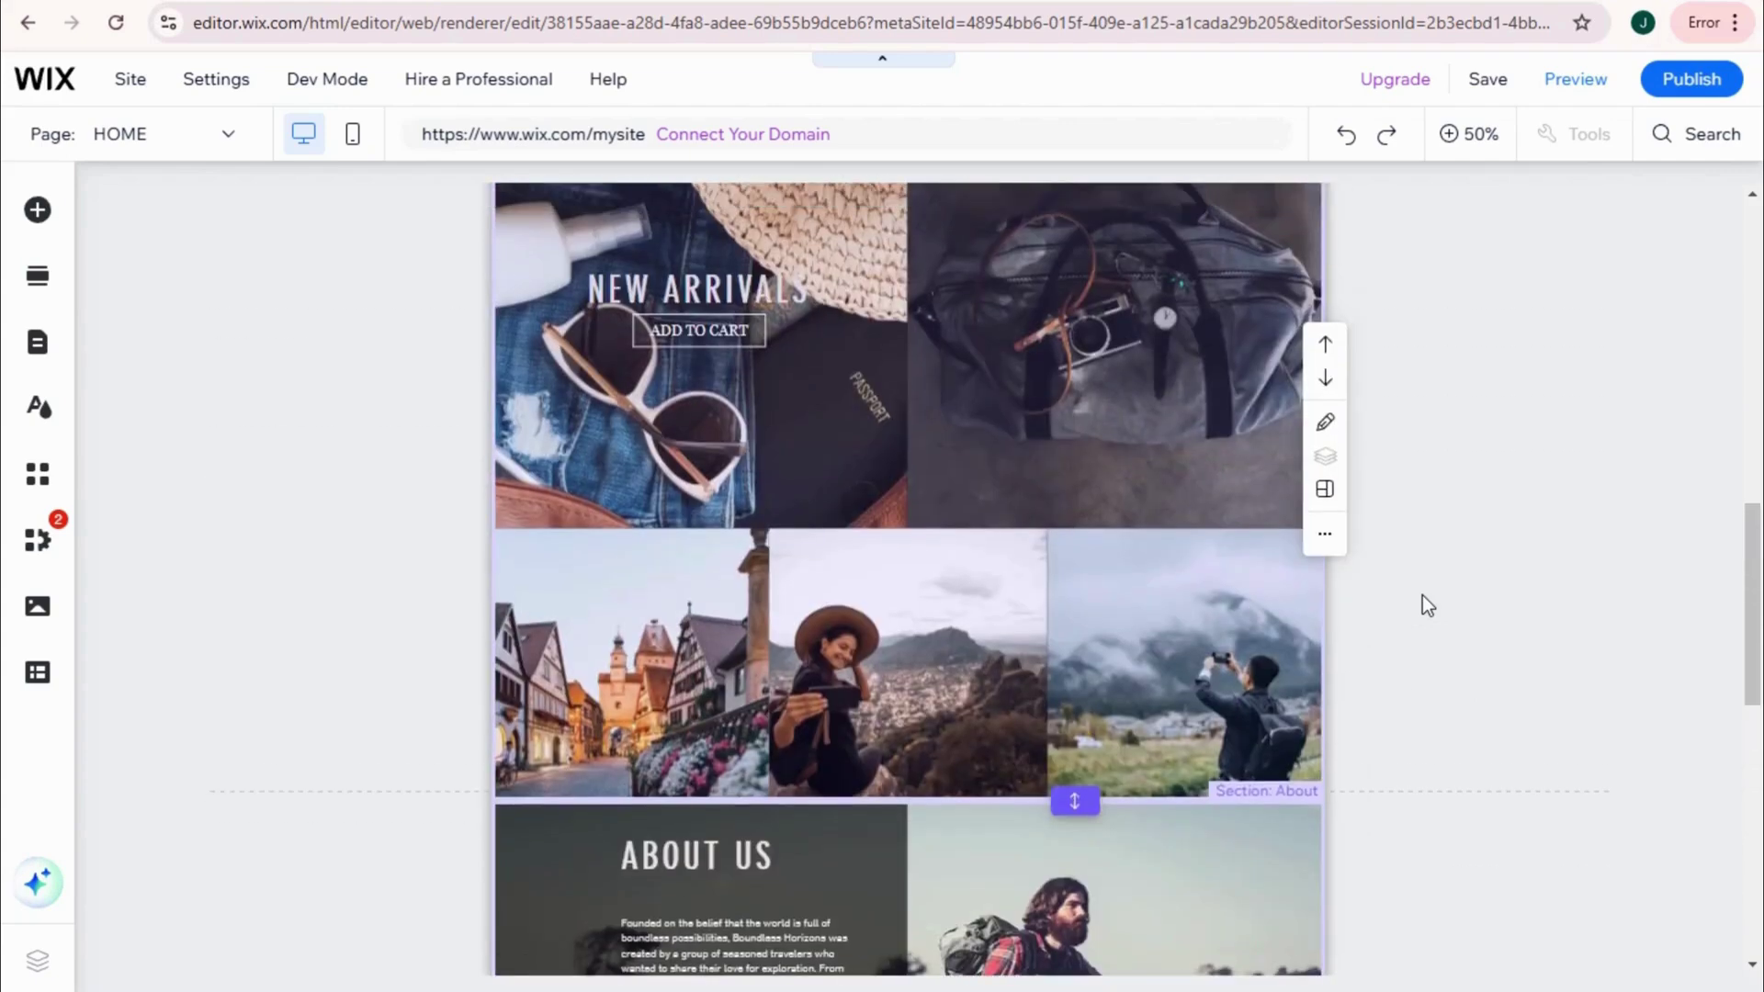
{"action": "scroll", "coordinate": [1427, 606], "scroll_direction": "up", "scroll_amount": 10}
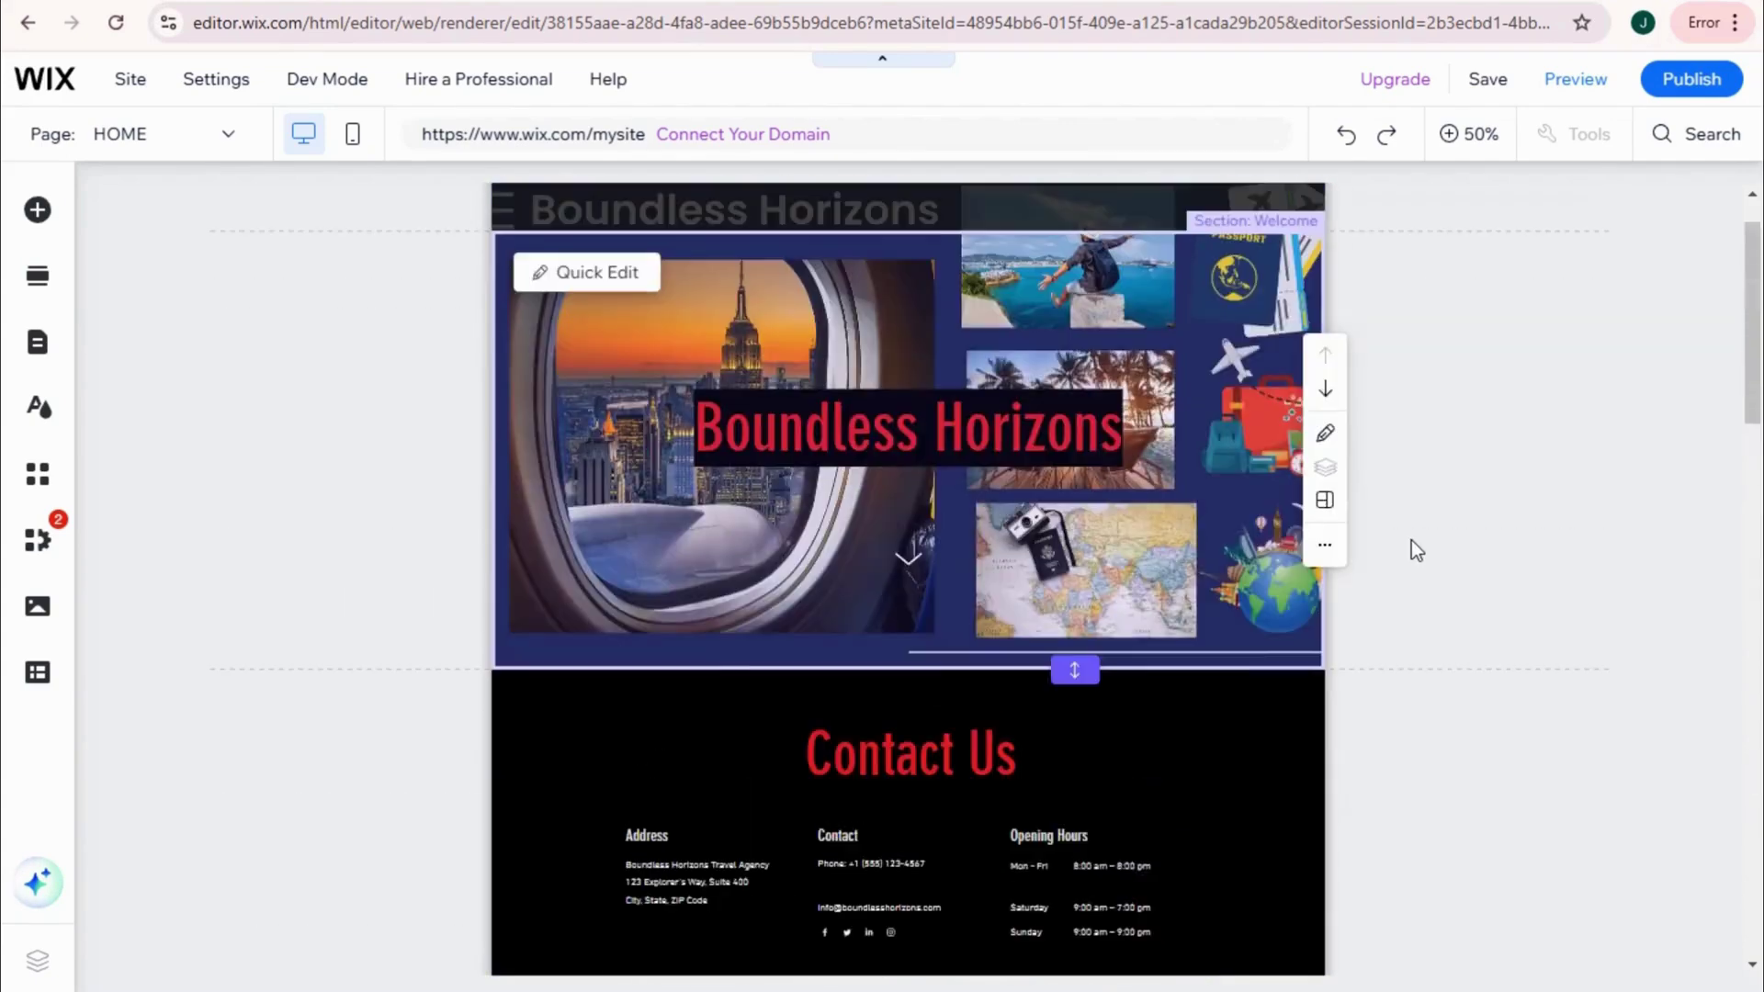
{"action": "left_click", "coordinate": [1587, 87]}
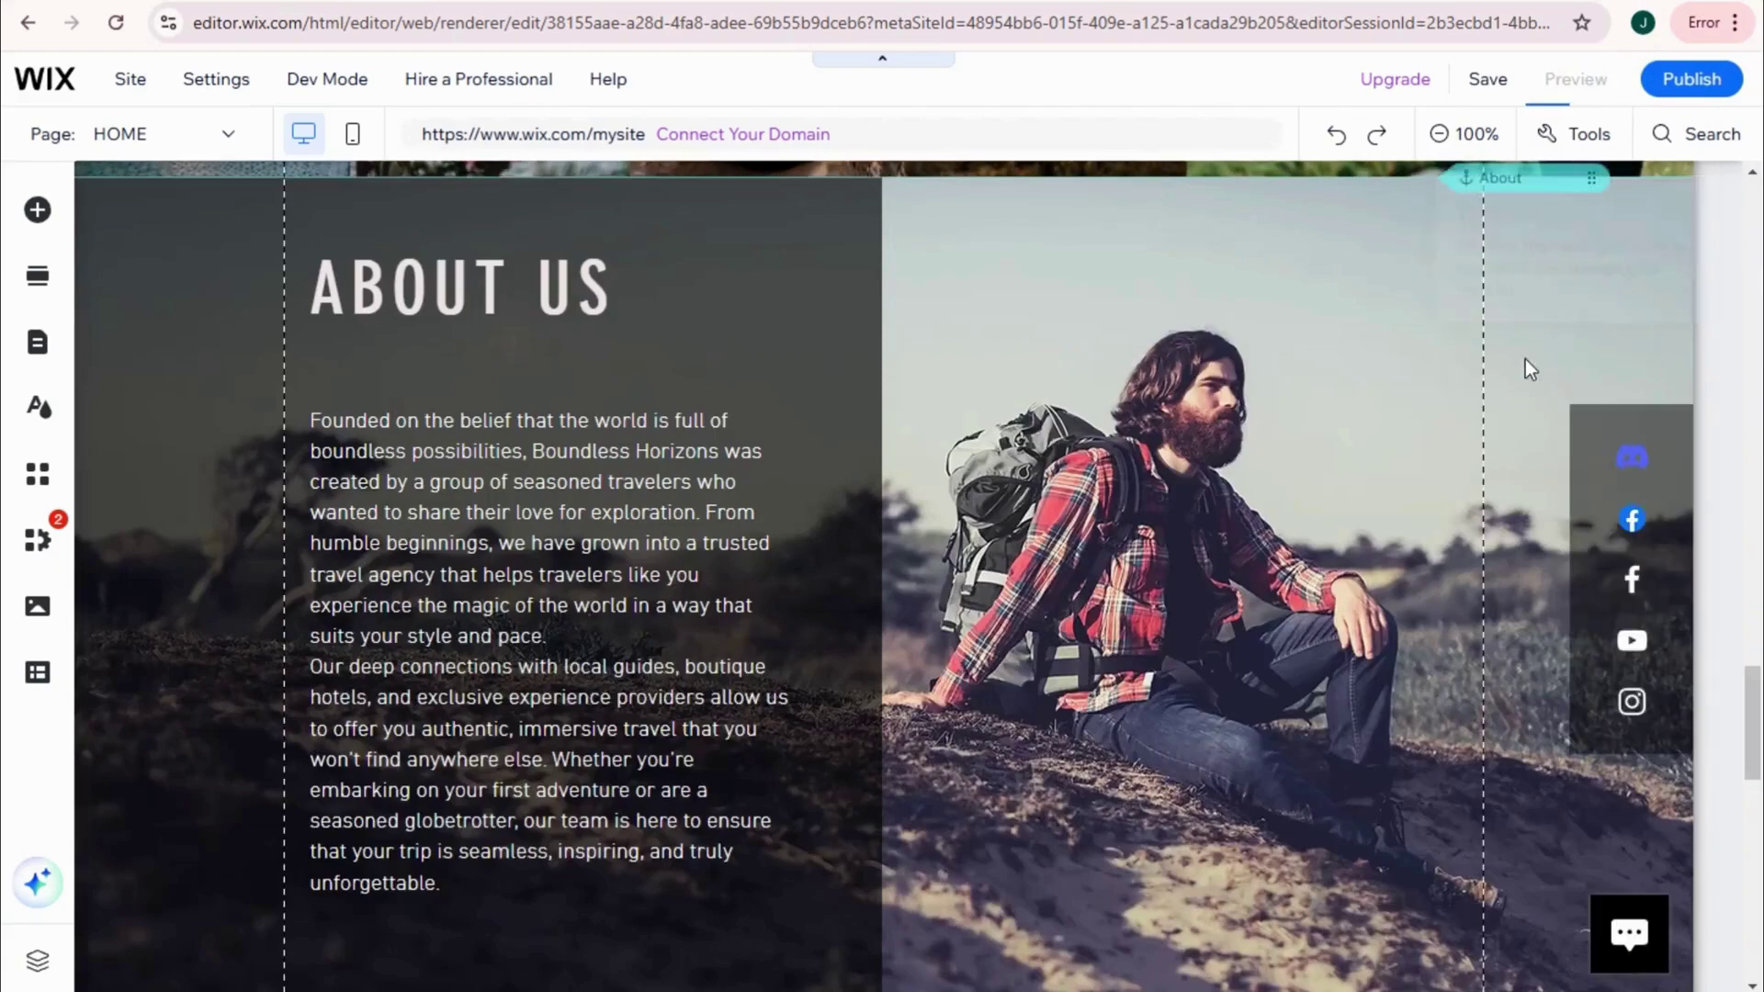
{"action": "scroll", "coordinate": [1502, 368], "scroll_direction": "up", "scroll_amount": 5}
{"action": "scroll", "coordinate": [1497, 361], "scroll_direction": "up", "scroll_amount": 9}
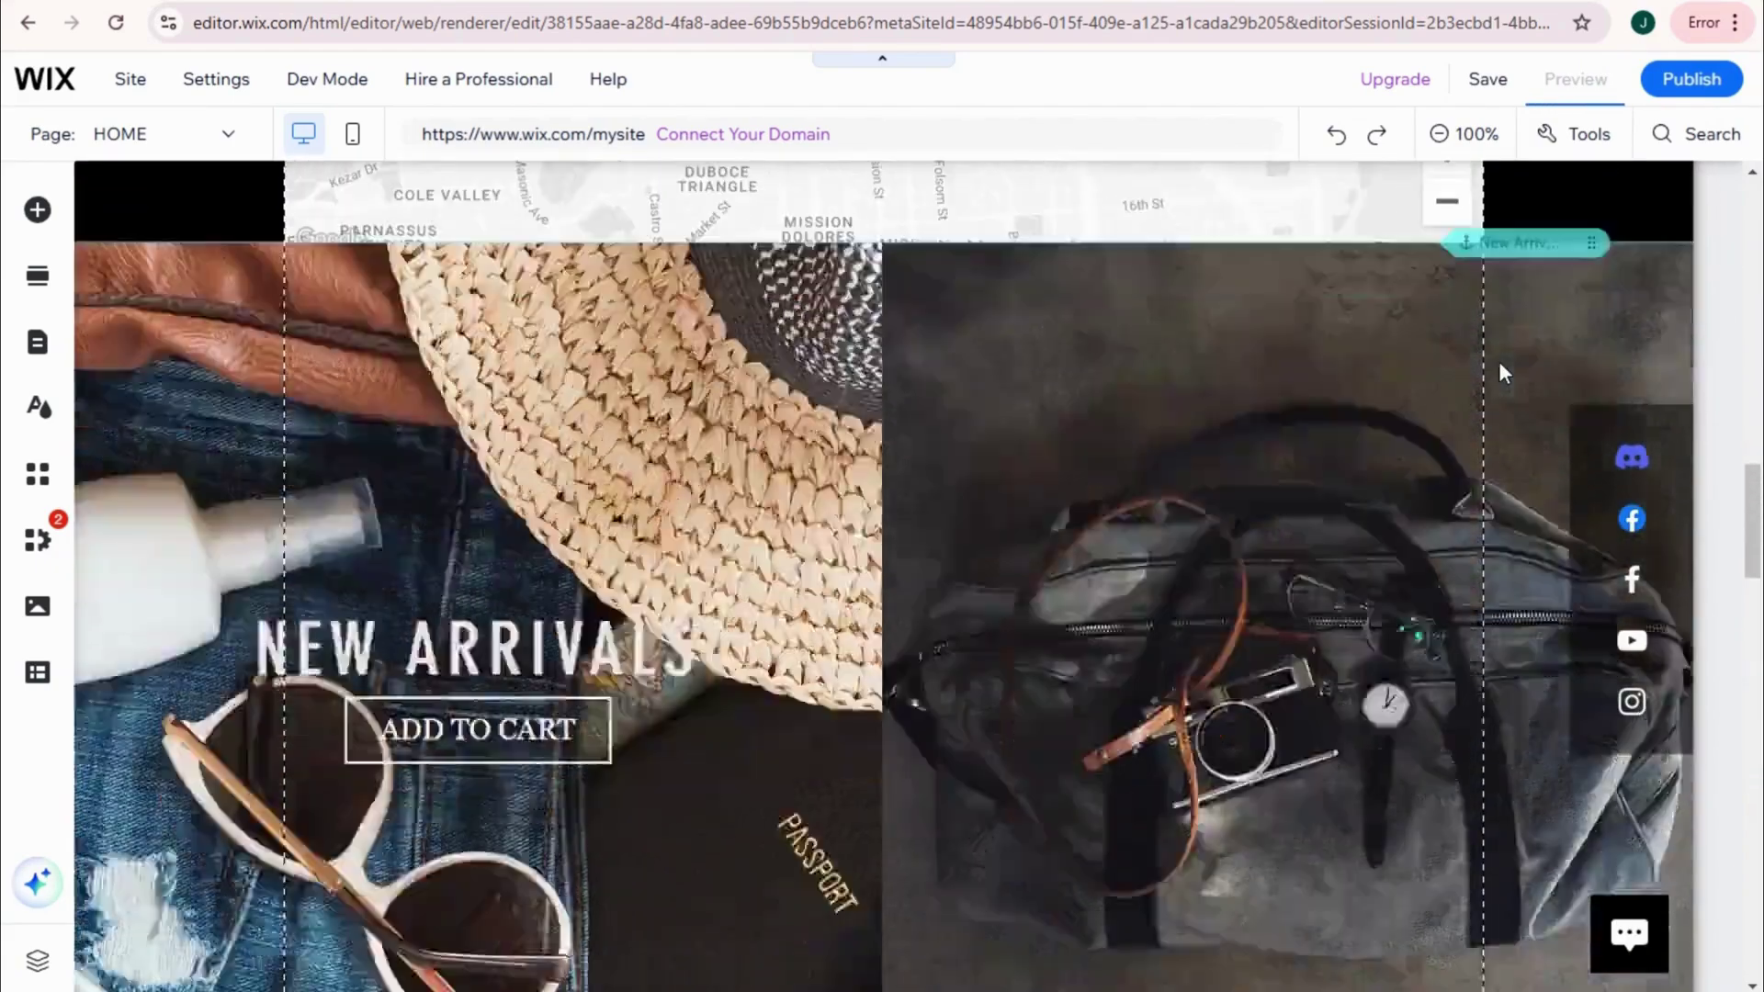